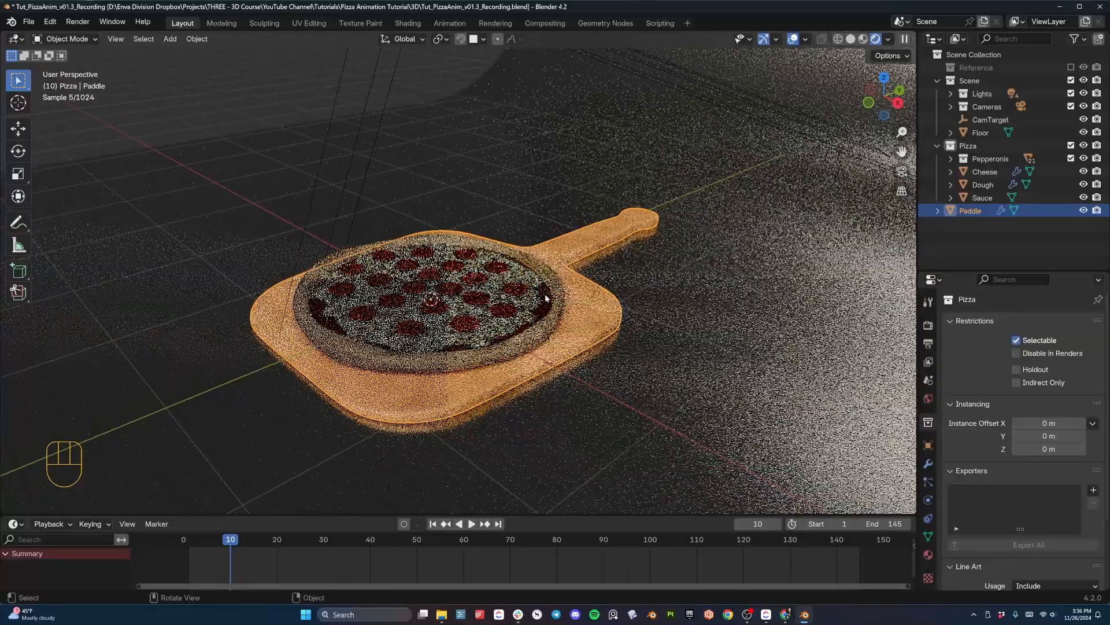
- Inspect the paddle's Wood material nodes in the Shading workspace, and return to the Layout workspace
{"action": "key", "text": "Tab"}
{"action": "middle_click_drag", "start_coordinate": [542, 300], "coordinate": [538, 345]}
{"action": "key", "text": "Tab"}
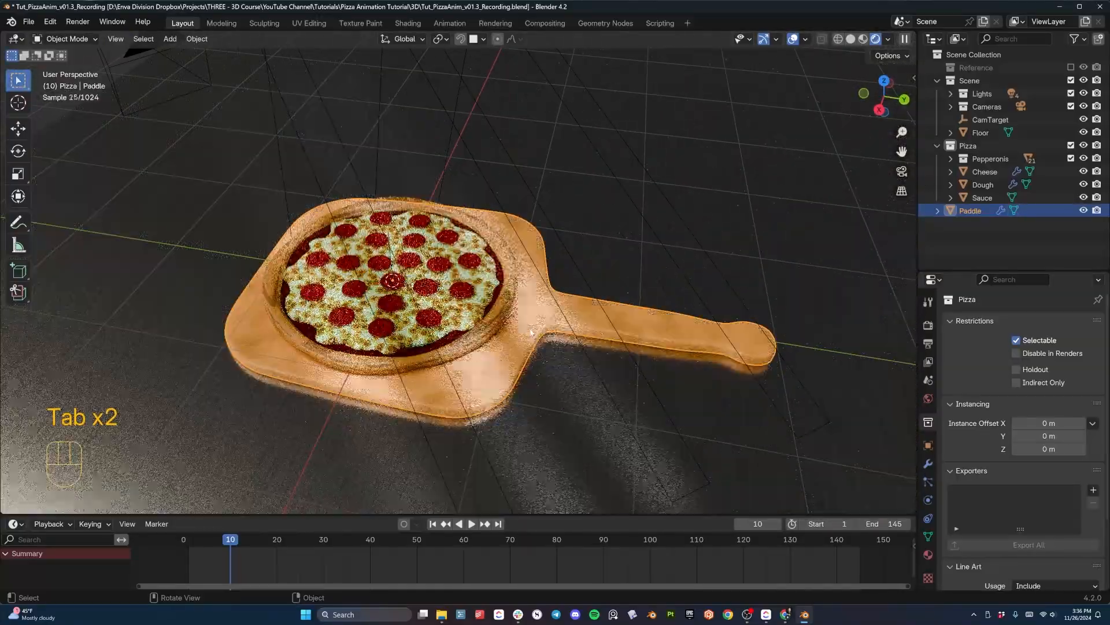
{"action": "left_click", "coordinate": [408, 23]}
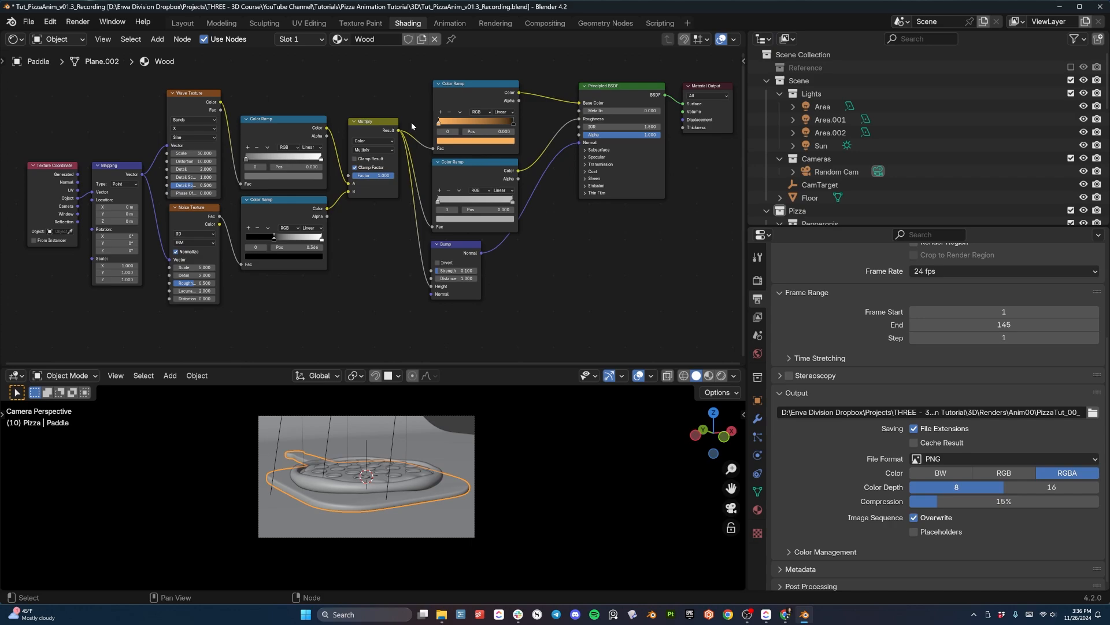
{"action": "left_click", "coordinate": [183, 23]}
{"action": "middle_click_drag", "start_coordinate": [655, 362], "coordinate": [514, 237]}
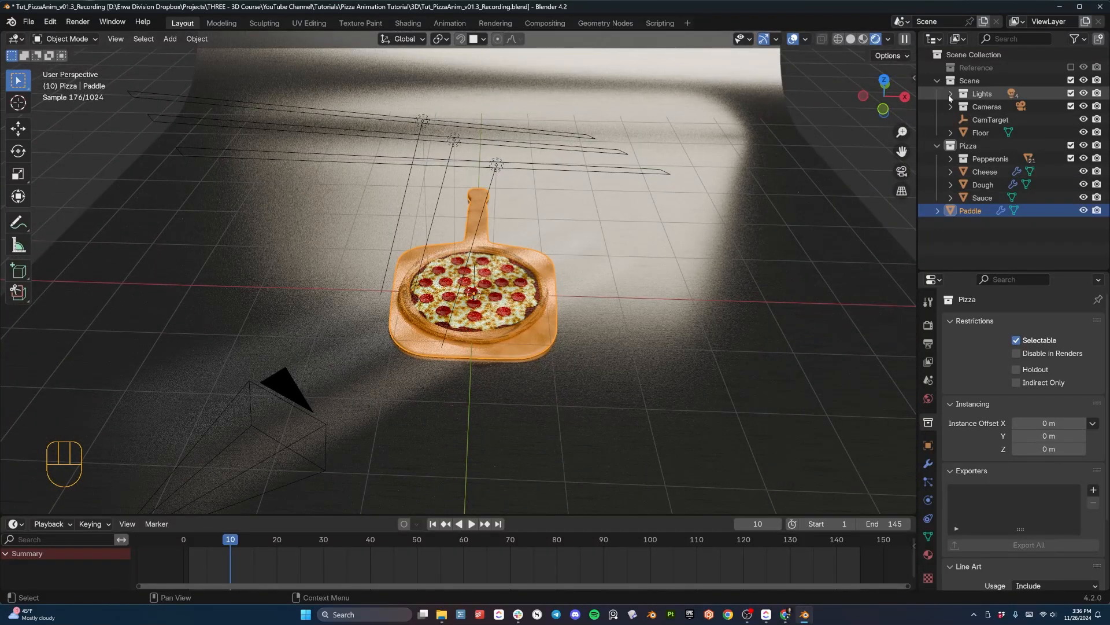
- Hide every light except the Sun to view its effect alone, and open the Sun's light settings
{"action": "left_click", "coordinate": [950, 94]}
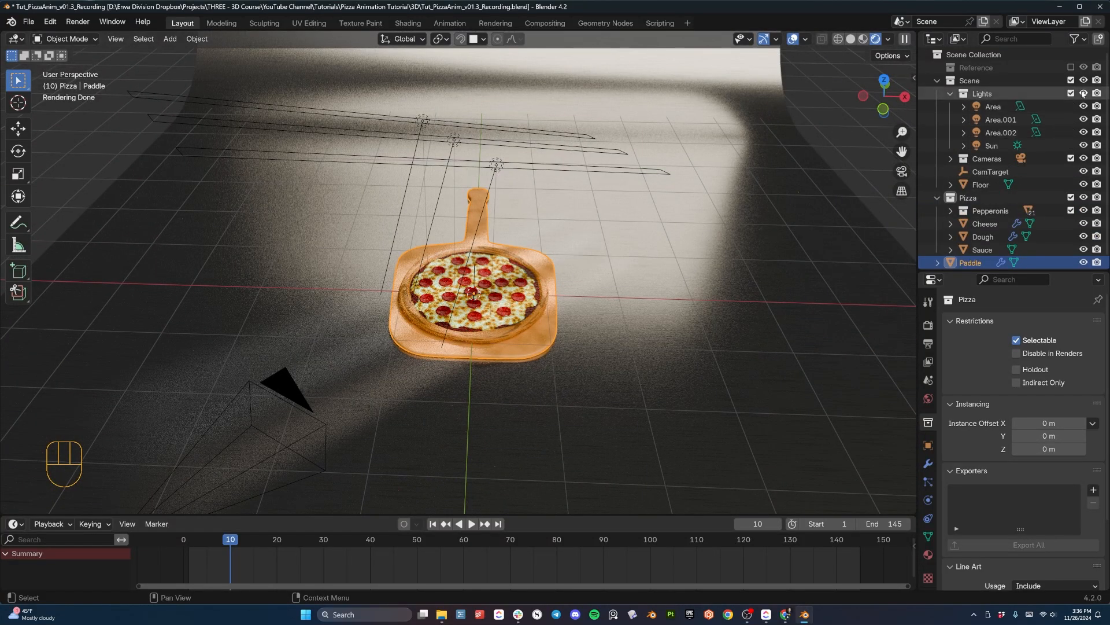
{"action": "left_click_drag", "start_coordinate": [1084, 106], "coordinate": [1082, 152]}
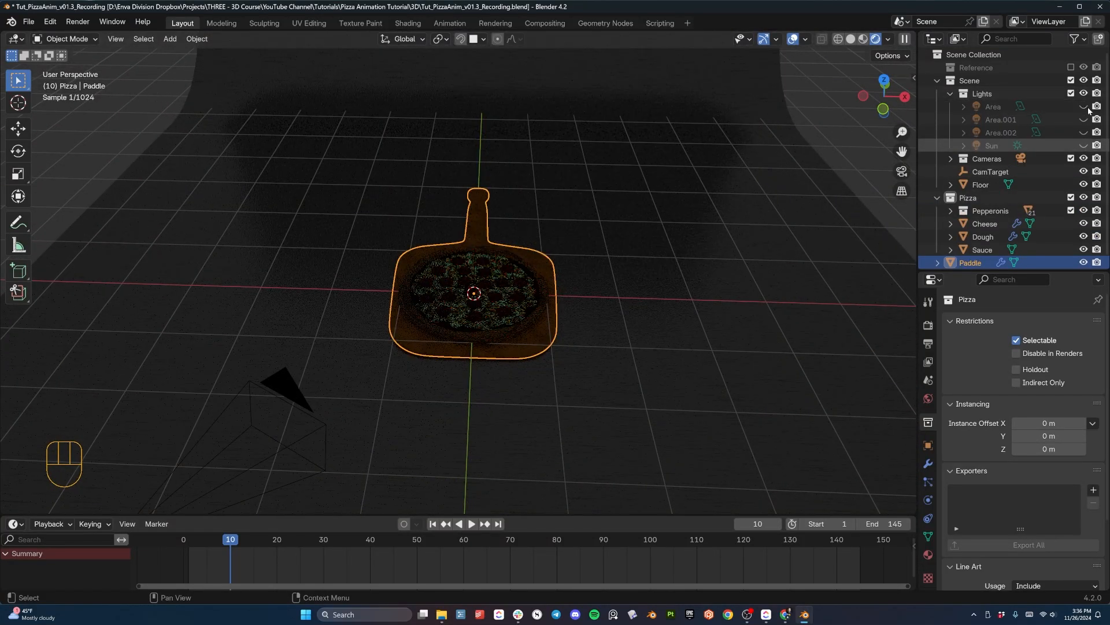
{"action": "left_click", "coordinate": [1083, 145]}
{"action": "middle_click_drag", "start_coordinate": [555, 347], "coordinate": [612, 300]}
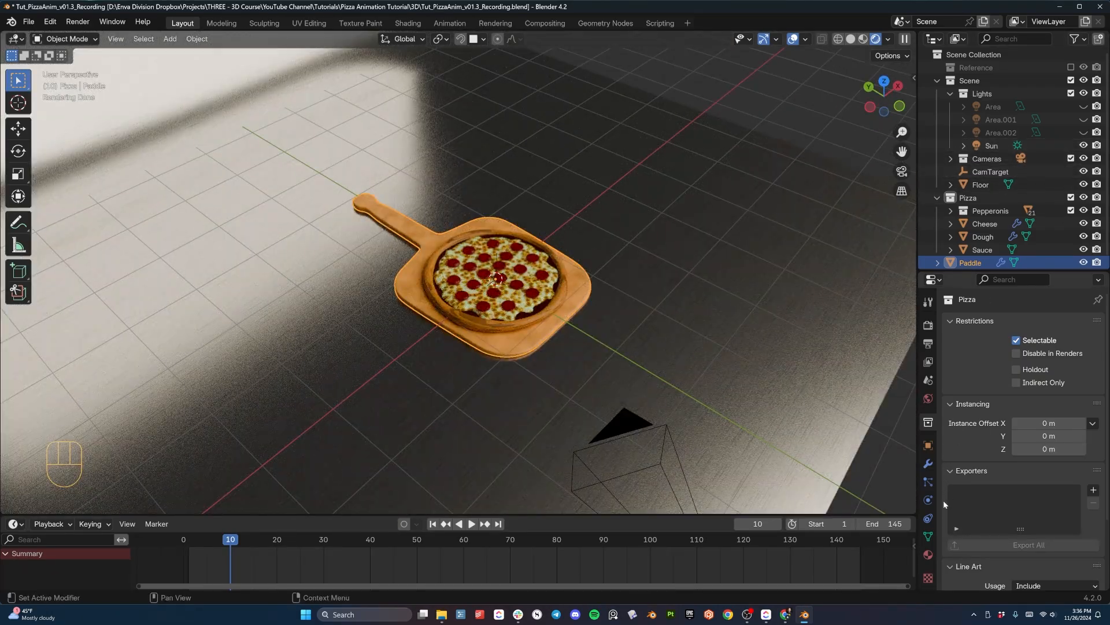
{"action": "scroll", "coordinate": [911, 453], "scroll_direction": "down", "scroll_amount": 2}
{"action": "scroll", "coordinate": [598, 307], "scroll_direction": "up", "scroll_amount": 3}
{"action": "left_click", "coordinate": [992, 145]}
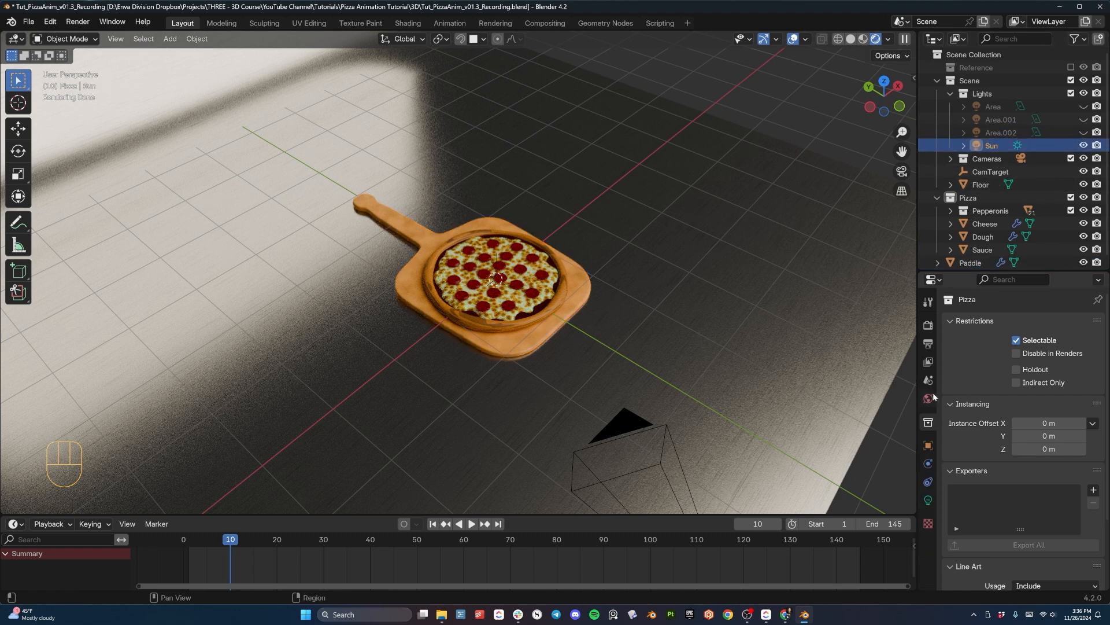
{"action": "left_click", "coordinate": [928, 499]}
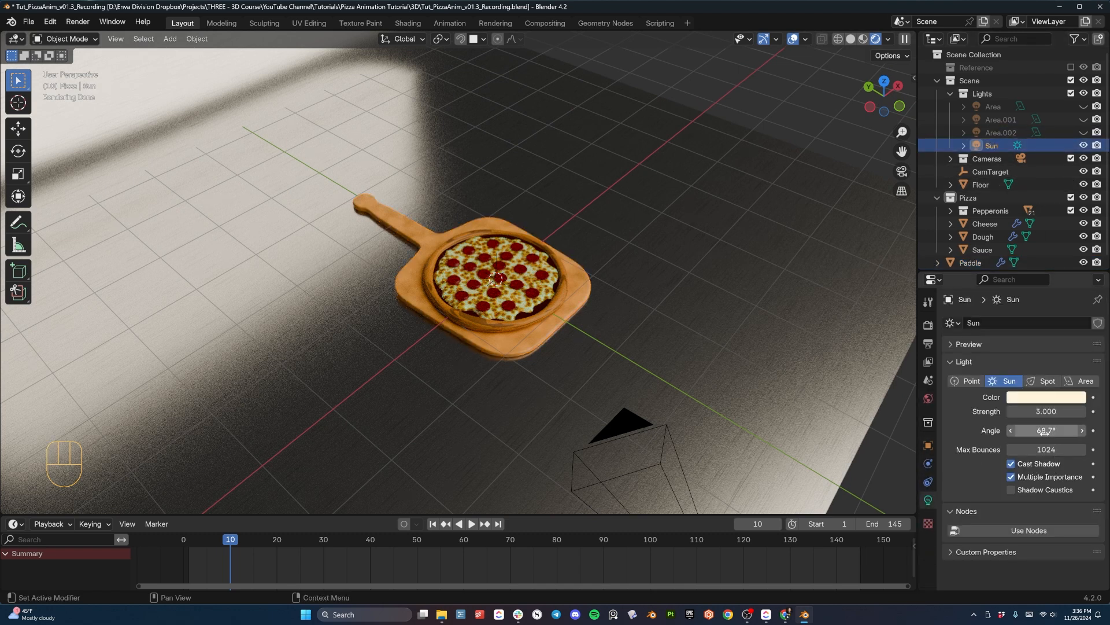
- Show the three area lights and hide the Sun to view the pizza under the area lights alone
{"action": "left_click", "coordinate": [1084, 132]}
{"action": "left_click", "coordinate": [1084, 145]}
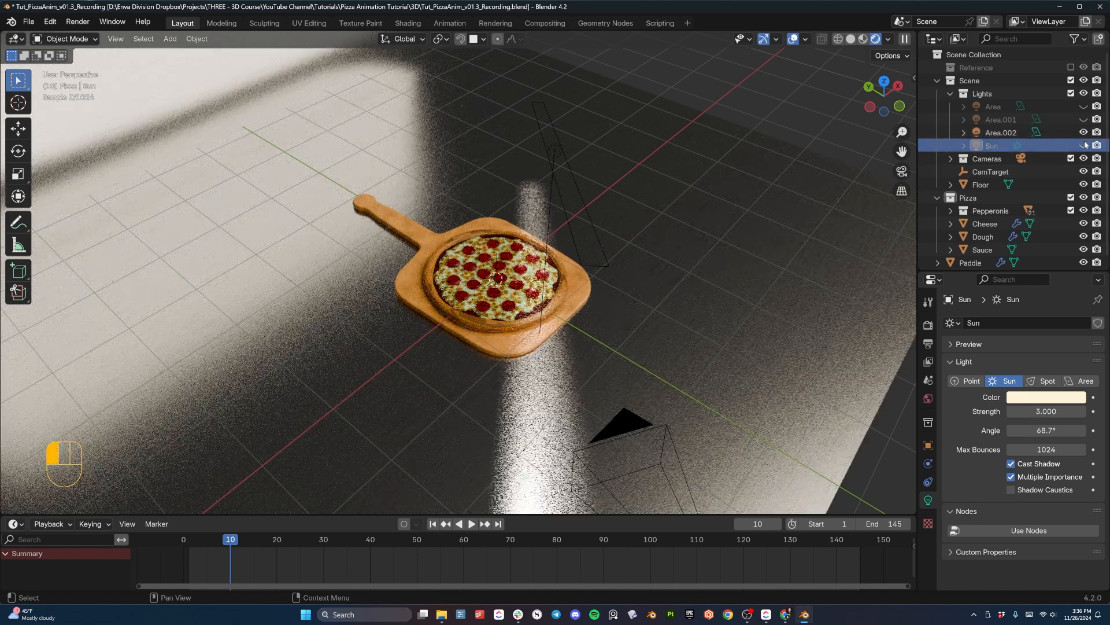
{"action": "left_click", "coordinate": [1084, 119]}
{"action": "left_click", "coordinate": [1084, 107]}
{"action": "middle_click_drag", "start_coordinate": [665, 272], "coordinate": [612, 242]}
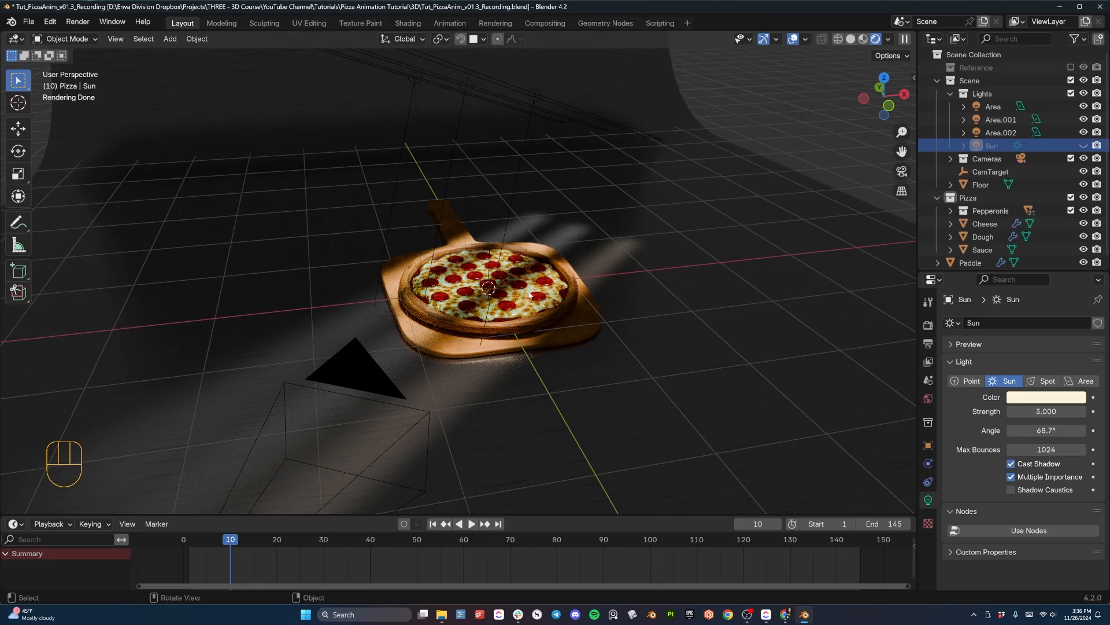
{"action": "scroll", "coordinate": [529, 295], "scroll_direction": "up", "scroll_amount": 2}
- Show the Sun light again and examine the floor, backdrop and pizza under the complete lighting
{"action": "left_click", "coordinate": [1084, 145]}
{"action": "middle_click_drag", "start_coordinate": [610, 312], "coordinate": [504, 328]}
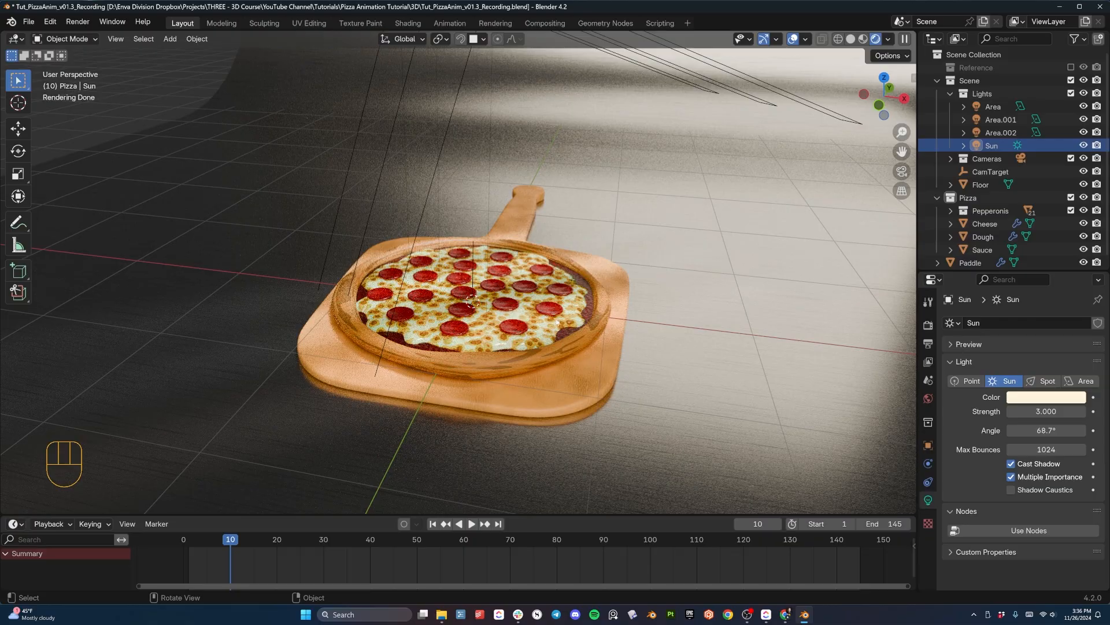
{"action": "scroll", "coordinate": [520, 307], "scroll_direction": "down", "scroll_amount": 3}
{"action": "middle_click_drag", "start_coordinate": [520, 307], "coordinate": [402, 268]}
{"action": "left_click", "coordinate": [448, 214]}
{"action": "middle_click_drag", "start_coordinate": [447, 214], "coordinate": [577, 248]}
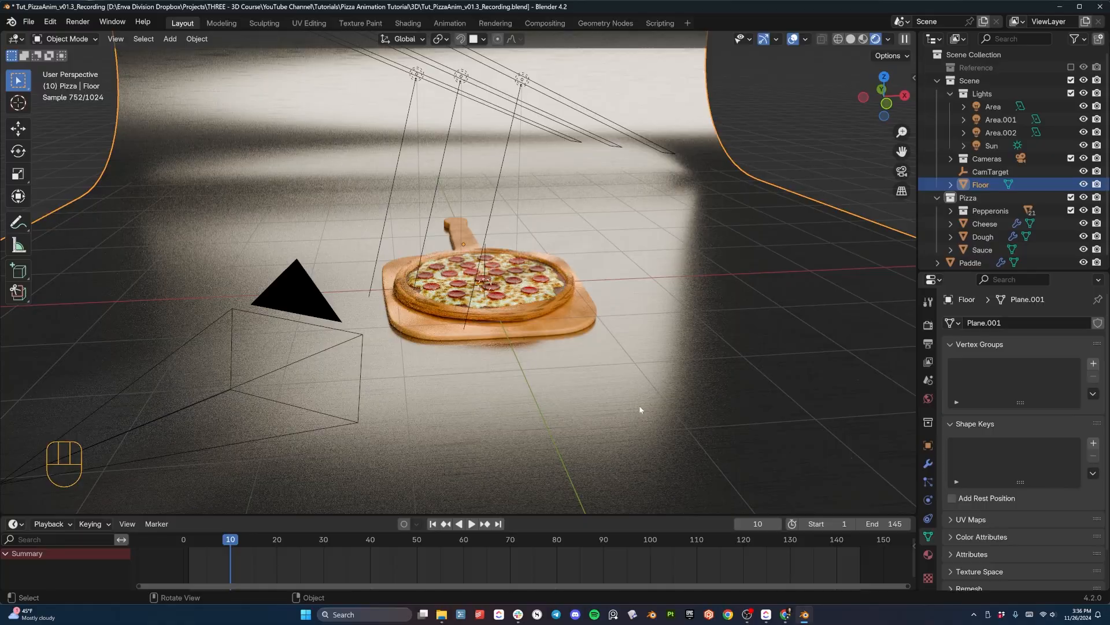
{"action": "middle_click_drag", "start_coordinate": [639, 410], "coordinate": [634, 343]}
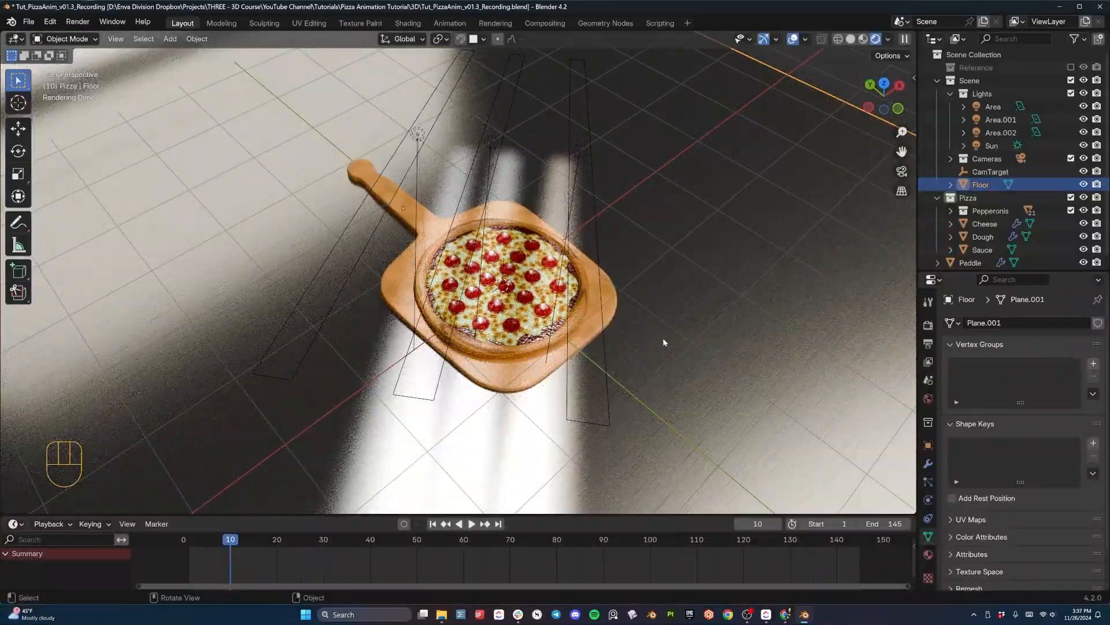
{"action": "middle_click_drag", "start_coordinate": [664, 342], "coordinate": [523, 246]}
- Try moving the paddle about -0.05 m along the Y axis, and undo the move
{"action": "left_click", "coordinate": [528, 243]}
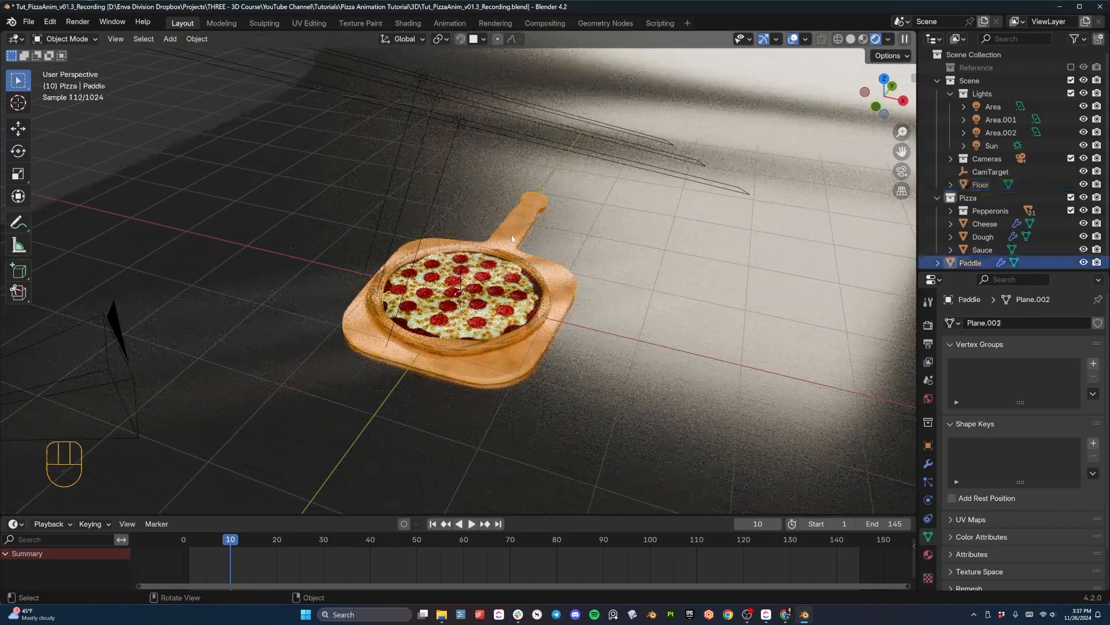
{"action": "key", "text": "g"}
{"action": "key", "text": "y"}
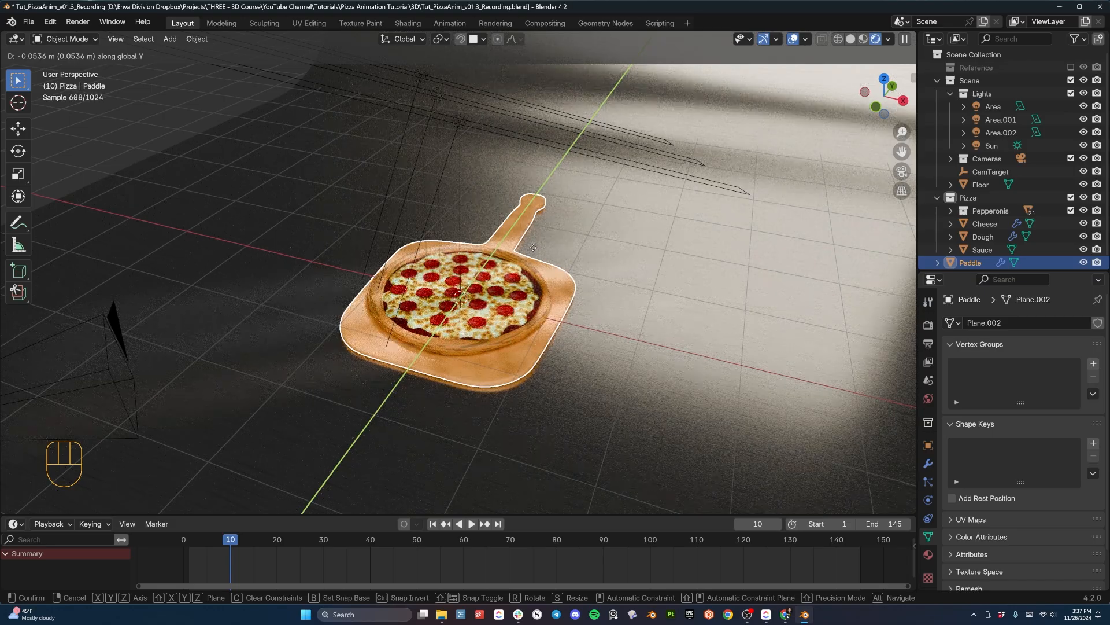
{"action": "left_click", "coordinate": [533, 247]}
{"action": "key", "text": "ctrl+z"}
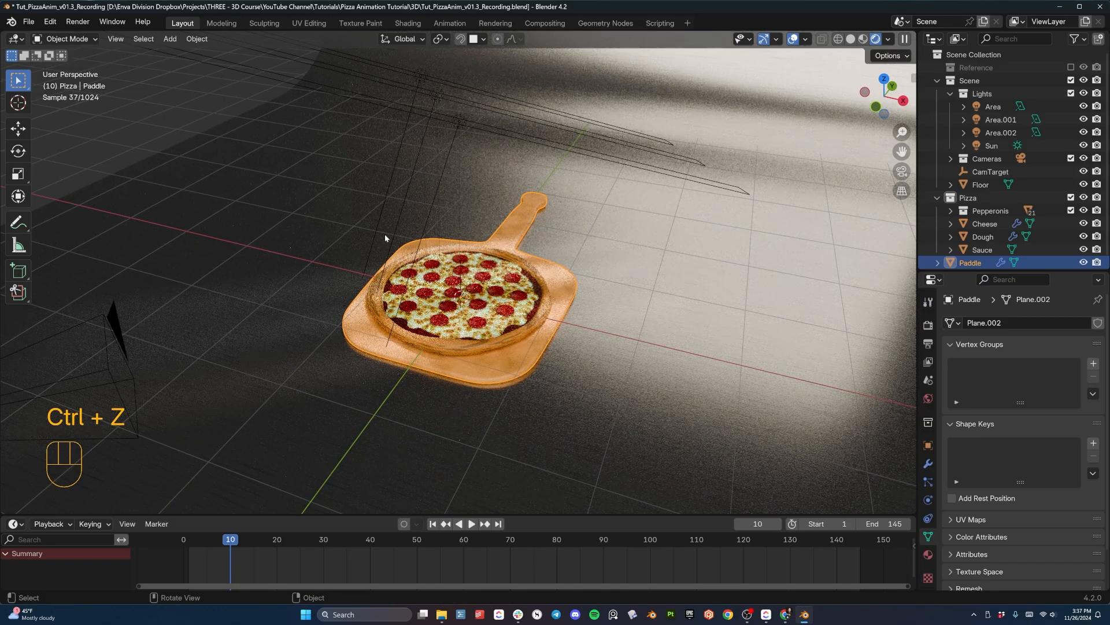
- Select the camera and make the output format square with a resolution of 1920 × 1920 px
{"action": "middle_click_drag", "start_coordinate": [464, 295], "coordinate": [391, 328]}
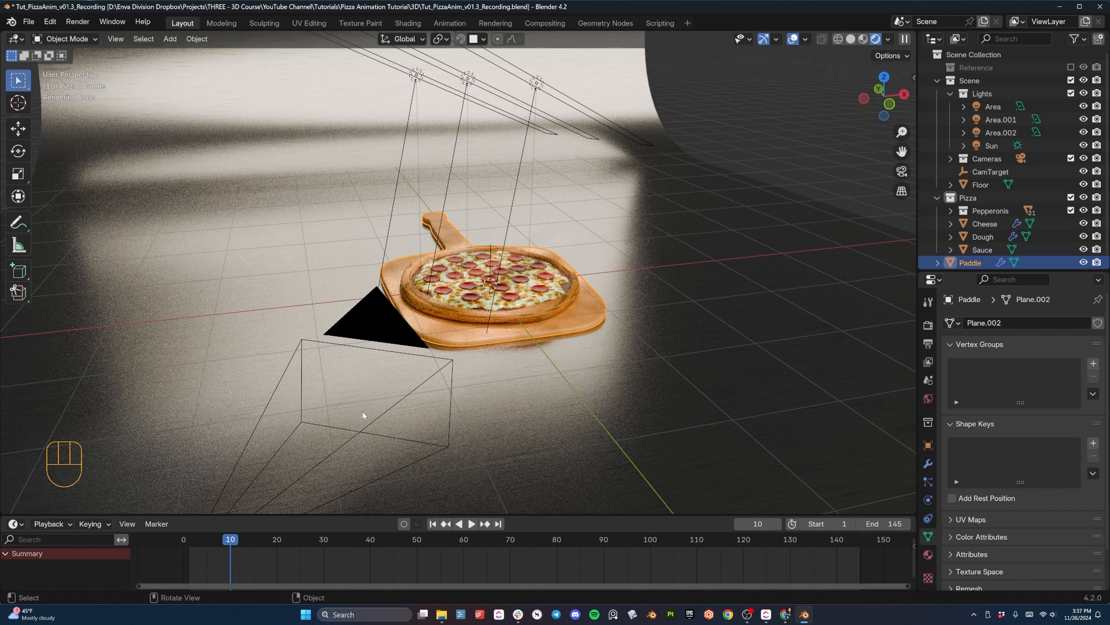
{"action": "left_click", "coordinate": [410, 399]}
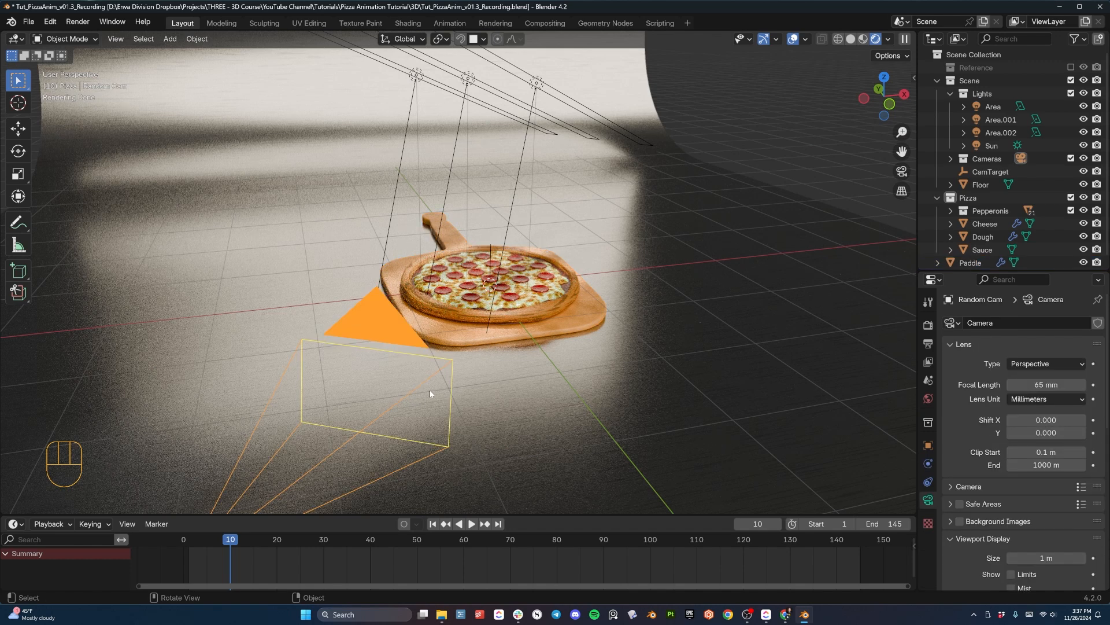
{"action": "middle_click_drag", "start_coordinate": [530, 366], "coordinate": [518, 322], "text": "shift"}
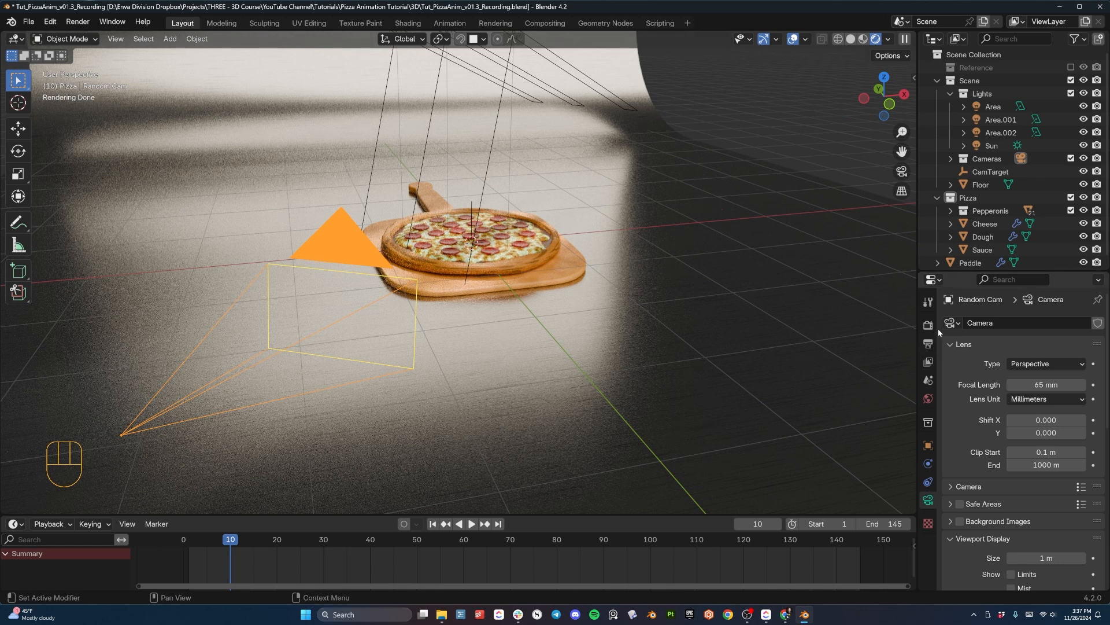
{"action": "left_click", "coordinate": [928, 345]}
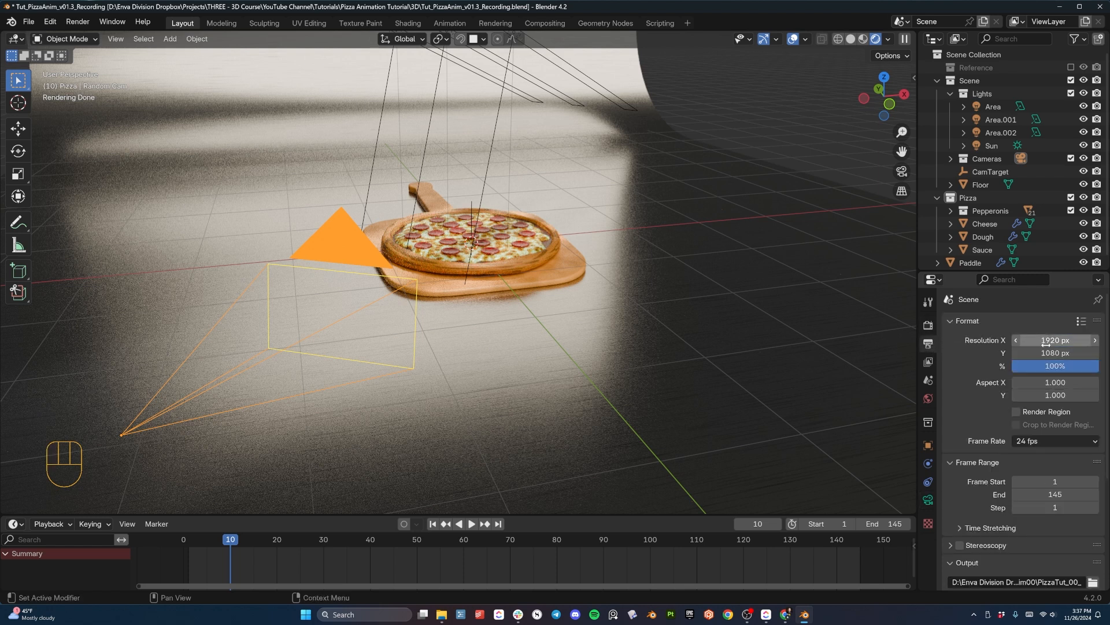
{"action": "left_click_drag", "start_coordinate": [1045, 343], "coordinate": [1046, 354]}
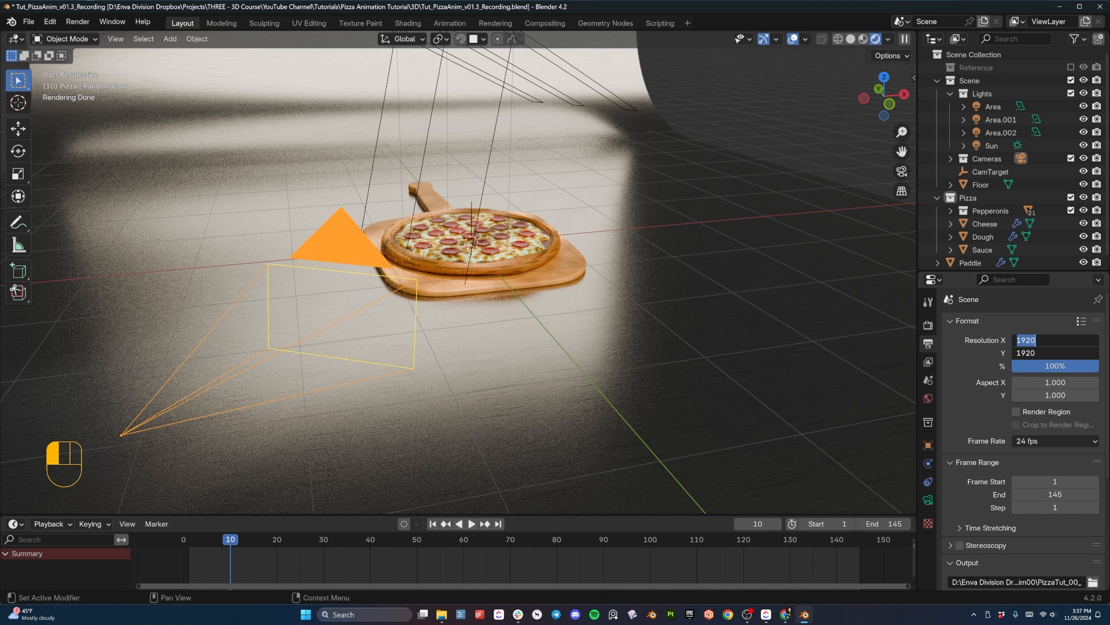
{"action": "key", "text": "Return"}
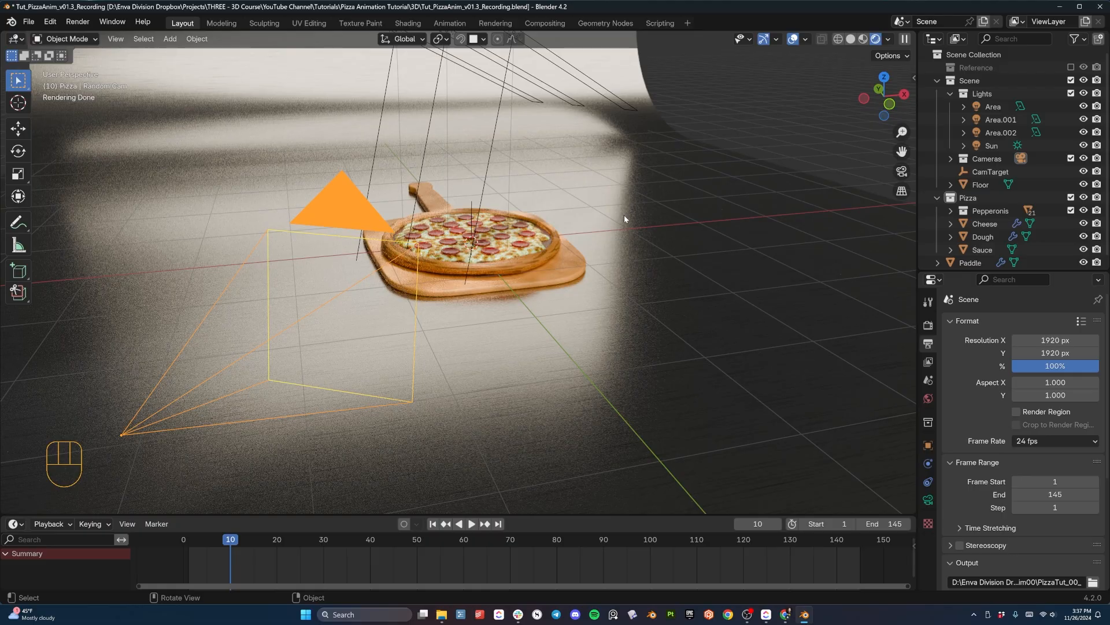
- Check the square framing of the pizza through the camera, and return to the perspective view
{"action": "middle_click_drag", "start_coordinate": [403, 278], "coordinate": [632, 367]}
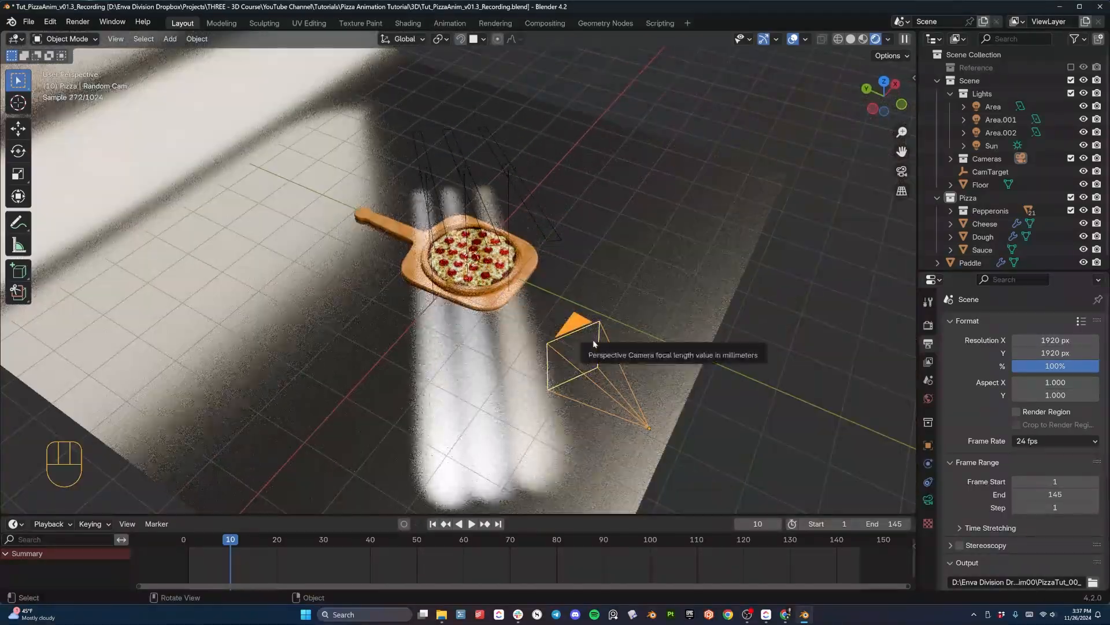
{"action": "key", "text": "KP_0"}
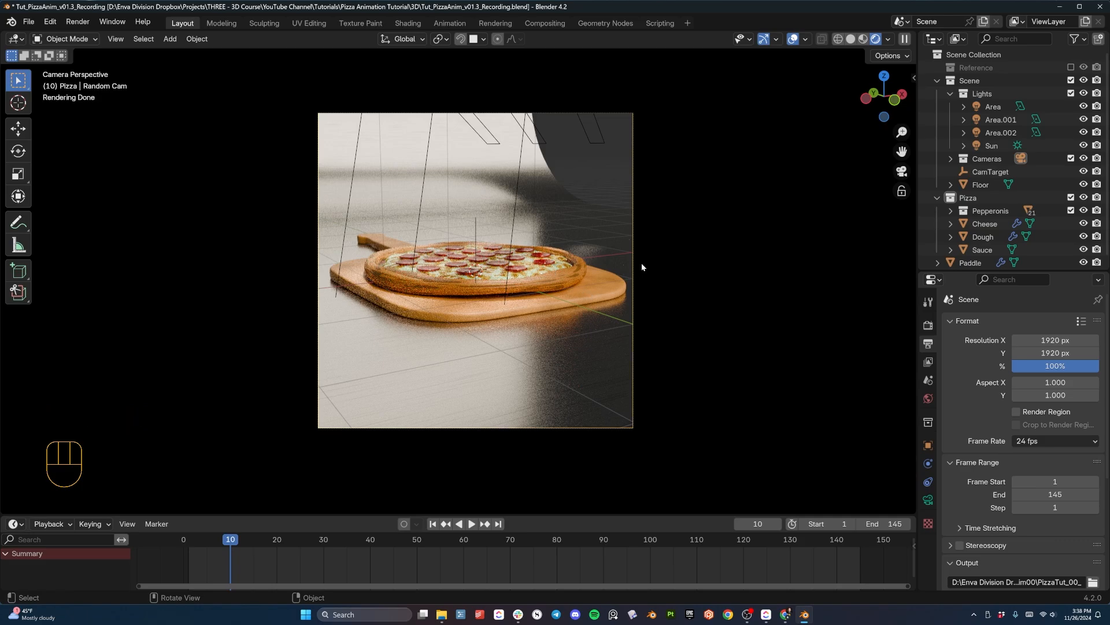
{"action": "middle_click_drag", "start_coordinate": [641, 263], "coordinate": [538, 347]}
{"action": "scroll", "coordinate": [545, 333], "scroll_direction": "up", "scroll_amount": 4}
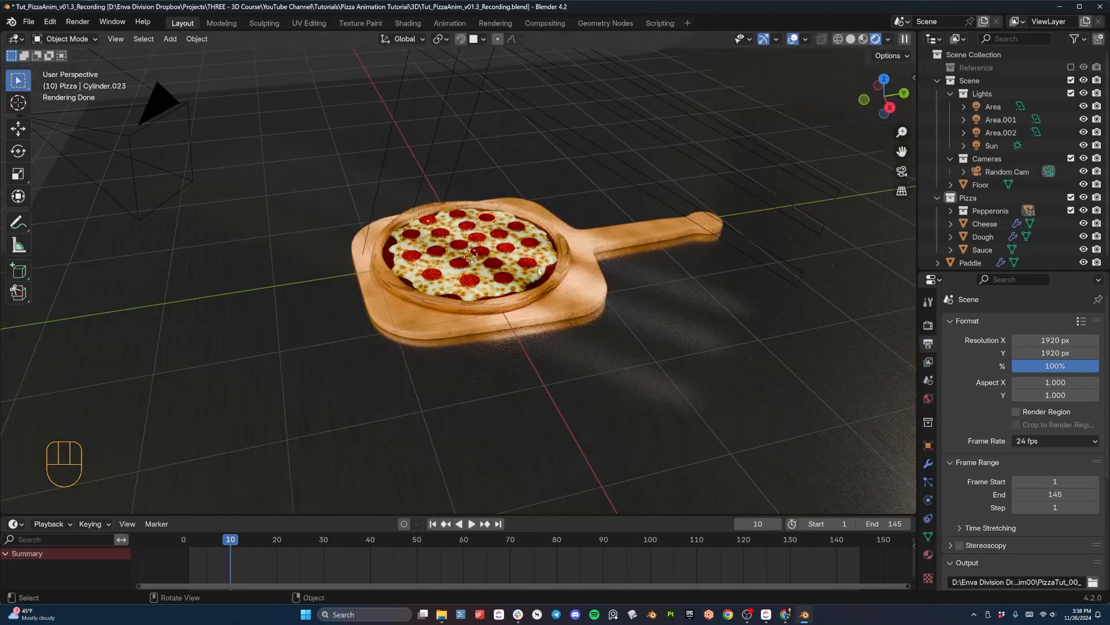
- Add a Plain Axes empty at the world origin in the centre of the pizza
{"action": "middle_click_drag", "start_coordinate": [507, 252], "coordinate": [512, 263]}
{"action": "key", "text": "shift+a"}
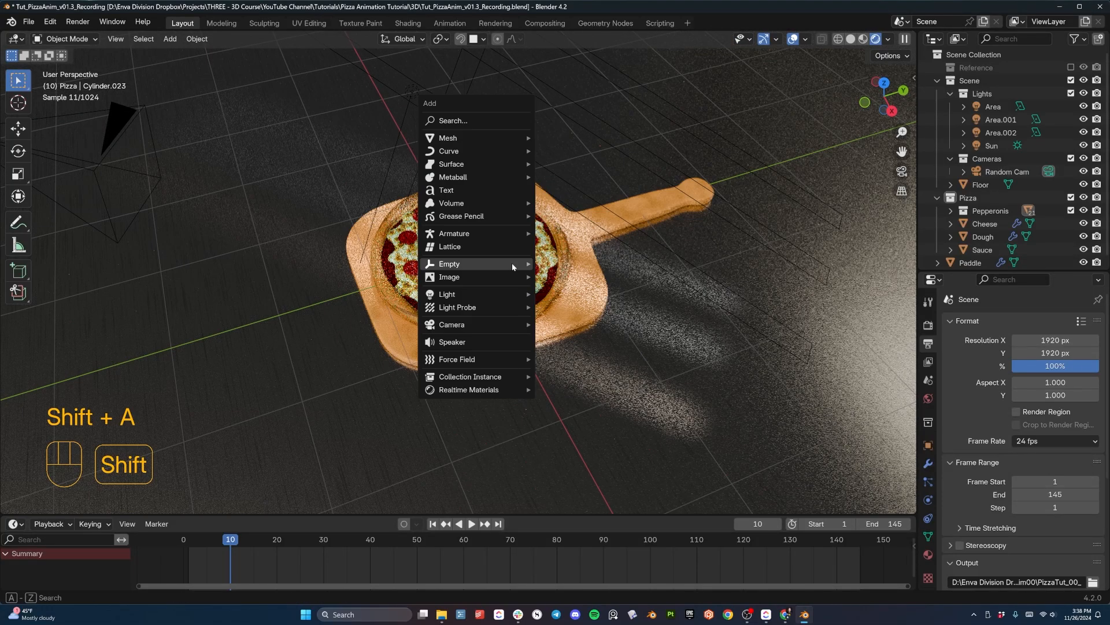
{"action": "mouse_move", "coordinate": [512, 262]}
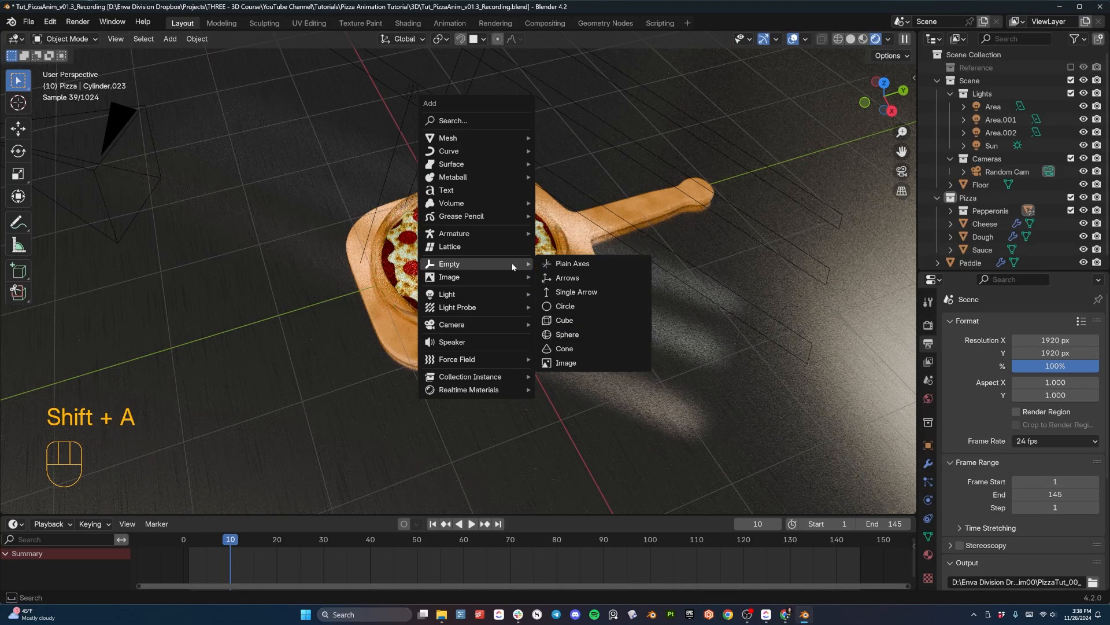
{"action": "left_click", "coordinate": [551, 265]}
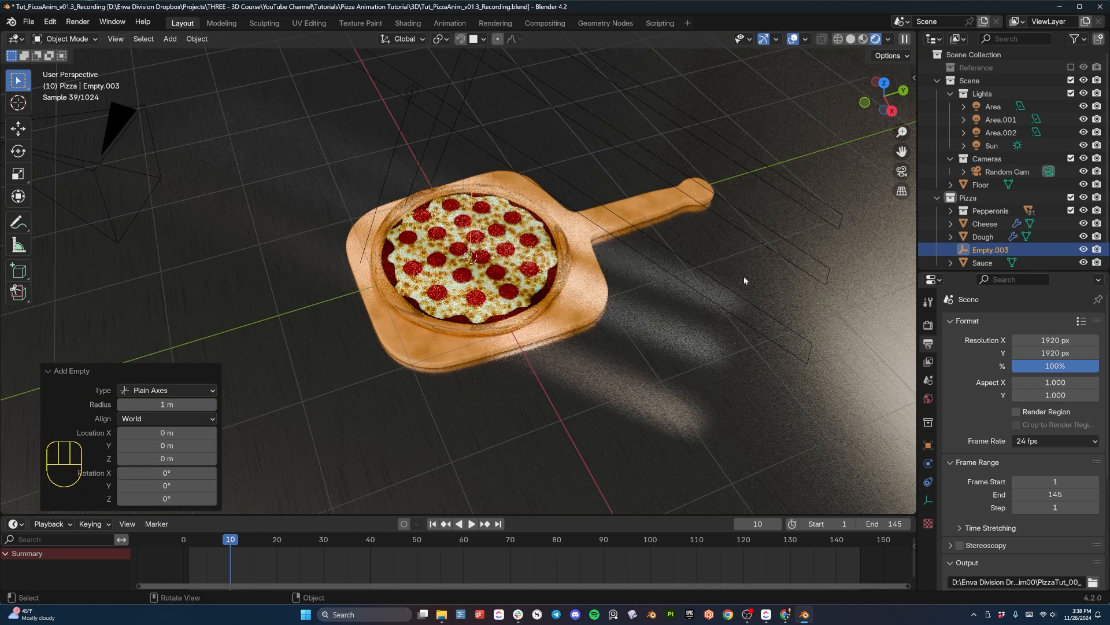
- Rename the new empty CamTarget and move it into the Cameras collection
{"action": "left_click", "coordinate": [992, 252]}
{"action": "double_click", "coordinate": [992, 252]}
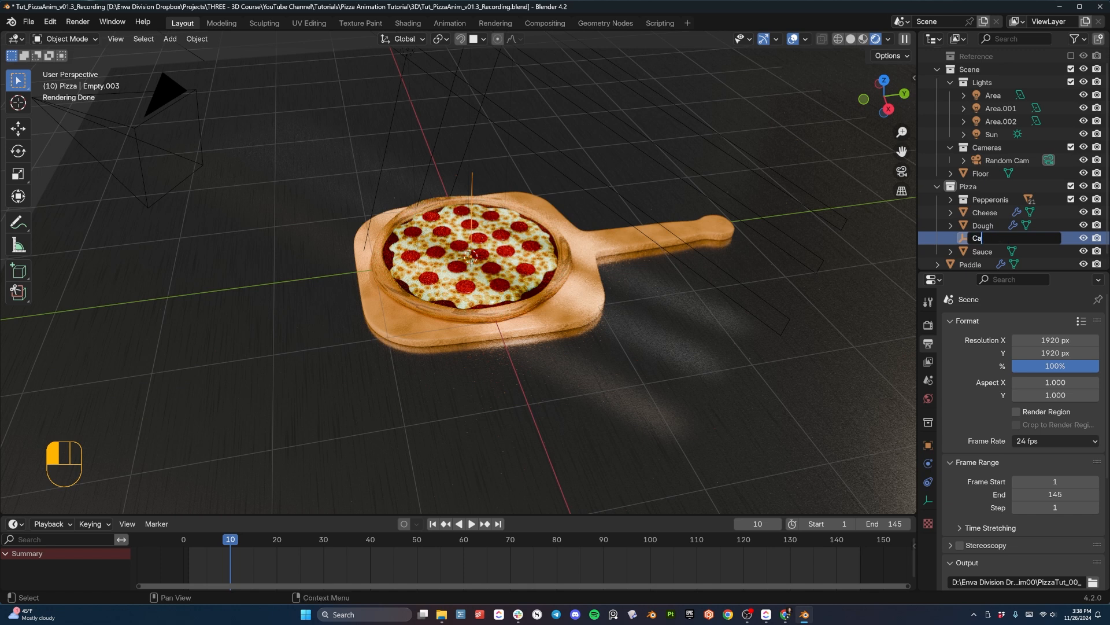
{"action": "left_click", "coordinate": [1015, 245]}
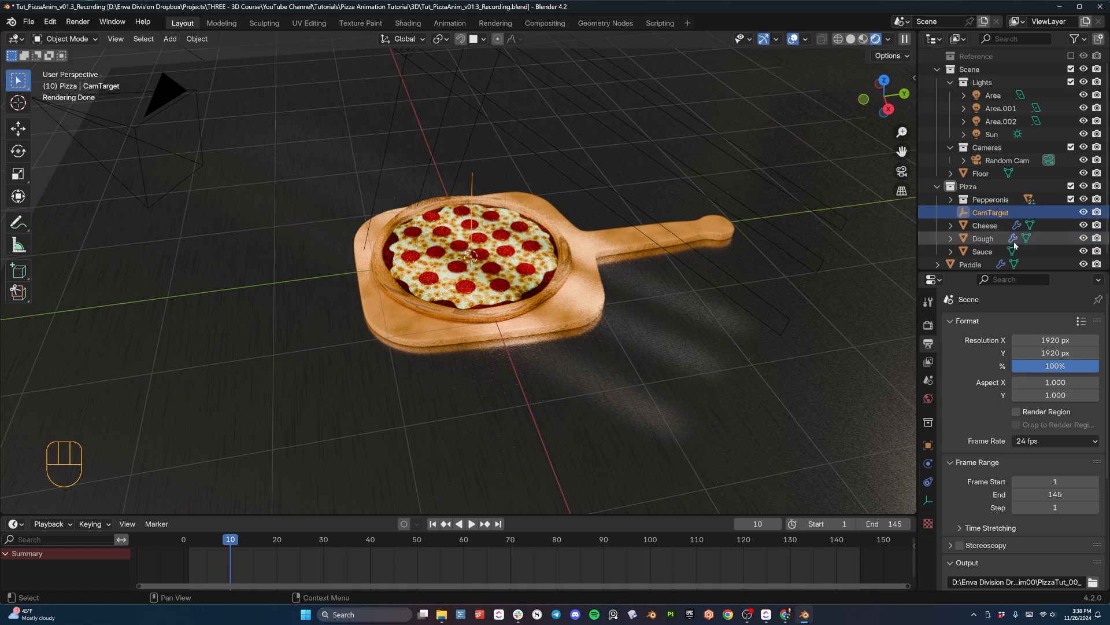
{"action": "left_click_drag", "start_coordinate": [998, 213], "coordinate": [992, 147]}
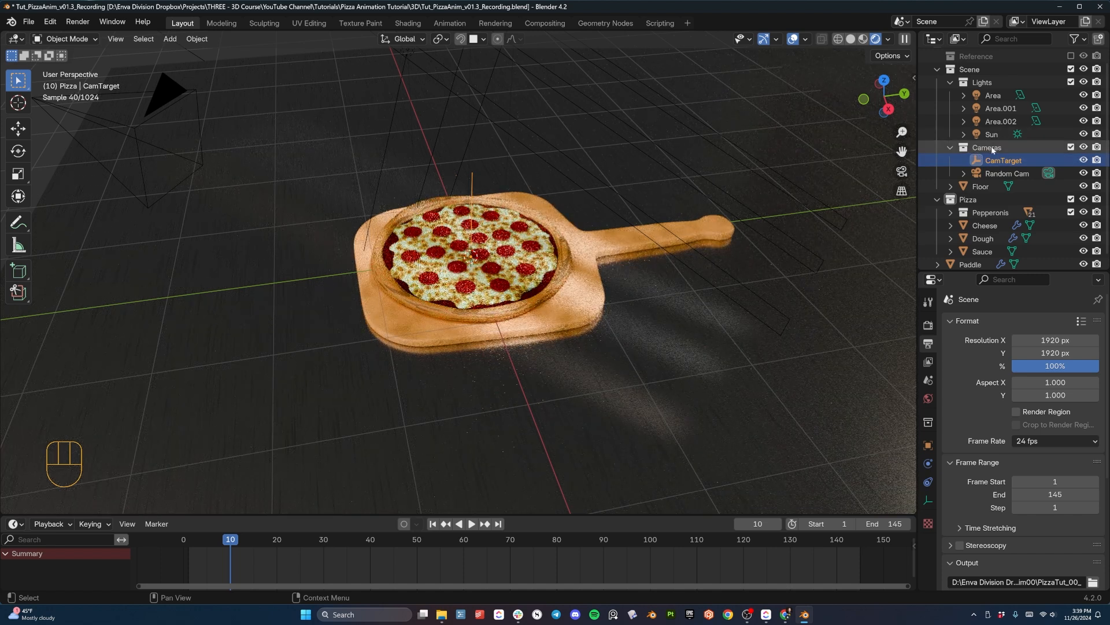
- Select the Random Cam camera and add a Track To constraint to it
{"action": "left_click", "coordinate": [145, 140]}
{"action": "left_click", "coordinate": [141, 128]}
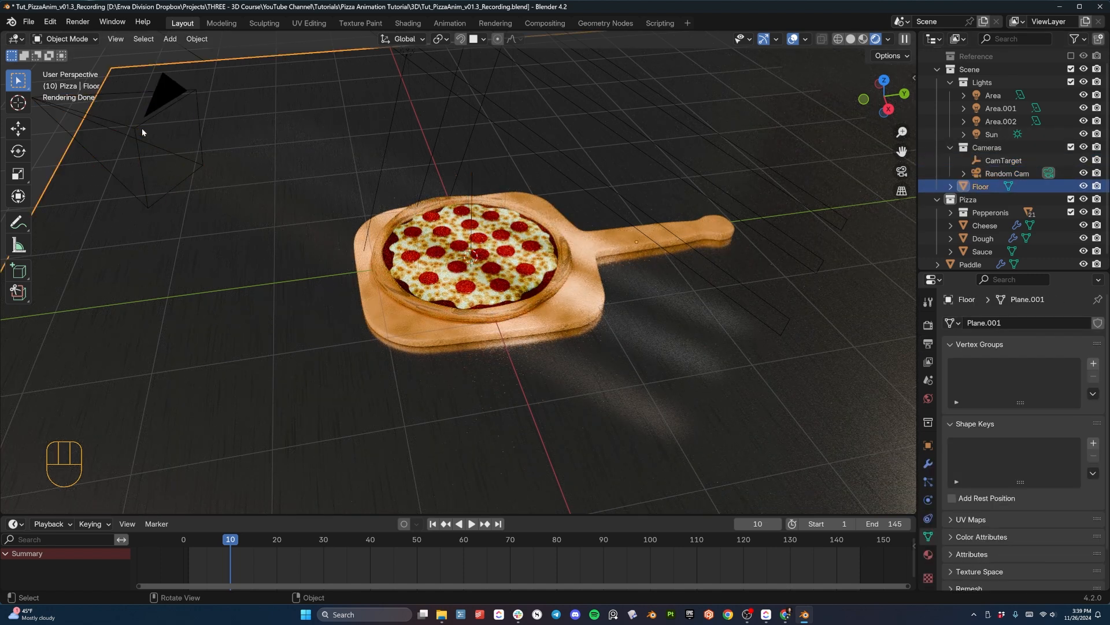
{"action": "left_click", "coordinate": [141, 126]}
{"action": "left_click", "coordinate": [928, 482]}
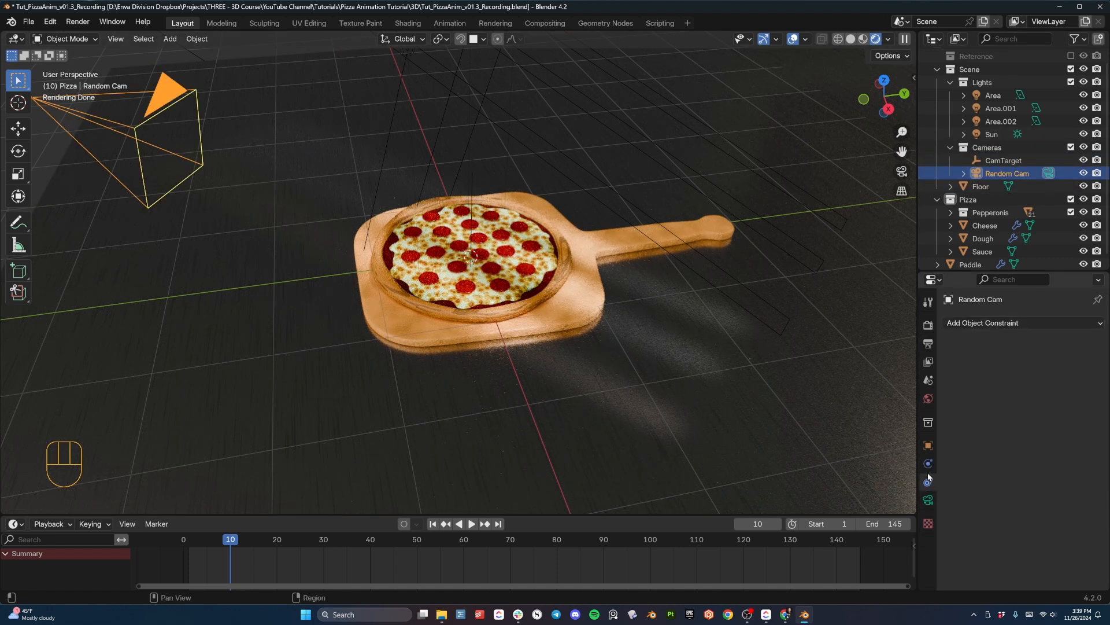
{"action": "left_click", "coordinate": [969, 323]}
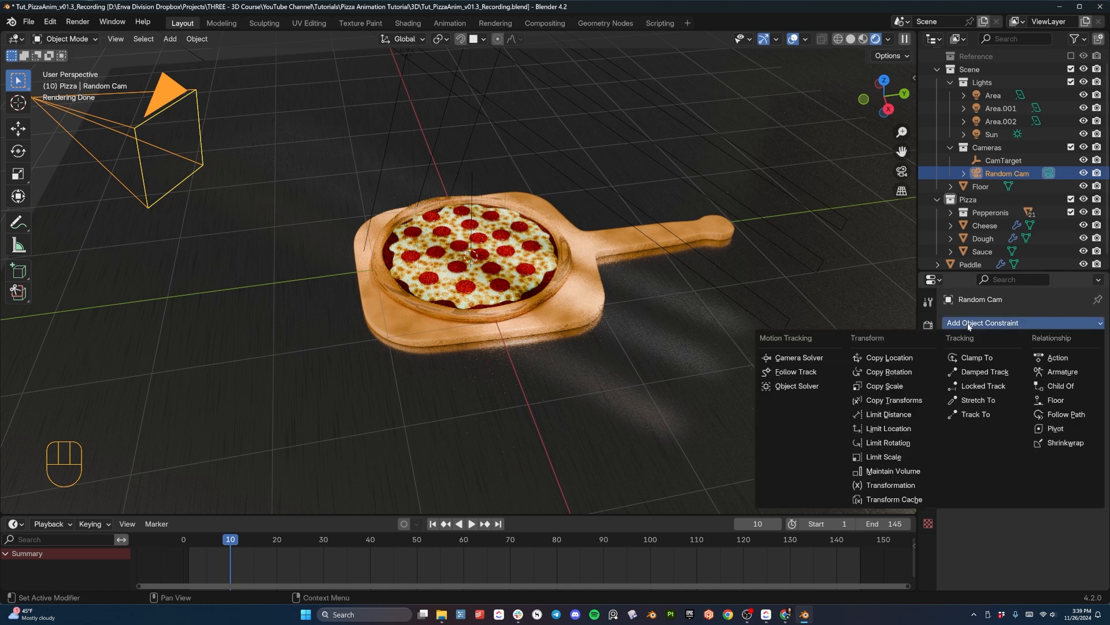
{"action": "left_click", "coordinate": [982, 416]}
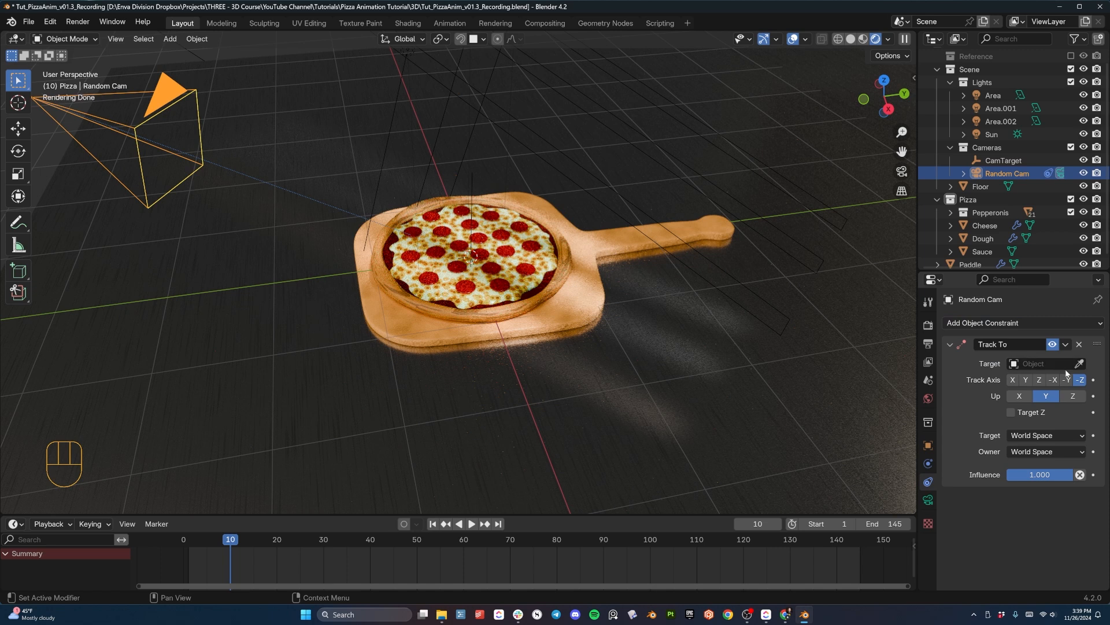
- Set the Track To constraint's target to the CamTarget empty
{"action": "left_click", "coordinate": [1044, 364]}
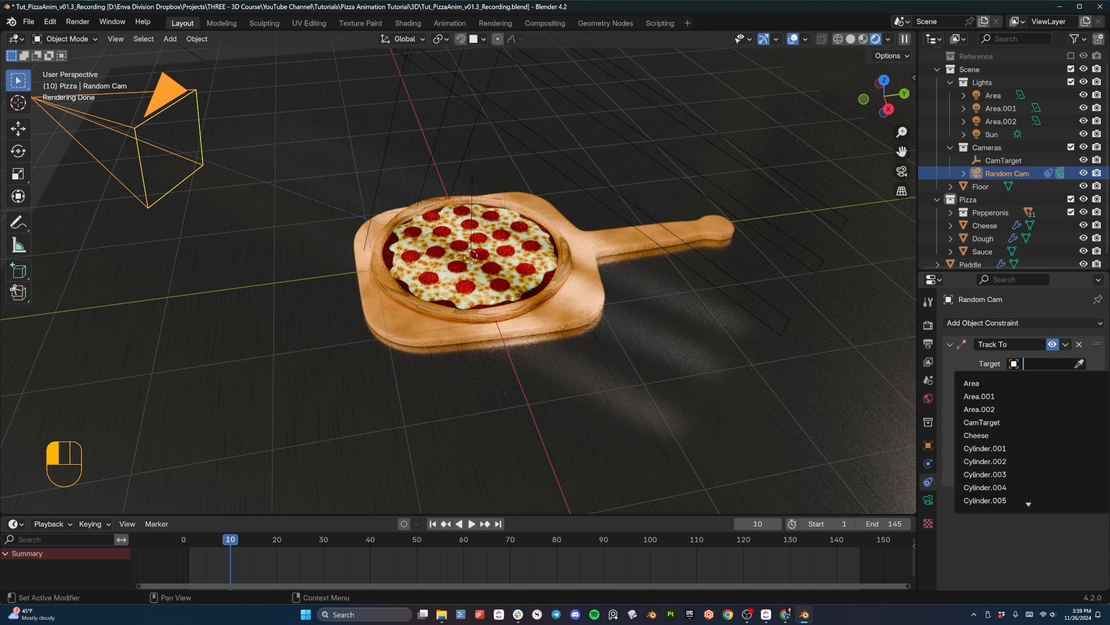
{"action": "type", "text": "ca"}
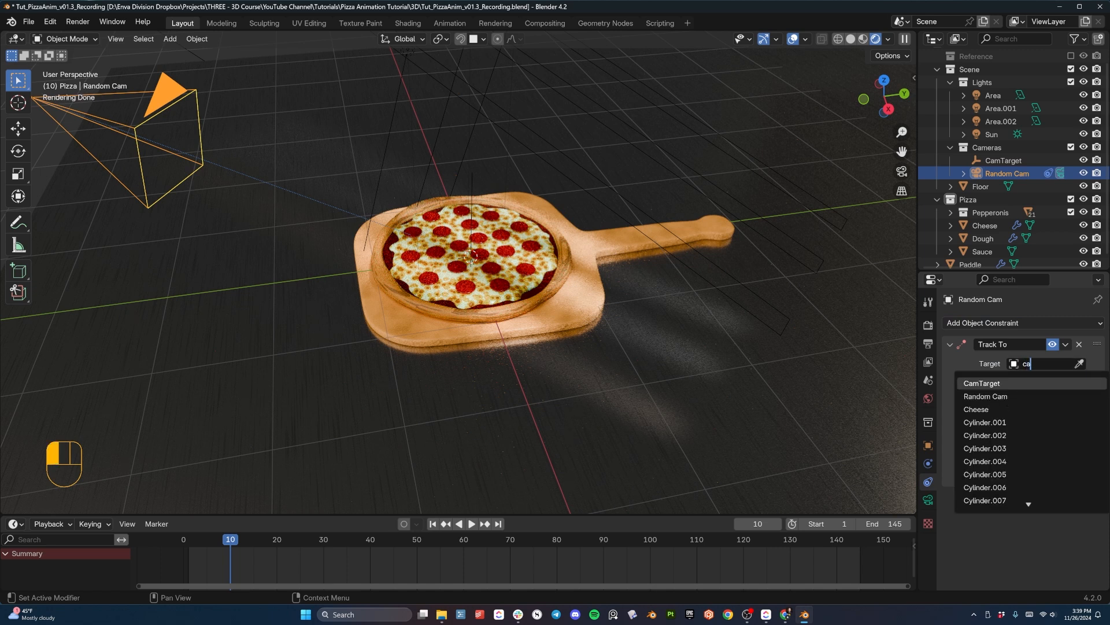
{"action": "left_click", "coordinate": [982, 383]}
{"action": "middle_click_drag", "start_coordinate": [405, 189], "coordinate": [216, 106]}
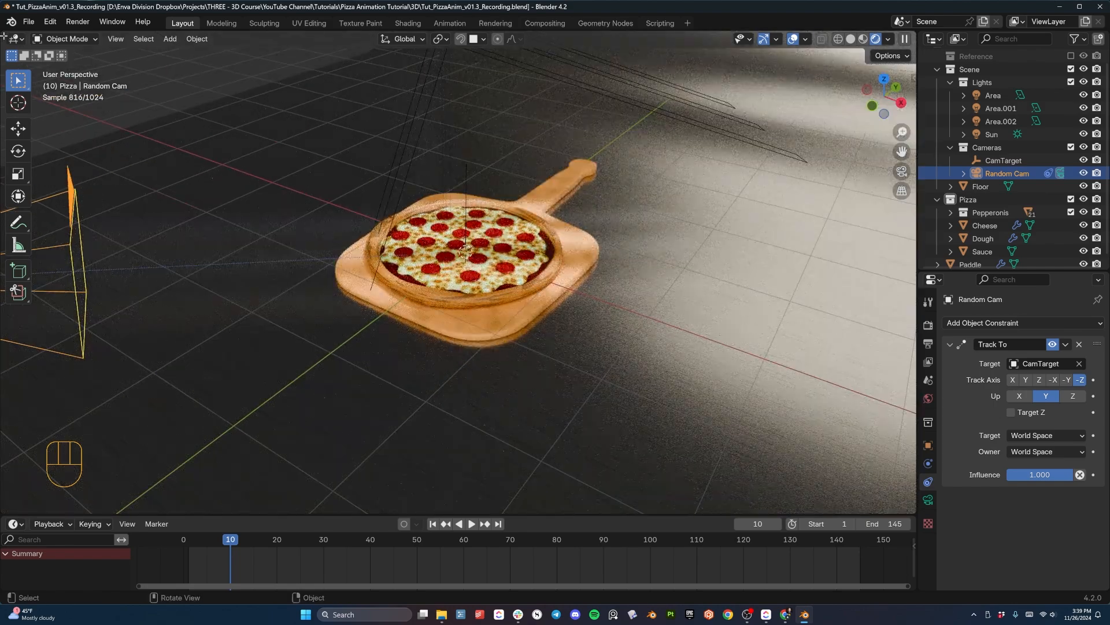
- Split the 3D viewport in two, with a rendered camera view in the new one and solid shading in the original
{"action": "left_click_drag", "start_coordinate": [4, 35], "coordinate": [320, 86]}
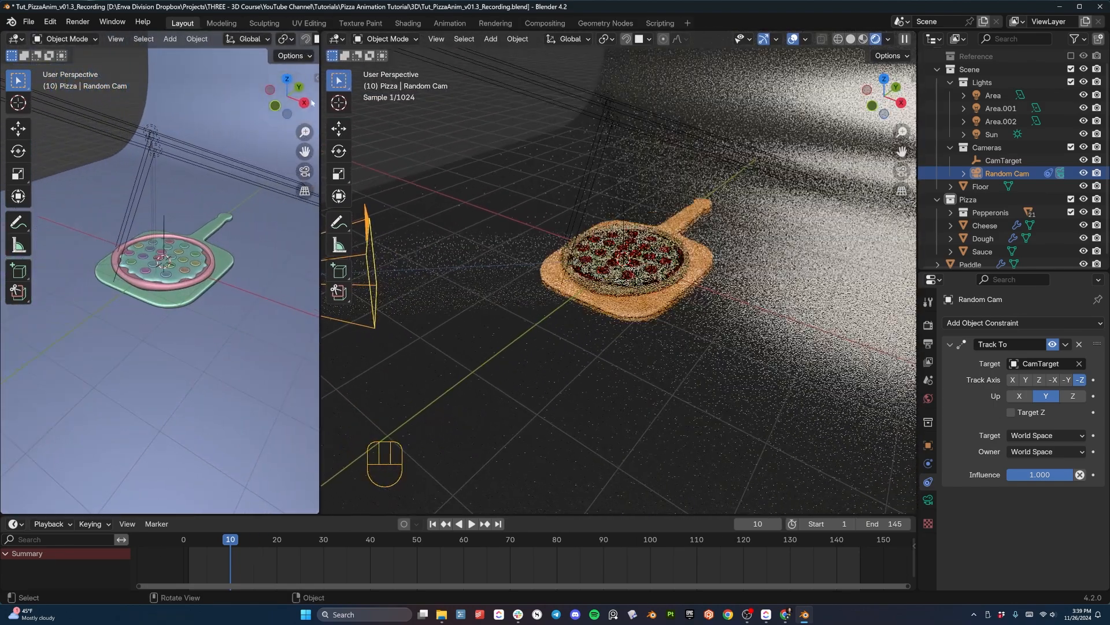
{"action": "key", "text": "KP_0"}
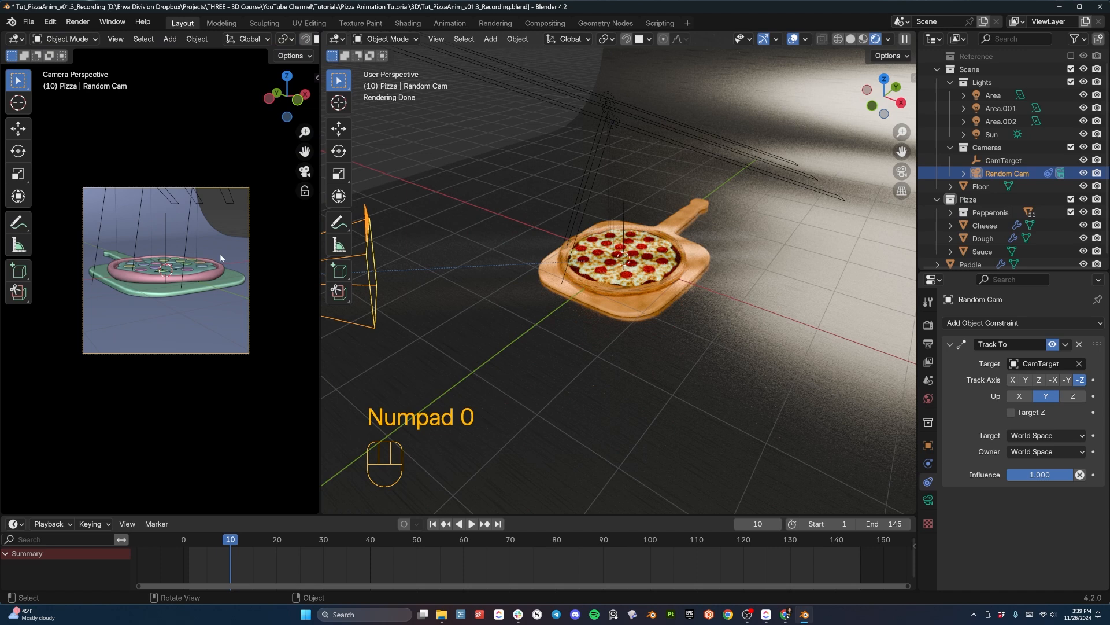
{"action": "key", "text": "z"}
{"action": "left_click", "coordinate": [154, 169]}
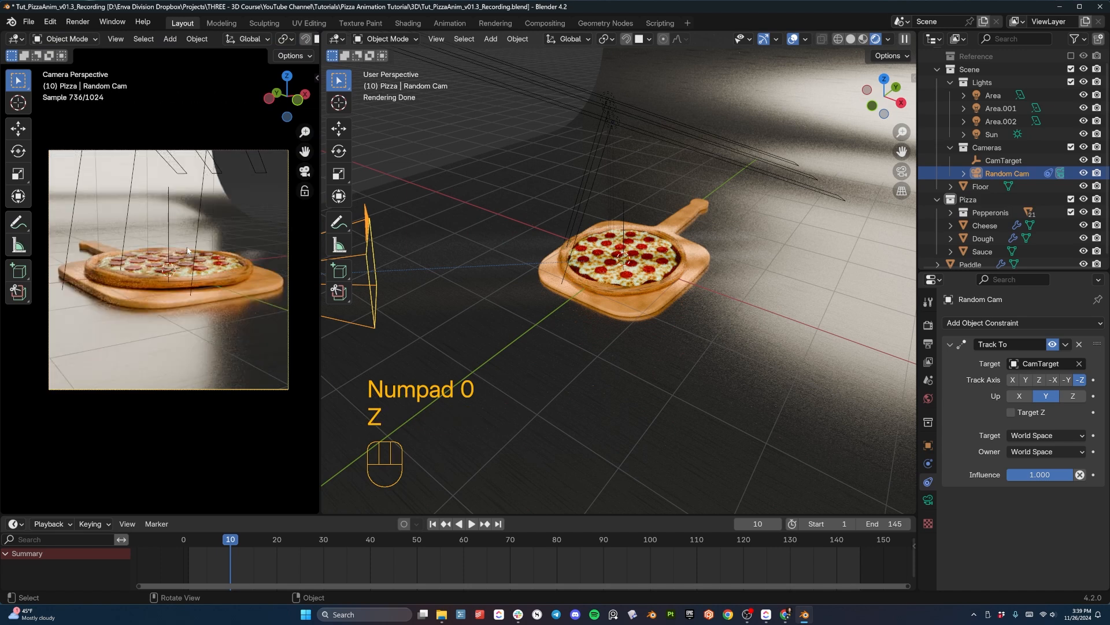
{"action": "key", "text": "z"}
{"action": "left_click", "coordinate": [657, 241]}
- Move the Random Cam freely near the pizza, then from the top view shift it about 2.81 m in X and -0.78 m in Y
{"action": "key", "text": "g"}
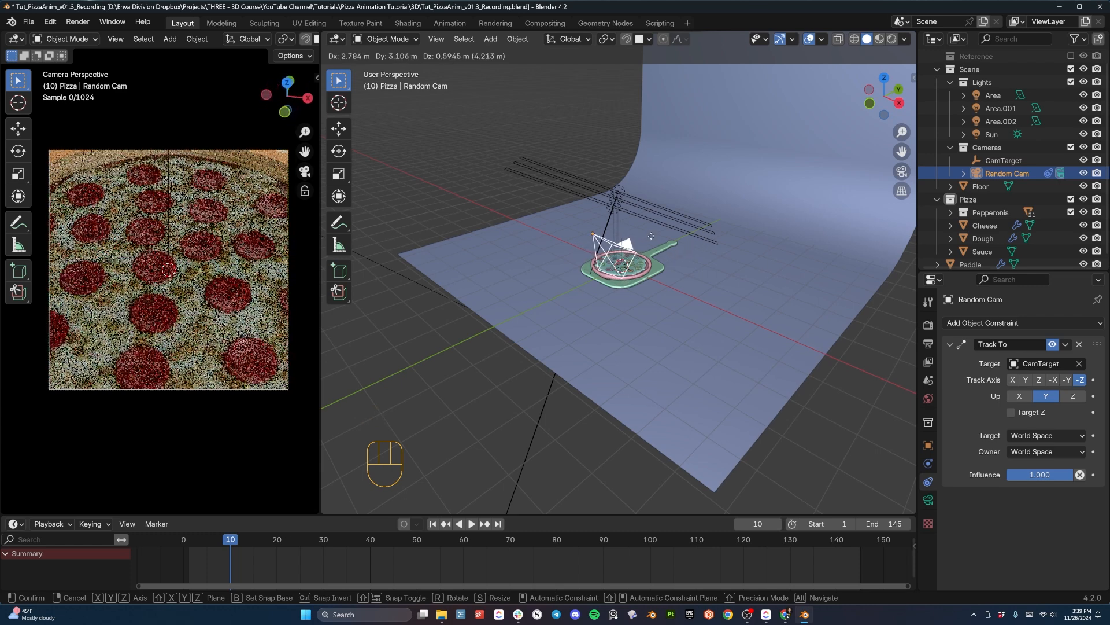
{"action": "left_click", "coordinate": [626, 277]}
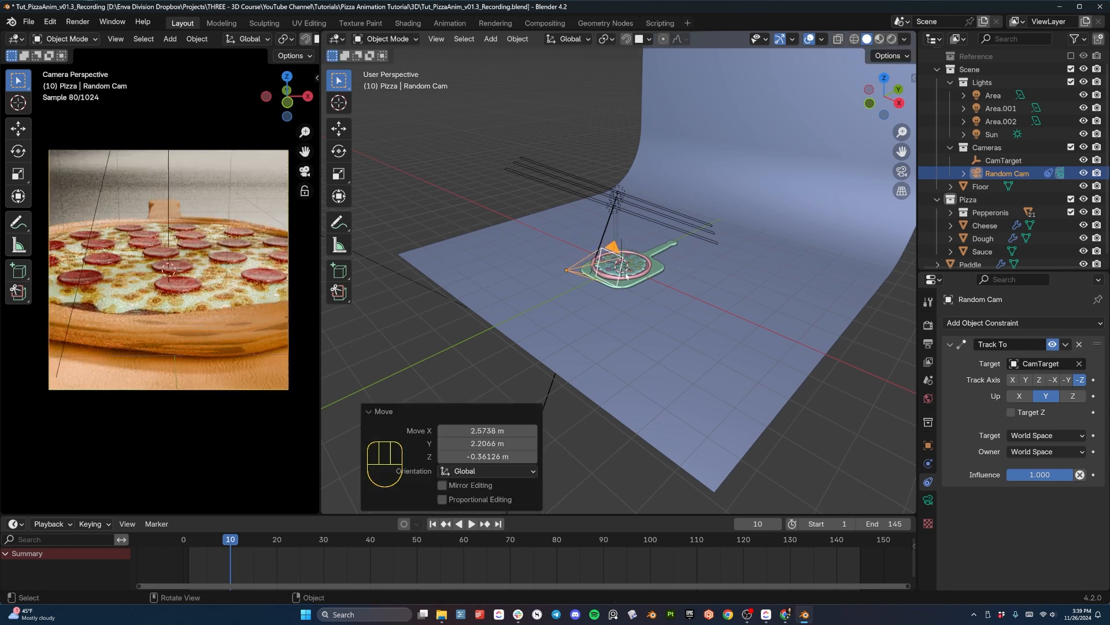
{"action": "key", "text": "KP_7"}
{"action": "key", "text": "g"}
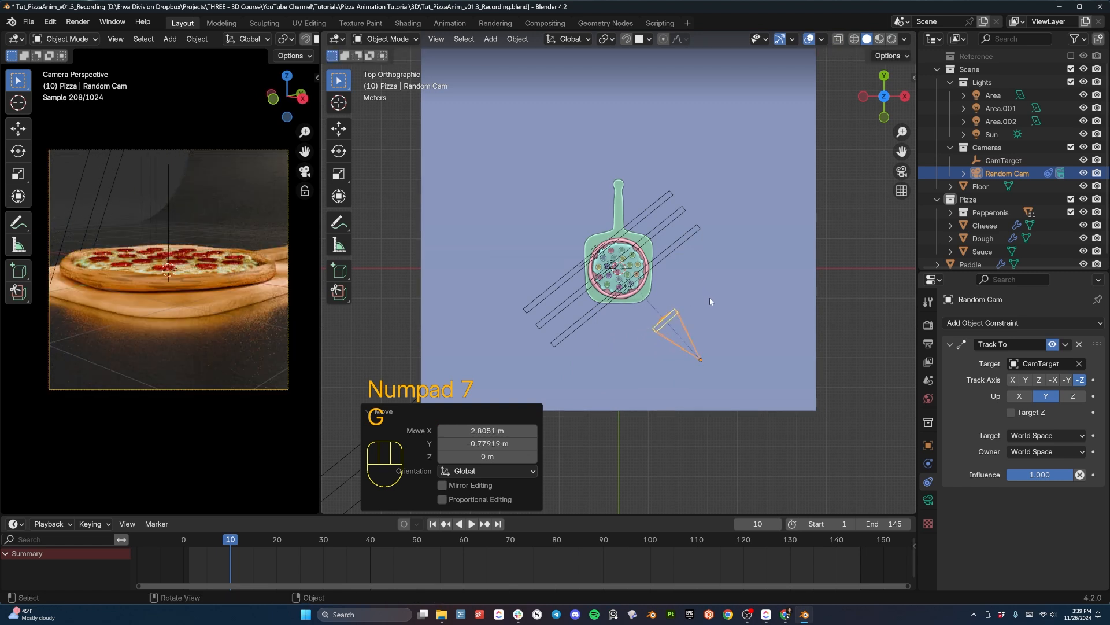
- Adjust the Random Cam's height along Z: lower it about 1.32 m, raise it about 4.85 m, and lower it slightly
{"action": "key", "text": "g"}
{"action": "key", "text": "z"}
{"action": "left_click", "coordinate": [706, 281]}
{"action": "middle_click_drag", "start_coordinate": [714, 327], "coordinate": [723, 270]}
{"action": "key", "text": "g"}
{"action": "key", "text": "z"}
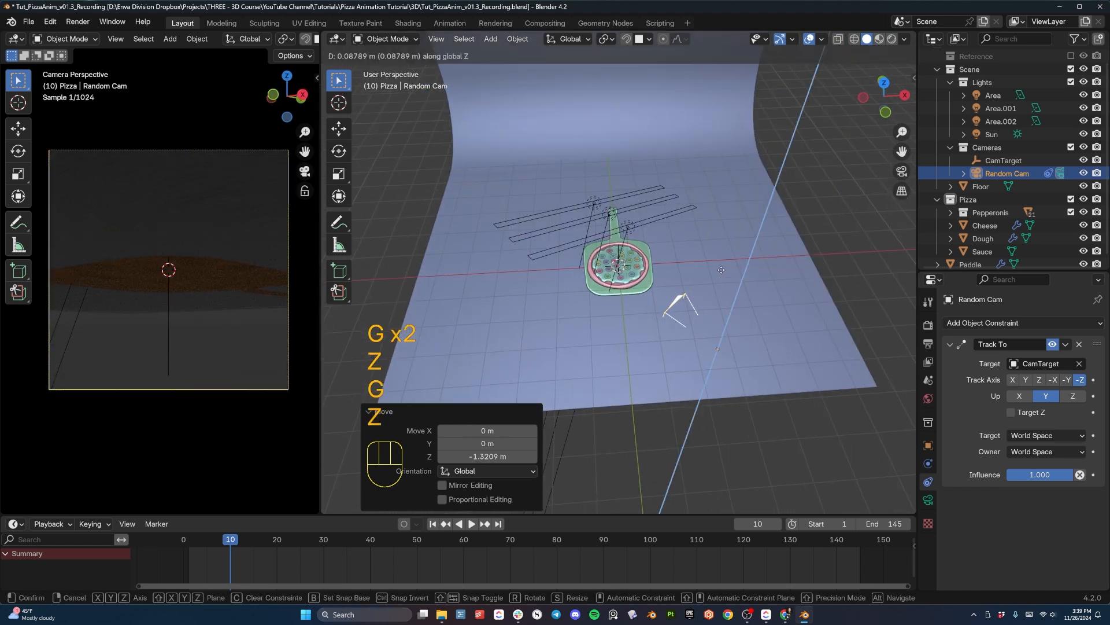
{"action": "left_click", "coordinate": [709, 142]}
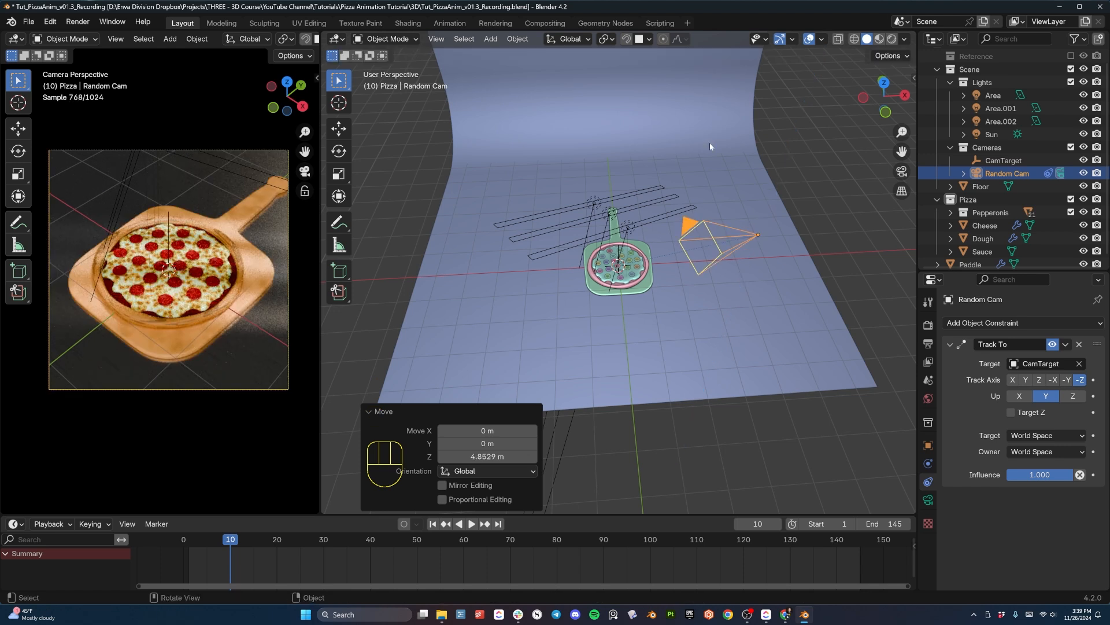
{"action": "mouse_move", "coordinate": [703, 184]}
{"action": "middle_mouse_down"}
{"action": "mouse_move", "coordinate": [709, 206]}
{"action": "mouse_move", "coordinate": [707, 193]}
{"action": "middle_mouse_up"}
{"action": "key", "text": "g"}
{"action": "key", "text": "z"}
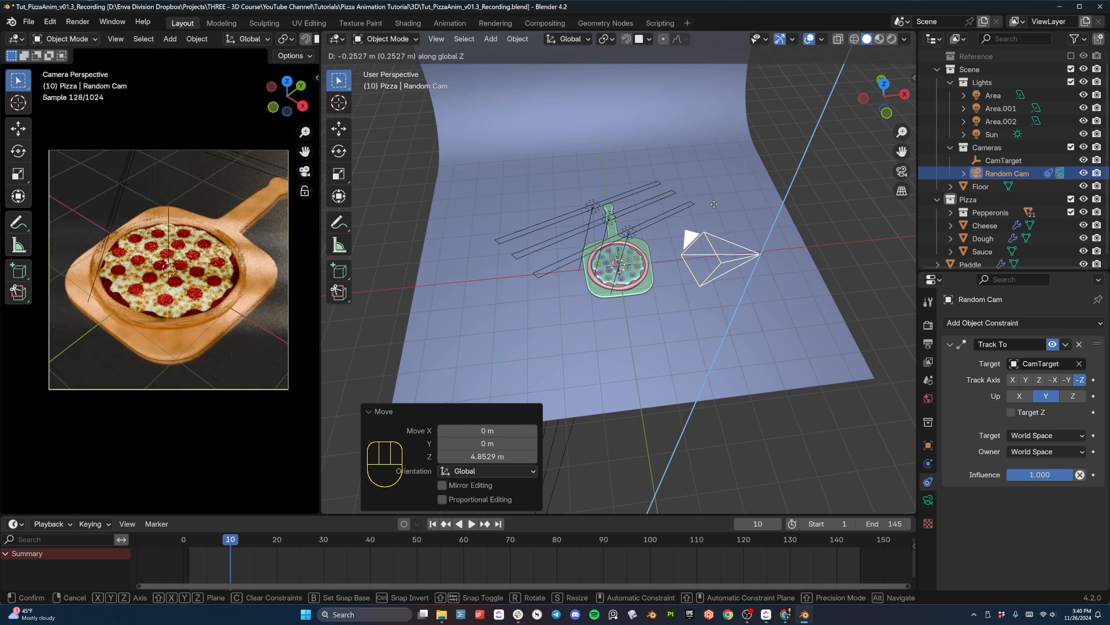
{"action": "left_click", "coordinate": [751, 215]}
- Try to rotate the Random Cam about 23.7° around the Z axis at its own origin
{"action": "key", "text": "r"}
{"action": "key", "text": "z"}
{"action": "left_click", "coordinate": [782, 246]}
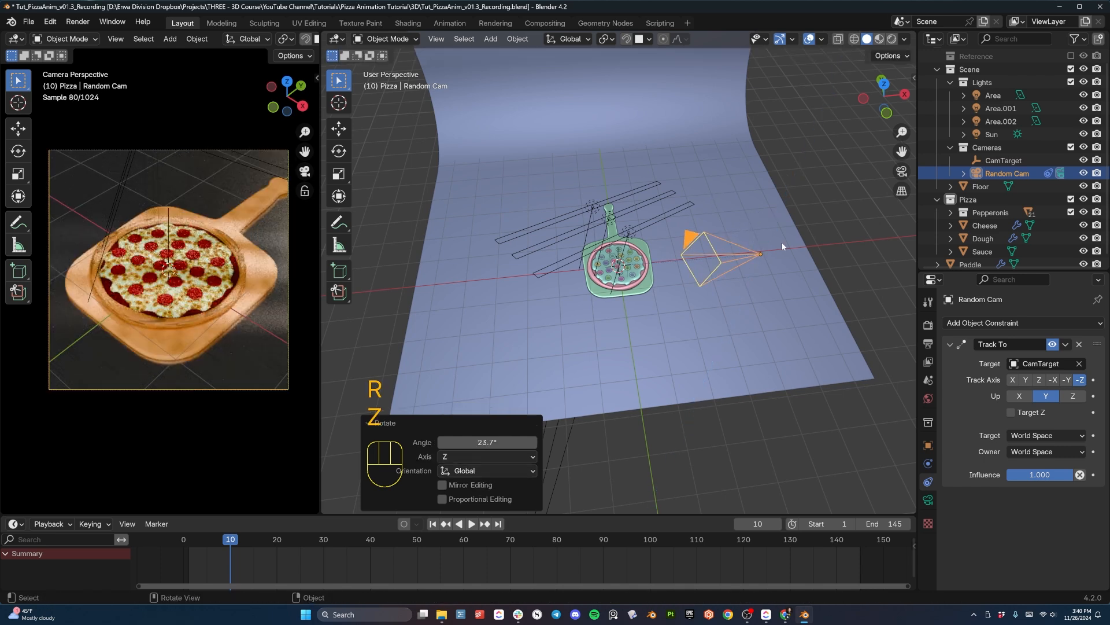
- Set the transform pivot to the 3D Cursor and rotate the Random Cam about -7° around the Z axis
{"action": "key", "text": "period"}
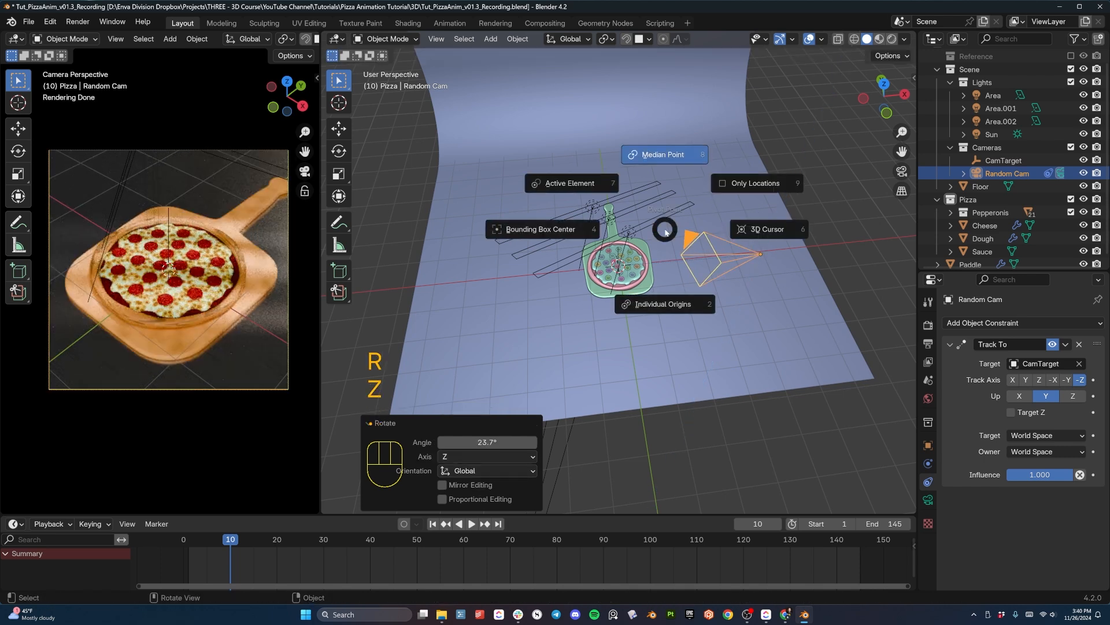
{"action": "left_click", "coordinate": [761, 232]}
{"action": "key", "text": "r"}
{"action": "key", "text": "z"}
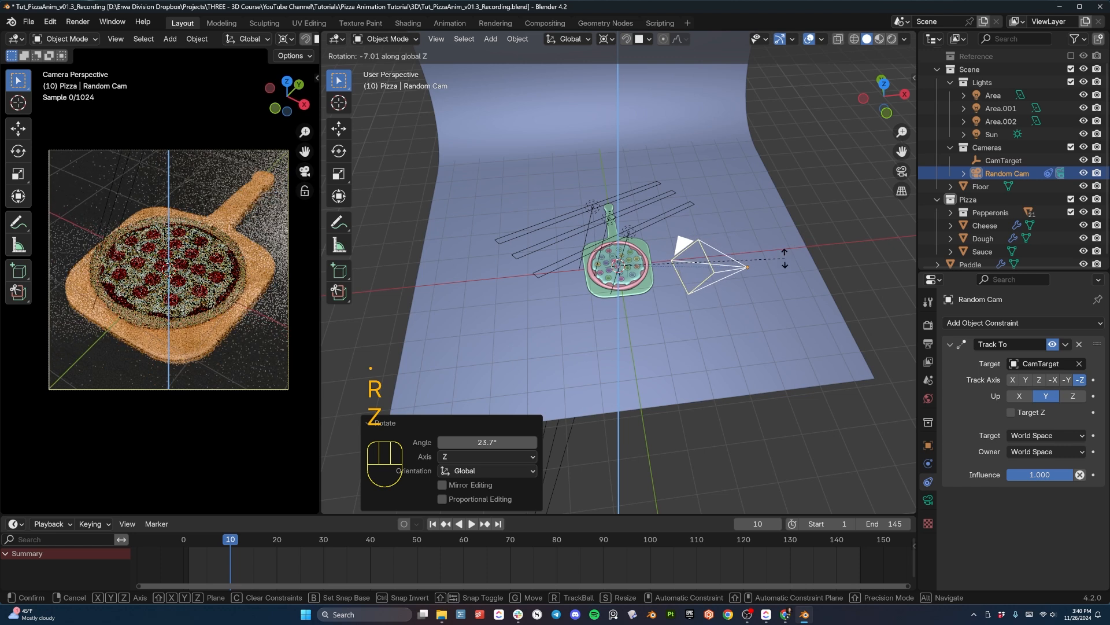
{"action": "left_click", "coordinate": [784, 258]}
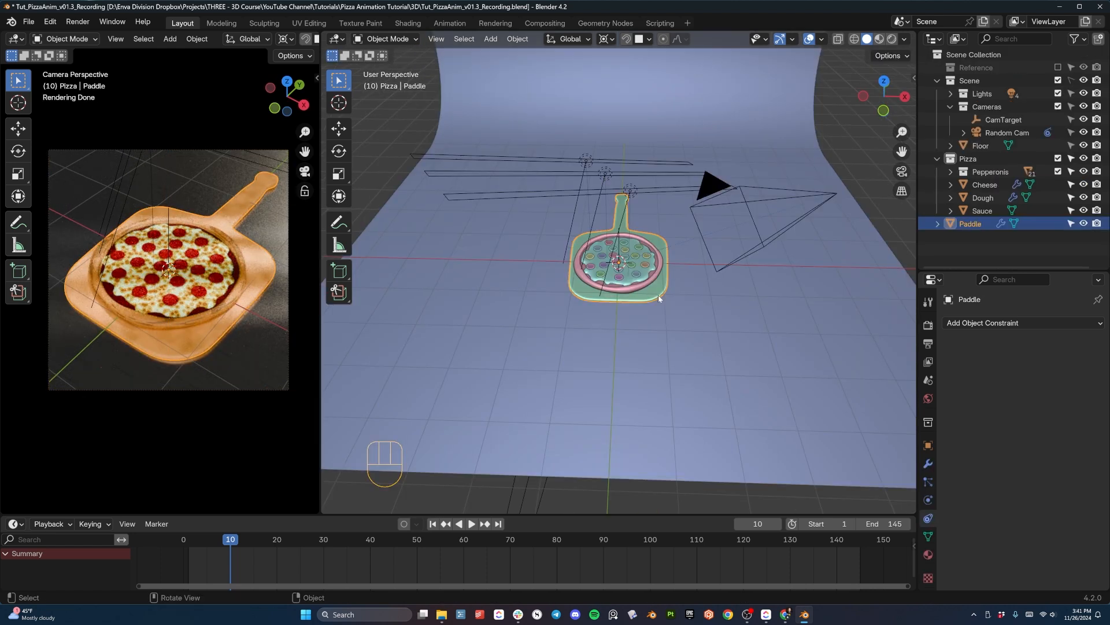
- Move the paddle about 5.75 m along Y from the top view, away from the pizza
{"action": "middle_click_drag", "start_coordinate": [659, 298], "coordinate": [634, 316]}
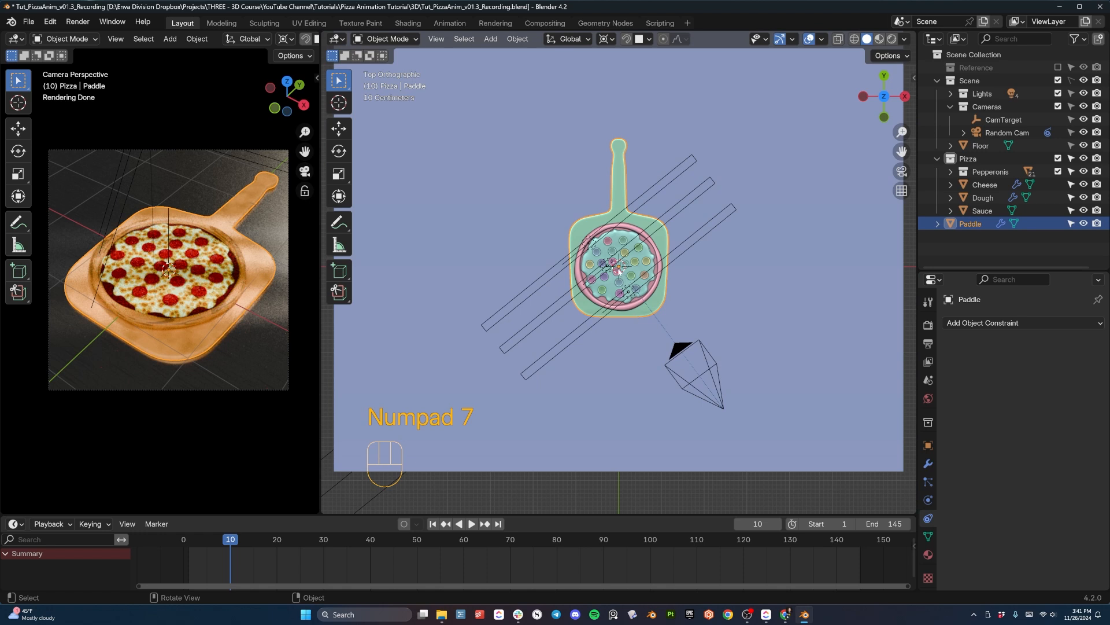
{"action": "key", "text": "g"}
{"action": "key", "text": "y"}
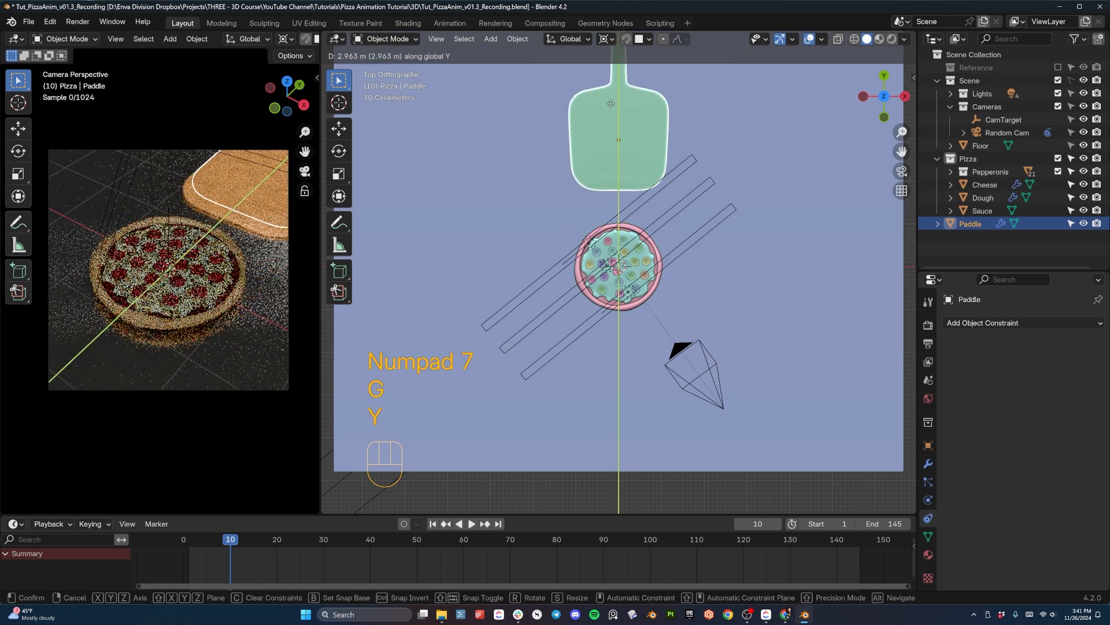
{"action": "left_click", "coordinate": [614, 477]}
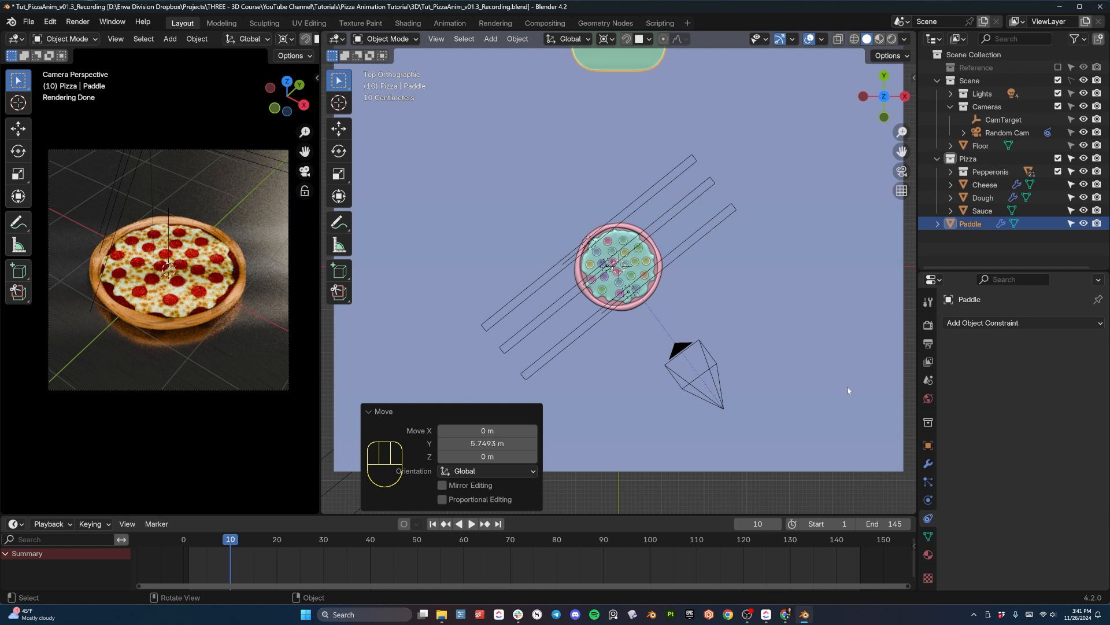
- Add a Sphere empty with a 1 m radius at the world origin in the pizza's centre
{"action": "middle_click_drag", "start_coordinate": [719, 237], "coordinate": [664, 221]}
{"action": "key", "text": "shift+a"}
{"action": "mouse_move", "coordinate": [664, 222]}
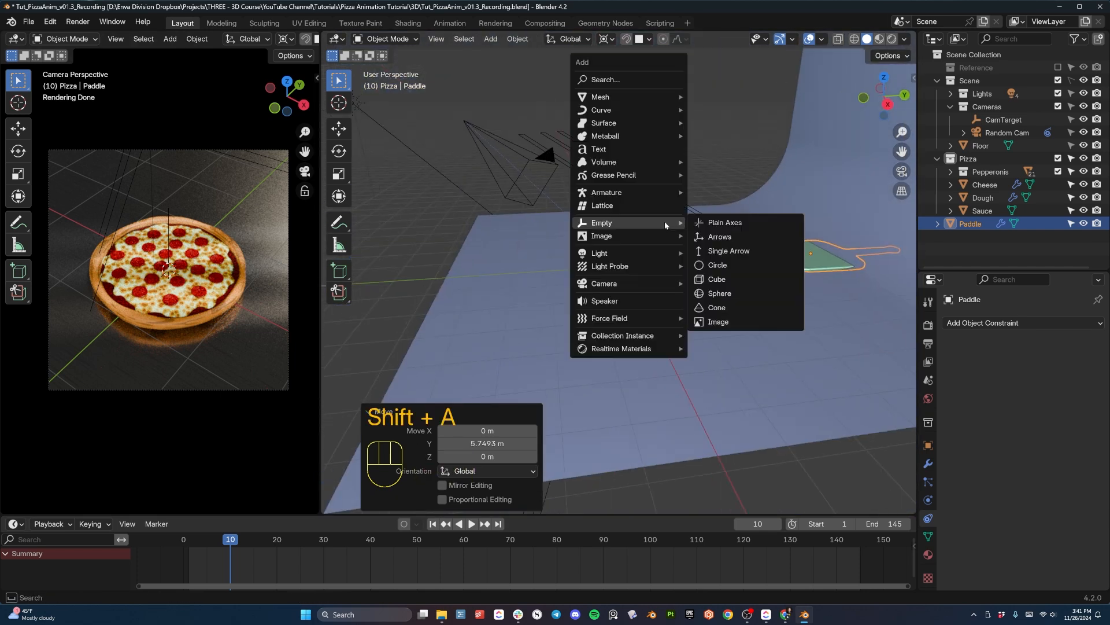
{"action": "left_click", "coordinate": [723, 294]}
{"action": "scroll", "coordinate": [673, 282], "scroll_direction": "up", "scroll_amount": 4}
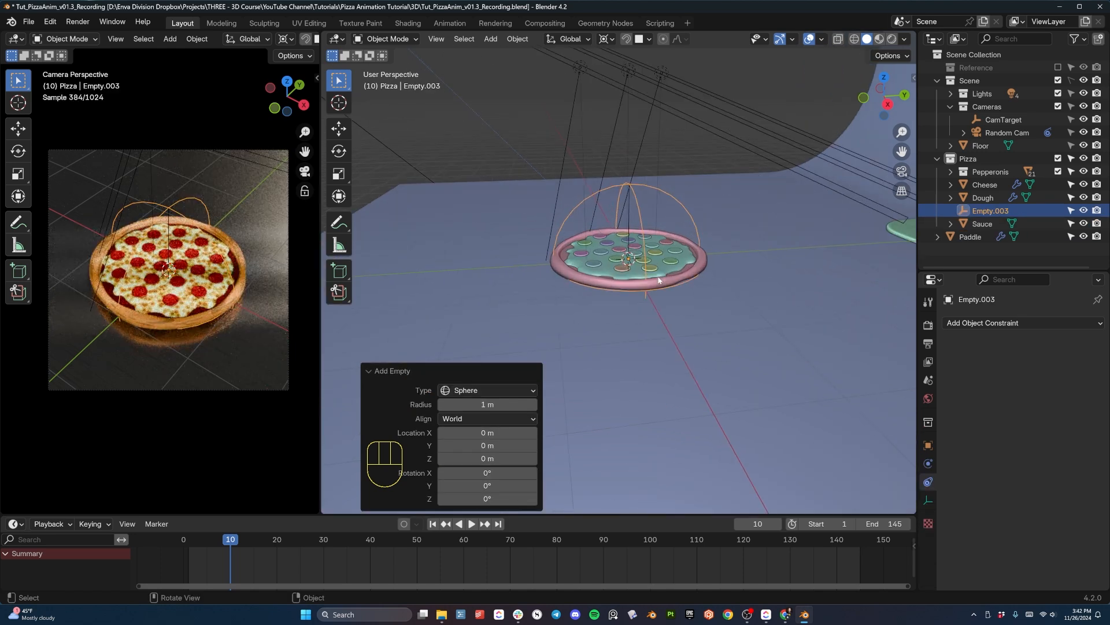
{"action": "middle_click_drag", "start_coordinate": [669, 265], "coordinate": [851, 261]}
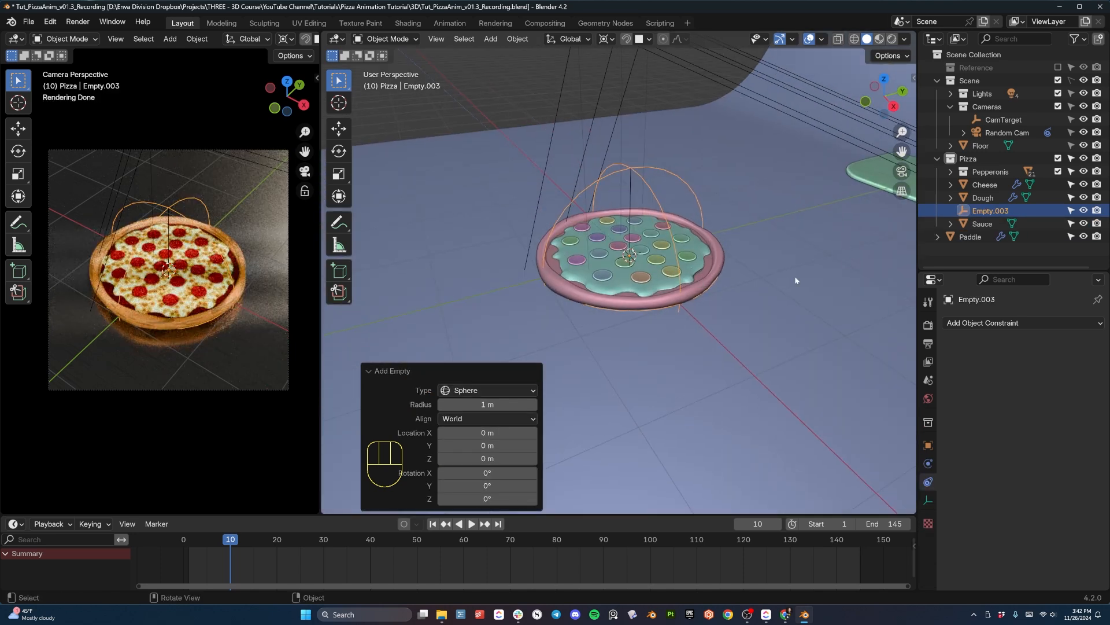
- Rename the new sphere empty PizzaControl
{"action": "double_click", "coordinate": [990, 210]}
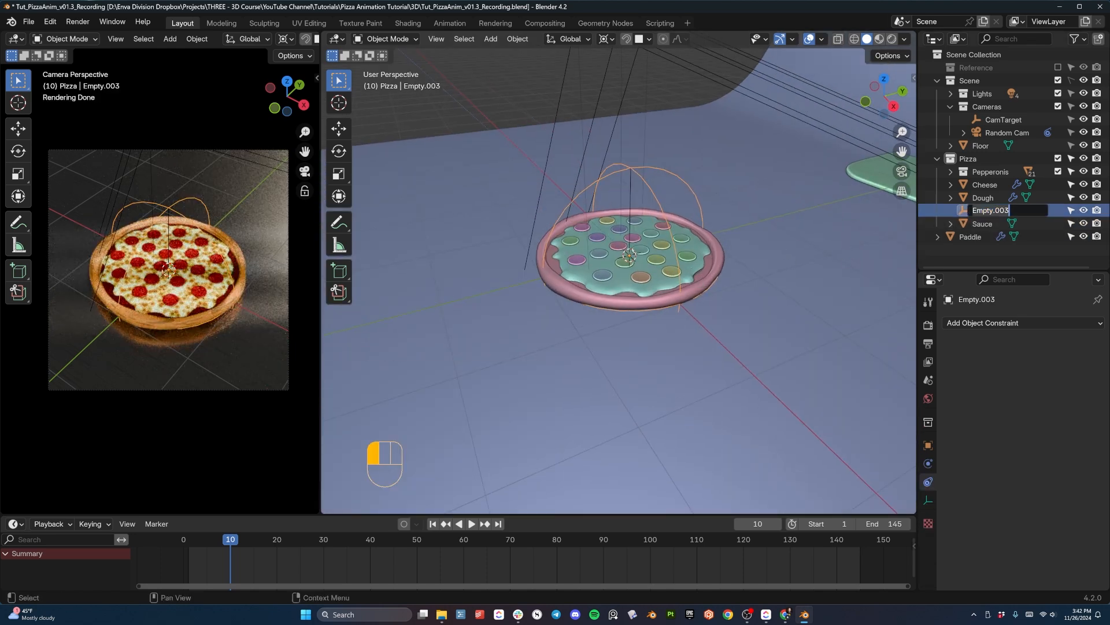
{"action": "type", "text": "PizzaControl"}
{"action": "key", "text": "Return"}
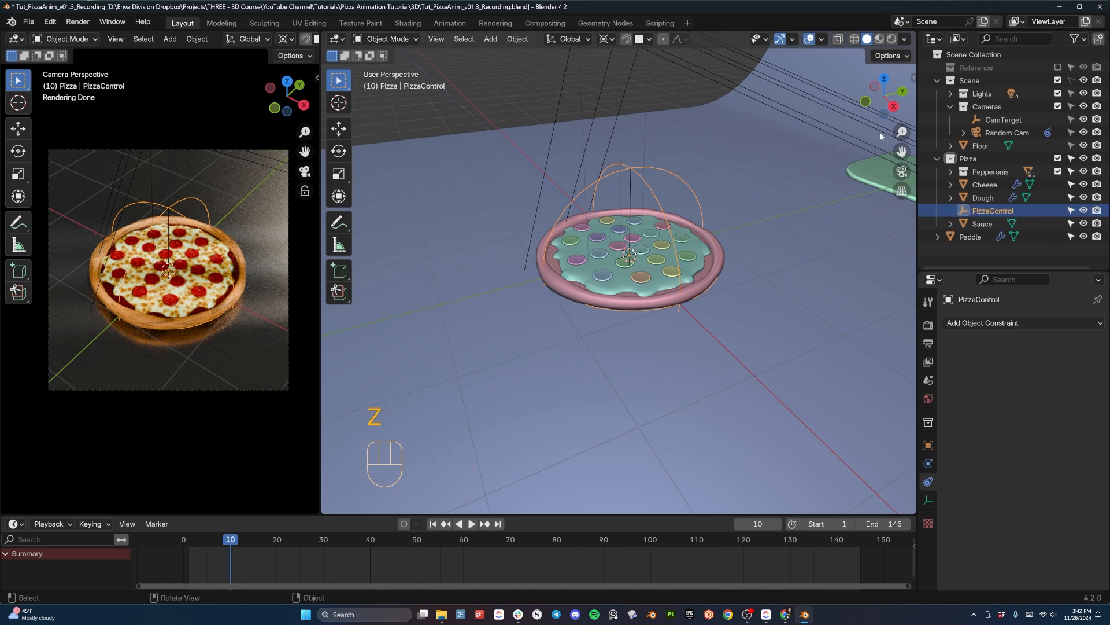
{"action": "middle_click_drag", "start_coordinate": [640, 190], "coordinate": [641, 165]}
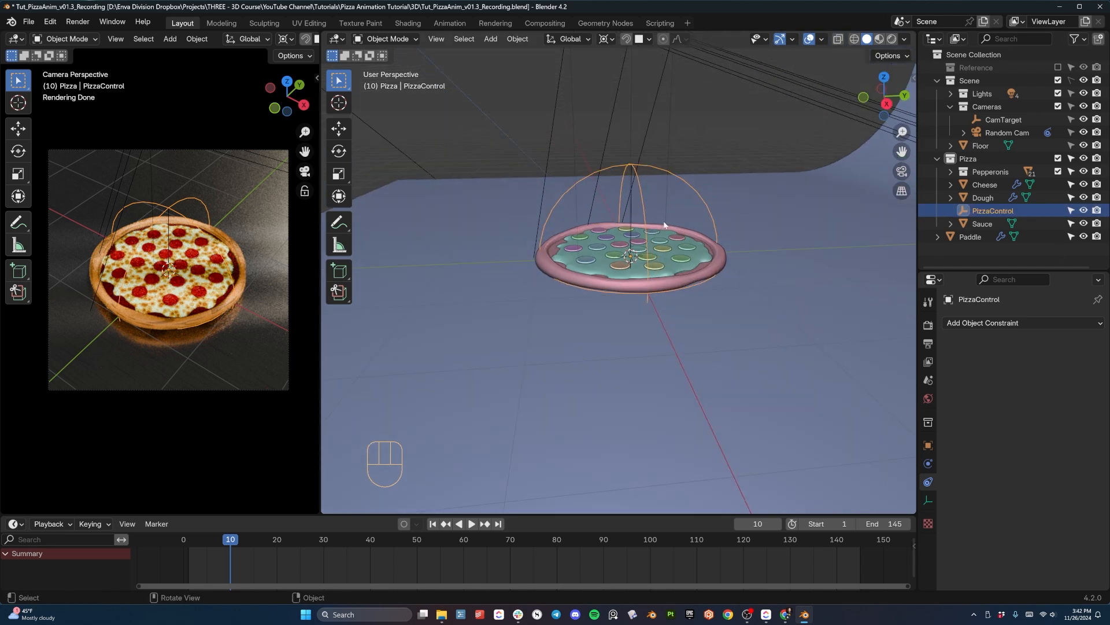
- Select all objects in the Pizza collection and parent them to the PizzaControl empty with the Object option
{"action": "left_click", "coordinate": [970, 161]}
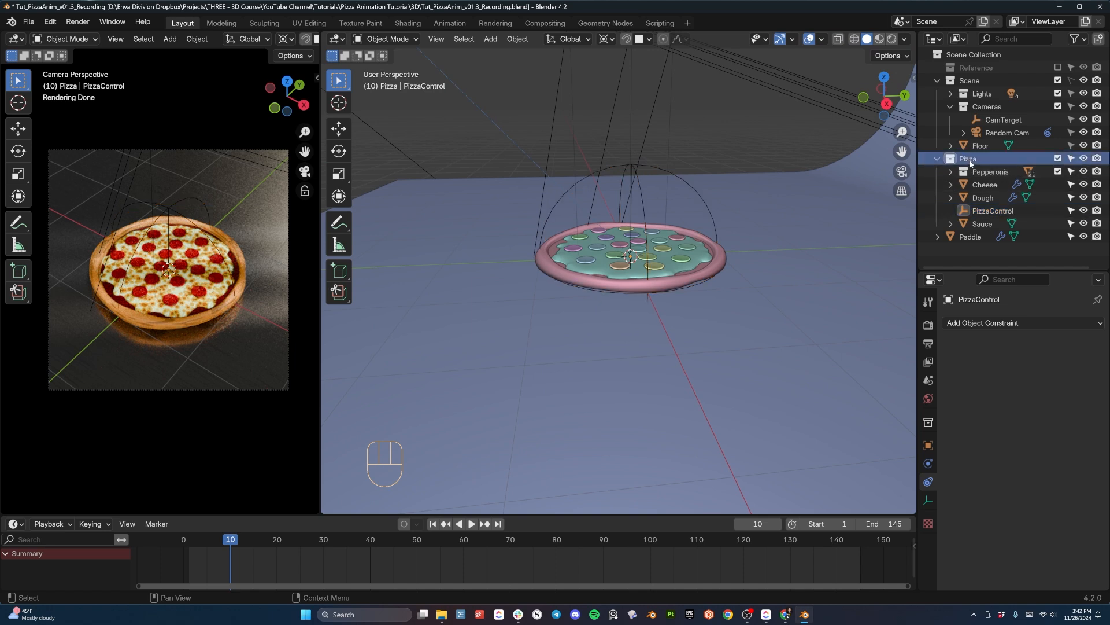
{"action": "right_click", "coordinate": [966, 162]}
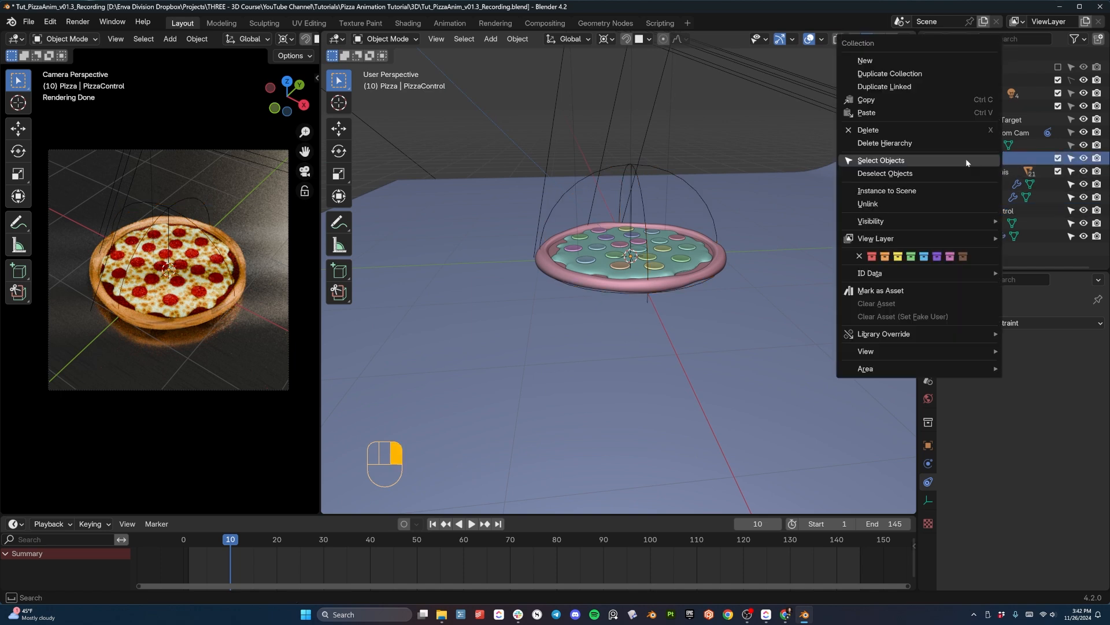
{"action": "left_click", "coordinate": [924, 160]}
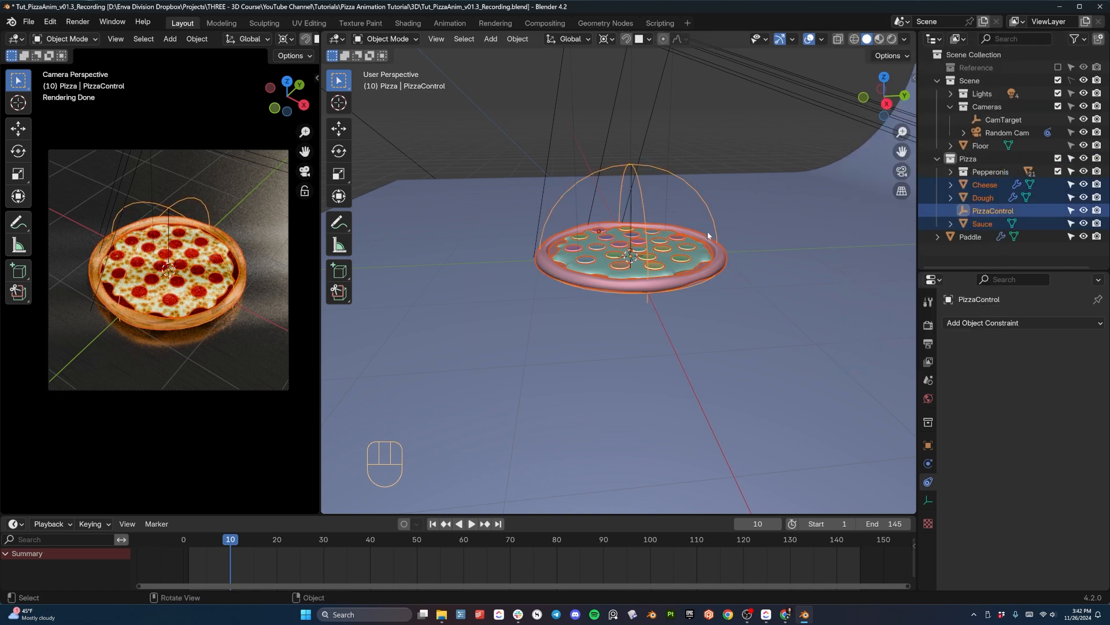
{"action": "left_click", "coordinate": [647, 167], "text": "shift"}
{"action": "left_click", "coordinate": [647, 165], "text": "shift"}
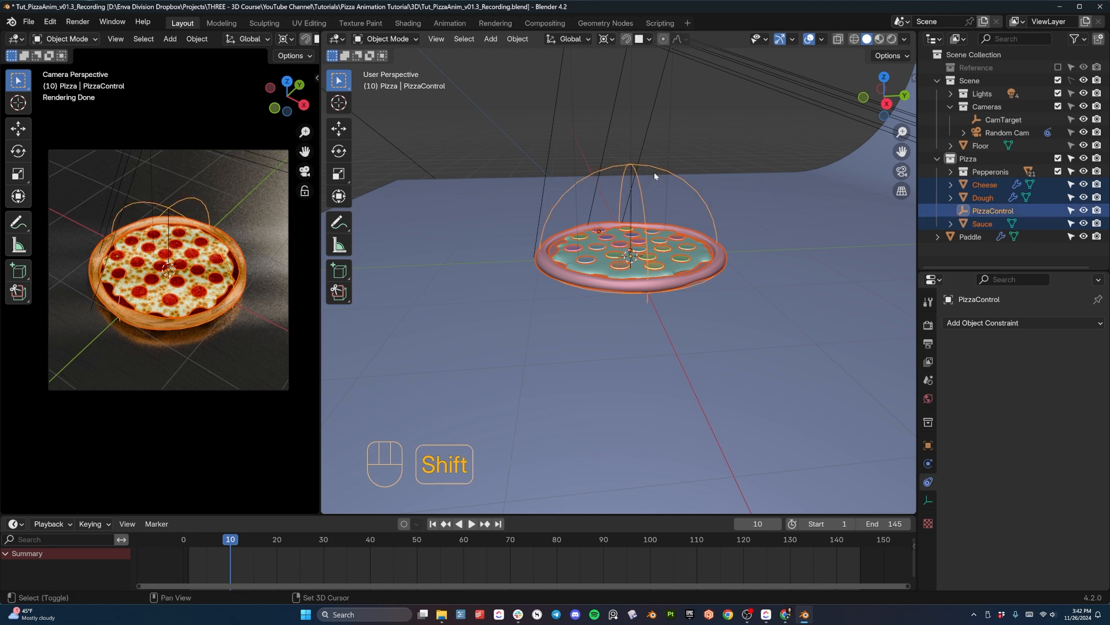
{"action": "scroll", "coordinate": [650, 164], "scroll_direction": "up", "scroll_amount": 2}
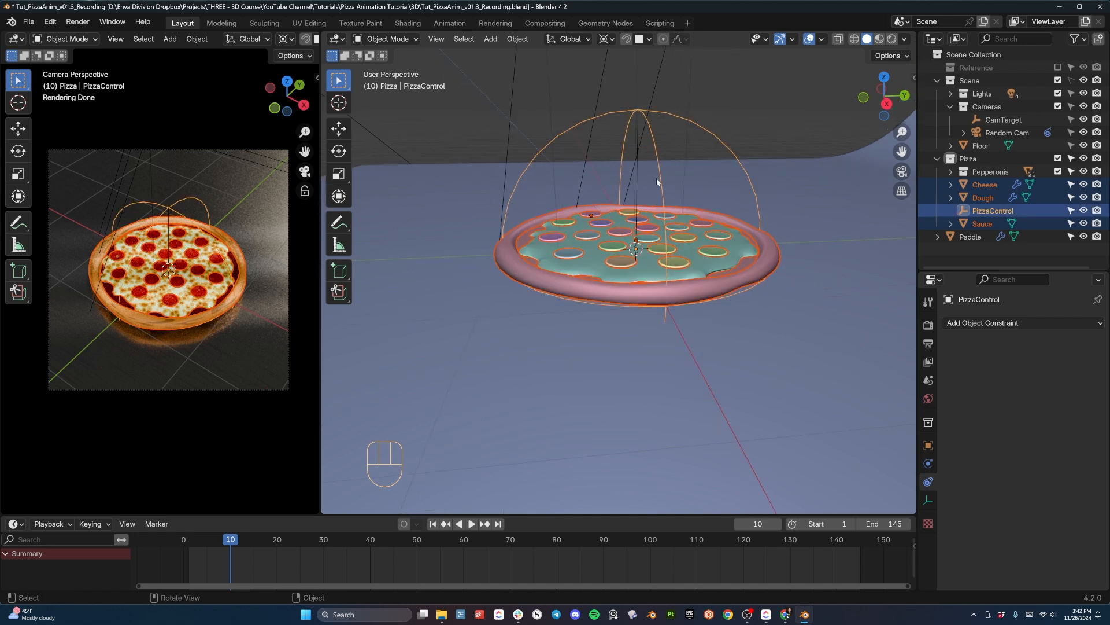
{"action": "key", "text": "ctrl+p"}
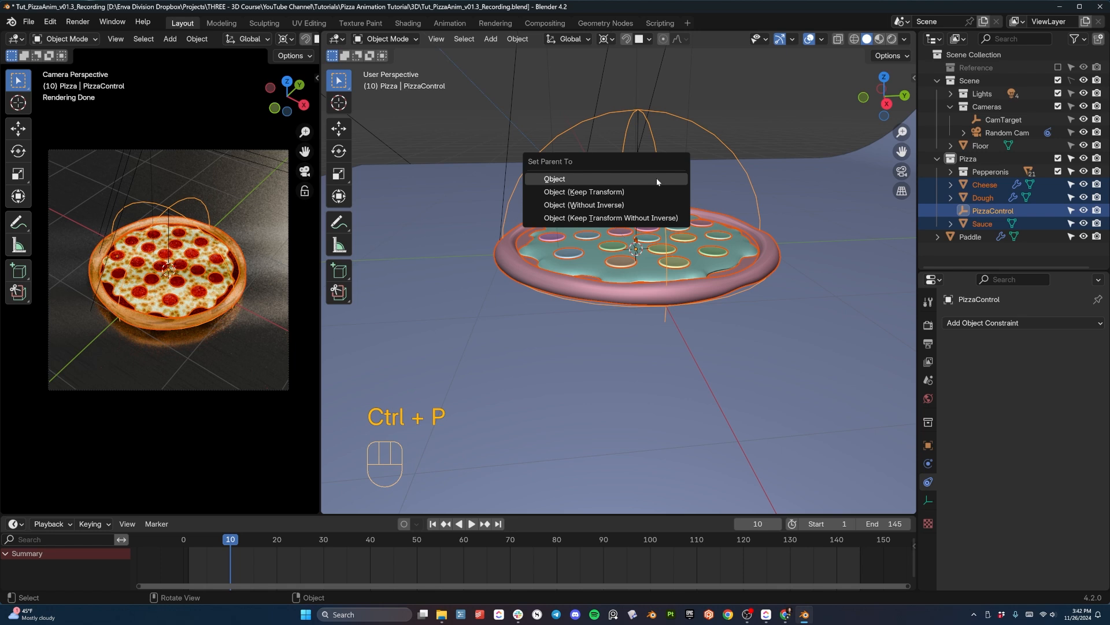
{"action": "left_click", "coordinate": [657, 178]}
{"action": "left_click", "coordinate": [662, 197]}
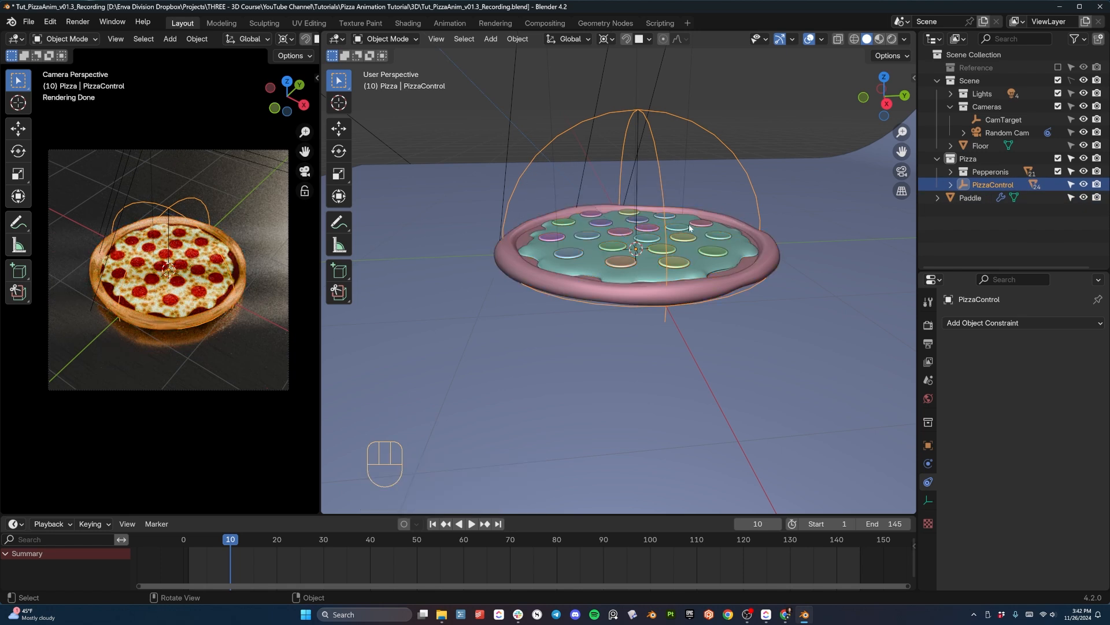
- Test the parenting by moving the PizzaControl empty freely, and undo the move
{"action": "key", "text": "g"}
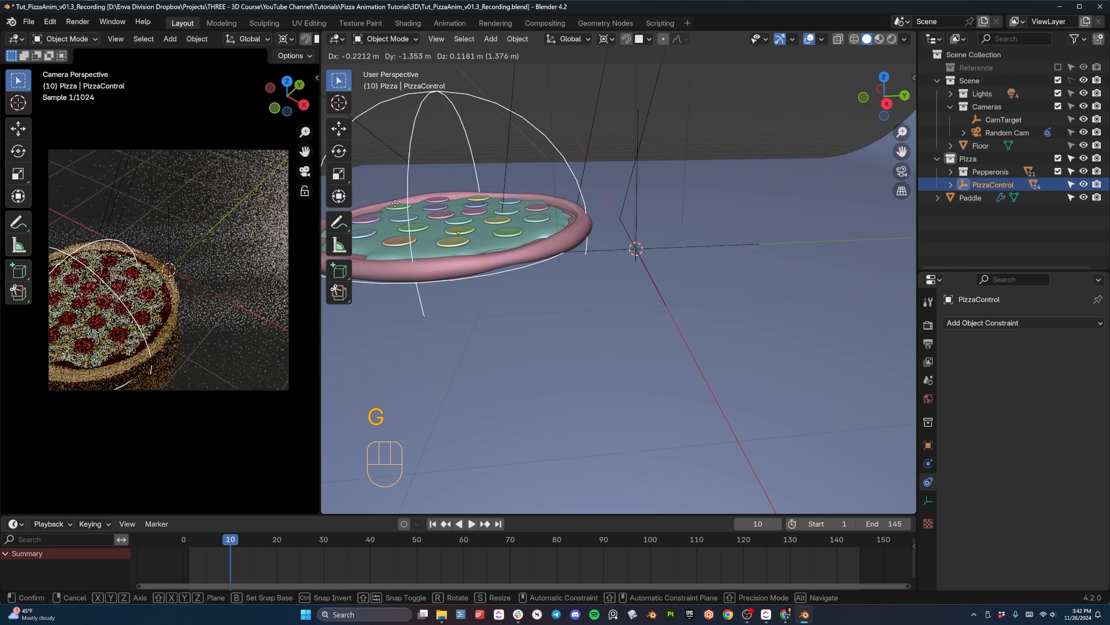
{"action": "left_click", "coordinate": [696, 148]}
{"action": "key", "text": "ctrl+z"}
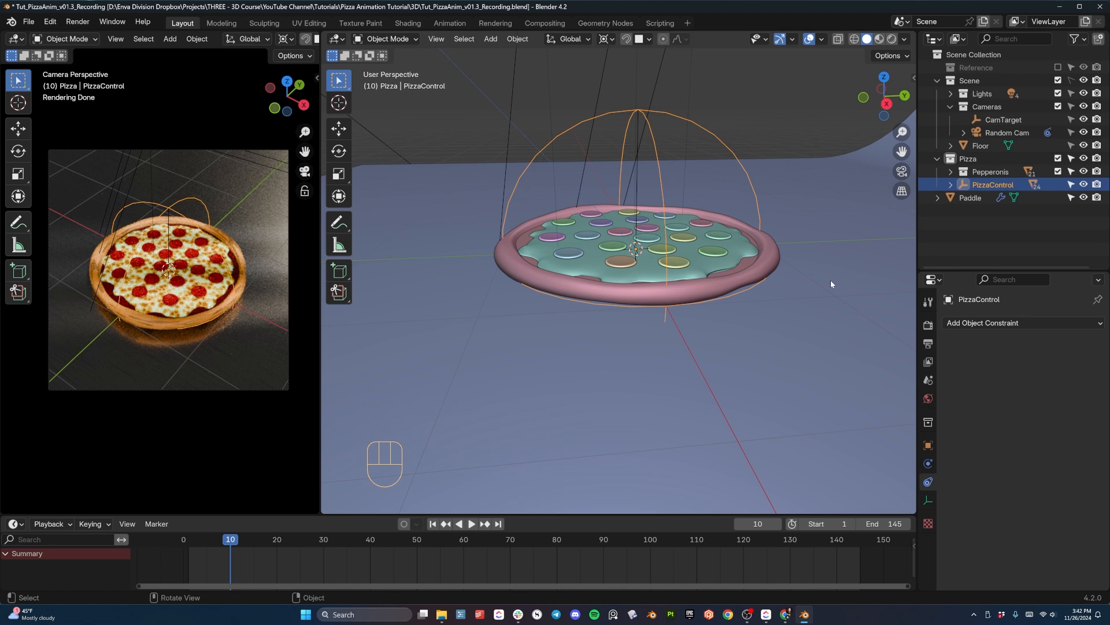
- Show the scene as wireframe in the right orthographic view and select the PizzaControl empty
{"action": "key", "text": "KP_3"}
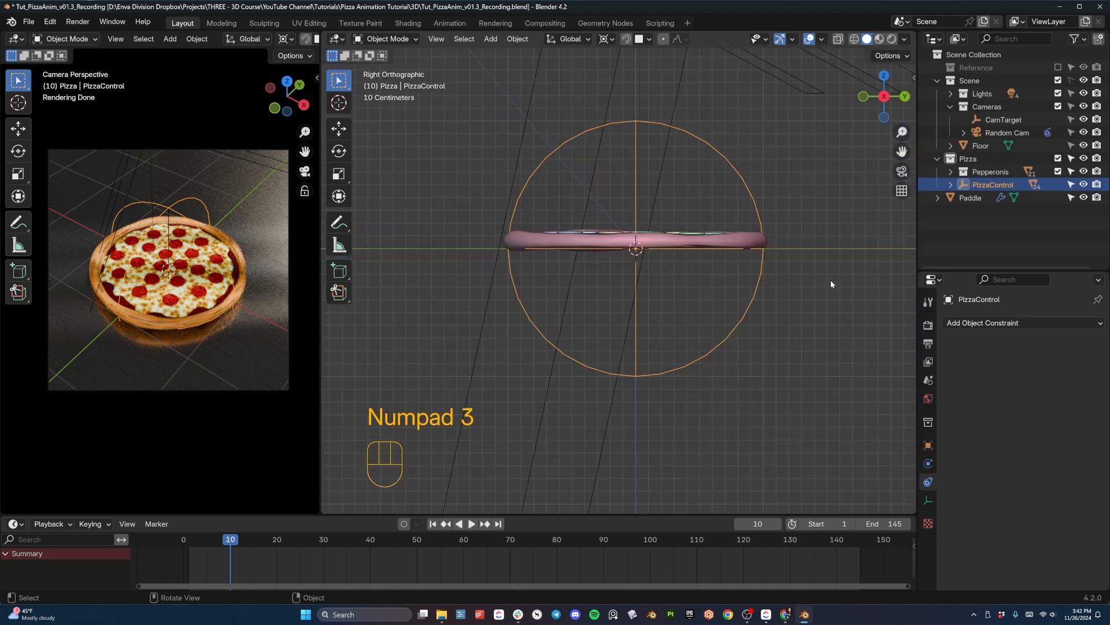
{"action": "scroll", "coordinate": [709, 247], "scroll_direction": "down", "scroll_amount": 4}
{"action": "scroll", "coordinate": [622, 258], "scroll_direction": "up", "scroll_amount": 5}
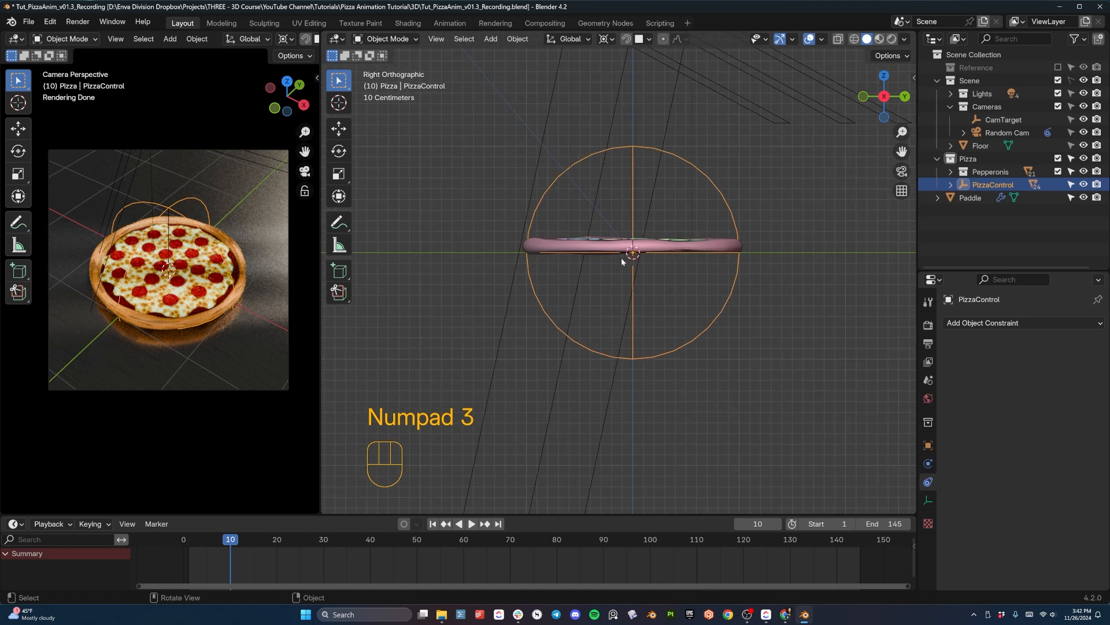
{"action": "key", "text": "z"}
{"action": "left_click", "coordinate": [567, 199]}
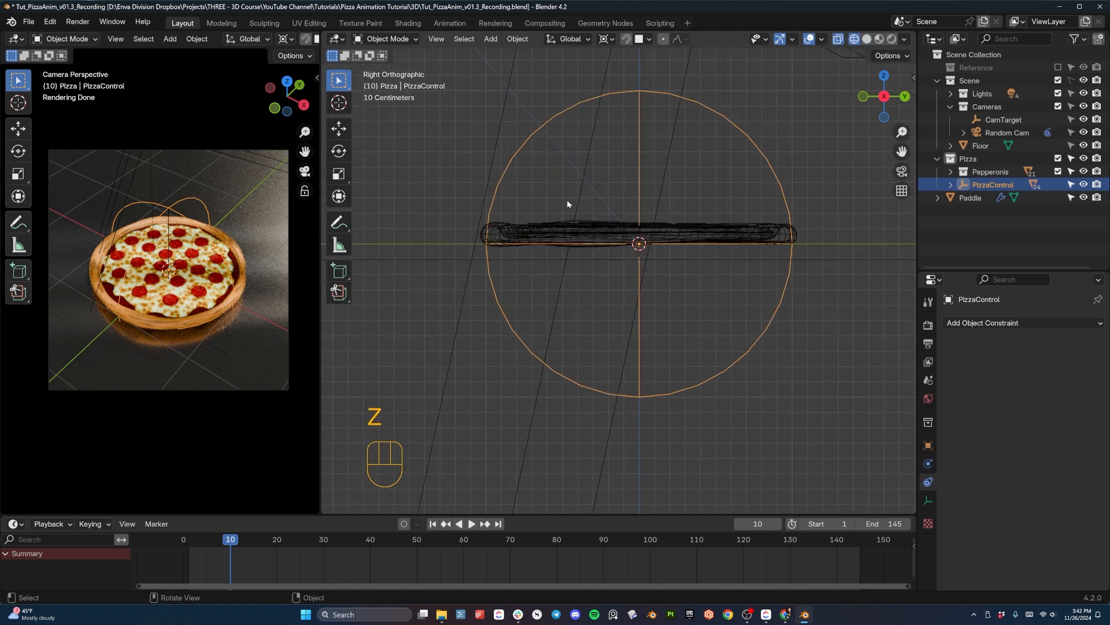
{"action": "left_click", "coordinate": [523, 258]}
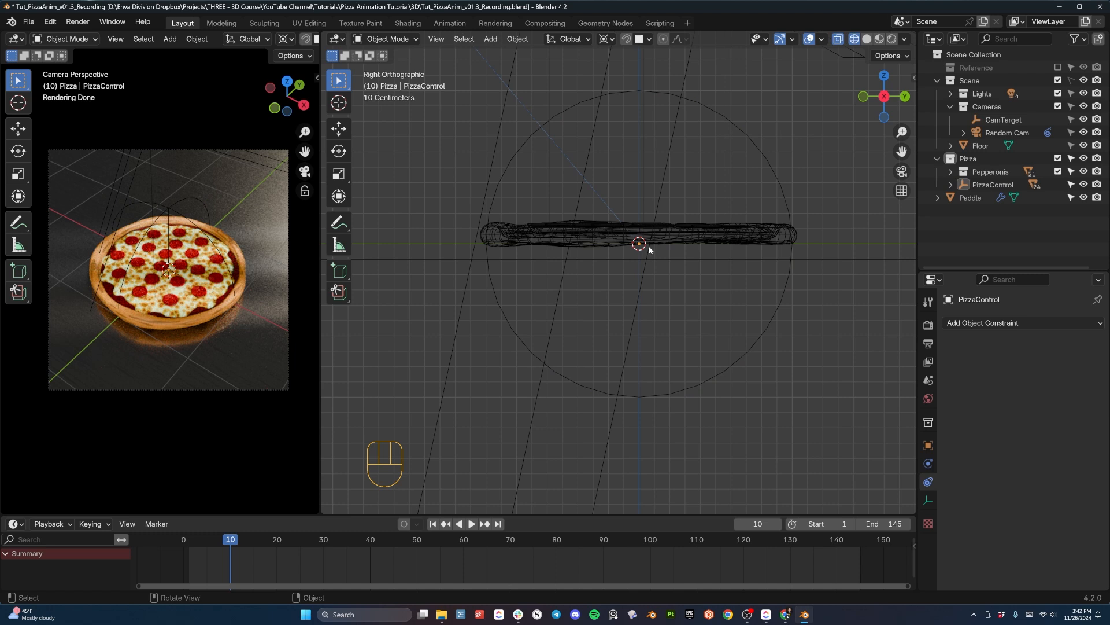
{"action": "scroll", "coordinate": [651, 246], "scroll_direction": "down", "scroll_amount": 6}
{"action": "left_click", "coordinate": [627, 228]}
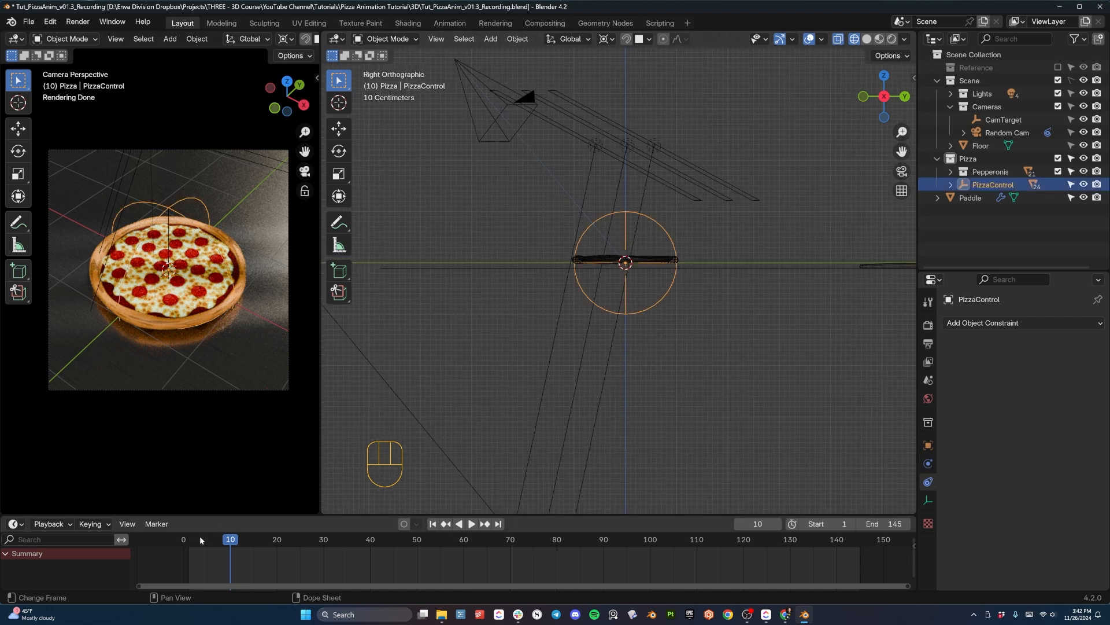
- At frame 1, raise the PizzaControl empty about 4.01 m along Z and insert a keyframe
{"action": "mouse_move", "coordinate": [194, 540]}
{"action": "left_mouse_down"}
{"action": "mouse_move", "coordinate": [257, 540]}
{"action": "mouse_move", "coordinate": [190, 541]}
{"action": "left_mouse_up"}
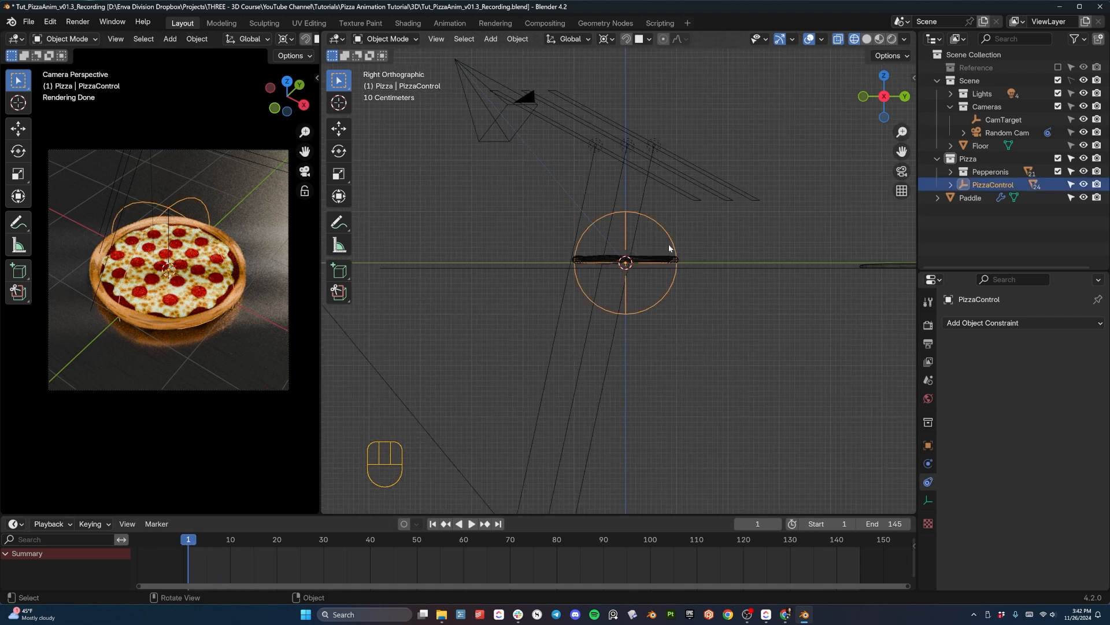
{"action": "key", "text": "g"}
{"action": "key", "text": "z"}
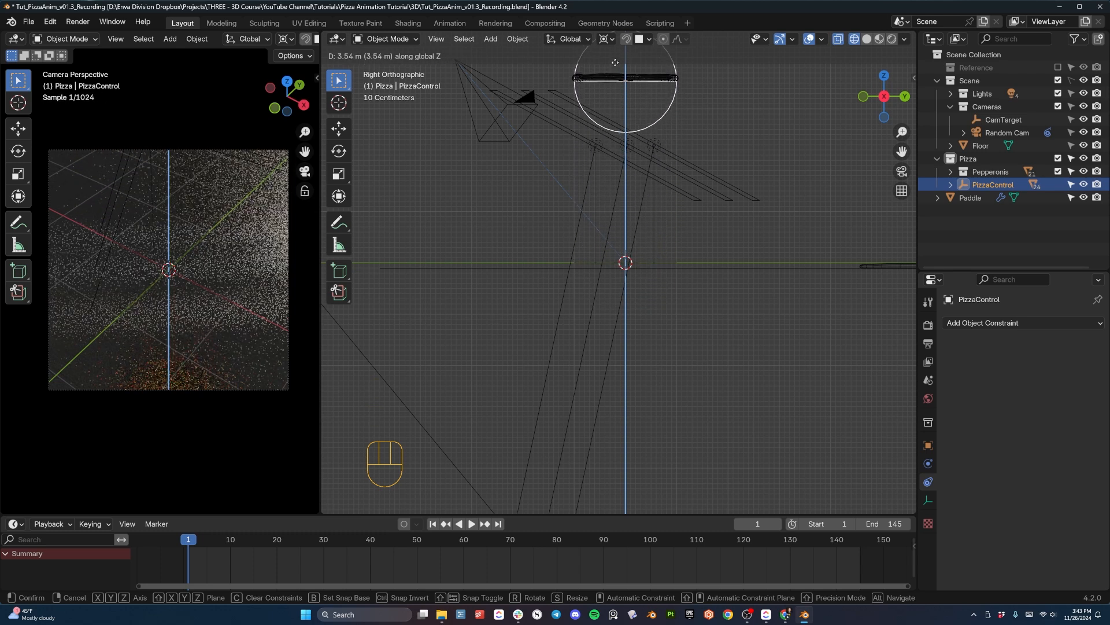
{"action": "left_click", "coordinate": [626, 75]}
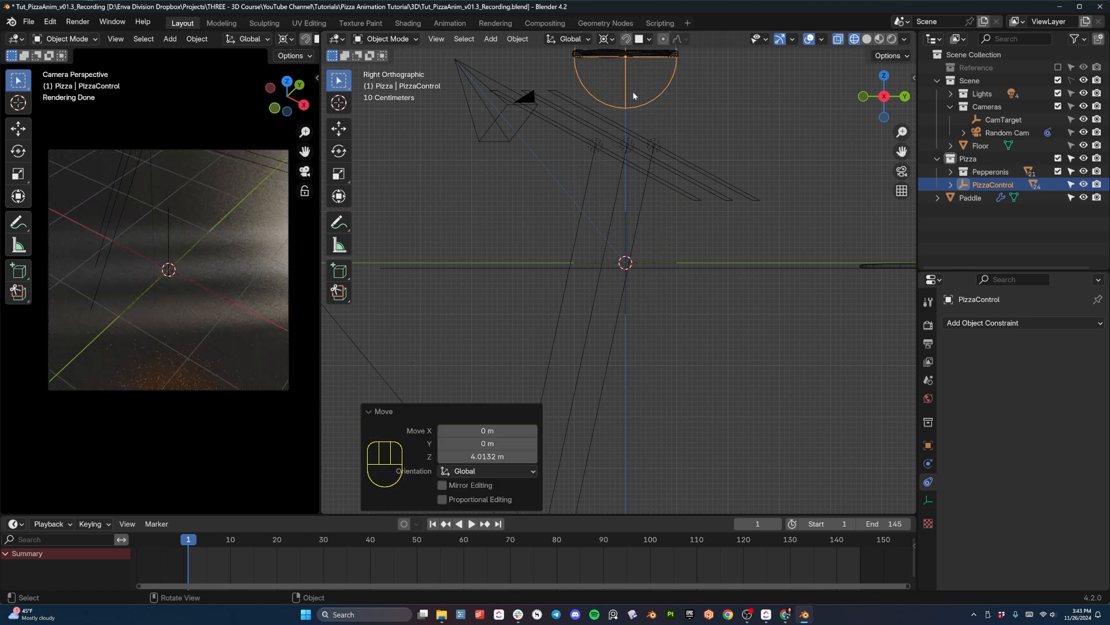
{"action": "key", "text": "i"}
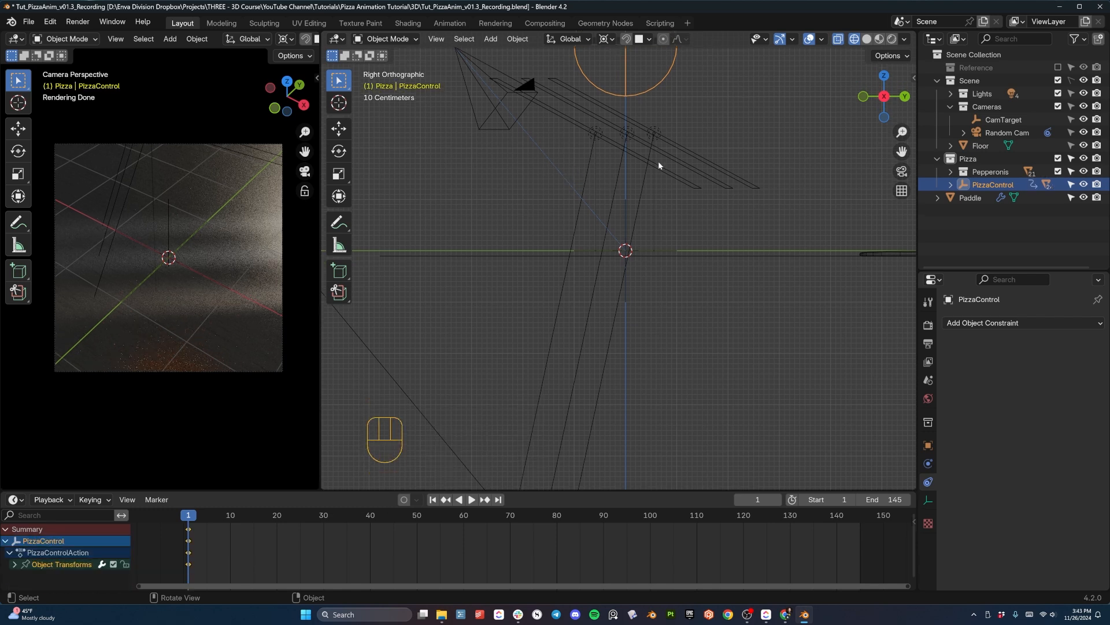
- Shift PizzaControl's keyframe from frame 1 to frame 5 in the timeline
{"action": "middle_click_drag", "start_coordinate": [647, 114], "coordinate": [577, 169], "text": "shift"}
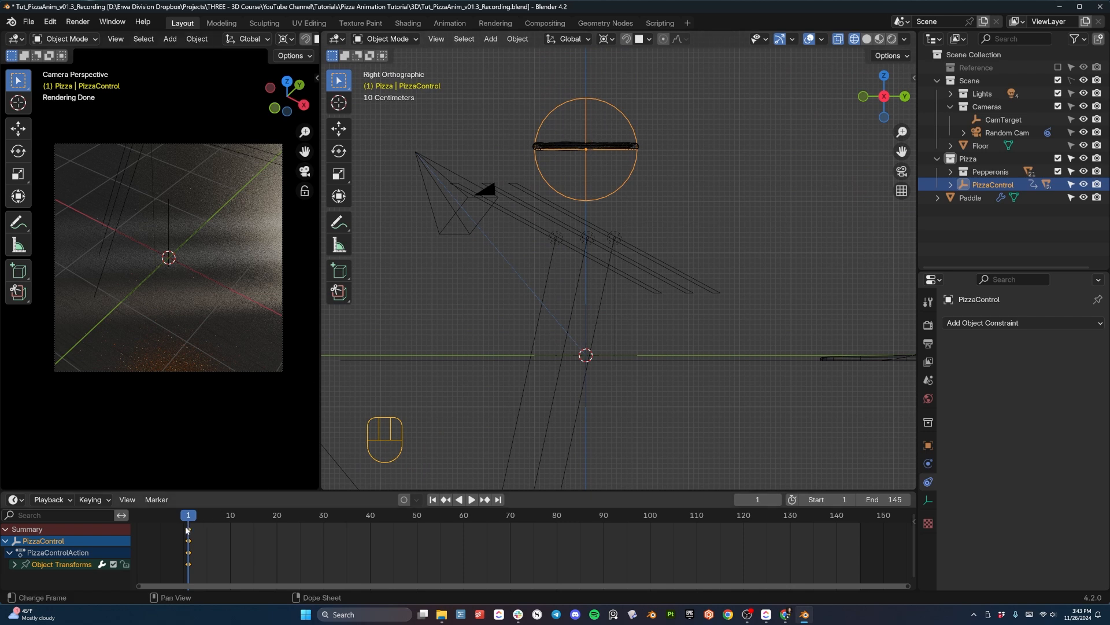
{"action": "key", "text": "space"}
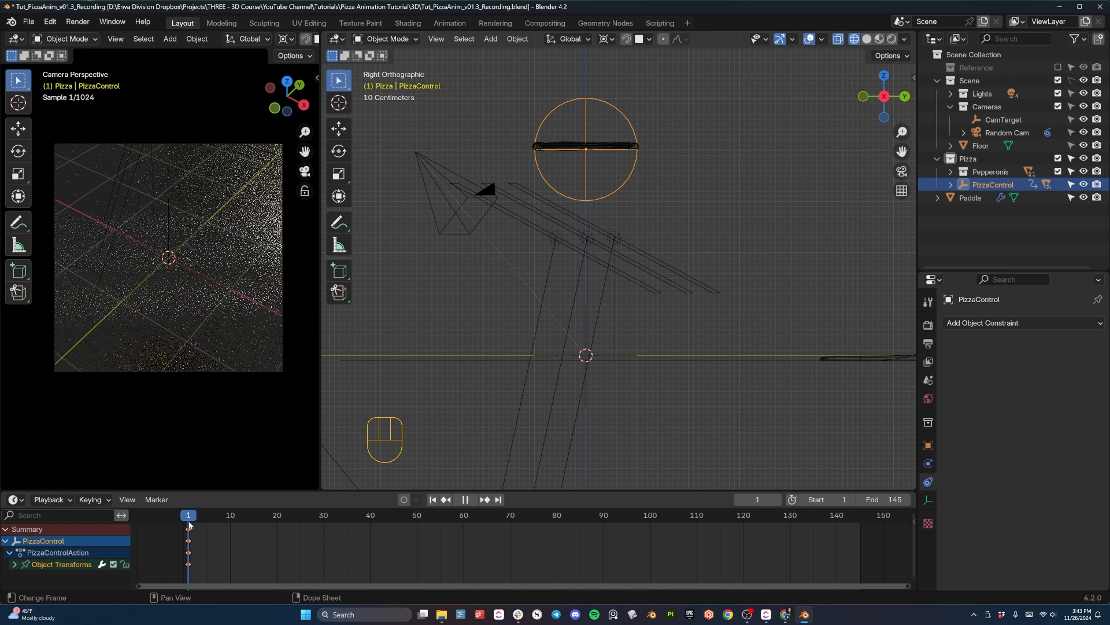
{"action": "key", "text": "Escape"}
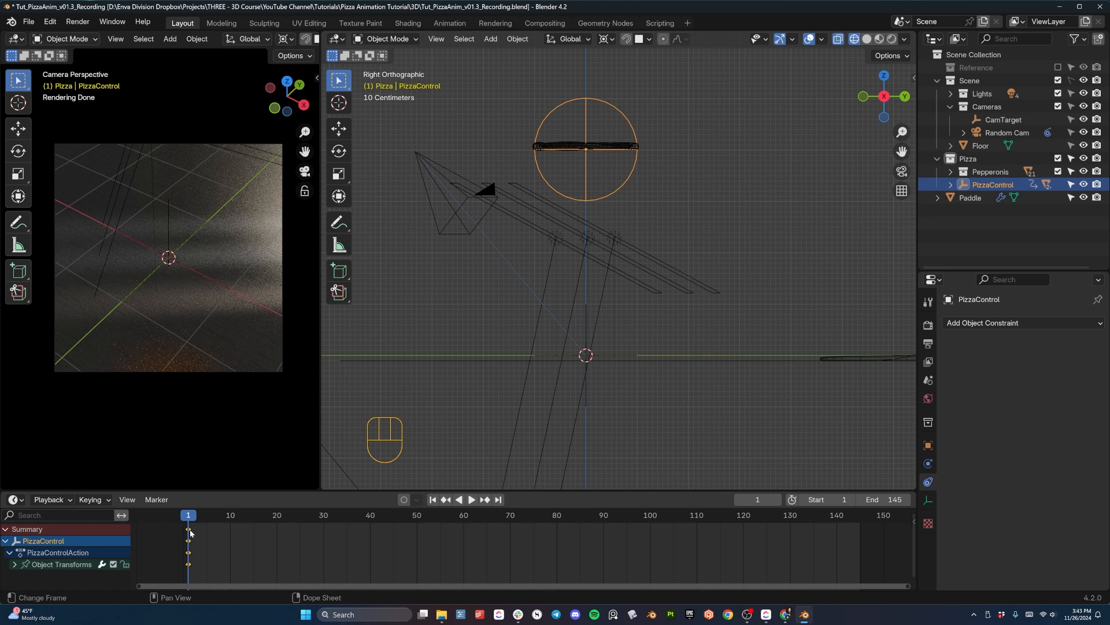
{"action": "key", "text": "g"}
{"action": "left_click", "coordinate": [207, 528]}
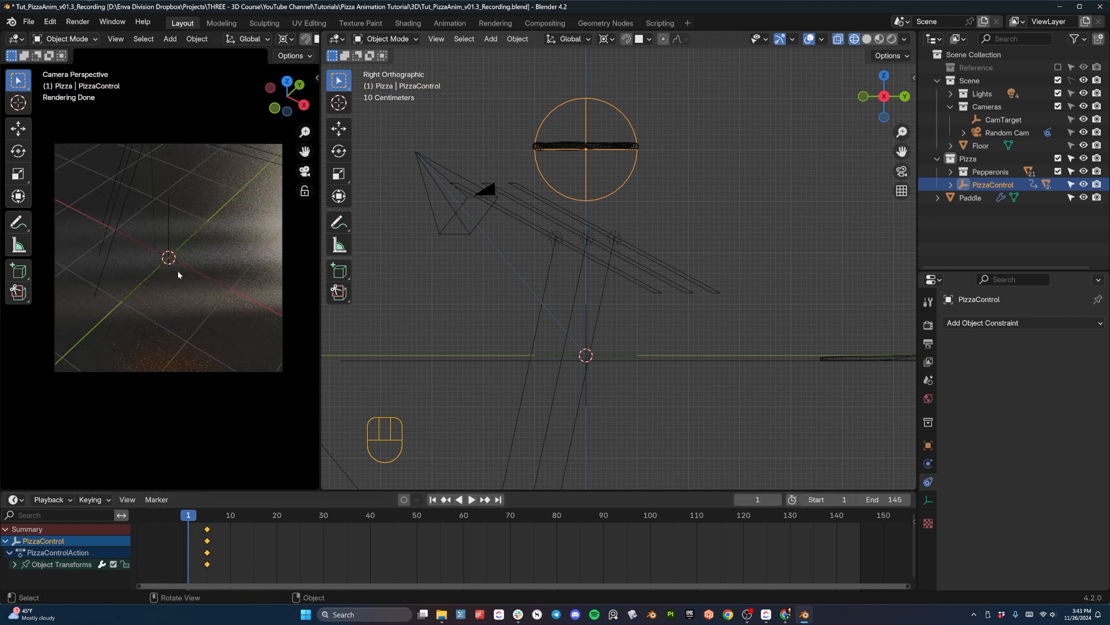
- At frame 1, move PizzaControl about -2.67 m along Y and insert a keyframe there
{"action": "key", "text": "d"}
{"action": "key", "text": "g"}
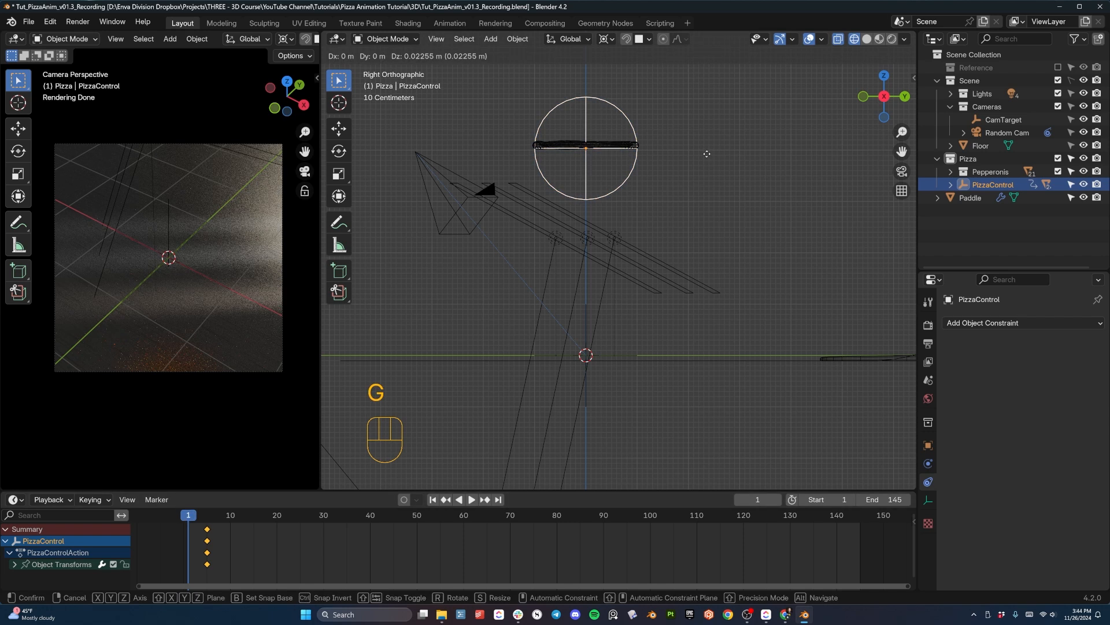
{"action": "key", "text": "y"}
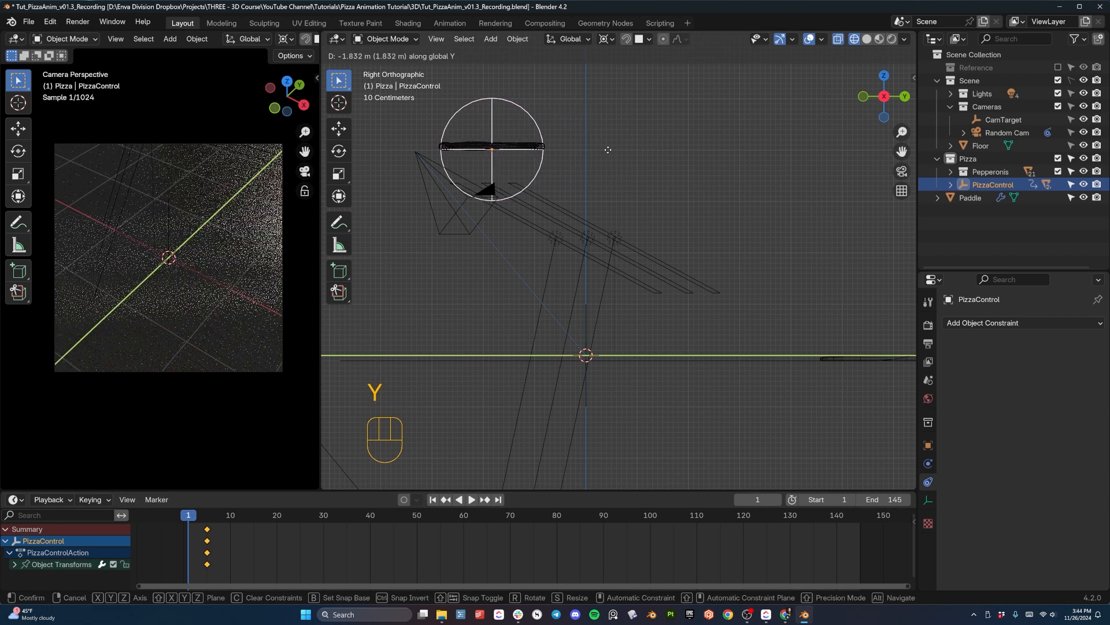
{"action": "left_click", "coordinate": [569, 148]}
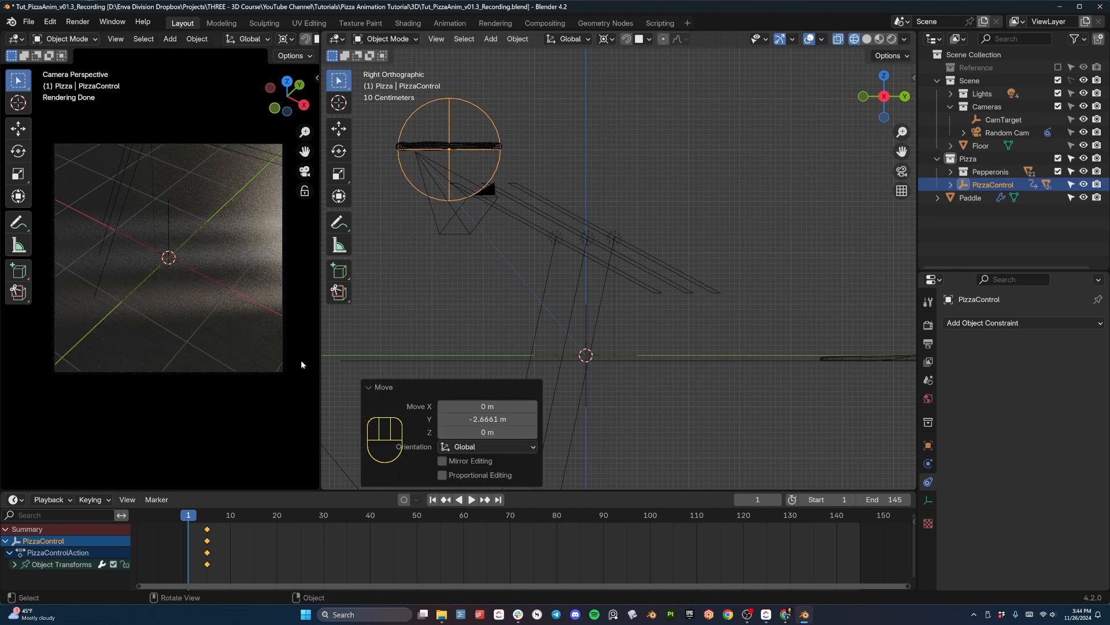
{"action": "key", "text": "i"}
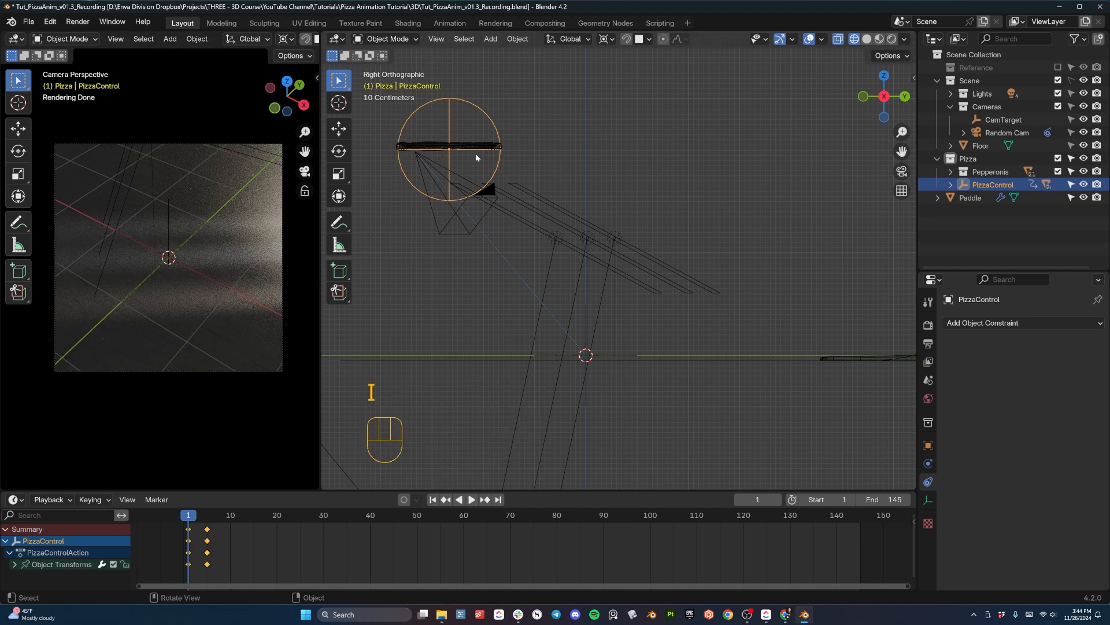
- Play back PizzaControl's sideways entry from frame 1 several times to check its timing
{"action": "key", "text": "space"}
{"action": "key", "text": "space"}
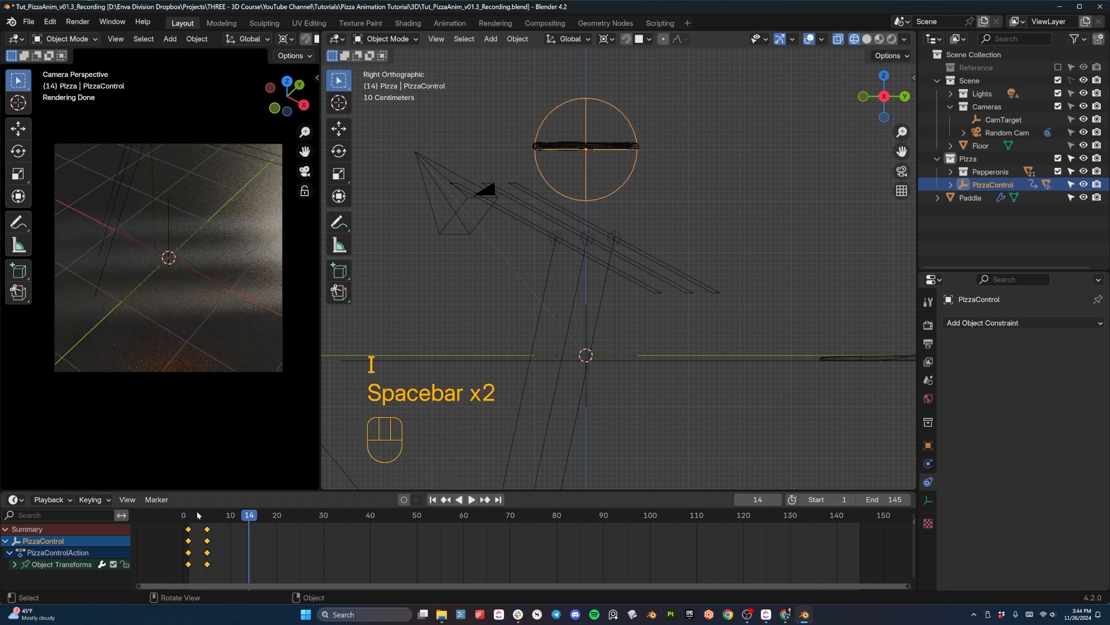
{"action": "left_click", "coordinate": [191, 517]}
{"action": "key", "text": "space"}
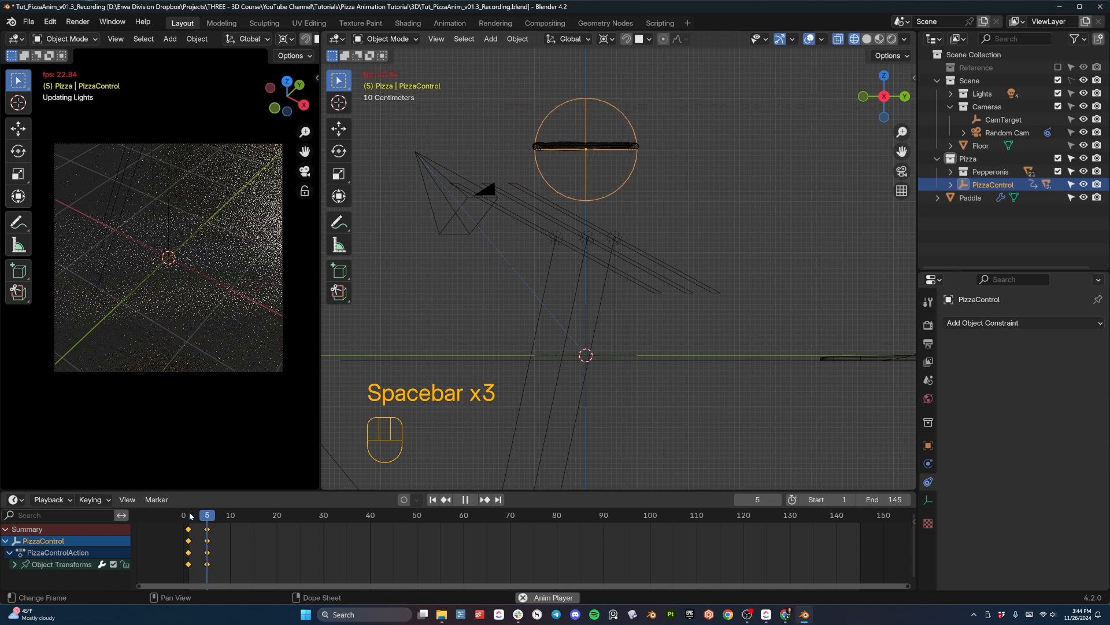
{"action": "key", "text": "space"}
{"action": "left_click", "coordinate": [191, 516]}
{"action": "key", "text": "space"}
{"action": "key", "text": "space"}
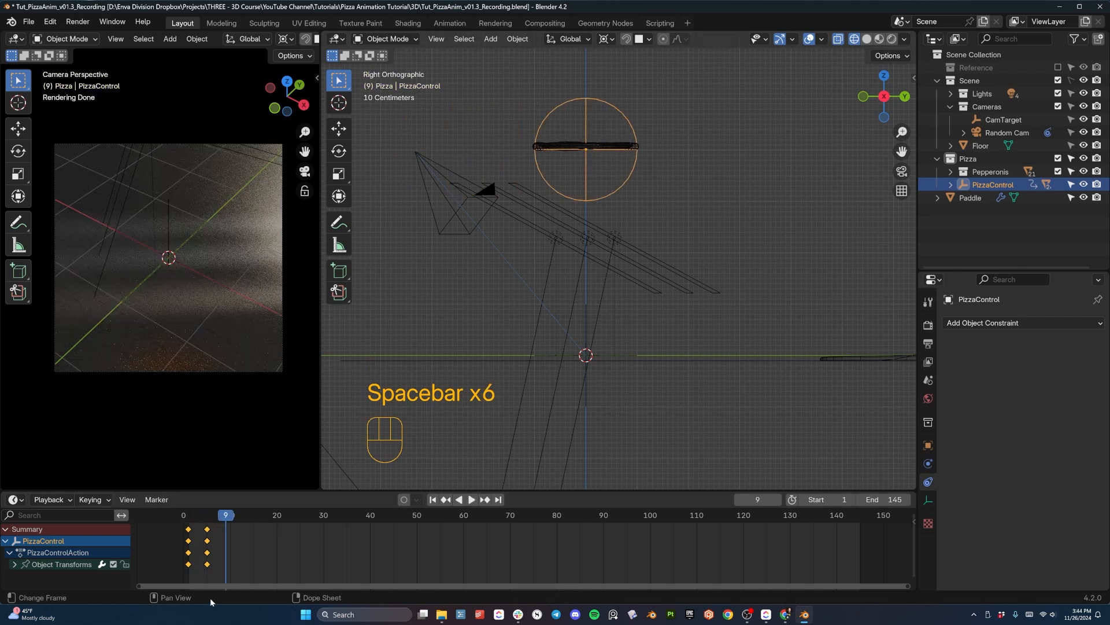
- At frame 20, lower PizzaControl about 4.09 m along Z so the pizza sits at floor level
{"action": "left_click_drag", "start_coordinate": [232, 517], "coordinate": [277, 523]}
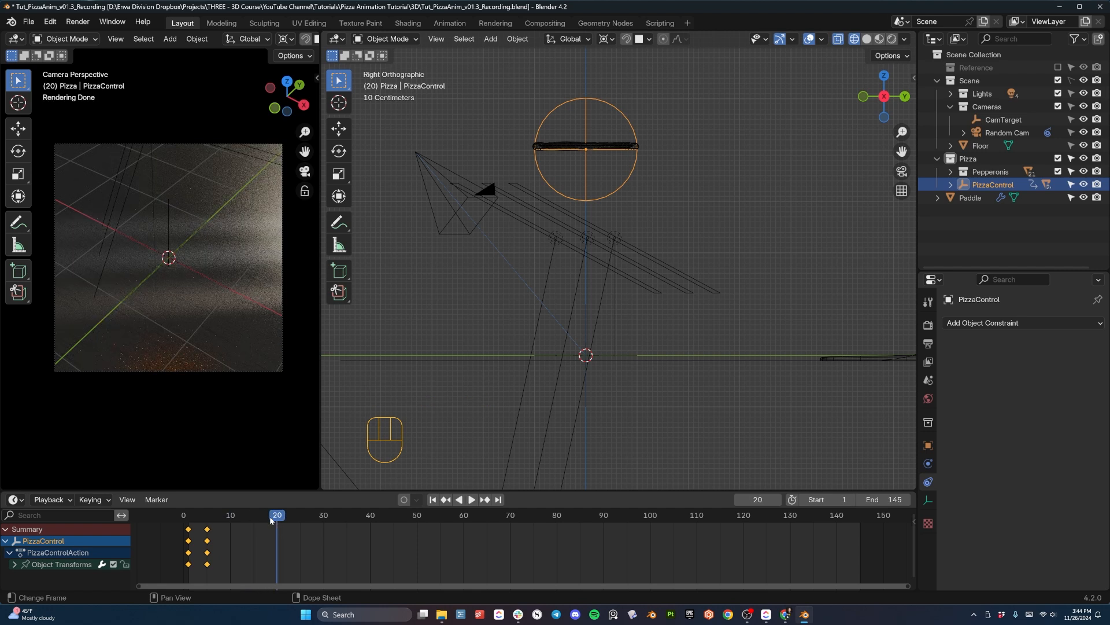
{"action": "key", "text": "g"}
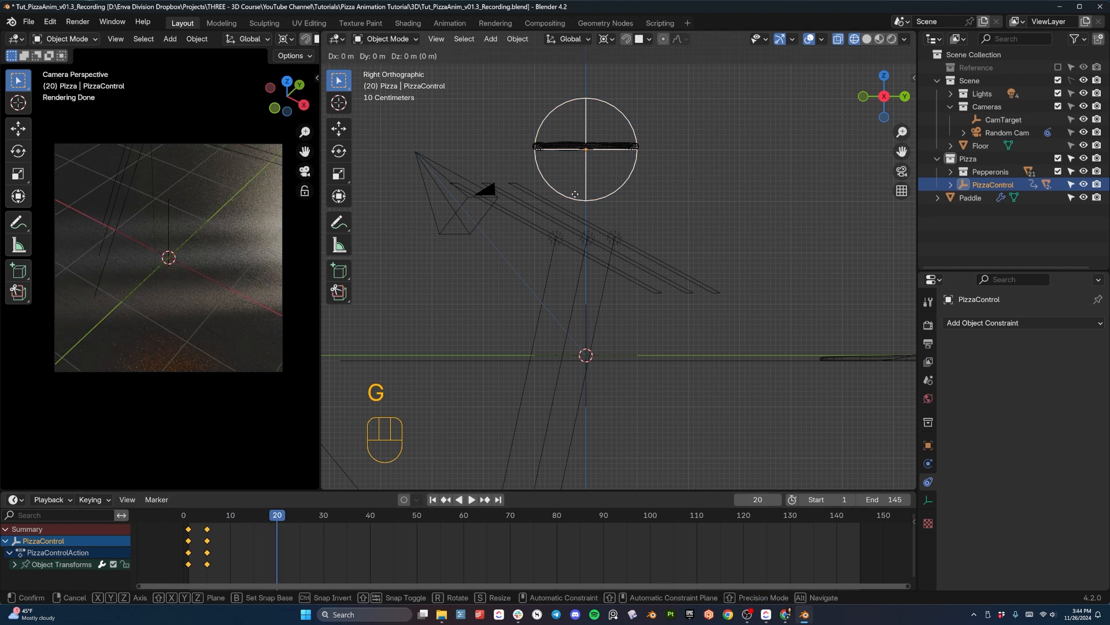
{"action": "key", "text": "z"}
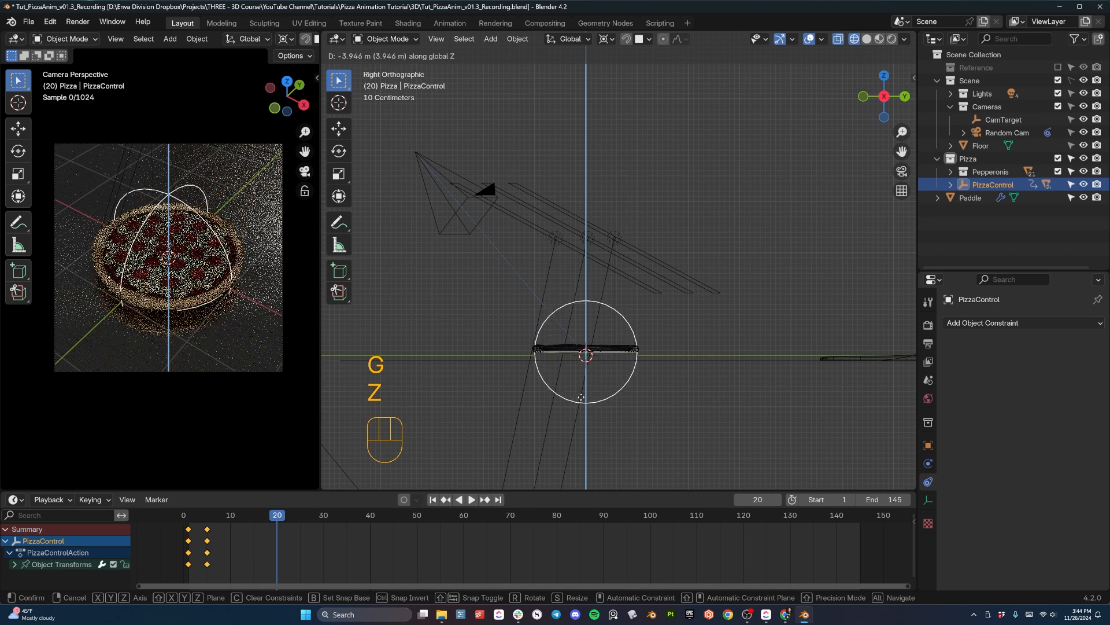
{"action": "left_click", "coordinate": [584, 391]}
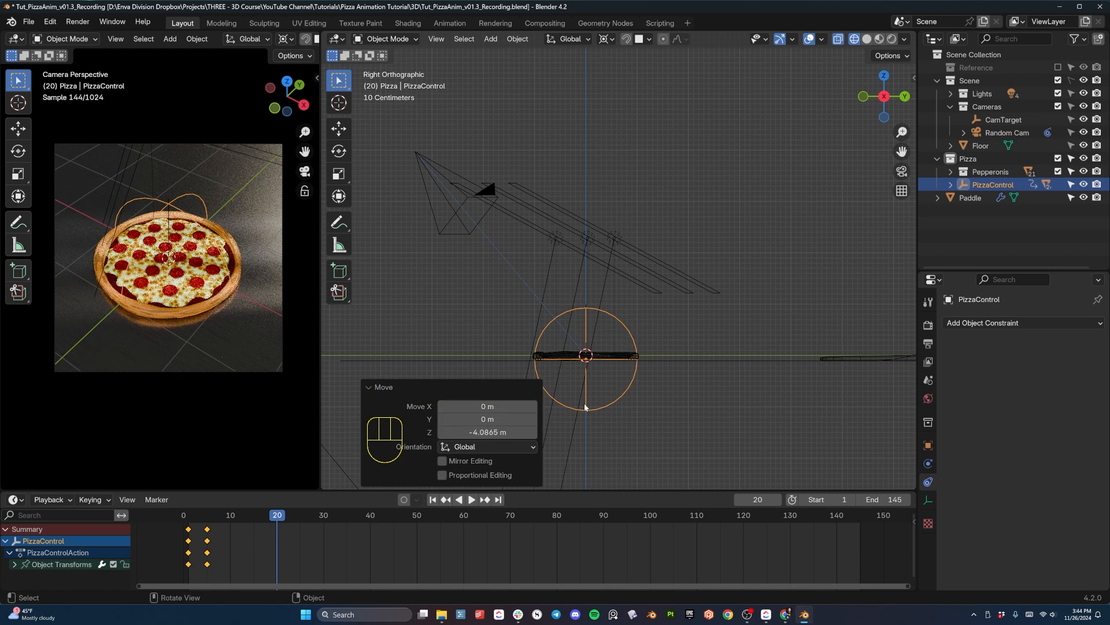
- Nudge PizzaControl about -0.004 m along Z to fine-tune the landing height and insert a keyframe at frame 20
{"action": "scroll", "coordinate": [585, 391], "scroll_direction": "up", "scroll_amount": 3}
{"action": "middle_click_drag", "start_coordinate": [586, 391], "coordinate": [638, 234], "text": "shift"}
{"action": "scroll", "coordinate": [641, 177], "scroll_direction": "up", "scroll_amount": 3}
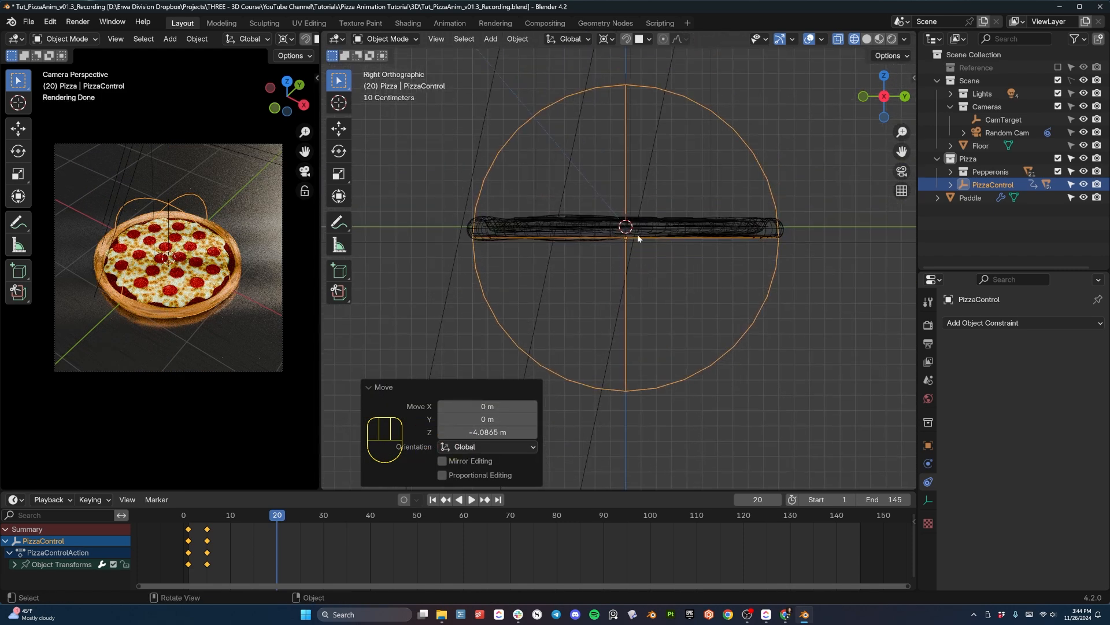
{"action": "key", "text": "g"}
{"action": "key", "text": "z"}
{"action": "left_click", "coordinate": [638, 235]}
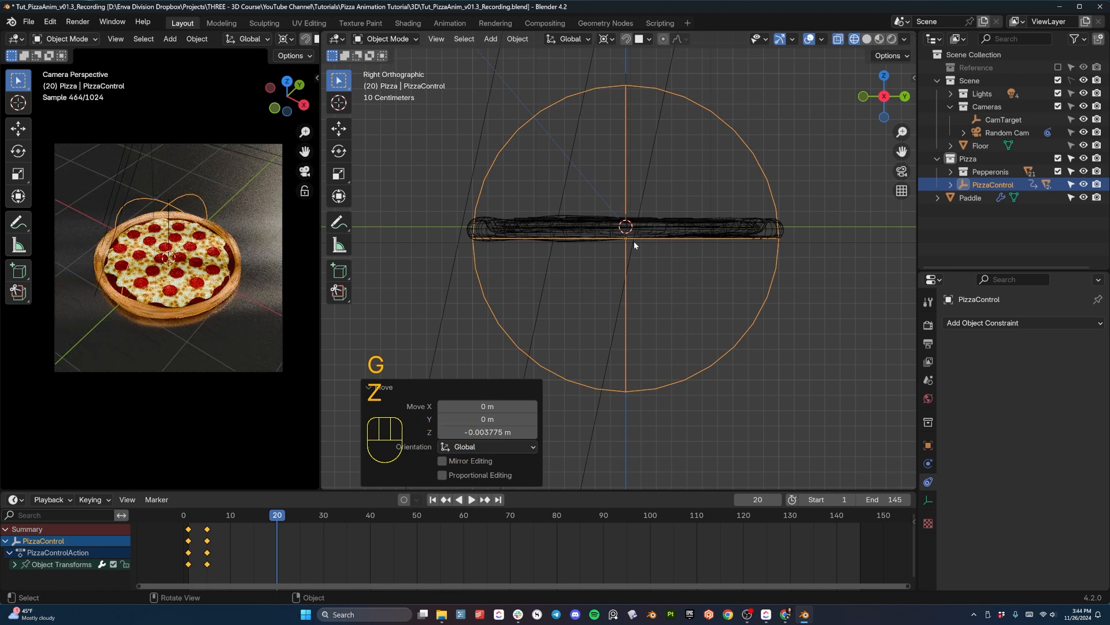
{"action": "key", "text": "i"}
- Play the pizza drop from an angled perspective and switch both viewports to Solid shading
{"action": "scroll", "coordinate": [584, 218], "scroll_direction": "down", "scroll_amount": 3}
{"action": "middle_click_drag", "start_coordinate": [584, 218], "coordinate": [665, 283]}
{"action": "key", "text": "space"}
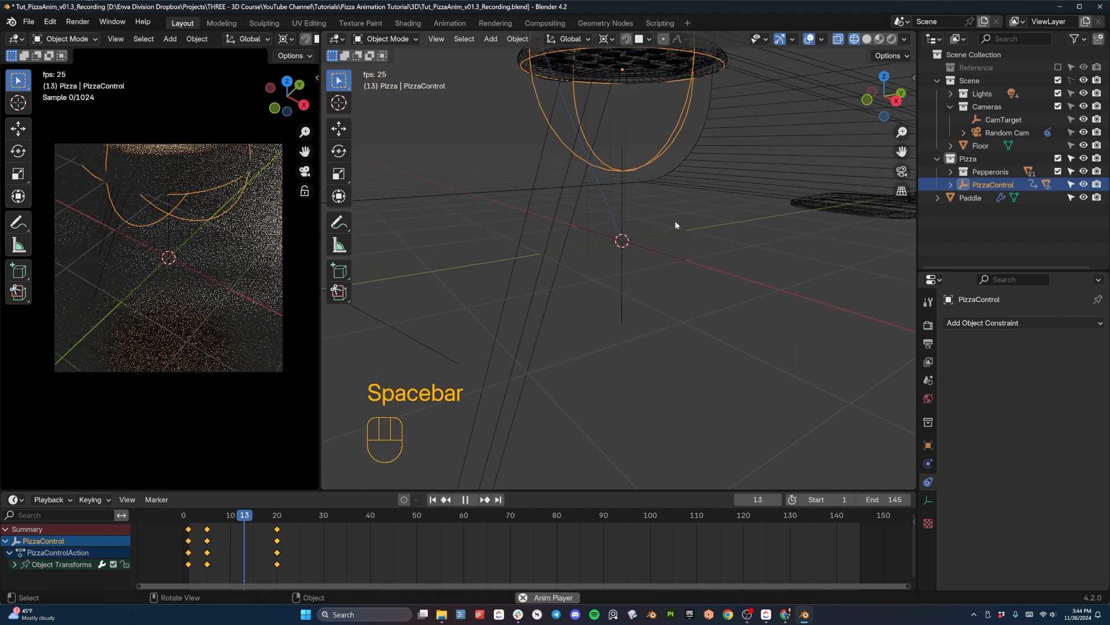
{"action": "key", "text": "space"}
{"action": "key", "text": "z"}
{"action": "key", "text": "space"}
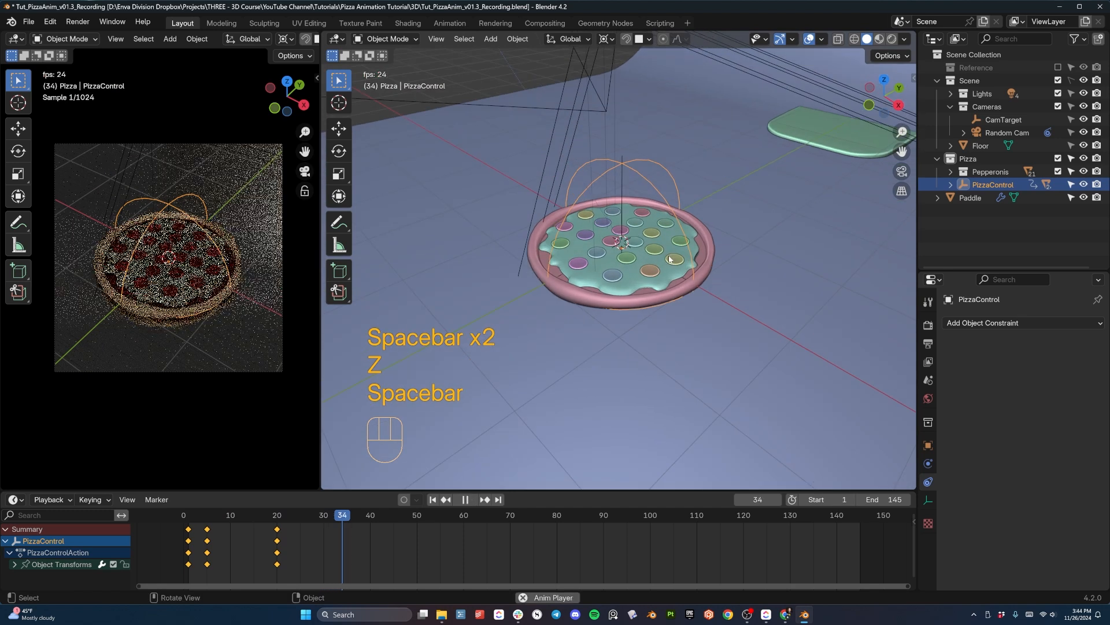
{"action": "key", "text": "space"}
{"action": "key", "text": "z"}
- Replay the pizza drop repeatedly from the start to check its speed and landing at frame 20
{"action": "left_click", "coordinate": [182, 516]}
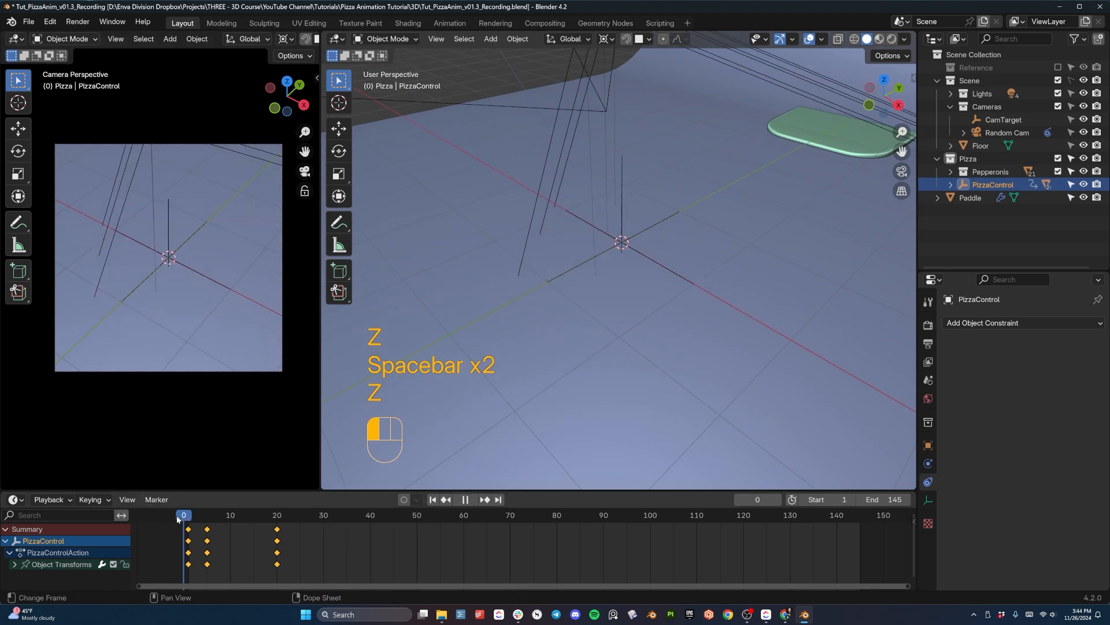
{"action": "key", "text": "space"}
{"action": "key", "text": "space"}
{"action": "left_click", "coordinate": [184, 516]}
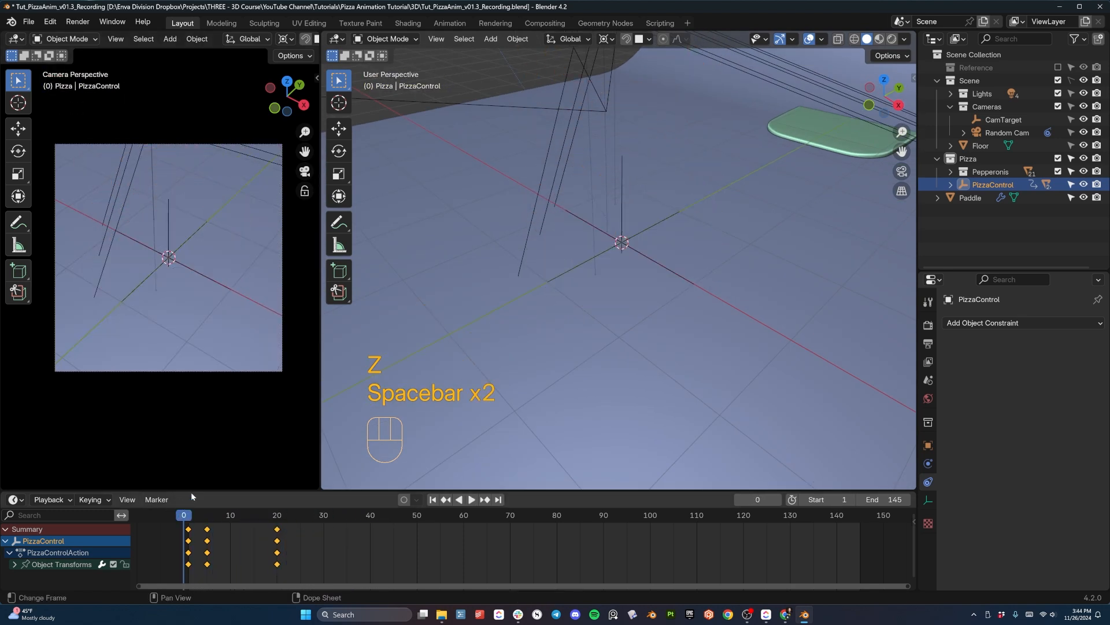
{"action": "key", "text": "space"}
{"action": "key", "text": "space"}
{"action": "left_click", "coordinate": [186, 515]}
{"action": "key", "text": "space"}
{"action": "key", "text": "space"}
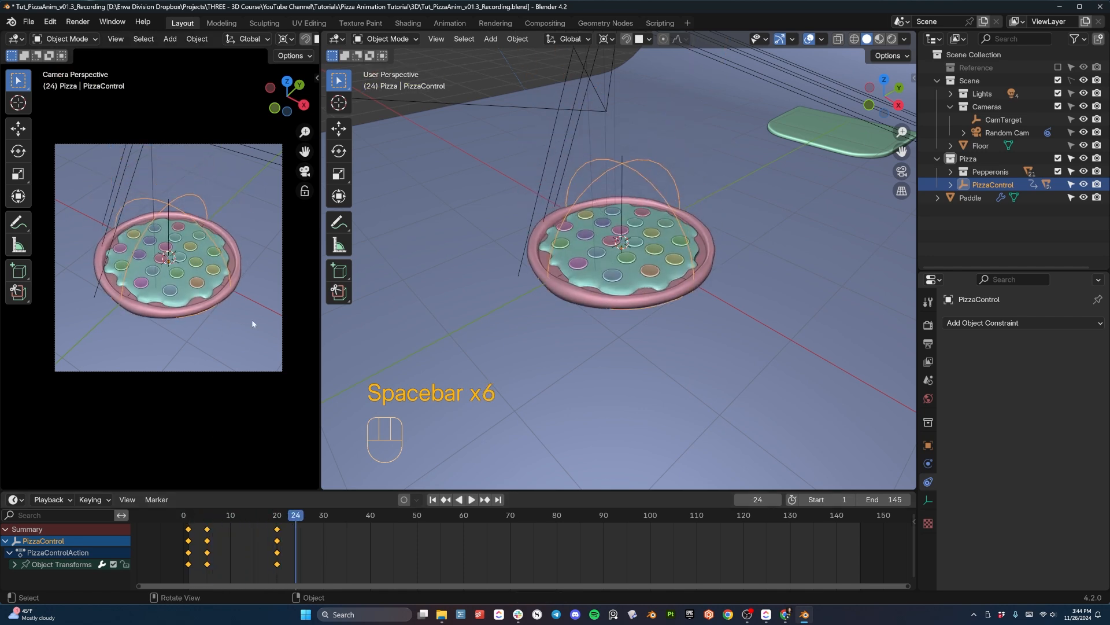
{"action": "left_click_drag", "start_coordinate": [294, 516], "coordinate": [287, 559]}
{"action": "key", "text": "space"}
{"action": "key", "text": "space"}
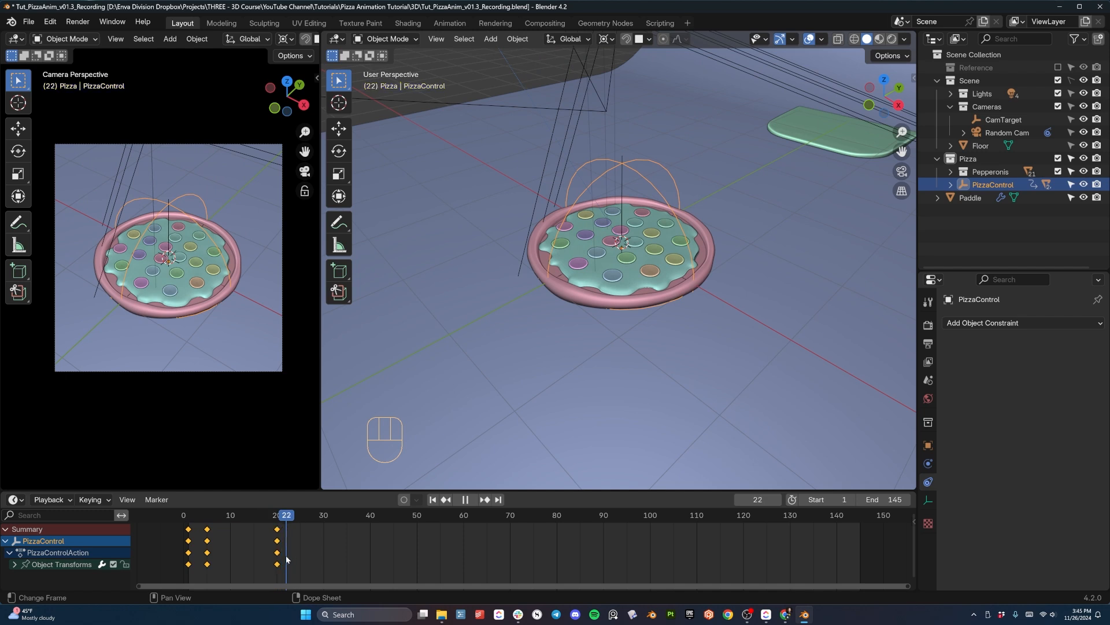
{"action": "key", "text": "space"}
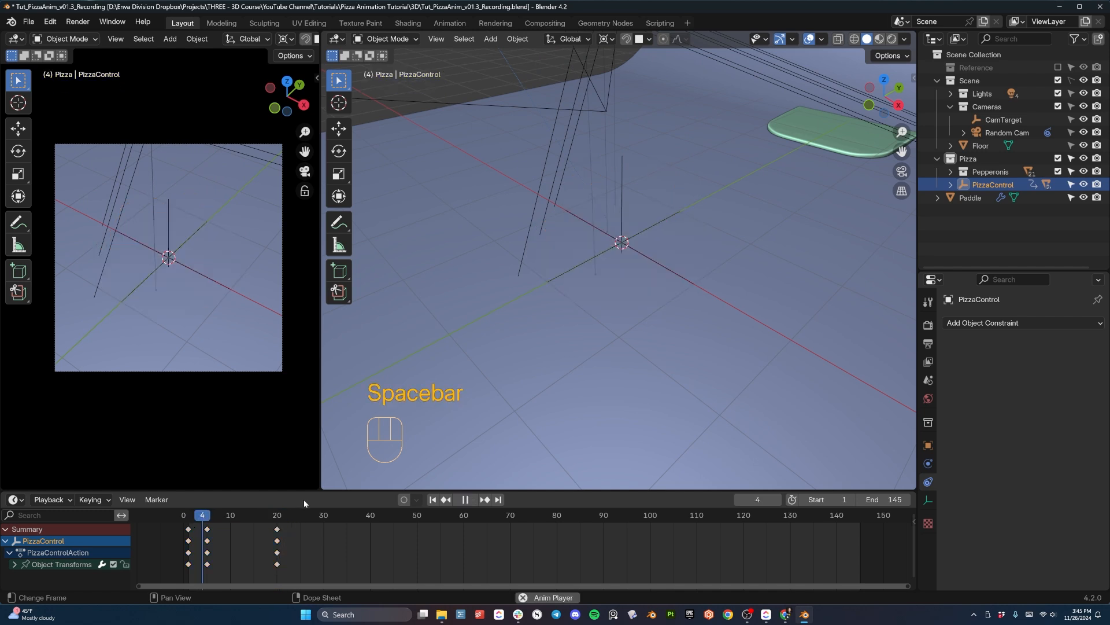
{"action": "key", "text": "space"}
{"action": "key", "text": "space"}
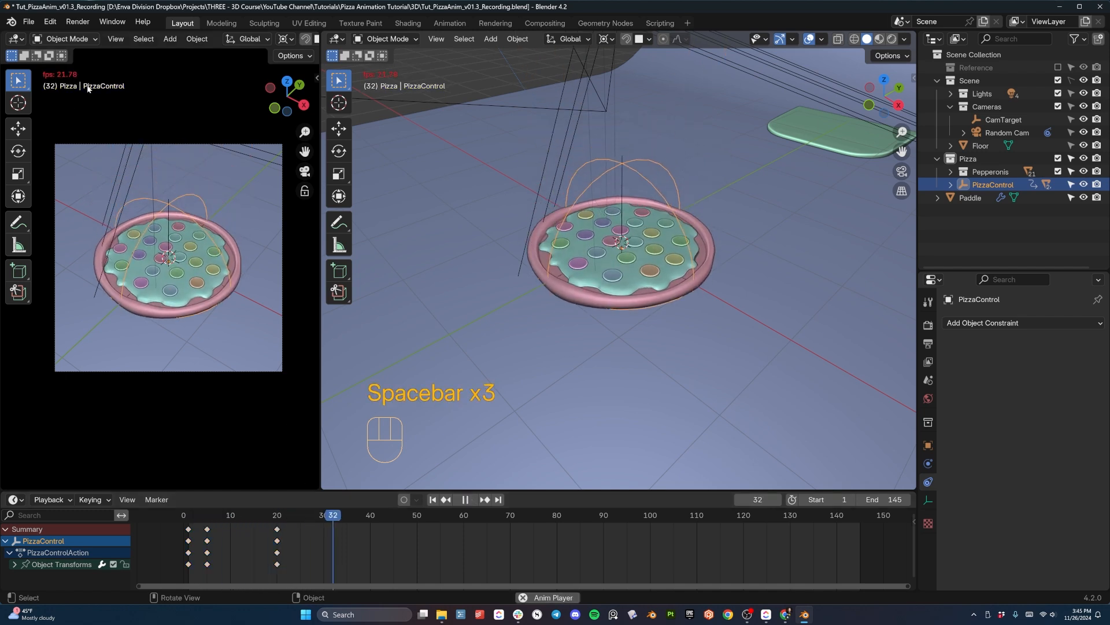
{"action": "key", "text": "space"}
- Turn the camera viewport into a Graph Editor, hide its sidebar, and bring PizzaControl's curves into view
{"action": "left_click", "coordinate": [12, 41]}
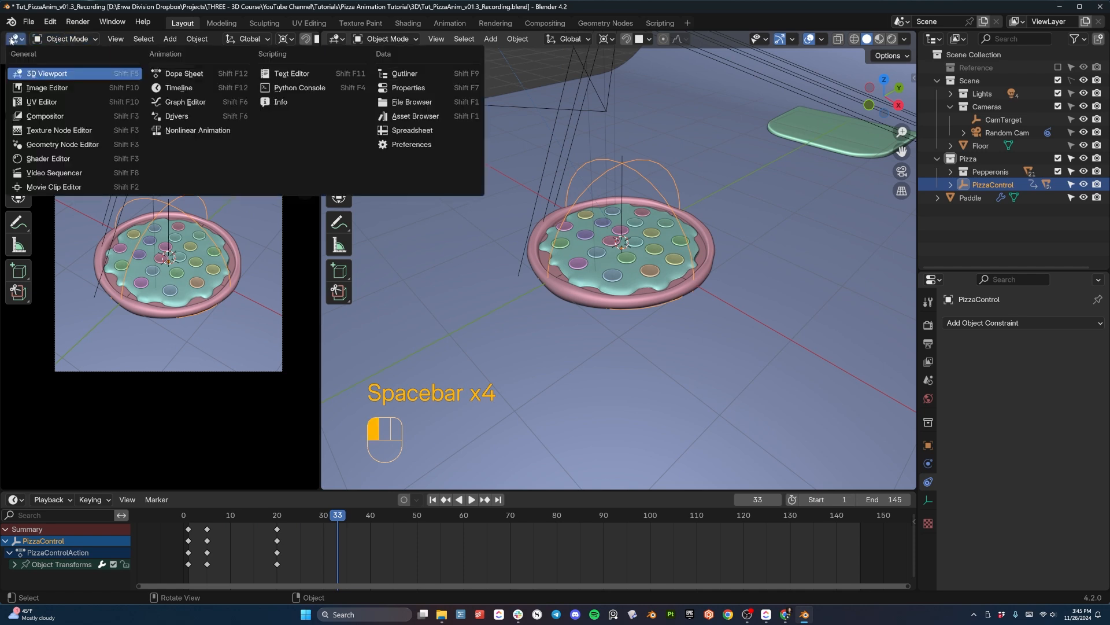
{"action": "left_click", "coordinate": [182, 102]}
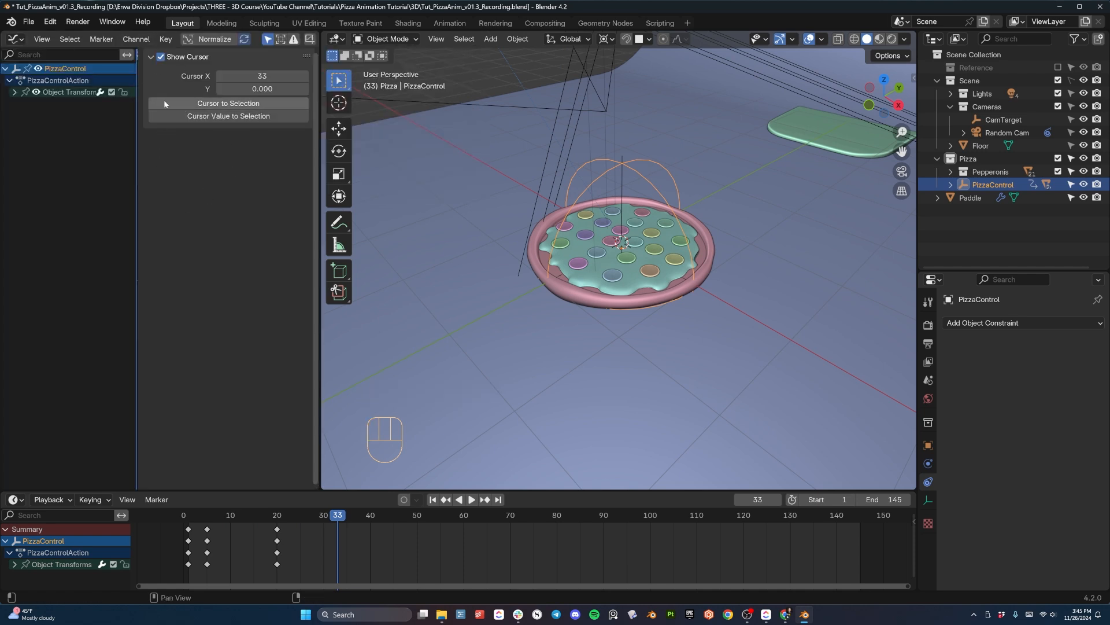
{"action": "key", "text": "n"}
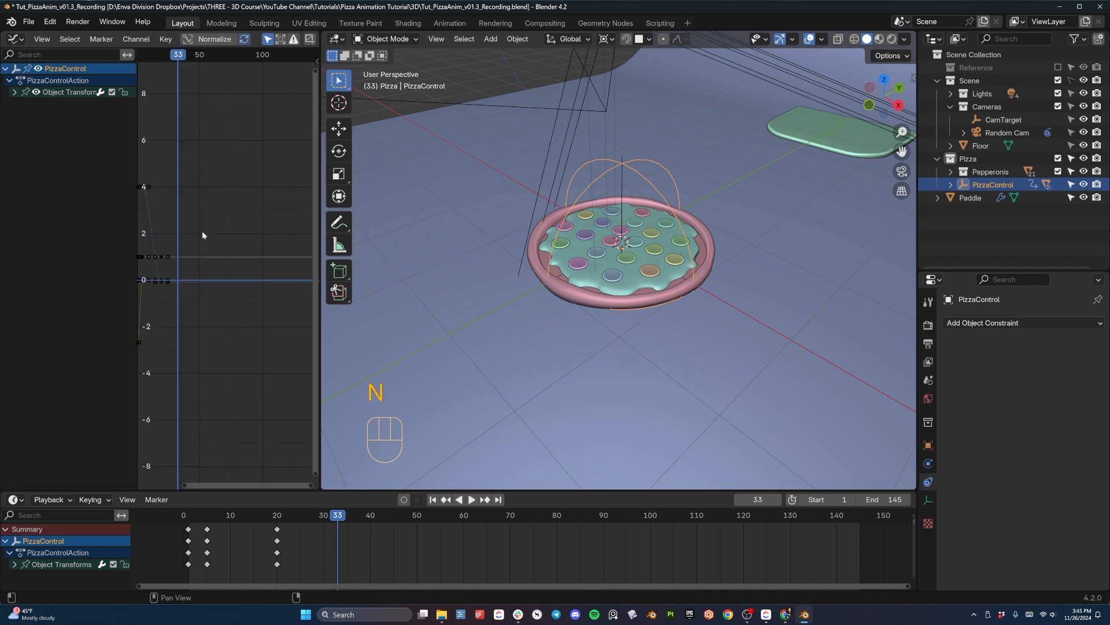
{"action": "scroll", "coordinate": [198, 243], "scroll_direction": "up", "scroll_amount": 3}
{"action": "middle_click_drag", "start_coordinate": [184, 217], "coordinate": [271, 212]}
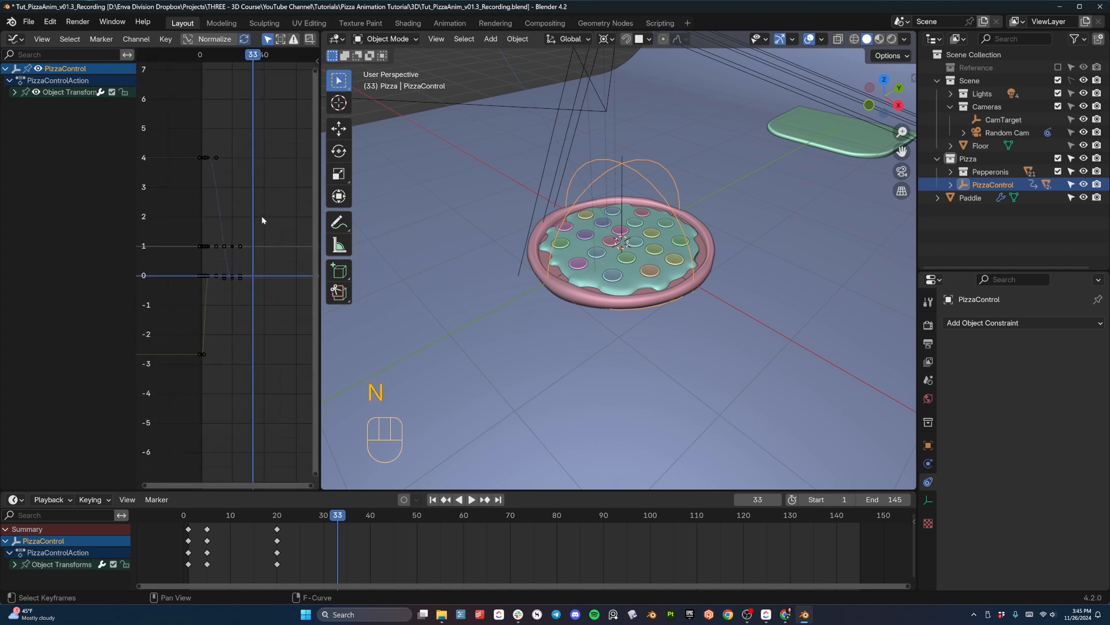
{"action": "scroll", "coordinate": [231, 238], "scroll_direction": "up", "scroll_amount": 1}
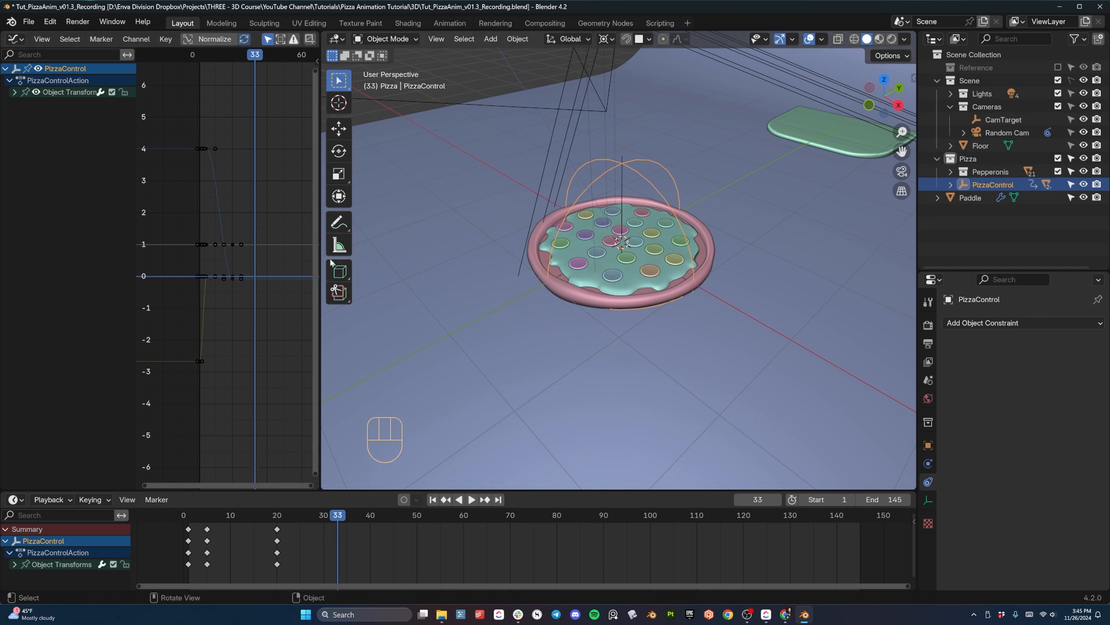
- Expand PizzaControl's Object Transforms, show only the Z Location curve, and widen the Graph Editor
{"action": "left_click_drag", "start_coordinate": [209, 515], "coordinate": [278, 528]}
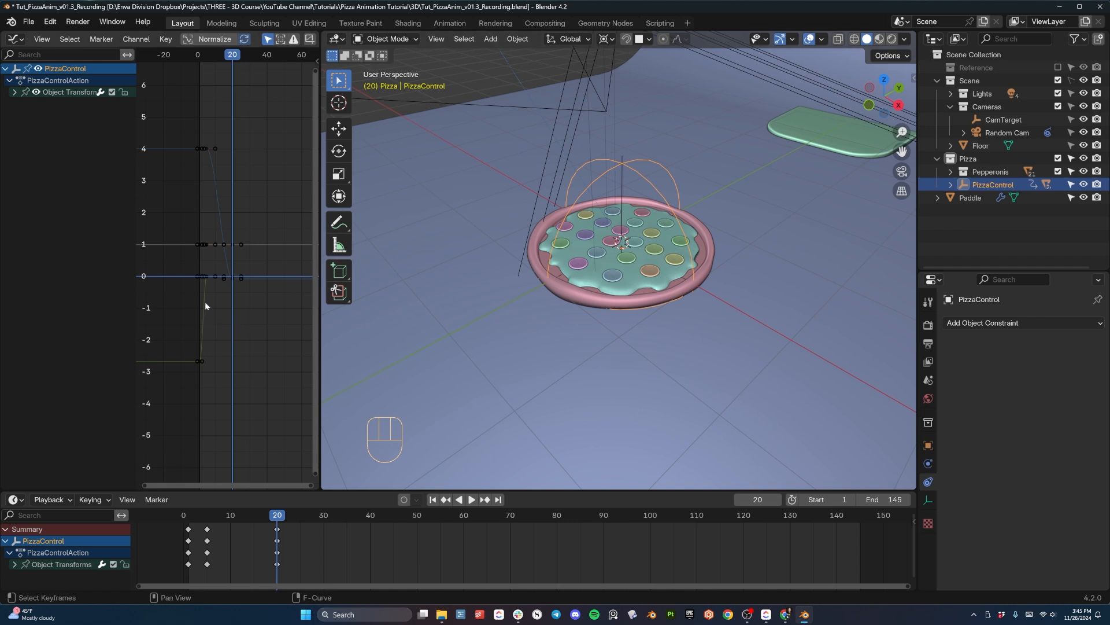
{"action": "left_click", "coordinate": [13, 92]}
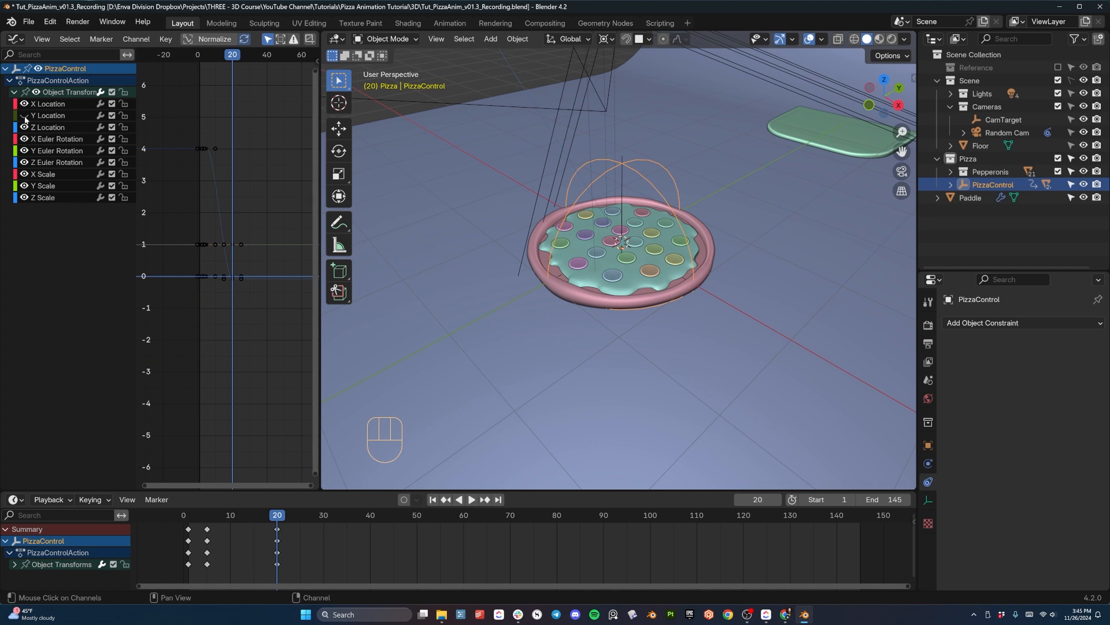
{"action": "left_click_drag", "start_coordinate": [23, 151], "coordinate": [26, 203]}
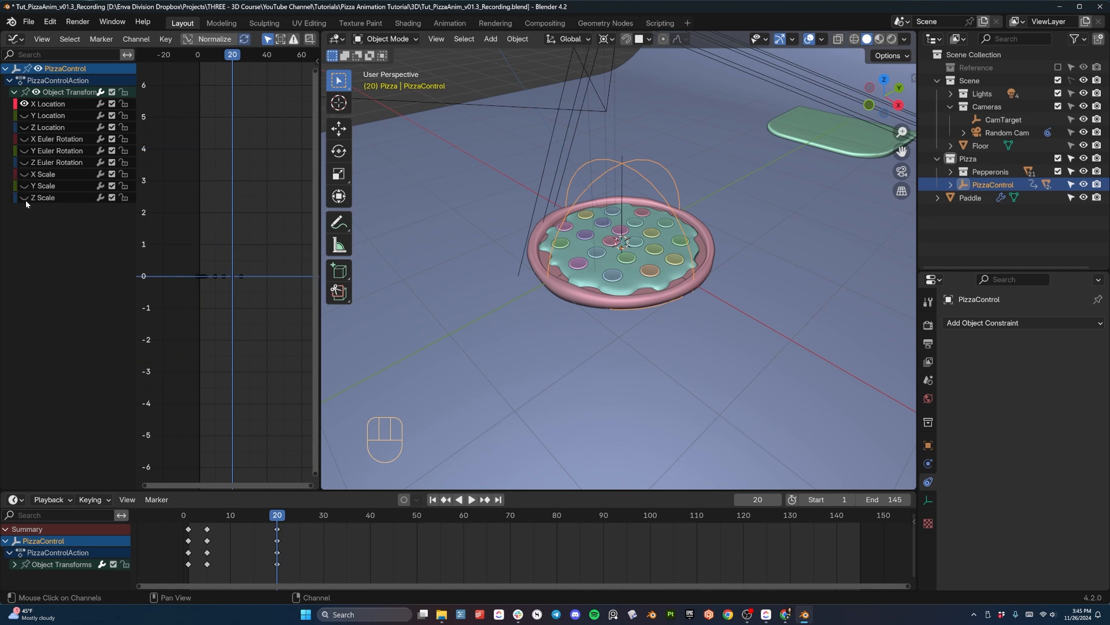
{"action": "left_click", "coordinate": [23, 104]}
{"action": "left_click", "coordinate": [23, 127]}
{"action": "scroll", "coordinate": [222, 199], "scroll_direction": "up", "scroll_amount": 4}
{"action": "middle_click_drag", "start_coordinate": [222, 193], "coordinate": [260, 252]}
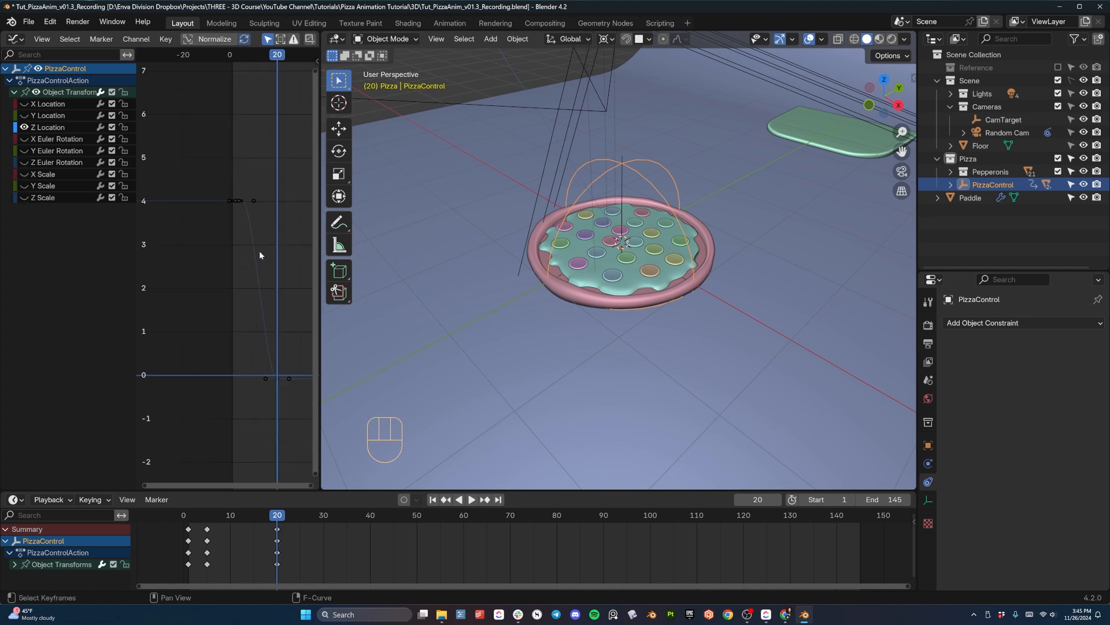
{"action": "scroll", "coordinate": [294, 276], "scroll_direction": "up", "scroll_amount": 3}
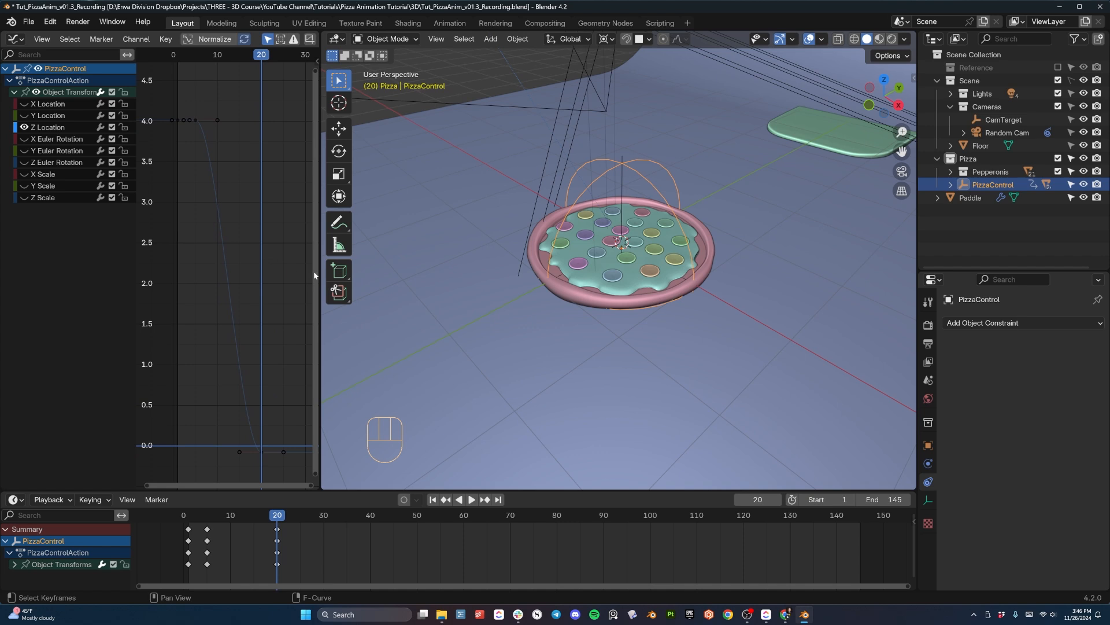
{"action": "left_click_drag", "start_coordinate": [321, 276], "coordinate": [504, 276]}
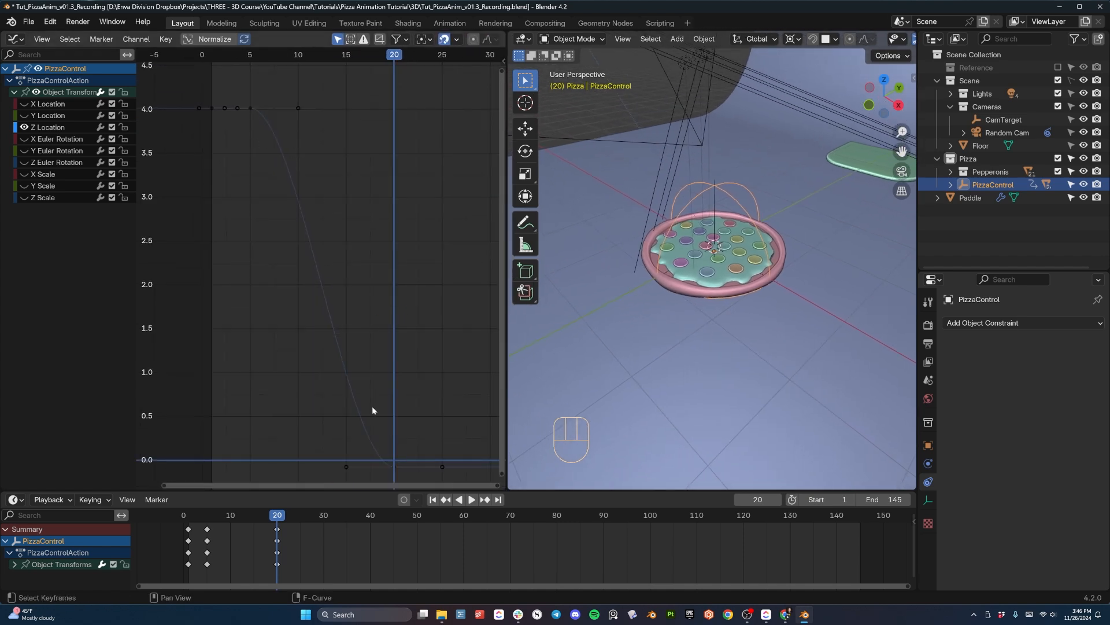
- Steepen the fall into frame 20 by moving that Z Location key's incoming handle about 3 frames later and 0.57 higher
{"action": "left_click_drag", "start_coordinate": [275, 510], "coordinate": [207, 512]}
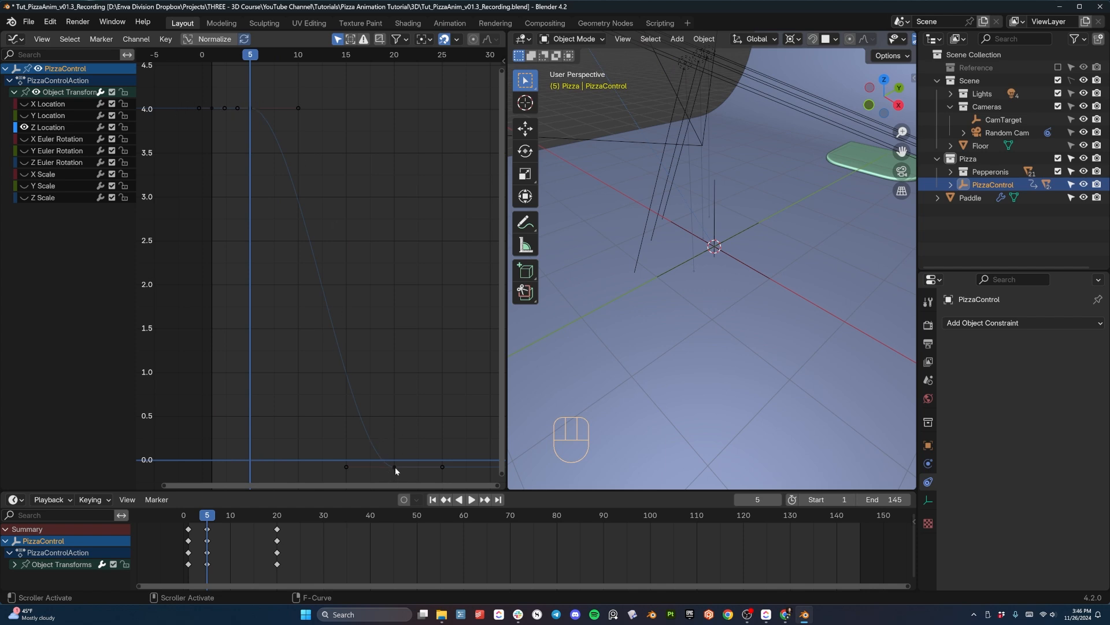
{"action": "middle_click_drag", "start_coordinate": [421, 359], "coordinate": [411, 272], "text": "shift"}
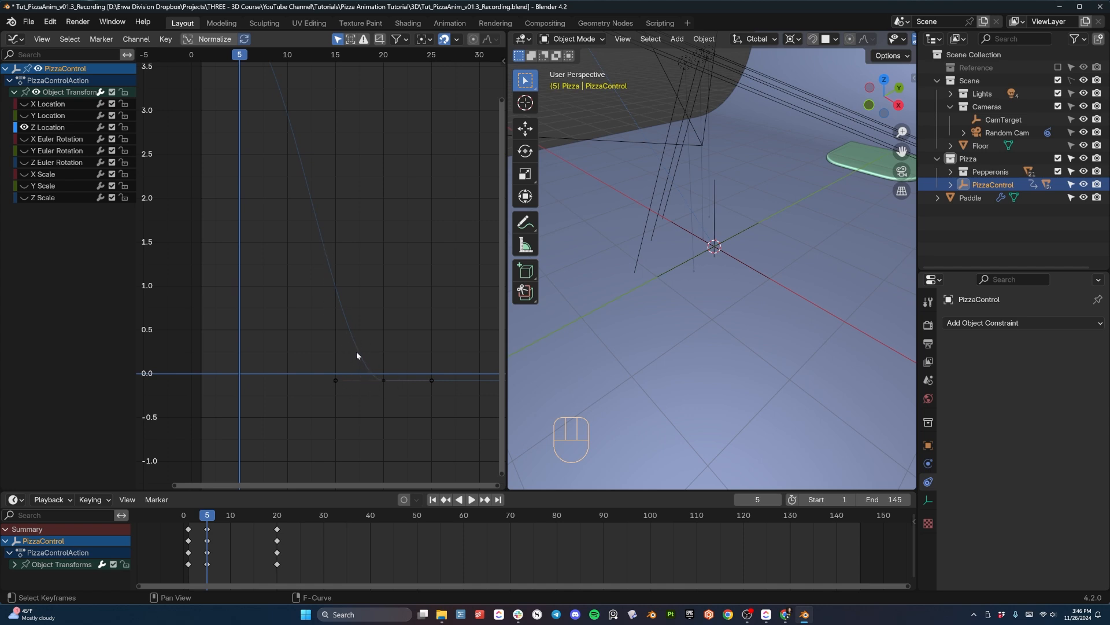
{"action": "left_click", "coordinate": [334, 380]}
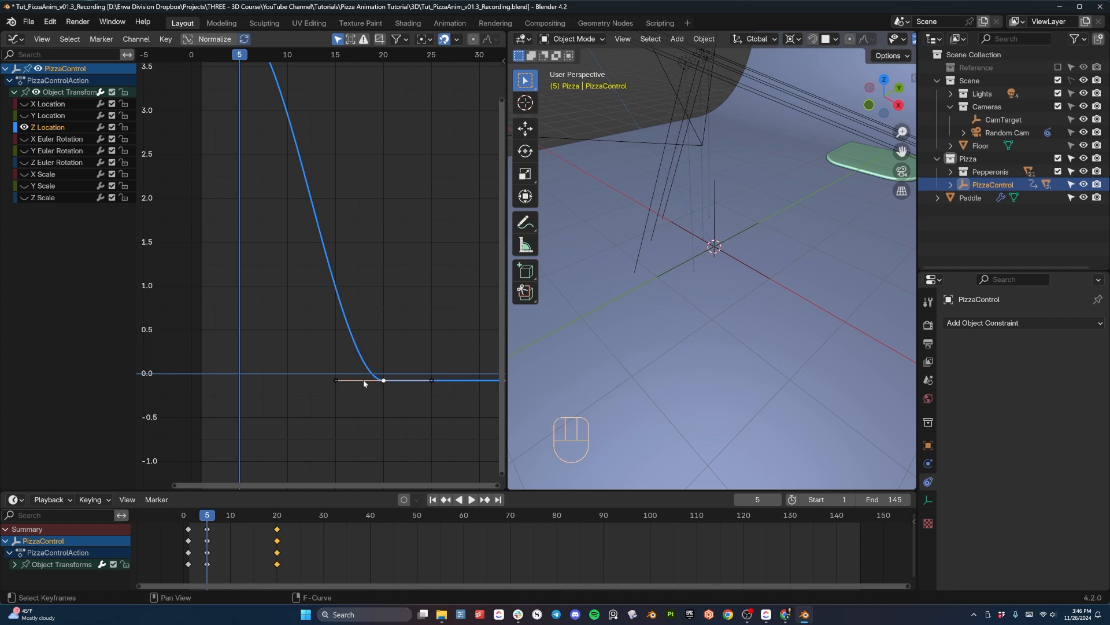
{"action": "key", "text": "g"}
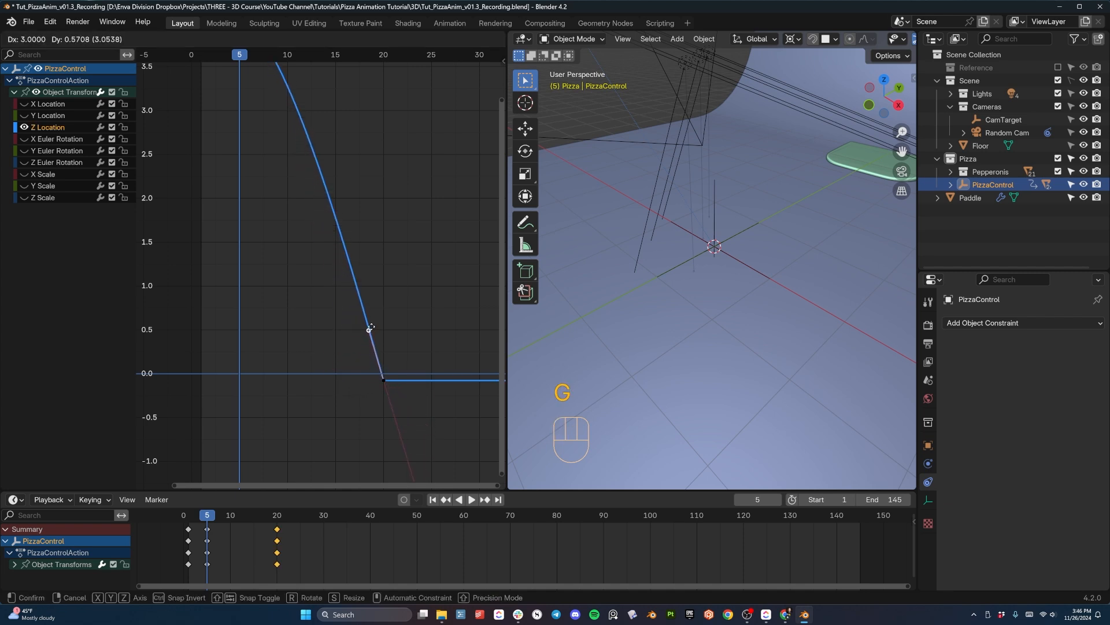
{"action": "left_click", "coordinate": [369, 330]}
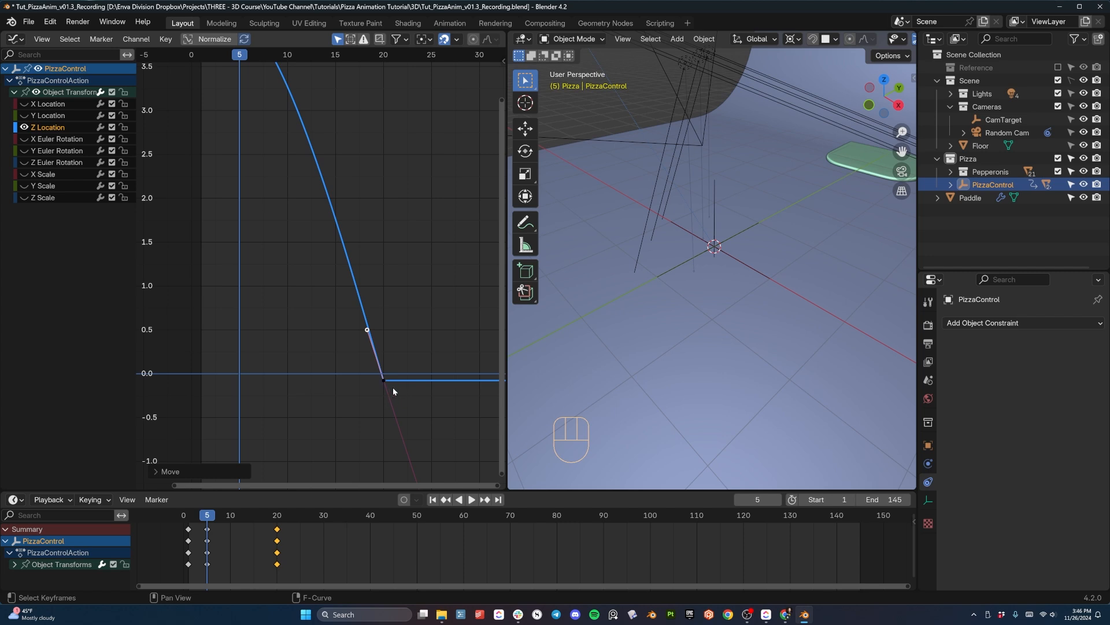
- Play the pizza drop from near the start to check the sharper landing
{"action": "left_click", "coordinate": [194, 517]}
{"action": "key", "text": "space"}
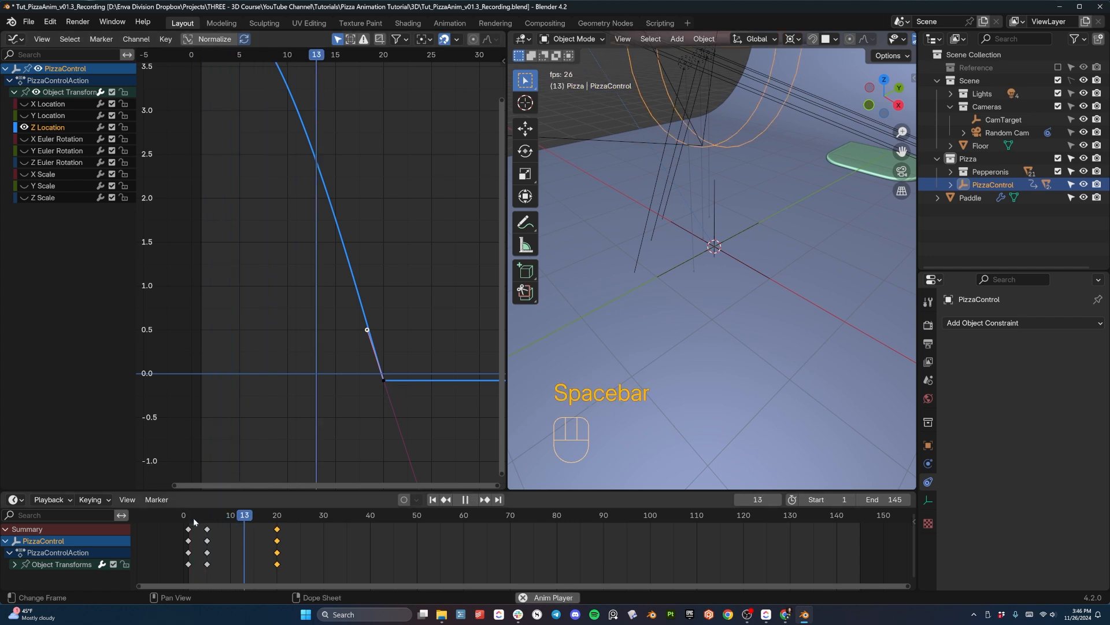
{"action": "key", "text": "space"}
{"action": "left_click_drag", "start_coordinate": [197, 514], "coordinate": [207, 513]}
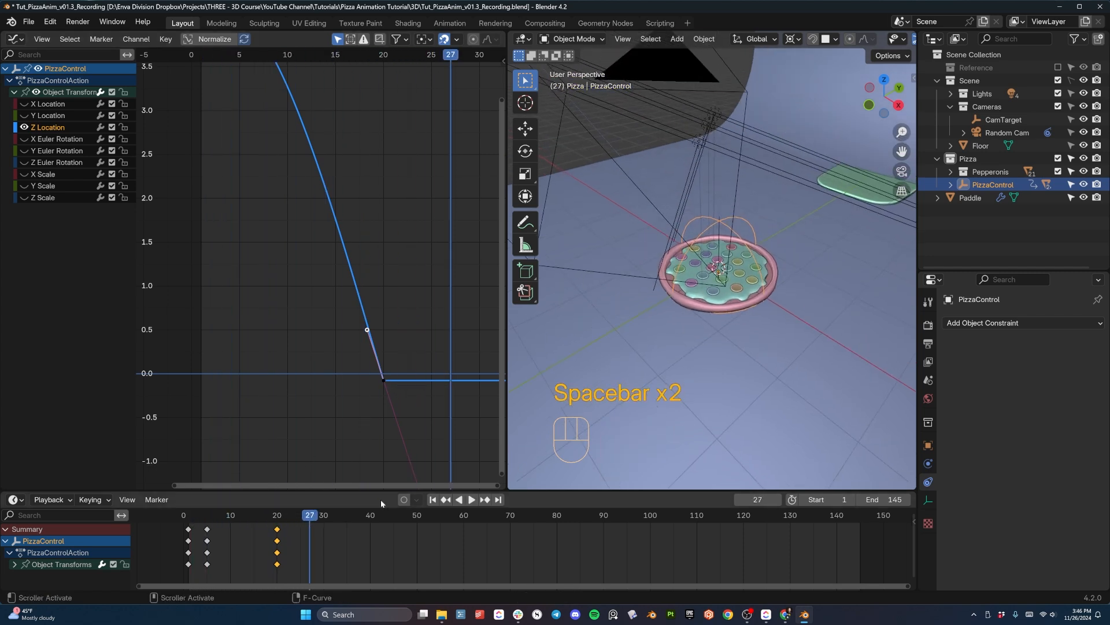
{"action": "key", "text": "space"}
- Move the landing keyframe to frame 17 and replay the drop, including through the scene camera
{"action": "key", "text": "space"}
{"action": "key", "text": "g"}
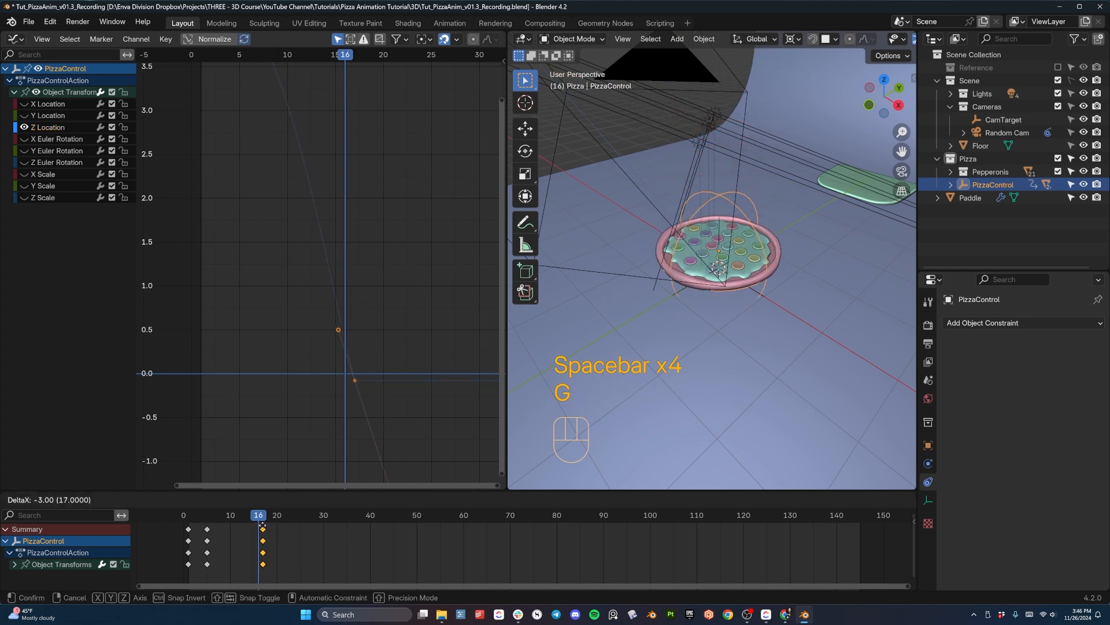
{"action": "left_click", "coordinate": [259, 521]}
{"action": "key", "text": "space"}
{"action": "key", "text": "space"}
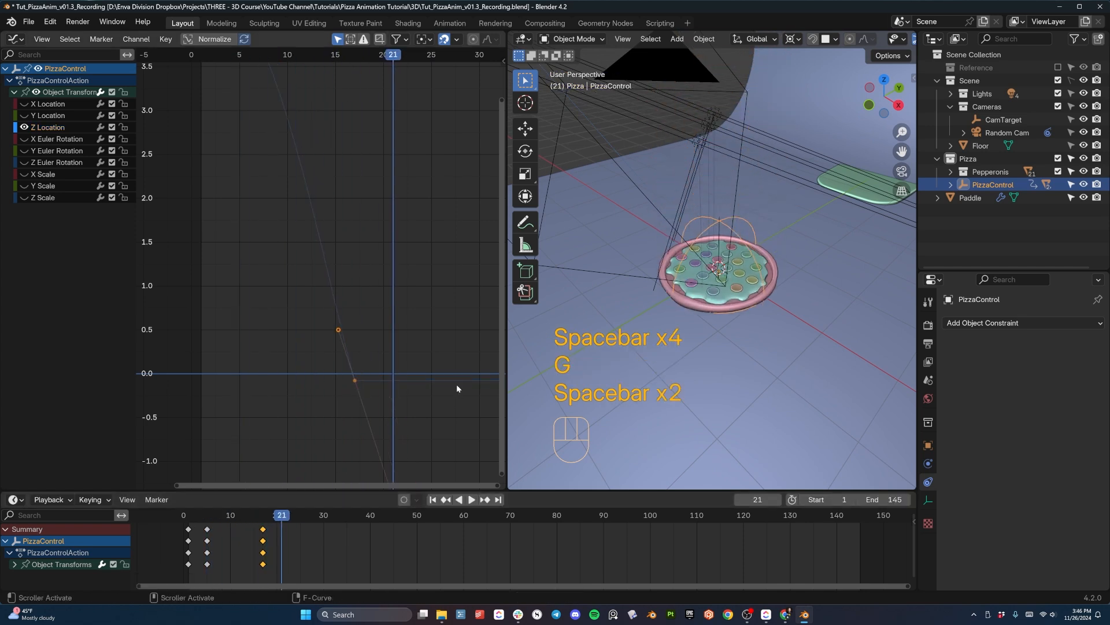
{"action": "key", "text": "KP_0"}
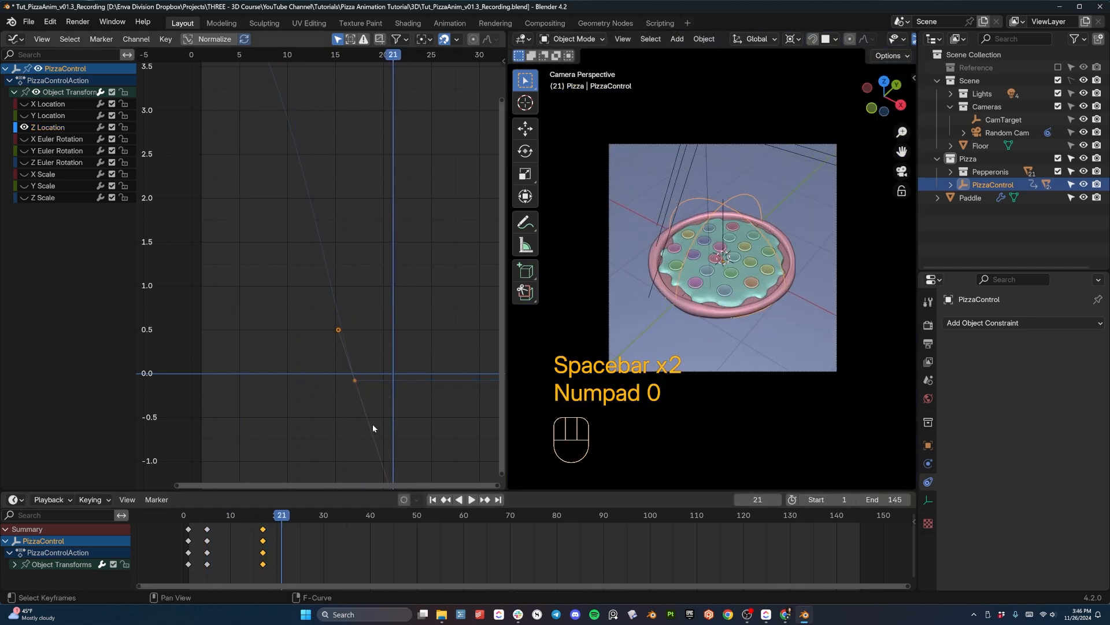
{"action": "key", "text": "space"}
- Move the landing keyframe to frame 12 and replay the drop in the camera view
{"action": "key", "text": "space"}
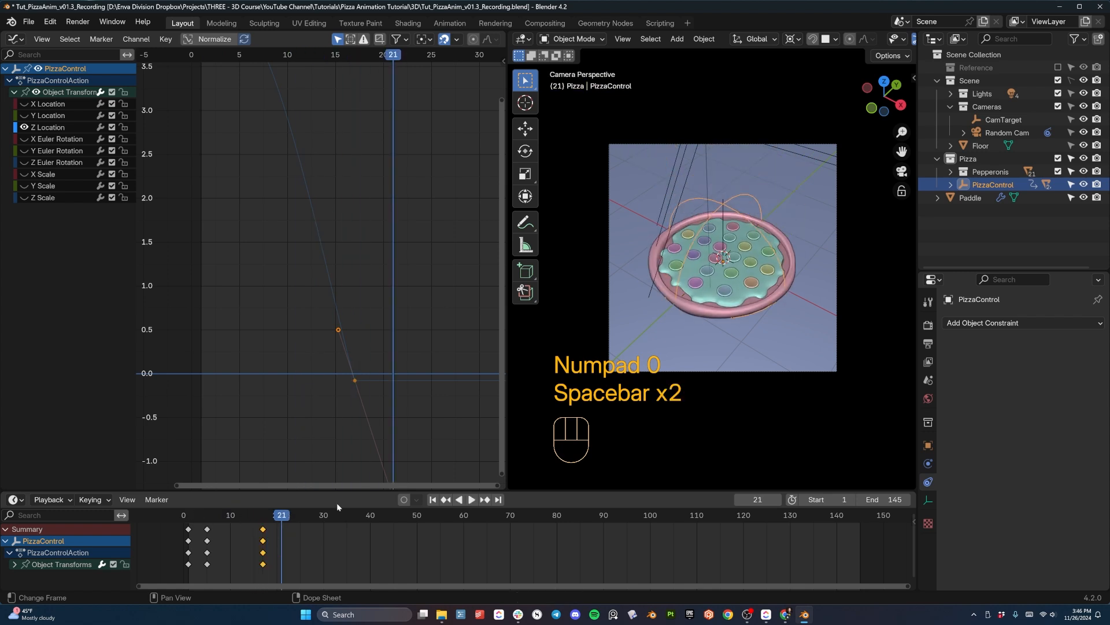
{"action": "key", "text": "g"}
{"action": "left_click", "coordinate": [243, 521]}
{"action": "key", "text": "space"}
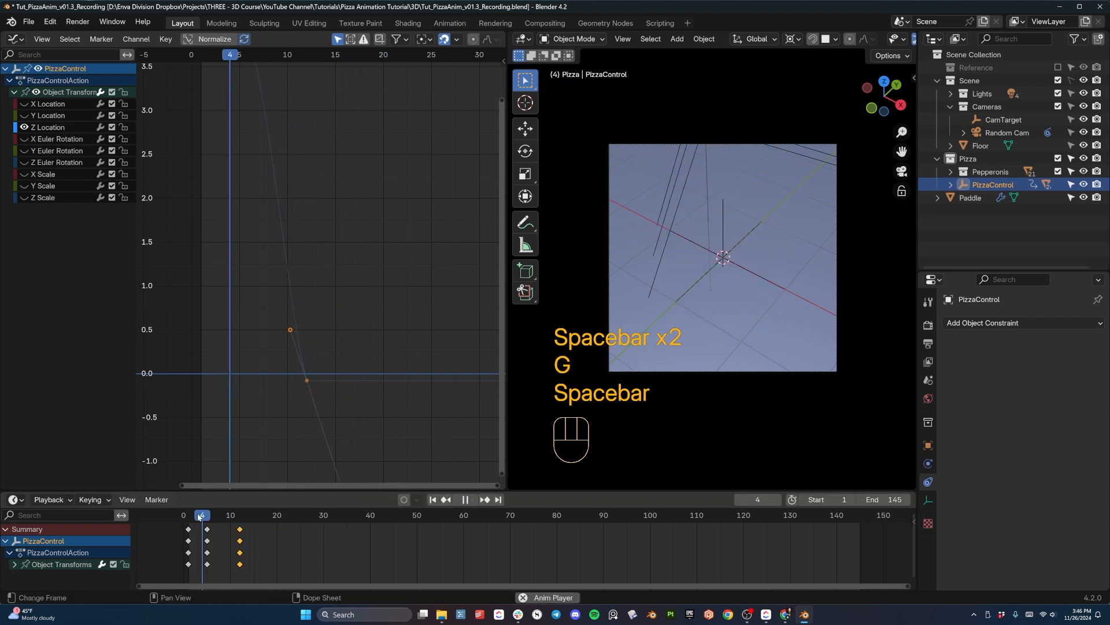
- Move the landing keyframe to frame 15 and replay the drop
{"action": "key", "text": "space"}
{"action": "key", "text": "space"}
{"action": "key", "text": "space"}
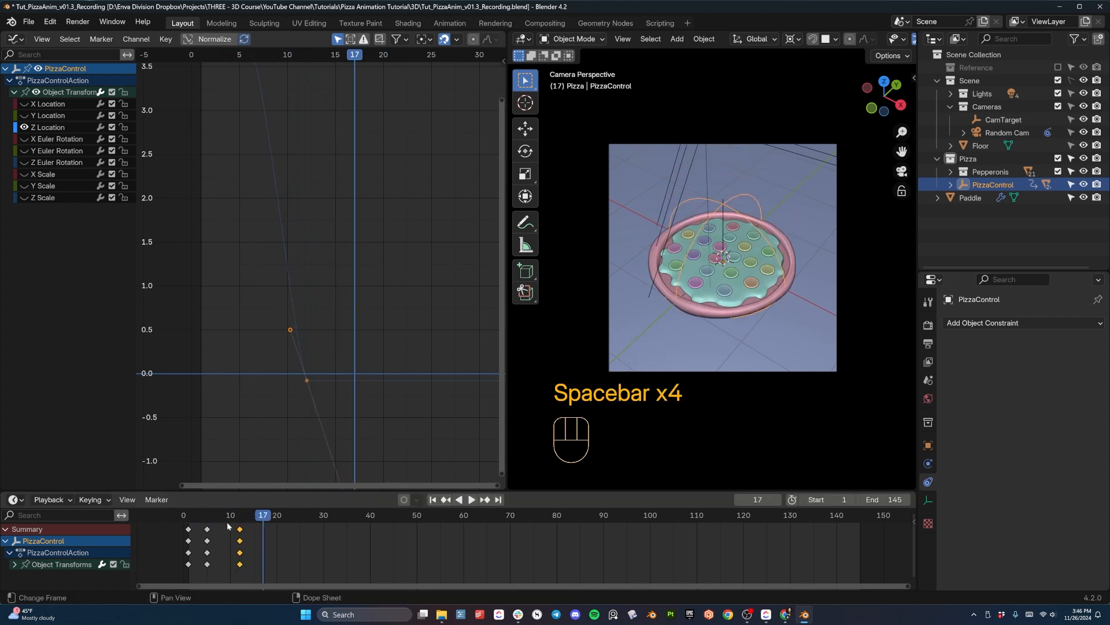
{"action": "key", "text": "g"}
{"action": "left_click", "coordinate": [254, 529]}
{"action": "key", "text": "space"}
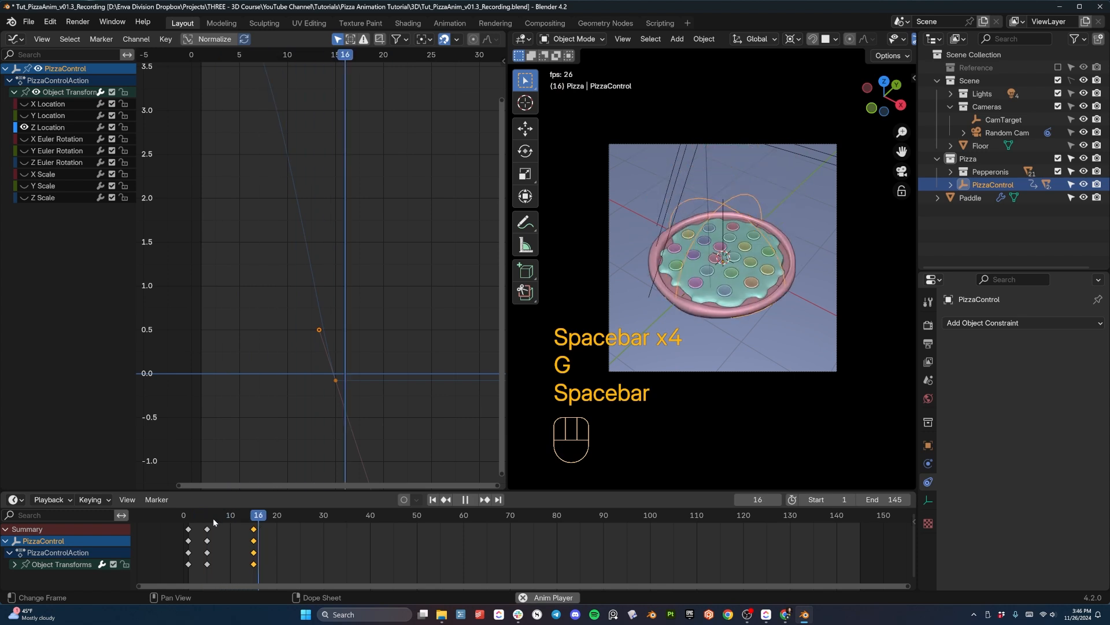
{"action": "key", "text": "space"}
- Move the landing keyframe to frame 14 and replay the drop to check its speed
{"action": "key", "text": "g"}
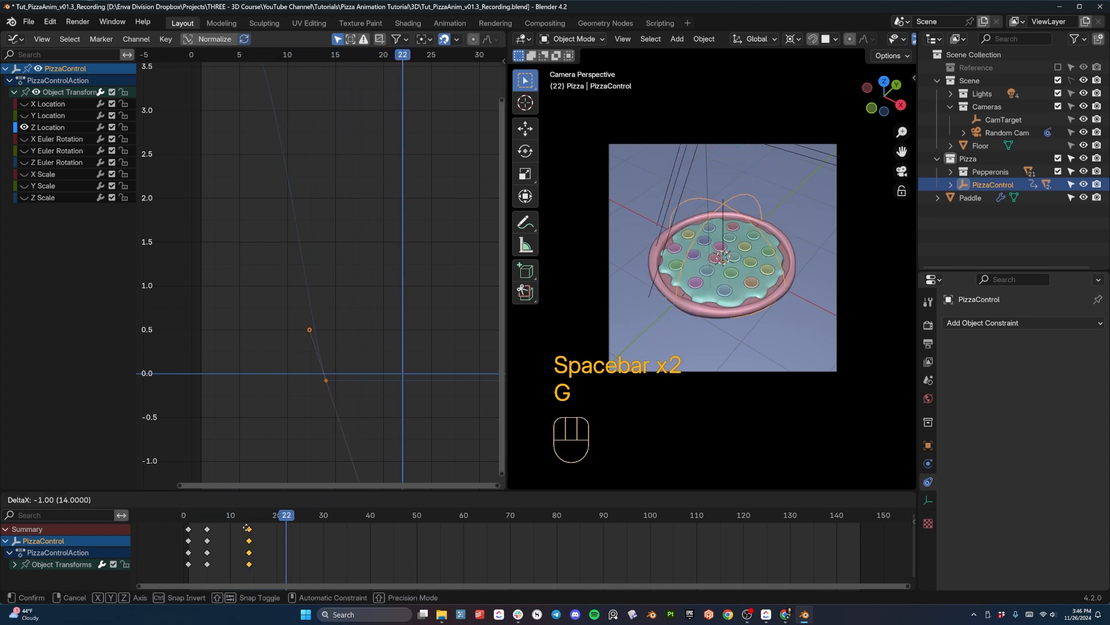
{"action": "left_click", "coordinate": [209, 525]}
{"action": "left_click", "coordinate": [199, 514]}
{"action": "key", "text": "space"}
{"action": "key", "text": "space"}
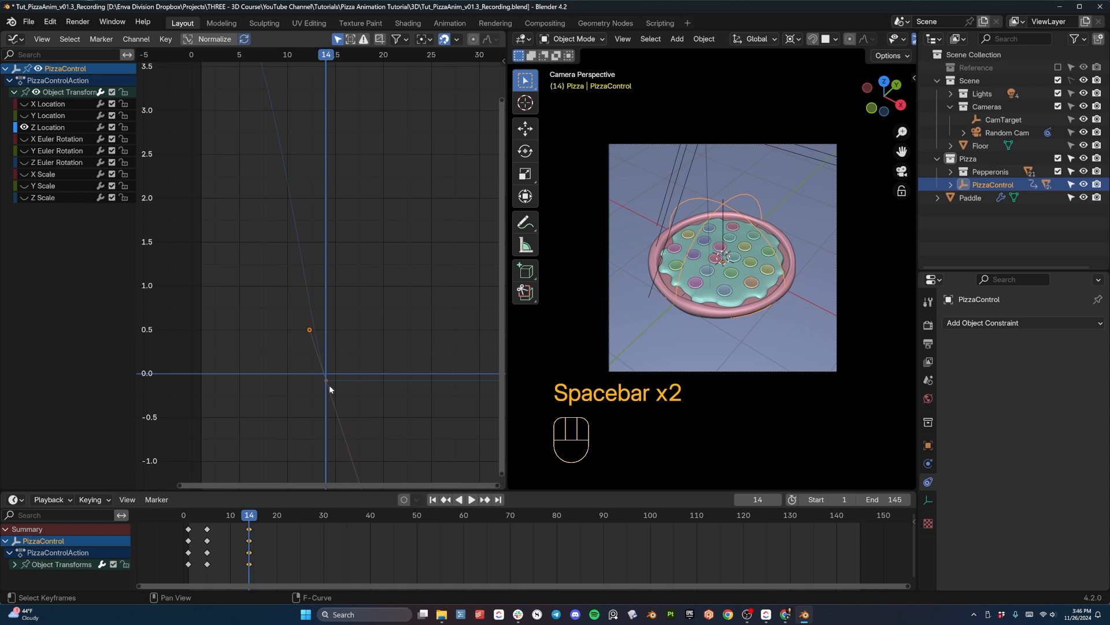
- Duplicate the landing keyframe to frame 18 and set the current frame to 16
{"action": "left_click", "coordinate": [253, 519]}
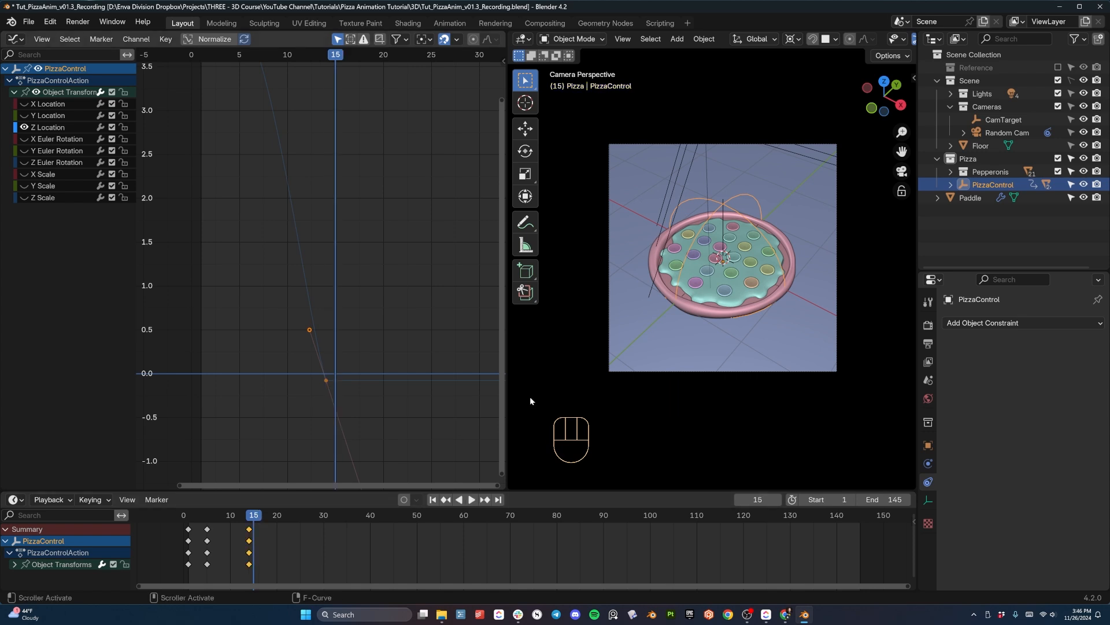
{"action": "key", "text": "shift+d"}
{"action": "left_click", "coordinate": [259, 519]}
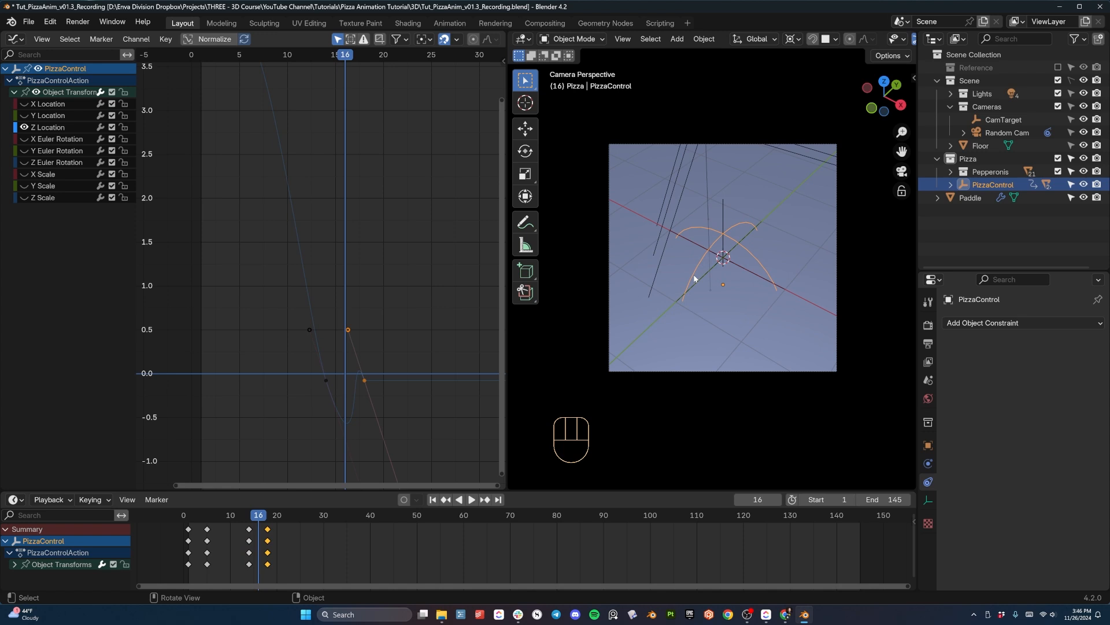
- At frame 16, raise PizzaControl about 0.57 m along Z for a small bounce and insert a keyframe
{"action": "key", "text": "KP_Decimal"}
{"action": "key", "text": "g"}
{"action": "key", "text": "z"}
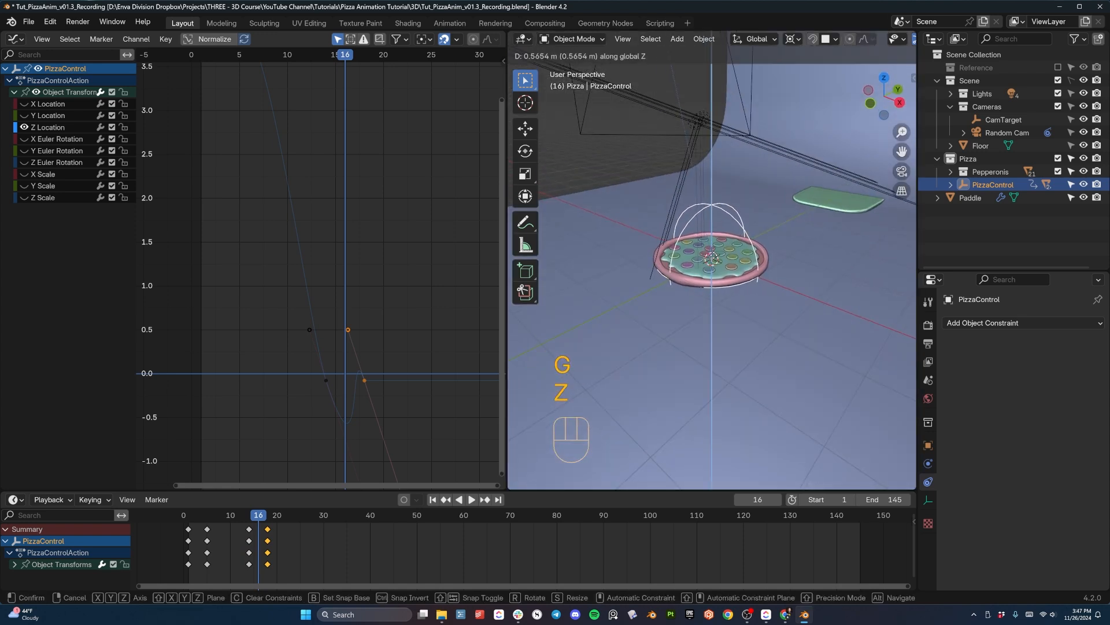
{"action": "left_click", "coordinate": [714, 251]}
{"action": "key", "text": "i"}
- On the Z Location curve, pull the frame 14 key's outgoing handle up onto the key to sharpen the first impact
{"action": "scroll", "coordinate": [356, 381], "scroll_direction": "up", "scroll_amount": 2}
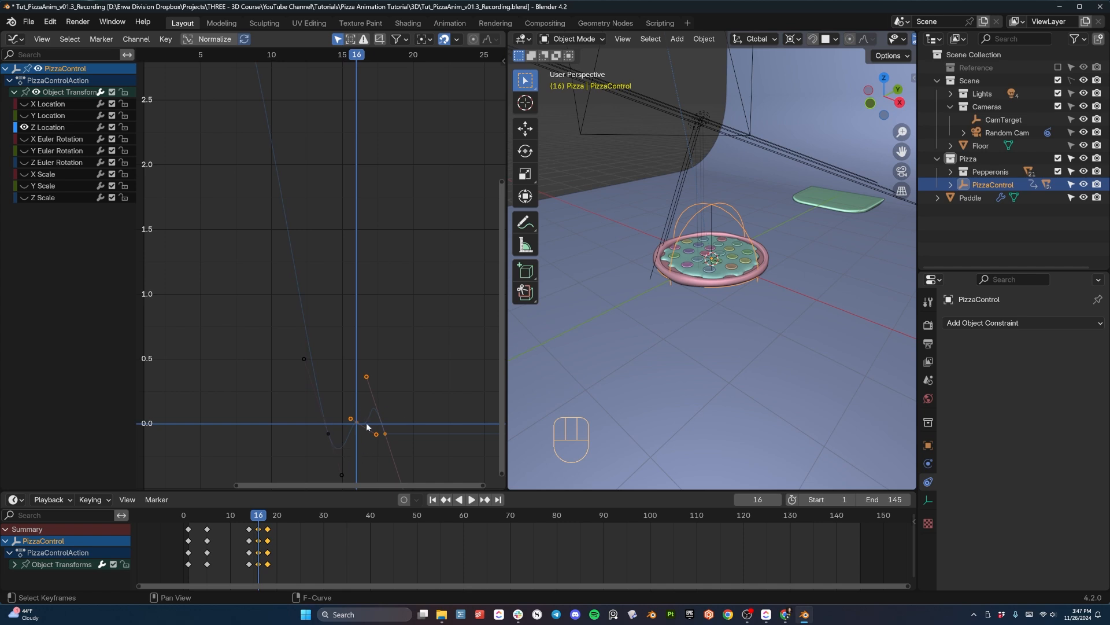
{"action": "scroll", "coordinate": [367, 269], "scroll_direction": "up", "scroll_amount": 5}
{"action": "middle_click_drag", "start_coordinate": [367, 427], "coordinate": [356, 273], "text": "shift"}
{"action": "scroll", "coordinate": [369, 260], "scroll_direction": "up", "scroll_amount": 2}
{"action": "scroll", "coordinate": [369, 261], "scroll_direction": "up", "scroll_amount": 1}
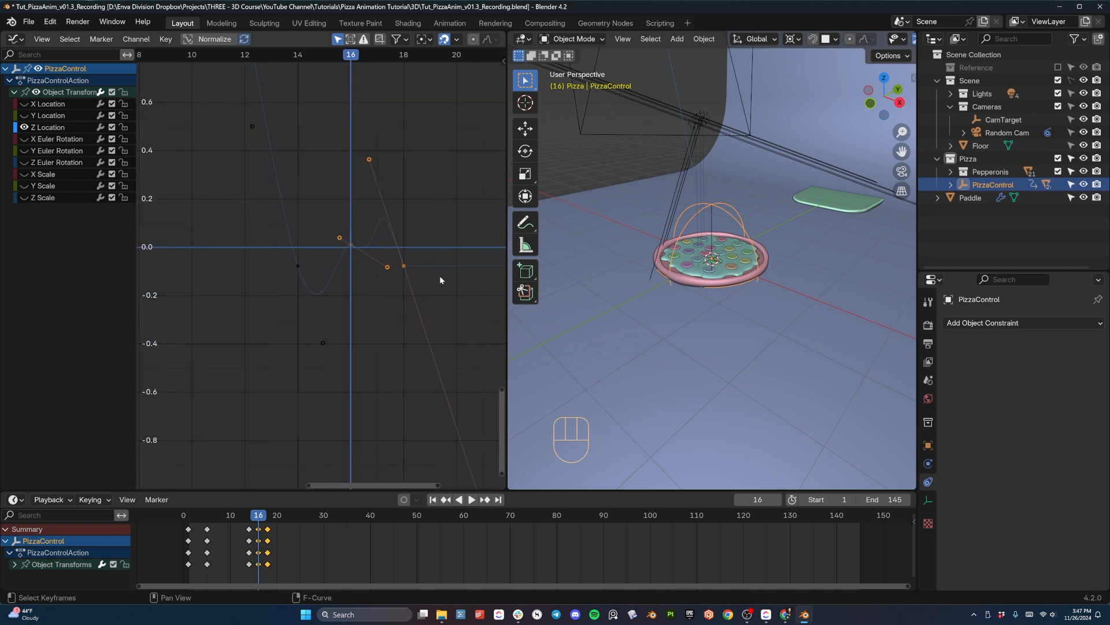
{"action": "left_click", "coordinate": [296, 265]}
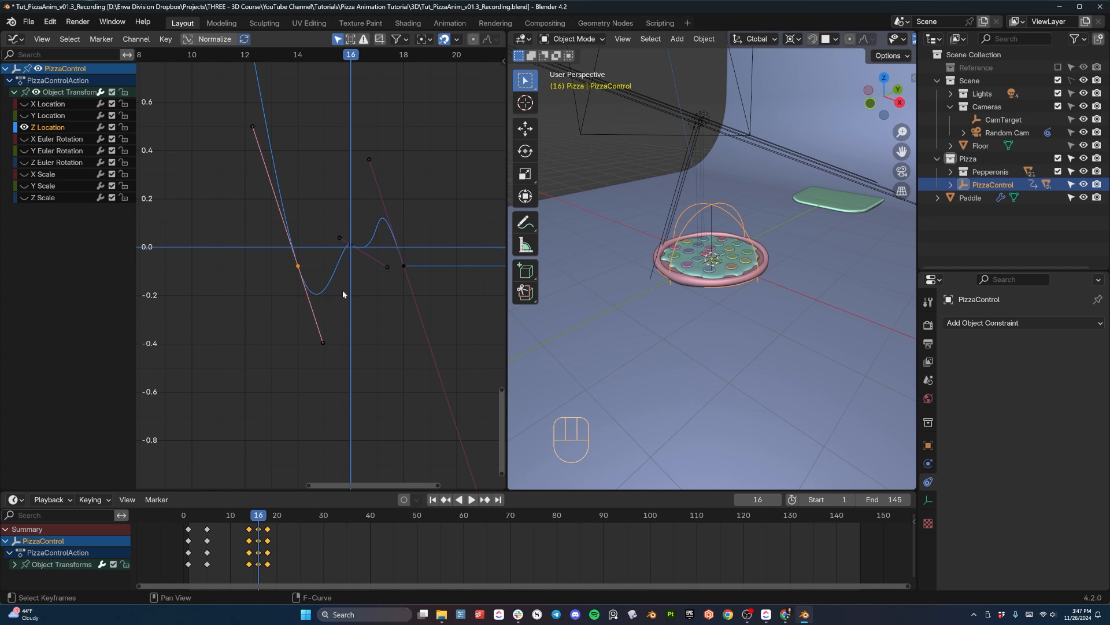
{"action": "key", "text": "g"}
{"action": "key", "text": "g"}
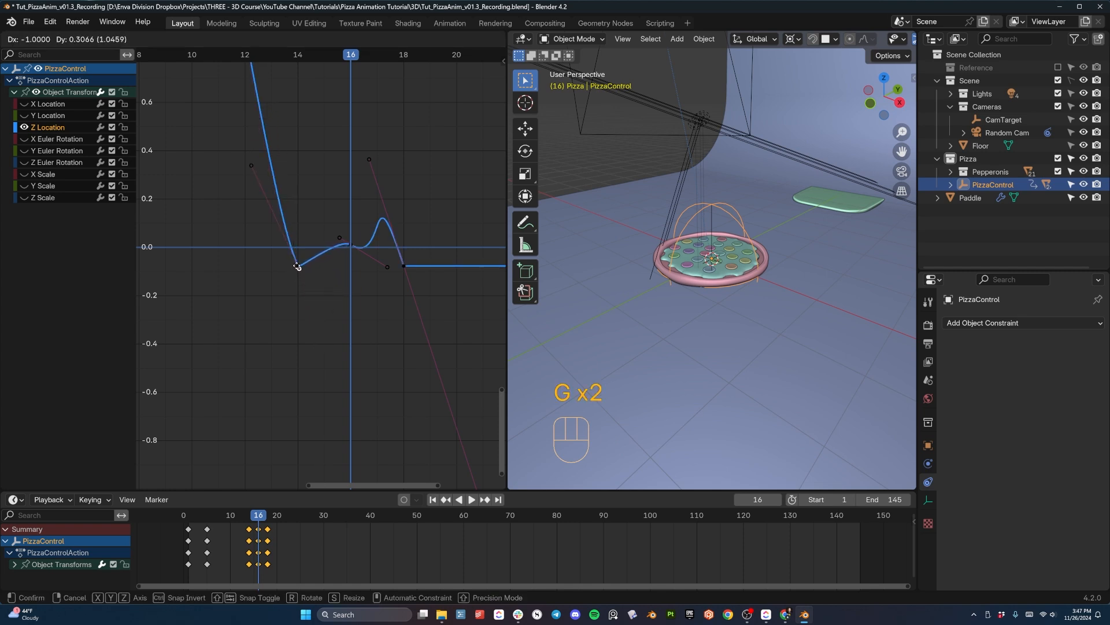
{"action": "left_click", "coordinate": [297, 266]}
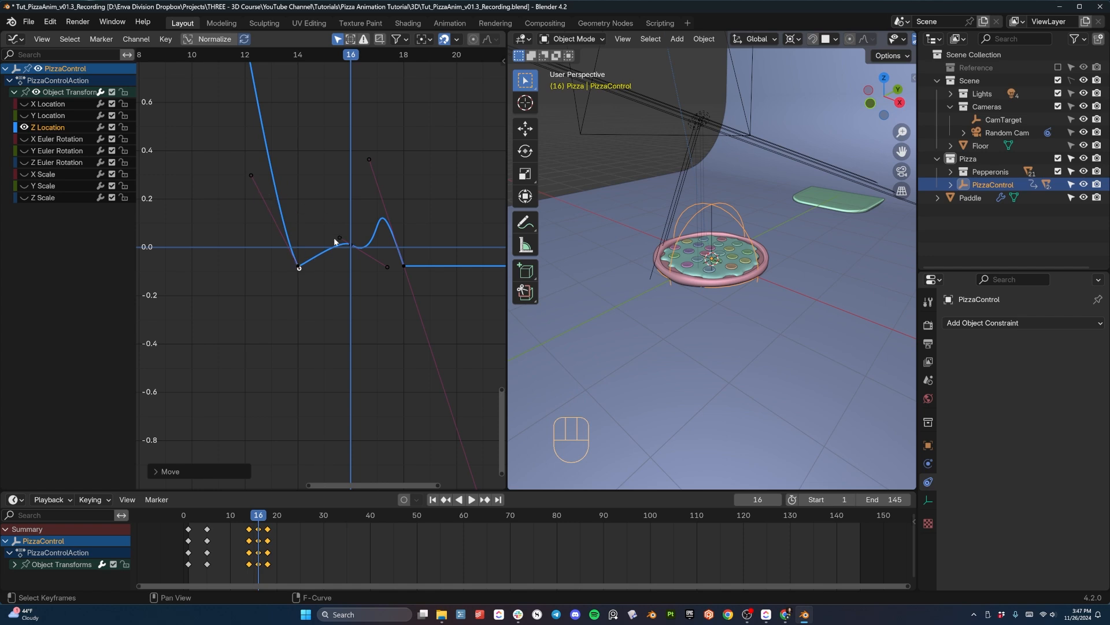
- On the Z Location curve, move the frame 14 key's incoming handle one frame later to steepen the fall, and replay the drop
{"action": "left_click", "coordinate": [255, 179]}
{"action": "key", "text": "g"}
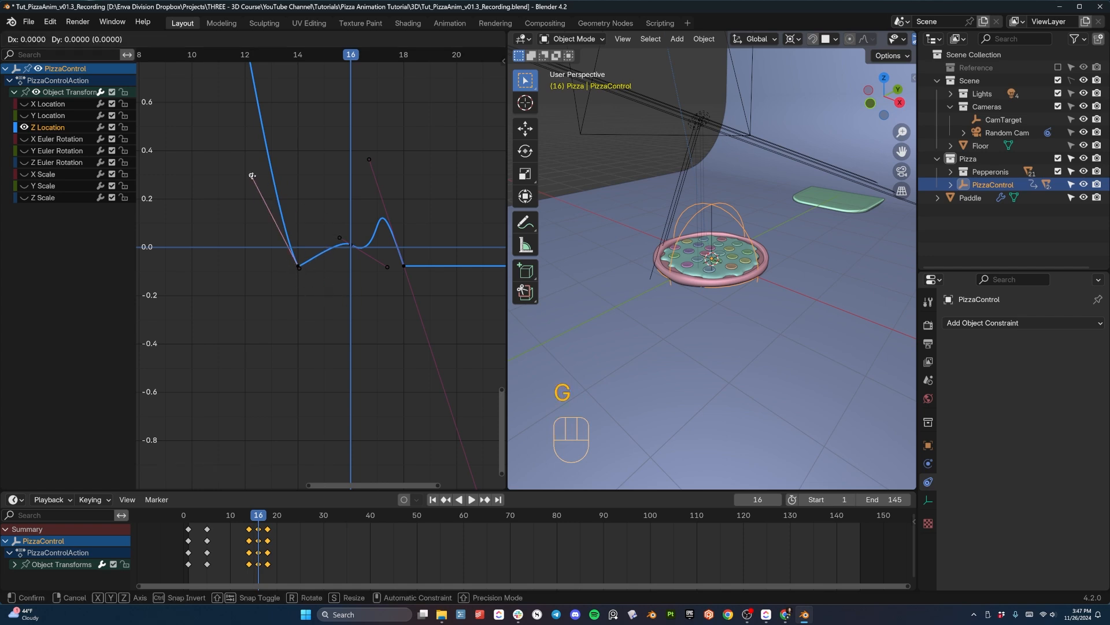
{"action": "key", "text": "shift"}
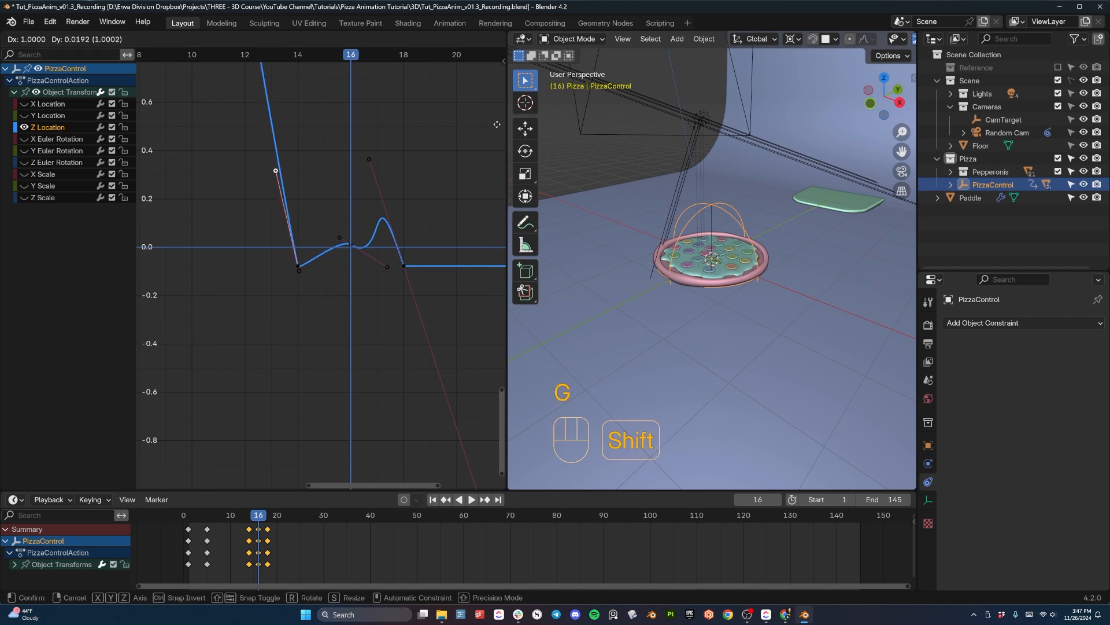
{"action": "left_click", "coordinate": [435, 227]}
{"action": "left_click", "coordinate": [236, 512]}
{"action": "key", "text": "space"}
{"action": "key", "text": "space"}
{"action": "key", "text": "space"}
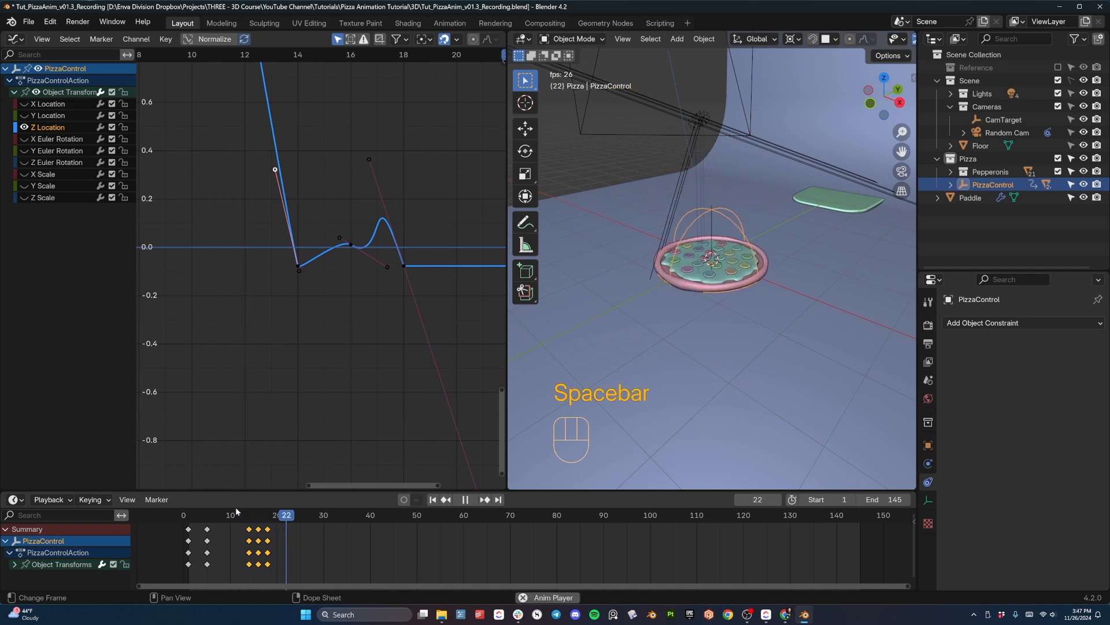
{"action": "key", "text": "space"}
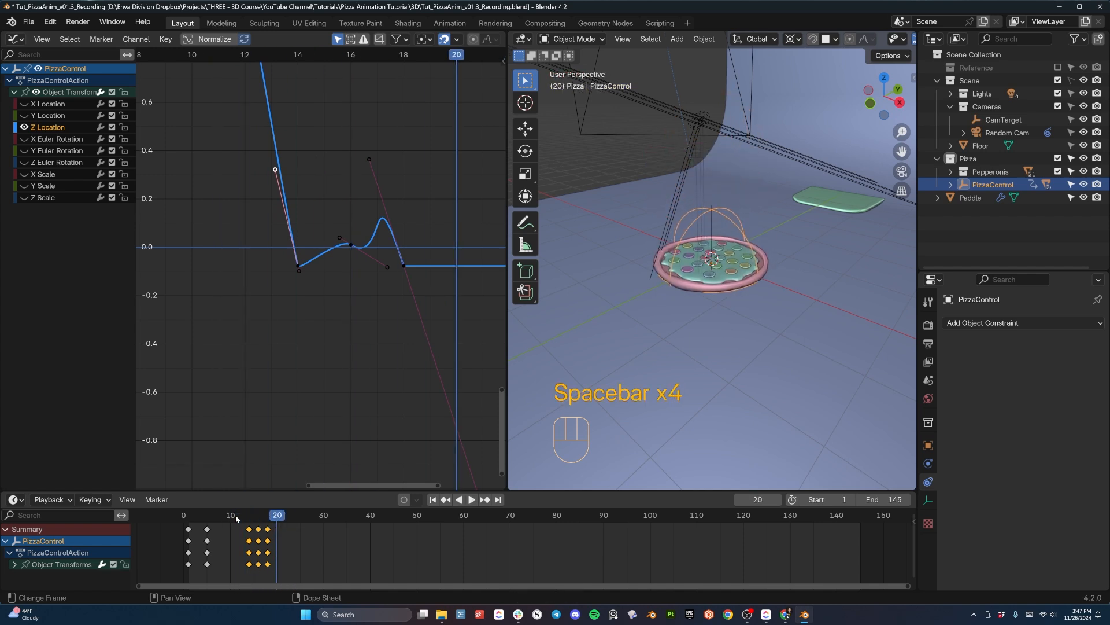
- Shorten the frame 18 key's handles on the Z Location curve and pull its incoming handle up and back to about frame 16
{"action": "left_click", "coordinate": [364, 244]}
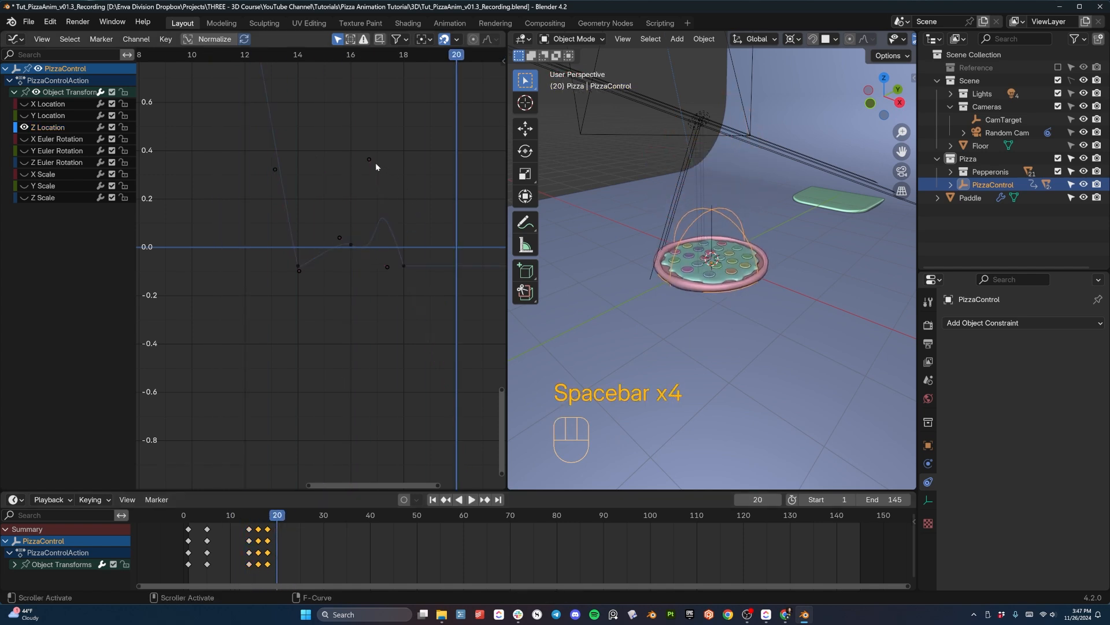
{"action": "left_click", "coordinate": [404, 266]}
{"action": "key", "text": "s"}
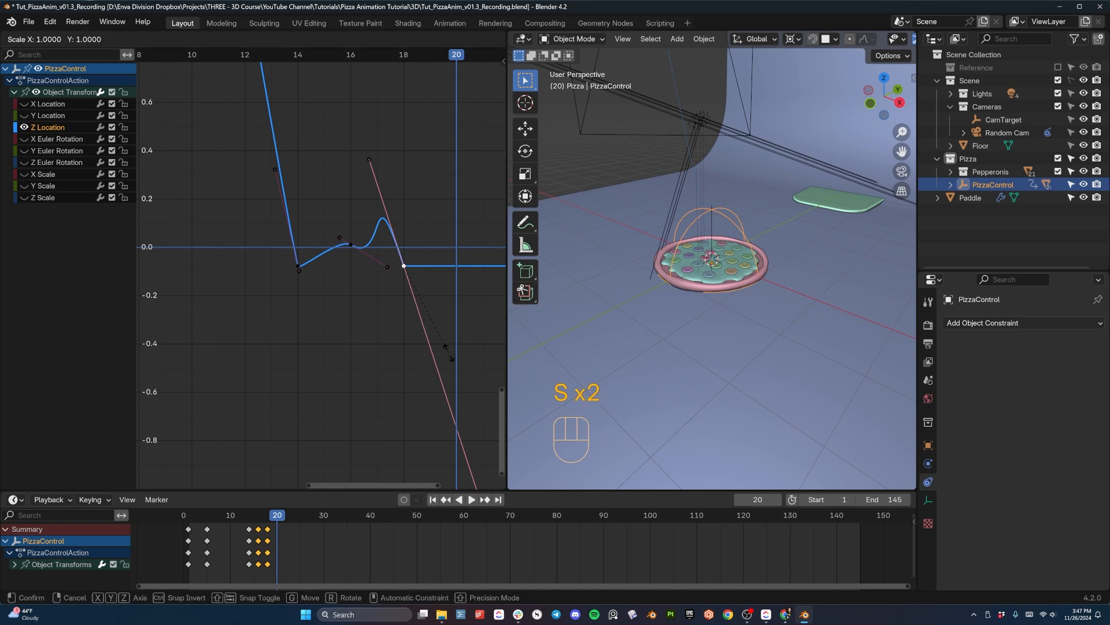
{"action": "left_click", "coordinate": [410, 262]}
{"action": "left_click", "coordinate": [399, 252]}
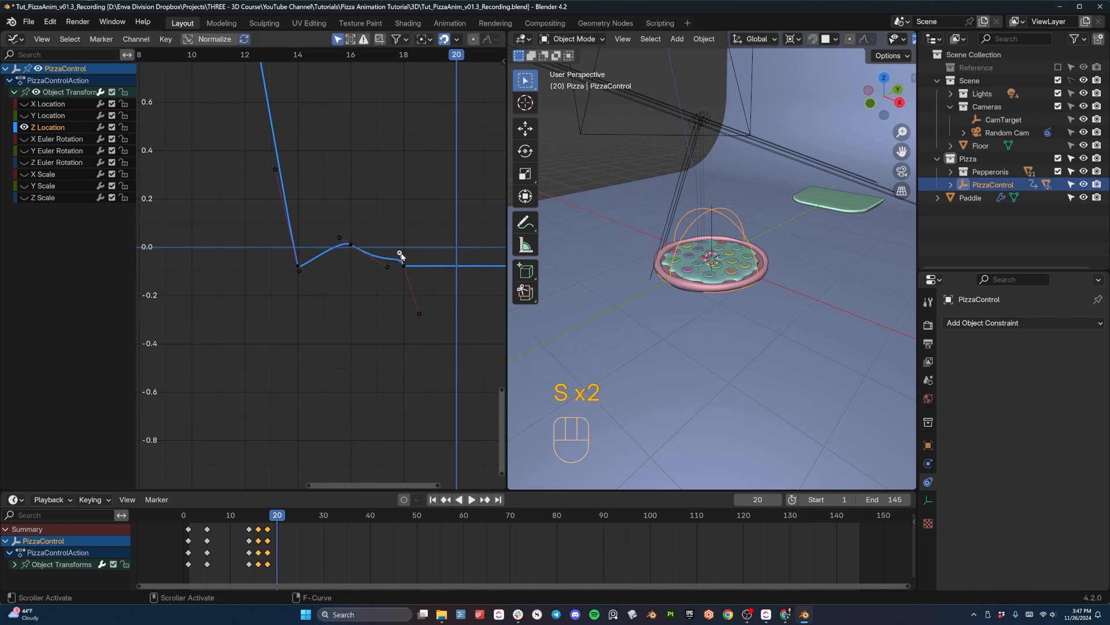
{"action": "key", "text": "g"}
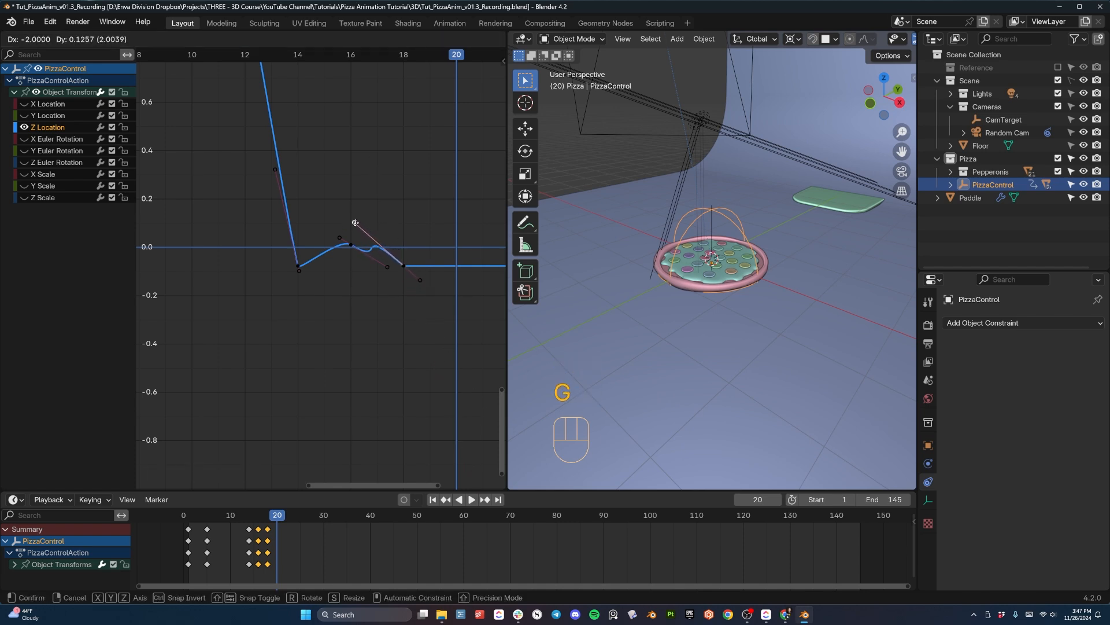
{"action": "left_click", "coordinate": [372, 264]}
- Rotate the frame 16 key's handles level and scale them shorter on the Z Location curve
{"action": "left_click", "coordinate": [351, 245]}
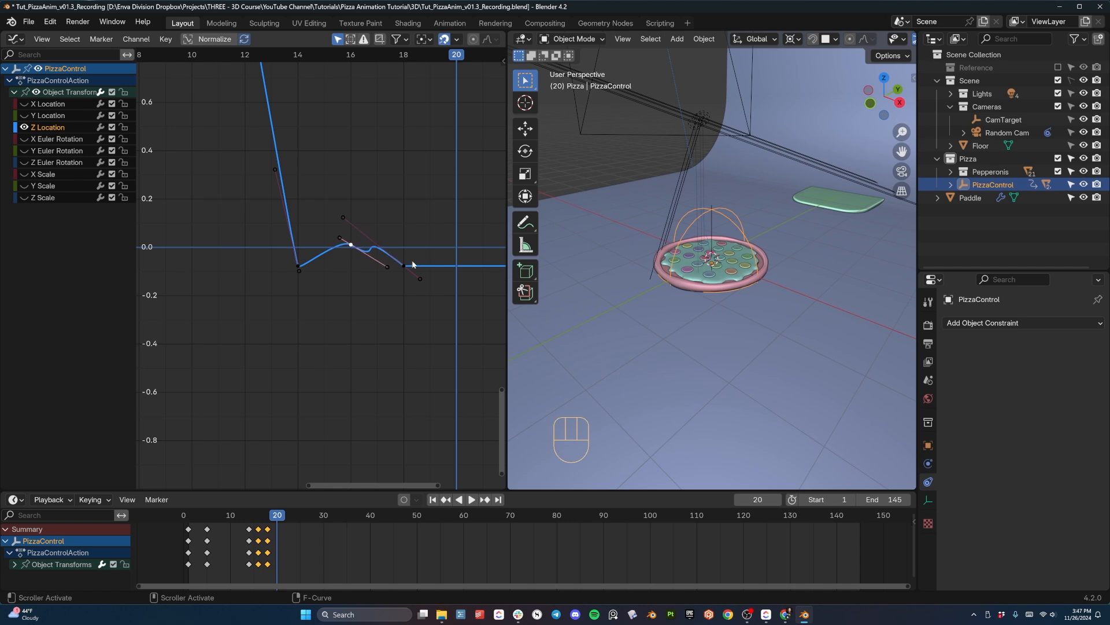
{"action": "key", "text": "r"}
{"action": "left_click", "coordinate": [453, 243]}
{"action": "key", "text": "s"}
{"action": "left_click", "coordinate": [386, 244]}
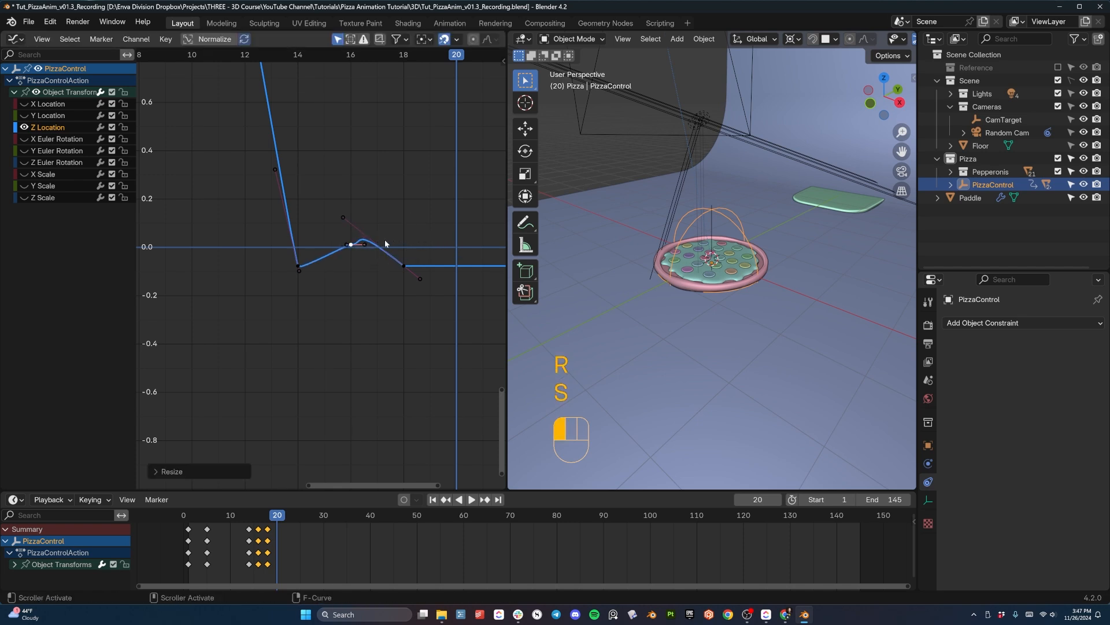
- Try moving the frame 16 key and rotating its handles to smooth the peak of the bounce
{"action": "key", "text": "g"}
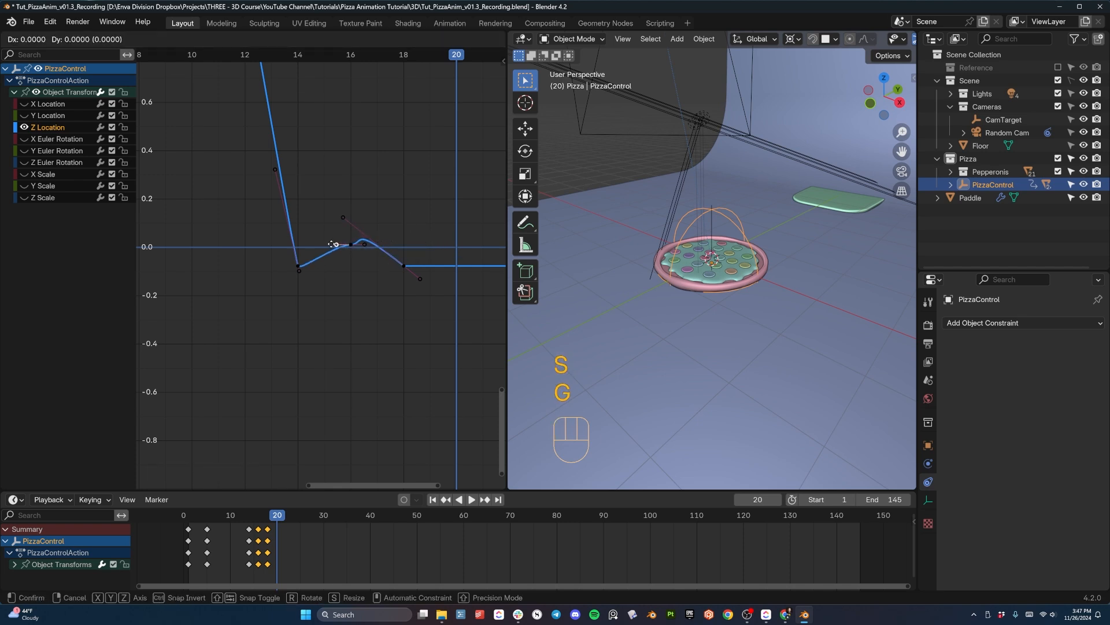
{"action": "left_click", "coordinate": [351, 242]}
{"action": "key", "text": "g"}
{"action": "left_click", "coordinate": [351, 240]}
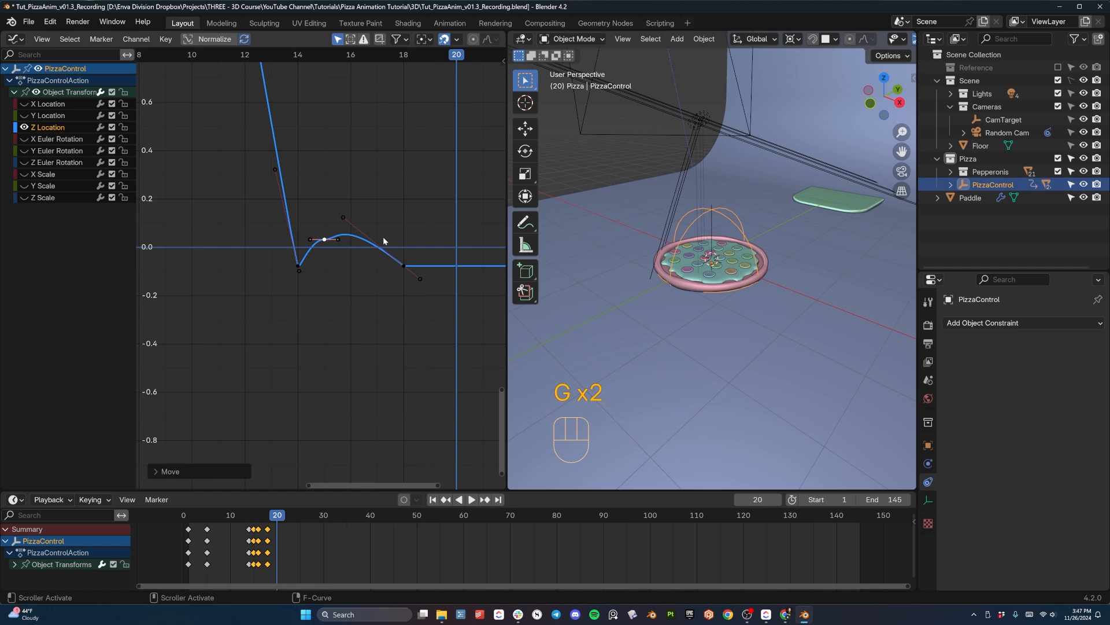
{"action": "key", "text": "g"}
{"action": "left_click", "coordinate": [378, 247]}
{"action": "key", "text": "r"}
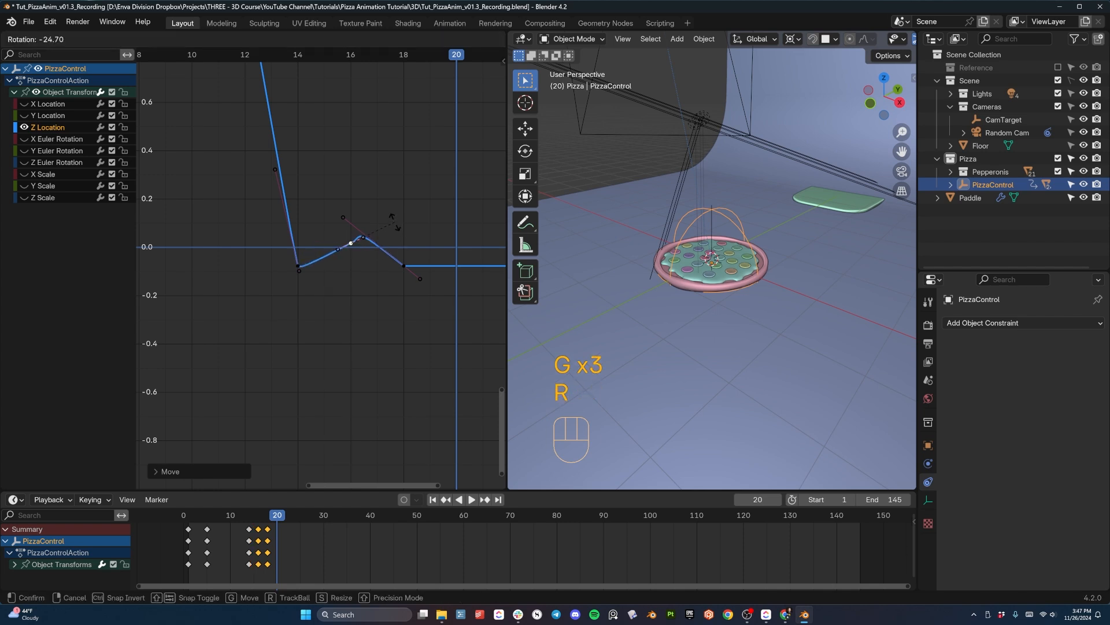
{"action": "left_click", "coordinate": [396, 227]}
{"action": "key", "text": "g"}
{"action": "left_click", "coordinate": [397, 231]}
- Delete the frame 16 key from the Z Location curve and the remaining PizzaControl keyframes at frame 16 in the timeline
{"action": "key", "text": "x"}
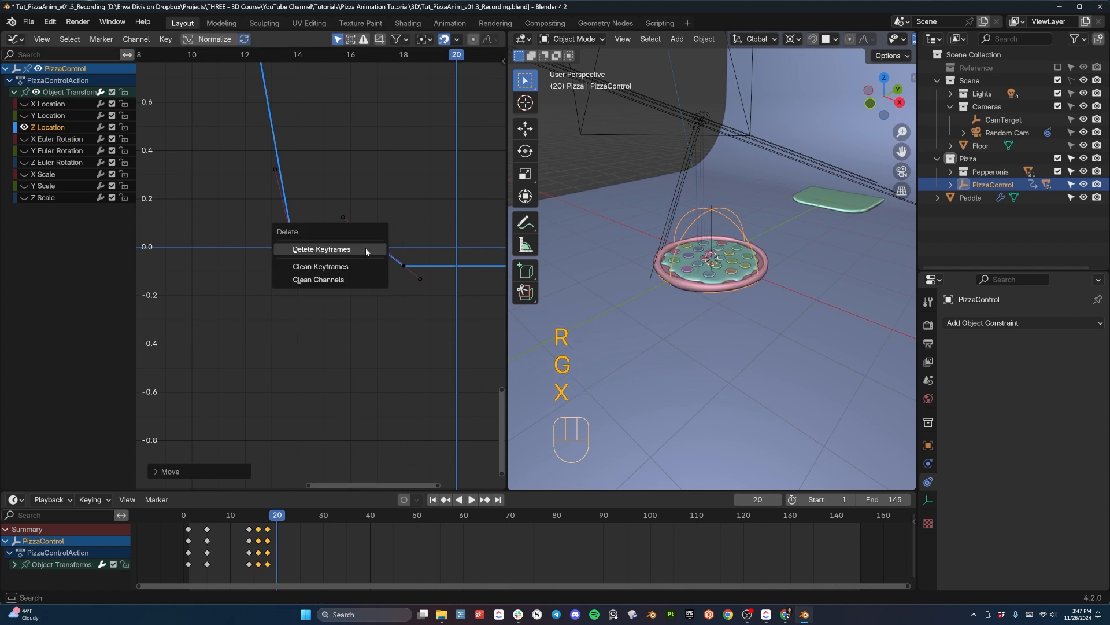
{"action": "left_click", "coordinate": [373, 250]}
{"action": "left_click", "coordinate": [342, 219]}
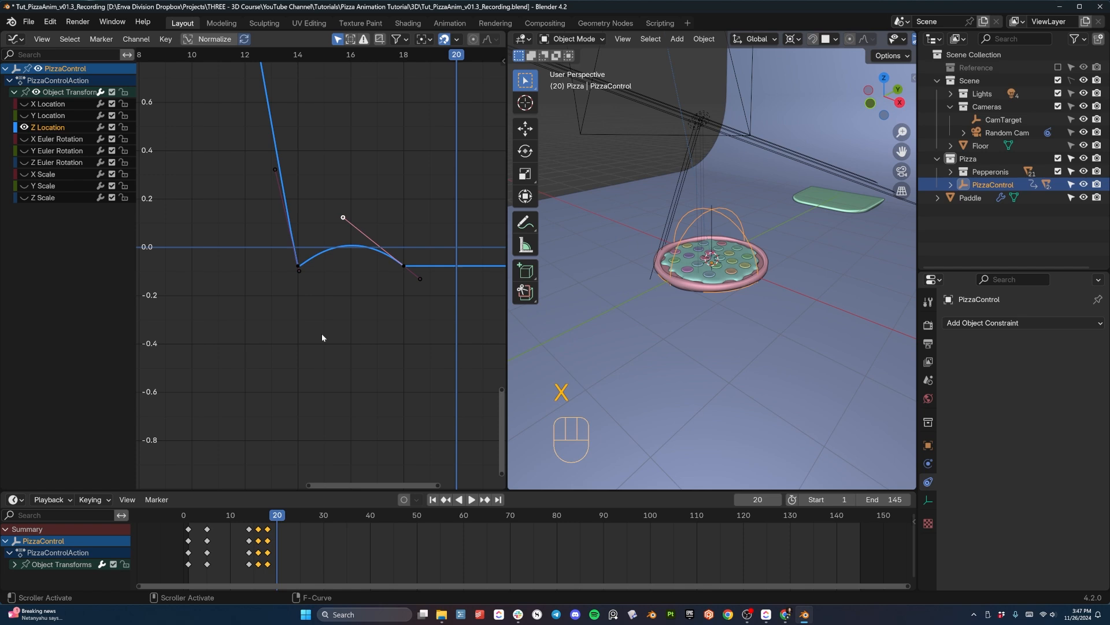
{"action": "left_click_drag", "start_coordinate": [277, 516], "coordinate": [246, 516]}
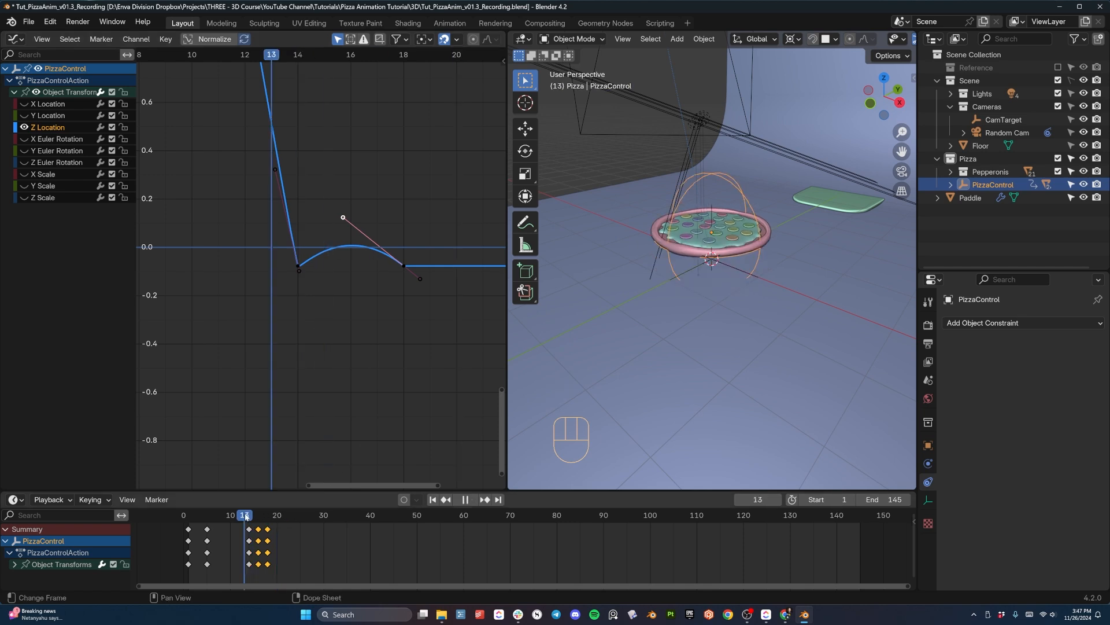
{"action": "left_click", "coordinate": [257, 530]}
{"action": "key", "text": "x"}
{"action": "left_click", "coordinate": [257, 531]}
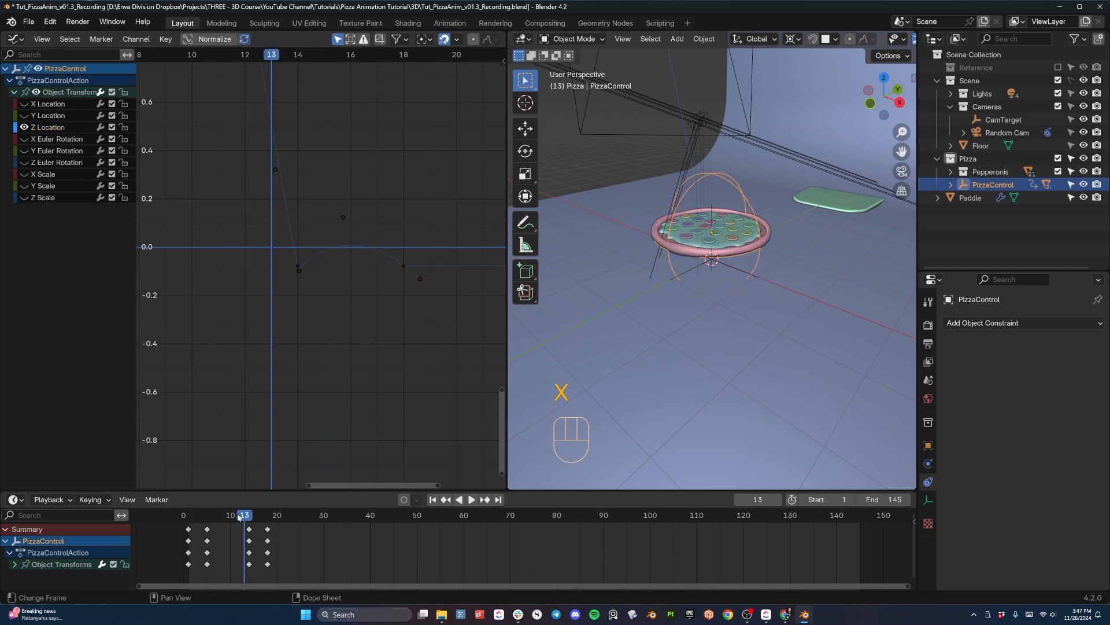
- Replay the pizza drop repeatedly and examine the landing and bounce from different viewing angles
{"action": "key", "text": "space"}
{"action": "key", "text": "space"}
{"action": "key", "text": "space"}
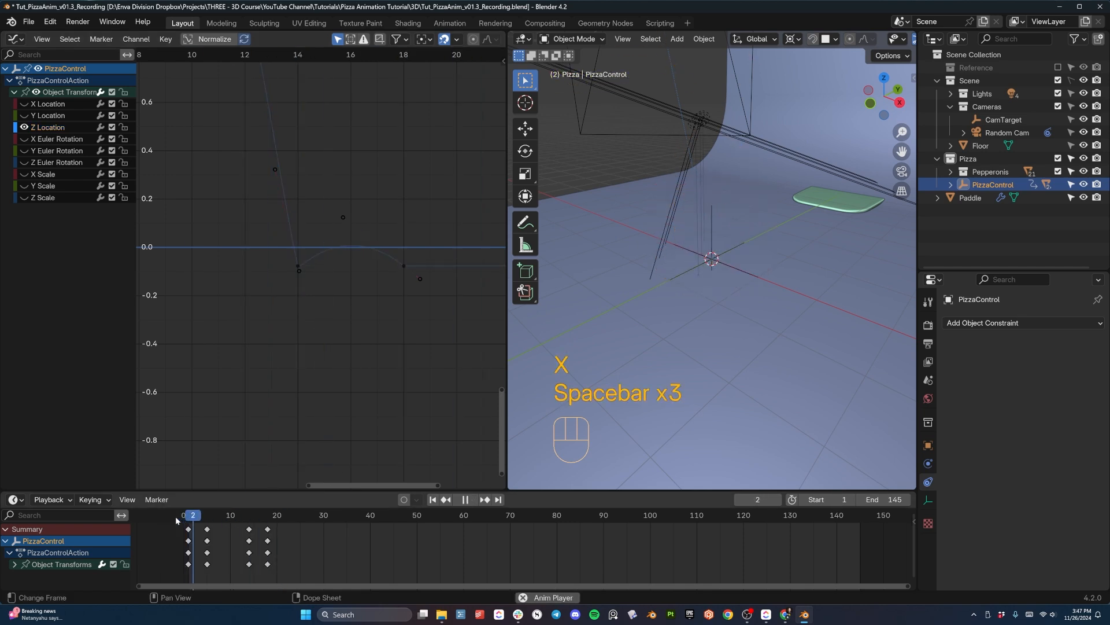
{"action": "key", "text": "space"}
{"action": "key", "text": "space"}
{"action": "key", "text": "space"}
{"action": "key", "text": "space"}
{"action": "key", "text": "space"}
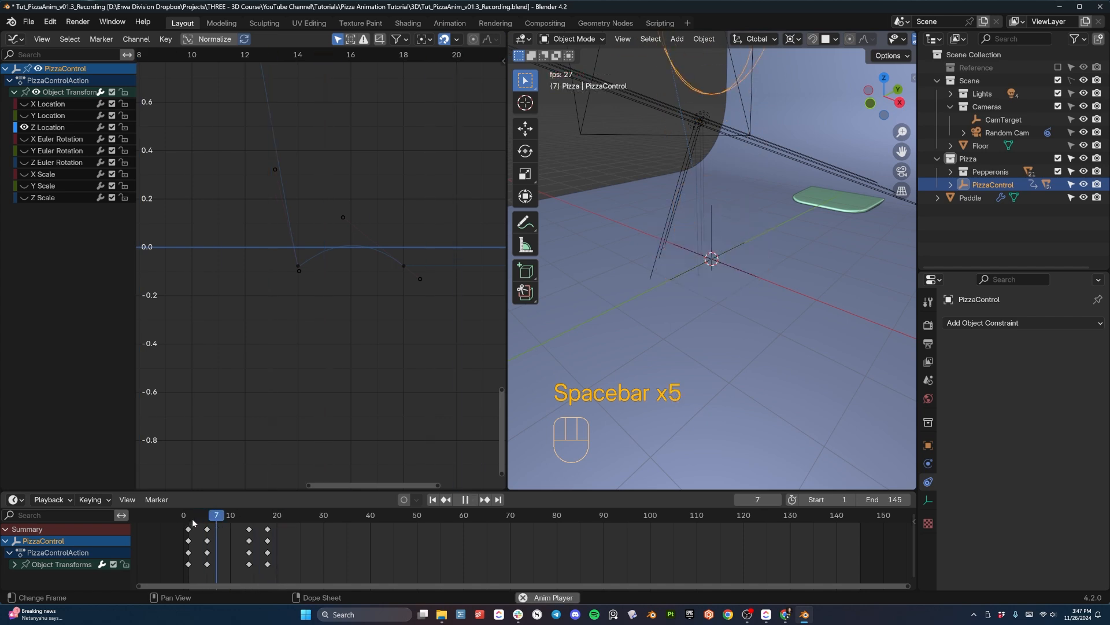
{"action": "key", "text": "space"}
{"action": "key", "text": "space"}
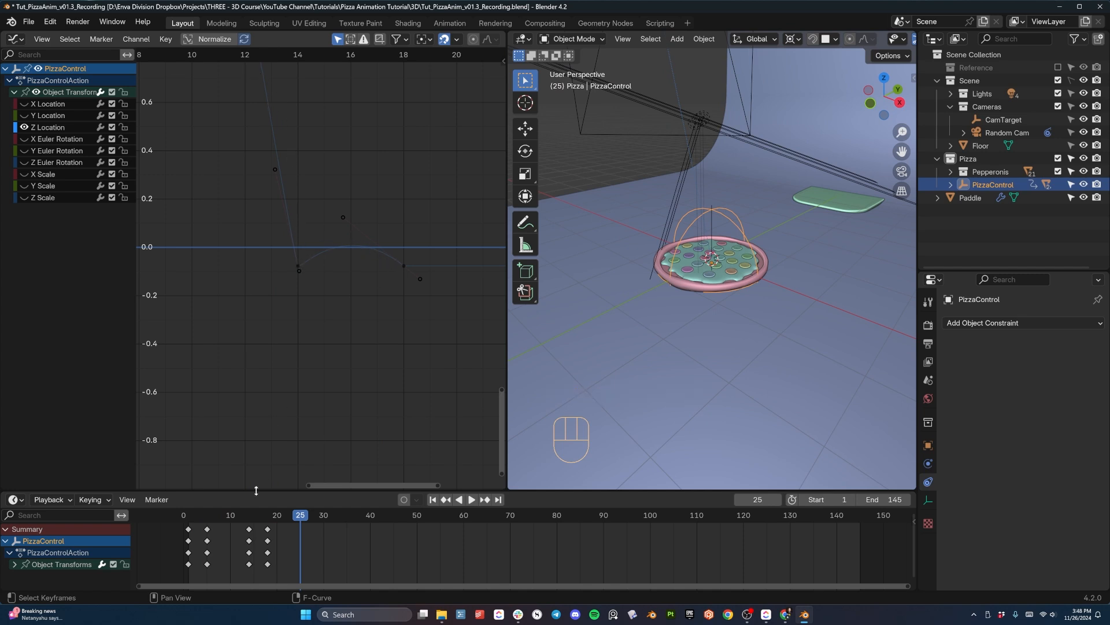
{"action": "key", "text": "space"}
{"action": "key", "text": "space"}
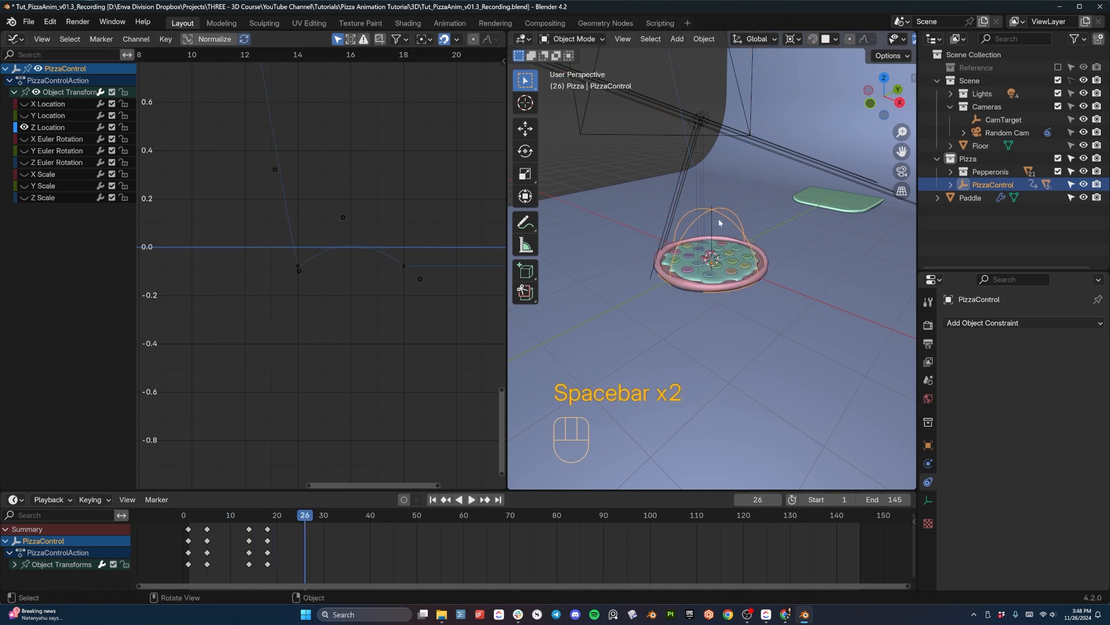
{"action": "key", "text": "space"}
{"action": "key", "text": "space"}
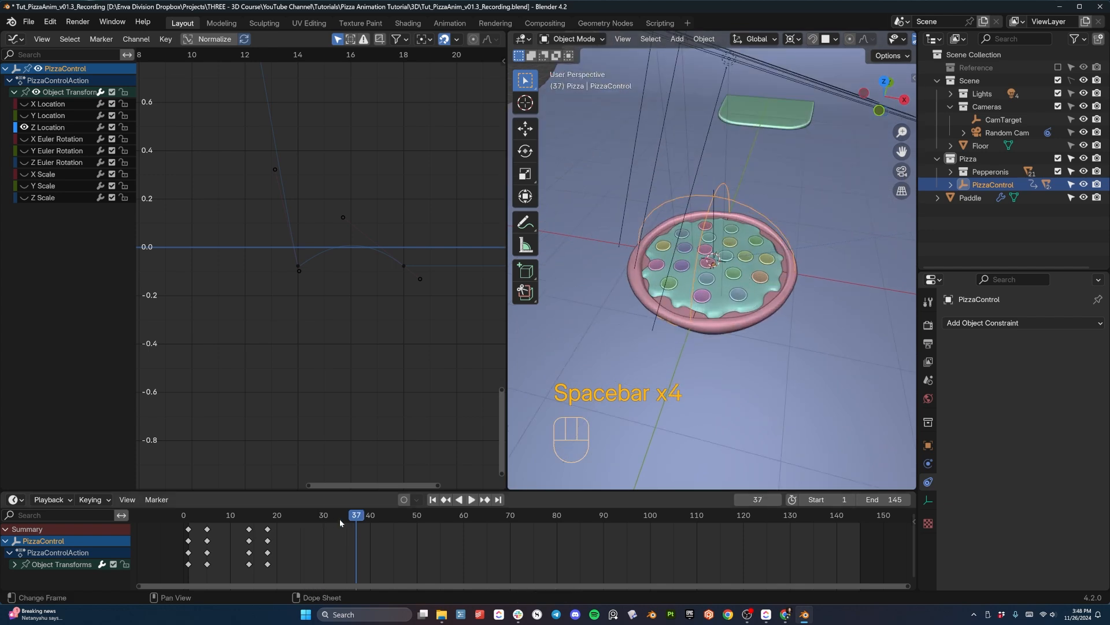
{"action": "key", "text": "space"}
{"action": "key", "text": "space"}
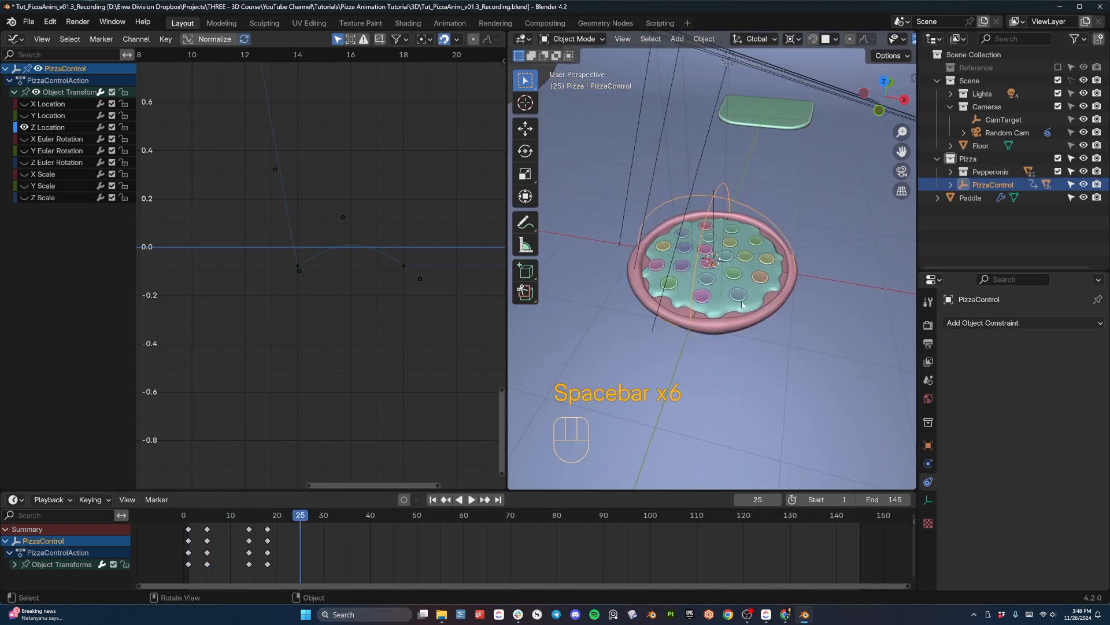
{"action": "key", "text": "space"}
{"action": "key", "text": "space"}
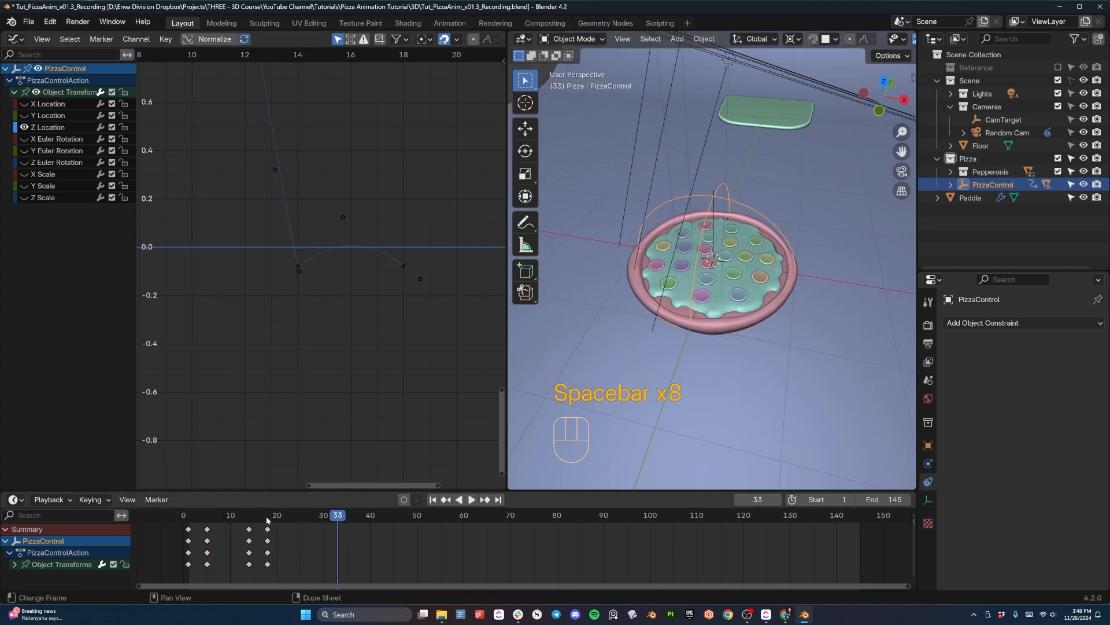
- Set the current frame to 23 and select all objects in the Pepperonis collection
{"action": "left_click", "coordinate": [218, 516]}
{"action": "mouse_move", "coordinate": [223, 517]}
{"action": "left_mouse_down"}
{"action": "mouse_move", "coordinate": [273, 524]}
{"action": "mouse_move", "coordinate": [235, 519]}
{"action": "left_mouse_up"}
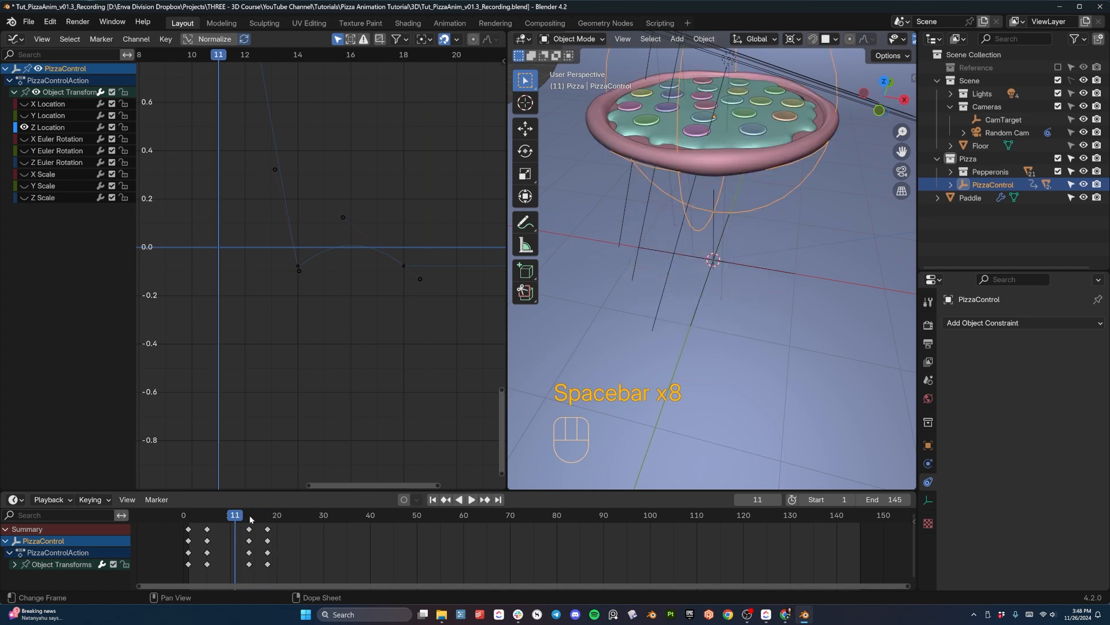
{"action": "key", "text": "space"}
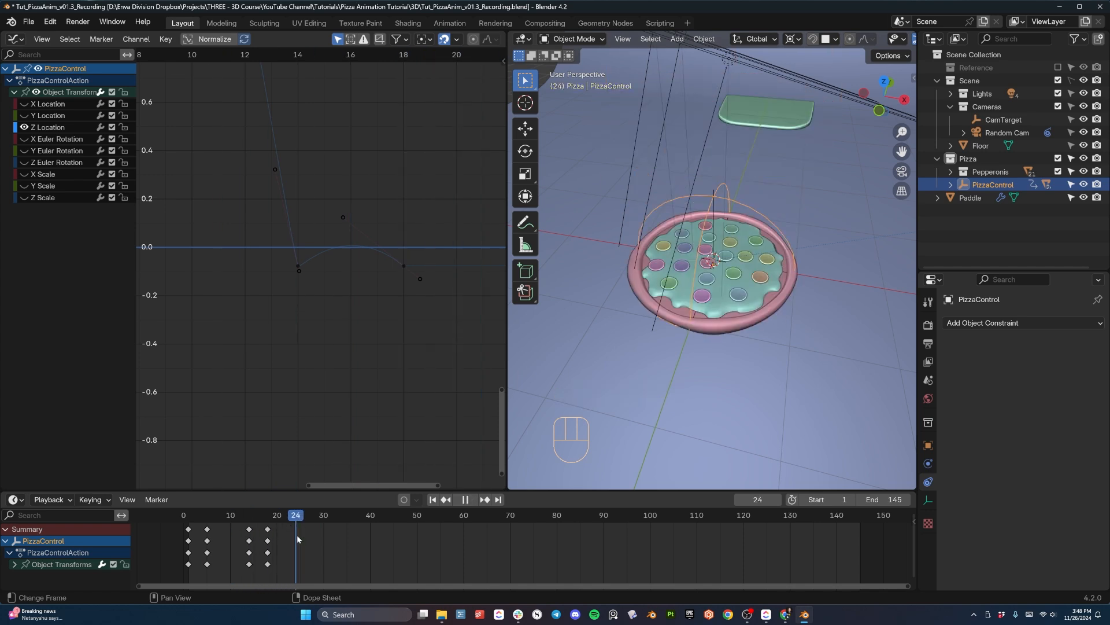
{"action": "left_click_drag", "start_coordinate": [296, 534], "coordinate": [293, 534]}
{"action": "middle_click_drag", "start_coordinate": [631, 317], "coordinate": [557, 285]}
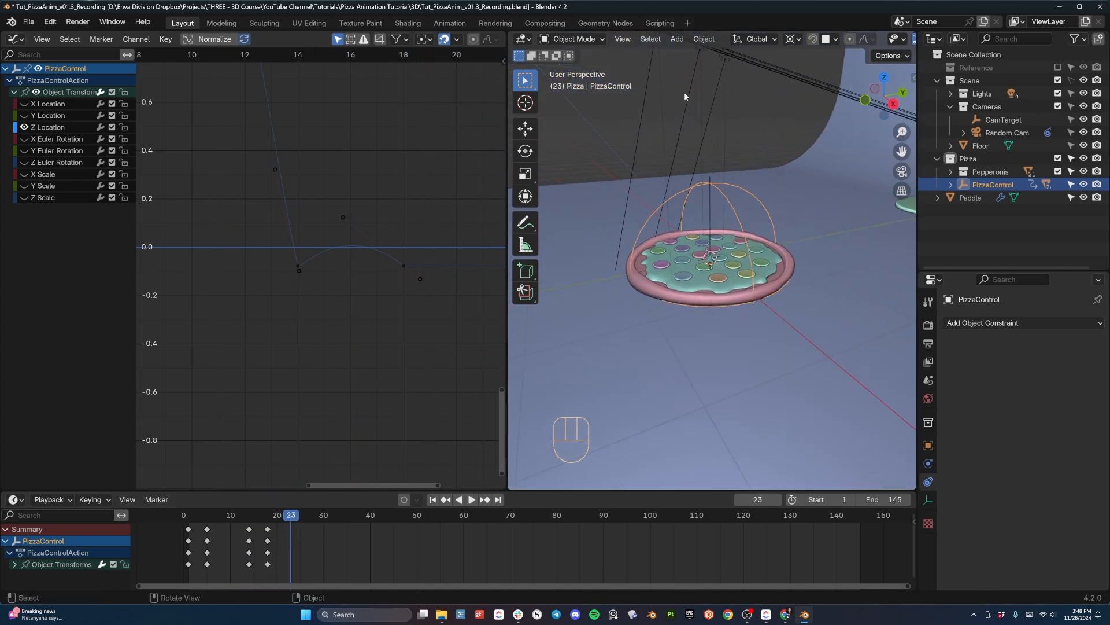
{"action": "left_click", "coordinate": [989, 172]}
{"action": "right_click", "coordinate": [985, 174]}
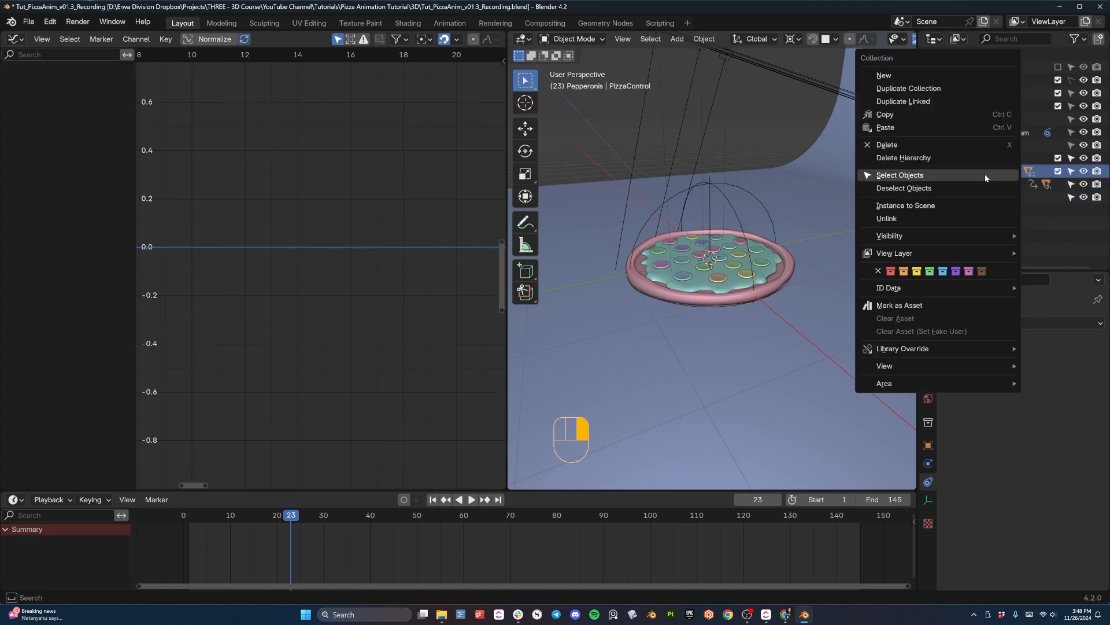
{"action": "left_click", "coordinate": [943, 174]}
{"action": "scroll", "coordinate": [705, 285], "scroll_direction": "down", "scroll_amount": 2}
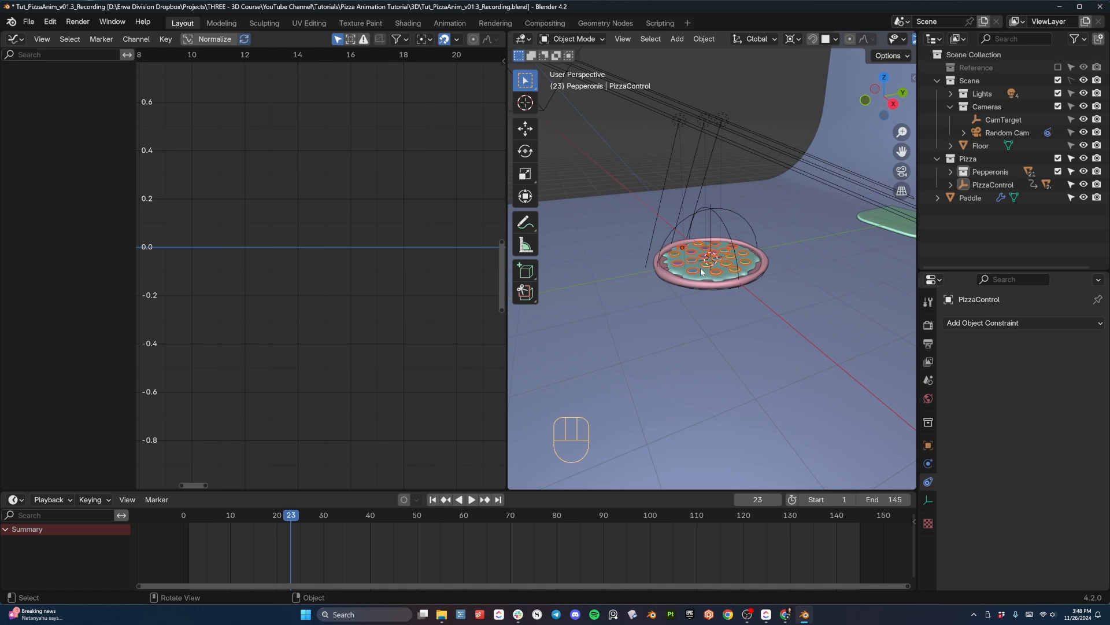
- Insert a keyframe for the pepperonis at their resting position and shift it to frame 30
{"action": "key", "text": "g"}
{"action": "key", "text": "z"}
{"action": "left_click", "coordinate": [702, 268]}
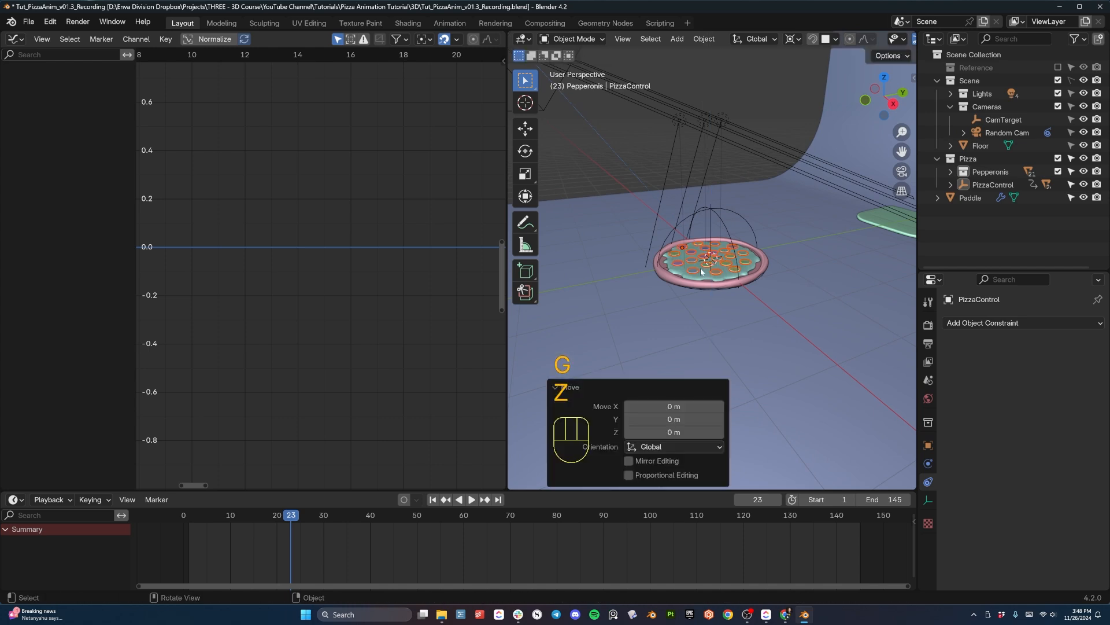
{"action": "key", "text": "i"}
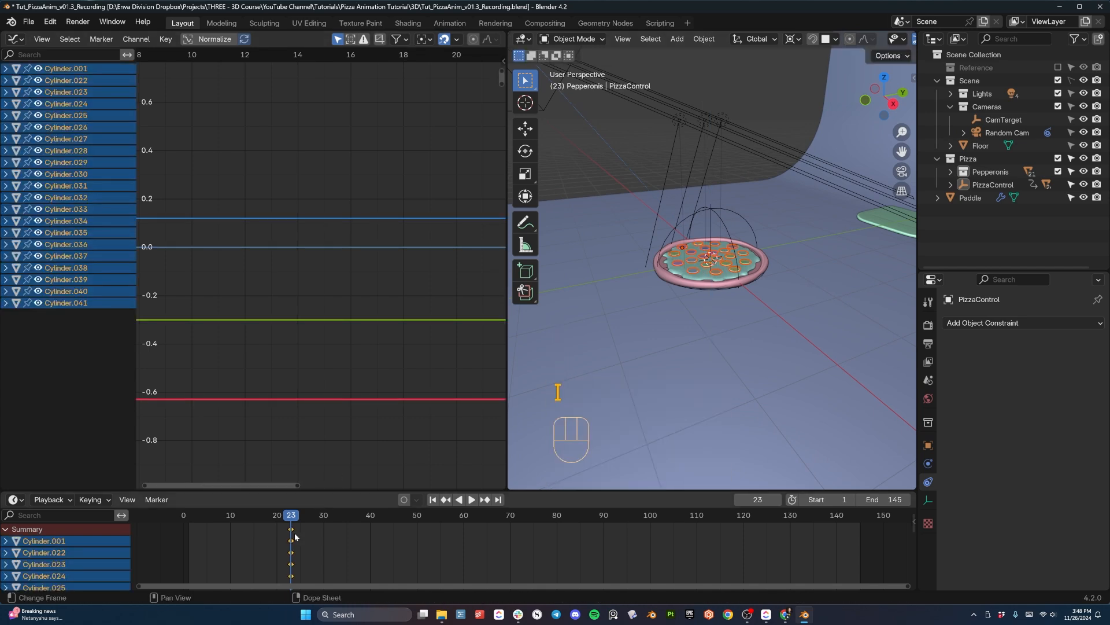
{"action": "key", "text": "g"}
{"action": "left_click", "coordinate": [323, 535]}
- At frame 25, raise the pepperonis along Z high above the pizza, insert a keyframe, and replay the animation from near the start
{"action": "left_click_drag", "start_coordinate": [277, 514], "coordinate": [297, 532]}
{"action": "key", "text": "g"}
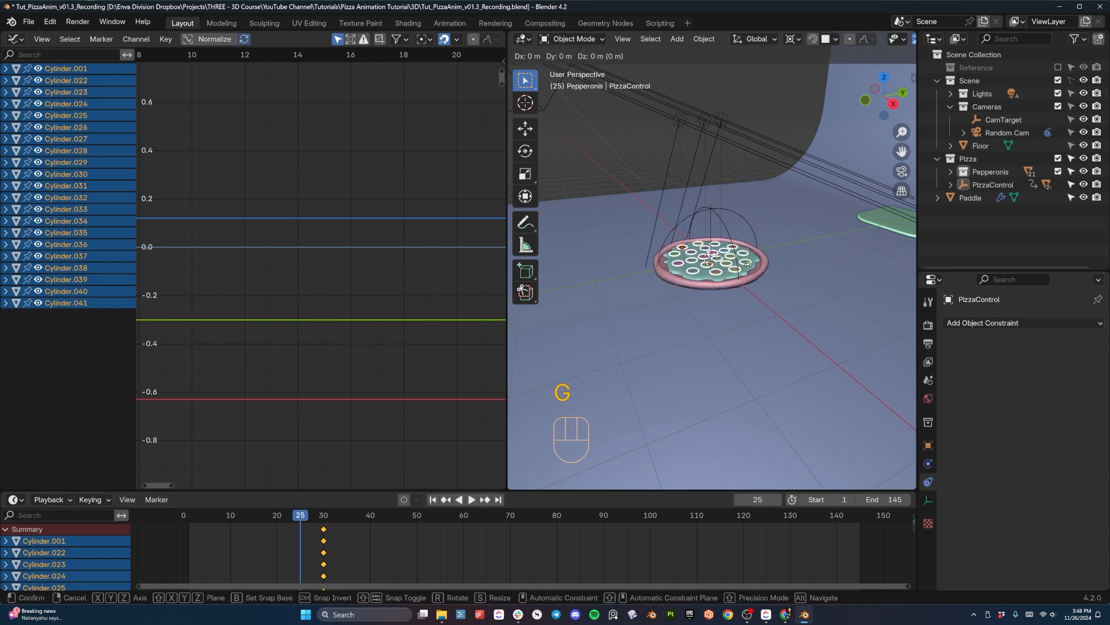
{"action": "key", "text": "z"}
{"action": "left_click", "coordinate": [749, 91]}
{"action": "key", "text": "i"}
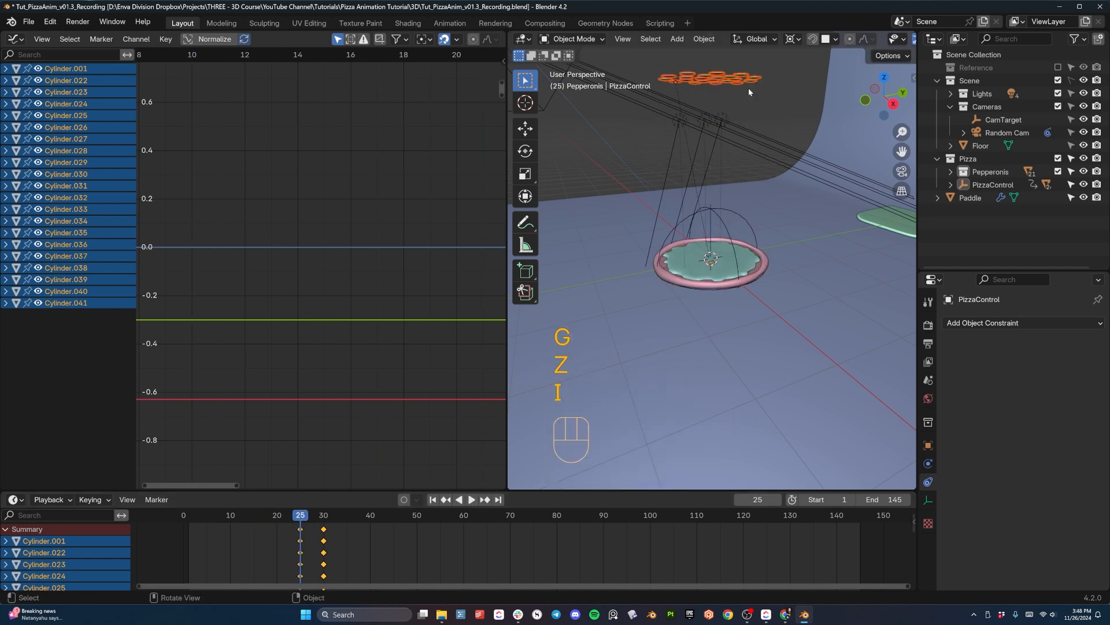
{"action": "left_click_drag", "start_coordinate": [300, 523], "coordinate": [191, 526]}
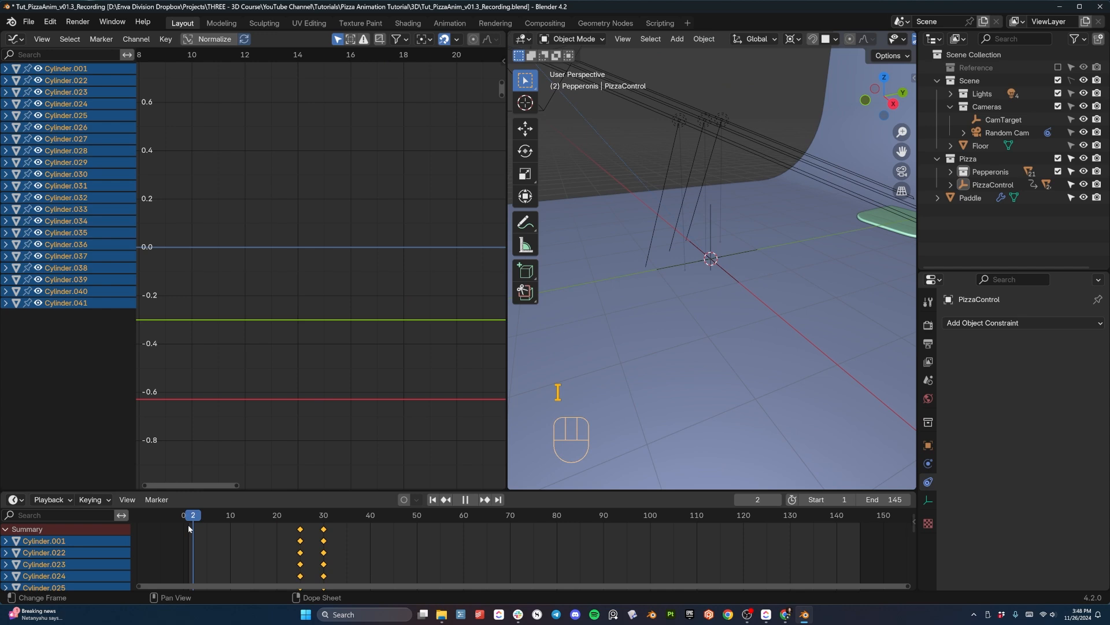
{"action": "key", "text": "space"}
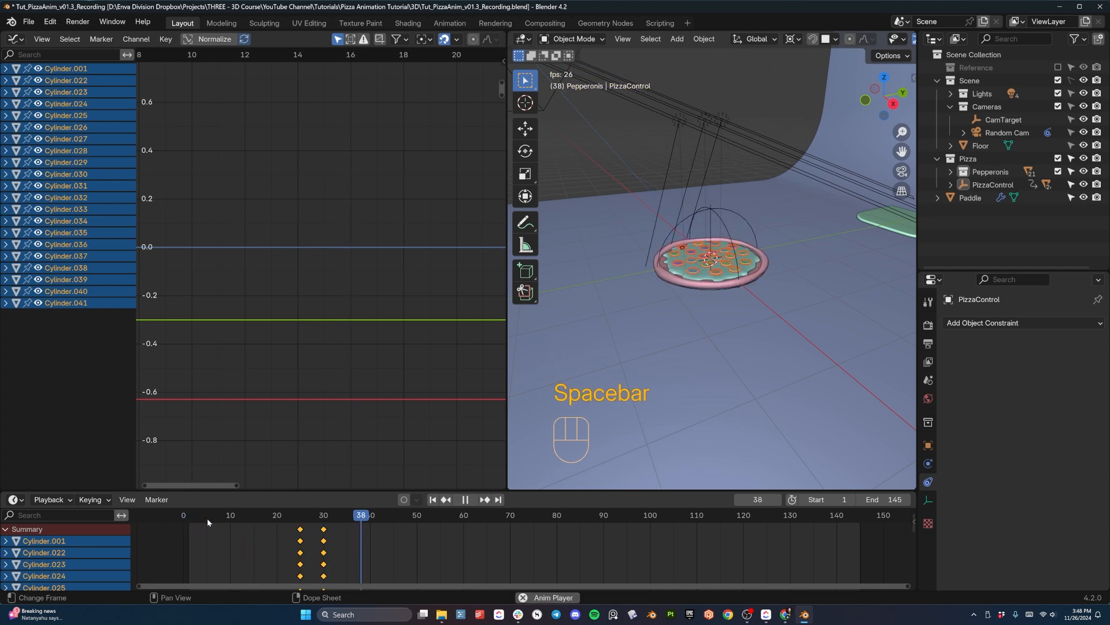
- Stop the playback and move the pepperonis' landing keyframes to frame 33
{"action": "key", "text": "space"}
{"action": "key", "text": "g"}
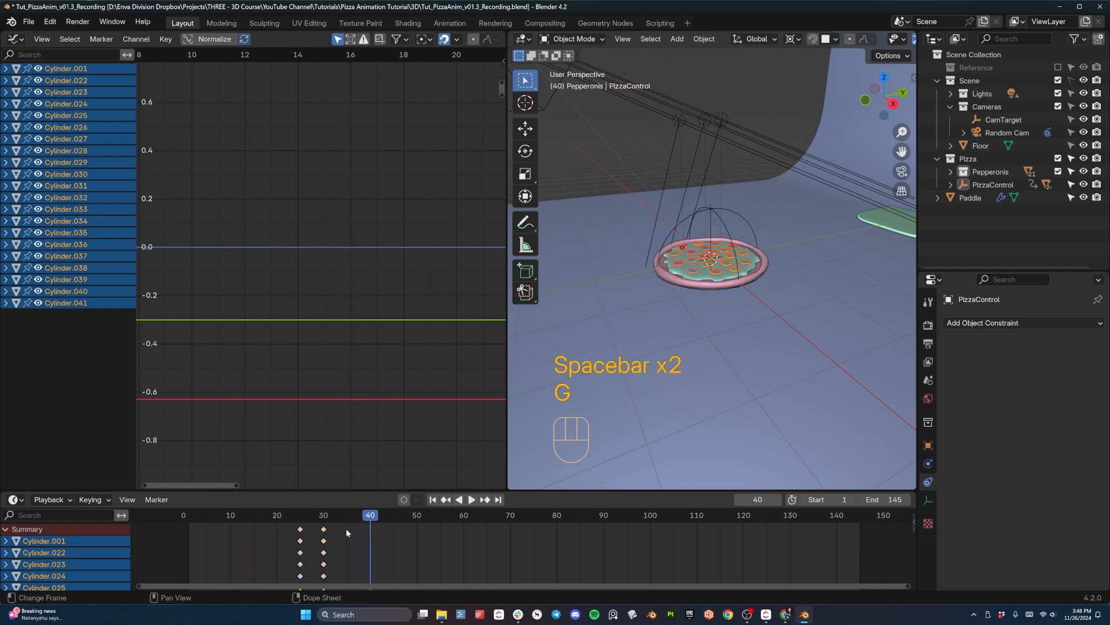
{"action": "key", "text": "g"}
{"action": "left_click", "coordinate": [339, 528]}
{"action": "key", "text": "space"}
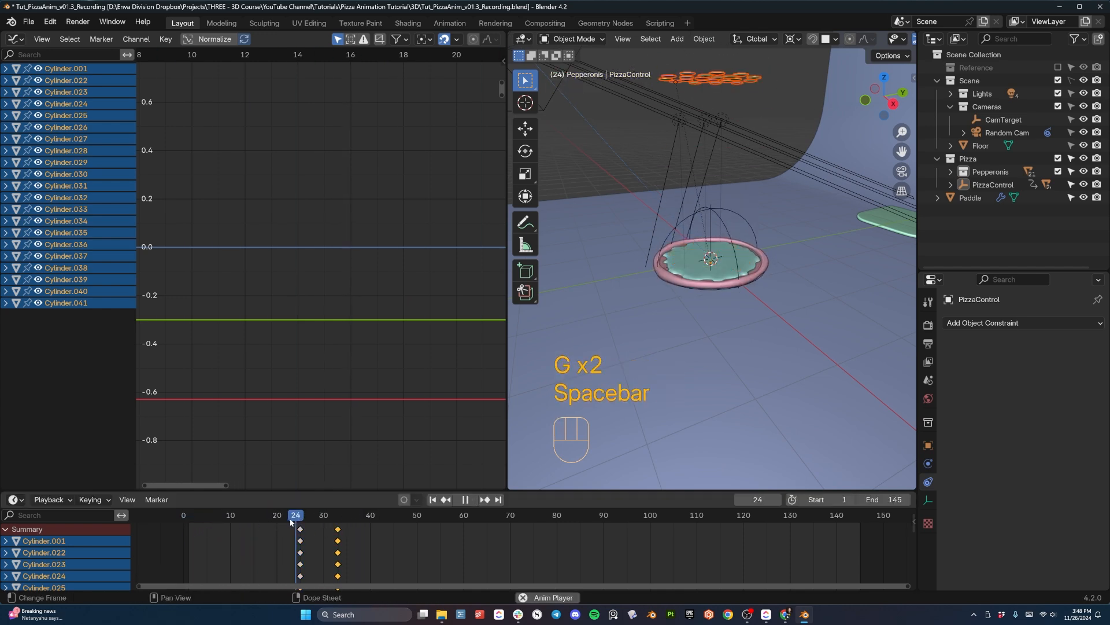
- Replay the pepperoni fall repeatedly from around frame 24 and examine its speed and landing from a closer viewing angle
{"action": "key", "text": "space"}
{"action": "left_click", "coordinate": [291, 519]}
{"action": "key", "text": "space"}
{"action": "key", "text": "space"}
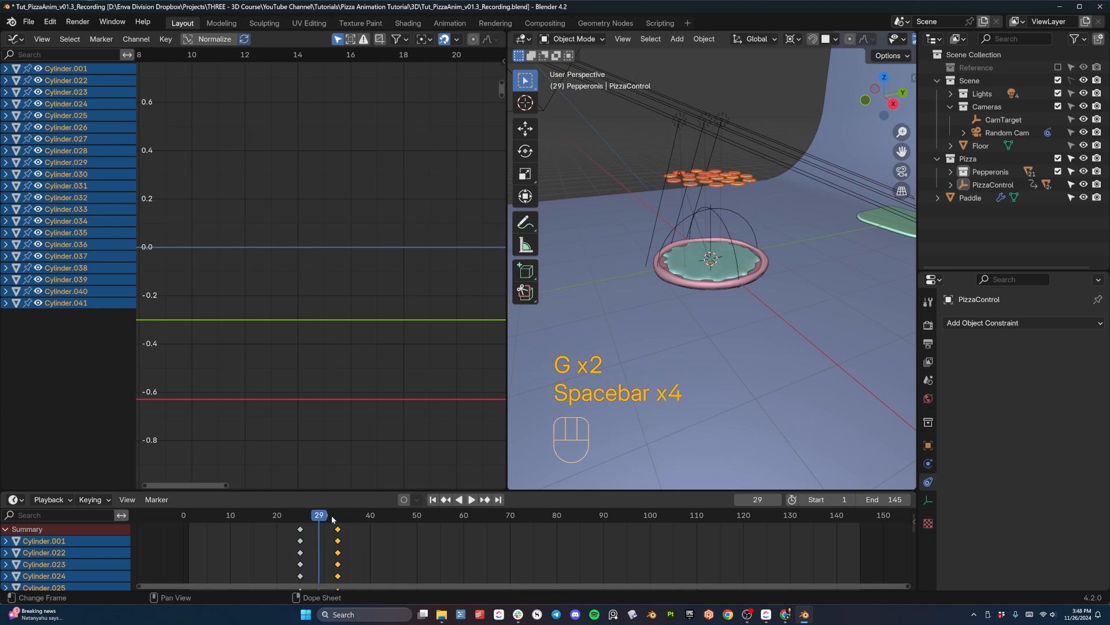
{"action": "scroll", "coordinate": [718, 315], "scroll_direction": "up", "scroll_amount": 4}
{"action": "middle_click_drag", "start_coordinate": [719, 314], "coordinate": [755, 293]}
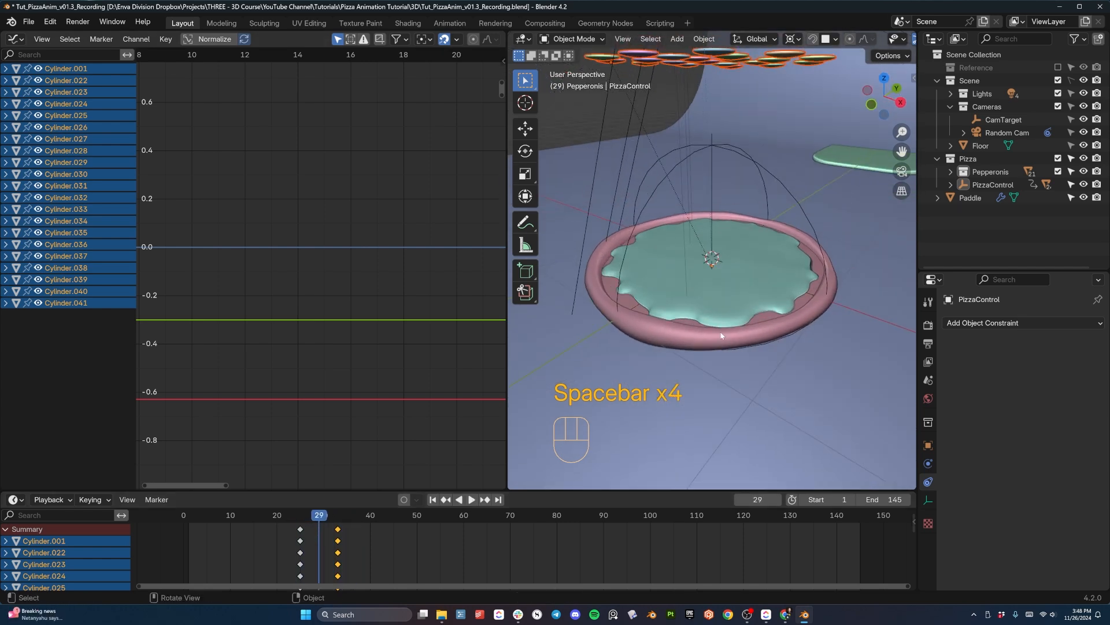
{"action": "left_click", "coordinate": [294, 515]}
{"action": "key", "text": "space"}
{"action": "key", "text": "space"}
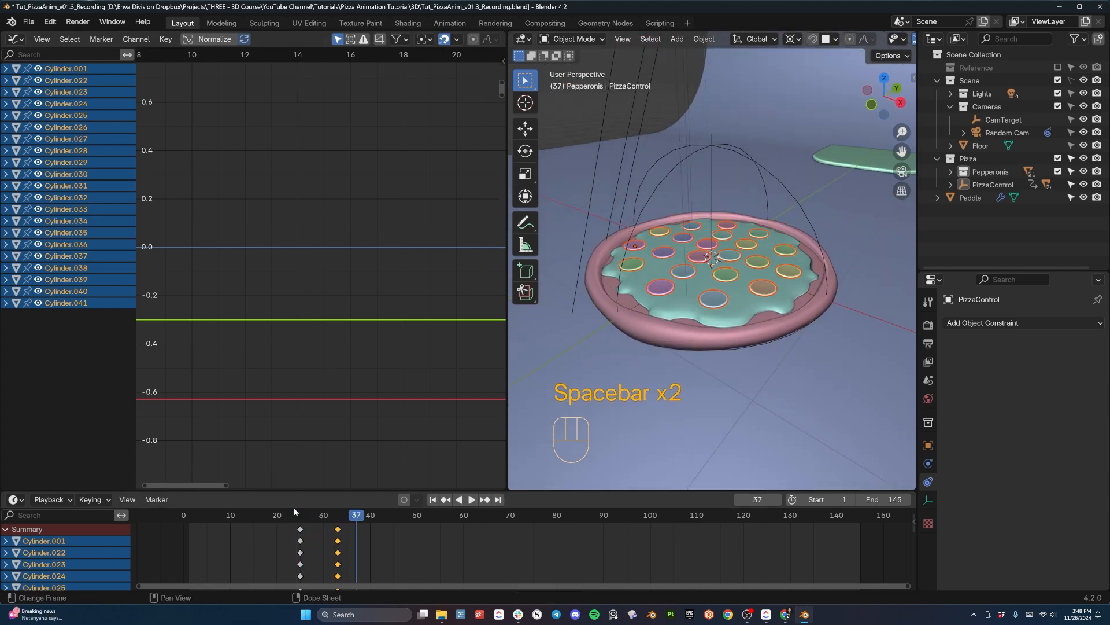
{"action": "left_click", "coordinate": [293, 524]}
{"action": "key", "text": "space"}
{"action": "key", "text": "space"}
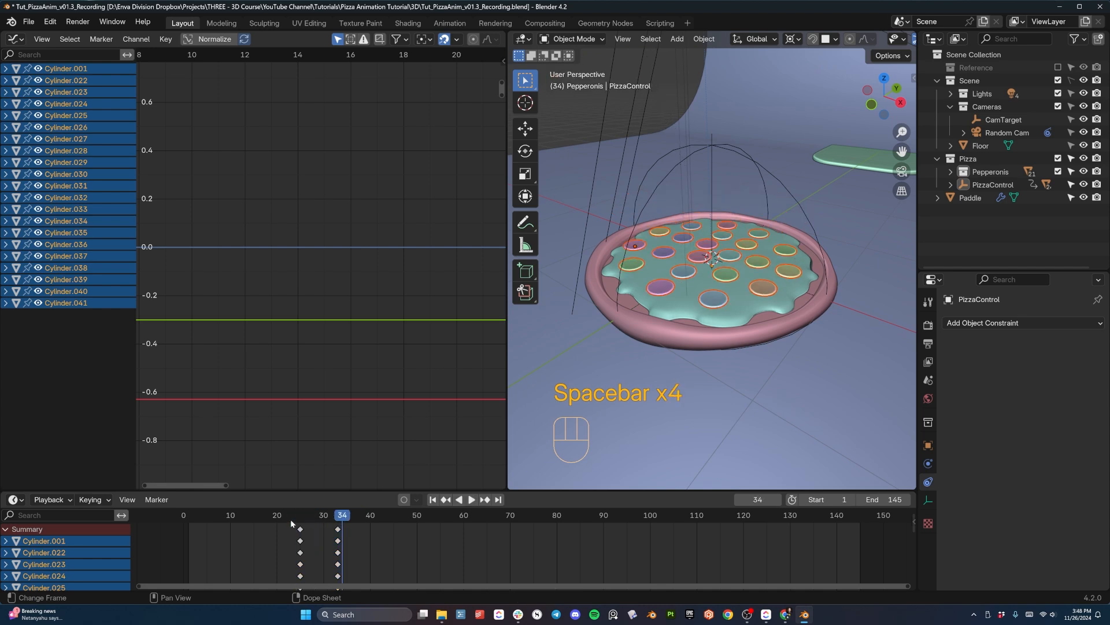
{"action": "key", "text": "space"}
{"action": "left_click", "coordinate": [291, 519]}
{"action": "key", "text": "space"}
- Set the interpolation of all pepperoni keyframes to Linear and replay the fall
{"action": "left_click_drag", "start_coordinate": [337, 520], "coordinate": [339, 527]}
{"action": "left_click", "coordinate": [339, 528]}
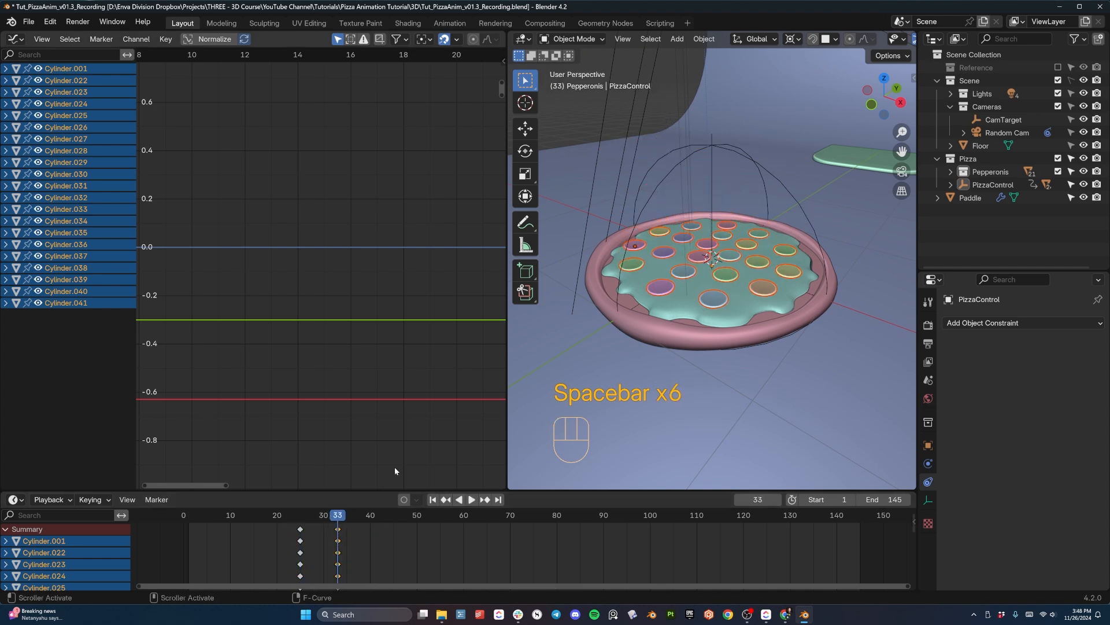
{"action": "right_click", "coordinate": [337, 530]}
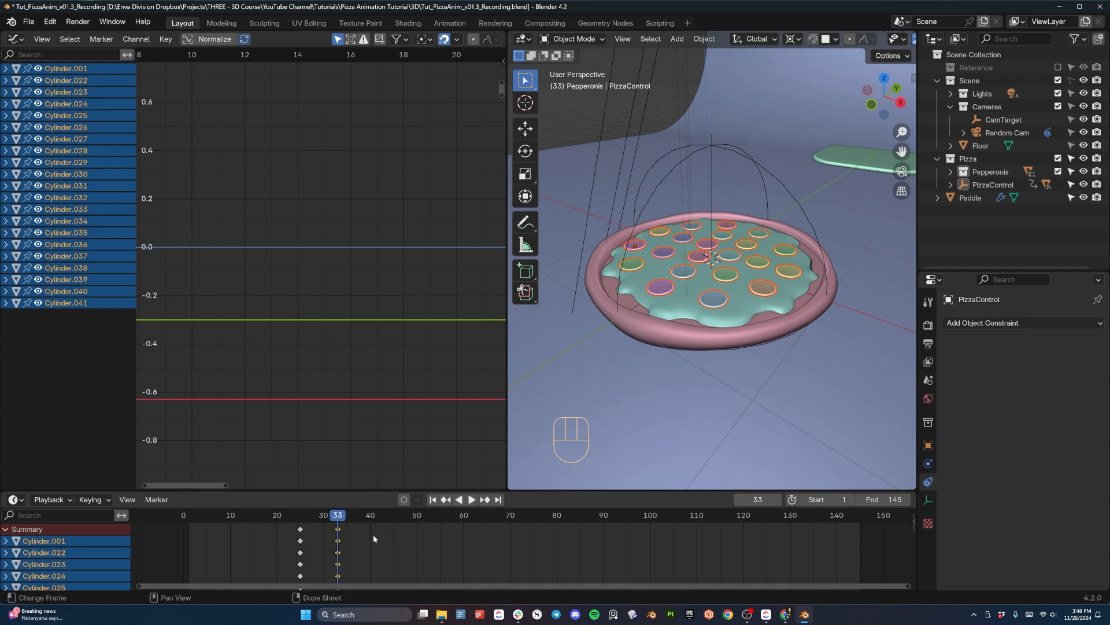
{"action": "key", "text": "a"}
{"action": "right_click", "coordinate": [366, 532]}
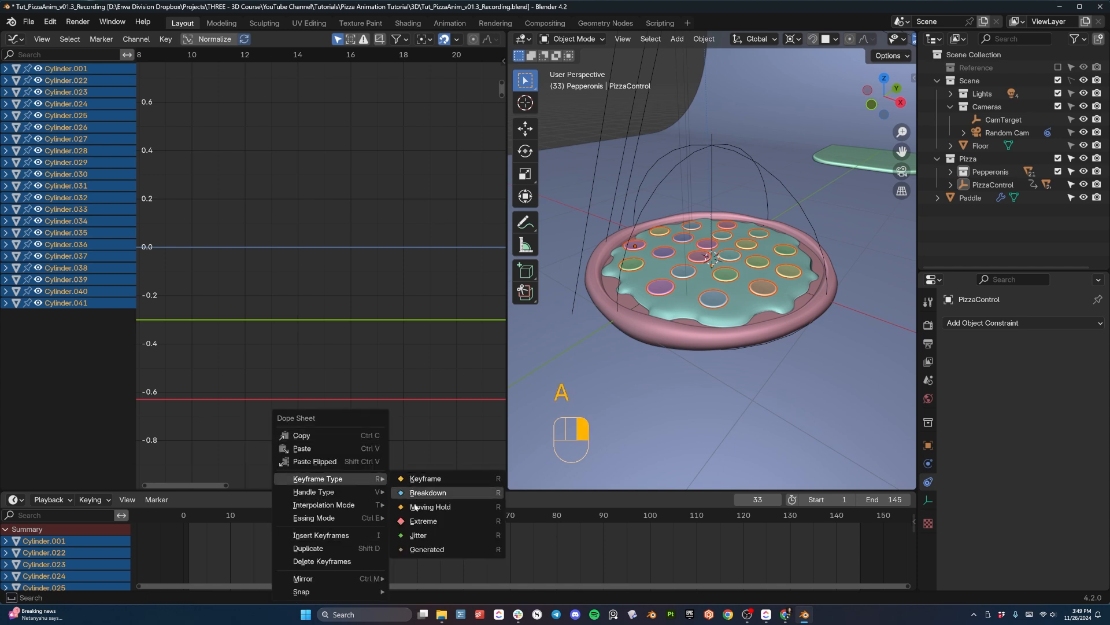
{"action": "mouse_move", "coordinate": [342, 506]}
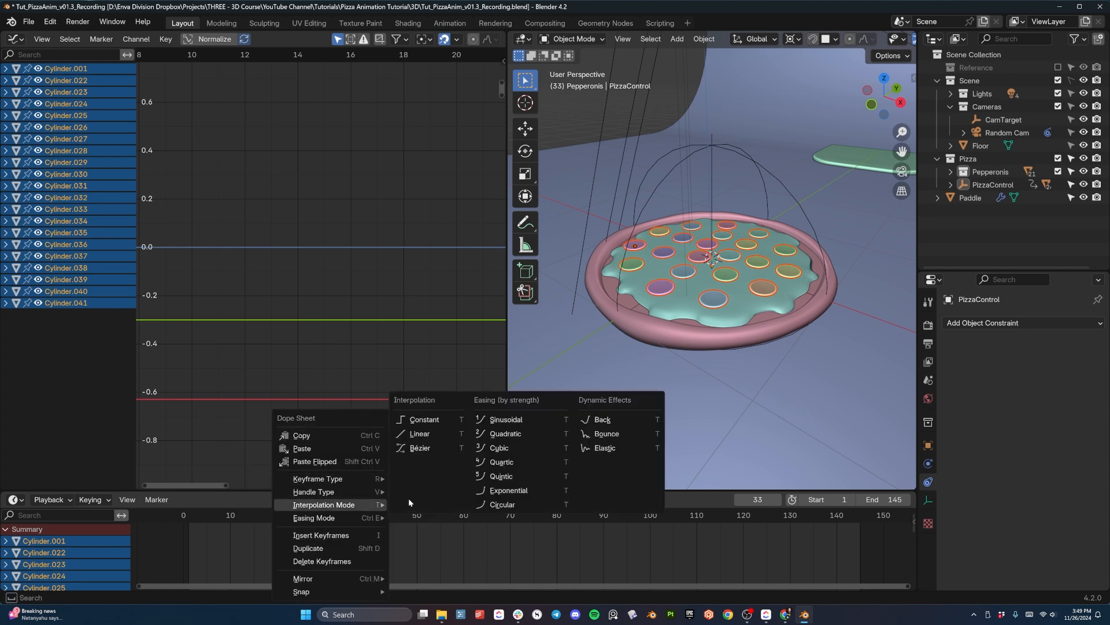
{"action": "left_click", "coordinate": [432, 436]}
{"action": "left_click", "coordinate": [296, 528]}
{"action": "key", "text": "space"}
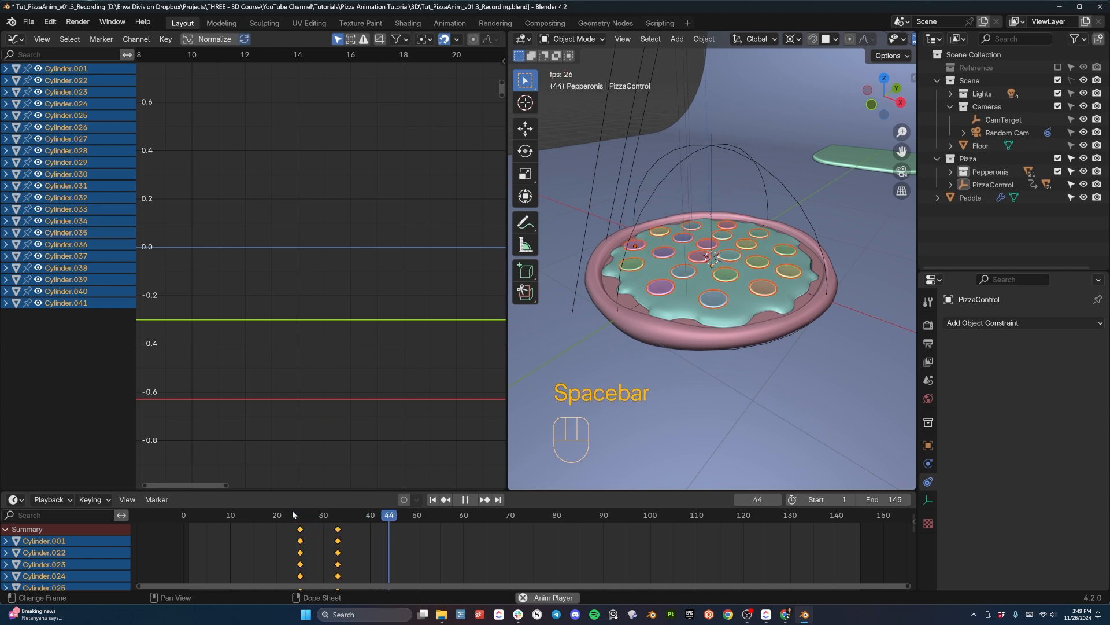
{"action": "key", "text": "space"}
{"action": "left_click", "coordinate": [289, 528]}
{"action": "key", "text": "space"}
{"action": "key", "text": "space"}
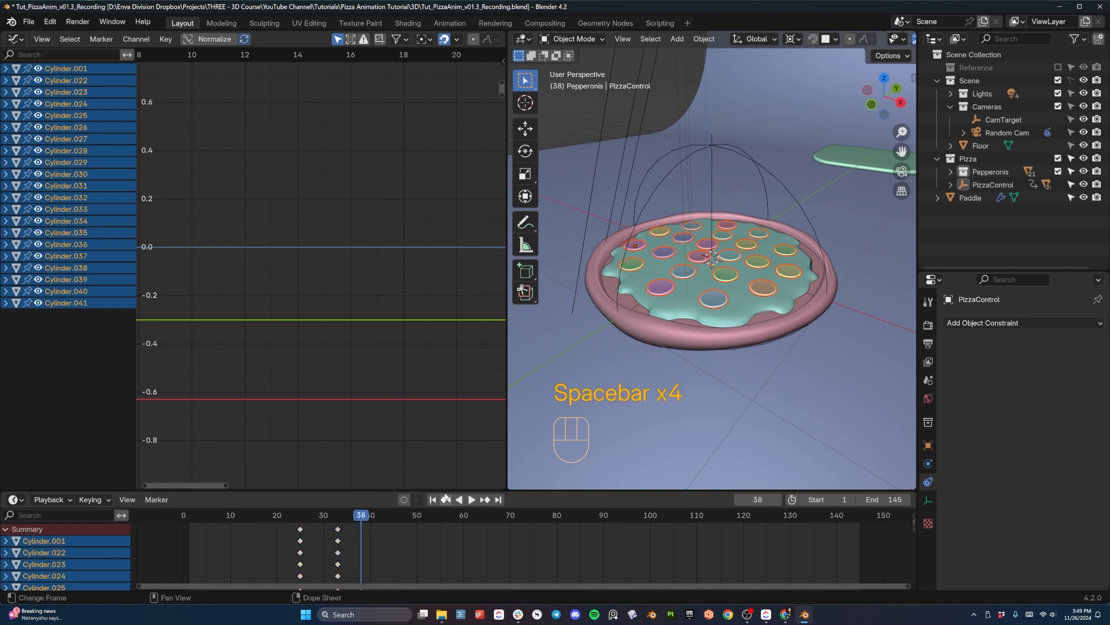
- At frame 22, select the central pepperoni Cylinder.040, spread its two keyframes farther apart and shift them in time
{"action": "middle_click_drag", "start_coordinate": [638, 368], "coordinate": [683, 261]}
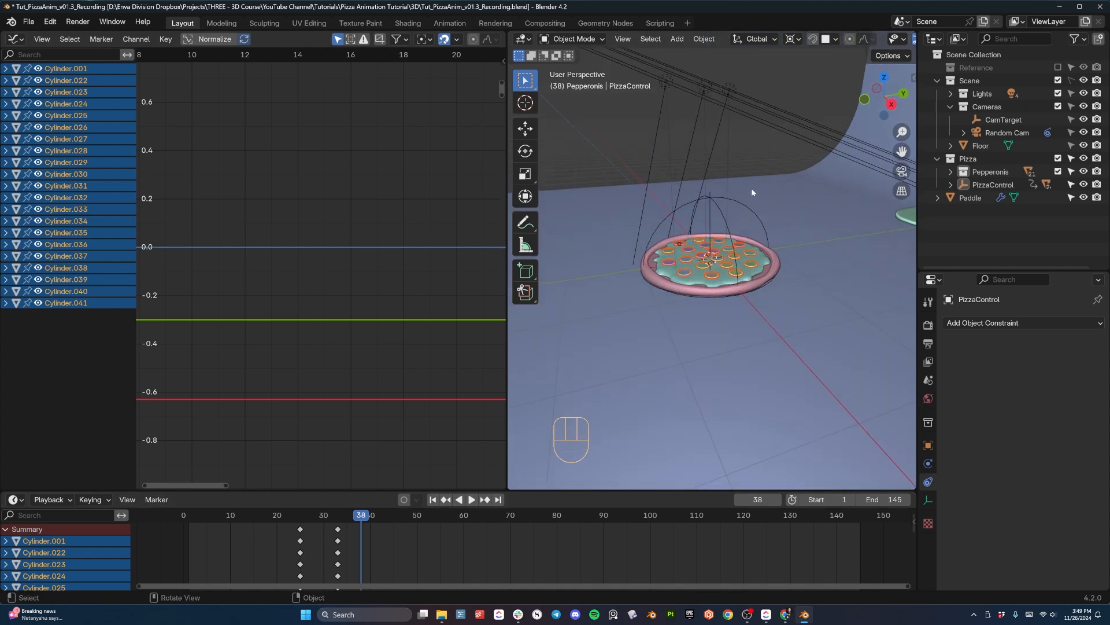
{"action": "left_click_drag", "start_coordinate": [308, 515], "coordinate": [287, 516]}
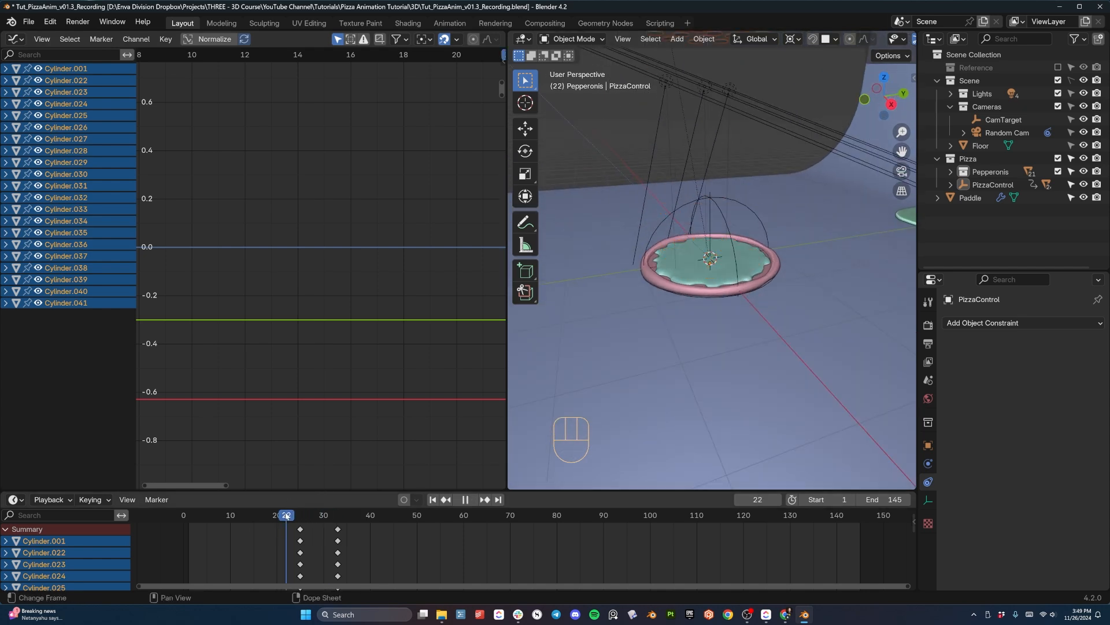
{"action": "scroll", "coordinate": [810, 185], "scroll_direction": "down", "scroll_amount": 3}
{"action": "left_click", "coordinate": [716, 230]}
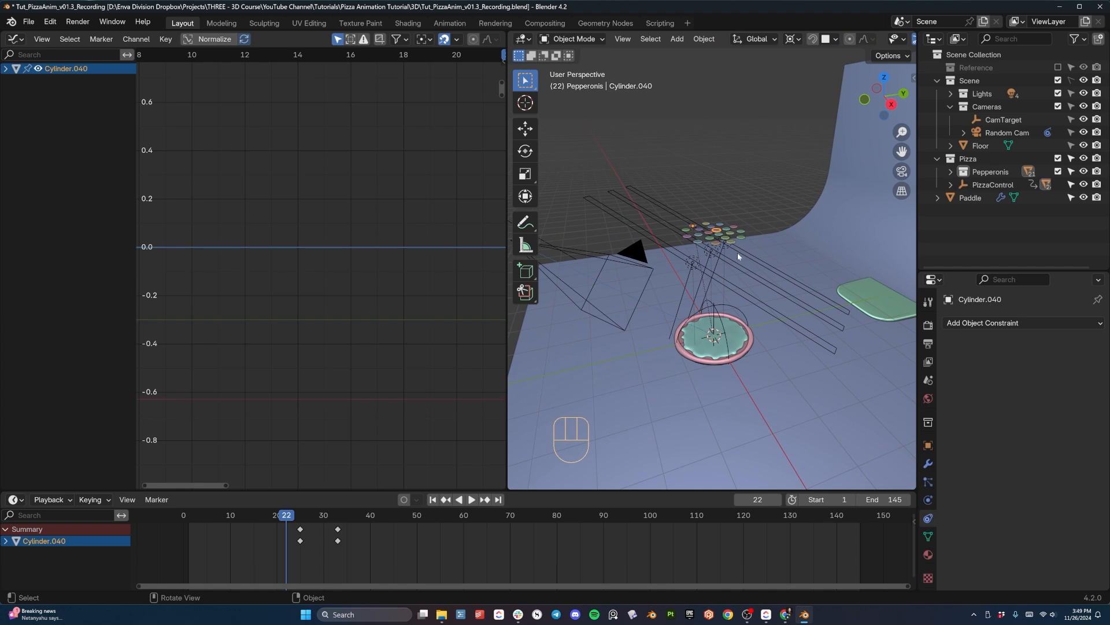
{"action": "scroll", "coordinate": [736, 251], "scroll_direction": "up", "scroll_amount": 4}
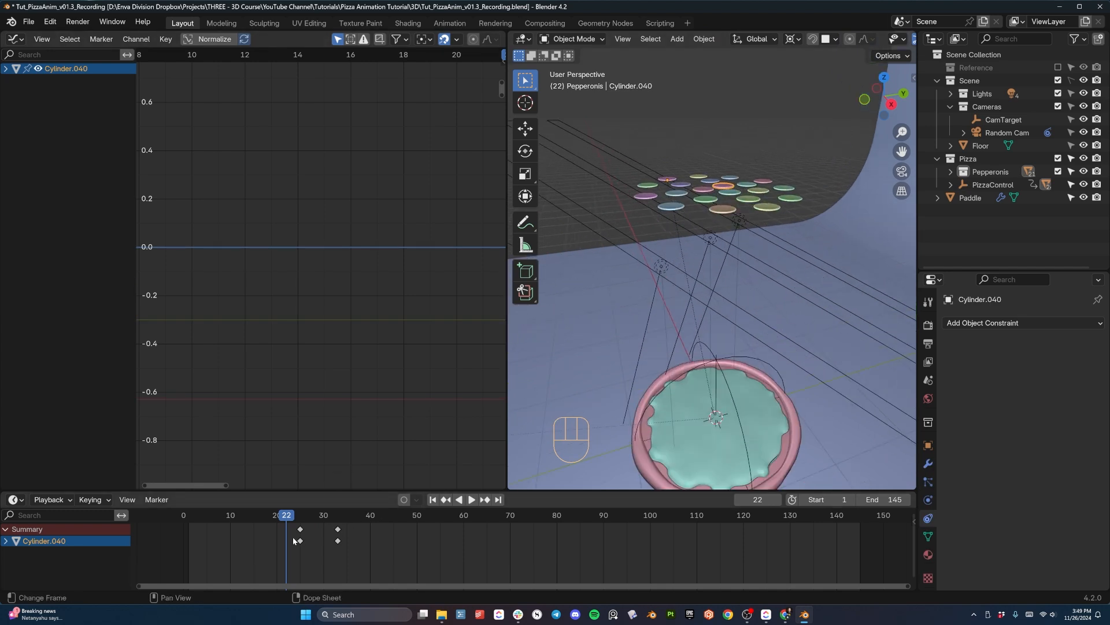
{"action": "left_click_drag", "start_coordinate": [289, 523], "coordinate": [343, 563]}
{"action": "key", "text": "g"}
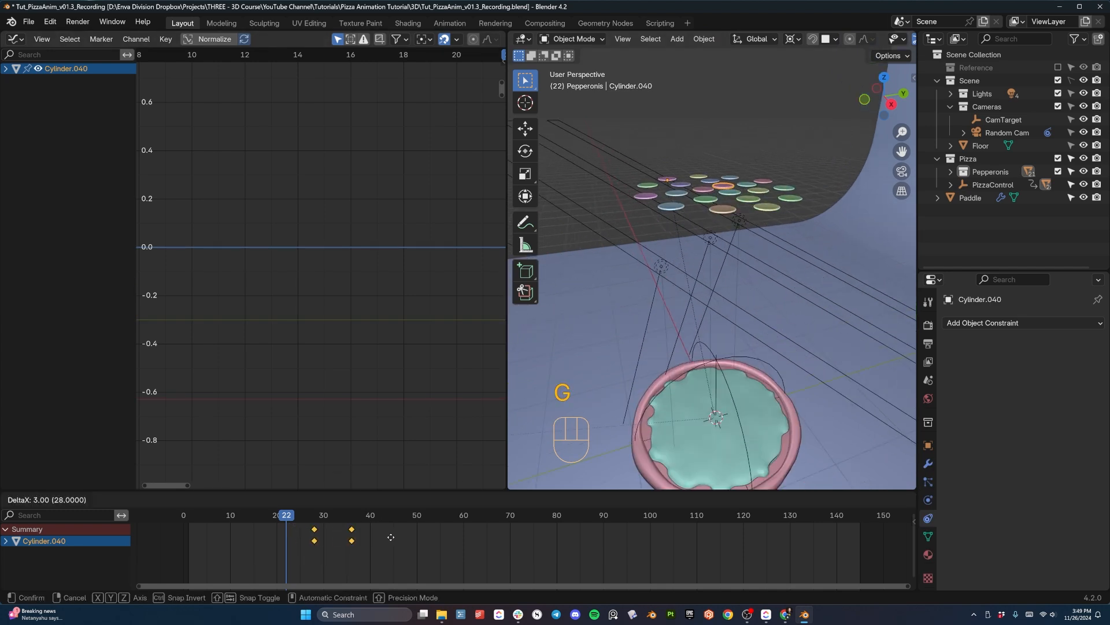
{"action": "left_click", "coordinate": [390, 534]}
{"action": "key", "text": "s"}
{"action": "left_click", "coordinate": [433, 539]}
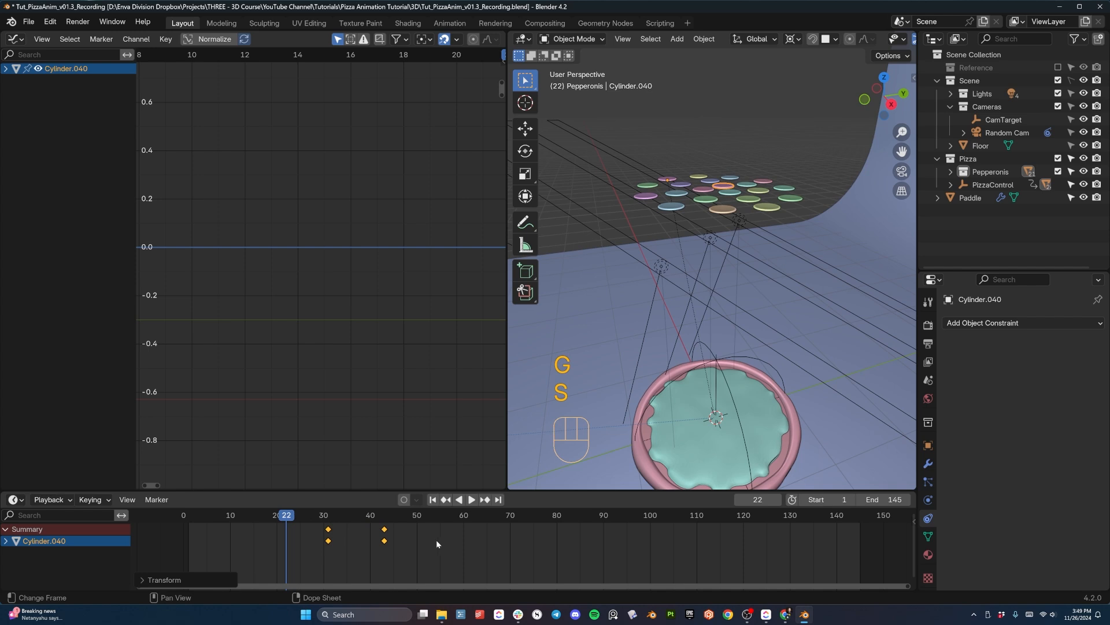
{"action": "key", "text": "g"}
{"action": "left_click", "coordinate": [411, 535]}
- Shift the keyframes of pepperoni Cylinder.028 to frames 23 and 31, and delay both keyframes of Cylinder.030
{"action": "left_click", "coordinate": [723, 211]}
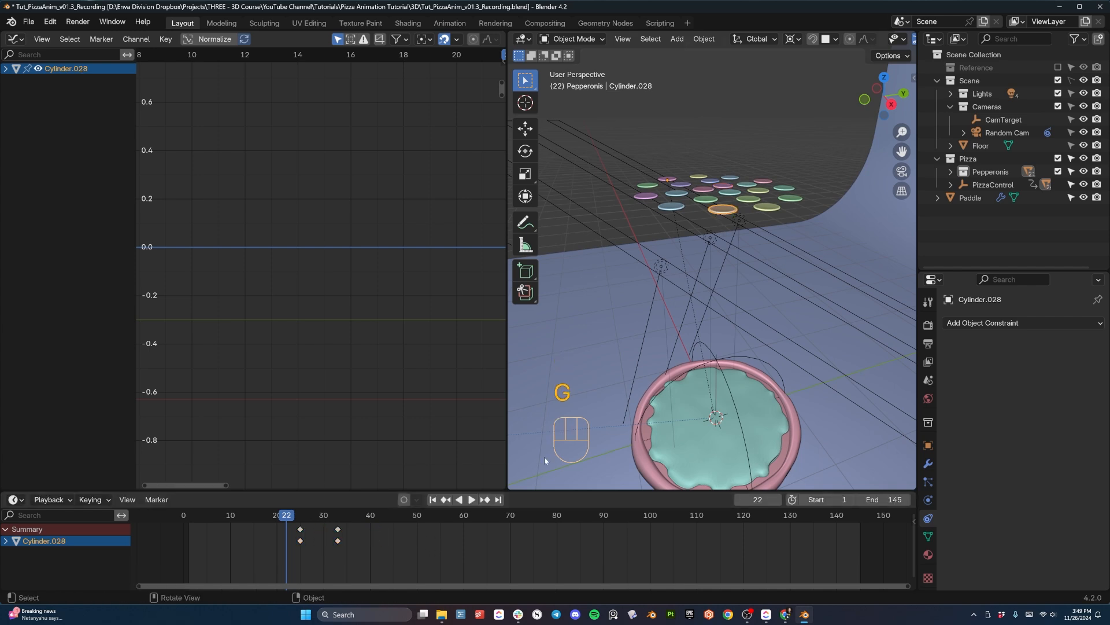
{"action": "left_click_drag", "start_coordinate": [289, 522], "coordinate": [343, 552]}
{"action": "key", "text": "g"}
{"action": "left_click", "coordinate": [358, 559]}
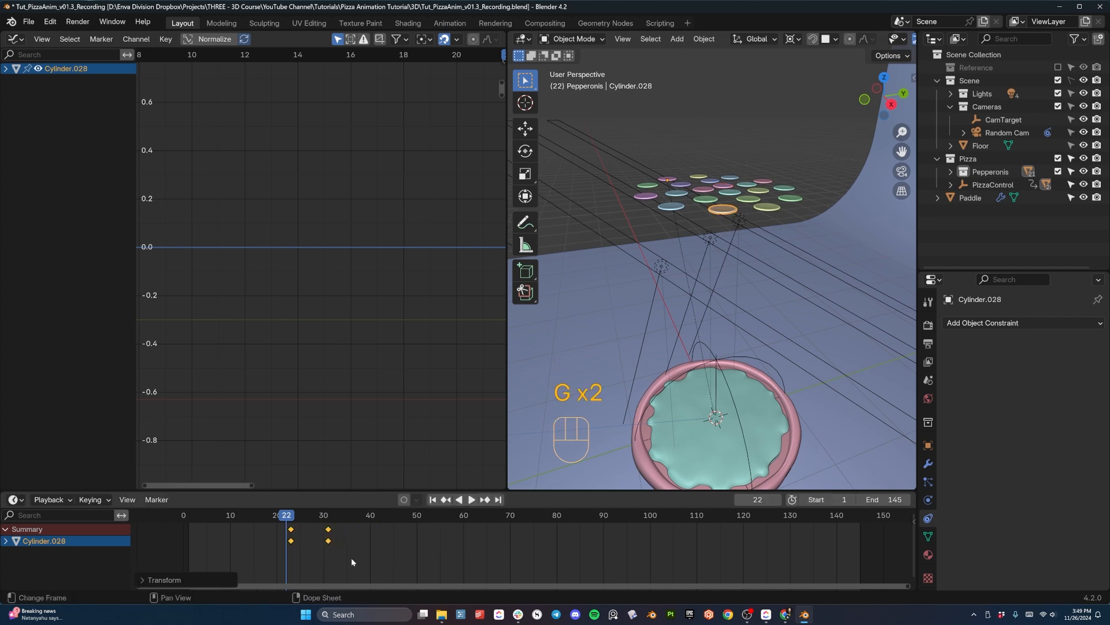
{"action": "left_click", "coordinate": [636, 199]}
{"action": "key", "text": "a"}
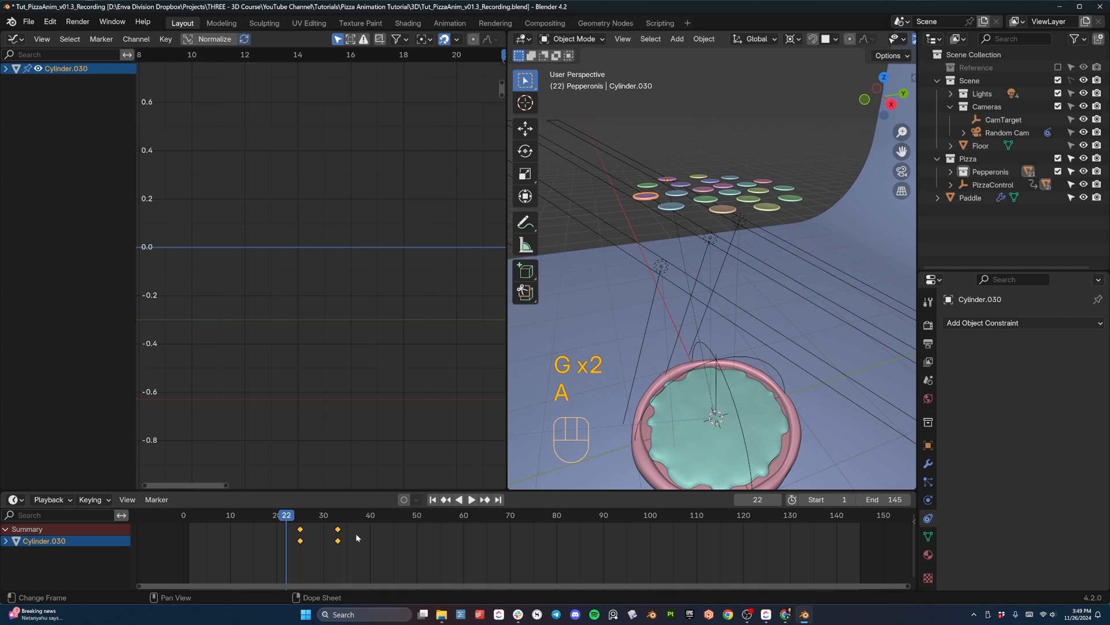
{"action": "key", "text": "g"}
{"action": "left_click", "coordinate": [384, 535]}
- Retime pepperoni Cylinder.029 so its fall starts at frame 28 and lands at frame 40
{"action": "left_click", "coordinate": [666, 210]}
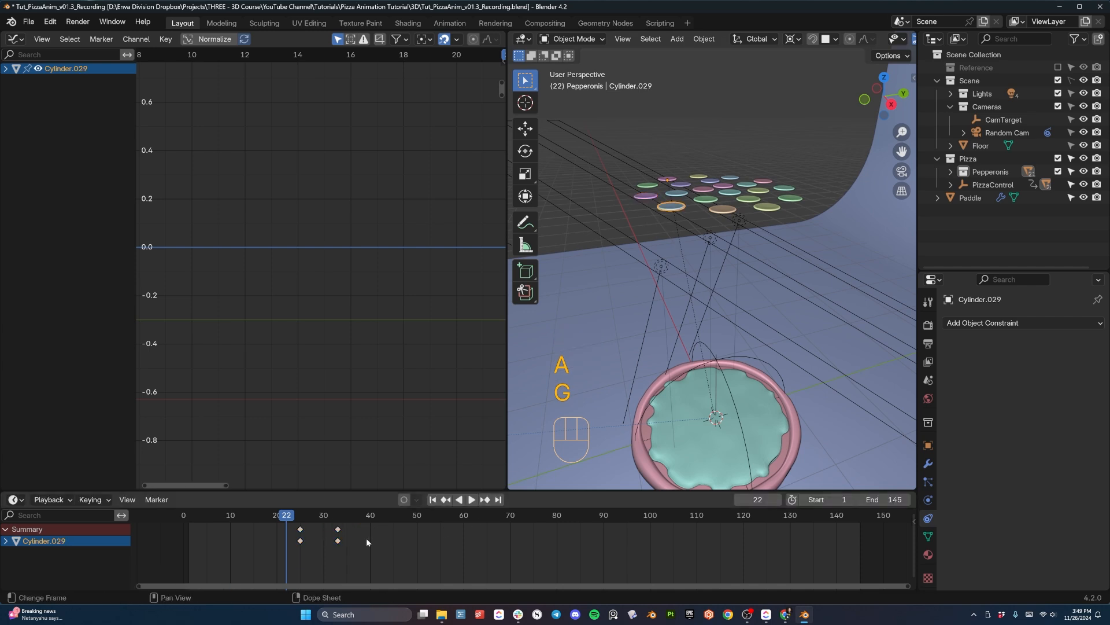
{"action": "key", "text": "a"}
{"action": "key", "text": "g"}
{"action": "left_click", "coordinate": [370, 537]}
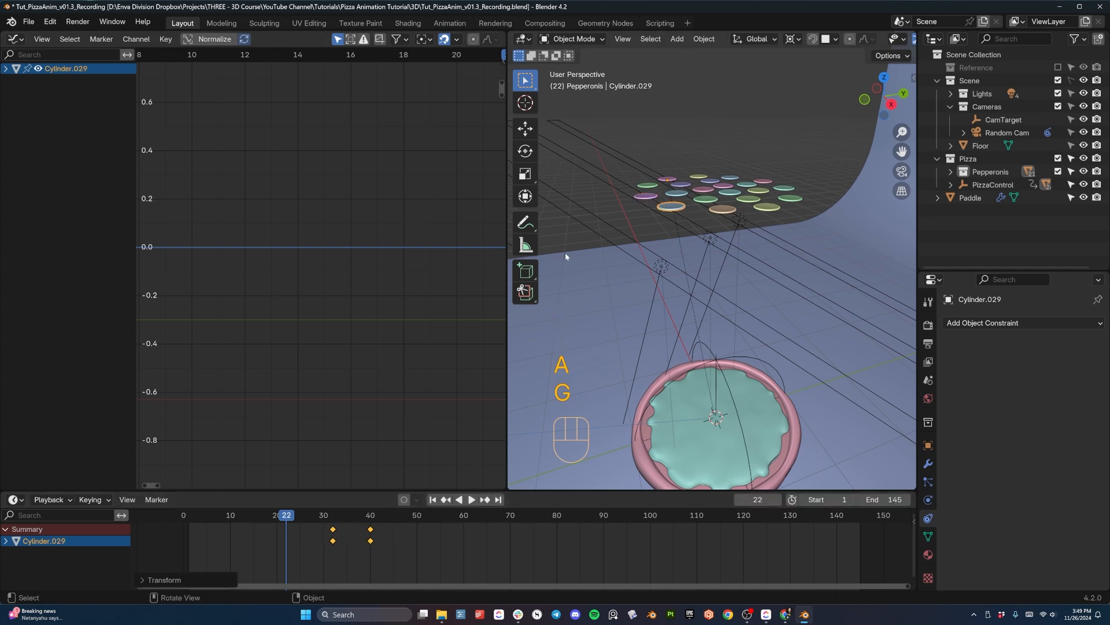
{"action": "left_click", "coordinate": [329, 533]}
{"action": "key", "text": "g"}
- Select the green pepperoni at the outer edge behind Cylinder.030 and move its landing keyframe later
{"action": "key", "text": "g"}
{"action": "left_click", "coordinate": [312, 528]}
{"action": "left_click", "coordinate": [645, 186]}
{"action": "left_click_drag", "start_coordinate": [323, 518], "coordinate": [350, 553]}
- Move the landing keyframe of pepperoni Cylinder.039 to frame 37 and its starting keyframe slightly earlier
{"action": "key", "text": "g"}
{"action": "left_click", "coordinate": [396, 546]}
{"action": "left_click", "coordinate": [710, 192]}
{"action": "key", "text": "g"}
{"action": "left_click", "coordinate": [371, 555]}
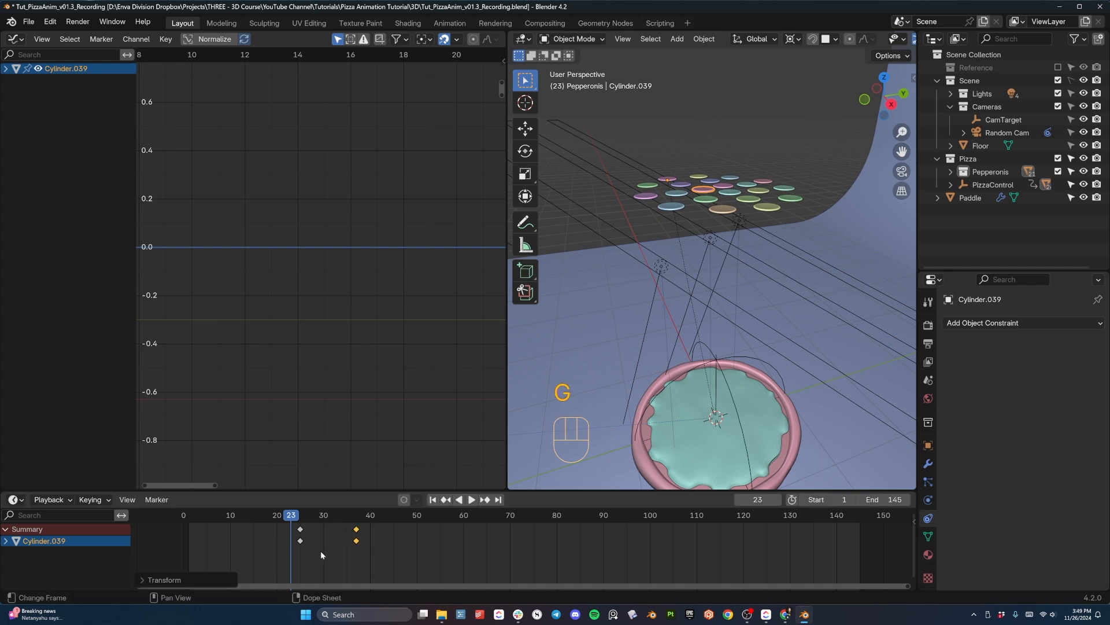
{"action": "left_click", "coordinate": [301, 529]}
{"action": "key", "text": "g"}
{"action": "left_click", "coordinate": [295, 528]}
- Move the landing keyframe of pepperoni Cylinder.038 to frame 42 and replay the staggered fall
{"action": "left_click", "coordinate": [677, 195]}
{"action": "left_click_drag", "start_coordinate": [311, 526], "coordinate": [352, 550]}
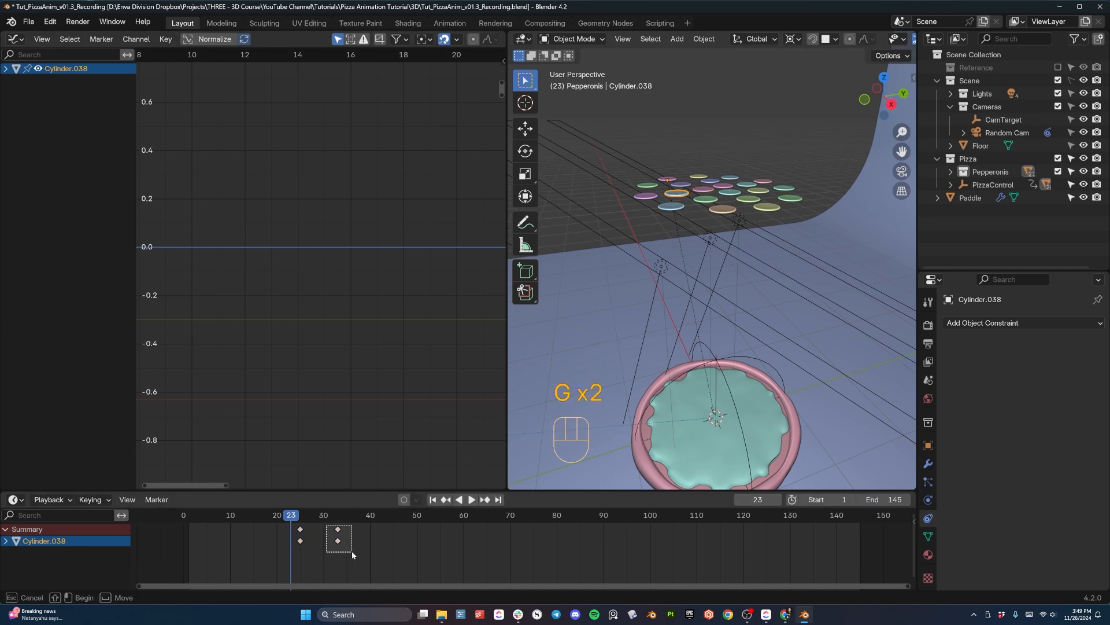
{"action": "key", "text": "g"}
{"action": "left_click", "coordinate": [393, 547]}
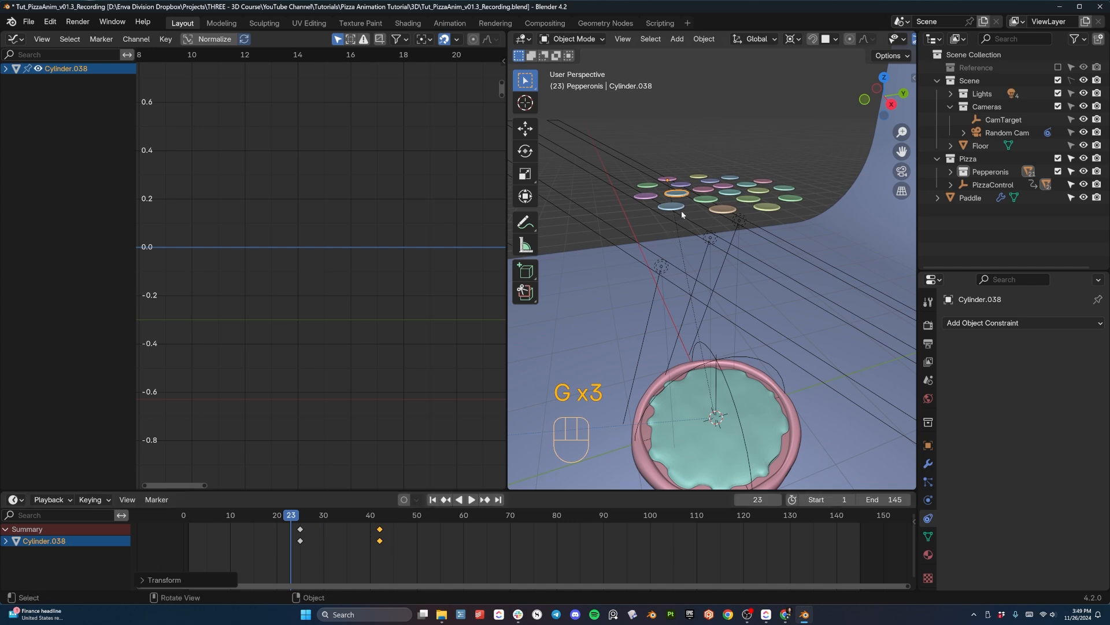
{"action": "key", "text": "space"}
{"action": "key", "text": "space"}
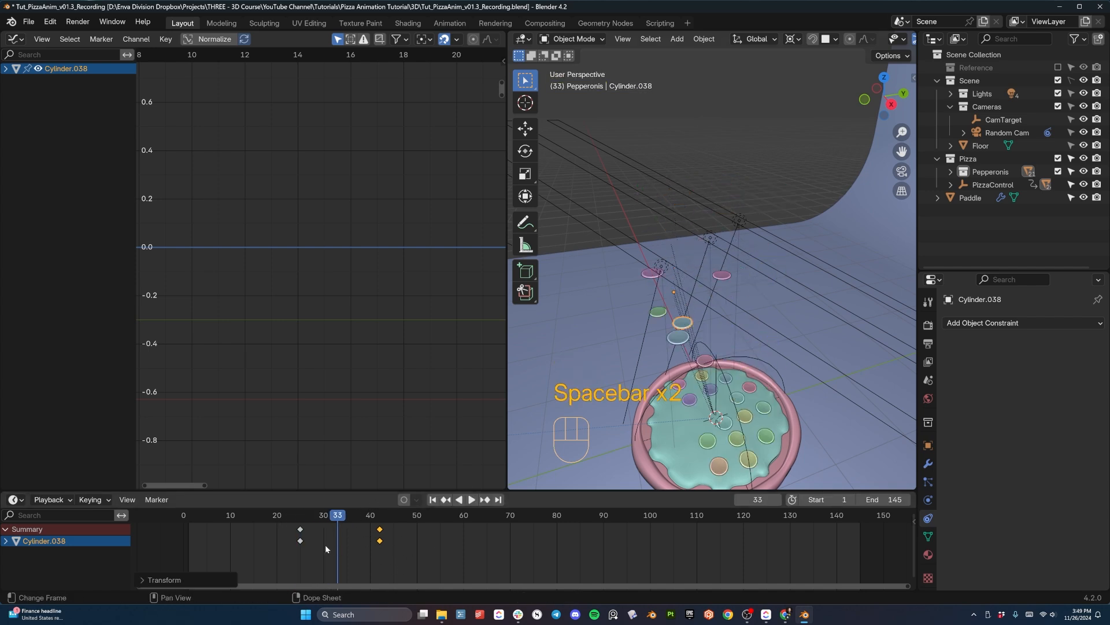
{"action": "key", "text": "space"}
{"action": "key", "text": "space"}
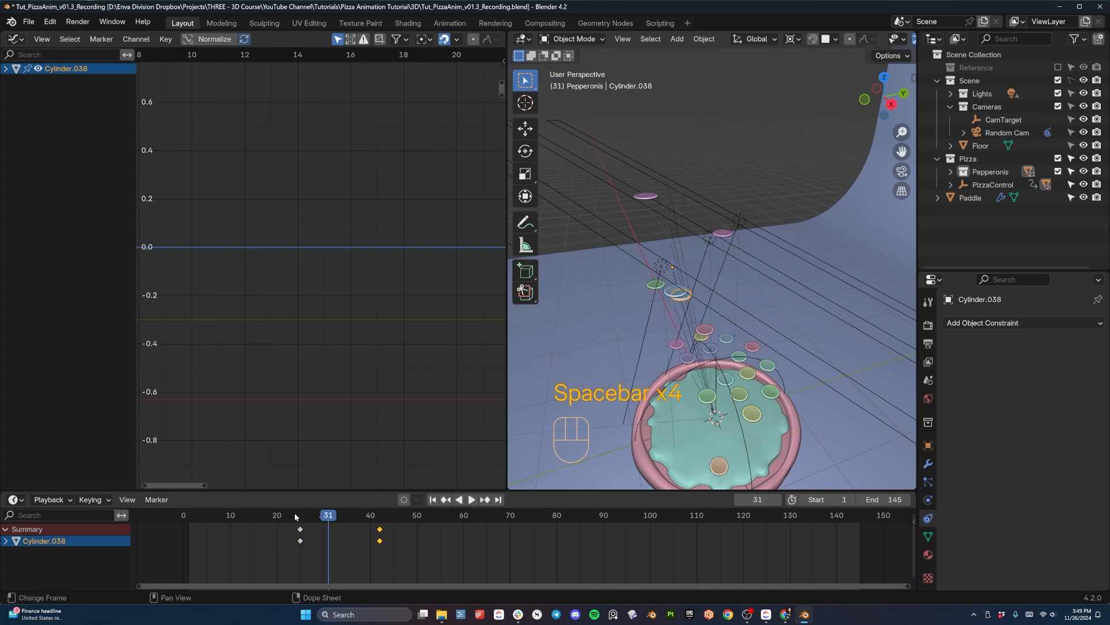
- Select pepperonis Cylinder.027 and Cylinder.024 together, stretch their keyframes to frames 20 and 34, and replay the fall
{"action": "mouse_move", "coordinate": [295, 517]}
{"action": "left_mouse_down"}
{"action": "mouse_move", "coordinate": [317, 518]}
{"action": "mouse_move", "coordinate": [295, 516]}
{"action": "left_mouse_up"}
{"action": "left_click", "coordinate": [765, 214]}
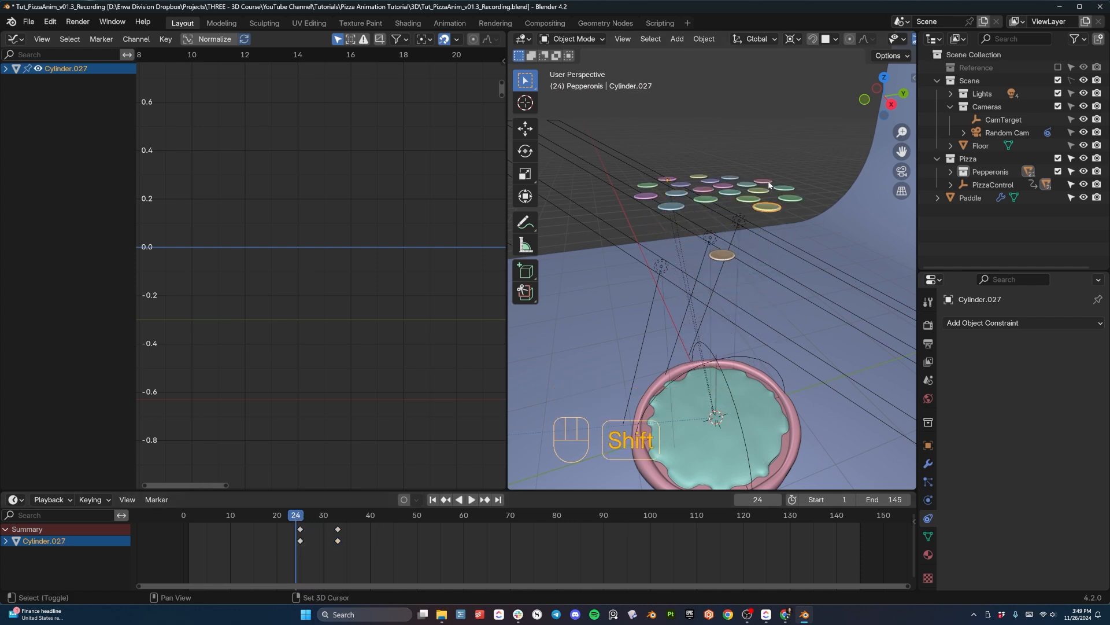
{"action": "left_click", "coordinate": [771, 187], "text": "shift"}
{"action": "mouse_move", "coordinate": [321, 525]}
{"action": "left_mouse_down"}
{"action": "mouse_move", "coordinate": [333, 525]}
{"action": "mouse_move", "coordinate": [266, 518]}
{"action": "mouse_move", "coordinate": [306, 519]}
{"action": "left_mouse_up"}
{"action": "key", "text": "a"}
{"action": "key", "text": "s"}
{"action": "left_click", "coordinate": [384, 530]}
{"action": "key", "text": "space"}
{"action": "key", "text": "space"}
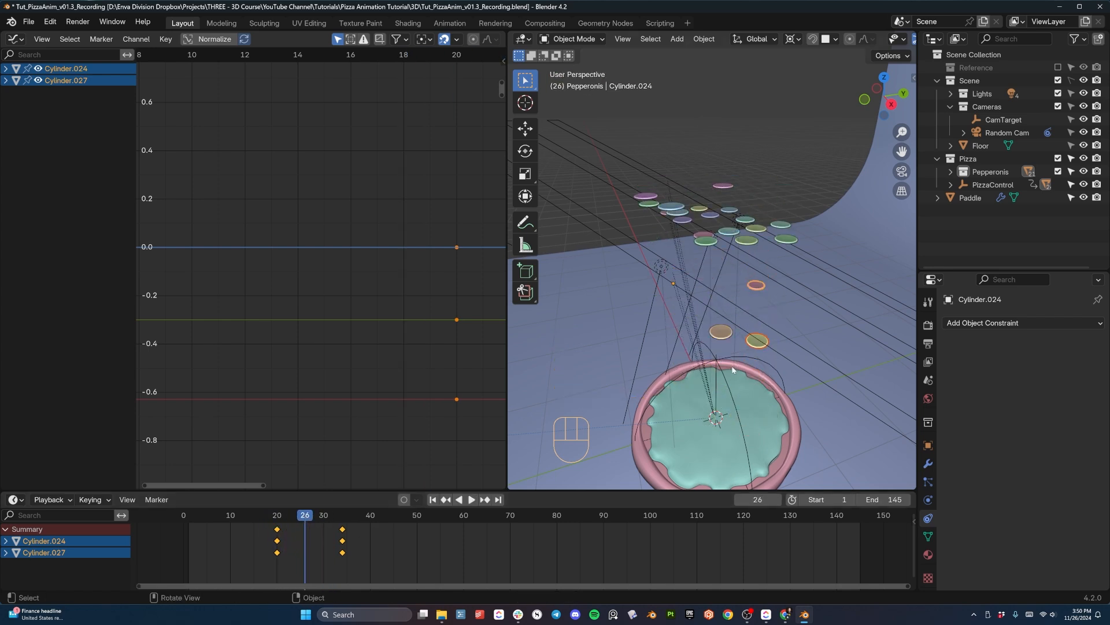
- Select pepperonis Cylinder.026 and Cylinder.032 together, shift their keyframes to frames 34 and 42, and replay the fall
{"action": "middle_click_drag", "start_coordinate": [731, 365], "coordinate": [659, 372]}
{"action": "left_click", "coordinate": [693, 246]}
{"action": "middle_click_drag", "start_coordinate": [693, 246], "coordinate": [685, 223]}
{"action": "left_click", "coordinate": [674, 219], "text": "shift"}
{"action": "key", "text": "a"}
{"action": "key", "text": "g"}
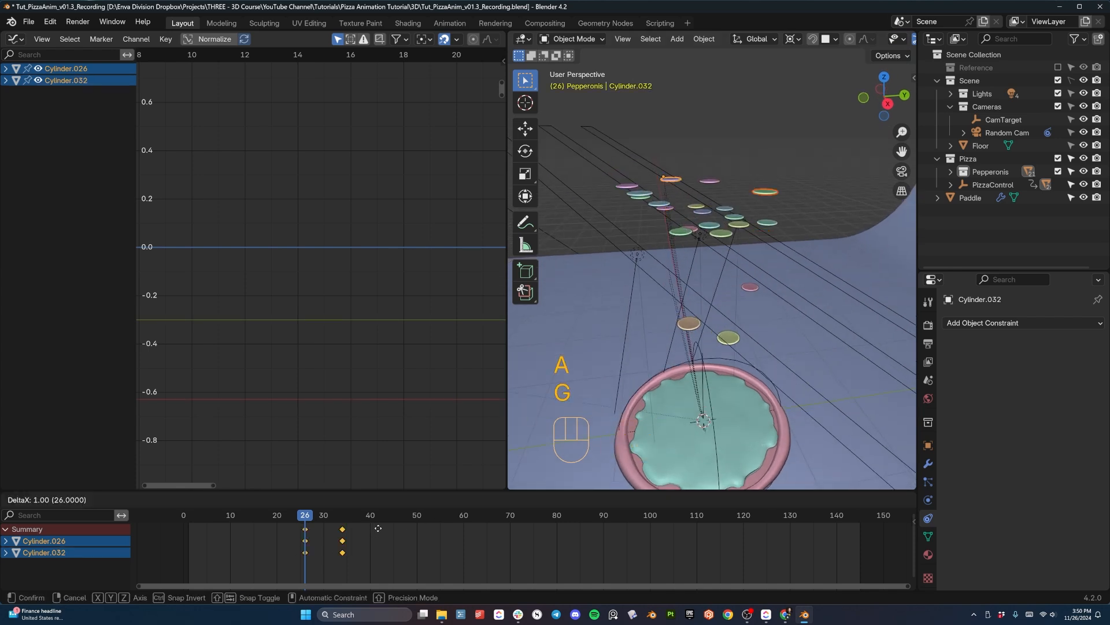
{"action": "left_click", "coordinate": [408, 532]}
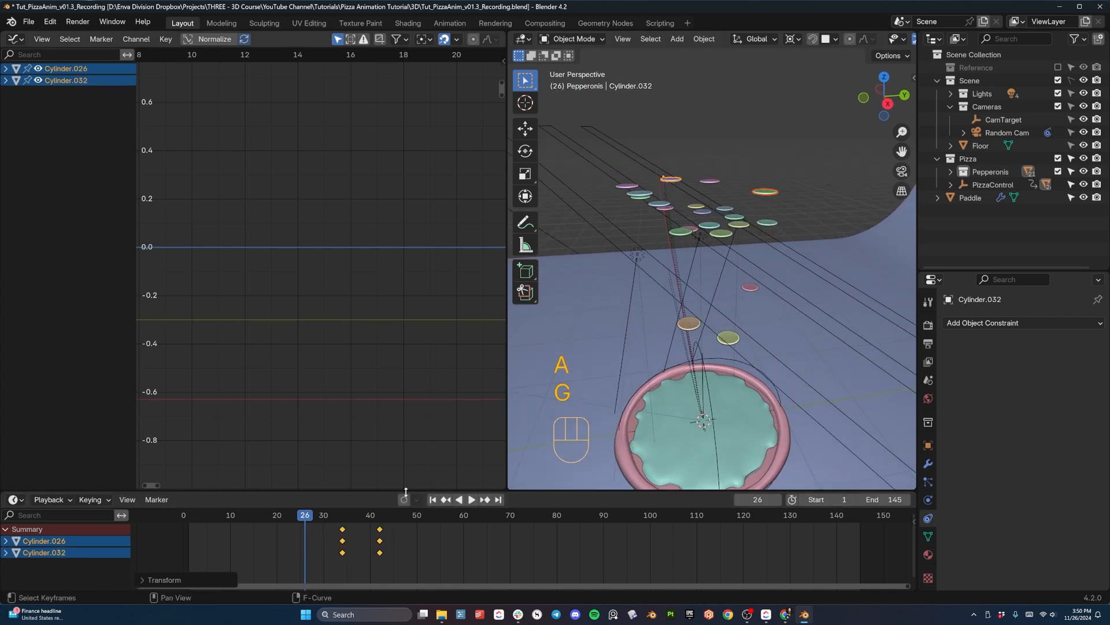
{"action": "mouse_move", "coordinate": [307, 516]}
{"action": "left_mouse_down"}
{"action": "mouse_move", "coordinate": [350, 519]}
{"action": "mouse_move", "coordinate": [305, 518]}
{"action": "left_mouse_up"}
{"action": "key", "text": "space"}
{"action": "key", "text": "space"}
- Move the landing keyframe of pepperoni Cylinder.036 to frame 37
{"action": "left_click", "coordinate": [721, 233]}
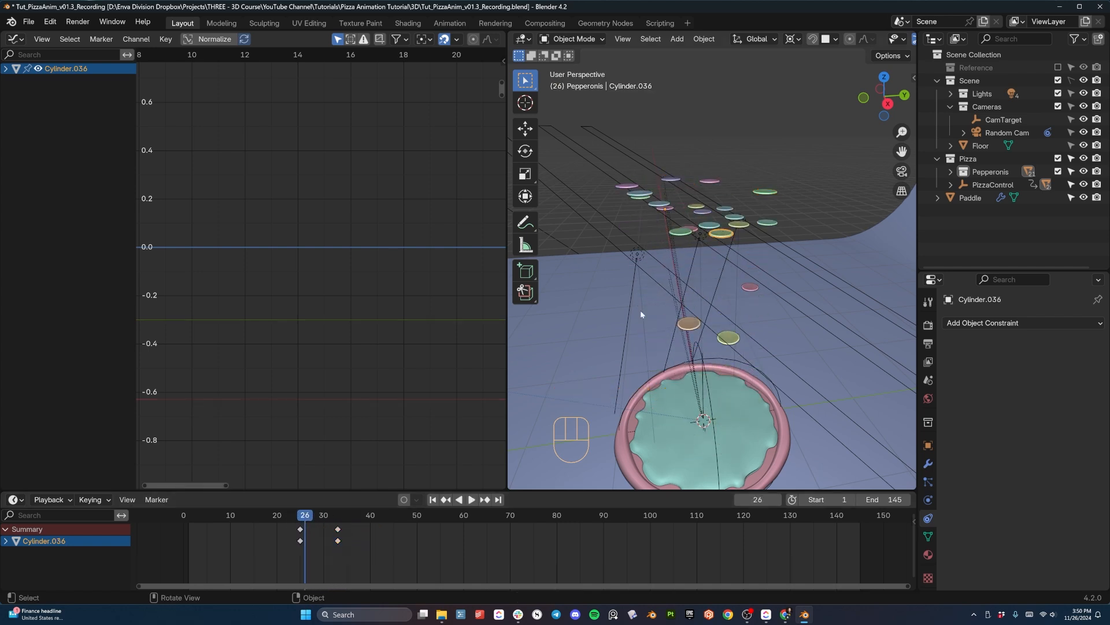
{"action": "left_click", "coordinate": [338, 528]}
{"action": "key", "text": "g"}
{"action": "left_click", "coordinate": [356, 528]}
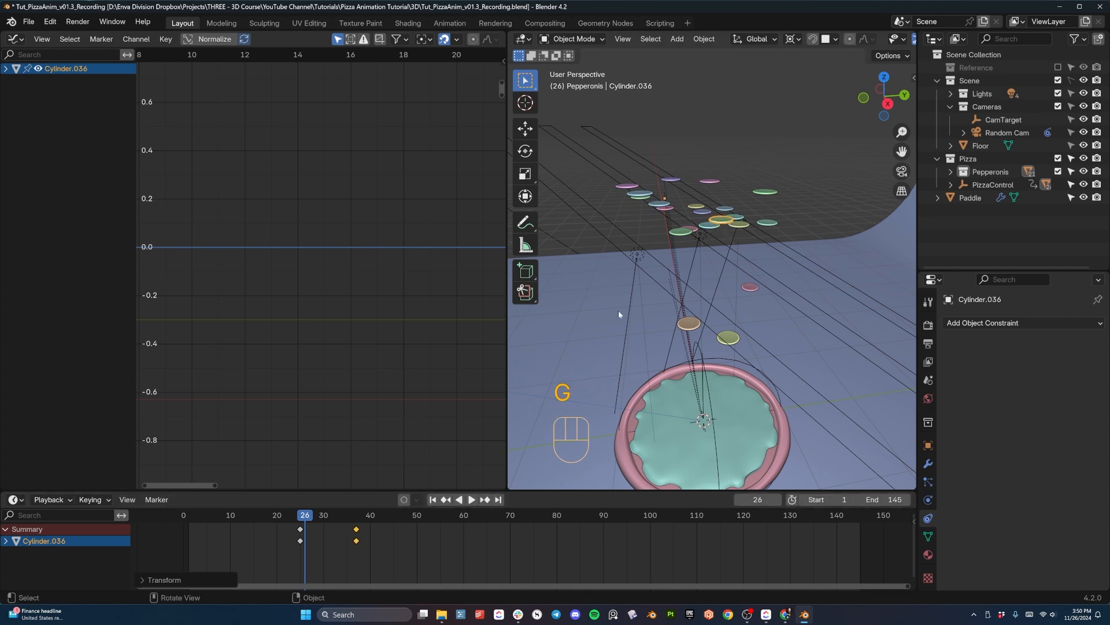
- Move the landing keyframes of pepperoni Cylinder.033 to frame 35 and Cylinder.035 to frame 44, and replay the fall
{"action": "left_click", "coordinate": [693, 214]}
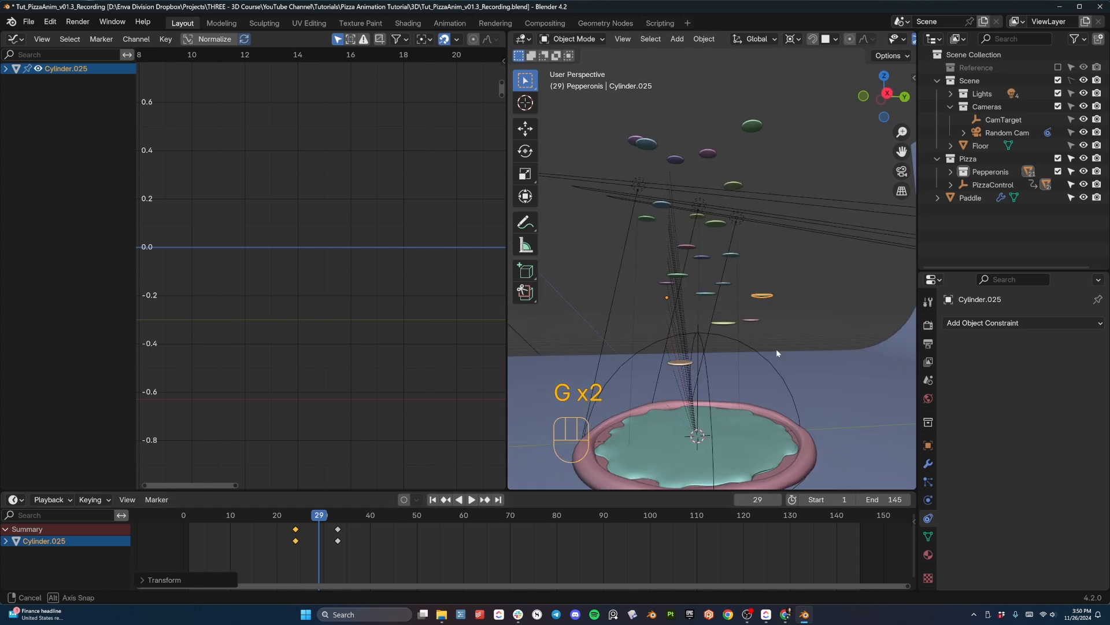
{"action": "key", "text": "space"}
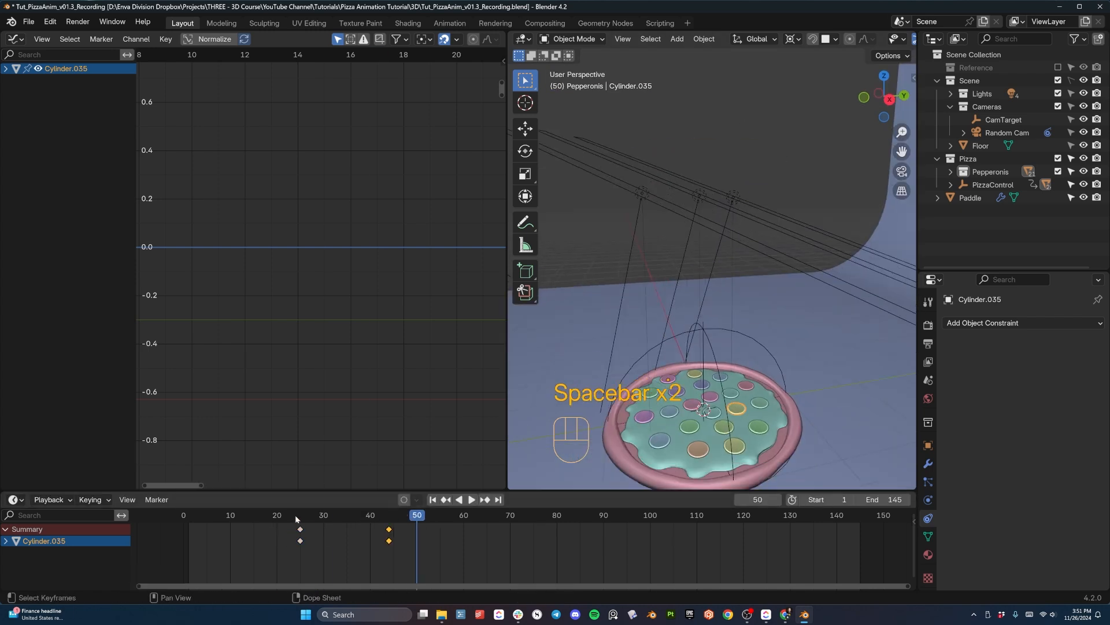
{"action": "key", "text": "space"}
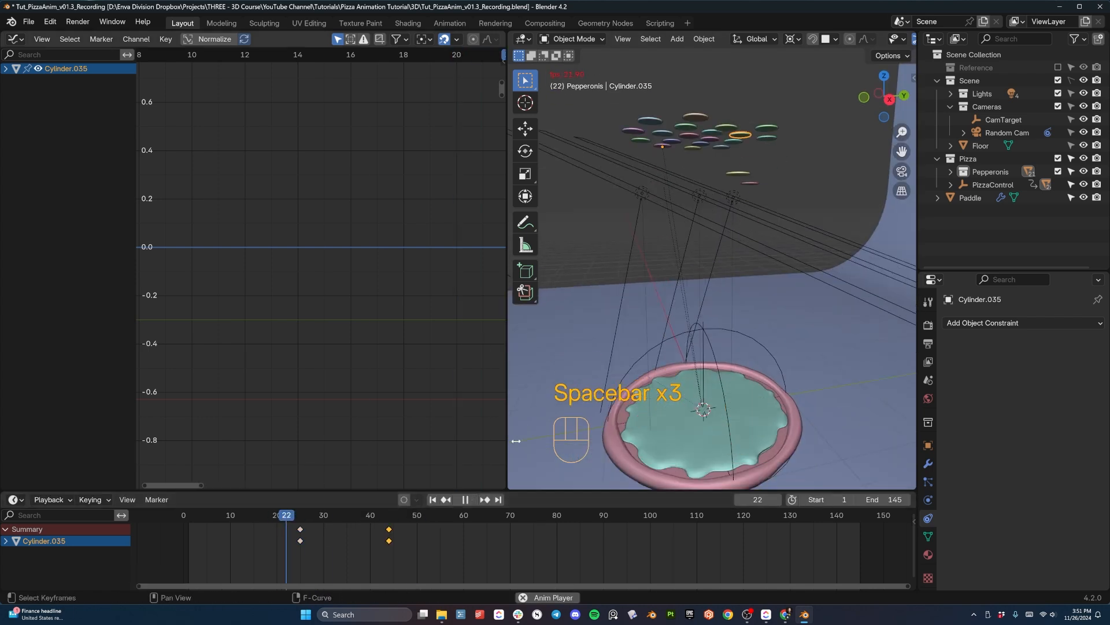
- Replay the pizza drop and pepperoni fall from the start of the timeline from a closer perspective angle
{"action": "key", "text": "space"}
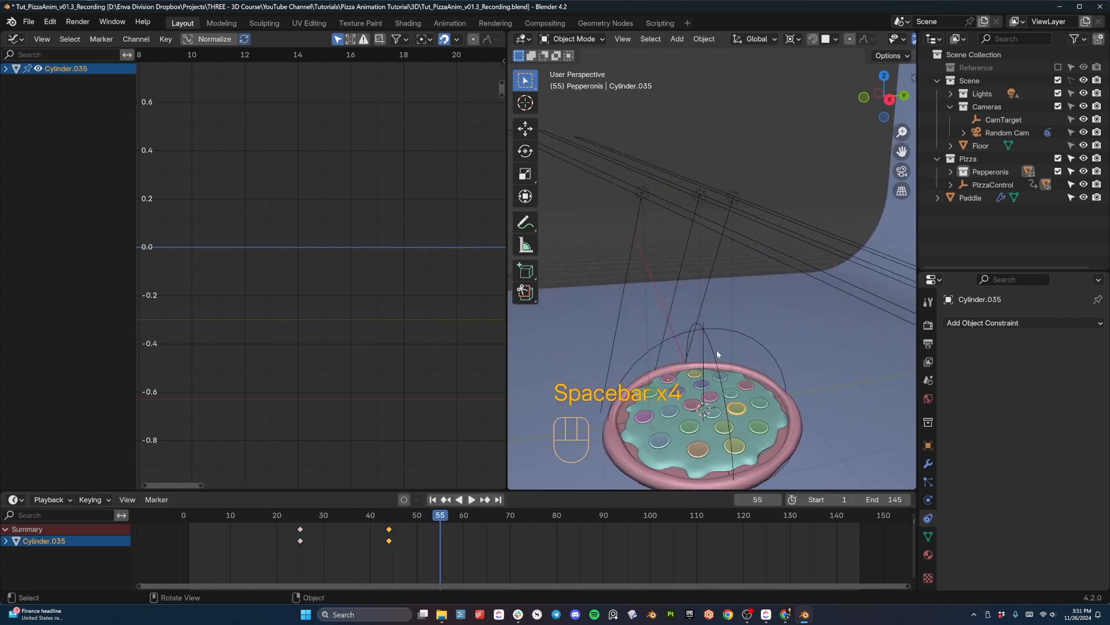
{"action": "middle_click_drag", "start_coordinate": [718, 353], "coordinate": [766, 266], "text": "shift"}
{"action": "middle_click_drag", "start_coordinate": [767, 266], "coordinate": [788, 290]}
{"action": "left_click_drag", "start_coordinate": [222, 515], "coordinate": [191, 516]}
{"action": "key", "text": "space"}
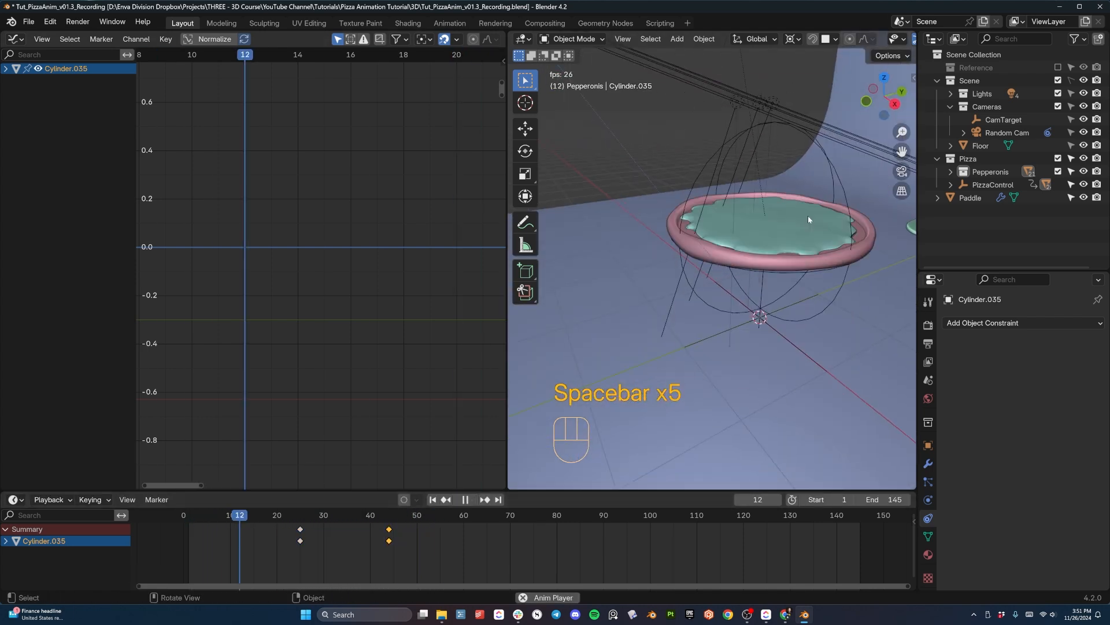
{"action": "key", "text": "space"}
- View the scene through the camera with overlays hidden, and replay the pizza and pepperoni animation
{"action": "key", "text": "KP_0"}
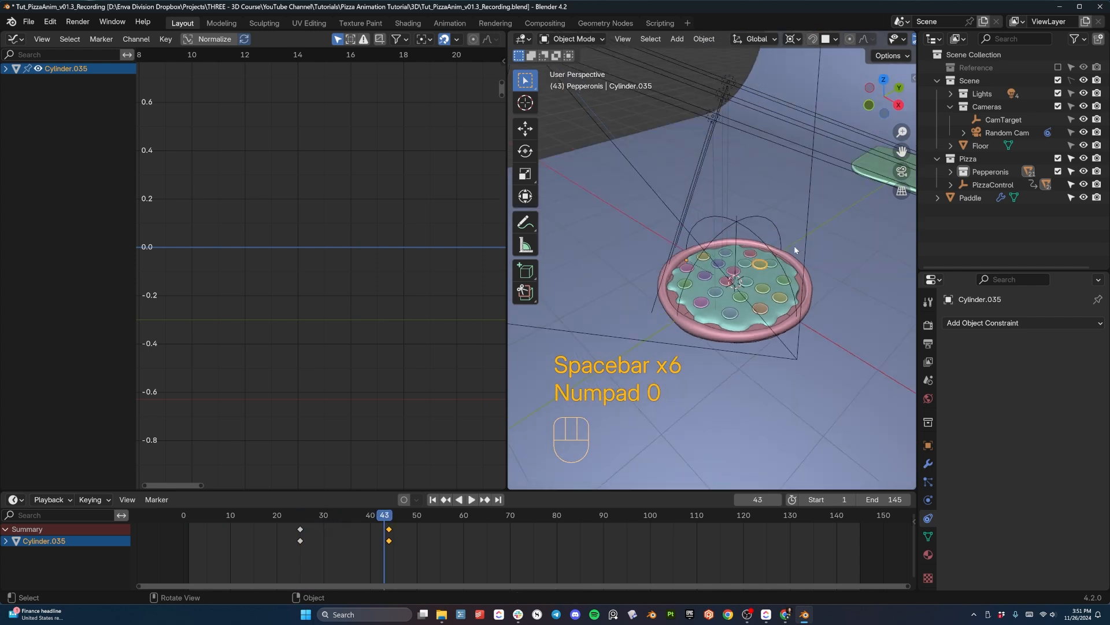
{"action": "scroll", "coordinate": [854, 43], "scroll_direction": "down", "scroll_amount": 5}
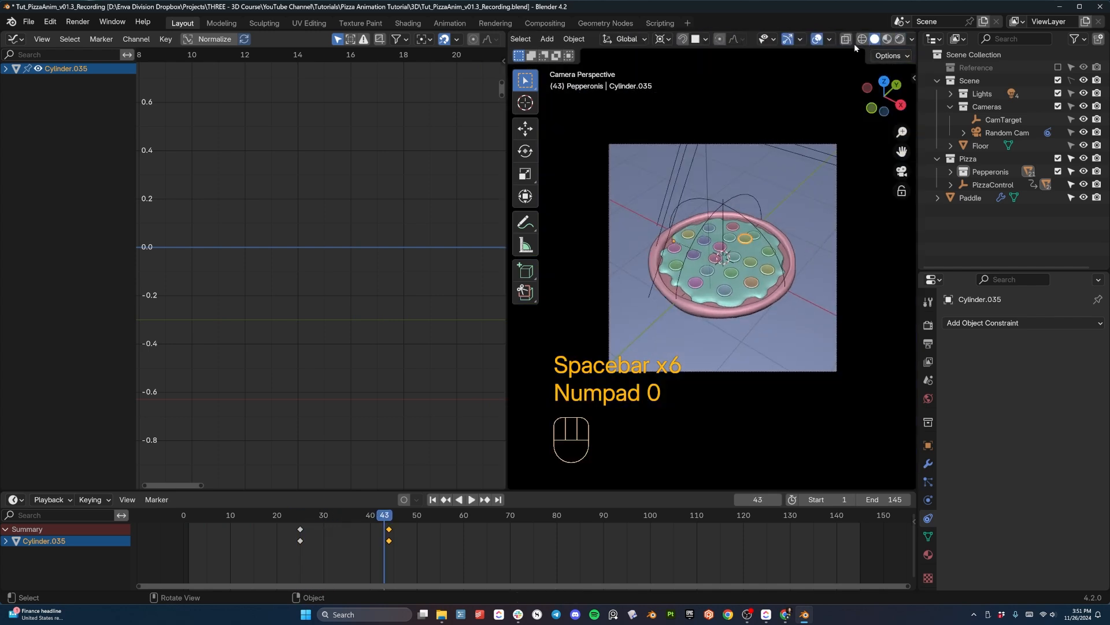
{"action": "left_click", "coordinate": [817, 39]}
{"action": "left_click", "coordinate": [221, 514]}
{"action": "key", "text": "space"}
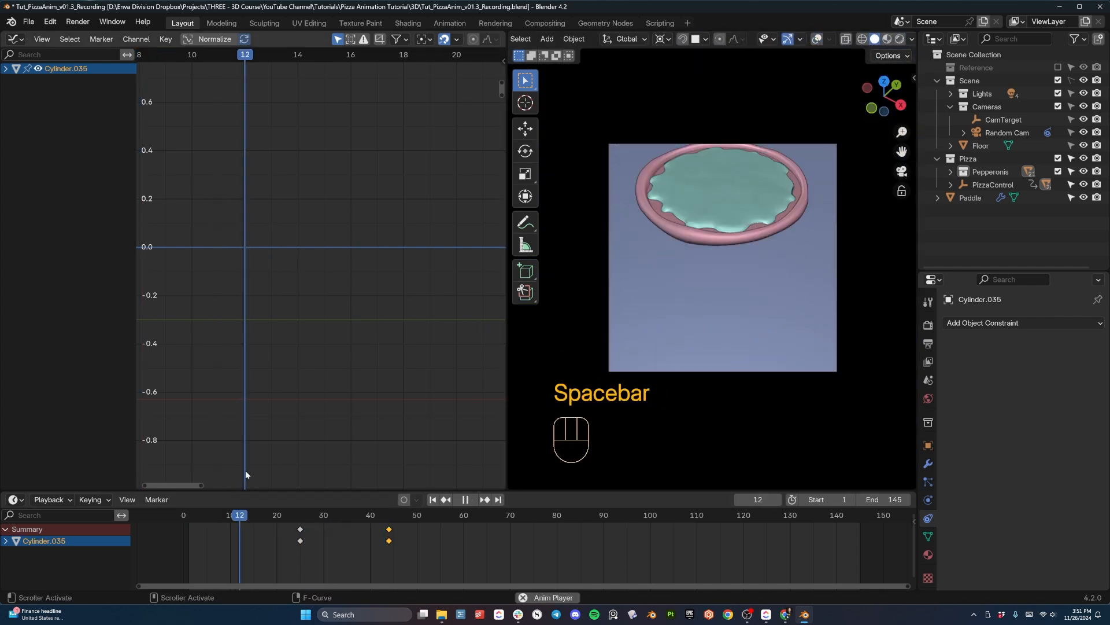
{"action": "key", "text": "space"}
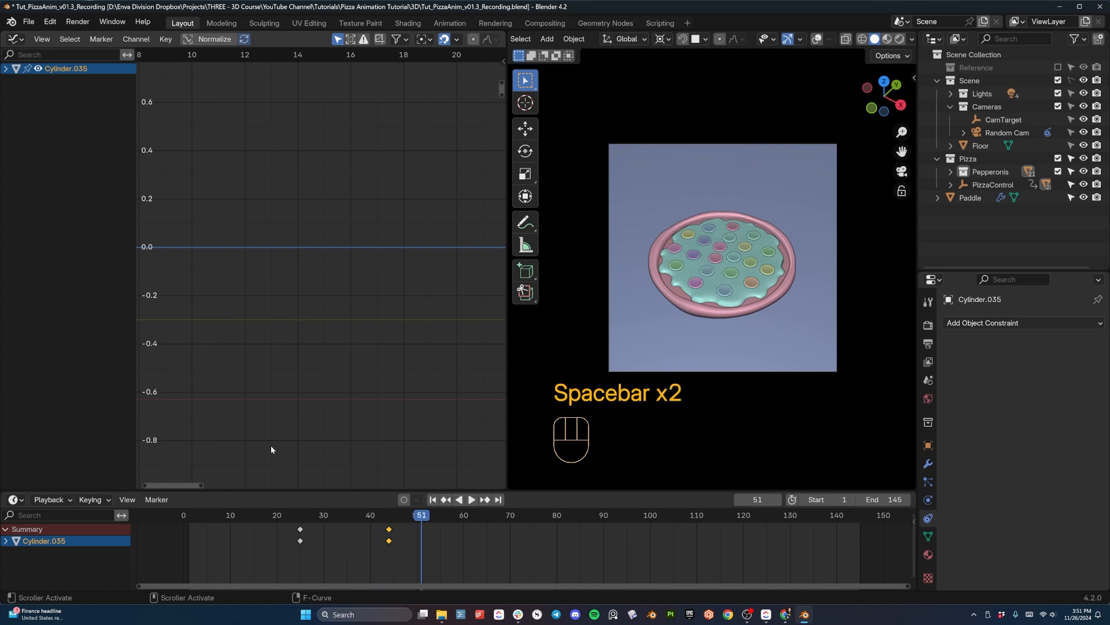
{"action": "left_click", "coordinate": [248, 515]}
{"action": "left_click_drag", "start_coordinate": [246, 516], "coordinate": [197, 520]}
{"action": "key", "text": "space"}
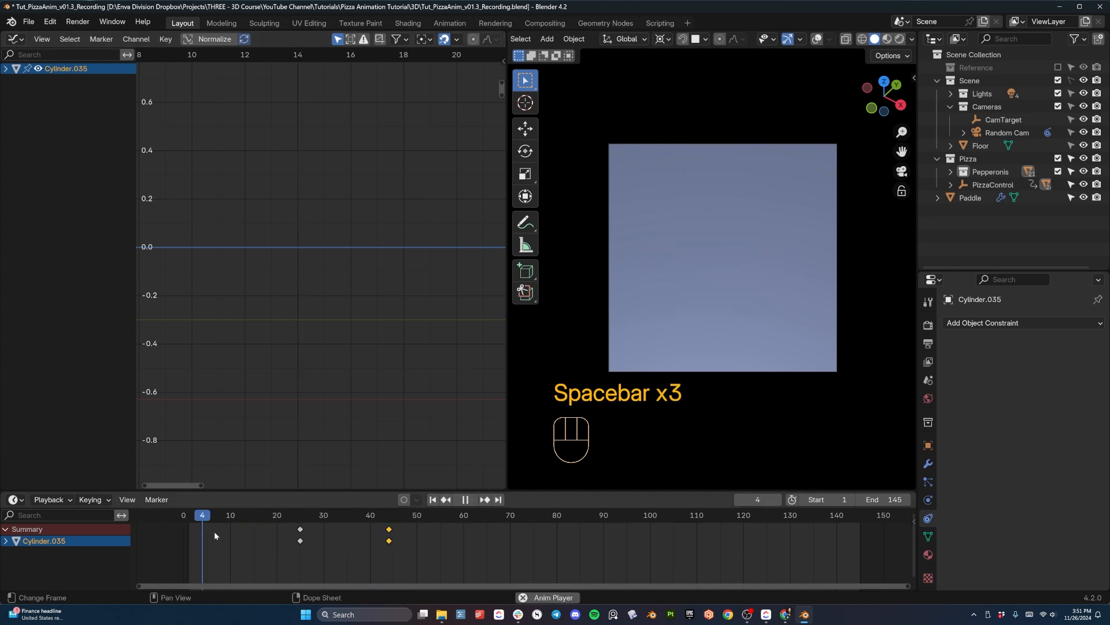
{"action": "key", "text": "space"}
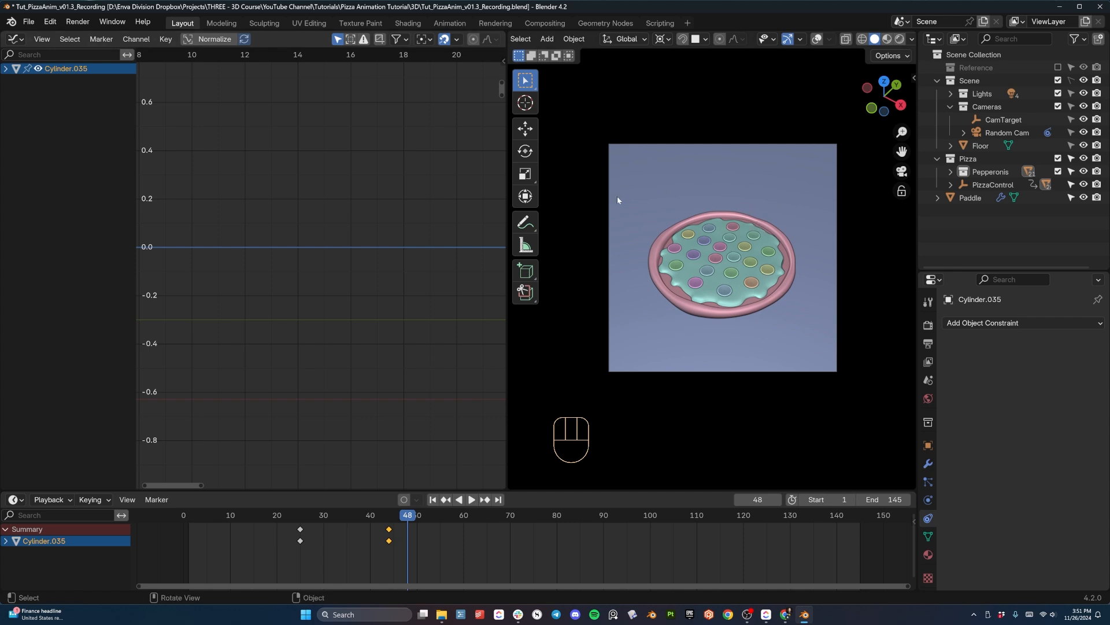
- Select the paddle, restore the overlays, and insert a keyframe for it at frame 48 in the right wireframe view
{"action": "middle_click_drag", "start_coordinate": [617, 196], "coordinate": [639, 255]}
{"action": "left_click", "coordinate": [870, 270]}
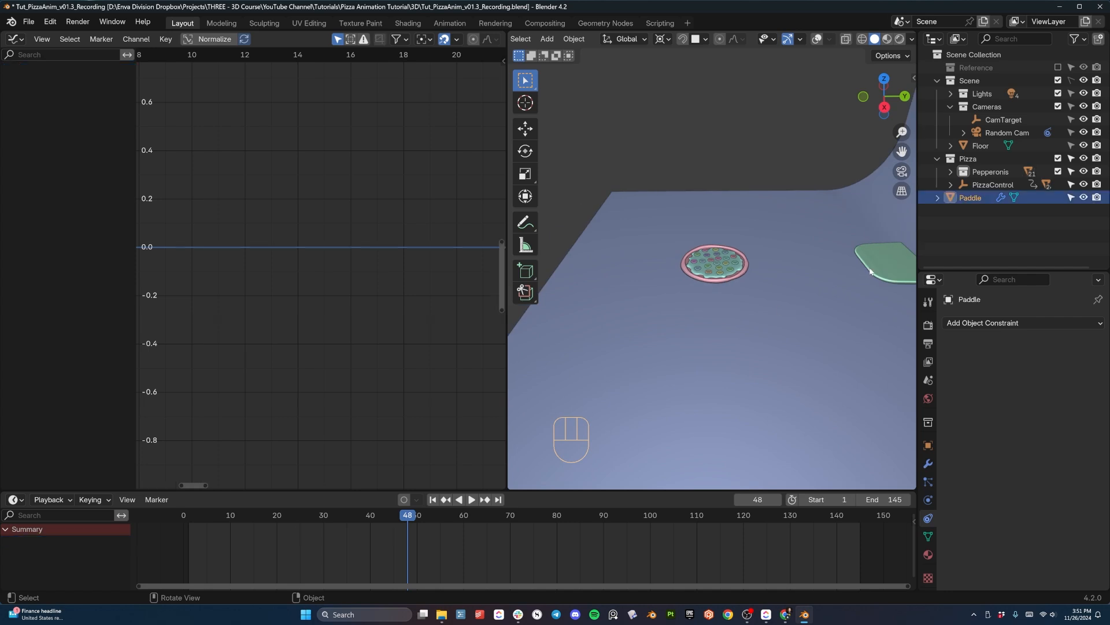
{"action": "left_click", "coordinate": [817, 39]}
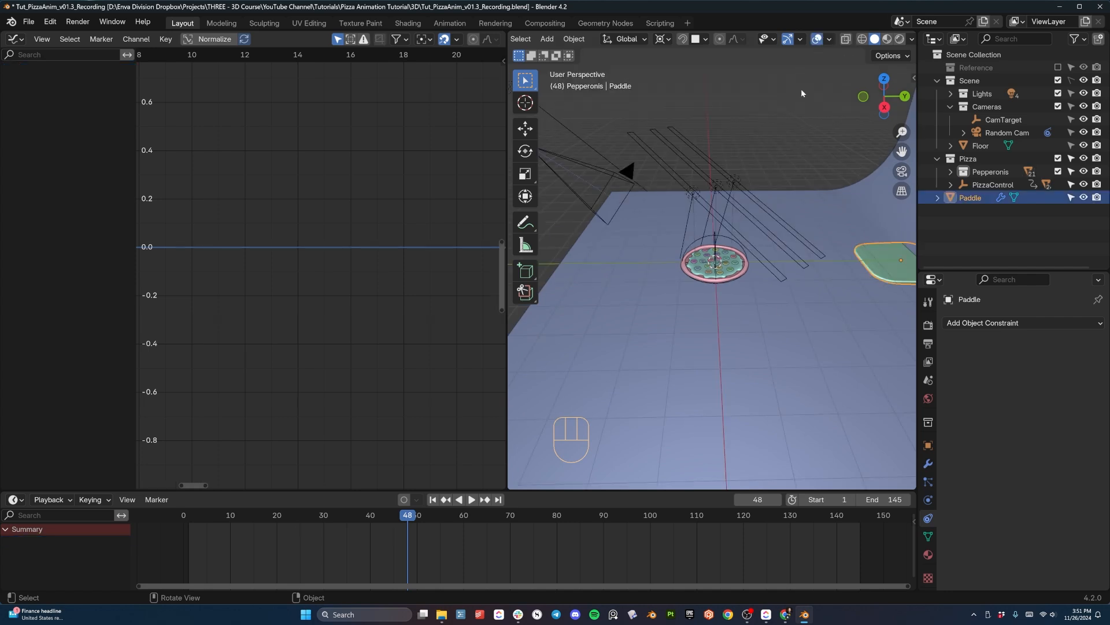
{"action": "key", "text": "KP_3"}
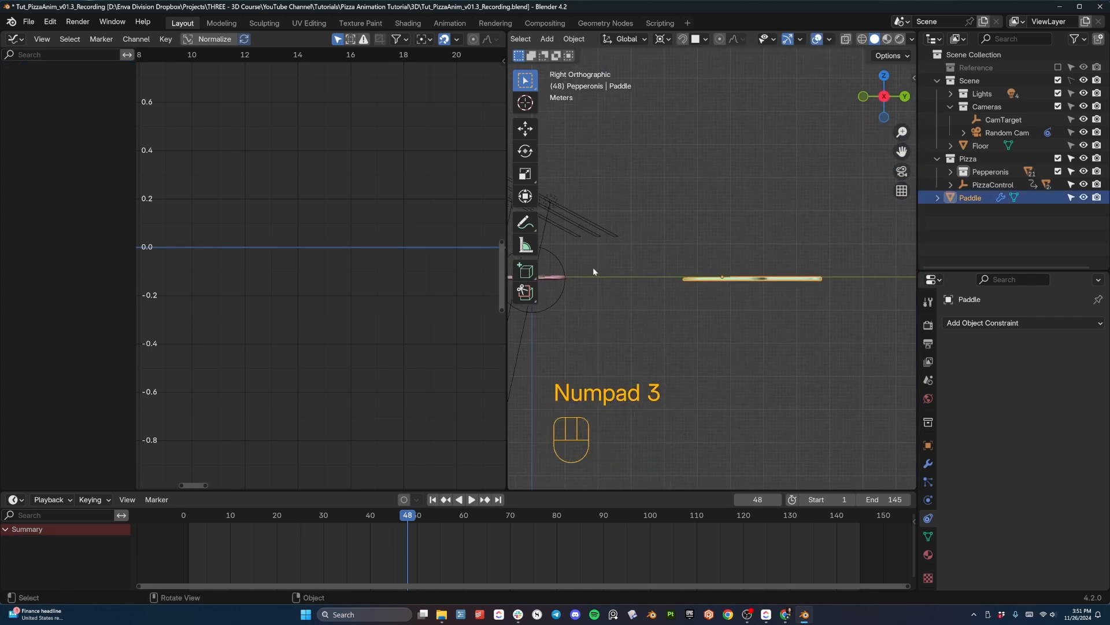
{"action": "scroll", "coordinate": [722, 310], "scroll_direction": "up", "scroll_amount": 8}
{"action": "key", "text": "z"}
{"action": "left_click", "coordinate": [687, 321]}
{"action": "middle_click_drag", "start_coordinate": [725, 327], "coordinate": [711, 317], "text": "shift"}
{"action": "key", "text": "i"}
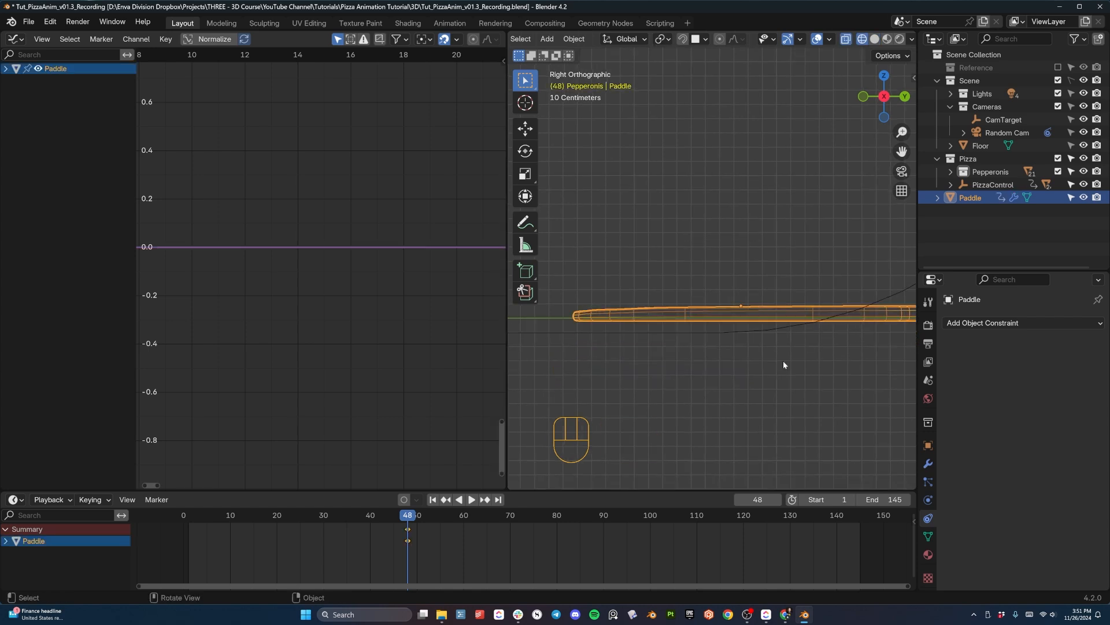
- Tilt the paddle by about -4.08° and a further -0.55°, adjust its height along Z, and keyframe the pose at frame 48
{"action": "key", "text": "r"}
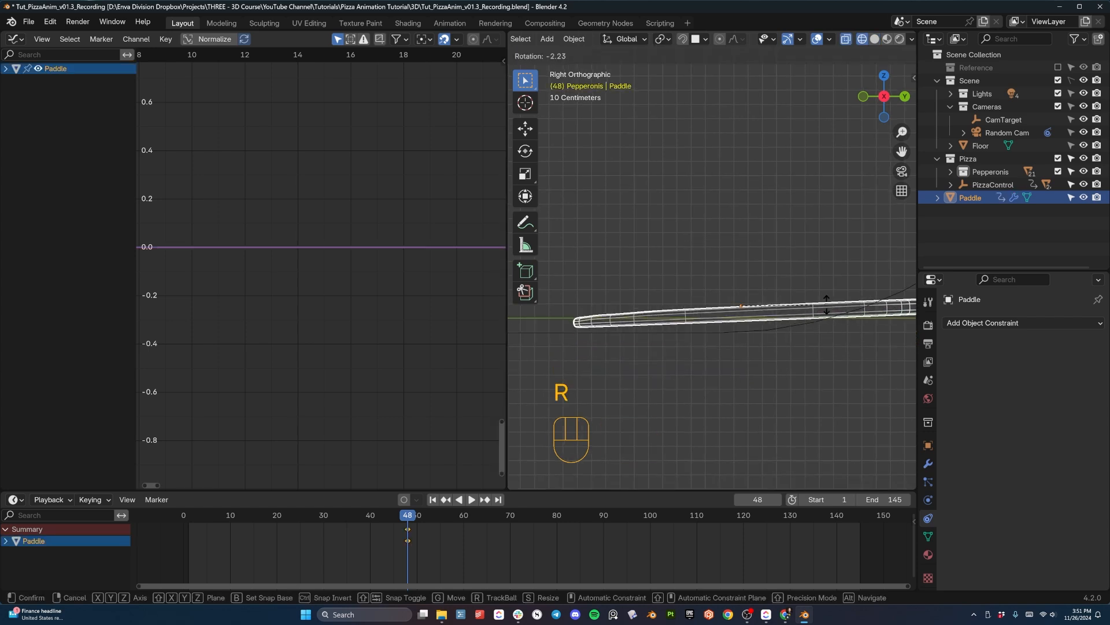
{"action": "left_click", "coordinate": [828, 300]}
{"action": "key", "text": "g"}
{"action": "key", "text": "z"}
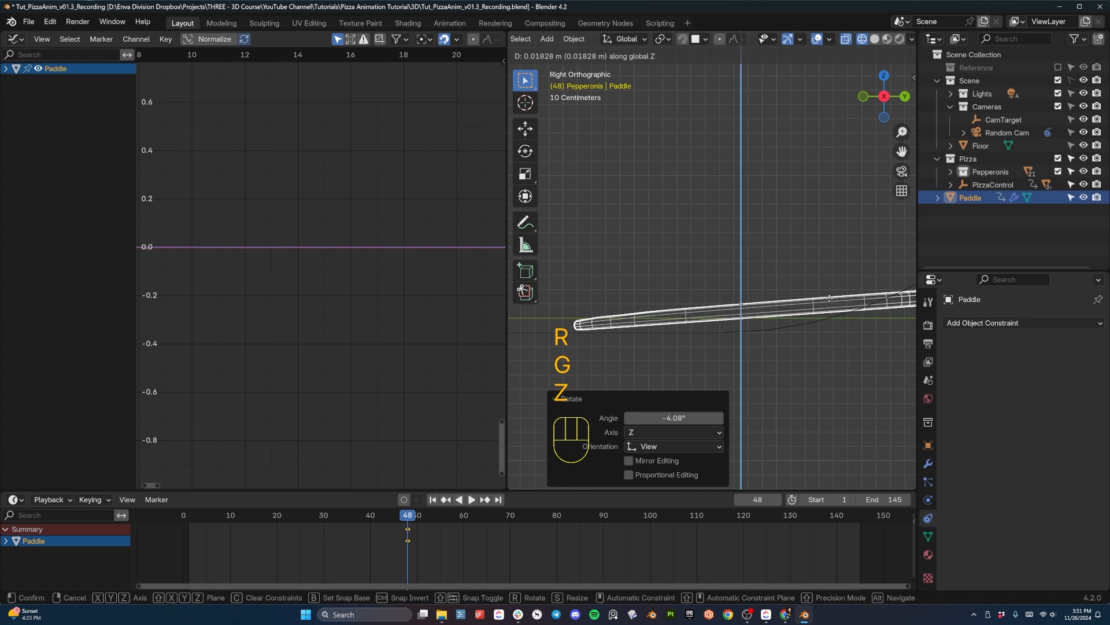
{"action": "left_click", "coordinate": [828, 298]}
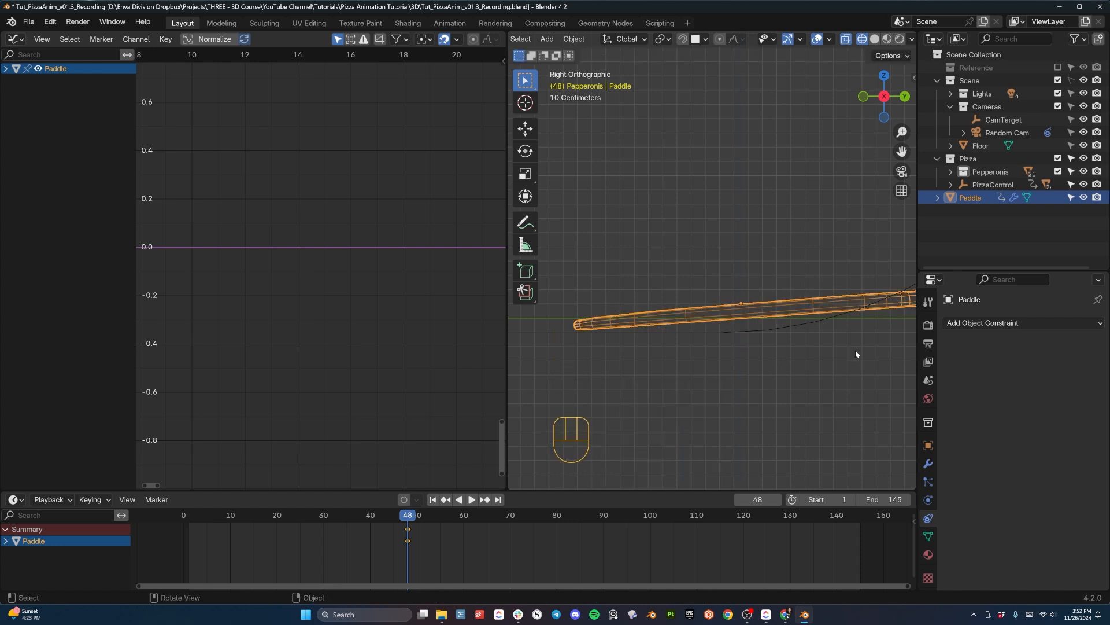
{"action": "key", "text": "r"}
{"action": "key", "text": "shift"}
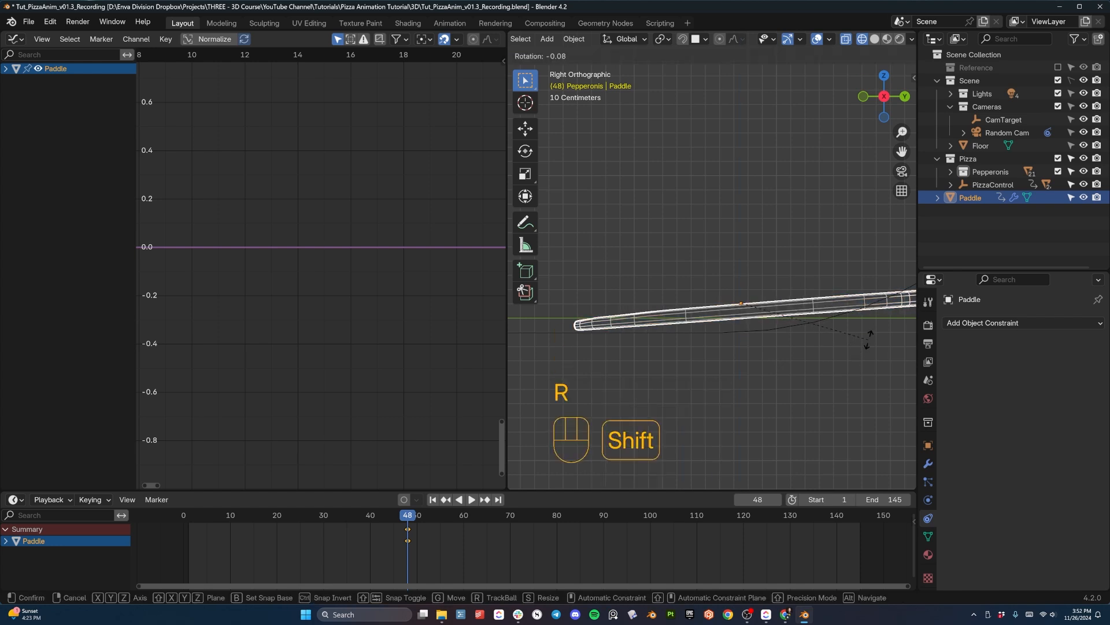
{"action": "left_click", "coordinate": [866, 307]}
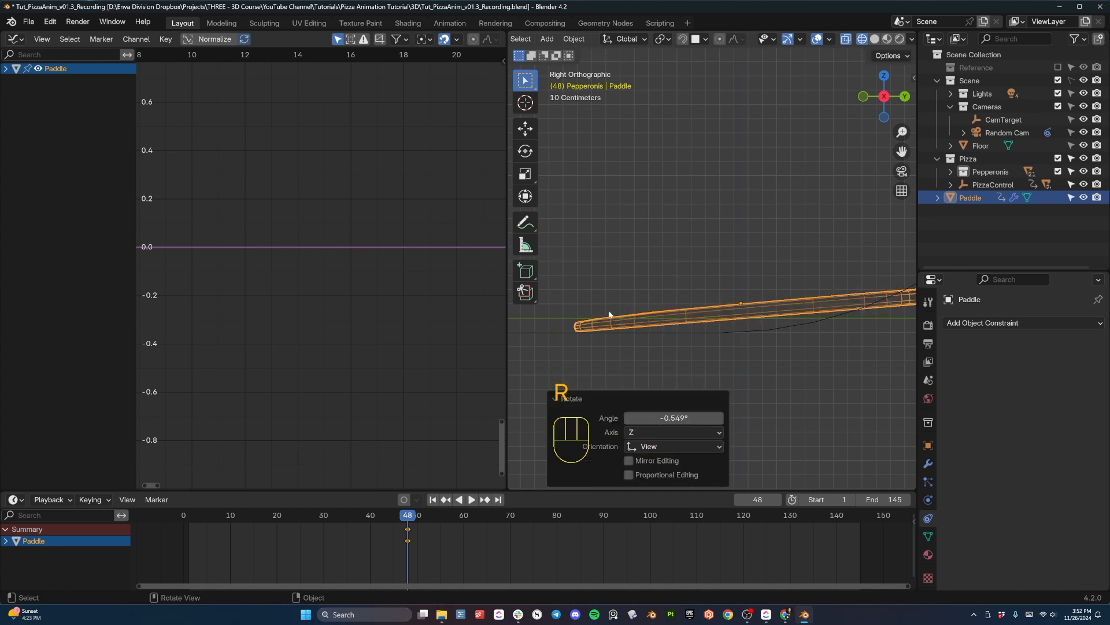
{"action": "middle_click_drag", "start_coordinate": [544, 316], "coordinate": [687, 313]}
{"action": "key", "text": "i"}
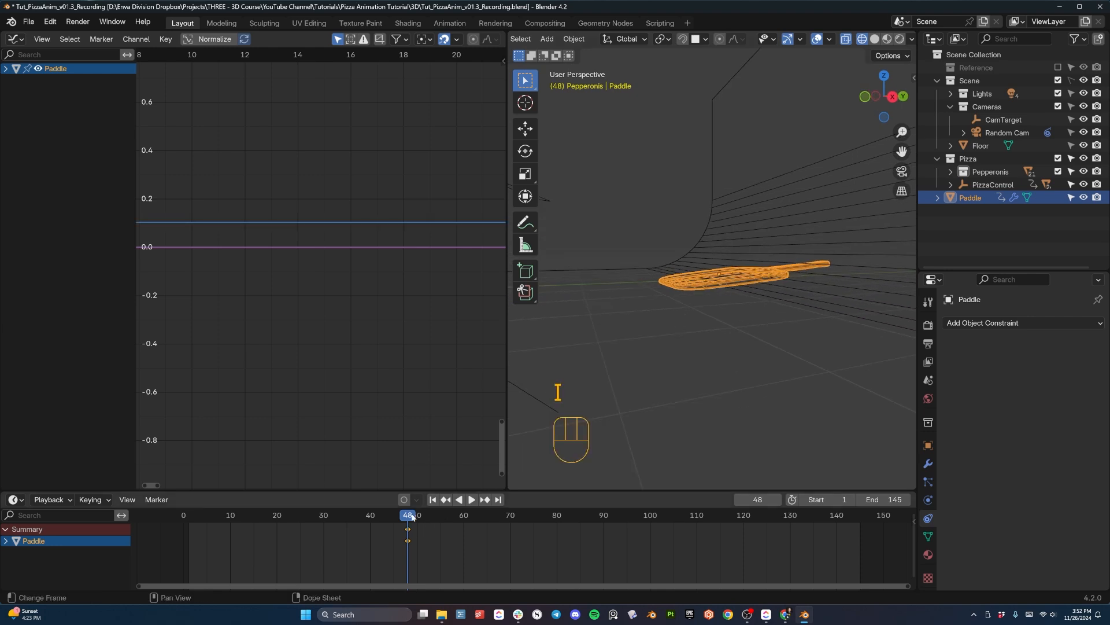
- Scrub back and replay the animation in wireframe to judge when the paddle should start moving
{"action": "left_click_drag", "start_coordinate": [410, 515], "coordinate": [292, 516]}
{"action": "scroll", "coordinate": [610, 315], "scroll_direction": "down", "scroll_amount": 5}
{"action": "middle_click_drag", "start_coordinate": [611, 310], "coordinate": [659, 324]}
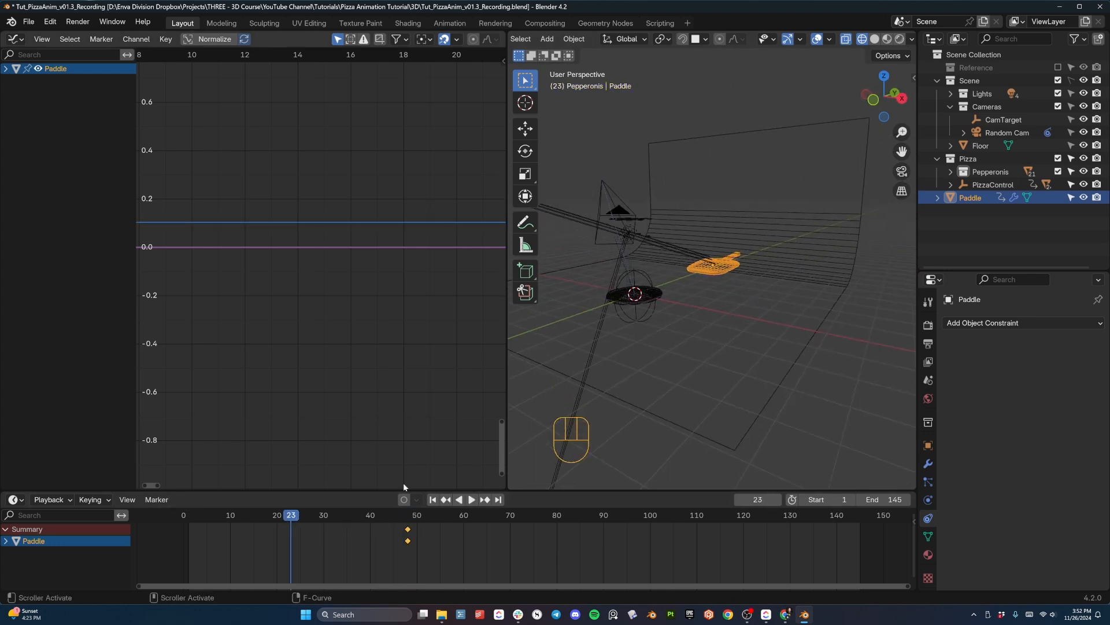
{"action": "left_click_drag", "start_coordinate": [277, 516], "coordinate": [268, 515]}
{"action": "key", "text": "space"}
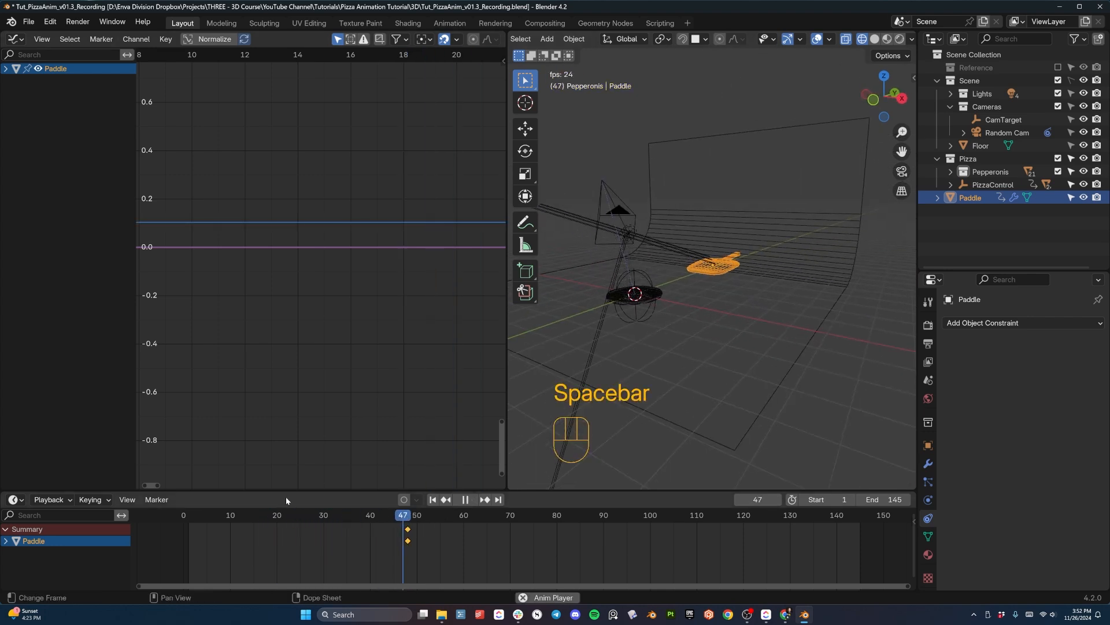
{"action": "key", "text": "space"}
- Move the paddle's starting keyframe to frame 45
{"action": "left_click_drag", "start_coordinate": [416, 515], "coordinate": [412, 515]}
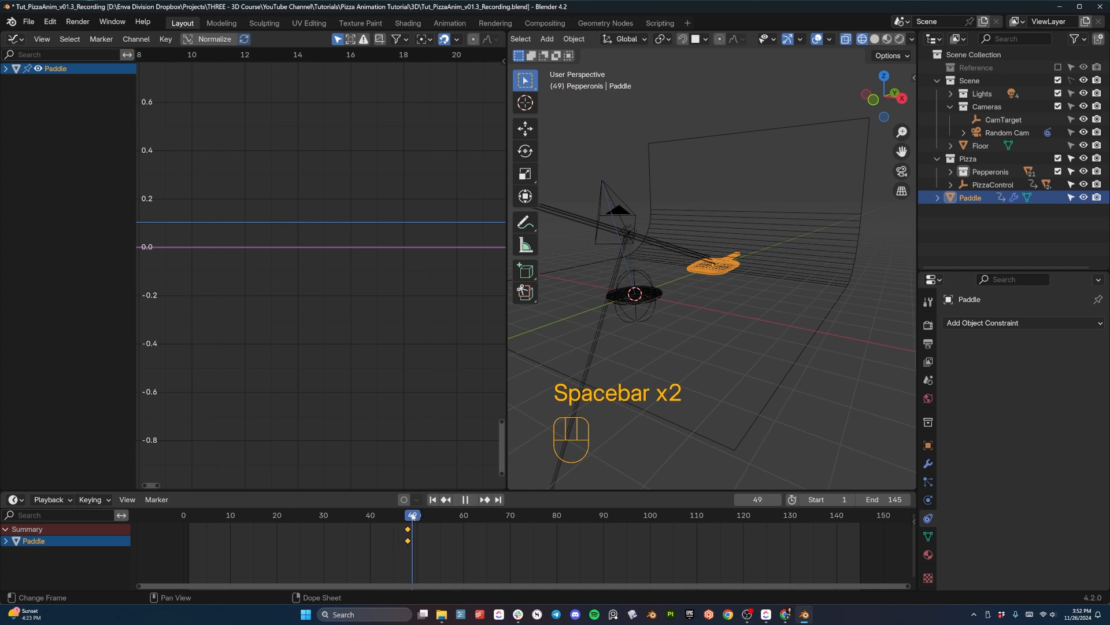
{"action": "key", "text": "g"}
{"action": "left_click", "coordinate": [389, 528]}
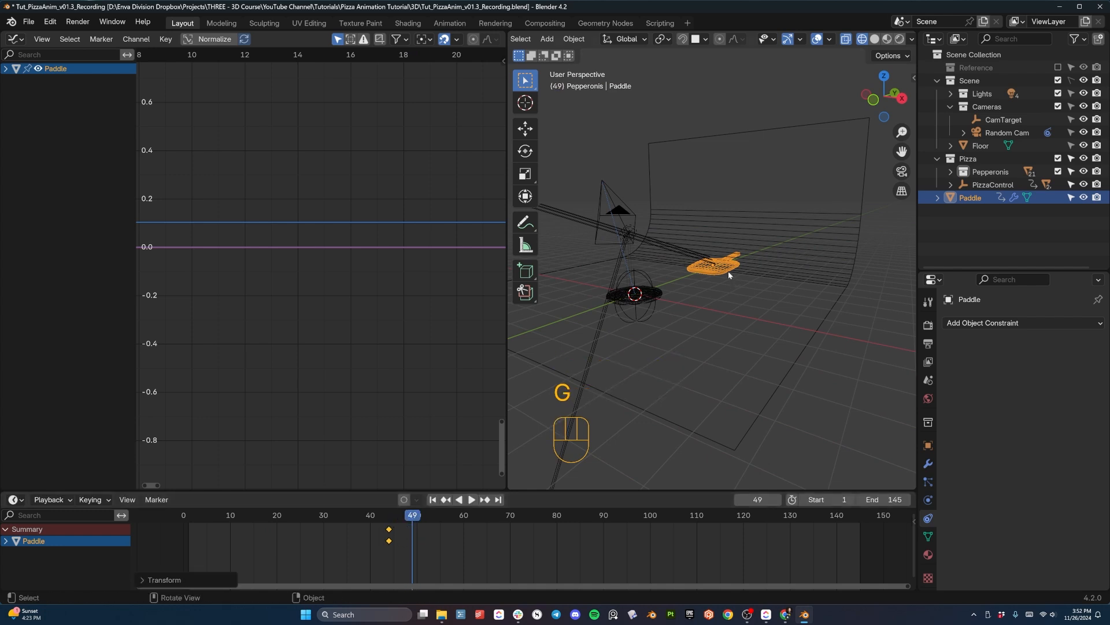
{"action": "left_click", "coordinate": [388, 516]}
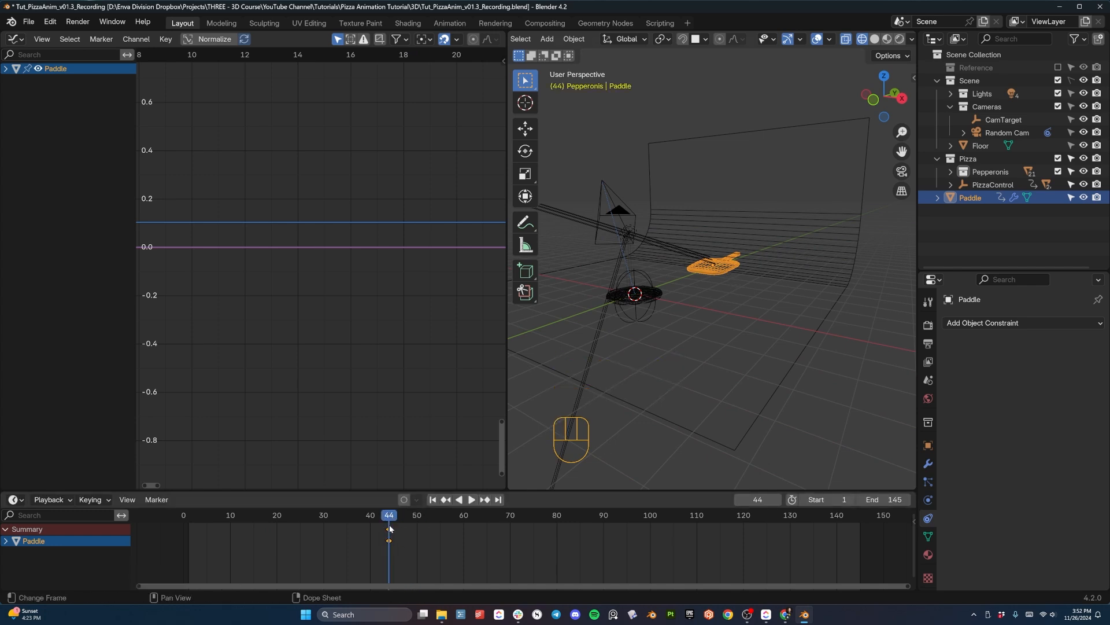
{"action": "left_click", "coordinate": [388, 528]}
{"action": "key", "text": "g"}
{"action": "left_click", "coordinate": [393, 527]}
{"action": "left_click", "coordinate": [394, 516]}
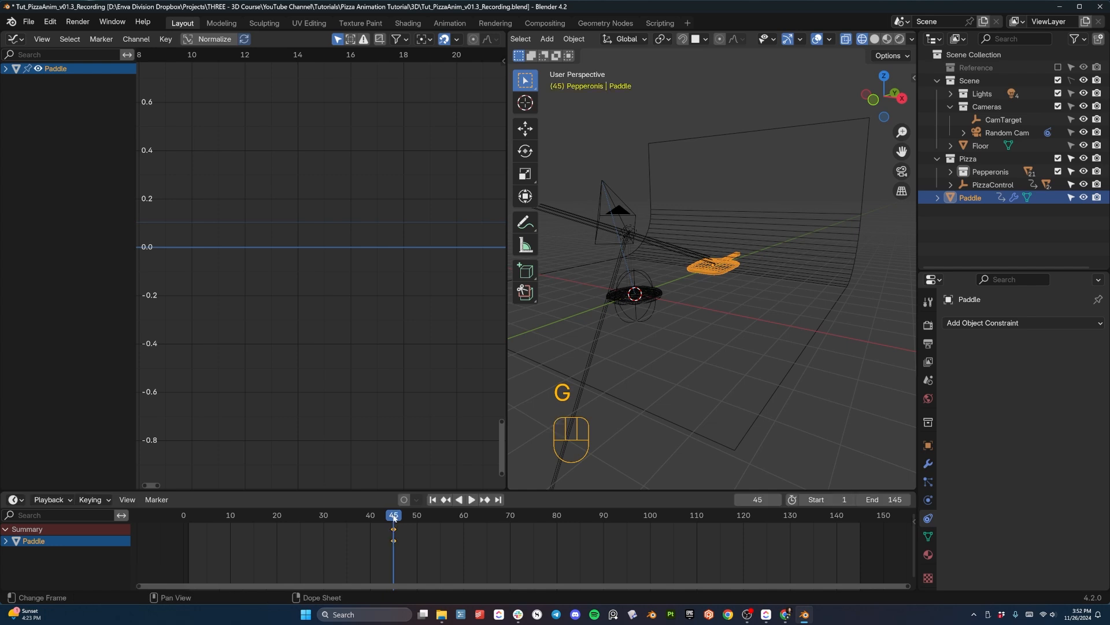
- At frame 65, move the paddle about -5.71 m along Y to sit under the pizza and insert a keyframe
{"action": "left_click_drag", "start_coordinate": [393, 517], "coordinate": [487, 518]}
{"action": "middle_click_drag", "start_coordinate": [601, 356], "coordinate": [787, 255]}
{"action": "key", "text": "g"}
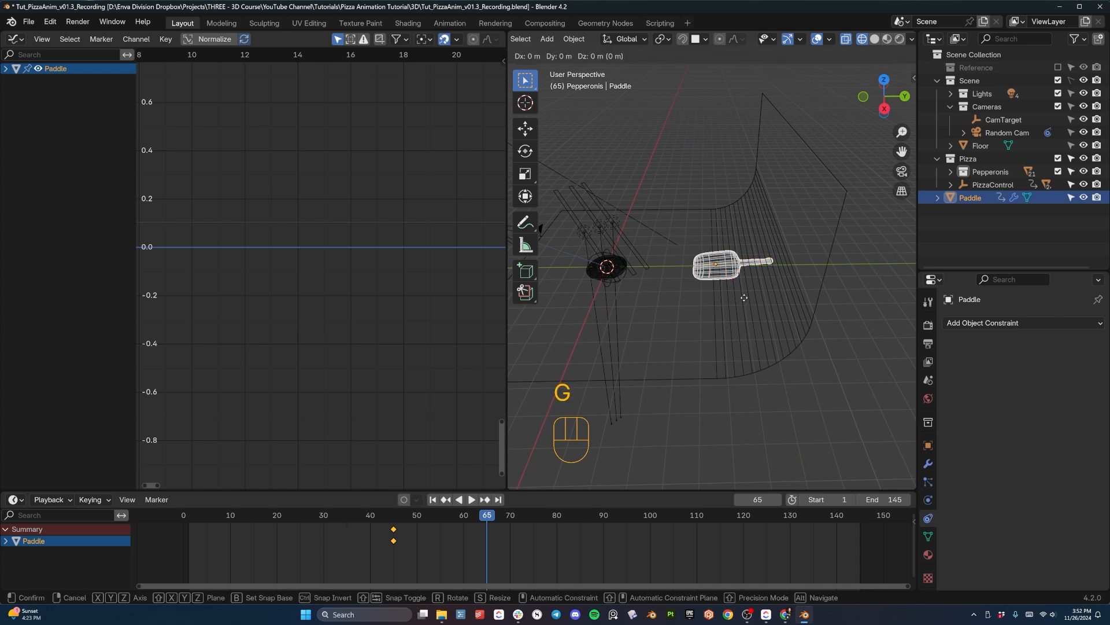
{"action": "key", "text": "y"}
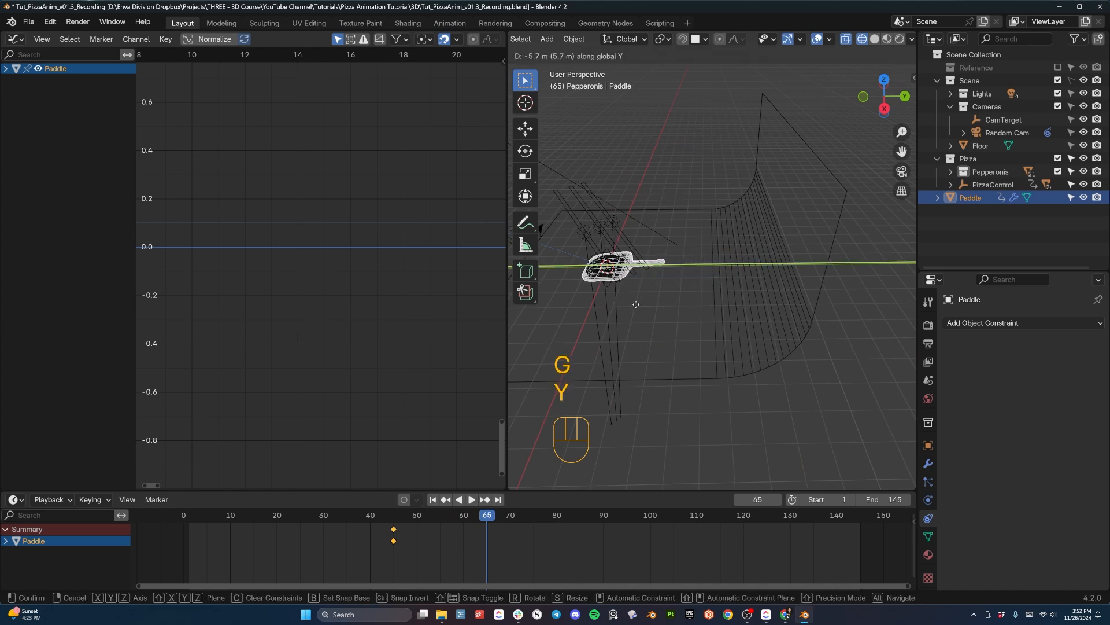
{"action": "left_click", "coordinate": [636, 305]}
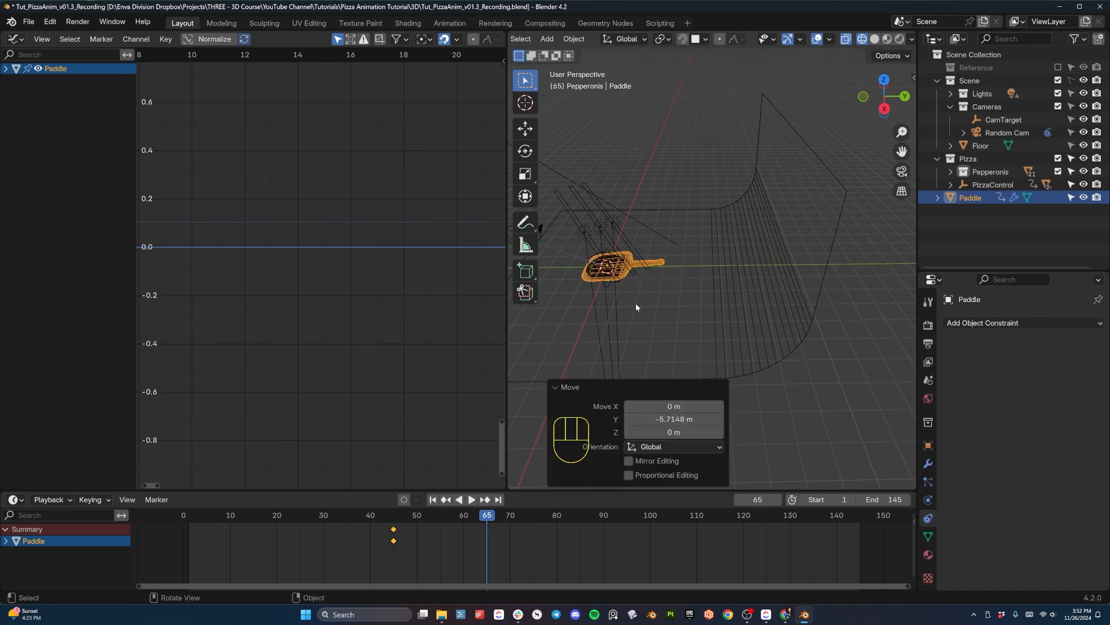
{"action": "key", "text": "i"}
- Replay the paddle's slide in wireframe and again through the camera with solid shading
{"action": "left_click_drag", "start_coordinate": [445, 512], "coordinate": [381, 512]}
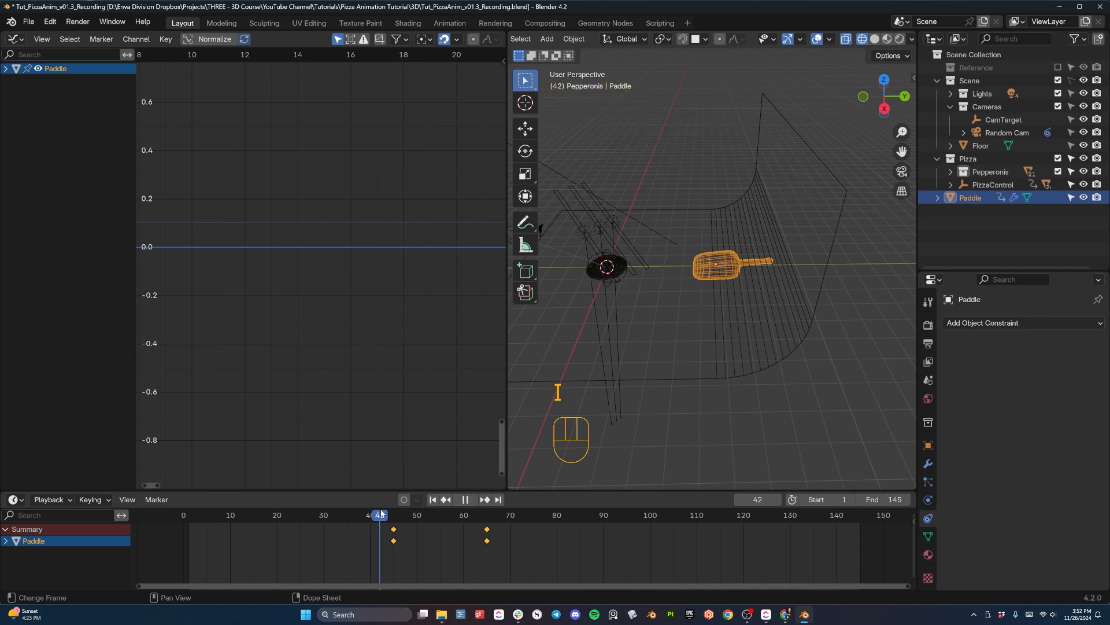
{"action": "key", "text": "space"}
{"action": "key", "text": "space"}
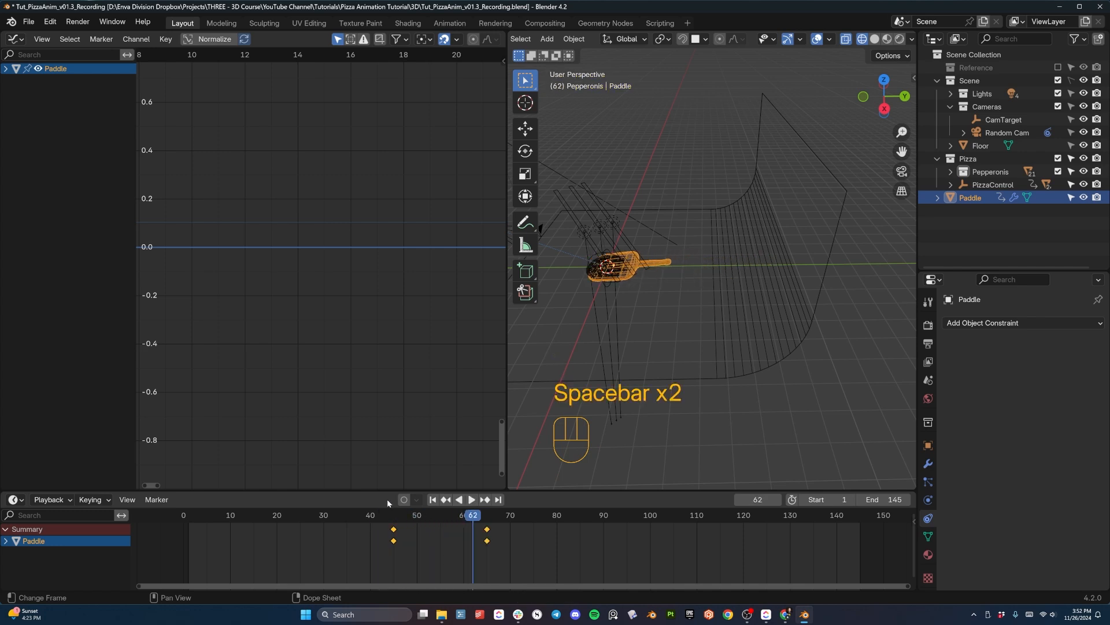
{"action": "key", "text": "space"}
{"action": "key", "text": "space"}
{"action": "key", "text": "KP_0"}
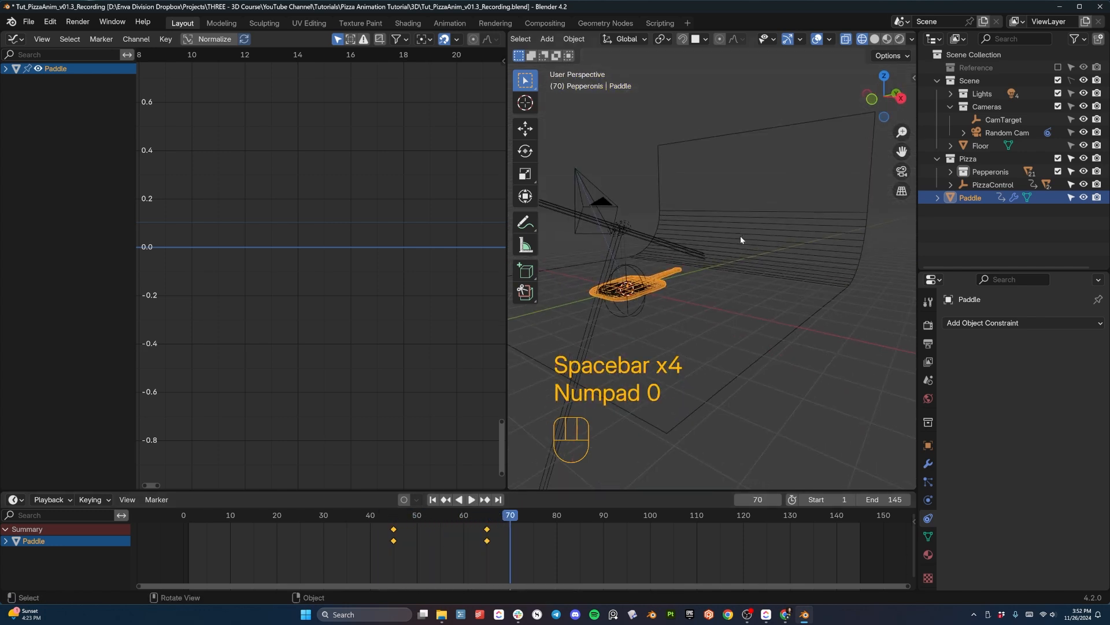
{"action": "key", "text": "z"}
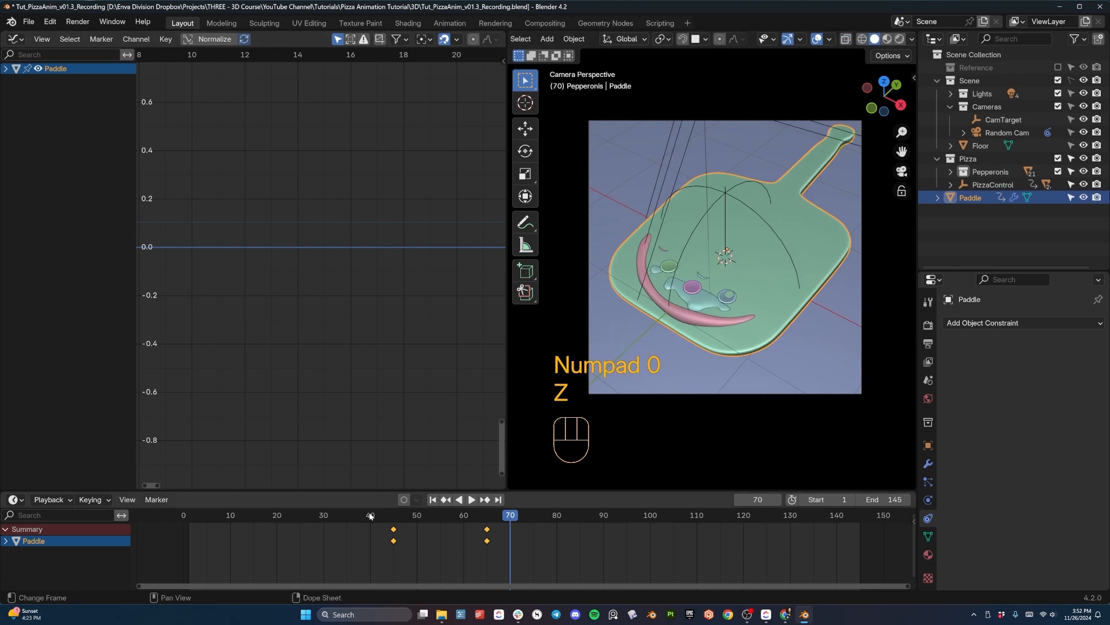
{"action": "key", "text": "space"}
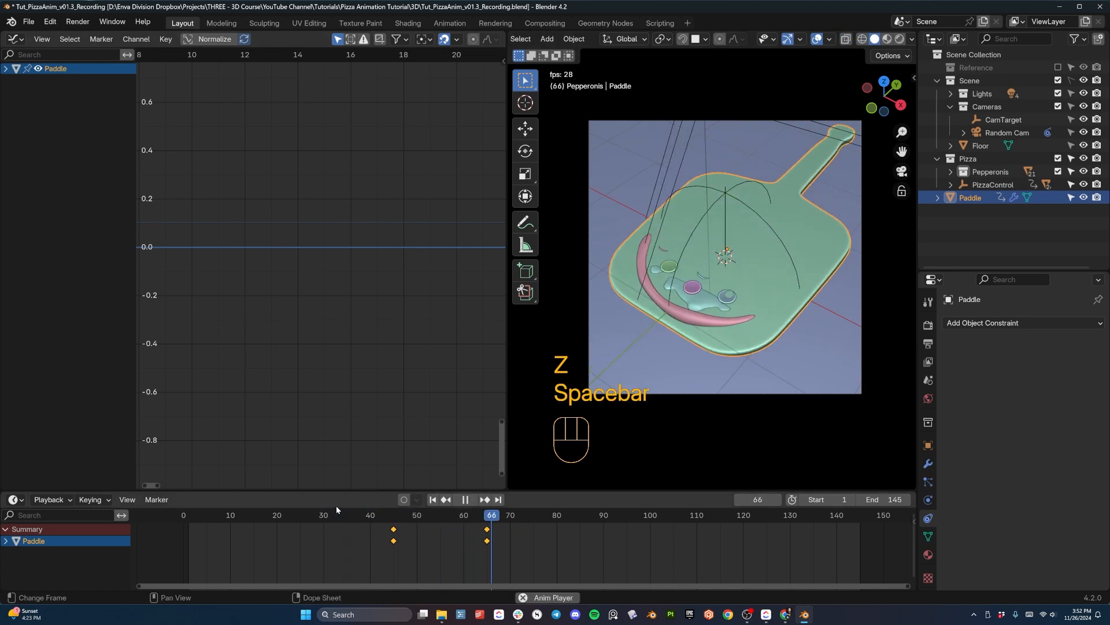
{"action": "key", "text": "space"}
- Select PizzaControl in the right view and insert a keyframe at frame 57, where the paddle reaches the pizza's edge
{"action": "middle_click_drag", "start_coordinate": [709, 301], "coordinate": [752, 288]}
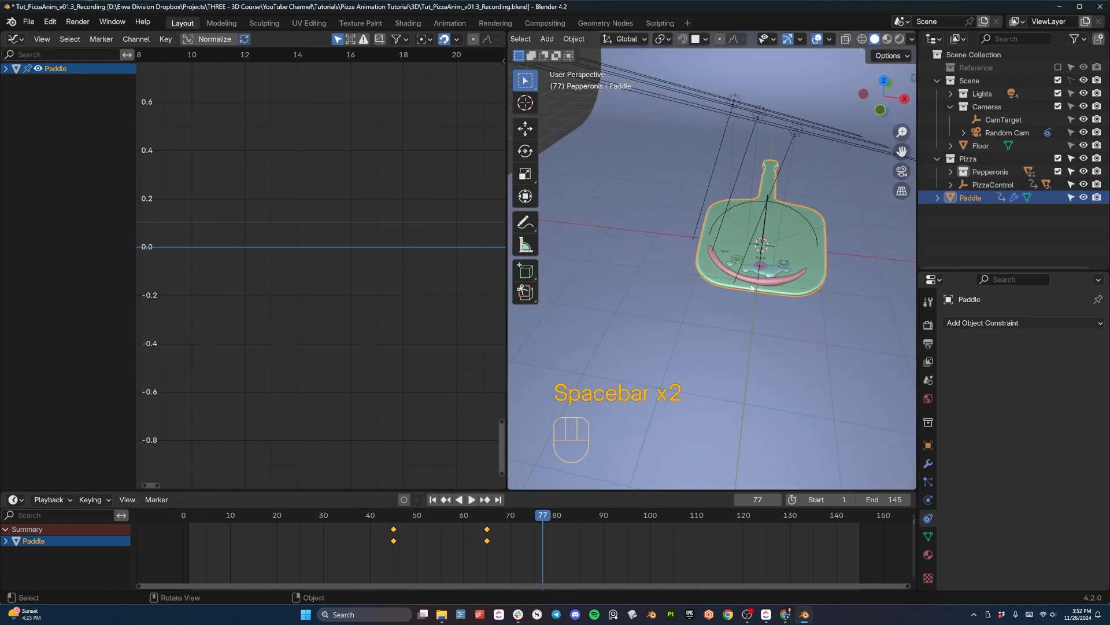
{"action": "middle_click_drag", "start_coordinate": [814, 241], "coordinate": [787, 218]}
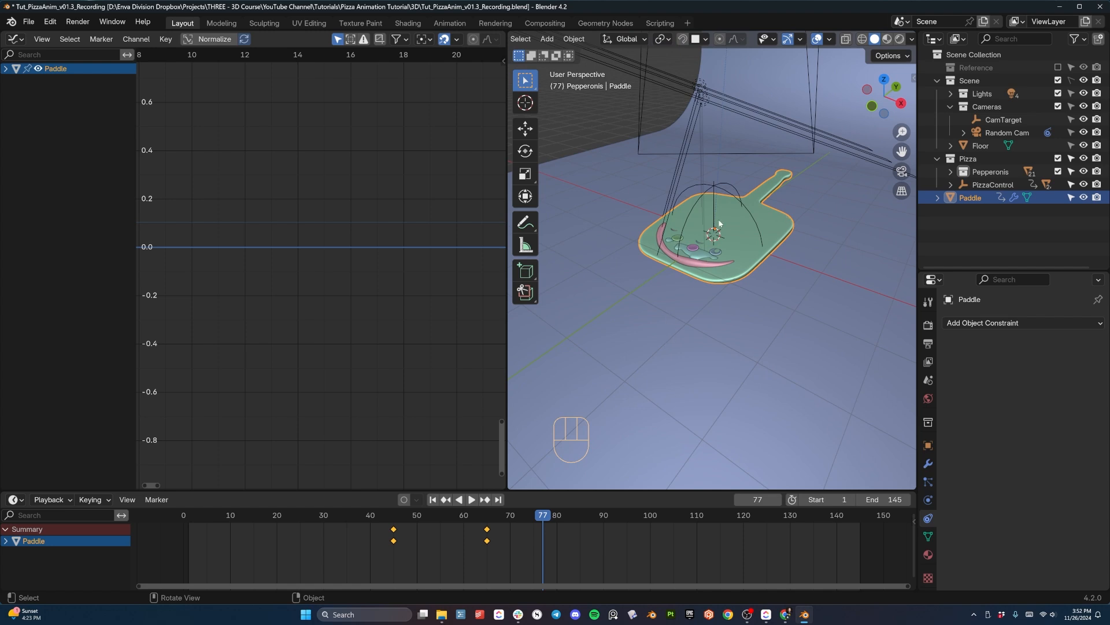
{"action": "key", "text": "KP_3"}
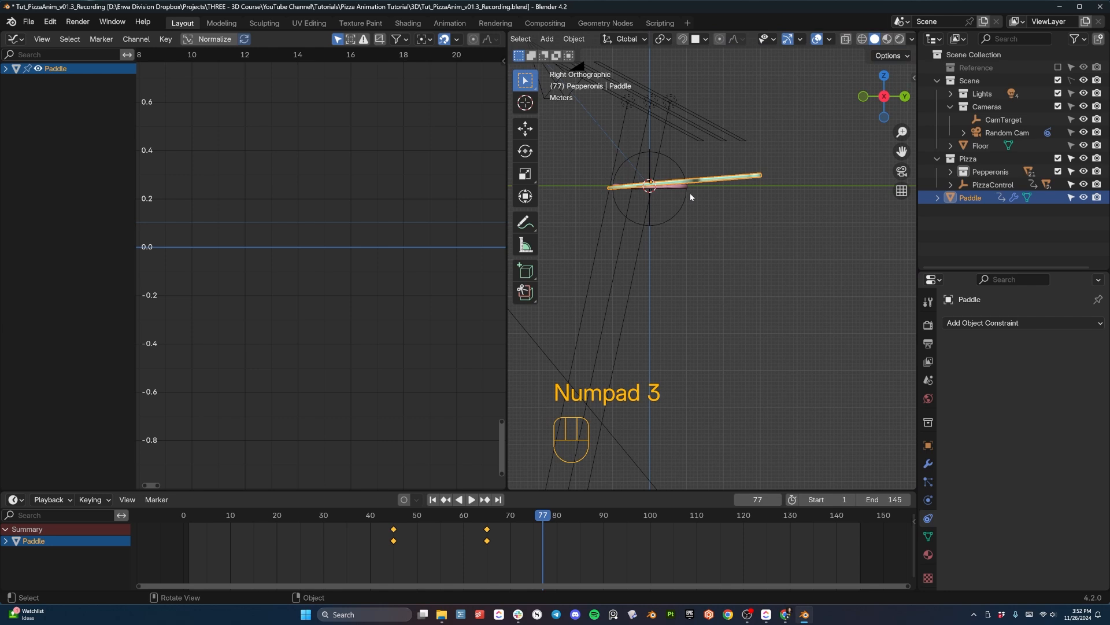
{"action": "middle_click_drag", "start_coordinate": [690, 193], "coordinate": [750, 287], "text": "shift"}
{"action": "left_click", "coordinate": [702, 176]}
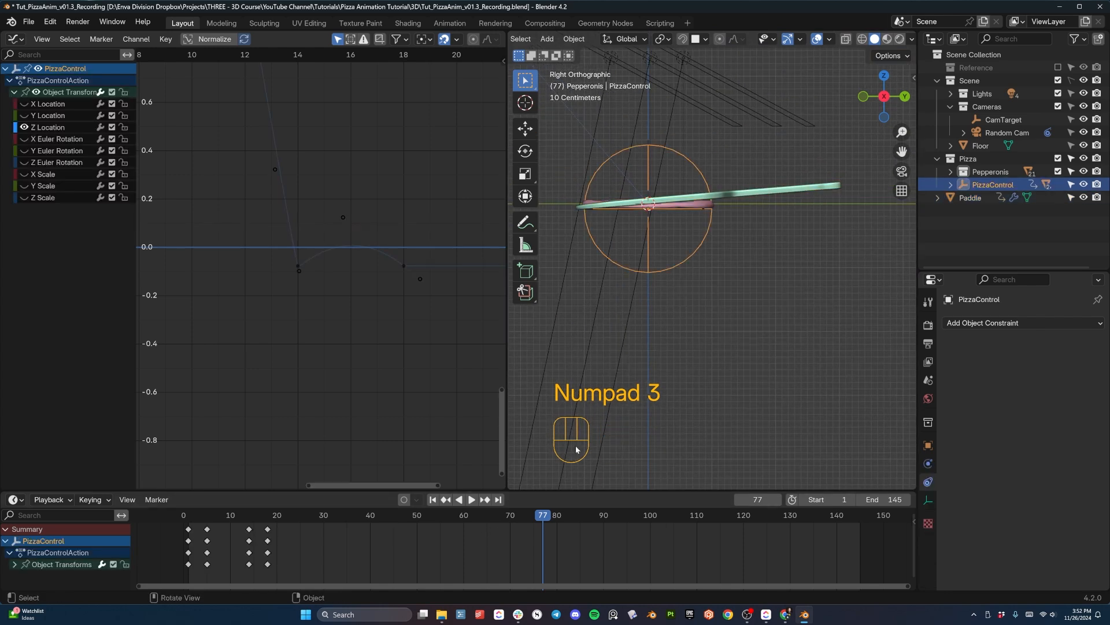
{"action": "middle_click_drag", "start_coordinate": [676, 196], "coordinate": [711, 231], "text": "shift"}
{"action": "left_click_drag", "start_coordinate": [543, 517], "coordinate": [450, 531]}
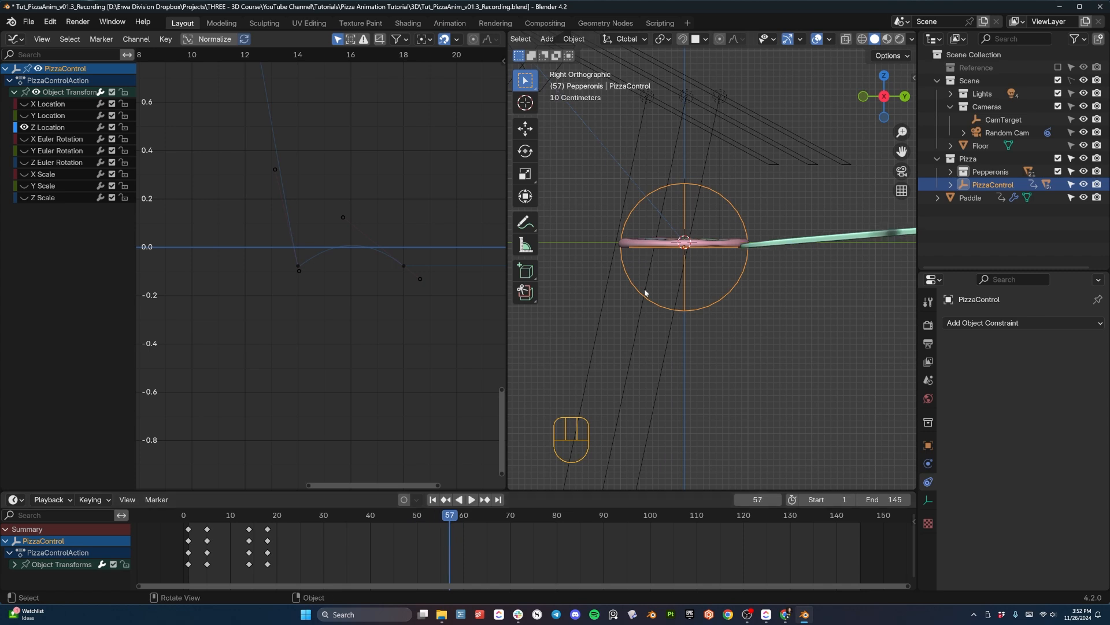
{"action": "key", "text": "i"}
{"action": "scroll", "coordinate": [729, 253], "scroll_direction": "up", "scroll_amount": 3}
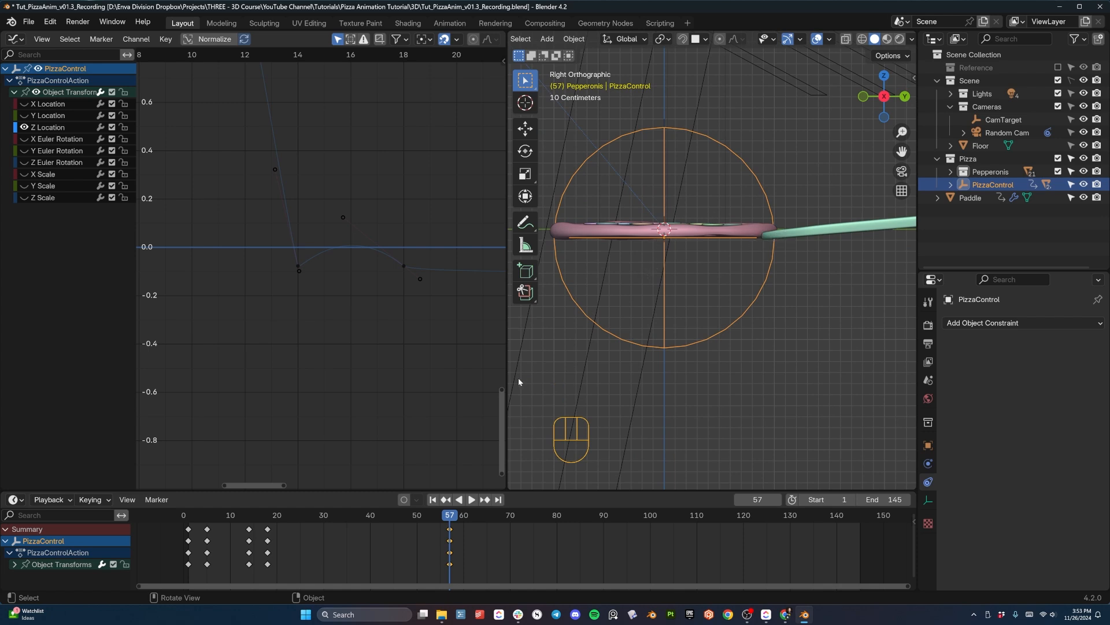
- At frame 67, tilt PizzaControl about -5° and raise it about 0.16 m along Z onto the paddle, then insert a keyframe
{"action": "left_click_drag", "start_coordinate": [450, 516], "coordinate": [496, 516]}
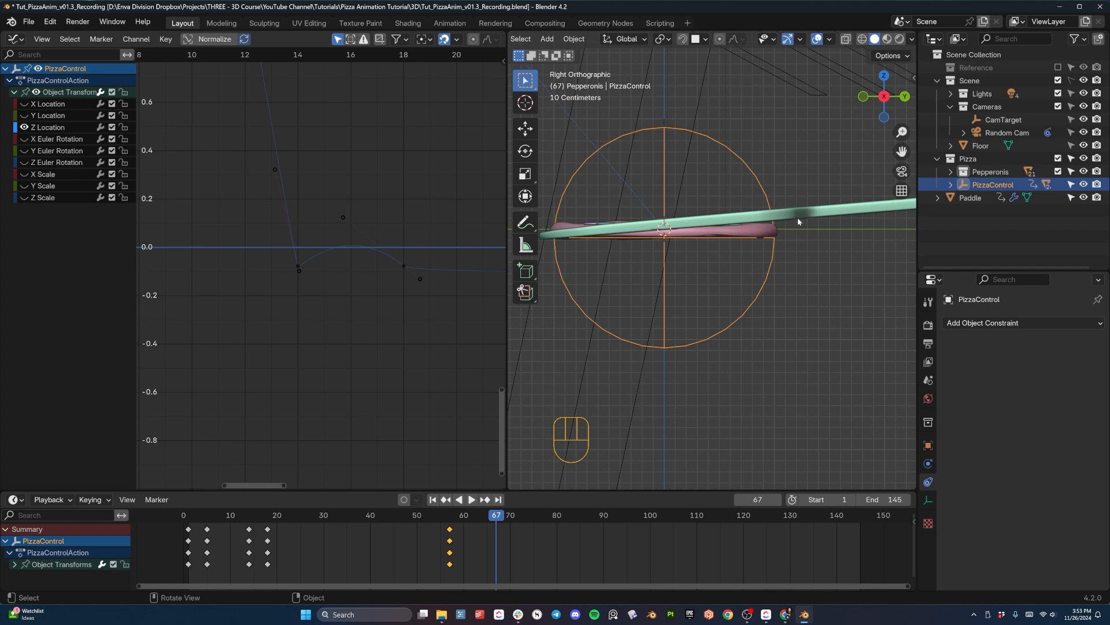
{"action": "key", "text": "r"}
{"action": "left_click", "coordinate": [796, 208]}
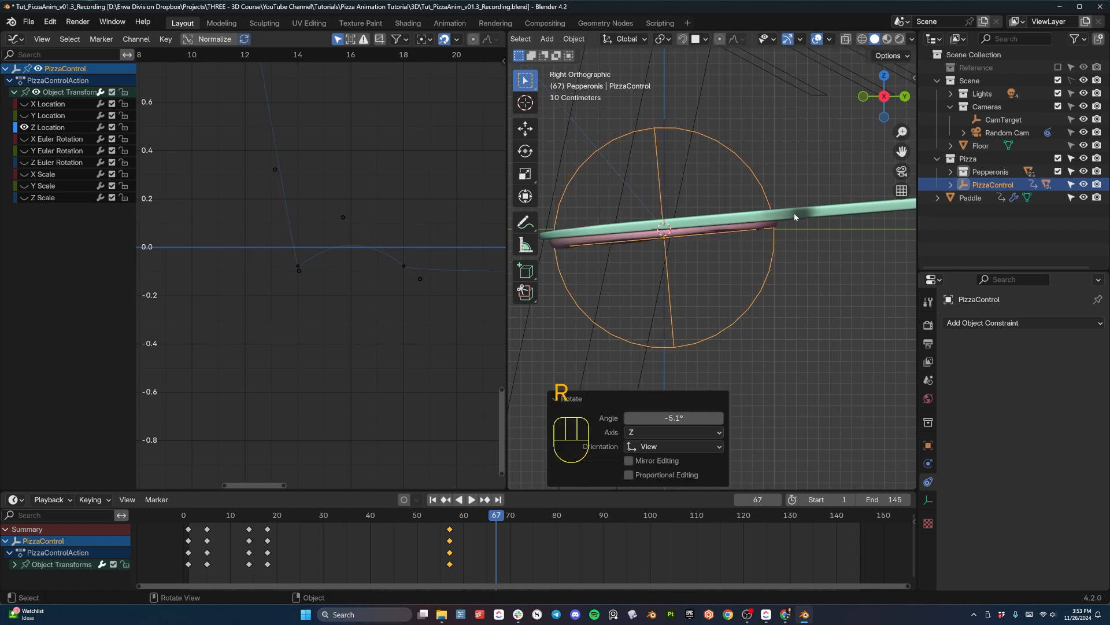
{"action": "key", "text": "g"}
{"action": "key", "text": "z"}
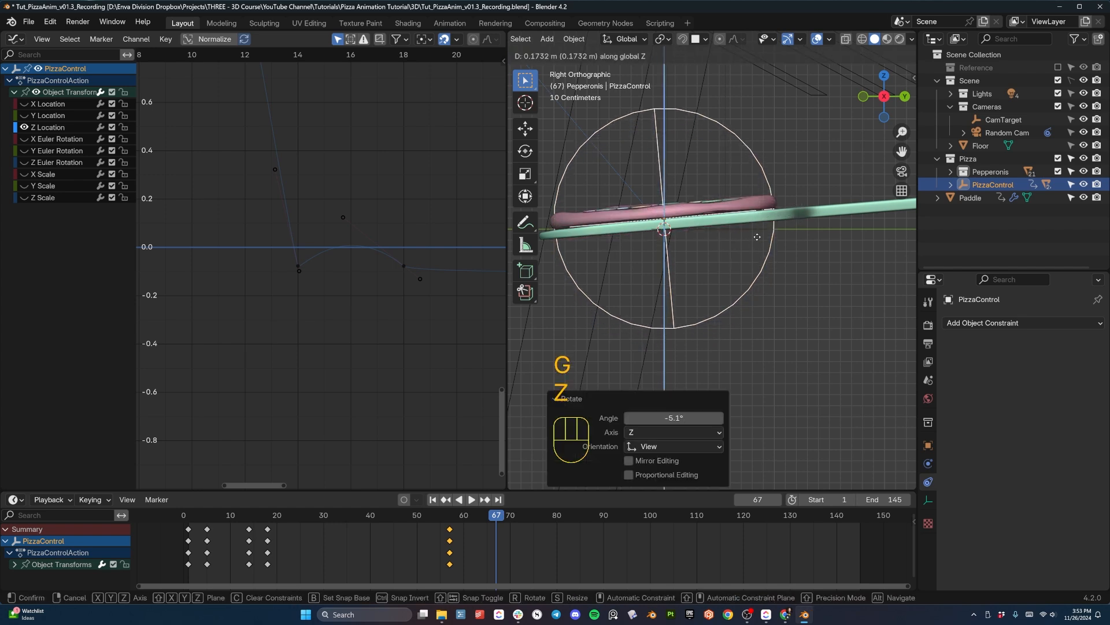
{"action": "left_click", "coordinate": [758, 236]}
{"action": "key", "text": "r"}
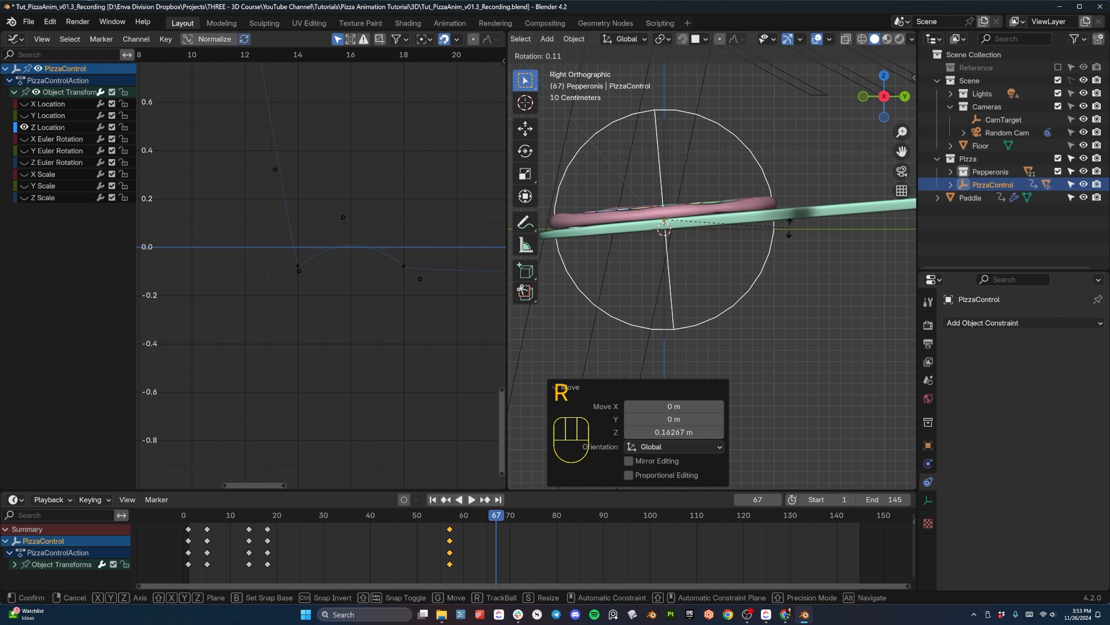
{"action": "left_click", "coordinate": [790, 230]}
{"action": "key", "text": "i"}
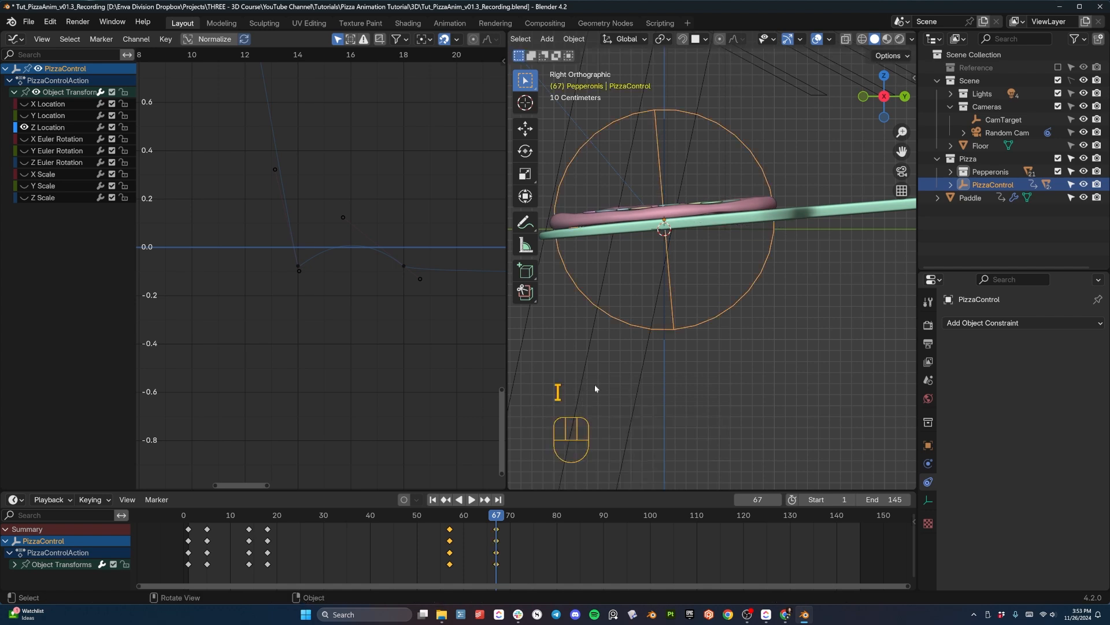
- Replay the pizza's lift onto the paddle in the right view
{"action": "left_click", "coordinate": [480, 517]}
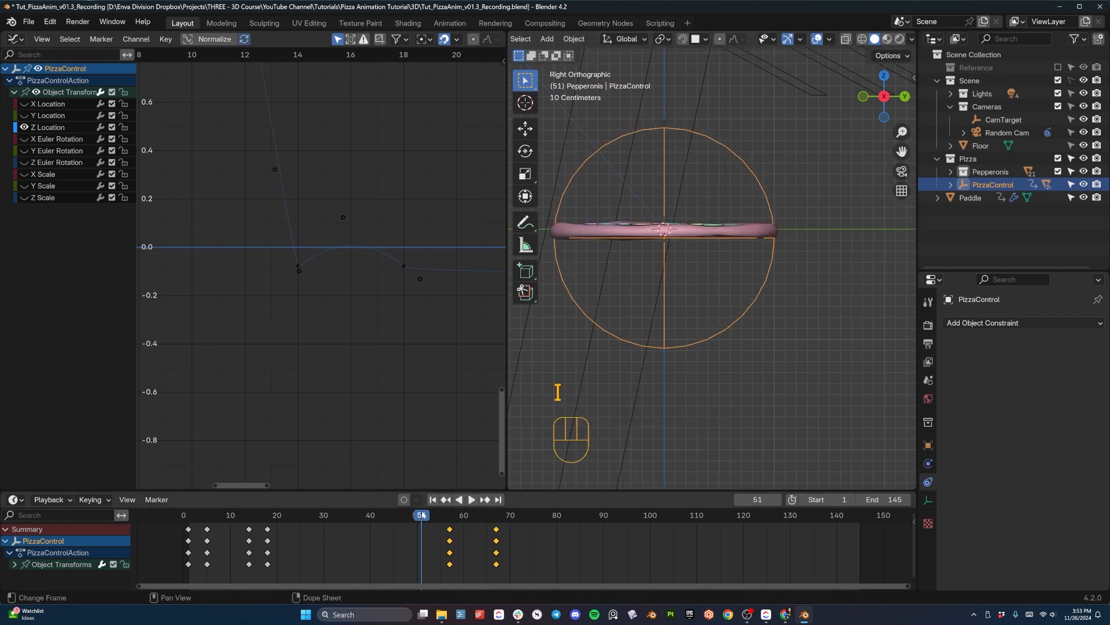
{"action": "key", "text": "space"}
{"action": "key", "text": "space"}
{"action": "key", "text": "space"}
{"action": "key", "text": "space"}
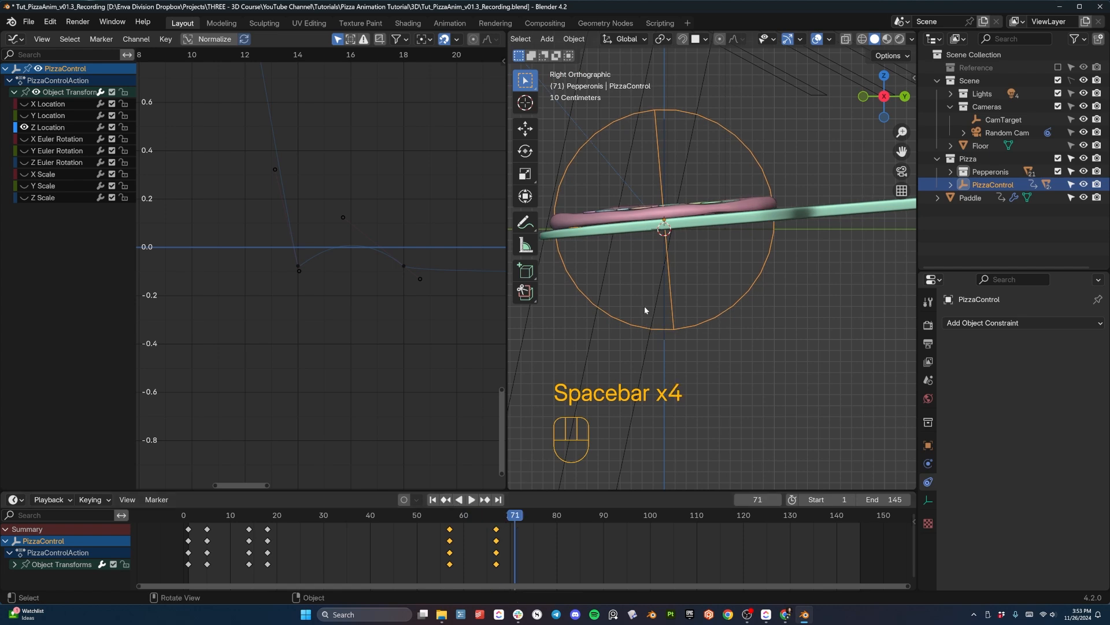
- At frame 59, rotate PizzaControl about -3.3° and raise it about 0.035 m along Z, then insert a keyframe
{"action": "left_click_drag", "start_coordinate": [447, 521], "coordinate": [459, 514]}
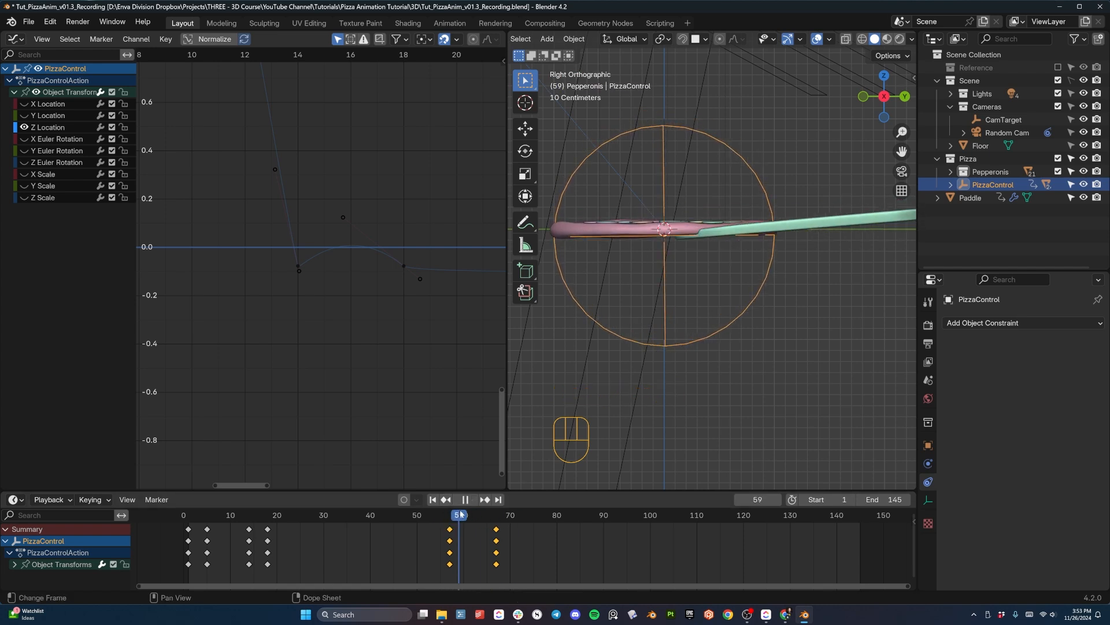
{"action": "middle_click_drag", "start_coordinate": [683, 339], "coordinate": [739, 363]}
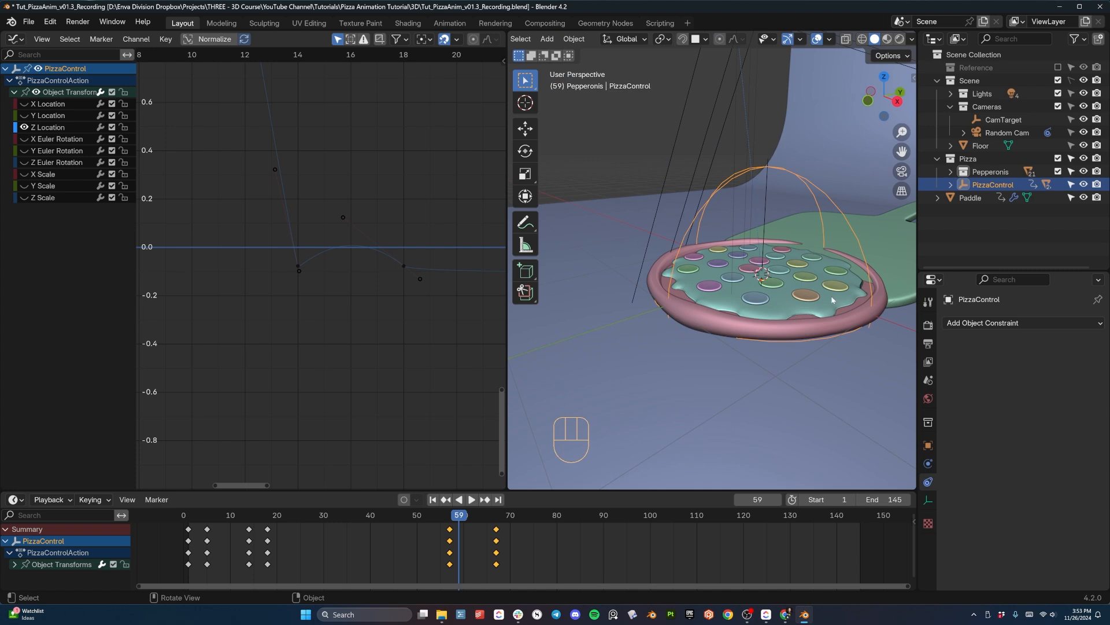
{"action": "middle_click_drag", "start_coordinate": [831, 296], "coordinate": [764, 290]}
{"action": "key", "text": "KP_3"}
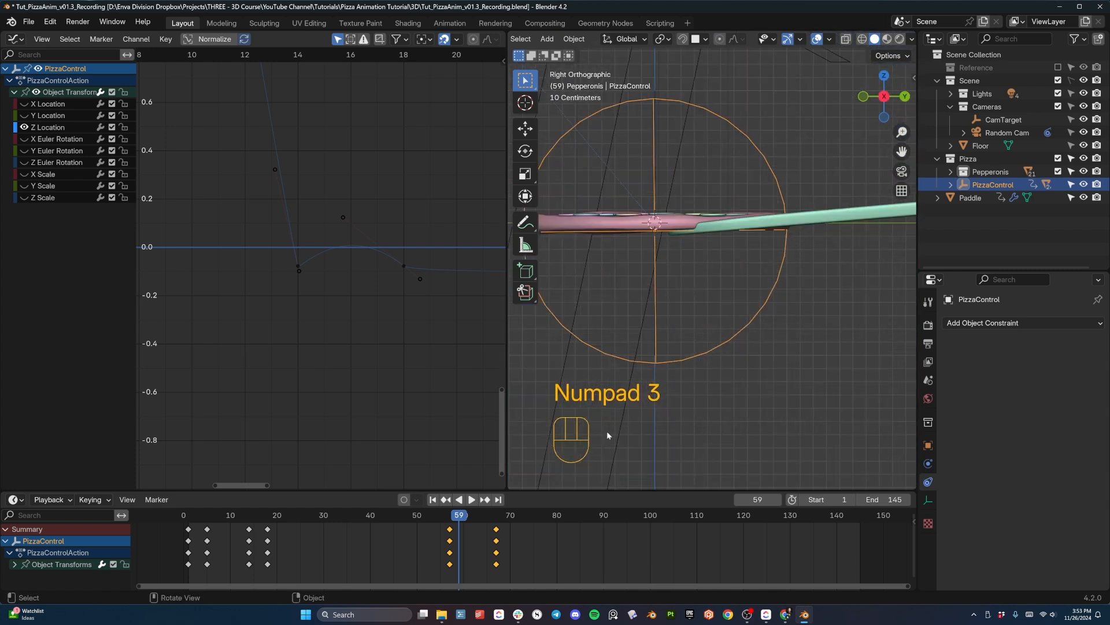
{"action": "key", "text": "r"}
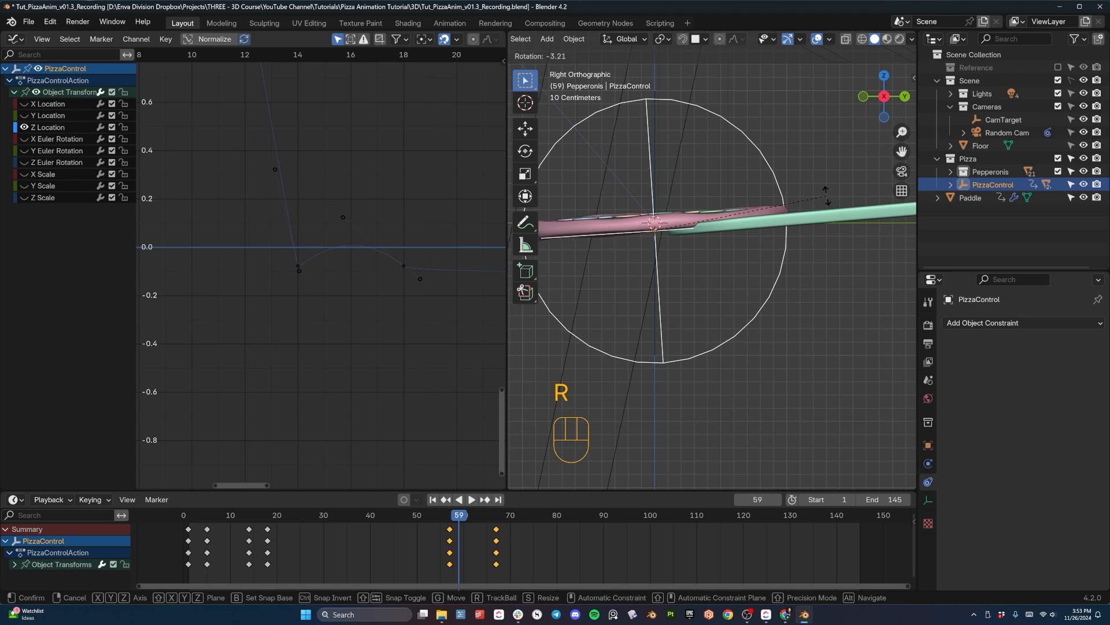
{"action": "left_click", "coordinate": [825, 195]}
{"action": "key", "text": "g"}
{"action": "key", "text": "z"}
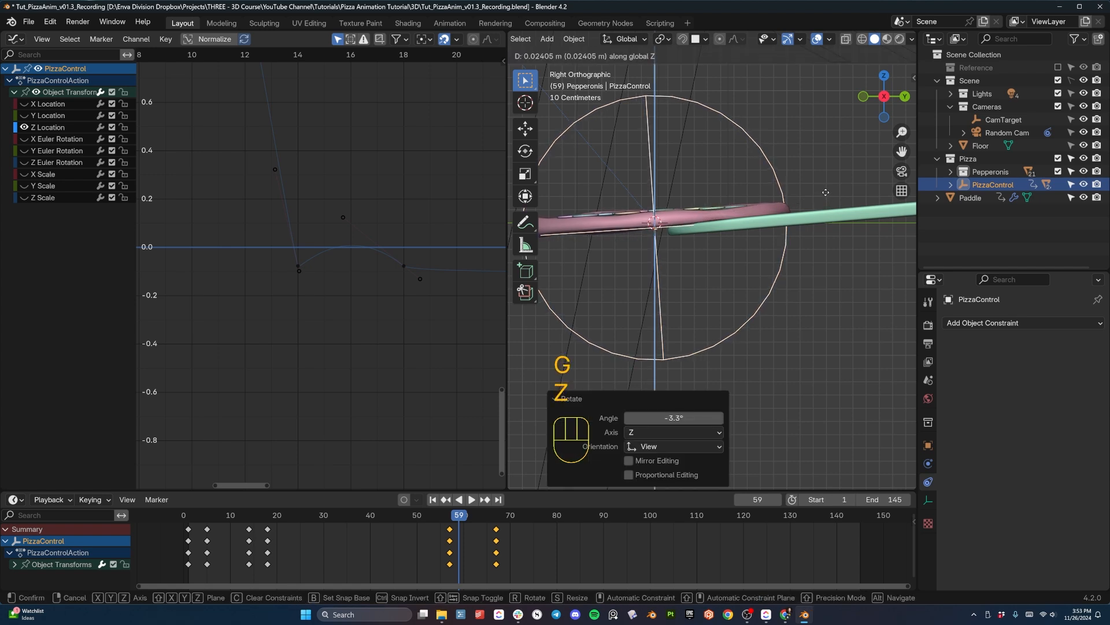
{"action": "left_click", "coordinate": [825, 193]}
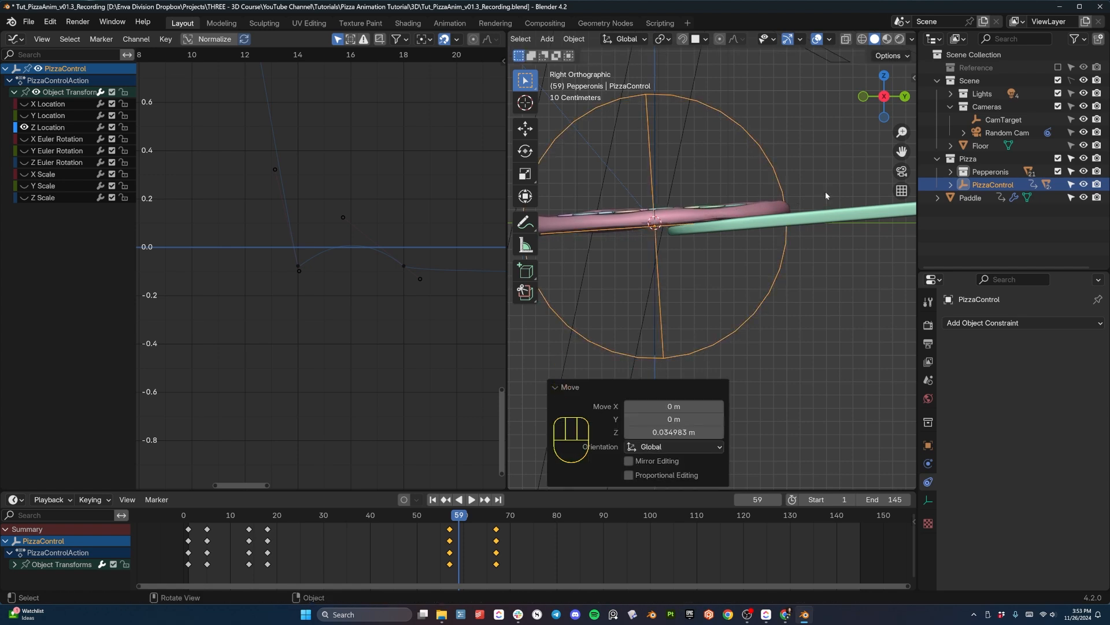
{"action": "key", "text": "i"}
- Replay the refined pizza lift from the side and again from an angled perspective view
{"action": "key", "text": "space"}
{"action": "key", "text": "space"}
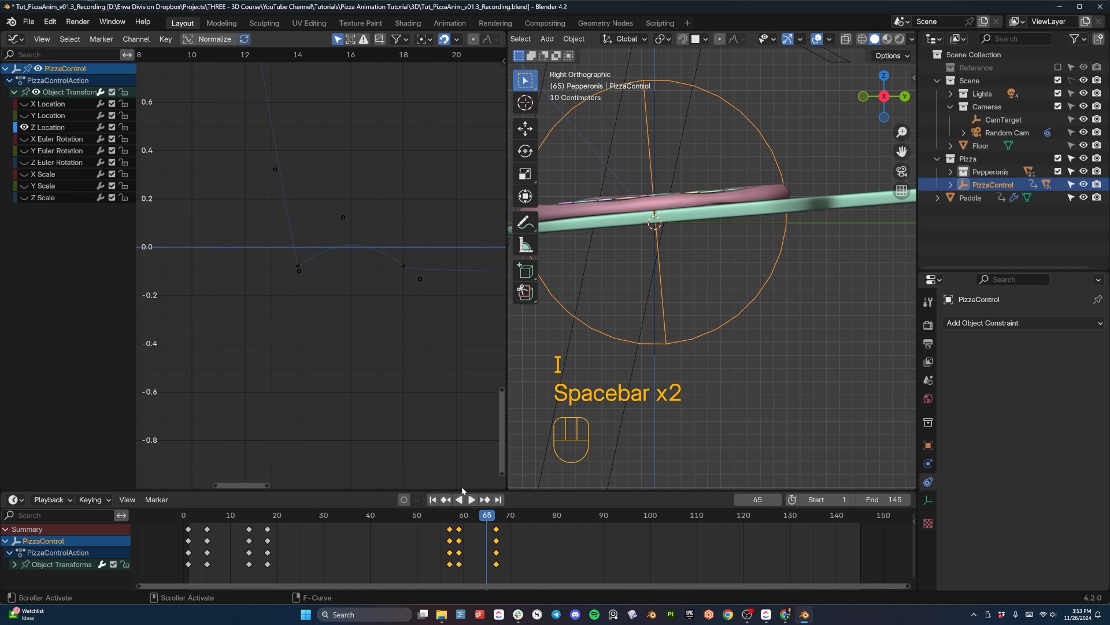
{"action": "left_click", "coordinate": [448, 515]}
{"action": "key", "text": "space"}
{"action": "key", "text": "space"}
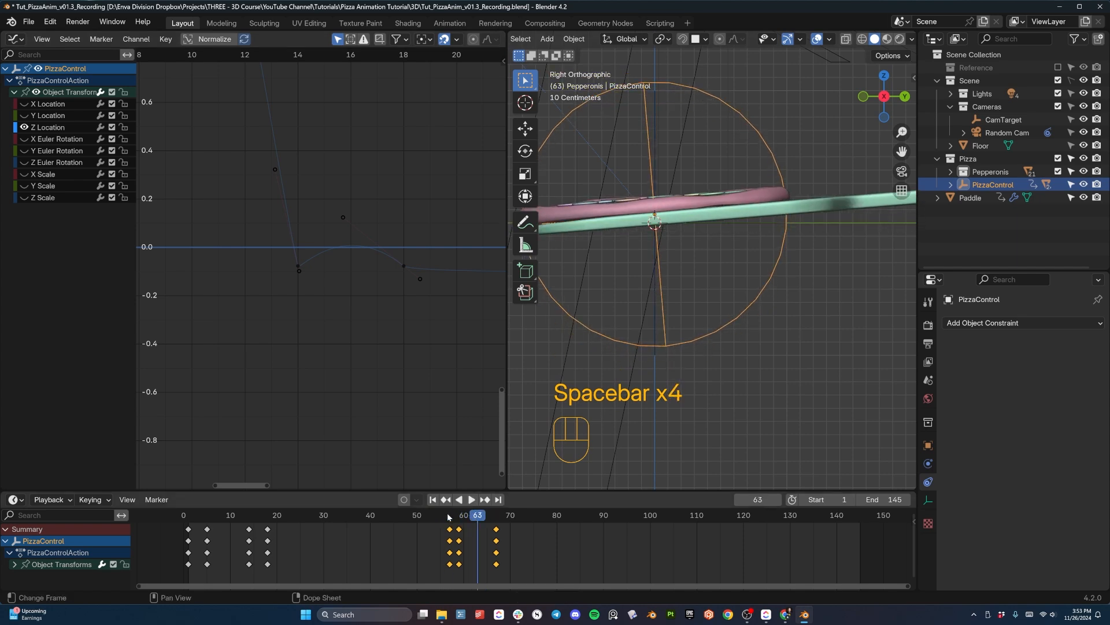
{"action": "middle_click_drag", "start_coordinate": [626, 333], "coordinate": [730, 377]}
- Replay the paddle sliding under the pizza from an earlier frame, in solid and rendered shading
{"action": "key", "text": "space"}
{"action": "key", "text": "space"}
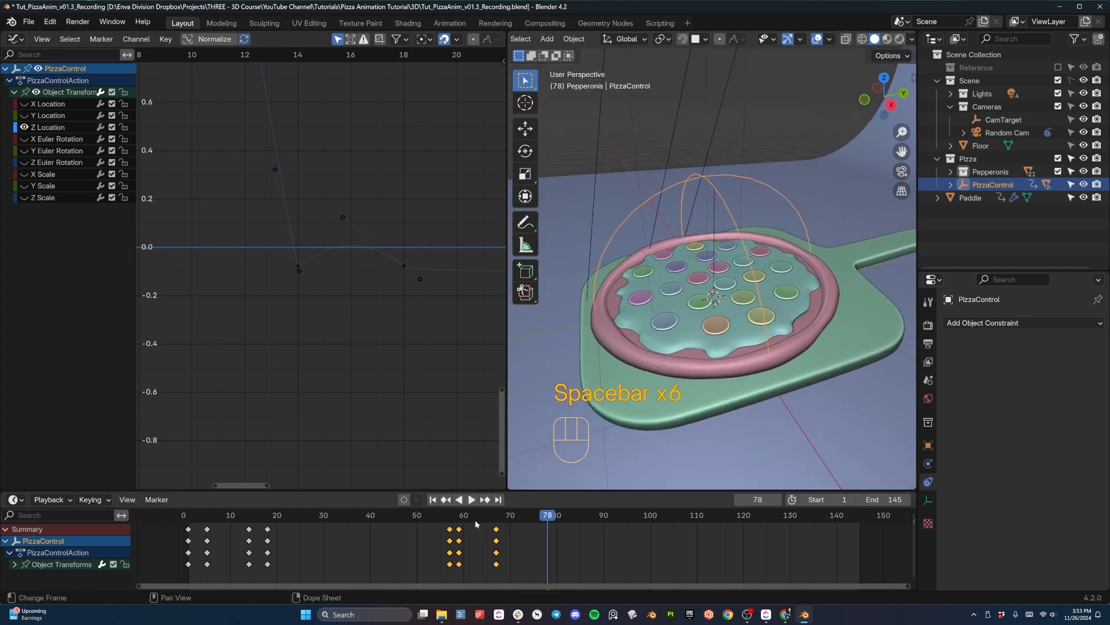
{"action": "mouse_move", "coordinate": [434, 517]}
{"action": "left_mouse_down"}
{"action": "mouse_move", "coordinate": [417, 517]}
{"action": "mouse_move", "coordinate": [461, 520]}
{"action": "mouse_move", "coordinate": [359, 525]}
{"action": "left_mouse_up"}
{"action": "key", "text": "space"}
{"action": "key", "text": "space"}
{"action": "key", "text": "space"}
{"action": "key", "text": "space"}
{"action": "key", "text": "space"}
{"action": "key", "text": "space"}
{"action": "key", "text": "z"}
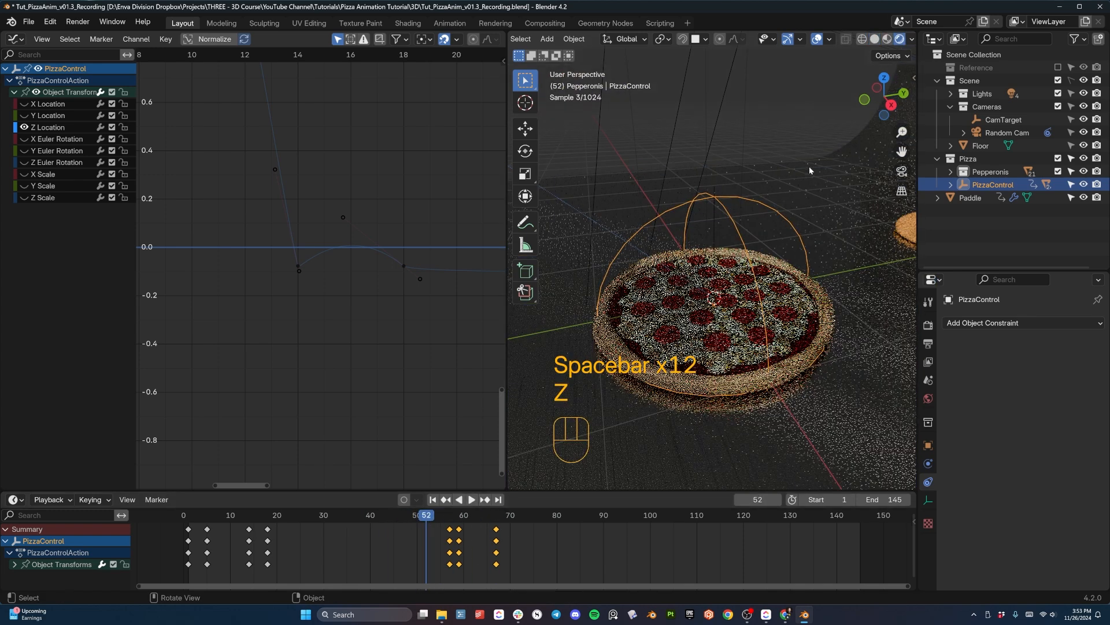
{"action": "key", "text": "space"}
{"action": "key", "text": "space"}
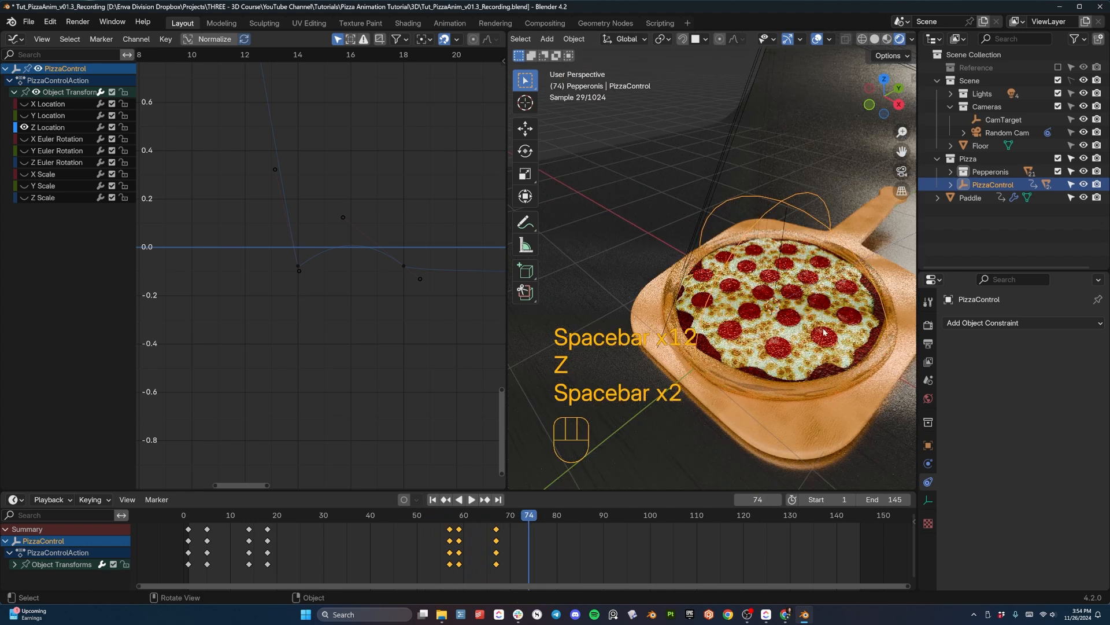
{"action": "key", "text": "z"}
- Widen the 3D viewport at the Graph Editor's expense, keeping PizzaControl selected
{"action": "middle_click_drag", "start_coordinate": [824, 331], "coordinate": [687, 292]}
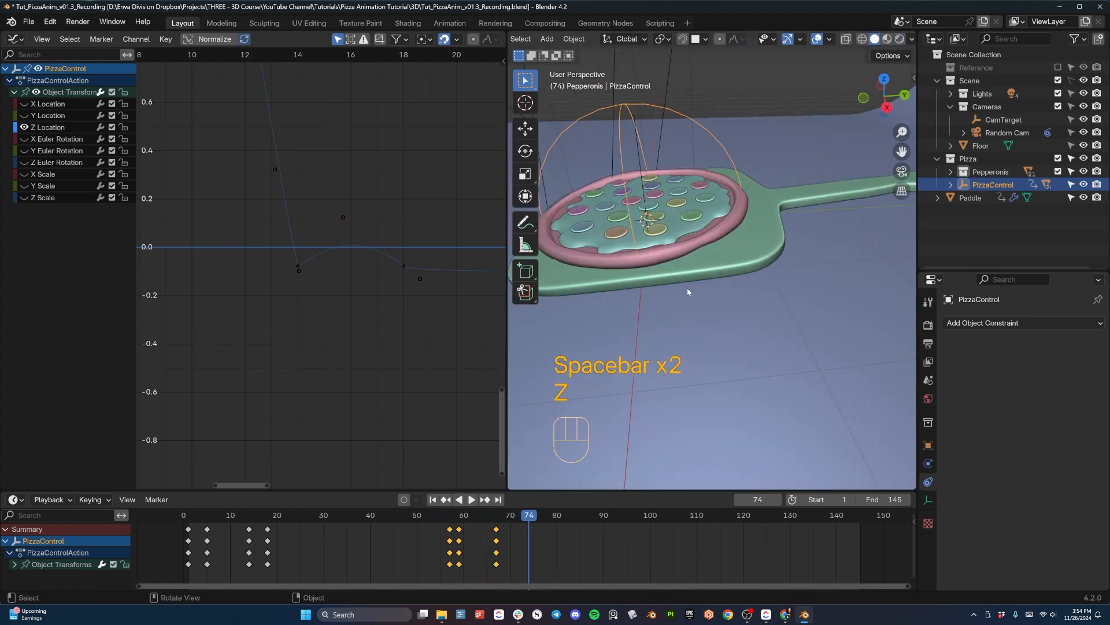
{"action": "left_click", "coordinate": [715, 275]}
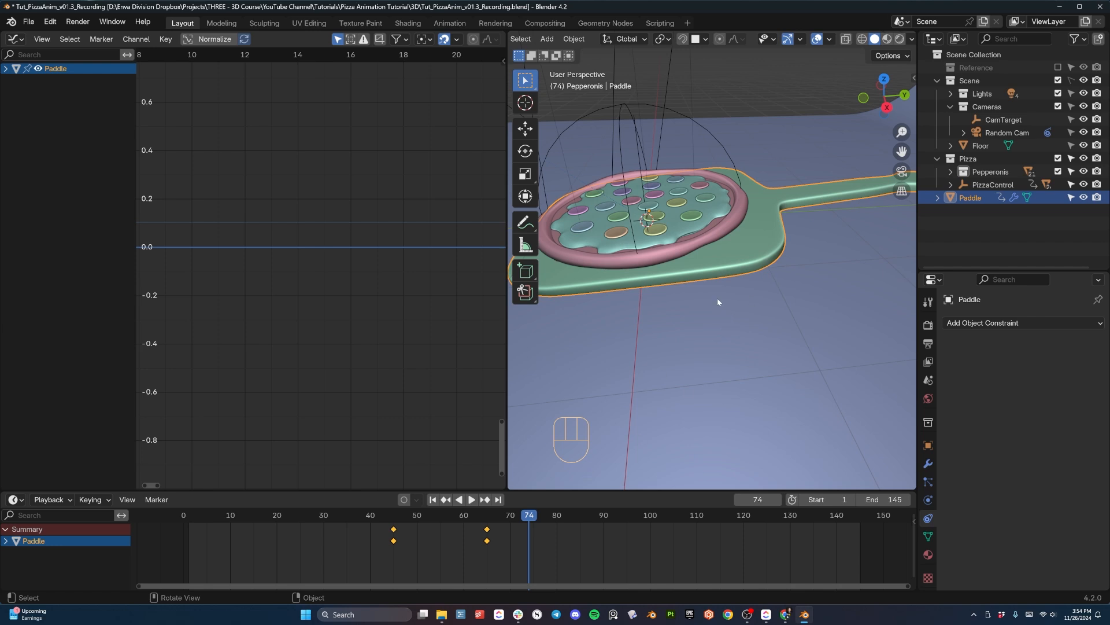
{"action": "left_click", "coordinate": [629, 203]}
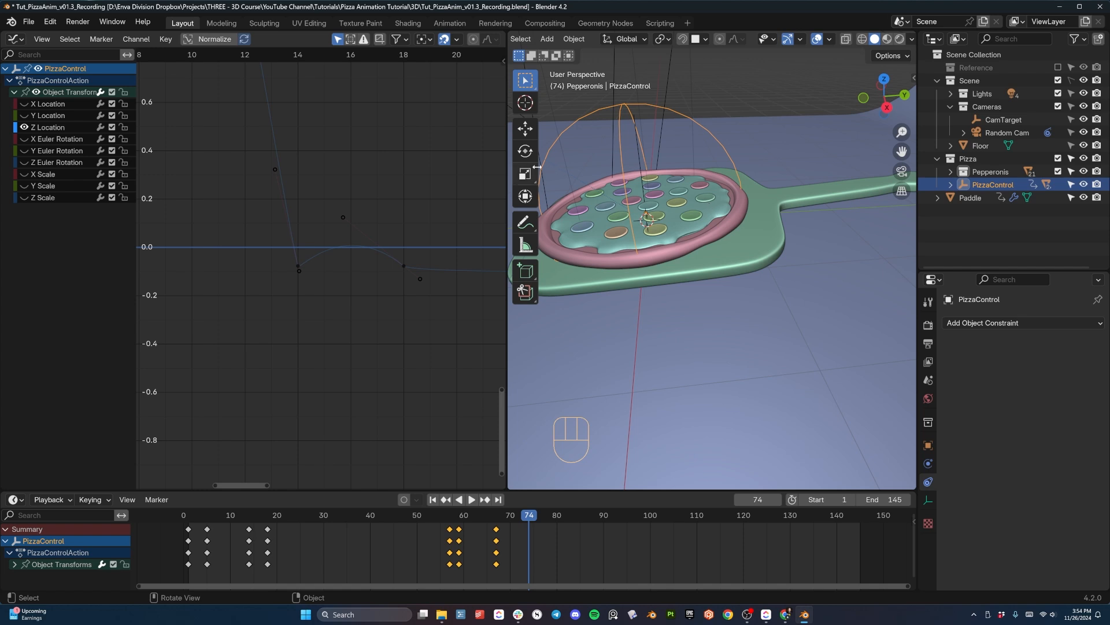
{"action": "left_click_drag", "start_coordinate": [507, 158], "coordinate": [424, 166]}
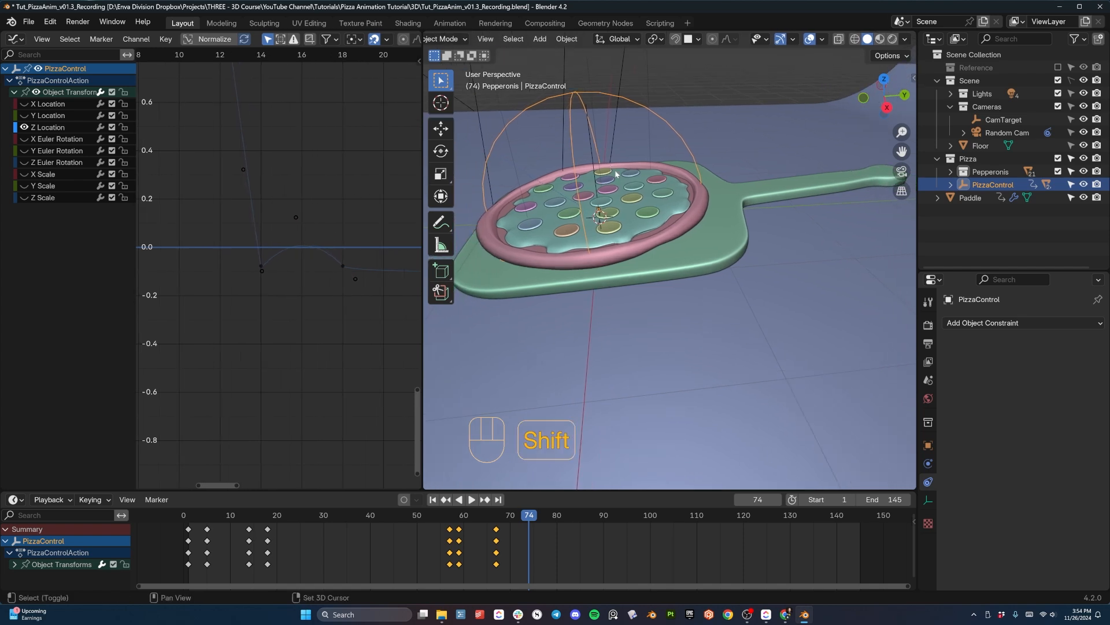
{"action": "middle_click_drag", "start_coordinate": [599, 182], "coordinate": [706, 282], "text": "shift"}
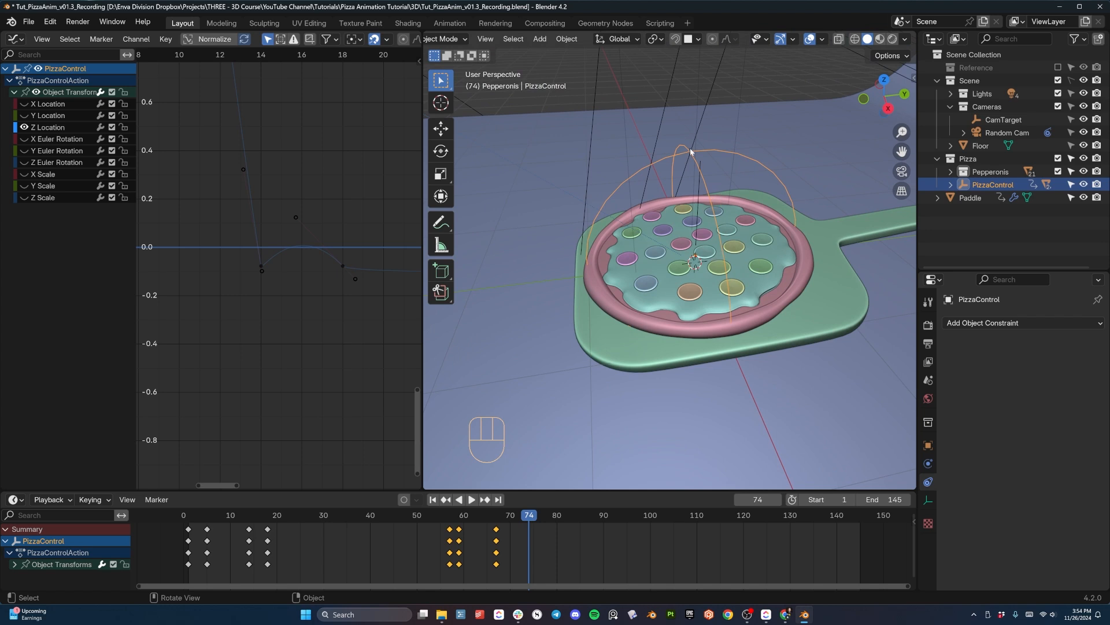
- Add a Child Of constraint to PizzaControl
{"action": "left_click", "coordinate": [797, 295]}
{"action": "middle_click_drag", "start_coordinate": [797, 295], "coordinate": [738, 223]}
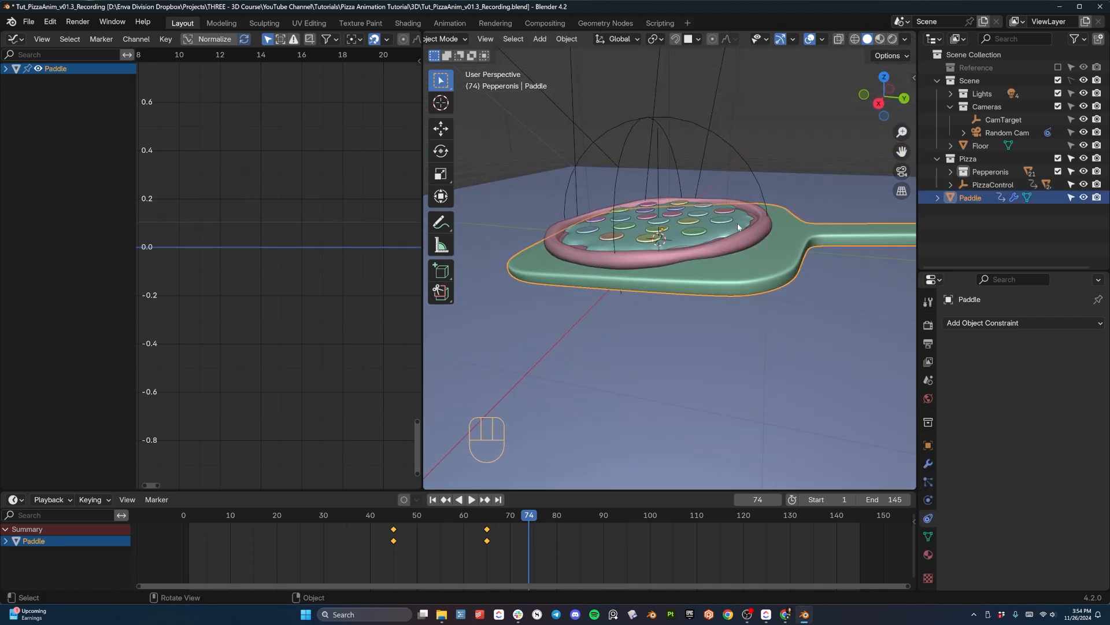
{"action": "left_click", "coordinate": [657, 119]}
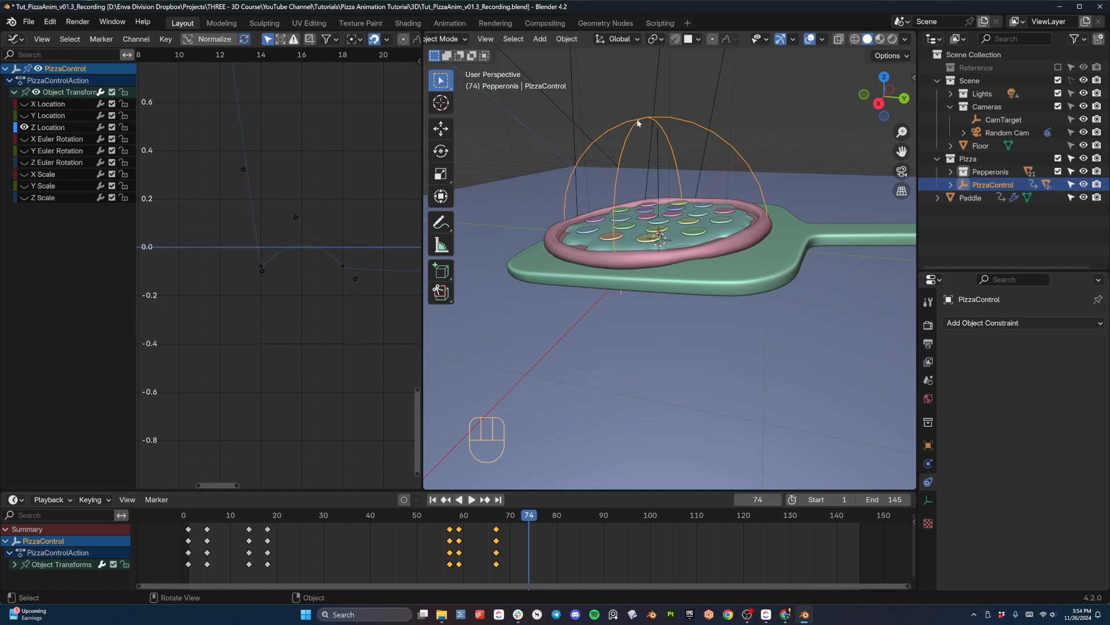
{"action": "middle_click_drag", "start_coordinate": [632, 118], "coordinate": [651, 155]}
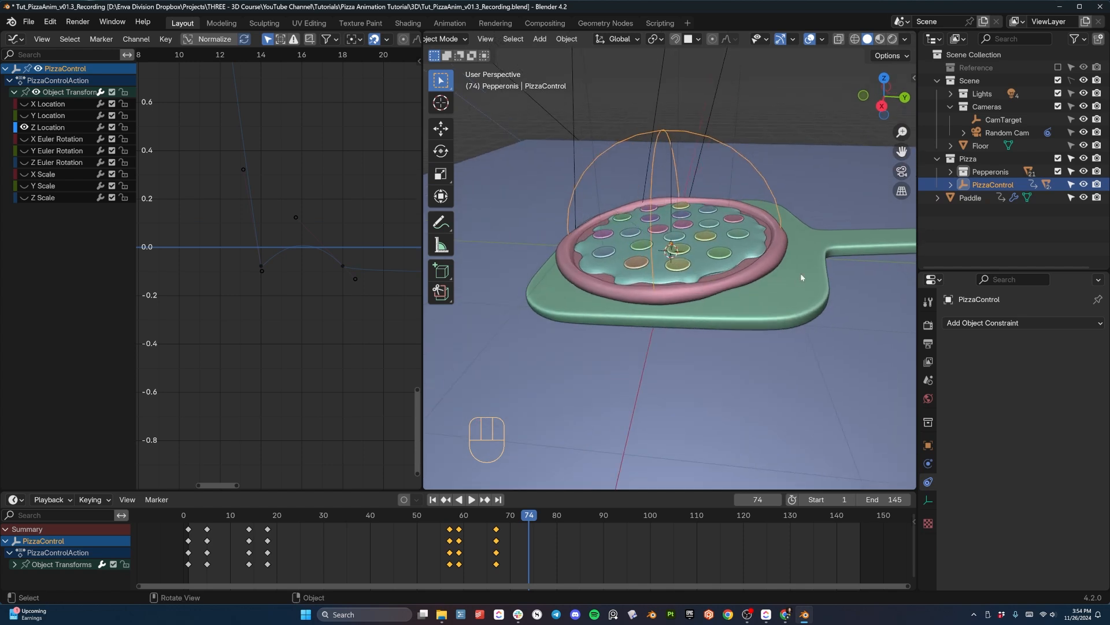
{"action": "left_click", "coordinate": [974, 322]}
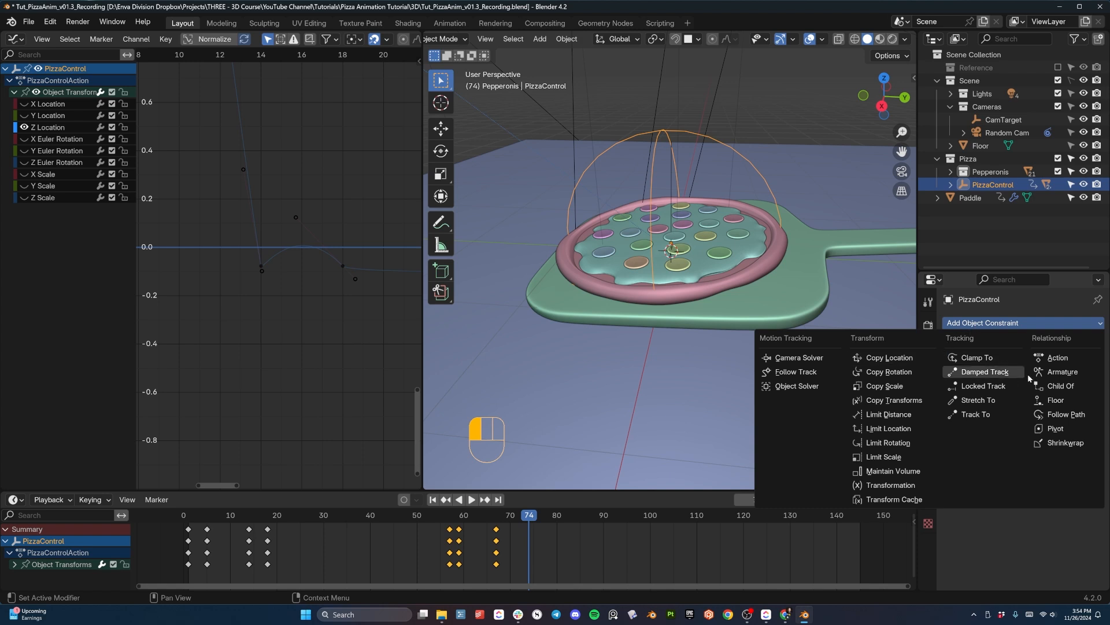
{"action": "left_click", "coordinate": [1061, 387]}
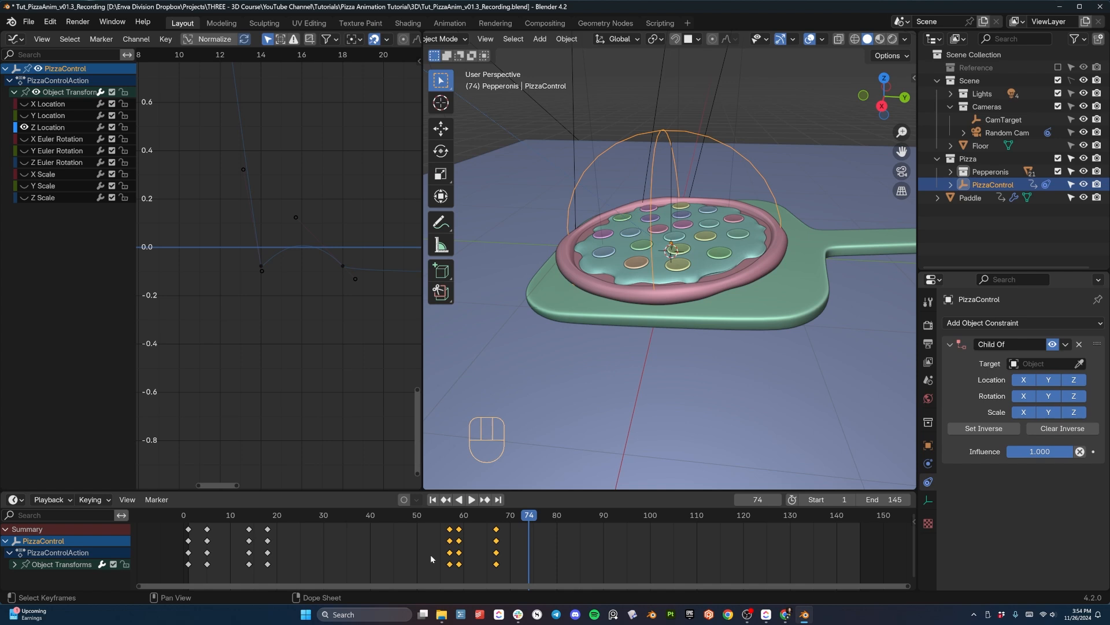
- At frame 68, set Paddle as the target of PizzaControl's Child Of constraint
{"action": "left_click", "coordinate": [805, 274]}
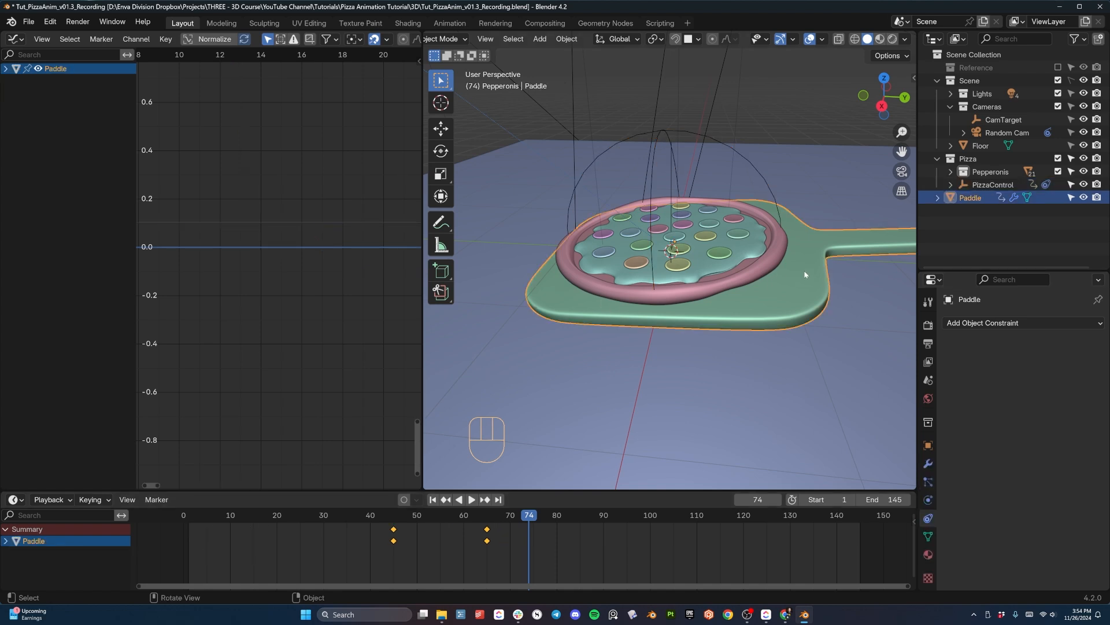
{"action": "left_click", "coordinate": [675, 135]}
{"action": "middle_click_drag", "start_coordinate": [666, 241], "coordinate": [685, 237]}
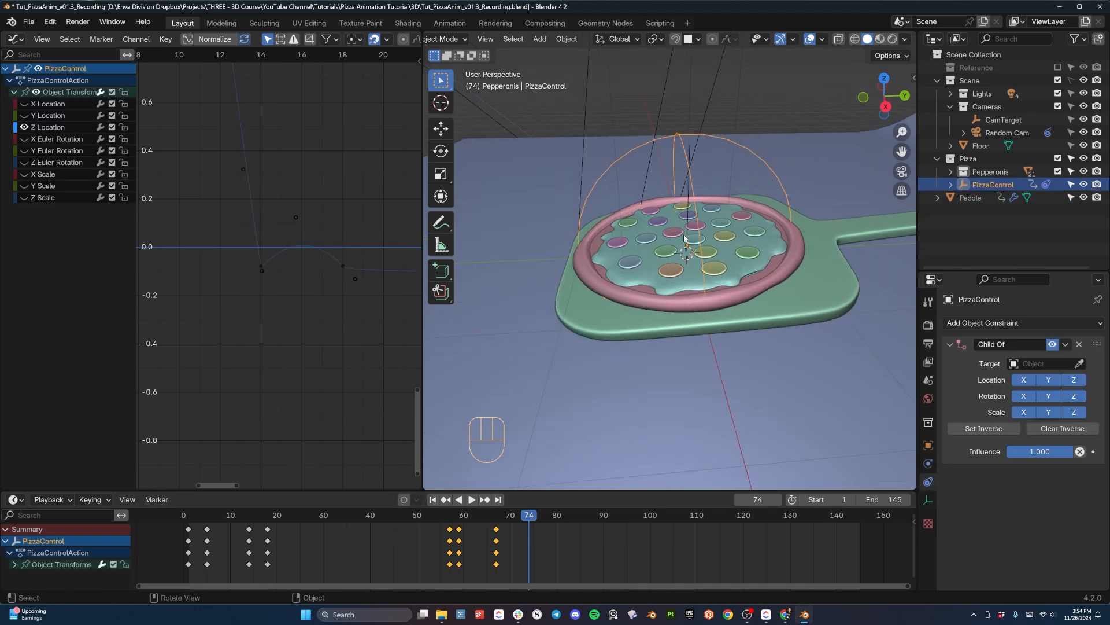
{"action": "left_click_drag", "start_coordinate": [522, 512], "coordinate": [466, 520]}
{"action": "scroll", "coordinate": [508, 534], "scroll_direction": "up", "scroll_amount": 5}
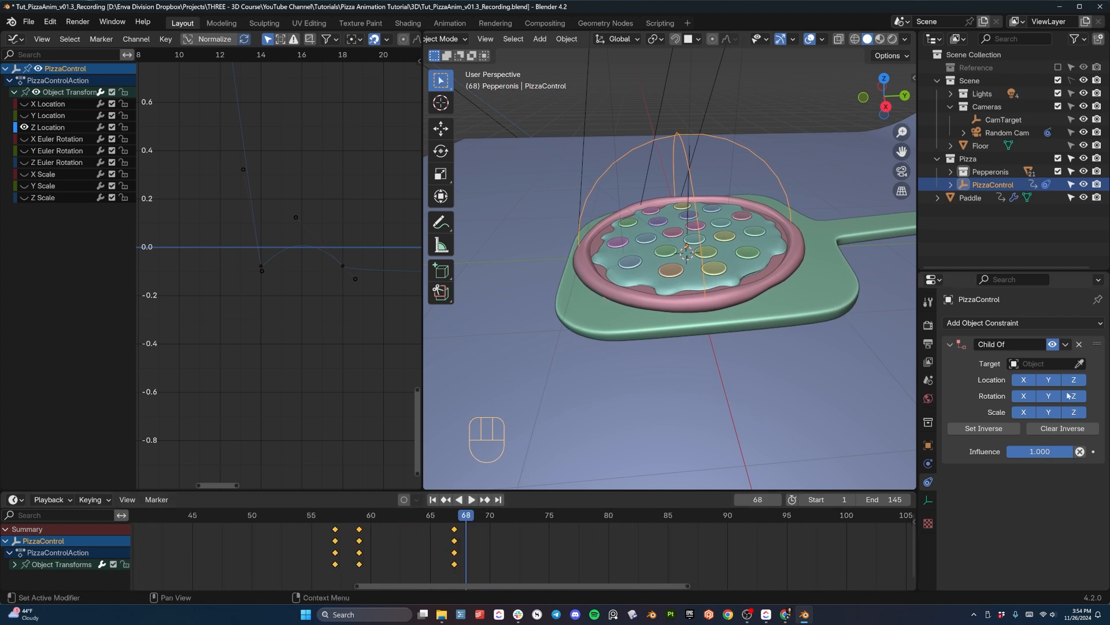
{"action": "left_click", "coordinate": [1078, 364]}
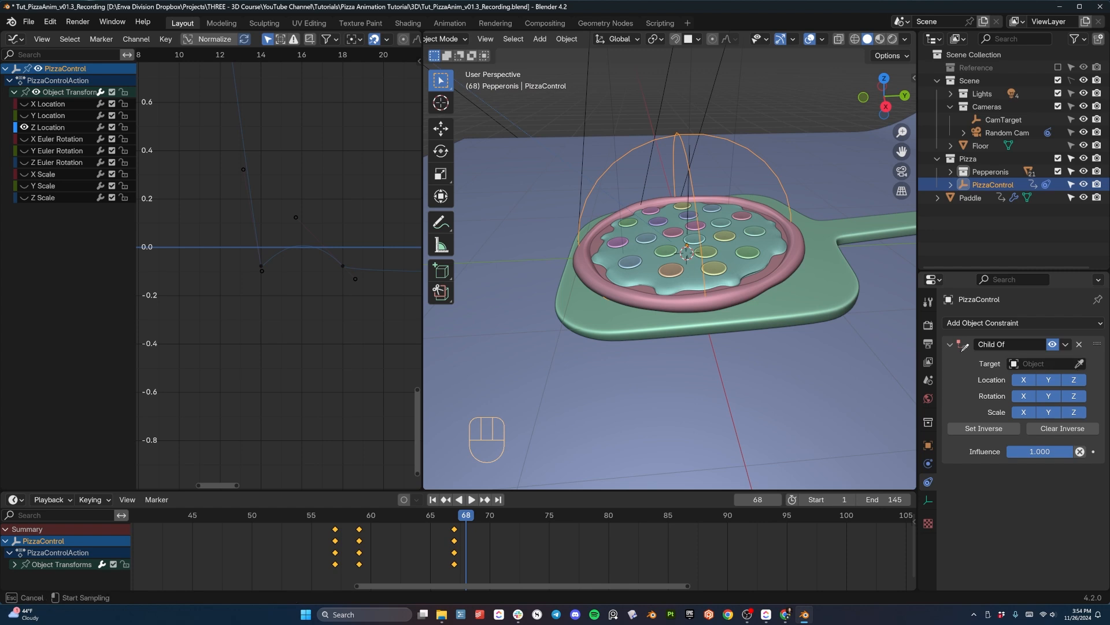
{"action": "left_click", "coordinate": [805, 297]}
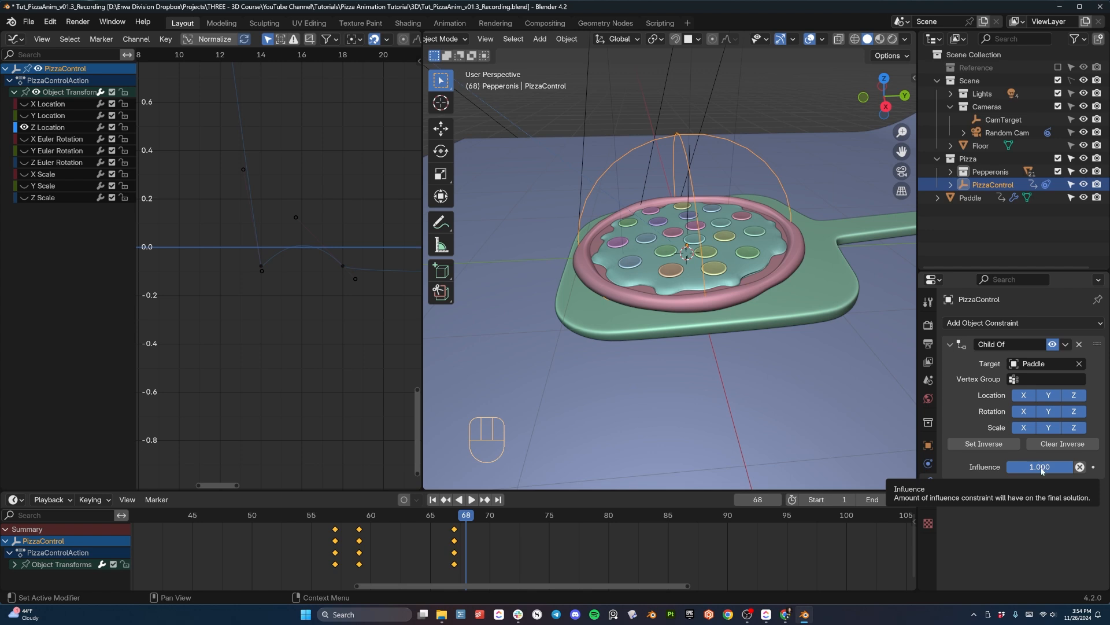
- Insert a keyframe on the Child Of constraint's influence of 1.000 at frame 69
{"action": "mouse_move", "coordinate": [468, 517]}
{"action": "left_mouse_down"}
{"action": "mouse_move", "coordinate": [456, 516]}
{"action": "mouse_move", "coordinate": [476, 517]}
{"action": "mouse_move", "coordinate": [466, 518]}
{"action": "left_mouse_up"}
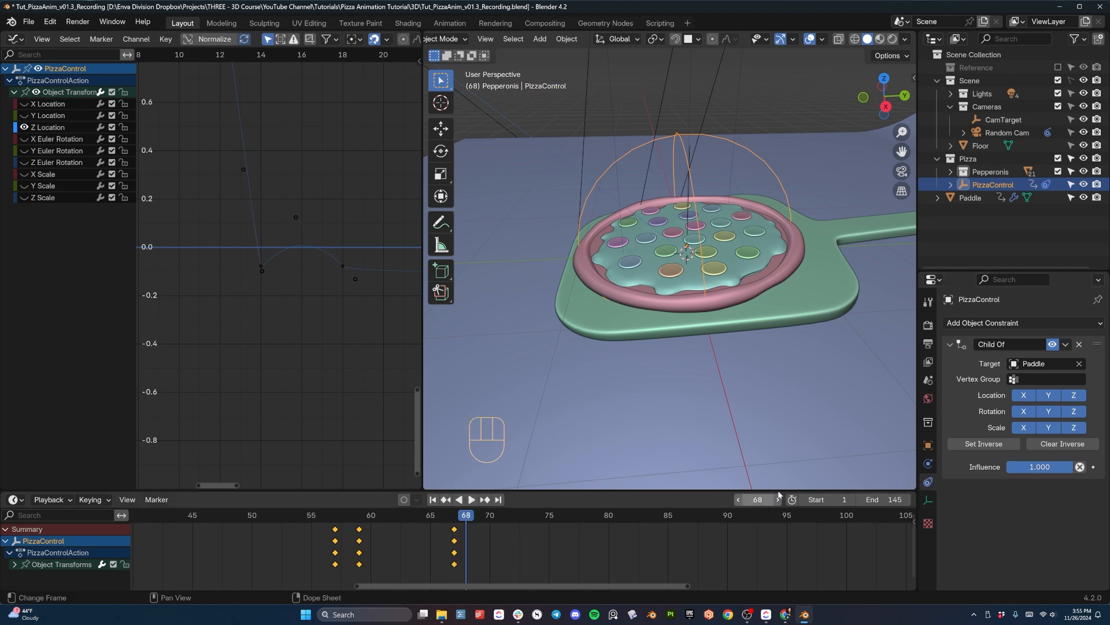
{"action": "left_click", "coordinate": [478, 516]}
{"action": "key", "text": "i"}
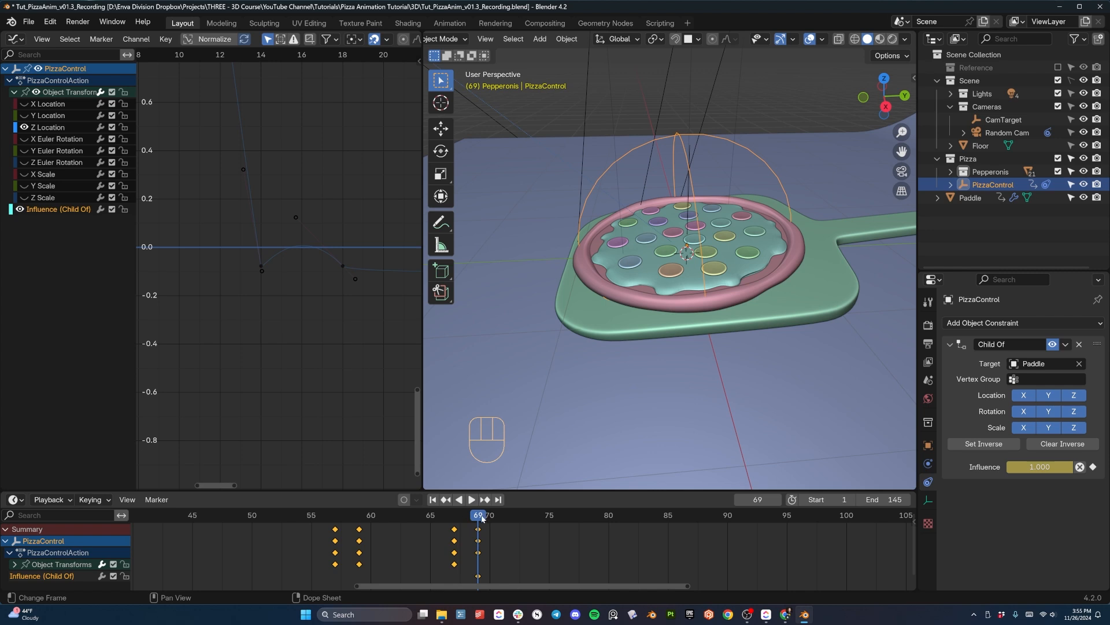
- At frame 68, set PizzaControl's Child Of influence to 0.000 and insert a keyframe on it
{"action": "left_click_drag", "start_coordinate": [482, 518], "coordinate": [471, 521]}
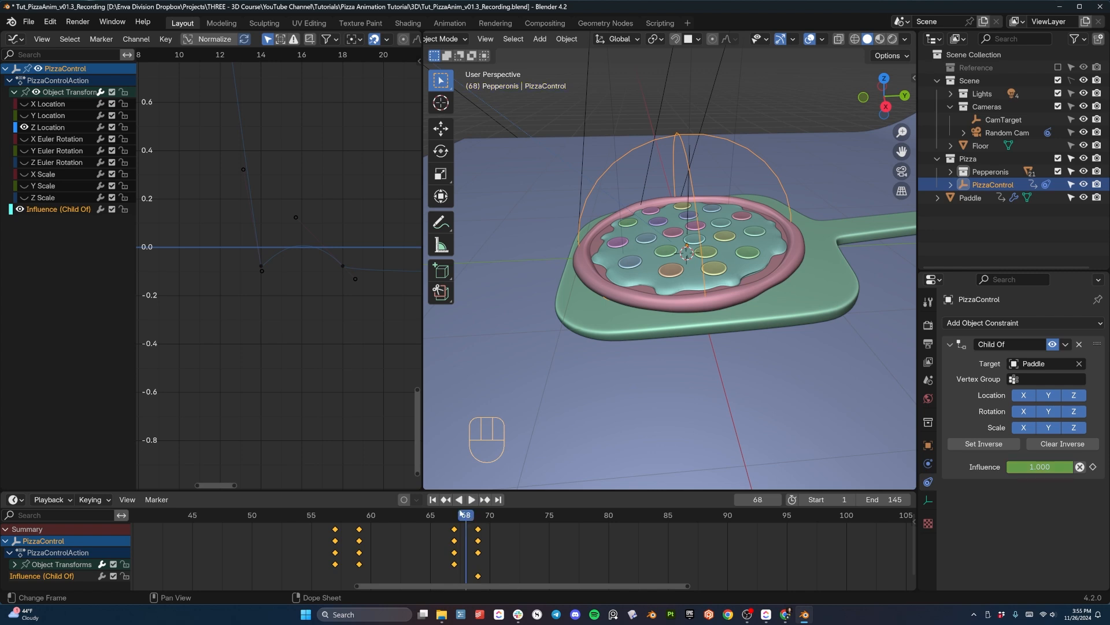
{"action": "left_click_drag", "start_coordinate": [1038, 469], "coordinate": [1007, 468]}
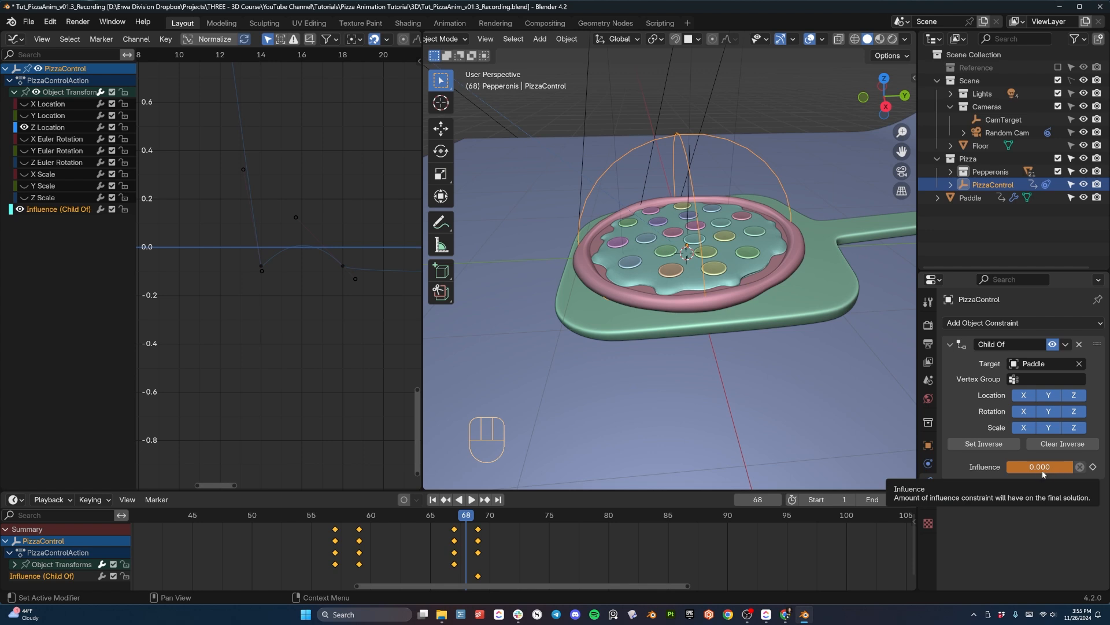
{"action": "left_click", "coordinate": [1094, 467]}
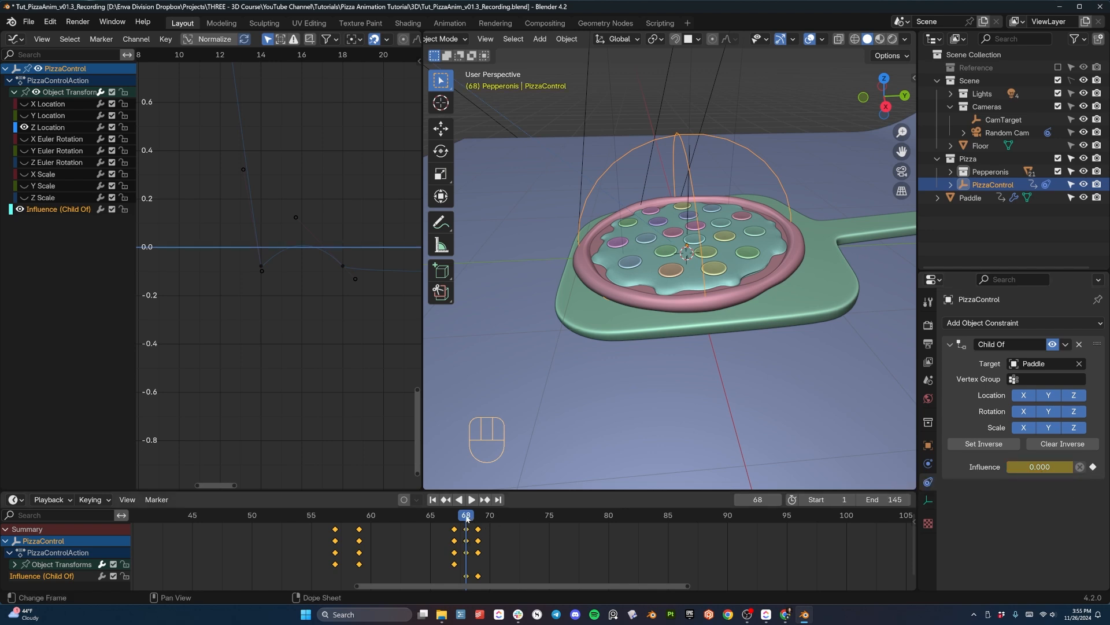
- Return to frame 69 and select the Paddle object
{"action": "mouse_move", "coordinate": [467, 518]}
{"action": "left_mouse_down"}
{"action": "mouse_move", "coordinate": [453, 516]}
{"action": "mouse_move", "coordinate": [487, 517]}
{"action": "mouse_move", "coordinate": [478, 517]}
{"action": "left_mouse_up"}
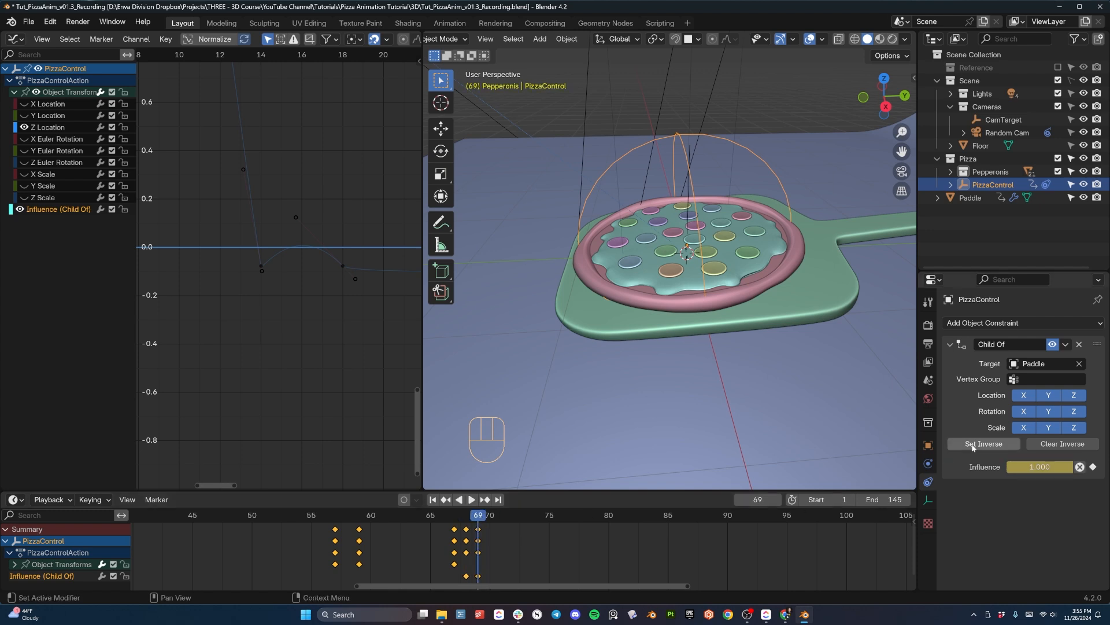
{"action": "middle_click_drag", "start_coordinate": [738, 358], "coordinate": [766, 320]}
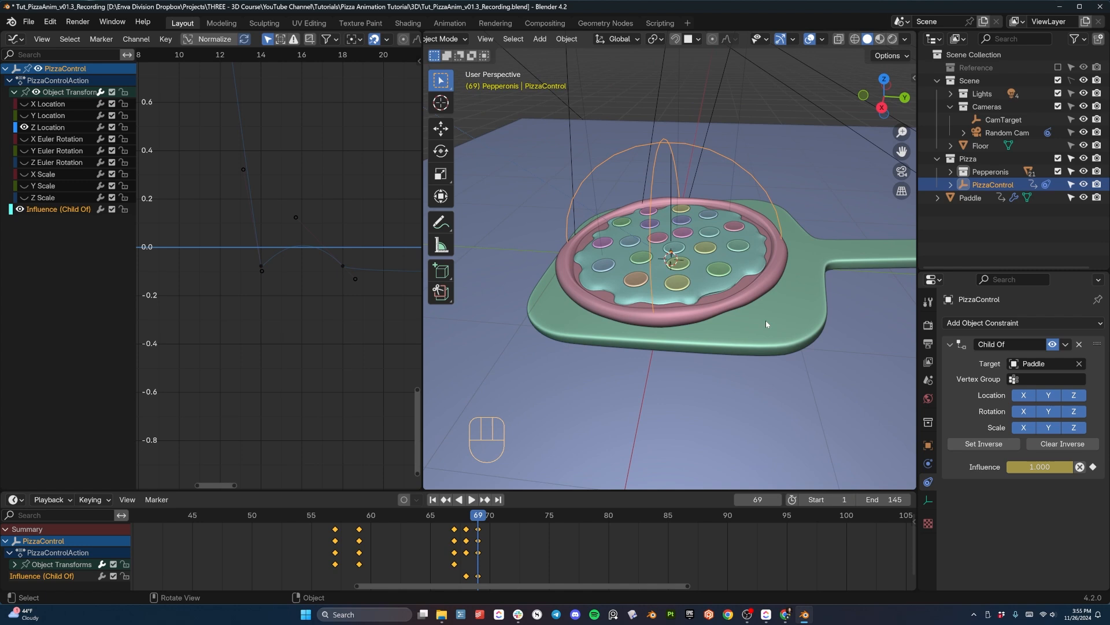
{"action": "left_click", "coordinate": [768, 322]}
{"action": "middle_click_drag", "start_coordinate": [823, 345], "coordinate": [706, 364], "text": "shift"}
{"action": "middle_click_drag", "start_coordinate": [706, 364], "coordinate": [706, 311]}
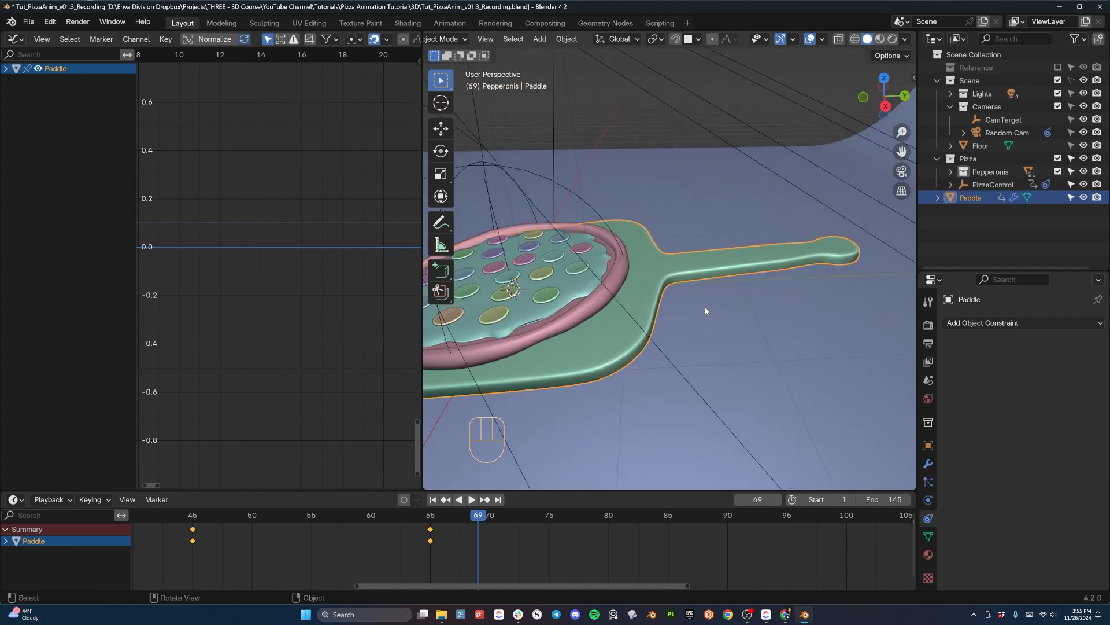
- Try moving the paddle freely to test whether the pizza follows it, and undo the move
{"action": "key", "text": "g"}
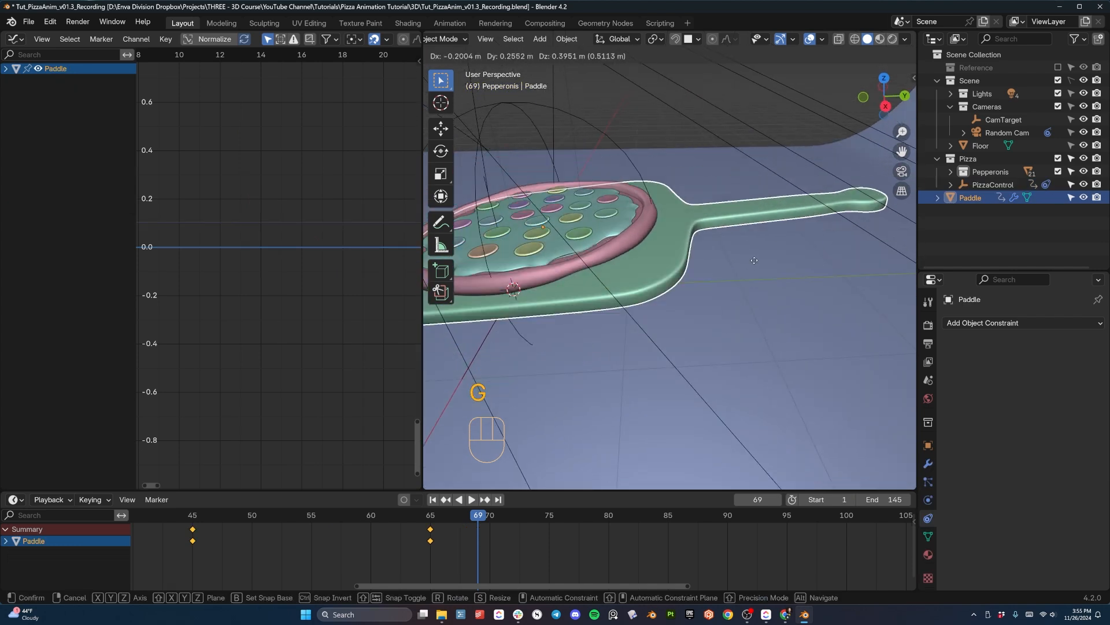
{"action": "left_click", "coordinate": [719, 239]}
{"action": "key", "text": "ctrl+z"}
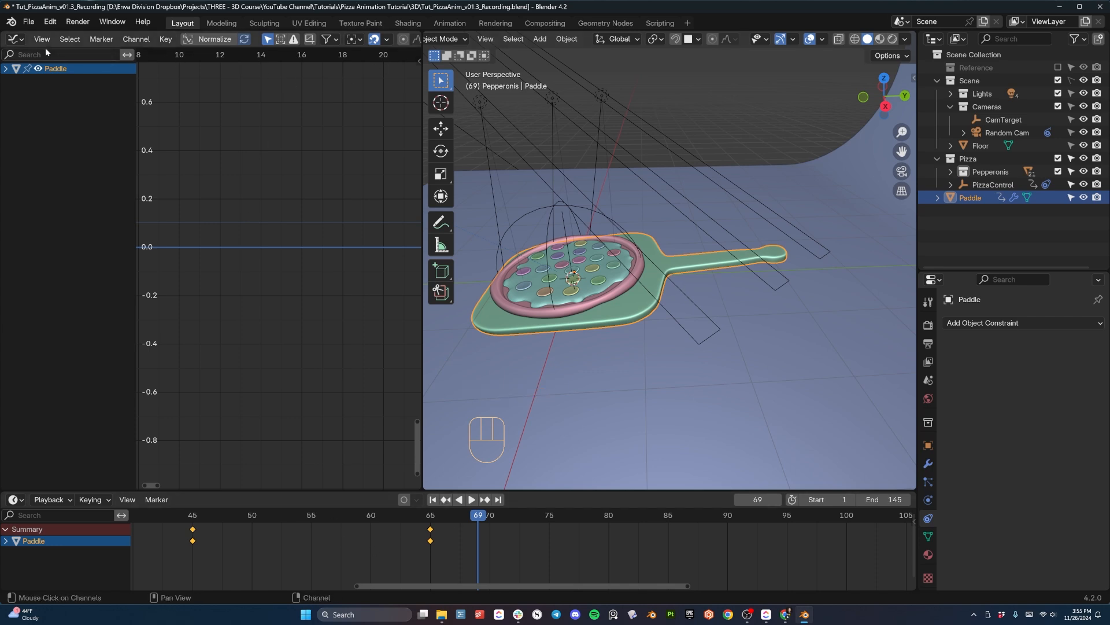
- Replace the Graph Editor with a 3D Viewport showing the camera view, and set the other viewport to right orthographic
{"action": "left_click", "coordinate": [14, 39]}
{"action": "left_click", "coordinate": [52, 66]}
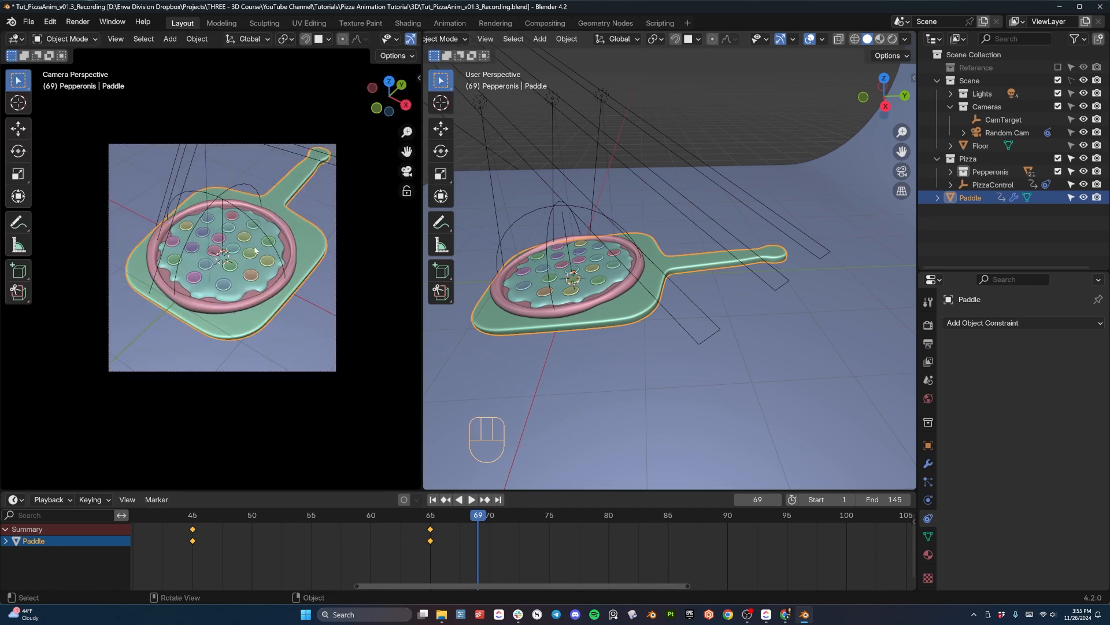
{"action": "middle_click_drag", "start_coordinate": [305, 235], "coordinate": [235, 265], "text": "shift"}
{"action": "scroll", "coordinate": [274, 285], "scroll_direction": "up", "scroll_amount": 1}
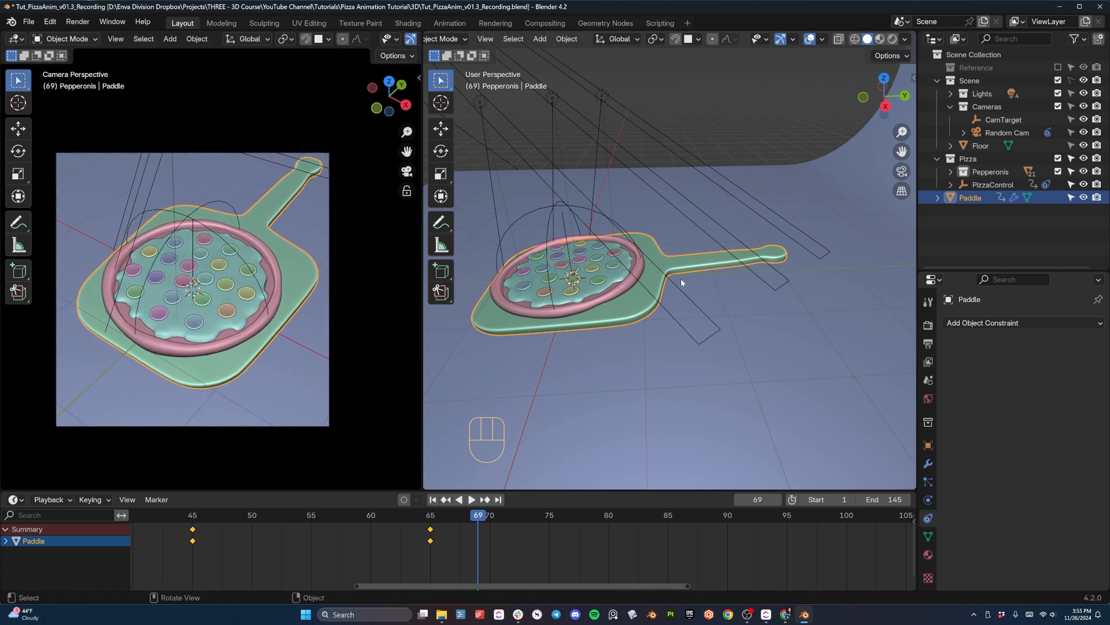
{"action": "scroll", "coordinate": [681, 313], "scroll_direction": "up", "scroll_amount": 3}
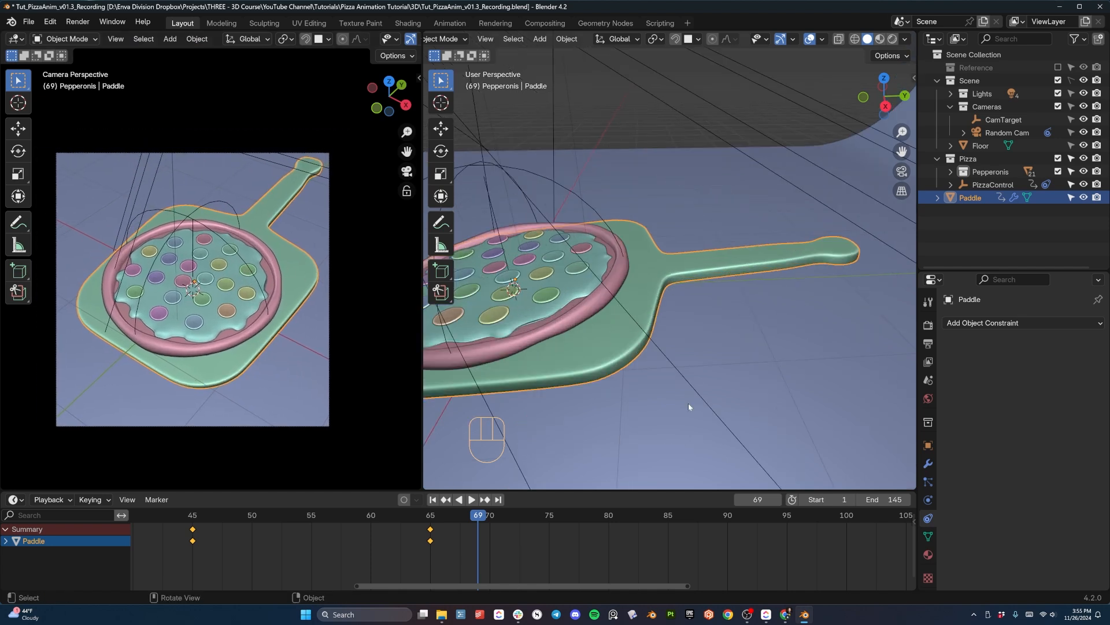
{"action": "middle_click_drag", "start_coordinate": [588, 449], "coordinate": [636, 335]}
{"action": "key", "text": "KP_3"}
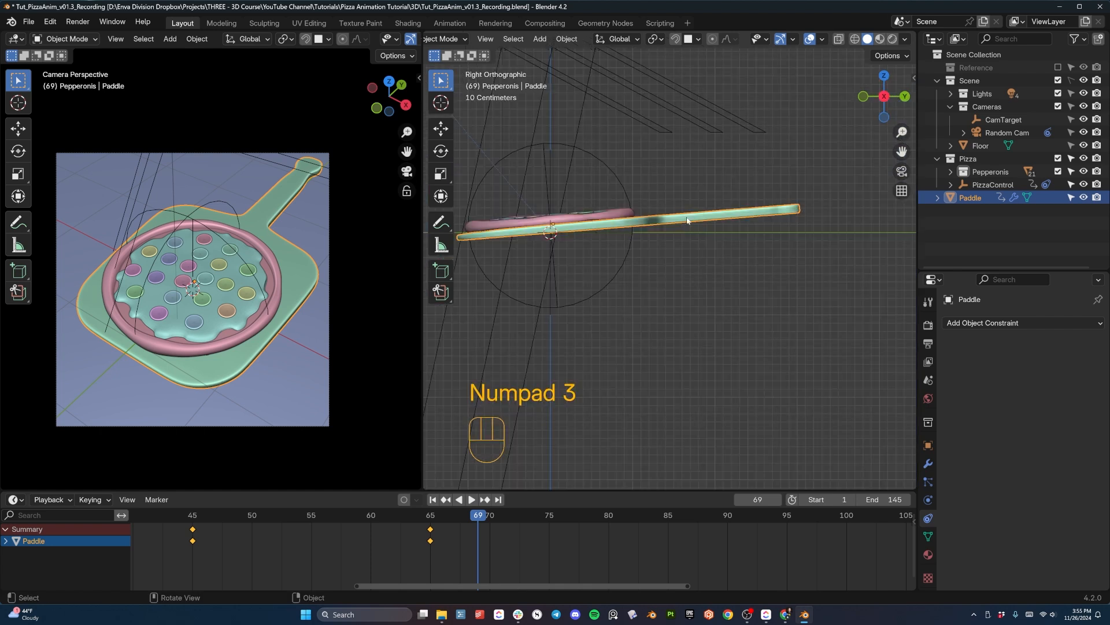
- Duplicate the paddle's frame 65 keyframe to frame 67 to hold its pose
{"action": "key", "text": "space"}
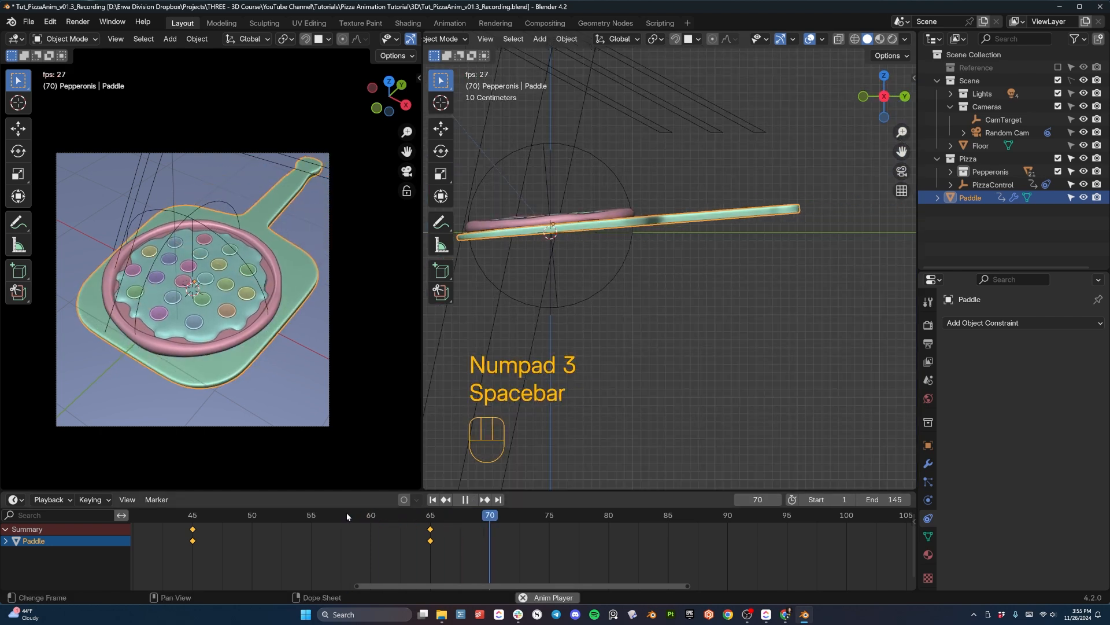
{"action": "key", "text": "space"}
{"action": "left_click_drag", "start_coordinate": [469, 531], "coordinate": [442, 528]}
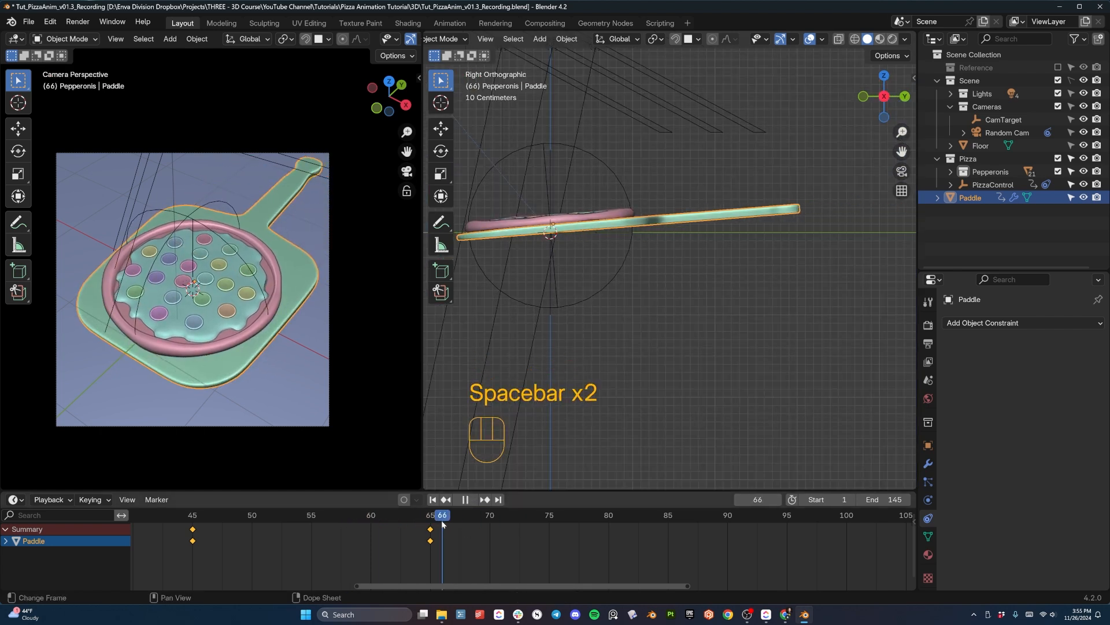
{"action": "key", "text": "shift+d"}
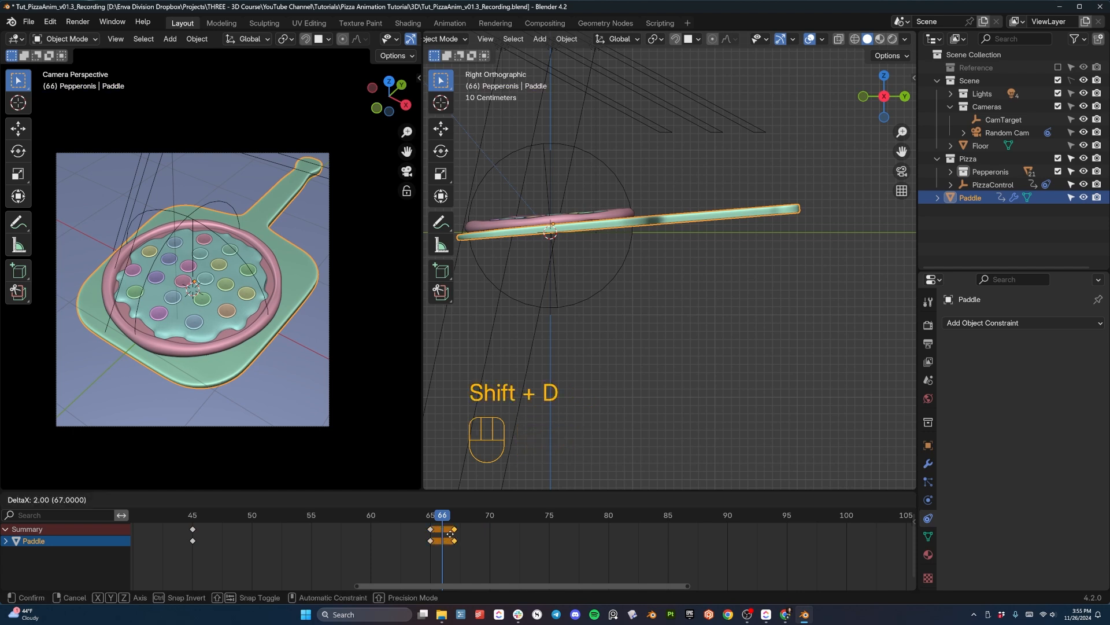
{"action": "left_click", "coordinate": [444, 519]}
- At frame 73, raise the paddle about 0.9 m along global Z and insert a keyframe
{"action": "left_click_drag", "start_coordinate": [445, 519], "coordinate": [525, 517]}
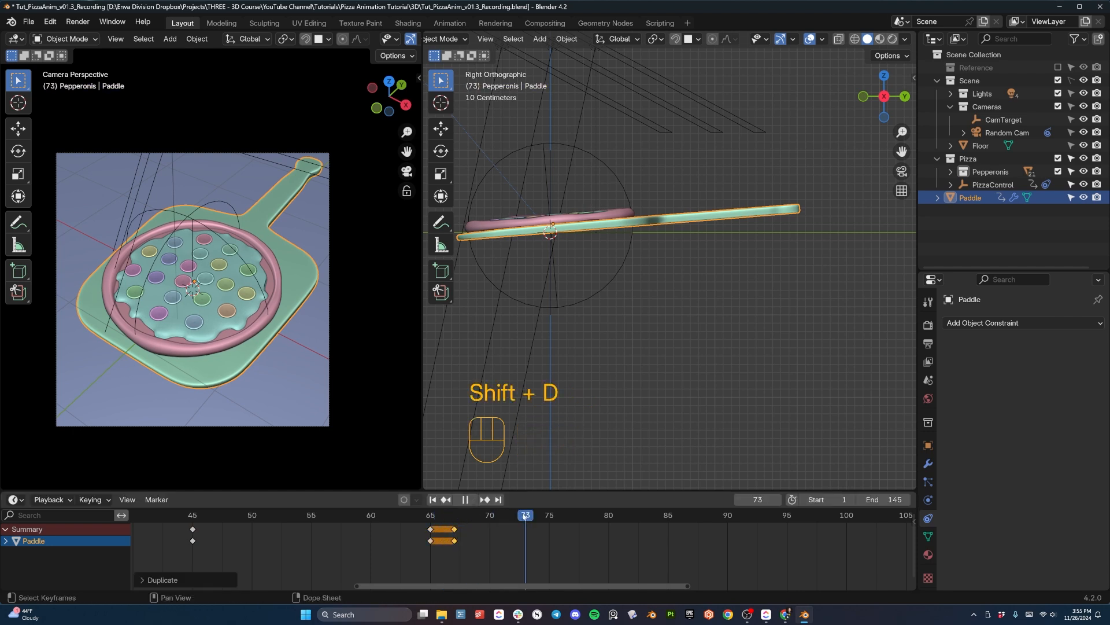
{"action": "key", "text": "g"}
{"action": "key", "text": "z"}
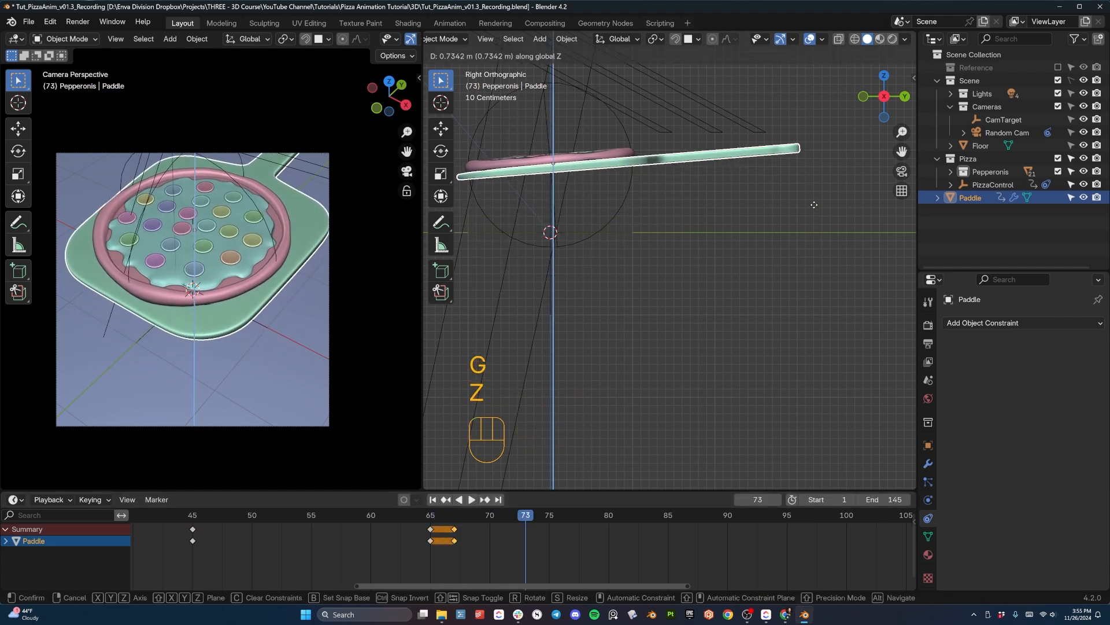
{"action": "left_click", "coordinate": [814, 207]}
{"action": "key", "text": "g"}
{"action": "key", "text": "z"}
{"action": "left_click", "coordinate": [818, 190]}
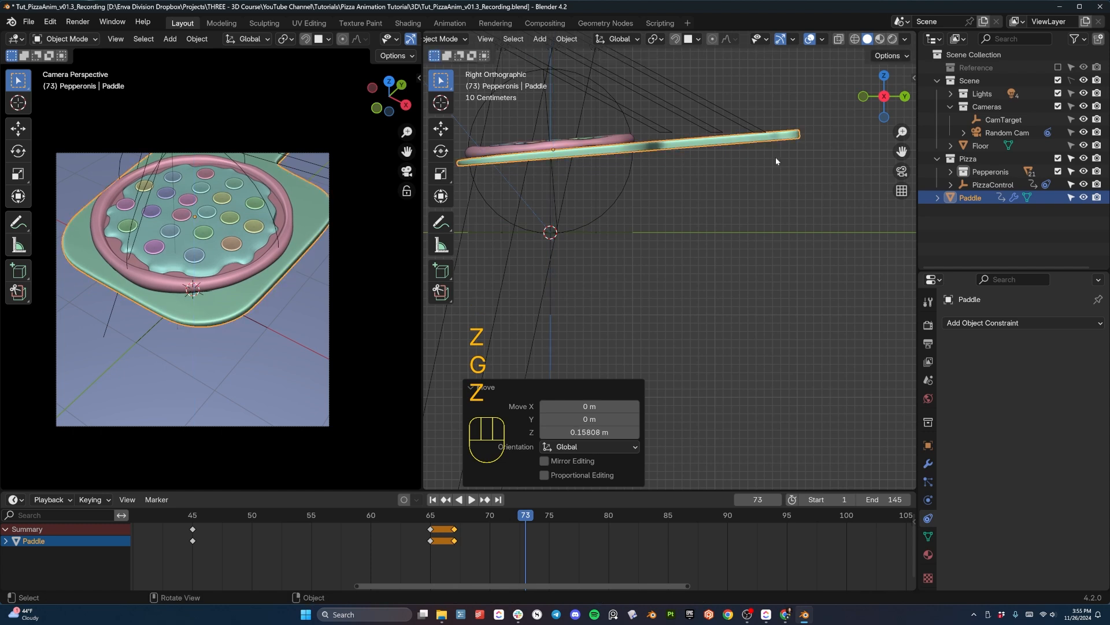
{"action": "key", "text": "i"}
- Rotate the paddle about 7.63° in the right view and keyframe it at frame 73
{"action": "middle_click_drag", "start_coordinate": [703, 279], "coordinate": [684, 360], "text": "shift"}
{"action": "key", "text": "r"}
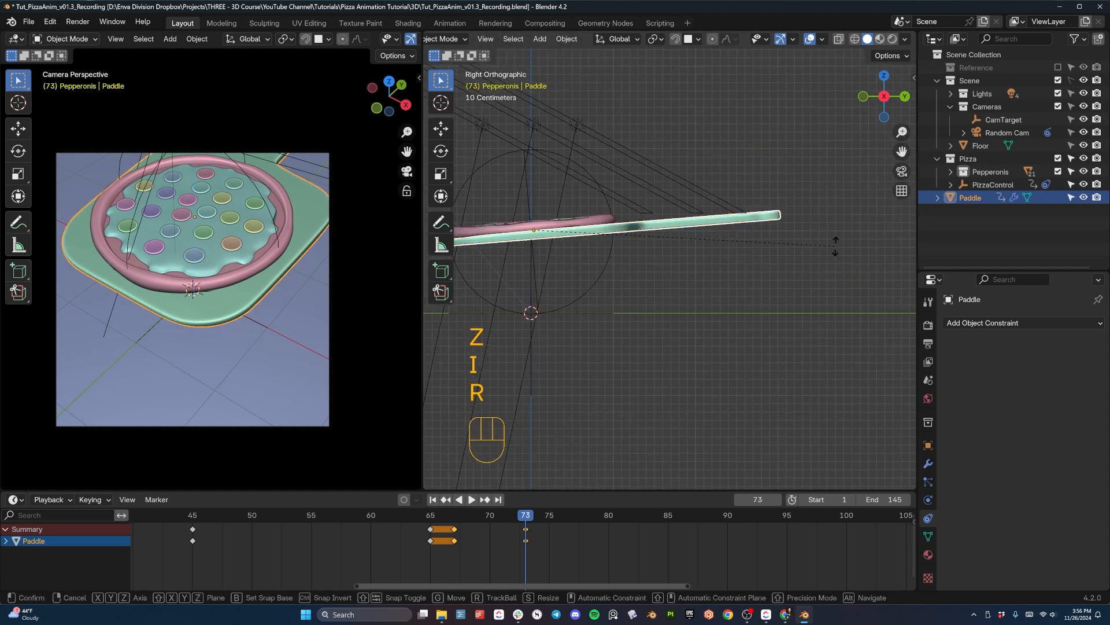
{"action": "left_click", "coordinate": [836, 286]}
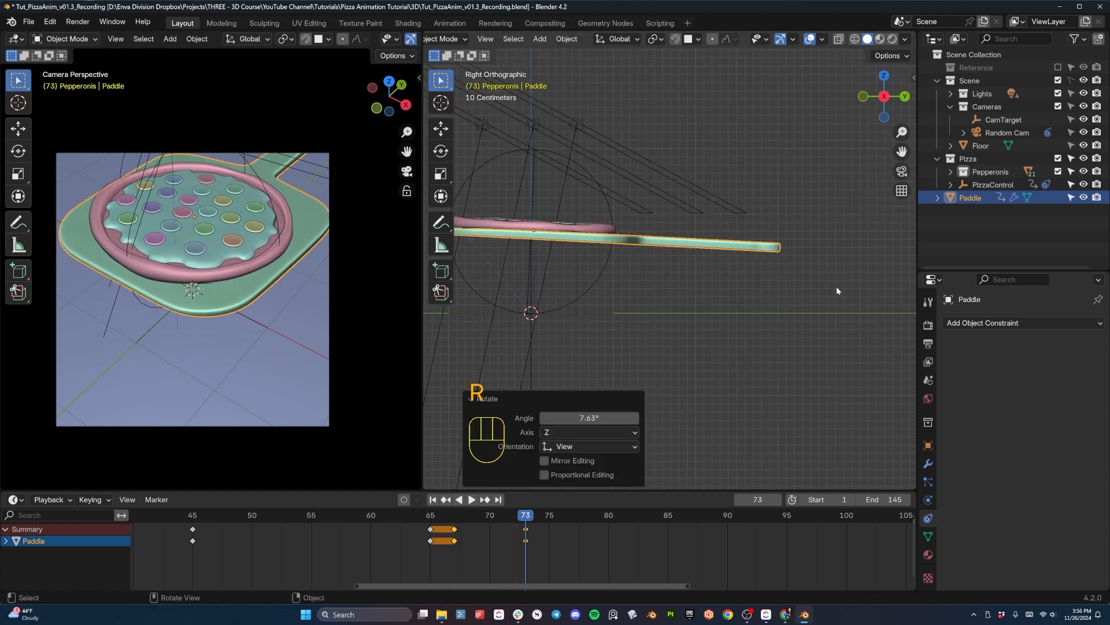
{"action": "key", "text": "i"}
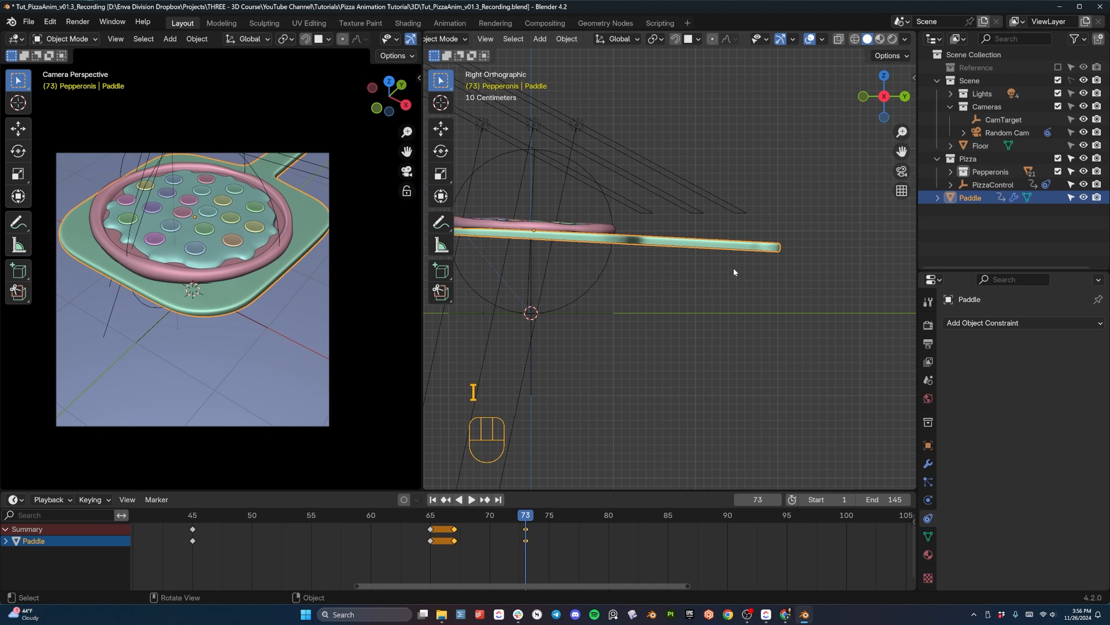
- Move the paddle's frame 73 keyframe to frame 82 and play back the slower lift
{"action": "key", "text": "space"}
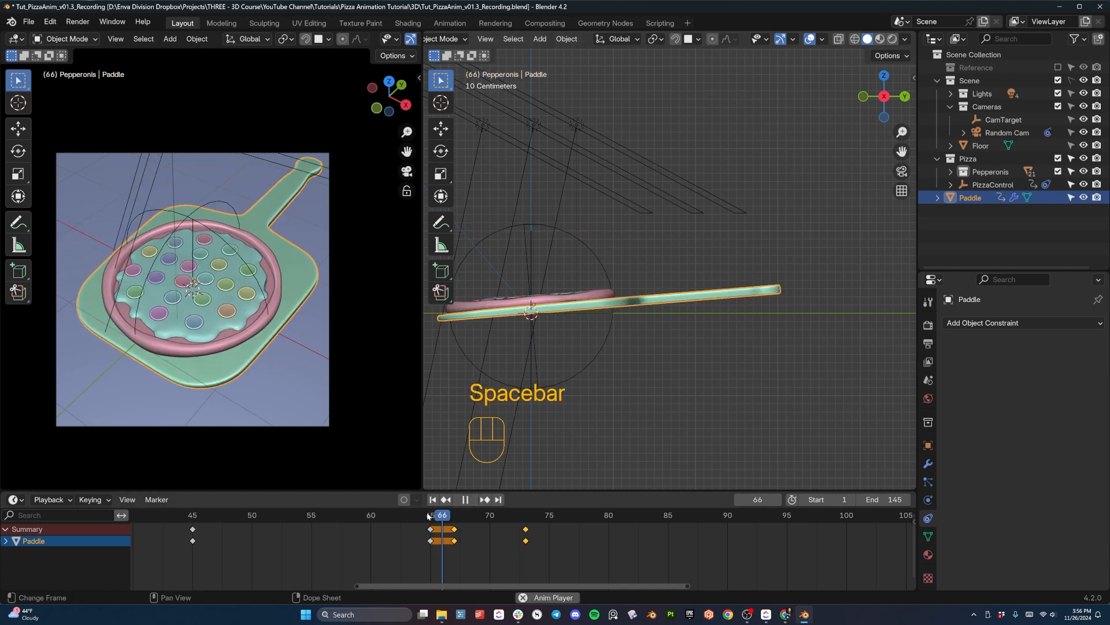
{"action": "key", "text": "space"}
{"action": "left_click", "coordinate": [418, 515]}
{"action": "left_click", "coordinate": [525, 528]}
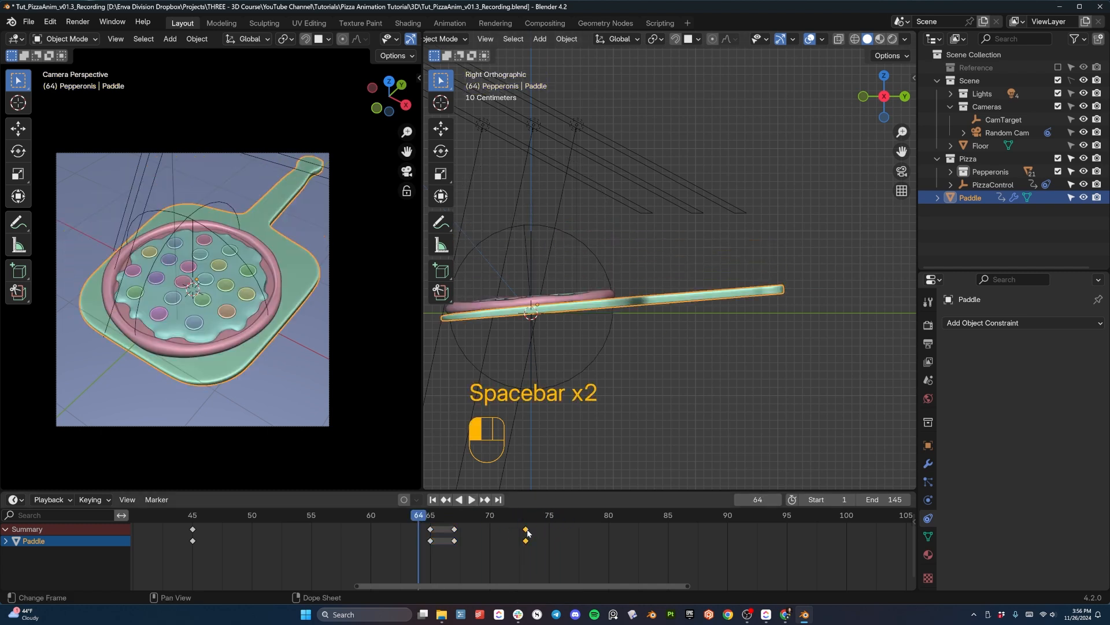
{"action": "key", "text": "g"}
{"action": "left_click", "coordinate": [632, 529]}
{"action": "key", "text": "space"}
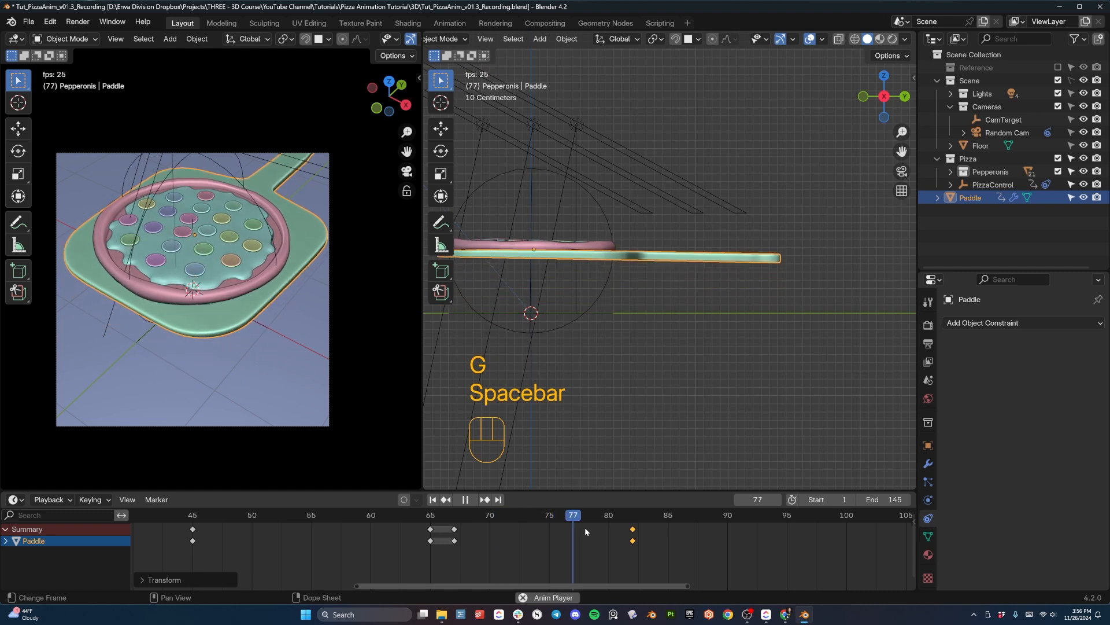
{"action": "key", "text": "space"}
{"action": "left_click", "coordinate": [324, 514]}
{"action": "key", "text": "space"}
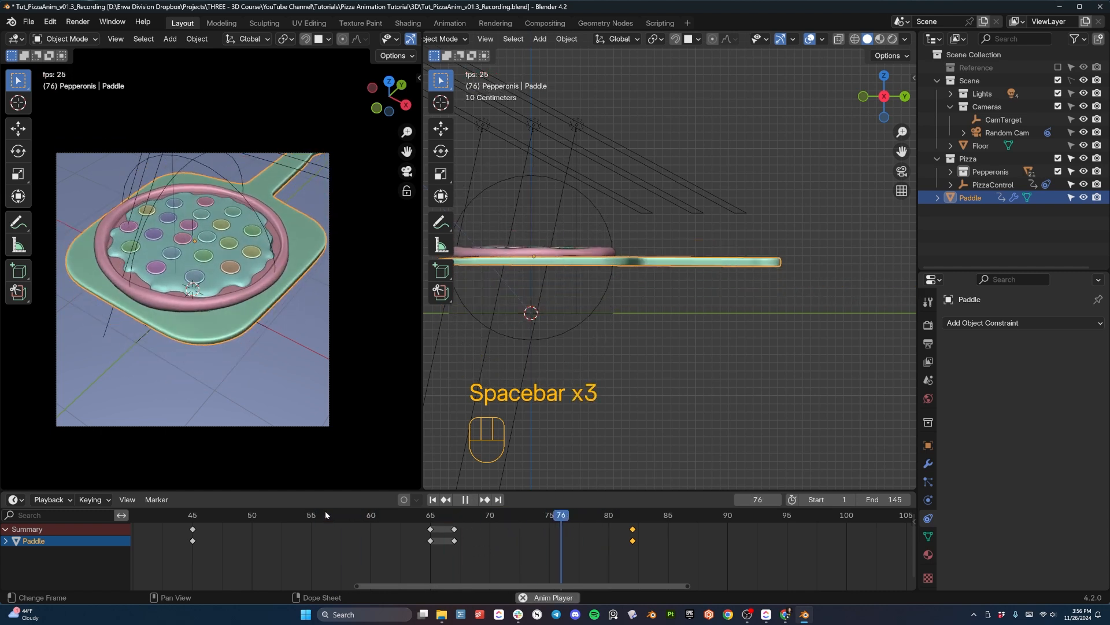
{"action": "key", "text": "space"}
- At frame 86, rotate the paddle -7.5°, lower it about 0.18 m along global Z, and insert a keyframe
{"action": "left_click_drag", "start_coordinate": [620, 514], "coordinate": [680, 523]}
{"action": "key", "text": "g"}
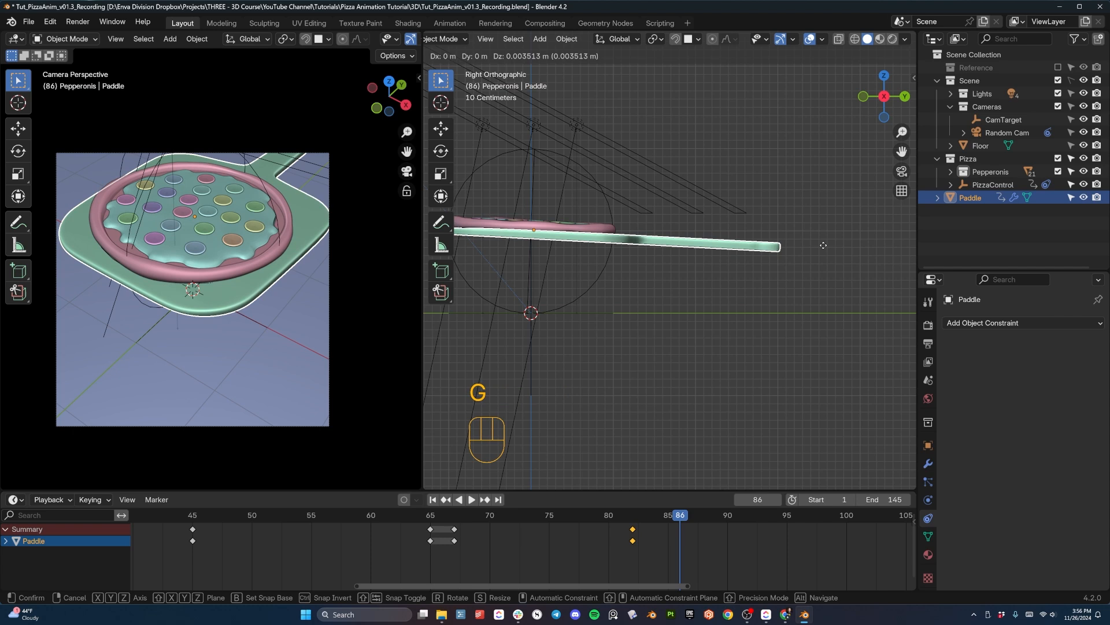
{"action": "left_click", "coordinate": [851, 262]}
{"action": "key", "text": "r"}
{"action": "left_click", "coordinate": [854, 220]}
{"action": "key", "text": "g"}
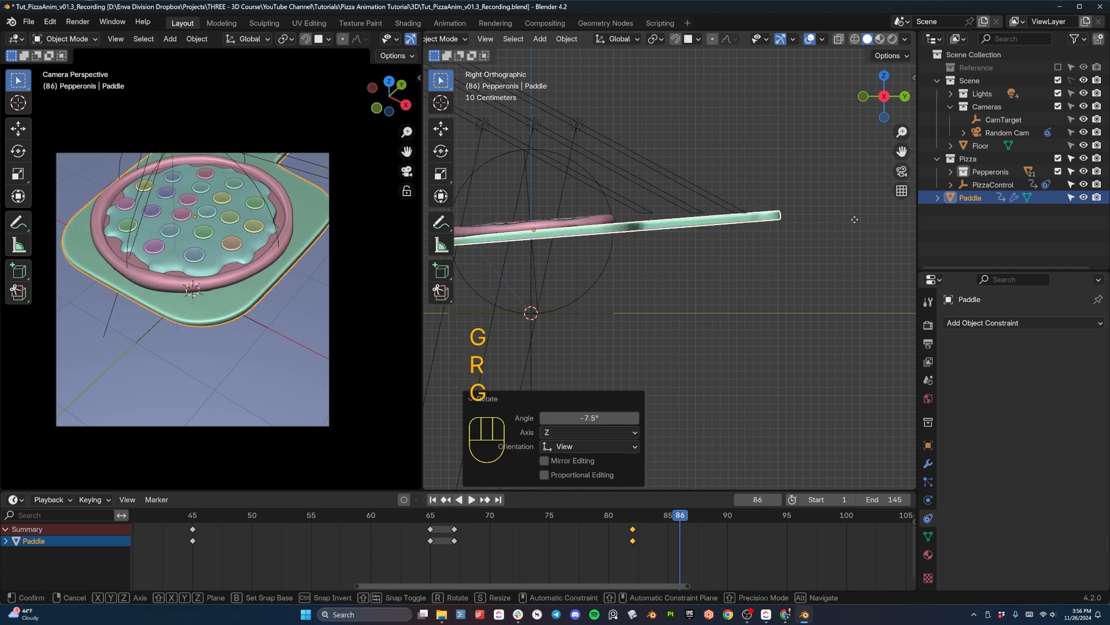
{"action": "key", "text": "z"}
{"action": "left_click", "coordinate": [855, 235]}
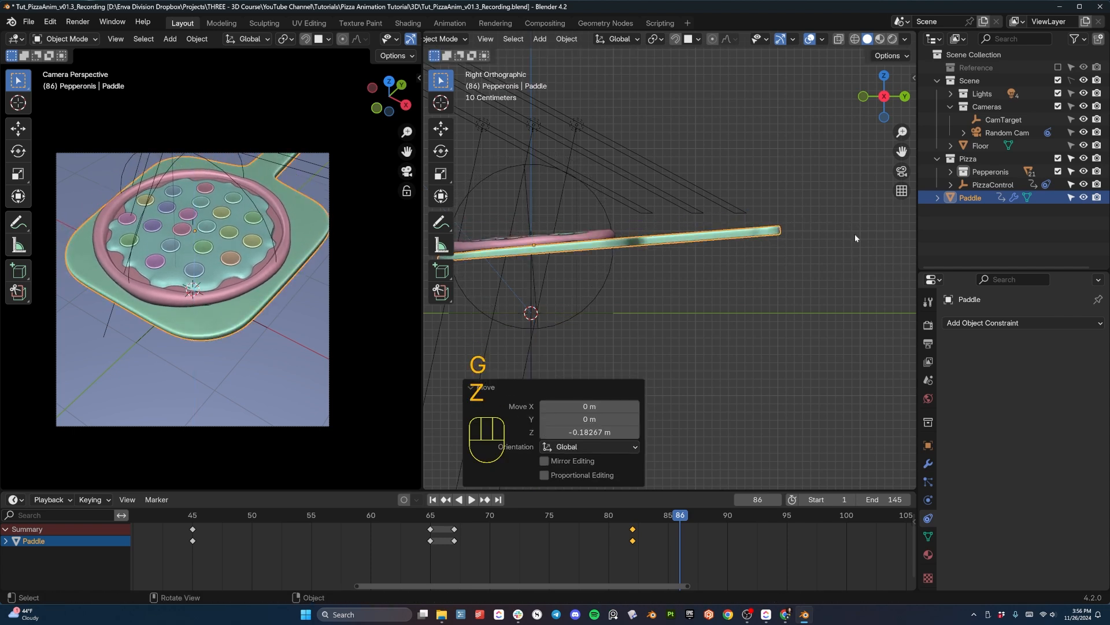
{"action": "key", "text": "i"}
- Move the paddle's frame 82 keyframe to frame 79 and preview the timing
{"action": "left_click_drag", "start_coordinate": [679, 517], "coordinate": [494, 525]}
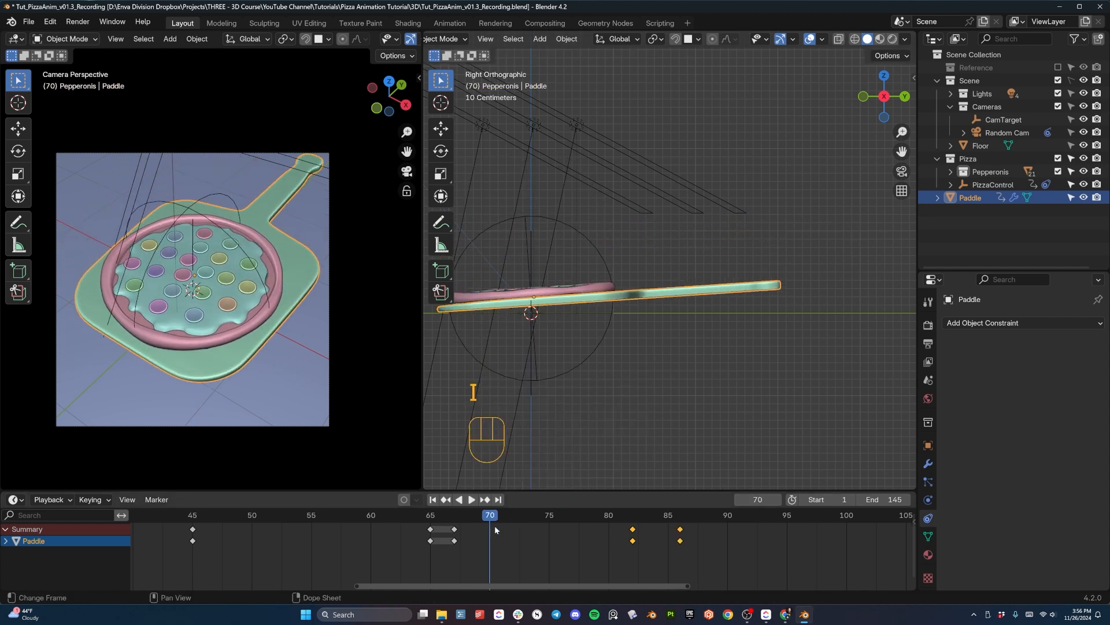
{"action": "key", "text": "space"}
{"action": "key", "text": "space"}
{"action": "left_click_drag", "start_coordinate": [634, 516], "coordinate": [691, 517]}
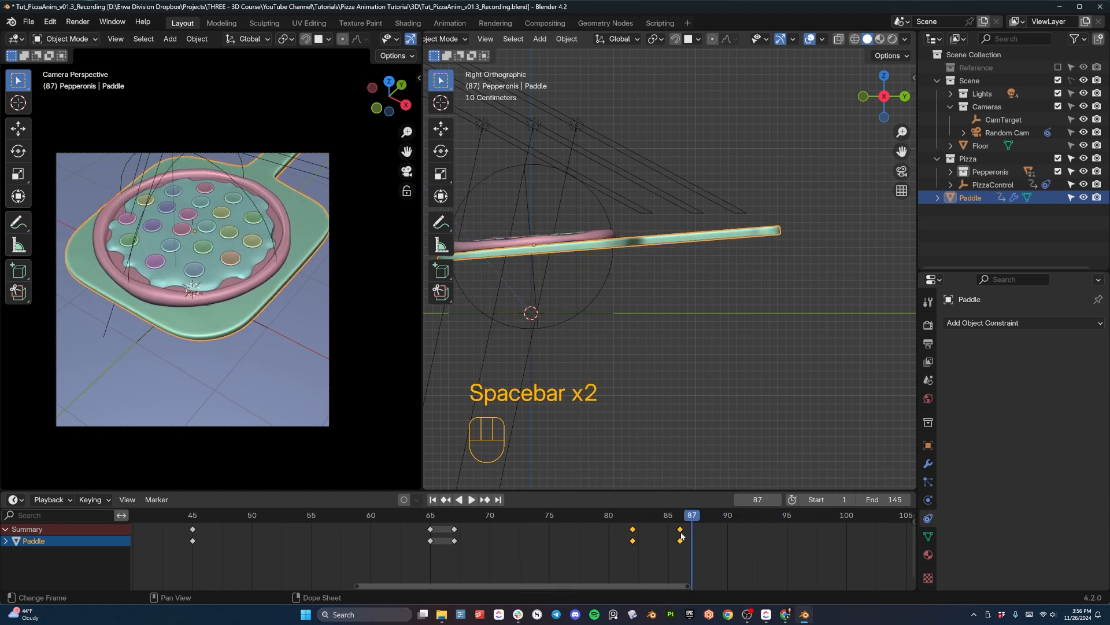
{"action": "key", "text": "g"}
{"action": "left_click", "coordinate": [594, 538]}
{"action": "left_click", "coordinate": [480, 517]}
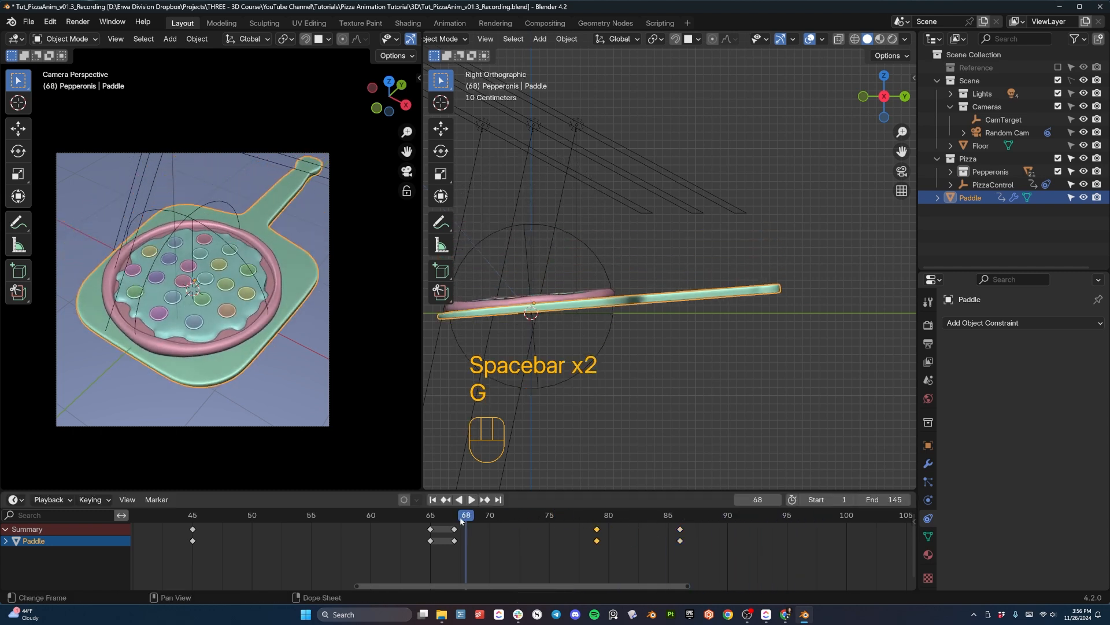
{"action": "key", "text": "space"}
{"action": "key", "text": "space"}
- Try shifting the paddle's frame 86 keyframe along the timeline and put it back at frame 86
{"action": "left_click_drag", "start_coordinate": [648, 512], "coordinate": [680, 523]}
{"action": "left_click", "coordinate": [680, 530]}
{"action": "key", "text": "g"}
{"action": "left_click", "coordinate": [681, 530]}
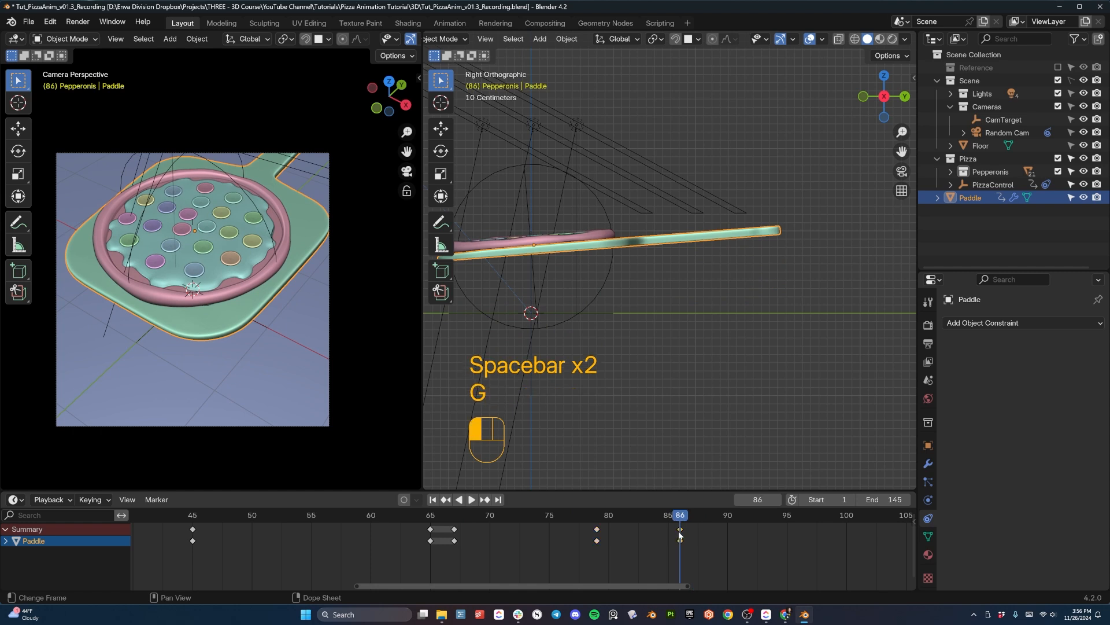
{"action": "key", "text": "g"}
{"action": "left_click", "coordinate": [687, 533]}
{"action": "key", "text": "g"}
{"action": "left_click", "coordinate": [680, 527]}
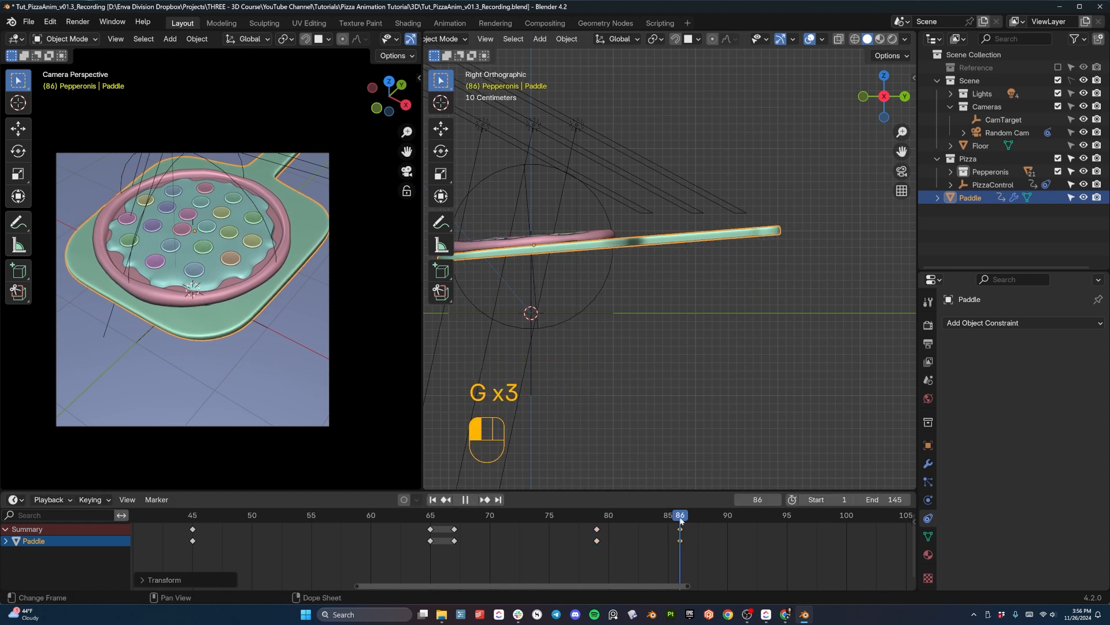
- At frame 88, rotate the paddle about -6° in the right view, insert a keyframe, and play back the motion
{"action": "left_click_drag", "start_coordinate": [682, 518], "coordinate": [703, 522]}
{"action": "key", "text": "r"}
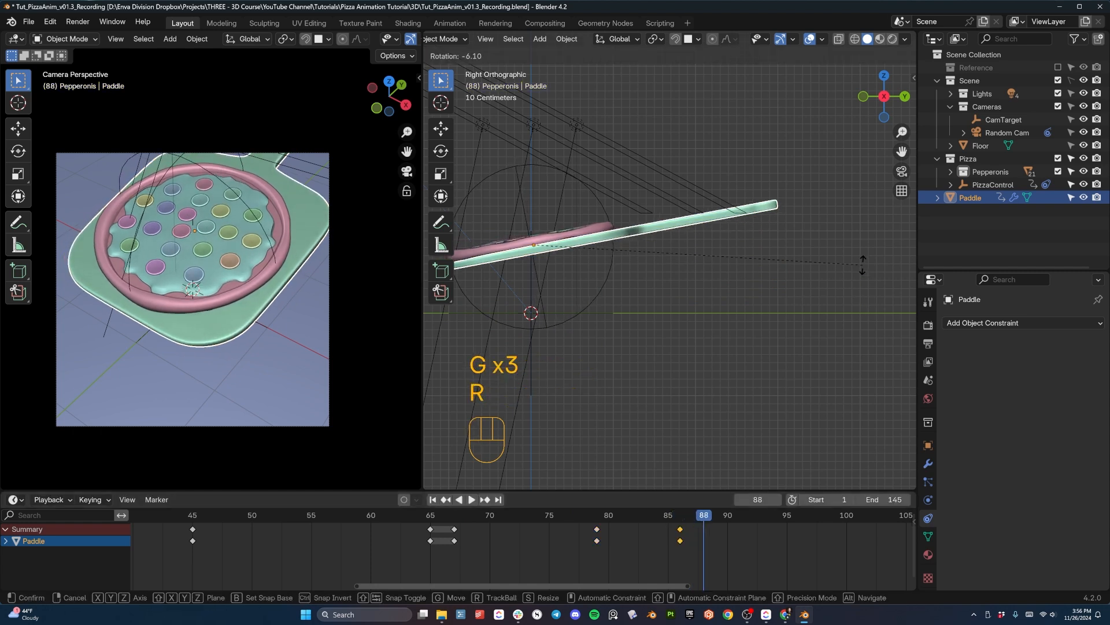
{"action": "left_click", "coordinate": [856, 265]}
{"action": "key", "text": "i"}
{"action": "key", "text": "shift+ctrl+space"}
{"action": "key", "text": "space"}
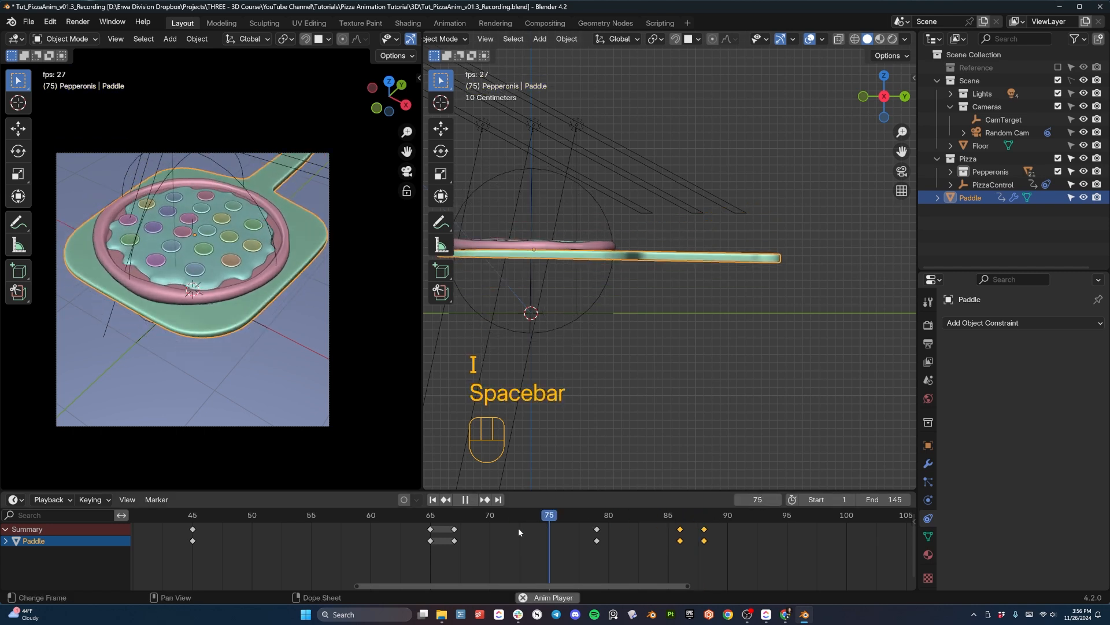
- At frame 96, rotate the paddle in the right view so its handle end tips slightly below level
{"action": "key", "text": "space"}
{"action": "left_click_drag", "start_coordinate": [704, 517], "coordinate": [789, 515]}
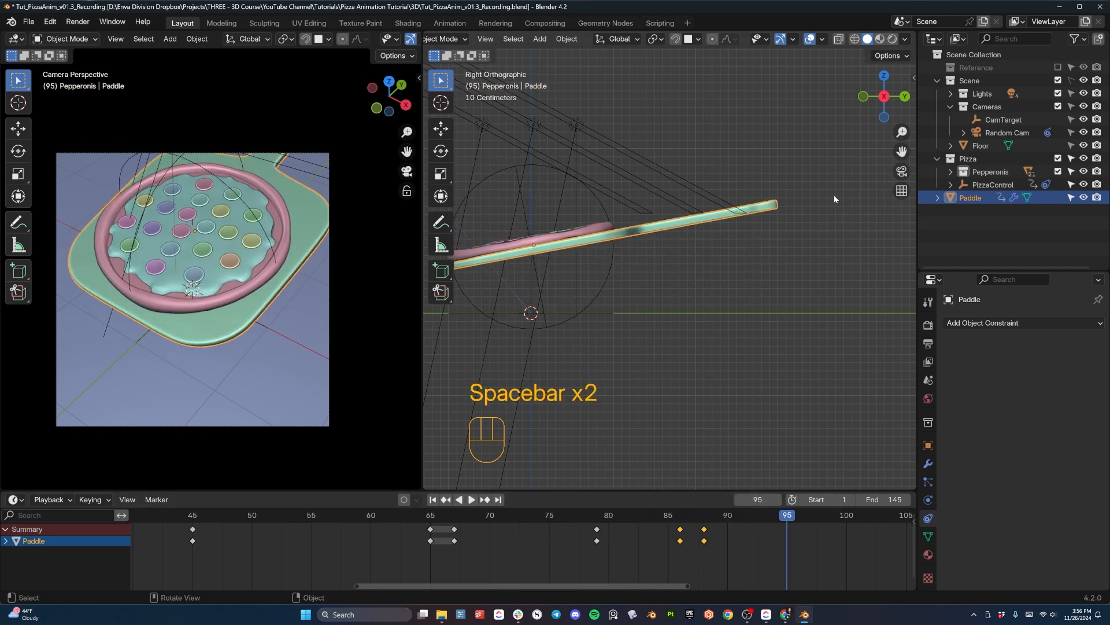
{"action": "scroll", "coordinate": [701, 259], "scroll_direction": "down", "scroll_amount": 4}
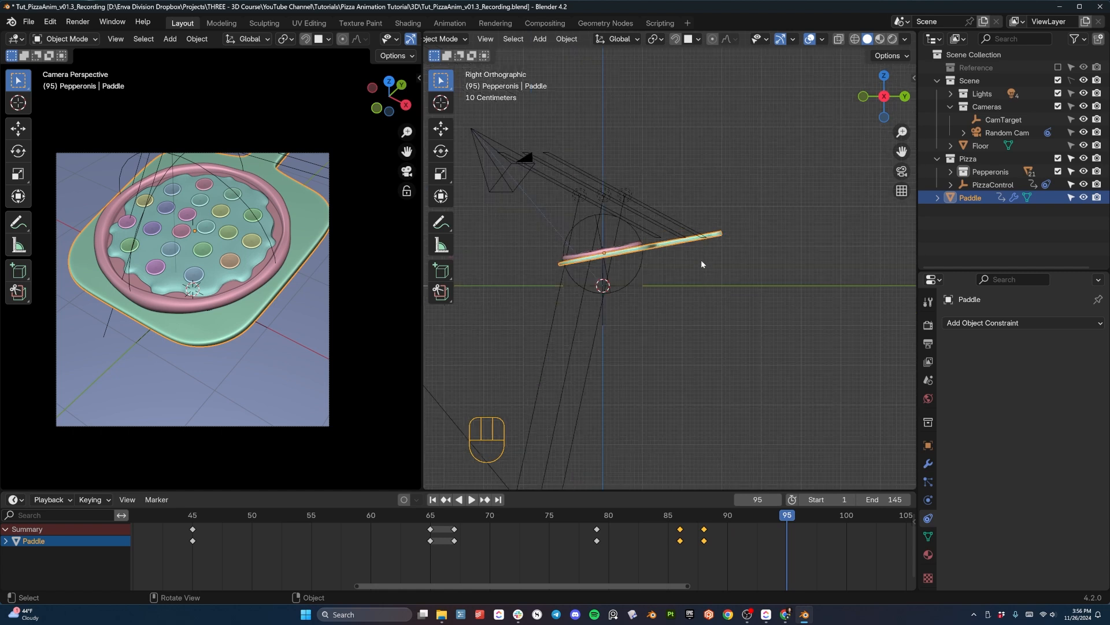
{"action": "middle_click_drag", "start_coordinate": [782, 402], "coordinate": [633, 391], "text": "shift"}
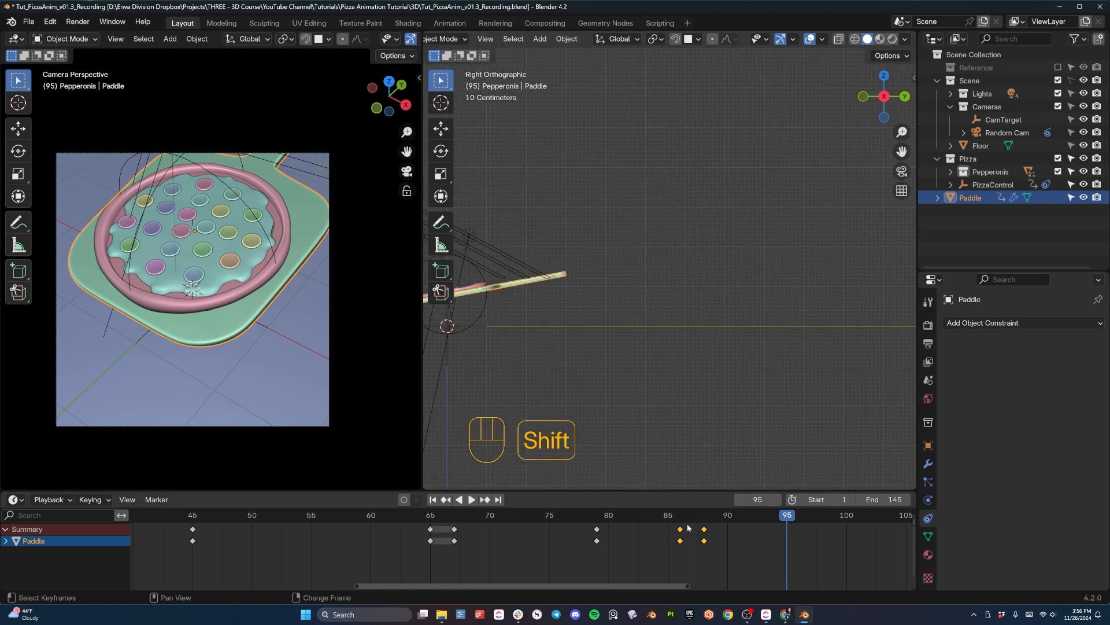
{"action": "middle_click_drag", "start_coordinate": [710, 536], "coordinate": [524, 533], "text": "shift"}
{"action": "scroll", "coordinate": [627, 387], "scroll_direction": "down", "scroll_amount": 2}
{"action": "middle_click_drag", "start_coordinate": [614, 295], "coordinate": [680, 308], "text": "shift"}
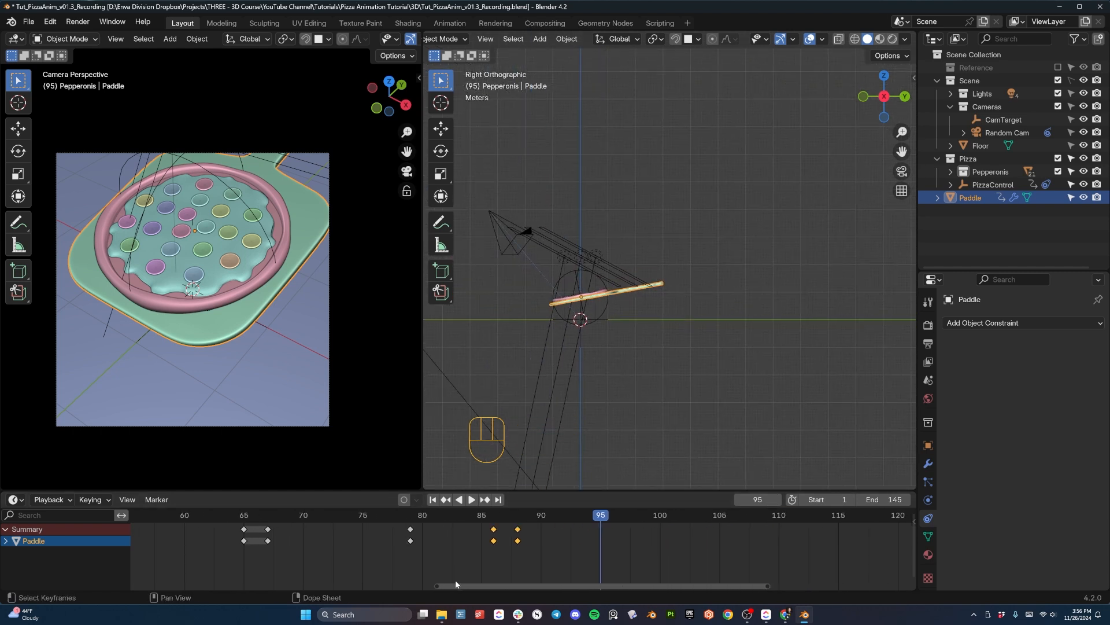
{"action": "scroll", "coordinate": [636, 339], "scroll_direction": "up", "scroll_amount": 1}
{"action": "middle_click_drag", "start_coordinate": [636, 339], "coordinate": [649, 335], "text": "shift"}
{"action": "left_click_drag", "start_coordinate": [576, 514], "coordinate": [612, 515]}
{"action": "key", "text": "space"}
{"action": "key", "text": "space"}
{"action": "key", "text": "r"}
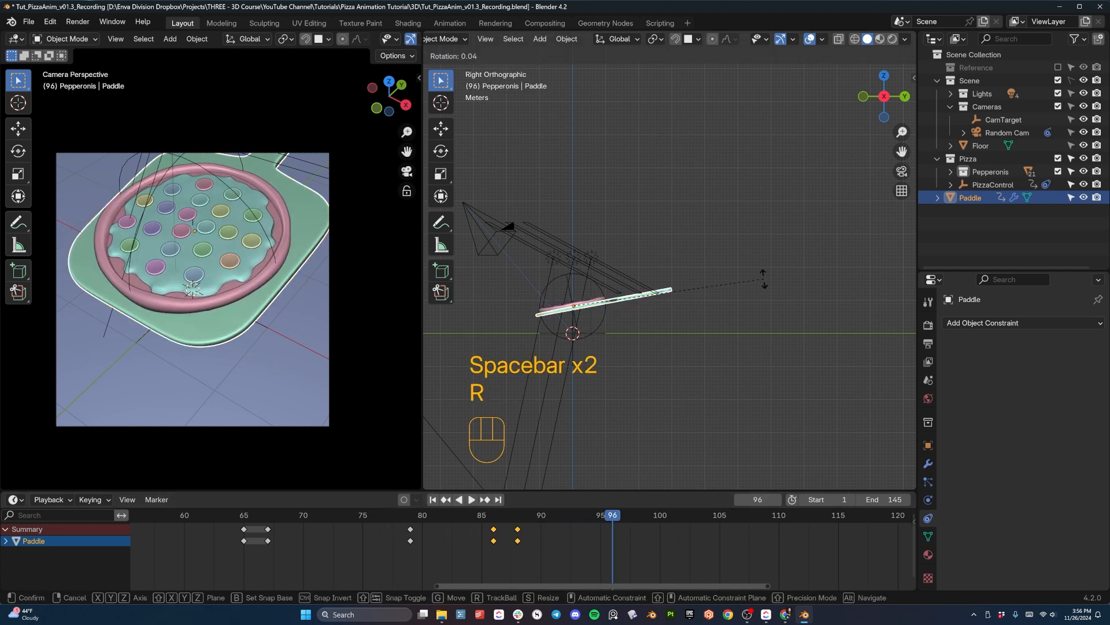
{"action": "key", "text": "r"}
{"action": "left_click", "coordinate": [770, 322]}
- Raise the paddle about 0.26 m along global Z, insert a keyframe at frame 96, and play back the motion
{"action": "key", "text": "g"}
{"action": "key", "text": "z"}
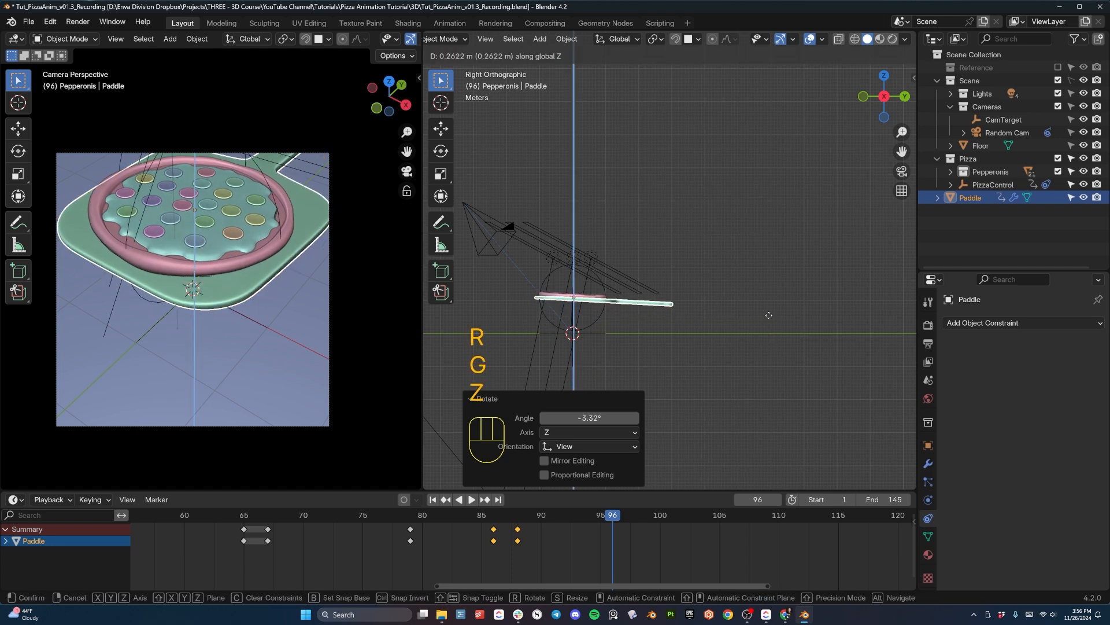
{"action": "left_click", "coordinate": [769, 315]}
{"action": "key", "text": "i"}
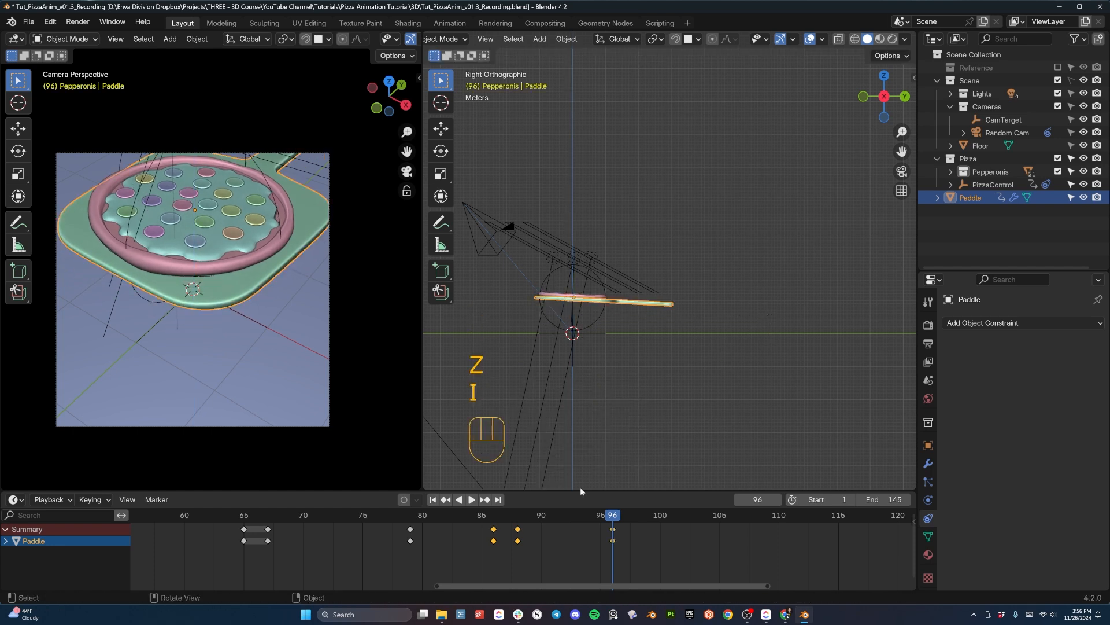
{"action": "key", "text": "space"}
{"action": "key", "text": "space"}
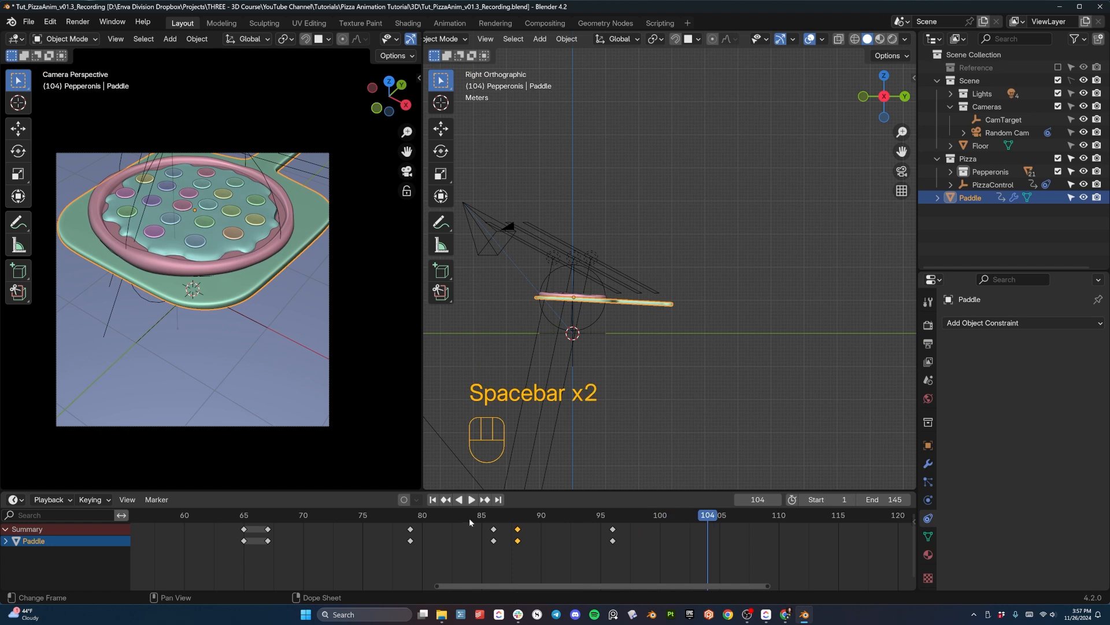
- Back at frame 96, raise the paddle another 0.2972 m along global Z, update its keyframe, and preview the lift
{"action": "left_click_drag", "start_coordinate": [576, 513], "coordinate": [615, 517]}
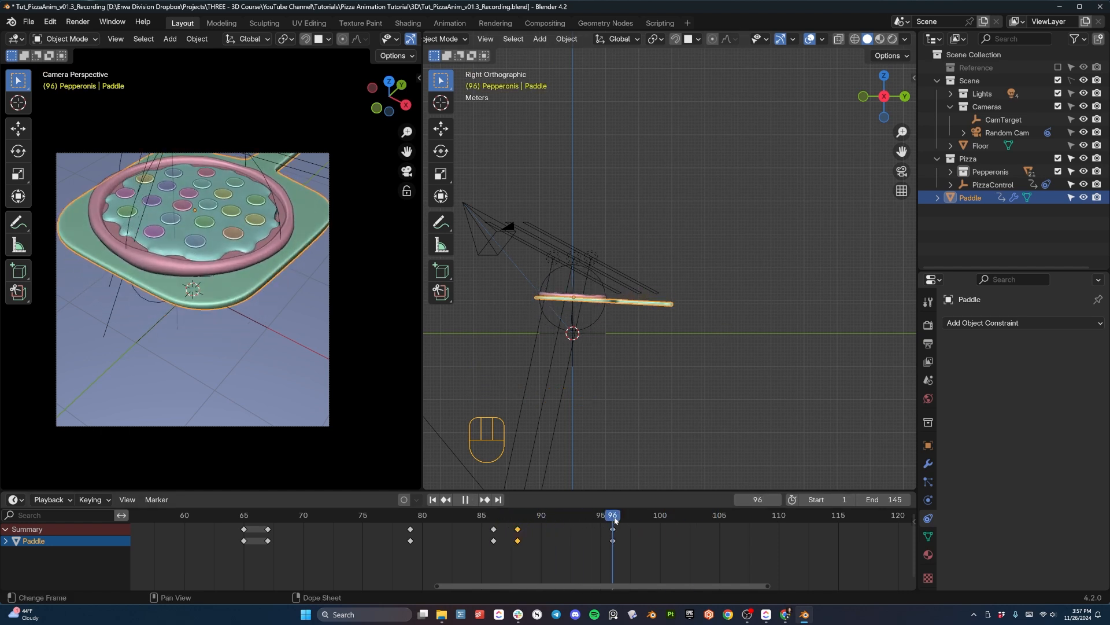
{"action": "key", "text": "g"}
{"action": "key", "text": "z"}
{"action": "left_click", "coordinate": [723, 348]}
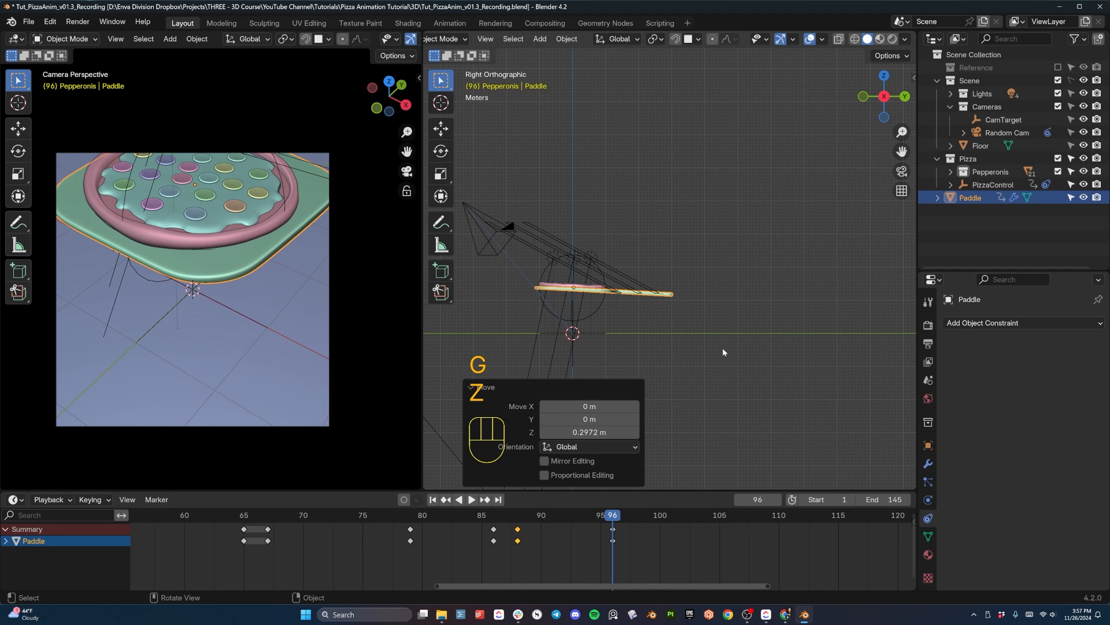
{"action": "key", "text": "i"}
{"action": "left_click_drag", "start_coordinate": [550, 518], "coordinate": [505, 526]}
{"action": "key", "text": "space"}
{"action": "key", "text": "space"}
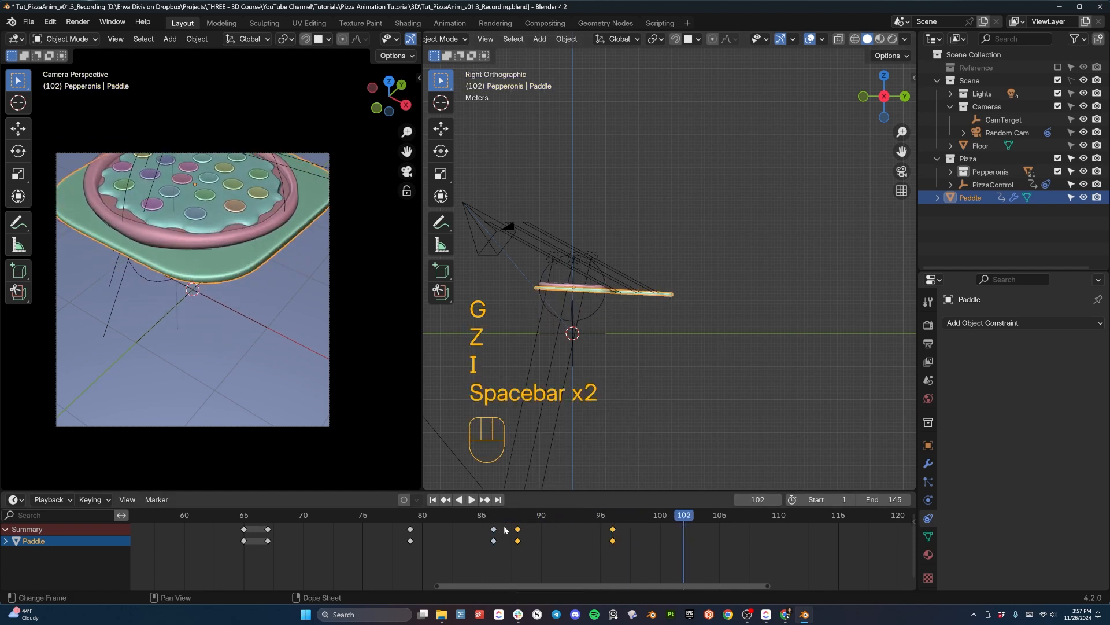
{"action": "left_click", "coordinate": [506, 517]}
{"action": "key", "text": "space"}
{"action": "key", "text": "space"}
- At frame 104, rotate the paddle -6.86° in the right view, lower it about 0.16 m along global Z, keyframe it, and play back
{"action": "left_click_drag", "start_coordinate": [584, 517], "coordinate": [615, 518]}
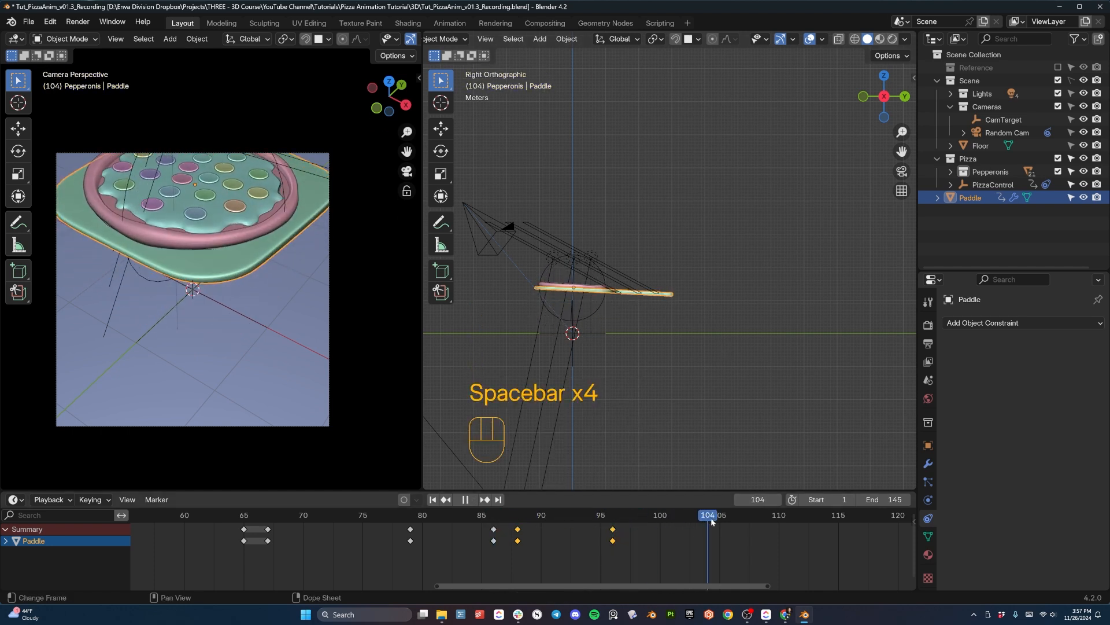
{"action": "key", "text": "r"}
{"action": "left_click", "coordinate": [757, 339]}
{"action": "key", "text": "g"}
{"action": "key", "text": "z"}
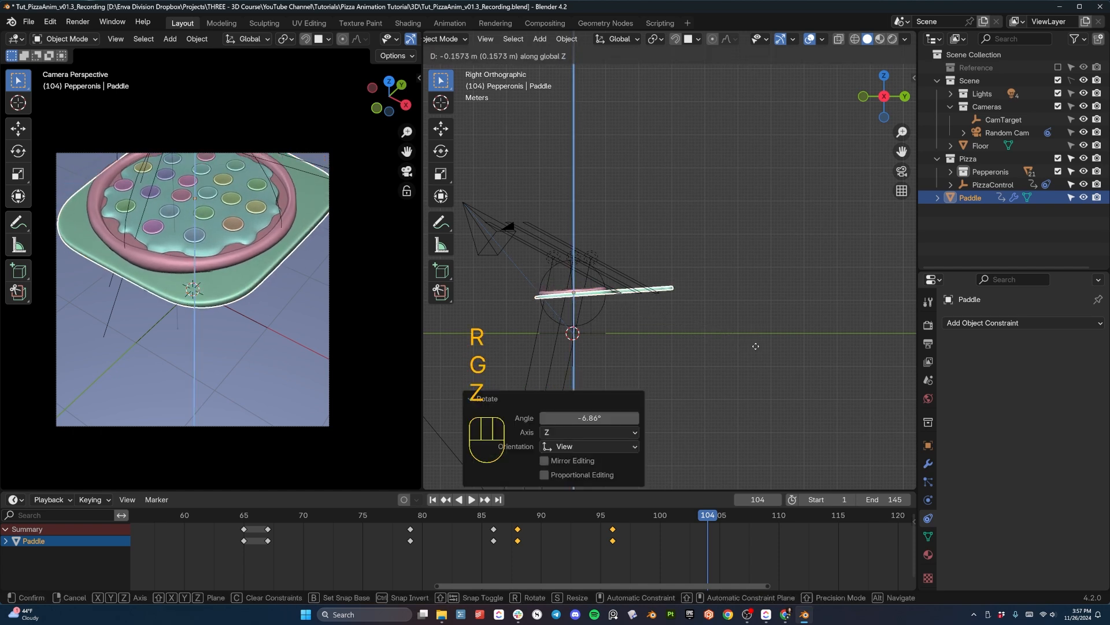
{"action": "left_click", "coordinate": [747, 347]}
{"action": "key", "text": "i"}
{"action": "left_click", "coordinate": [642, 515]}
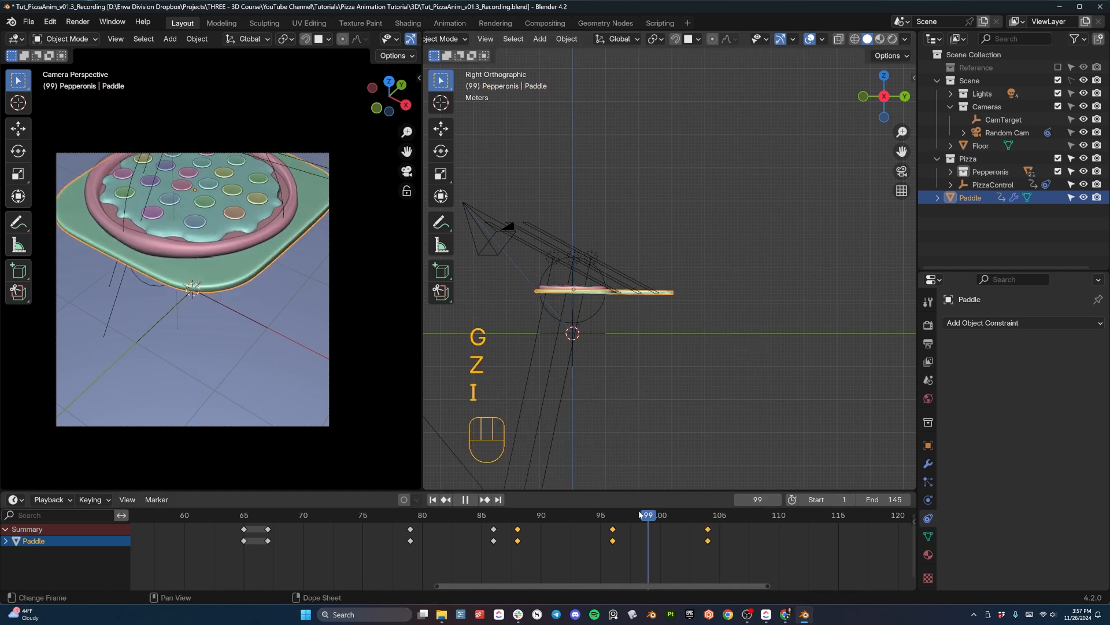
{"action": "left_click", "coordinate": [468, 526]}
{"action": "key", "text": "space"}
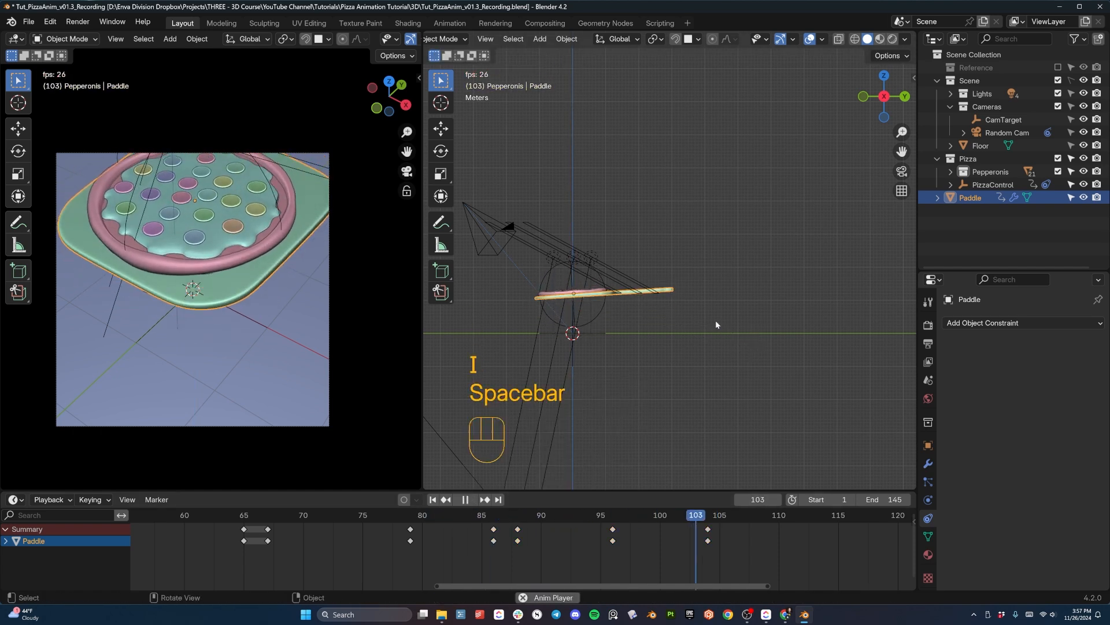
{"action": "key", "text": "space"}
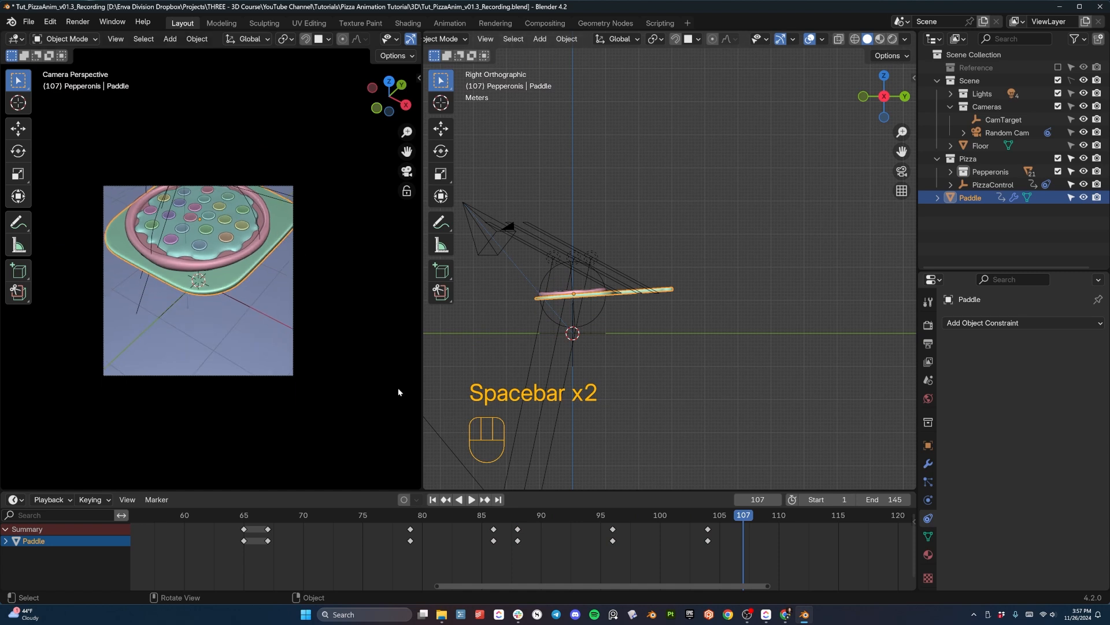
- Review the paddle's lift and settle from outside the camera by replaying the motion around frames 80 to 109
{"action": "middle_click_drag", "start_coordinate": [286, 264], "coordinate": [260, 272]}
{"action": "left_click", "coordinate": [525, 523]}
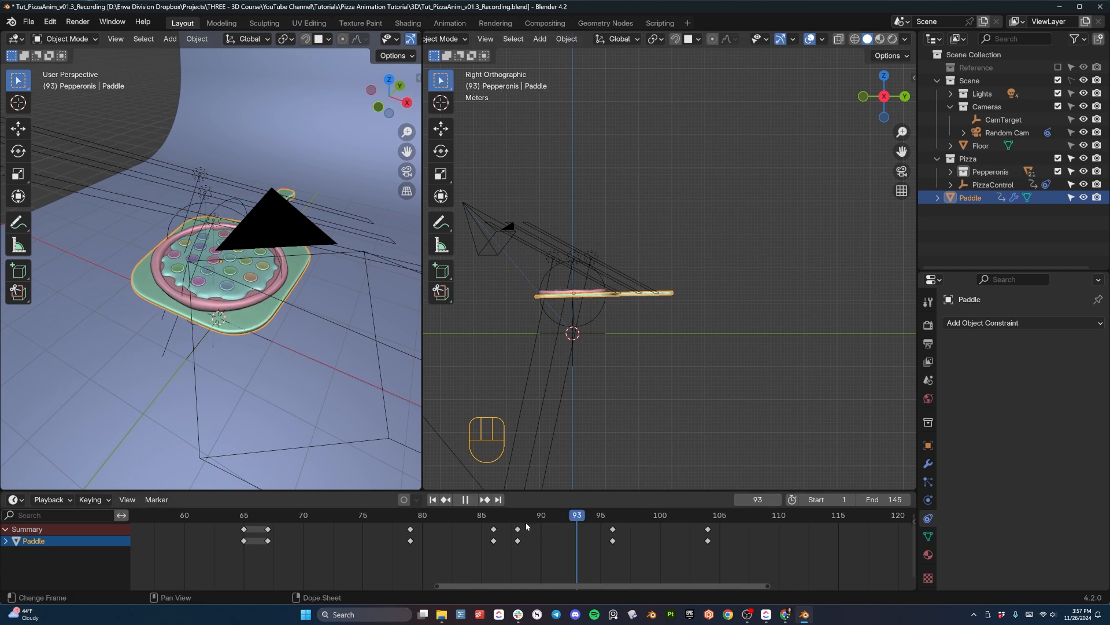
{"action": "key", "text": "space"}
{"action": "key", "text": "space"}
{"action": "key", "text": "space"}
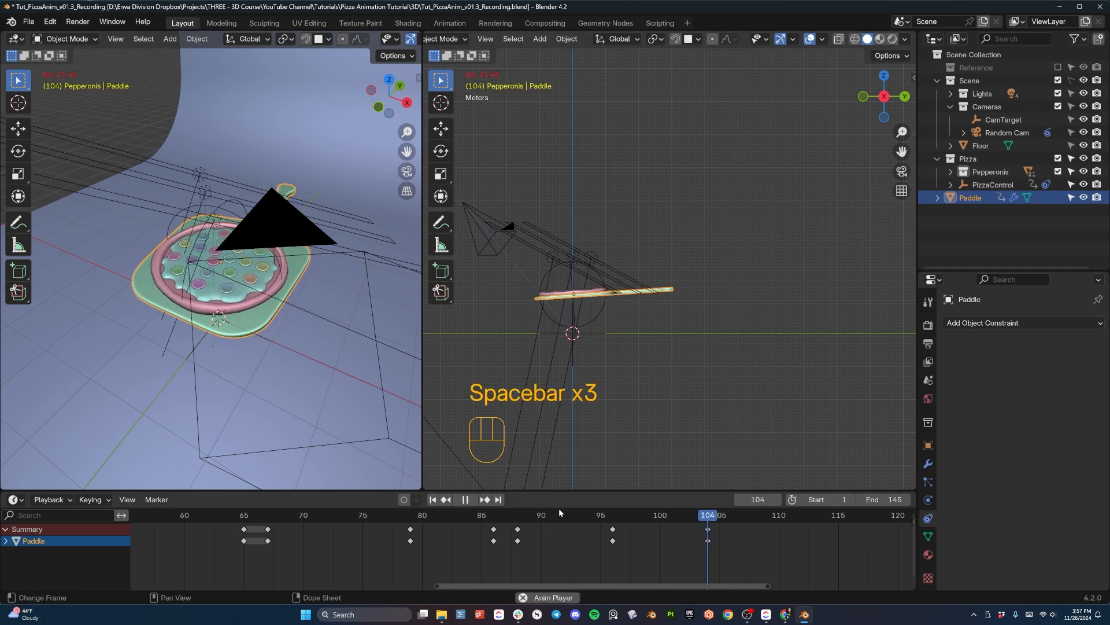
{"action": "key", "text": "space"}
{"action": "key", "text": "space"}
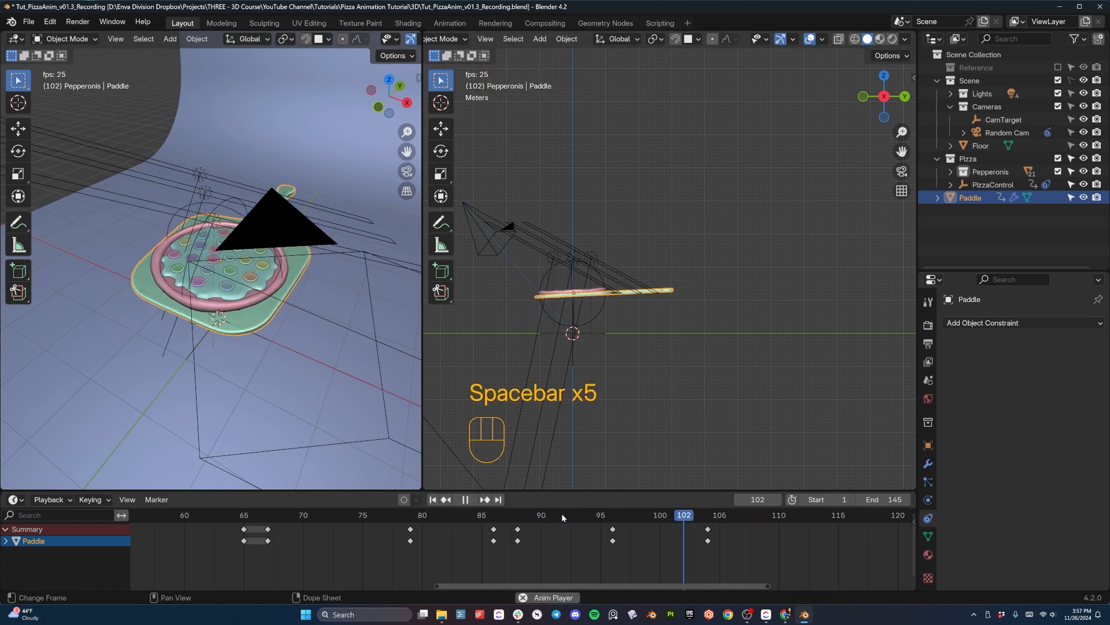
{"action": "key", "text": "space"}
{"action": "left_click", "coordinate": [433, 523]}
{"action": "key", "text": "space"}
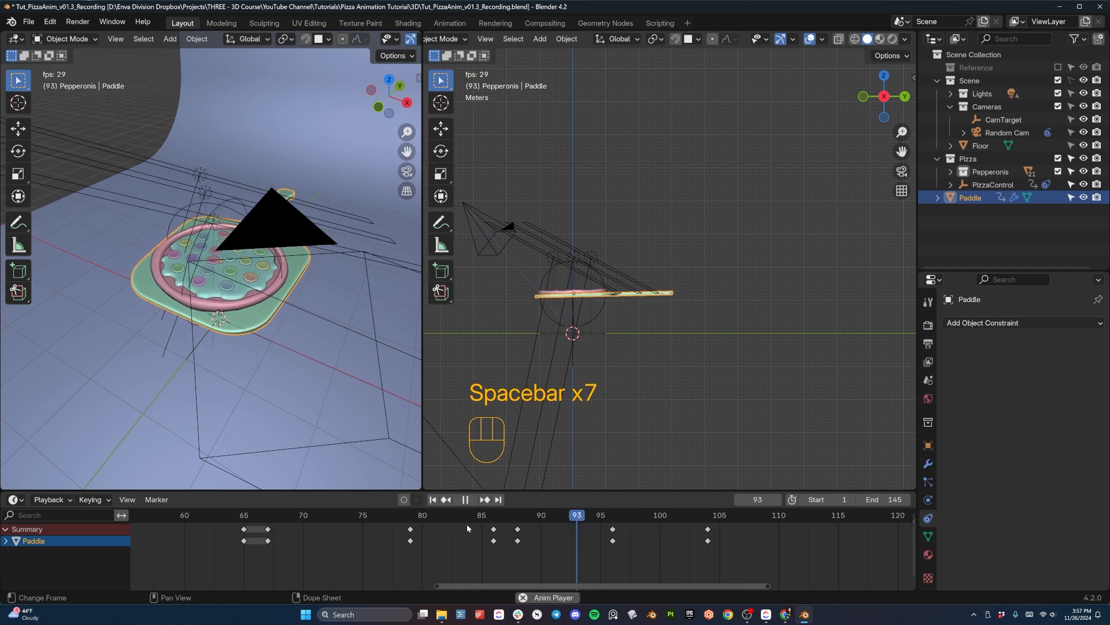
{"action": "key", "text": "space"}
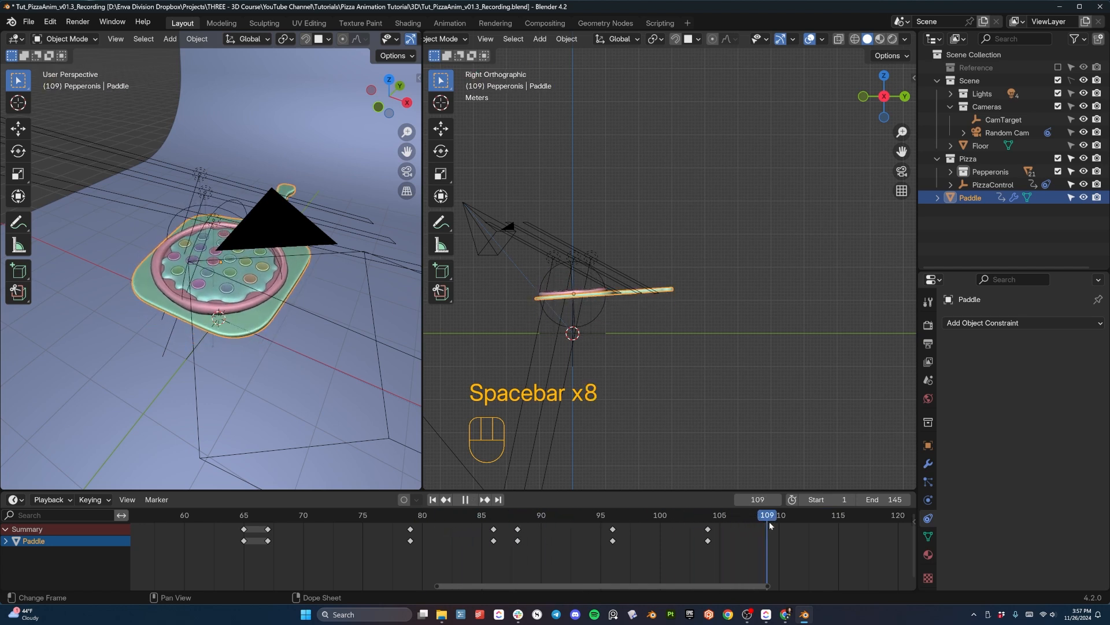
- Set the current frame to 110 and view the paddle from an angled perspective
{"action": "middle_click_drag", "start_coordinate": [694, 306], "coordinate": [798, 347]}
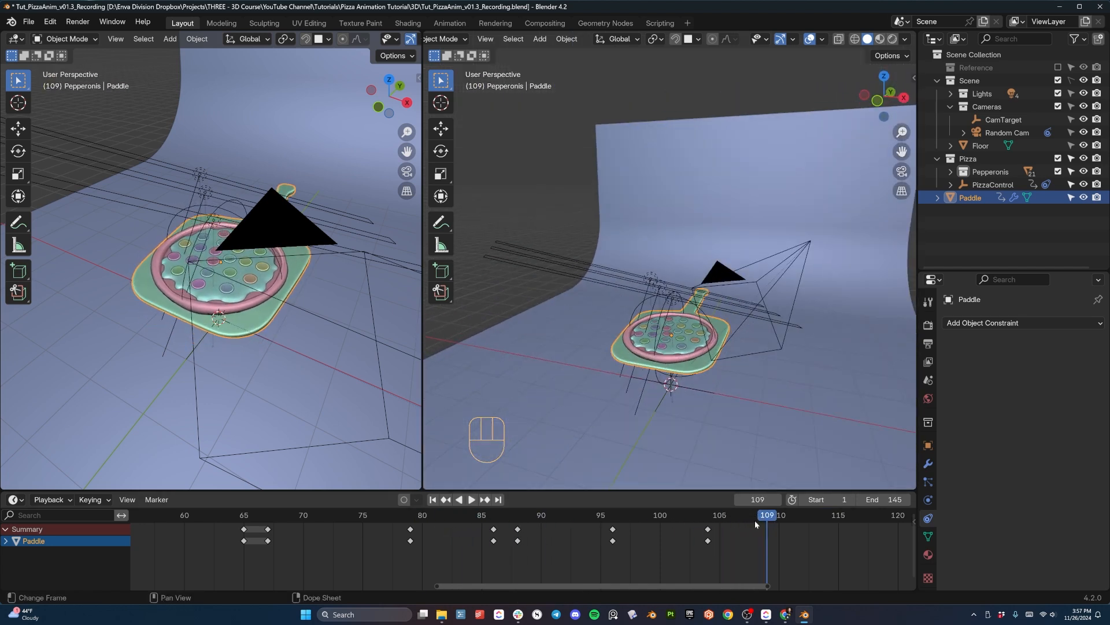
{"action": "left_click_drag", "start_coordinate": [755, 519], "coordinate": [715, 534]}
{"action": "key", "text": "r"}
{"action": "key", "text": "x"}
{"action": "key", "text": "x"}
{"action": "key", "text": "z"}
{"action": "key", "text": "z"}
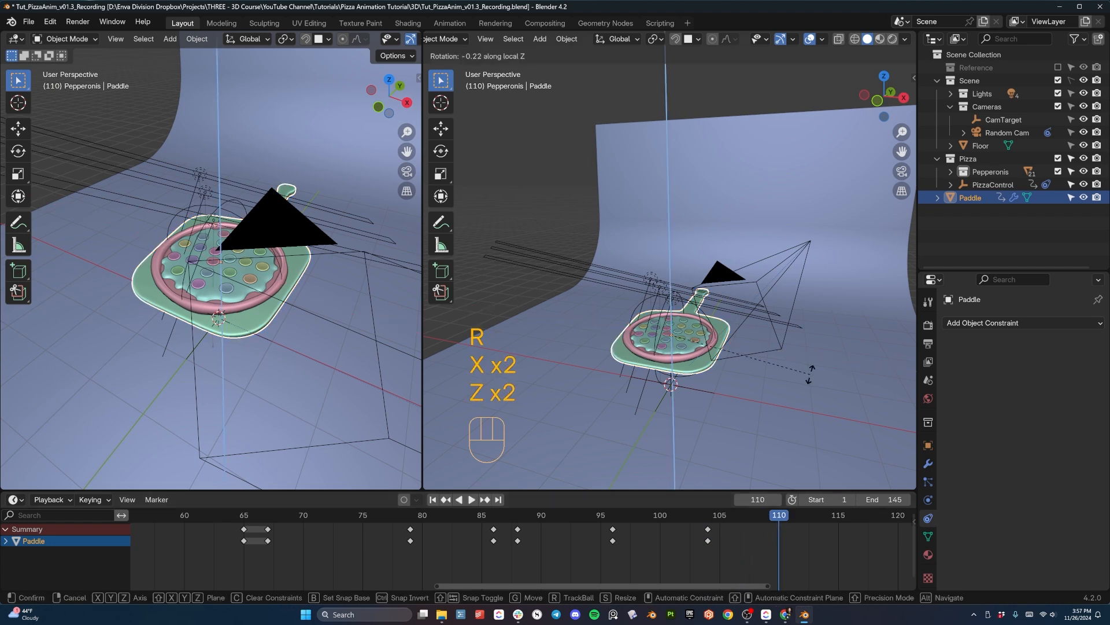
{"action": "key", "text": "y"}
{"action": "key", "text": "y"}
{"action": "left_click", "coordinate": [810, 373]}
{"action": "left_click", "coordinate": [710, 367]}
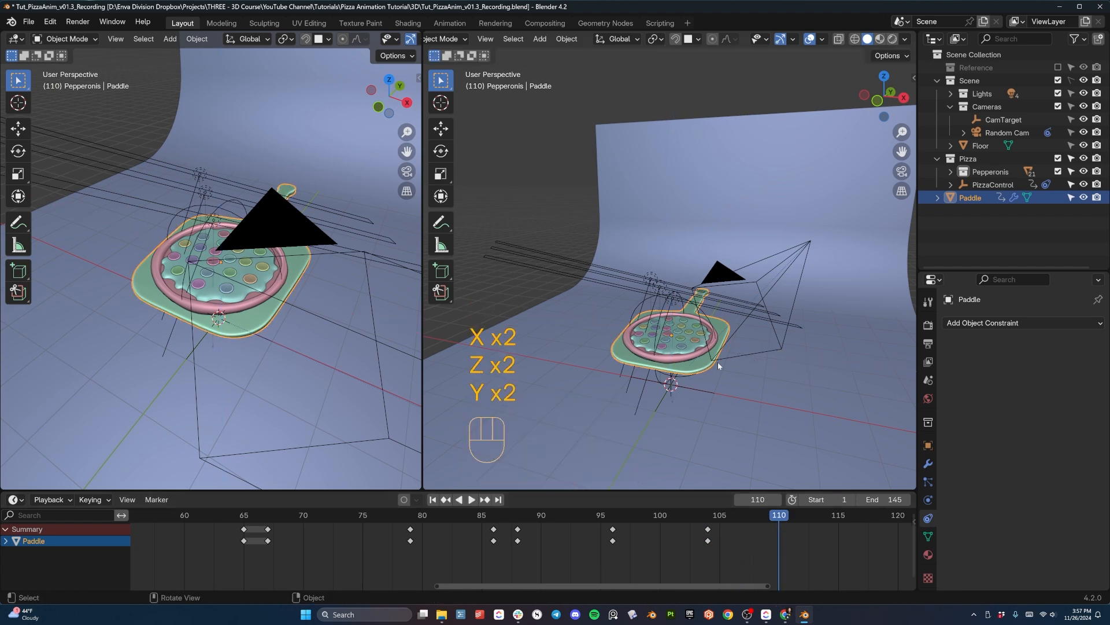
- Rotate the paddle -4.28° about its local Y axis at frame 110
{"action": "middle_click_drag", "start_coordinate": [807, 366], "coordinate": [723, 362], "text": "shift"}
{"action": "key", "text": "r"}
{"action": "key", "text": "y"}
{"action": "key", "text": "y"}
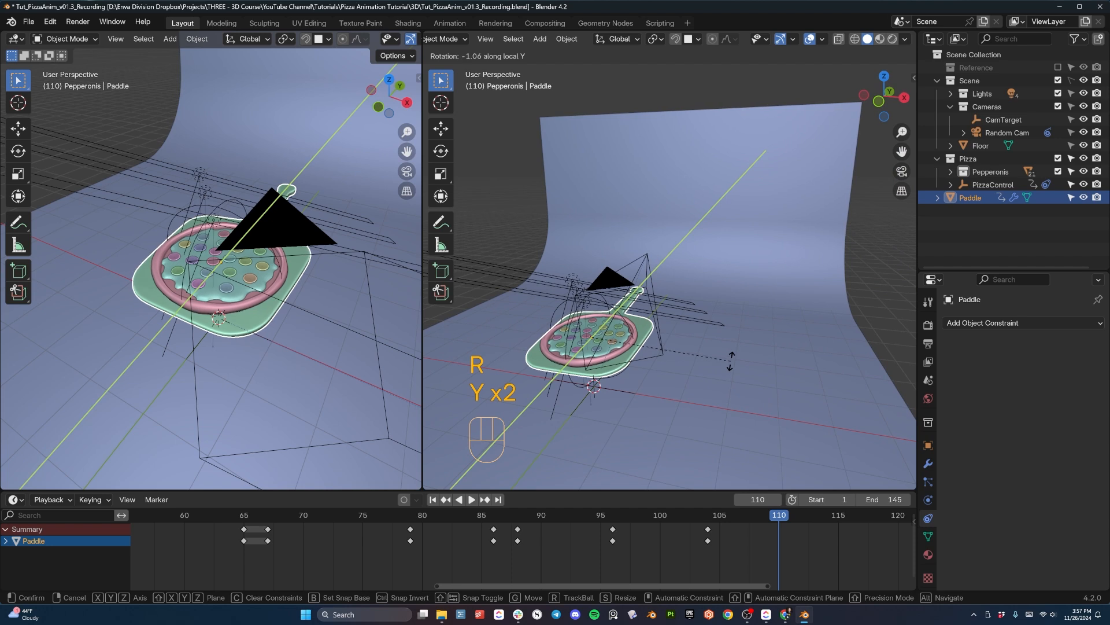
{"action": "left_click", "coordinate": [729, 352]}
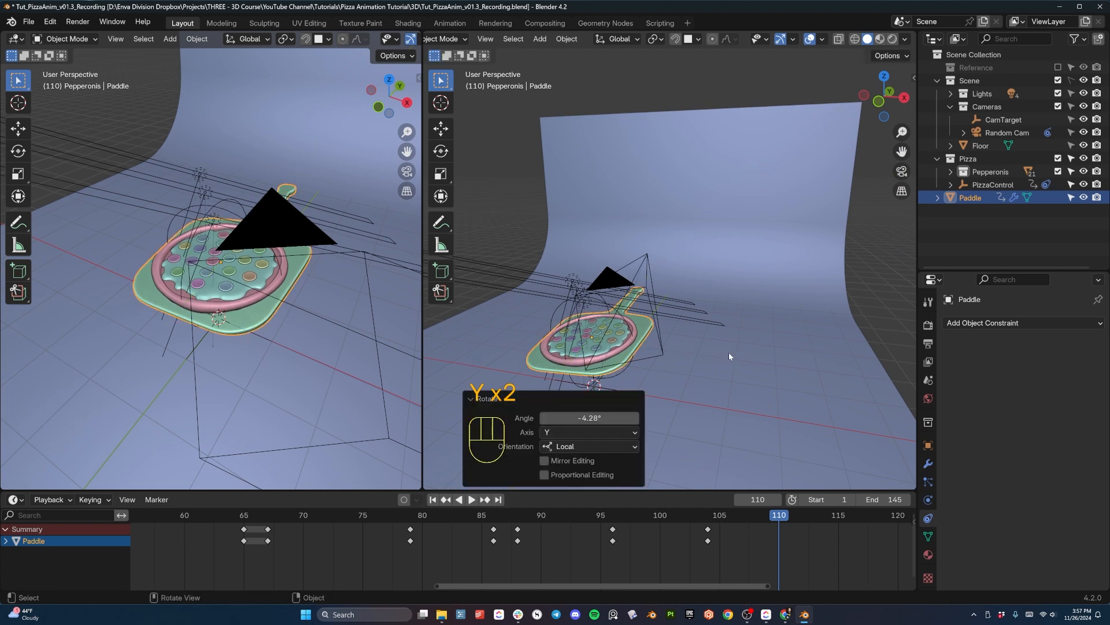
- Move the paddle -0.26556 m along global X, insert a keyframe at frame 110, and play back the motion
{"action": "key", "text": "g"}
{"action": "key", "text": "y"}
{"action": "key", "text": "x"}
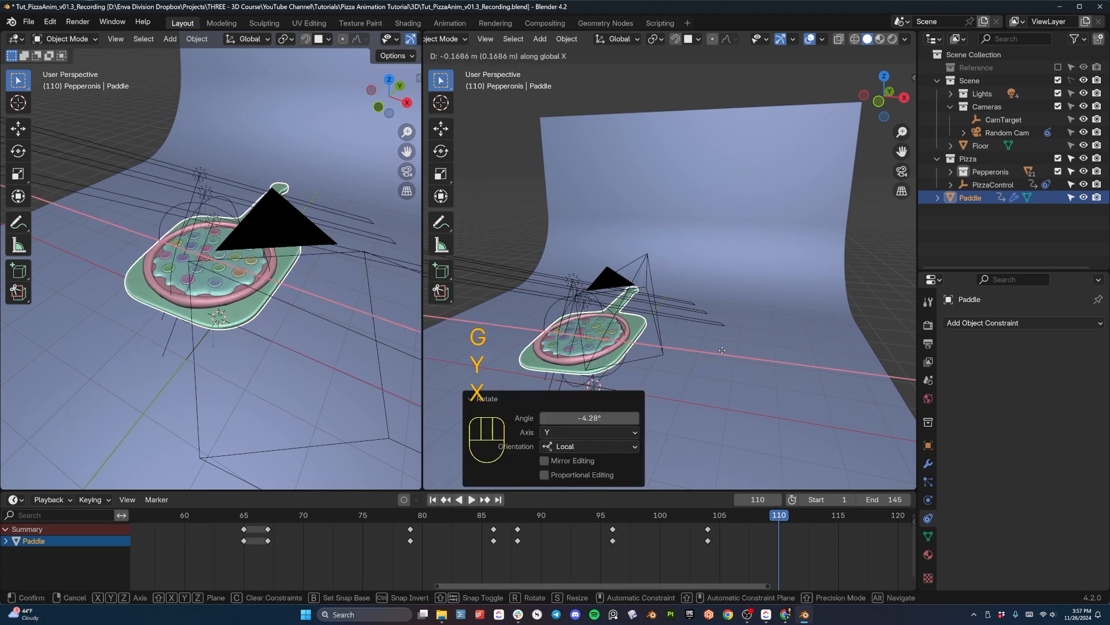
{"action": "left_click", "coordinate": [719, 351]}
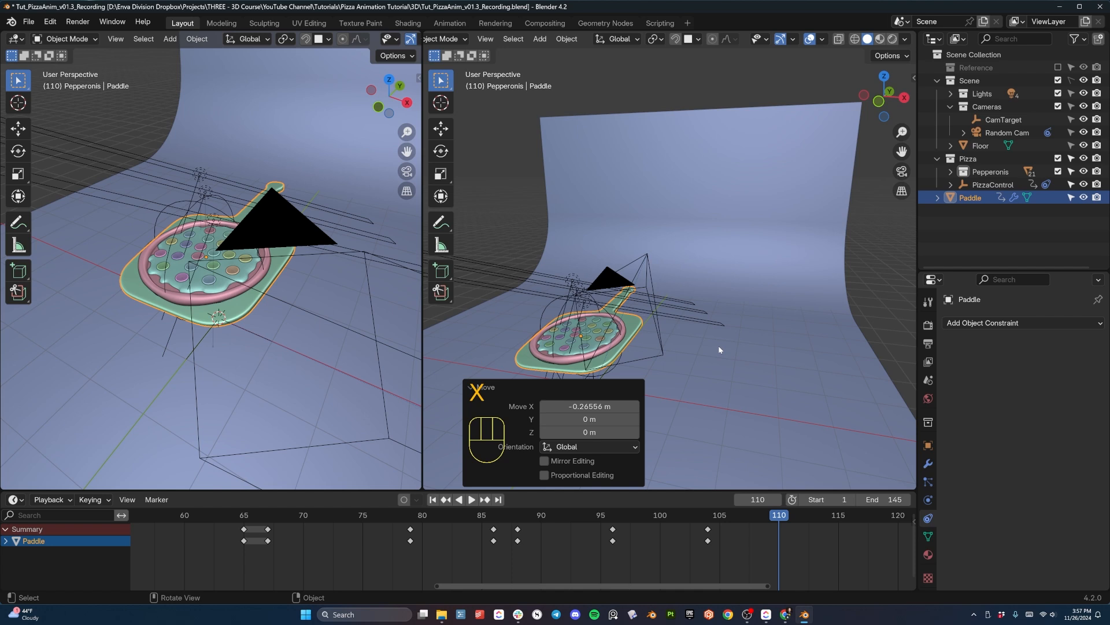
{"action": "scroll", "coordinate": [704, 342], "scroll_direction": "up", "scroll_amount": 3}
{"action": "middle_click_drag", "start_coordinate": [679, 348], "coordinate": [700, 310], "text": "shift"}
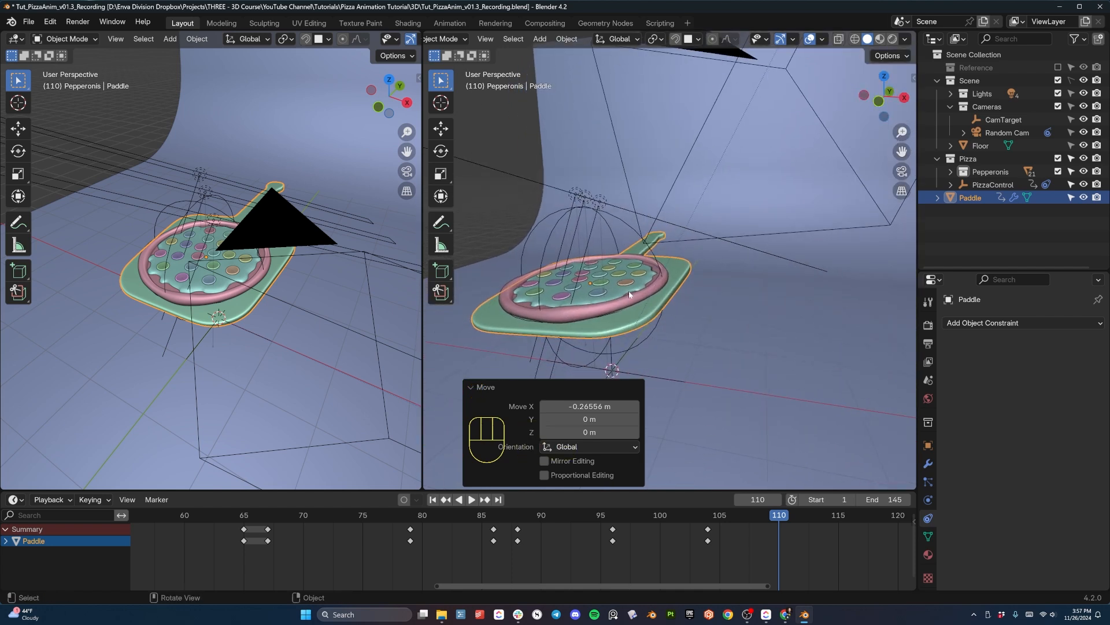
{"action": "scroll", "coordinate": [648, 321], "scroll_direction": "down", "scroll_amount": 2}
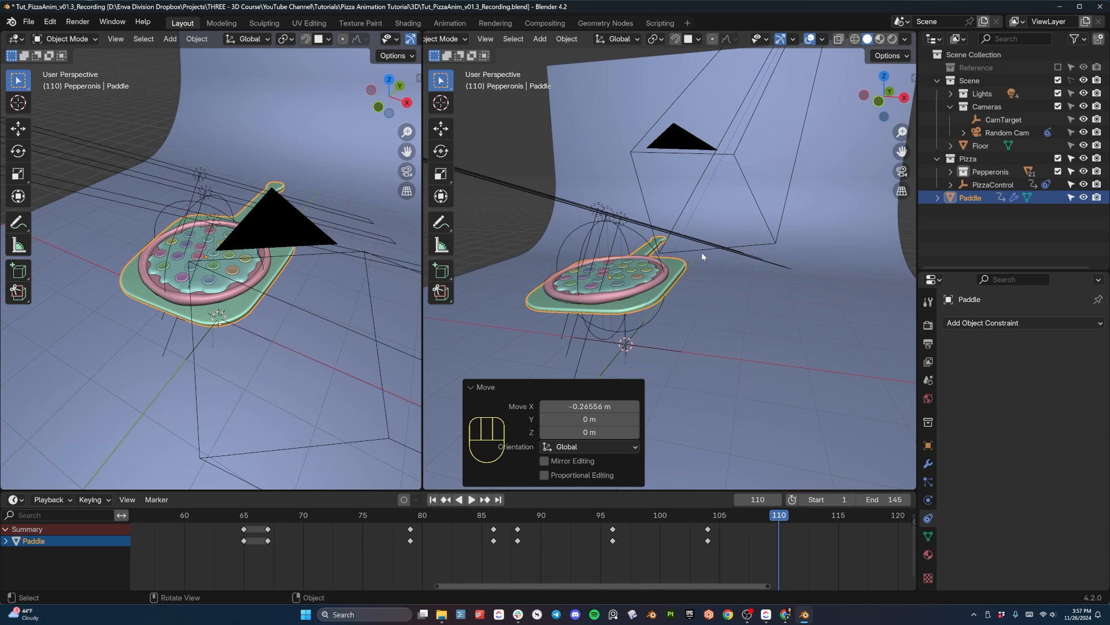
{"action": "key", "text": "i"}
{"action": "key", "text": "space"}
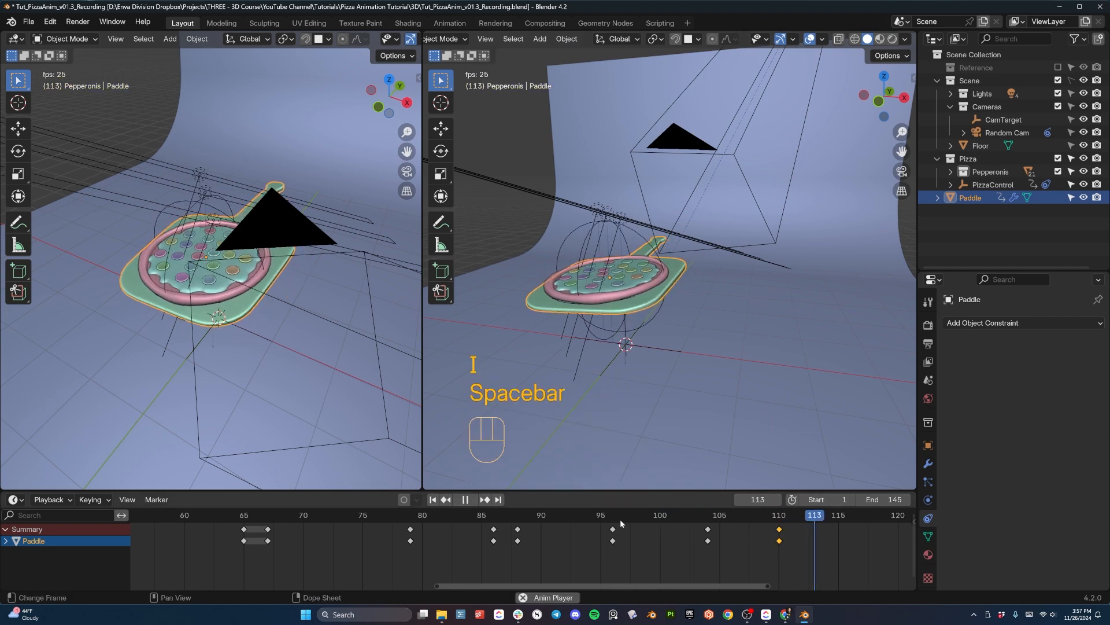
{"action": "key", "text": "space"}
- At frame 115, rotate the paddle about 17° around its local Y axis, insert a keyframe, and play back the sway
{"action": "left_click", "coordinate": [788, 522]}
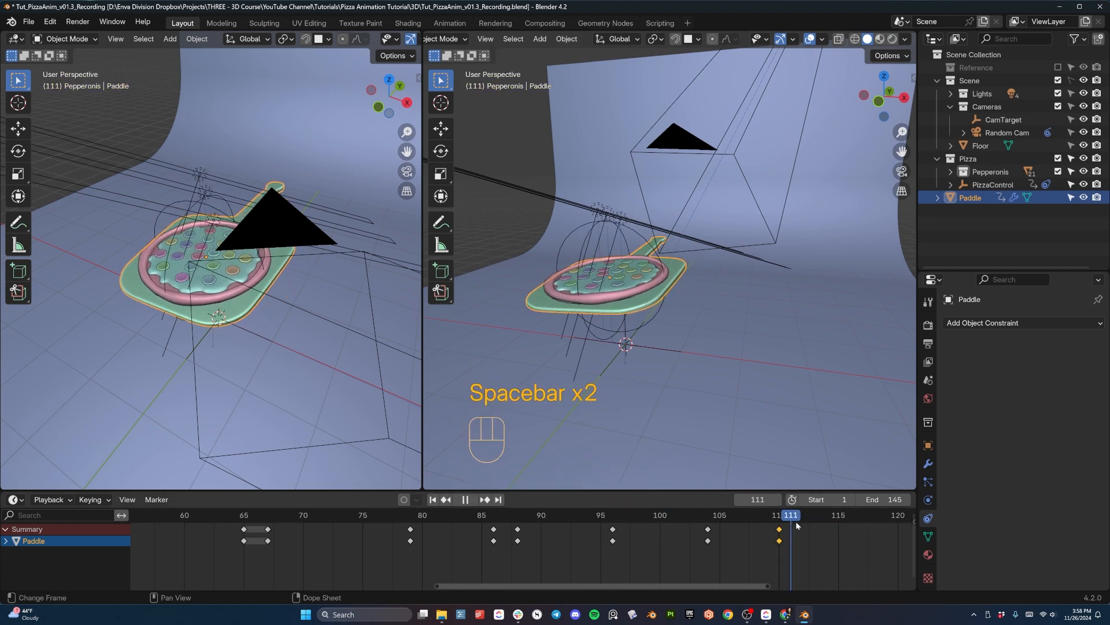
{"action": "key", "text": "r"}
{"action": "key", "text": "y"}
{"action": "key", "text": "y"}
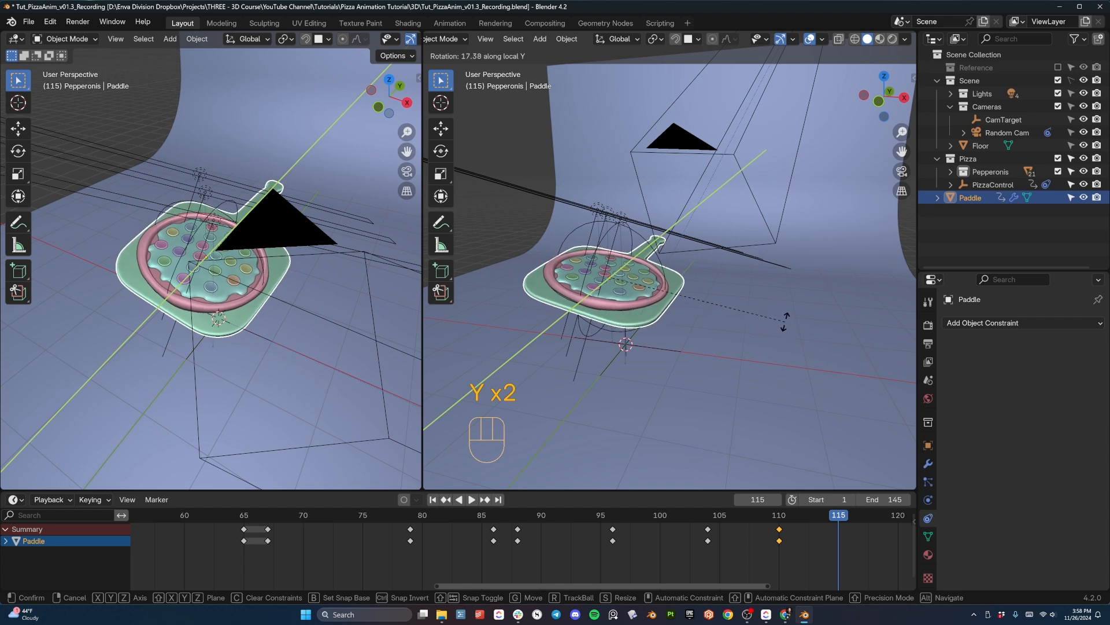
{"action": "left_click", "coordinate": [785, 325]}
{"action": "key", "text": "u"}
{"action": "key", "text": "i"}
{"action": "key", "text": "space"}
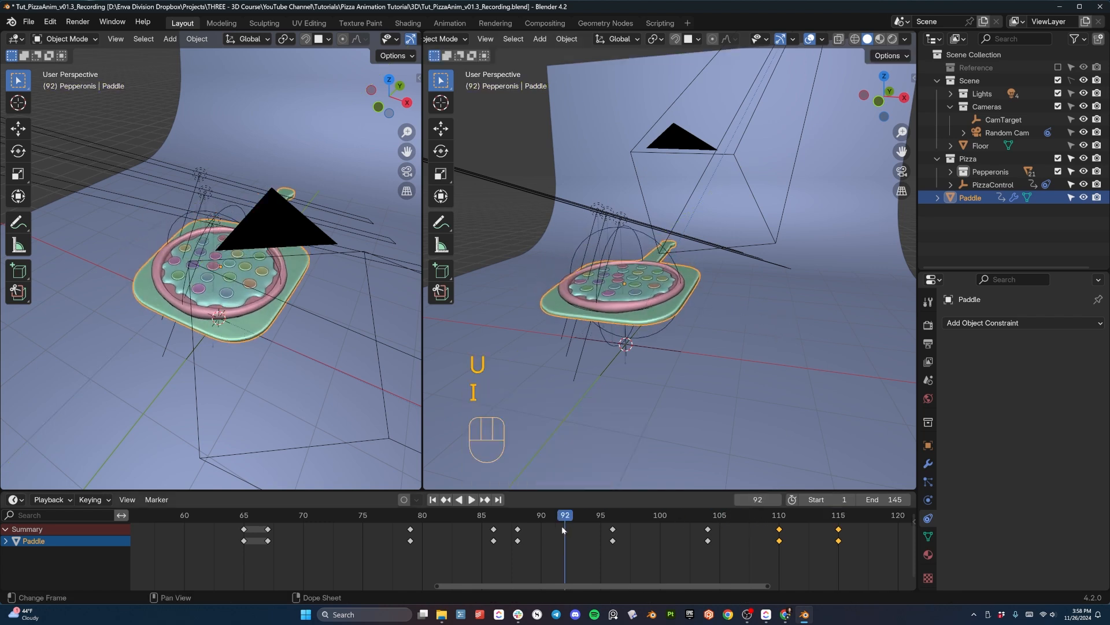
{"action": "key", "text": "space"}
{"action": "scroll", "coordinate": [680, 512], "scroll_direction": "down", "scroll_amount": 2}
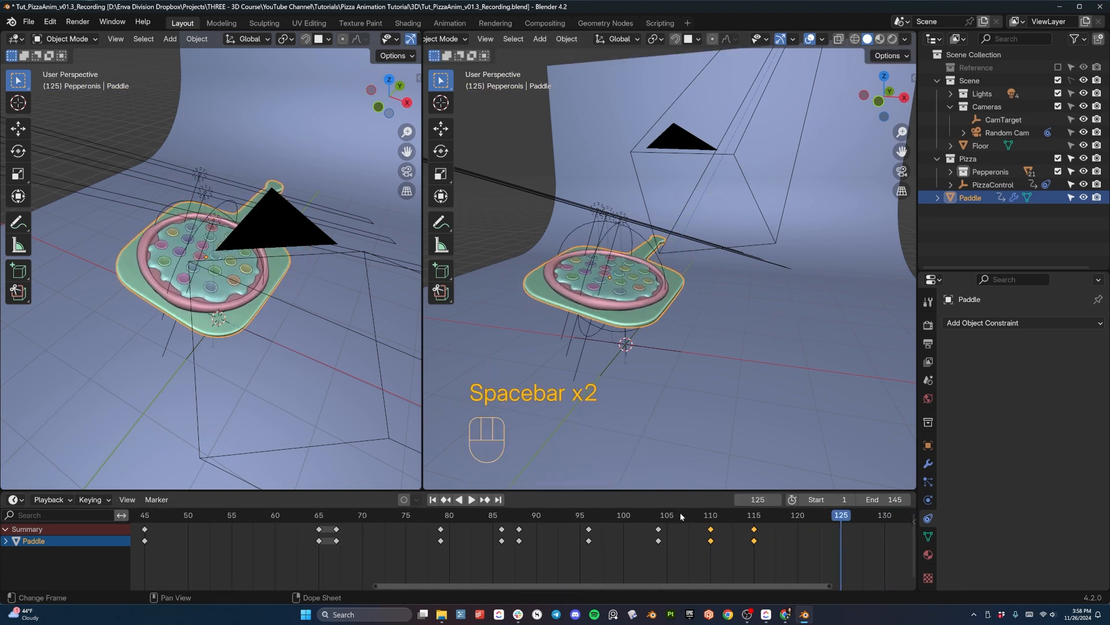
- At frame 129, move the paddle 4.3506 m along global X out of the camera's view and insert a keyframe
{"action": "scroll", "coordinate": [644, 517], "scroll_direction": "right", "scroll_amount": 4, "text": "shift"}
{"action": "scroll", "coordinate": [675, 514], "scroll_direction": "down", "scroll_amount": 1}
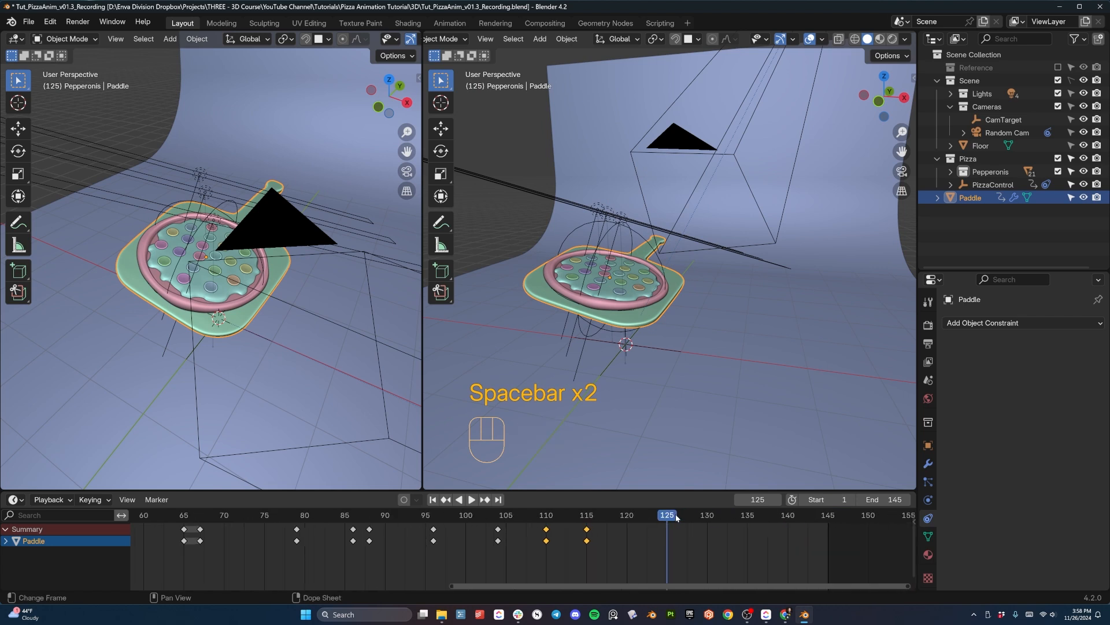
{"action": "left_click", "coordinate": [699, 515]}
{"action": "key", "text": "g"}
{"action": "key", "text": "y"}
{"action": "key", "text": "x"}
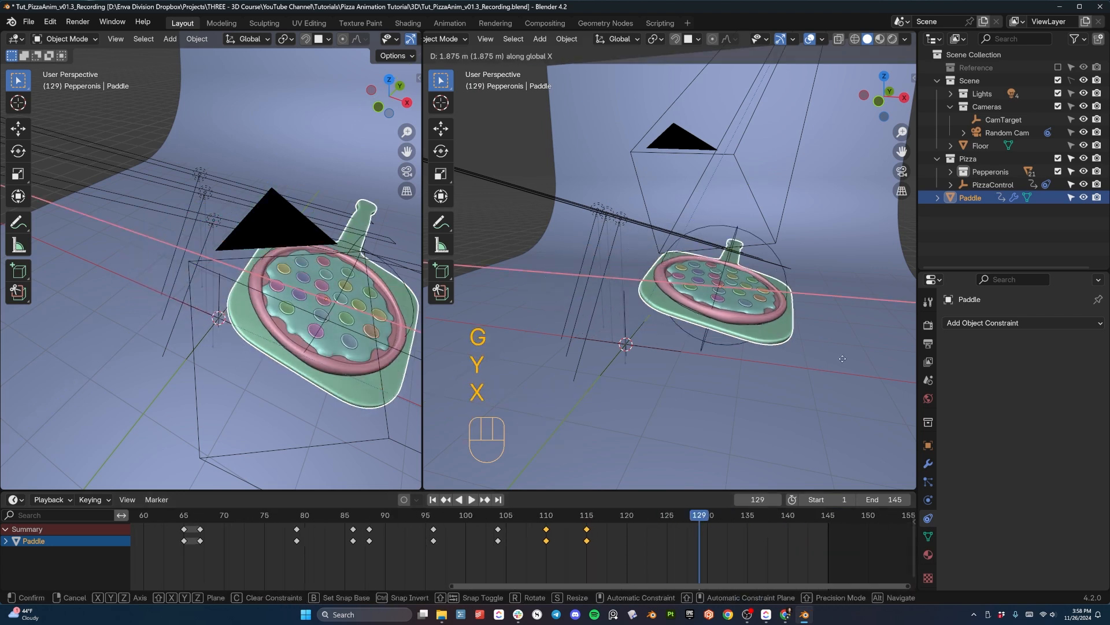
{"action": "left_click", "coordinate": [125, 338]}
{"action": "key", "text": "KP_0"}
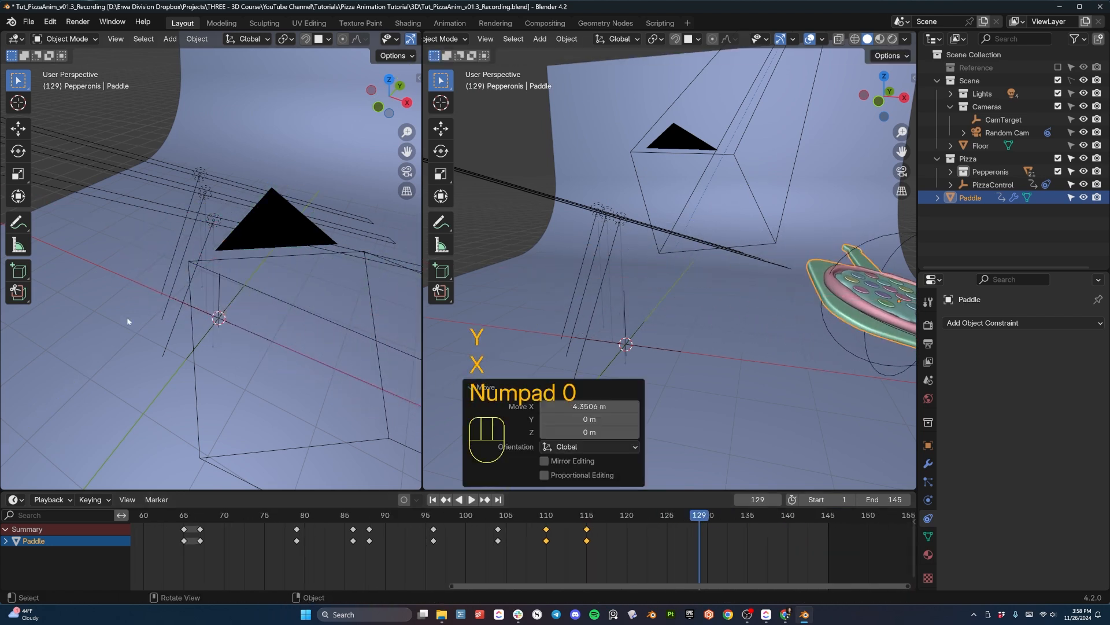
{"action": "middle_click_drag", "start_coordinate": [705, 315], "coordinate": [726, 334]}
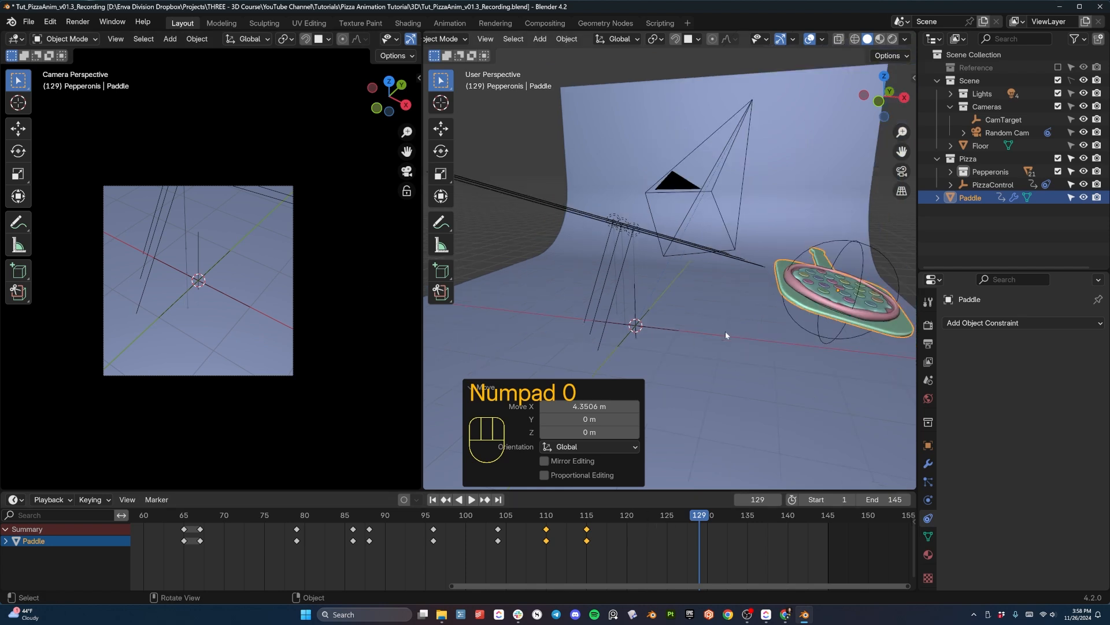
{"action": "key", "text": "i"}
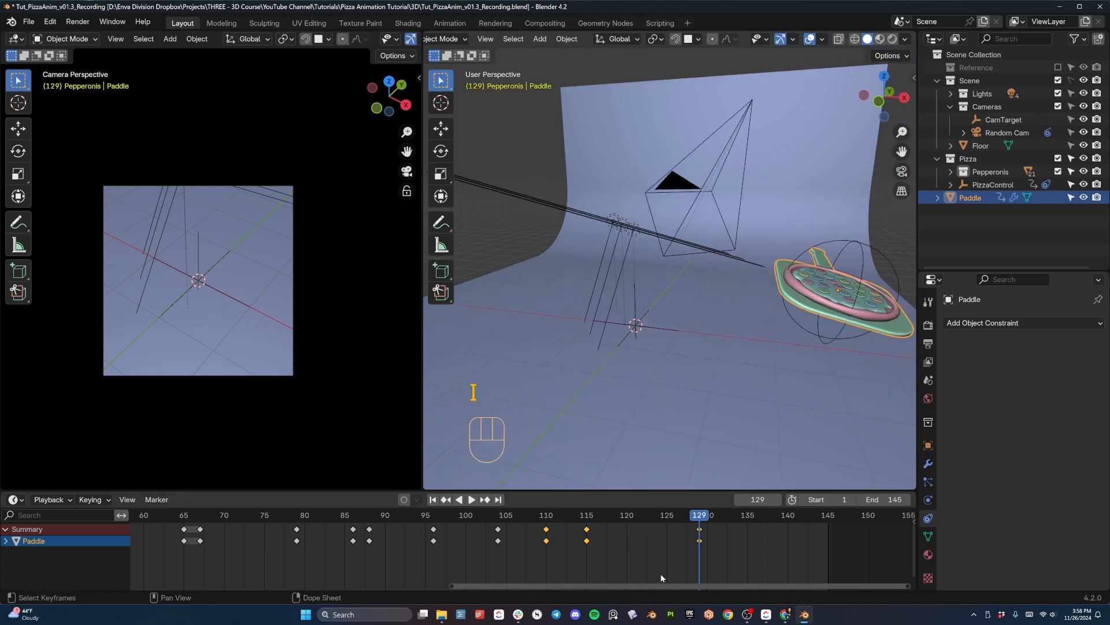
- Play back the animation to check the paddle's exit through the camera view
{"action": "key", "text": "space"}
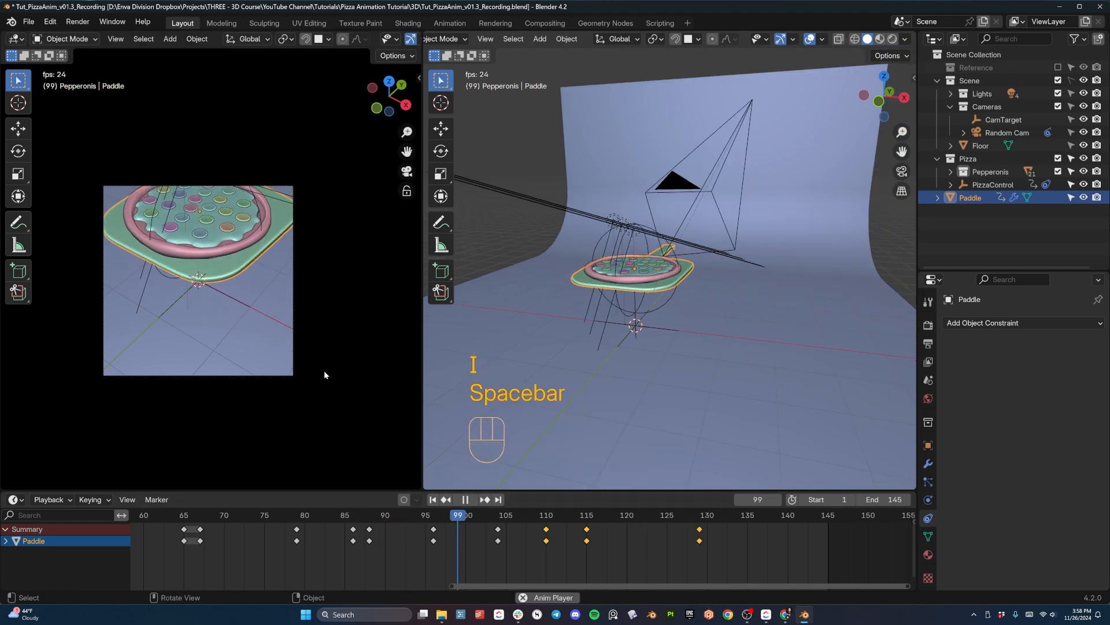
{"action": "key", "text": "space"}
{"action": "key", "text": "space"}
{"action": "key", "text": "space"}
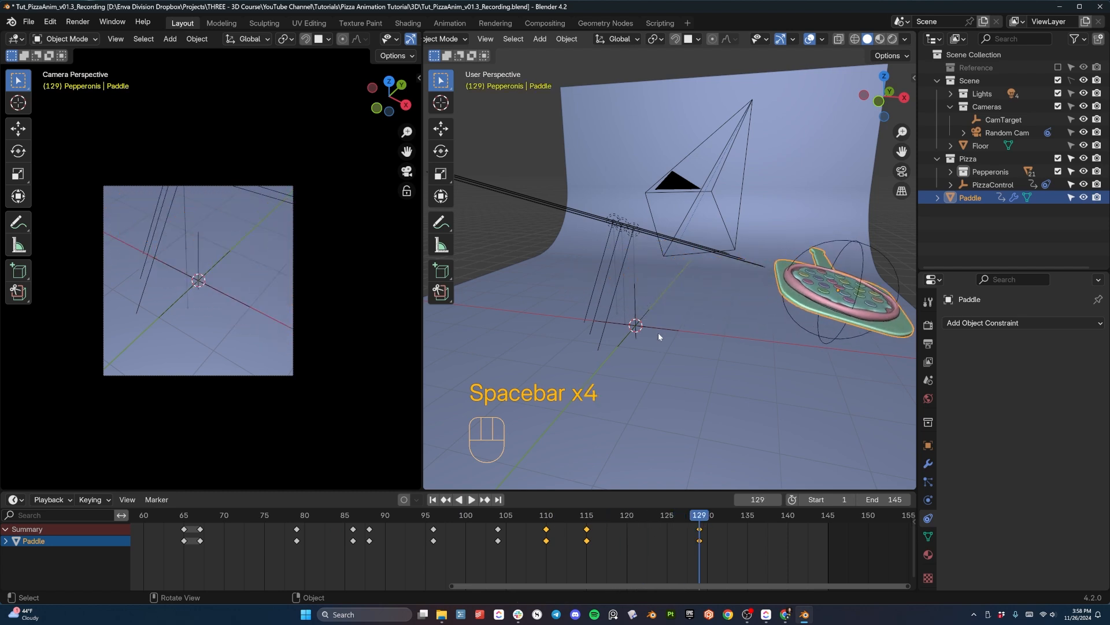
- Select the CamTarget empty and insert a keyframe for it at frame 71
{"action": "middle_click_drag", "start_coordinate": [658, 332], "coordinate": [629, 318]}
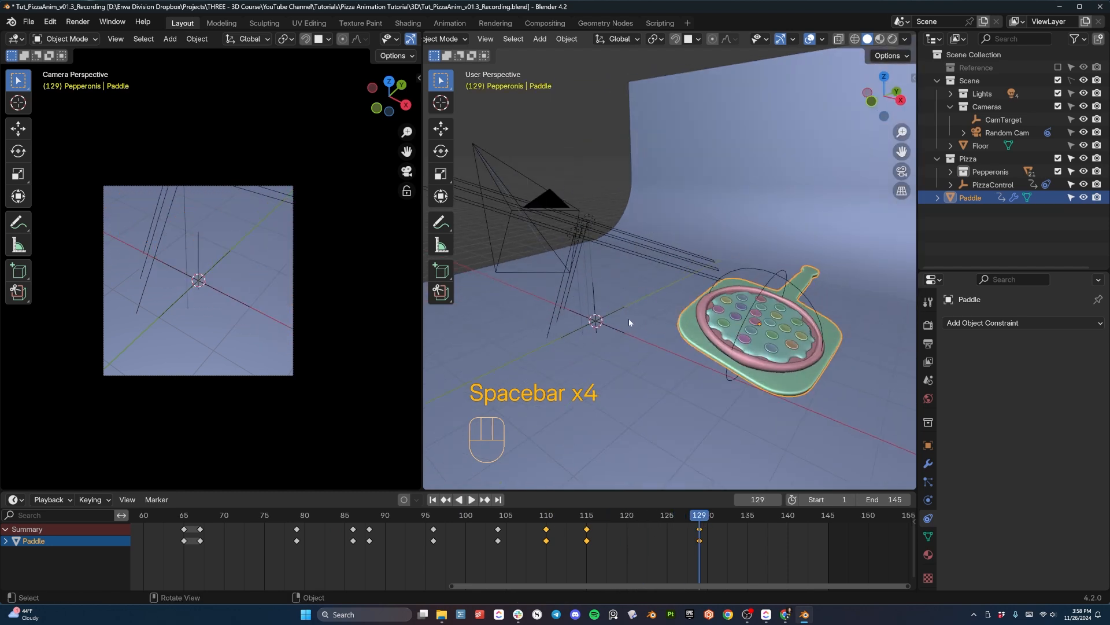
{"action": "left_click", "coordinate": [593, 301]}
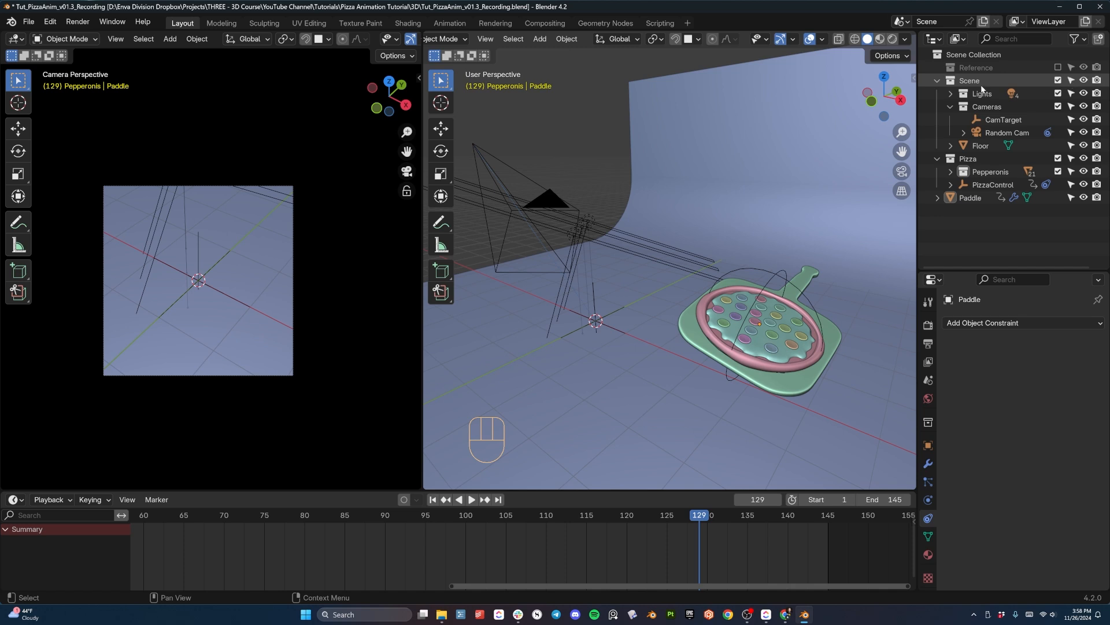
{"action": "middle_click_drag", "start_coordinate": [590, 317], "coordinate": [558, 315]}
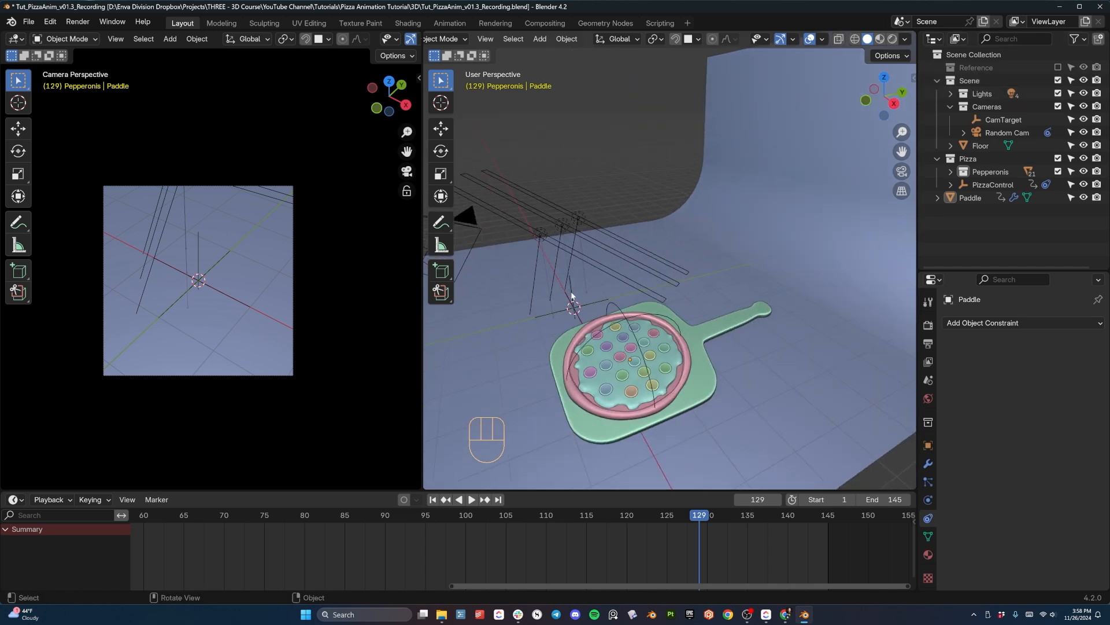
{"action": "left_click", "coordinate": [571, 294]}
{"action": "left_click_drag", "start_coordinate": [504, 518], "coordinate": [311, 523]}
{"action": "key", "text": "i"}
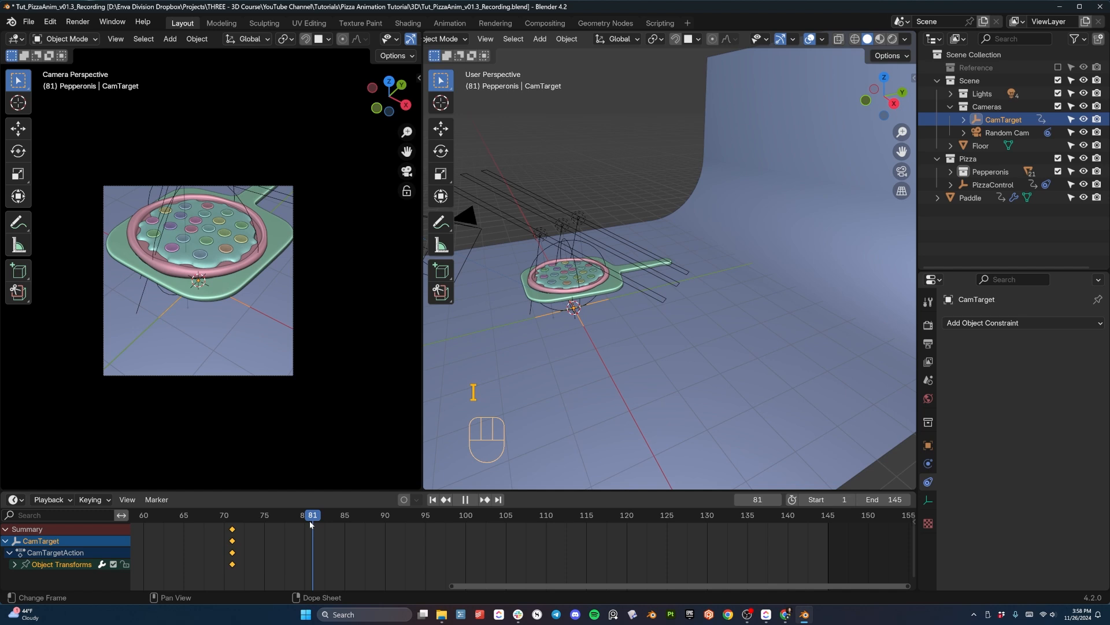
- At frame 81, move CamTarget up 0.90075 m along global Z, insert a keyframe, and play back the camera move
{"action": "key", "text": "g"}
{"action": "key", "text": "z"}
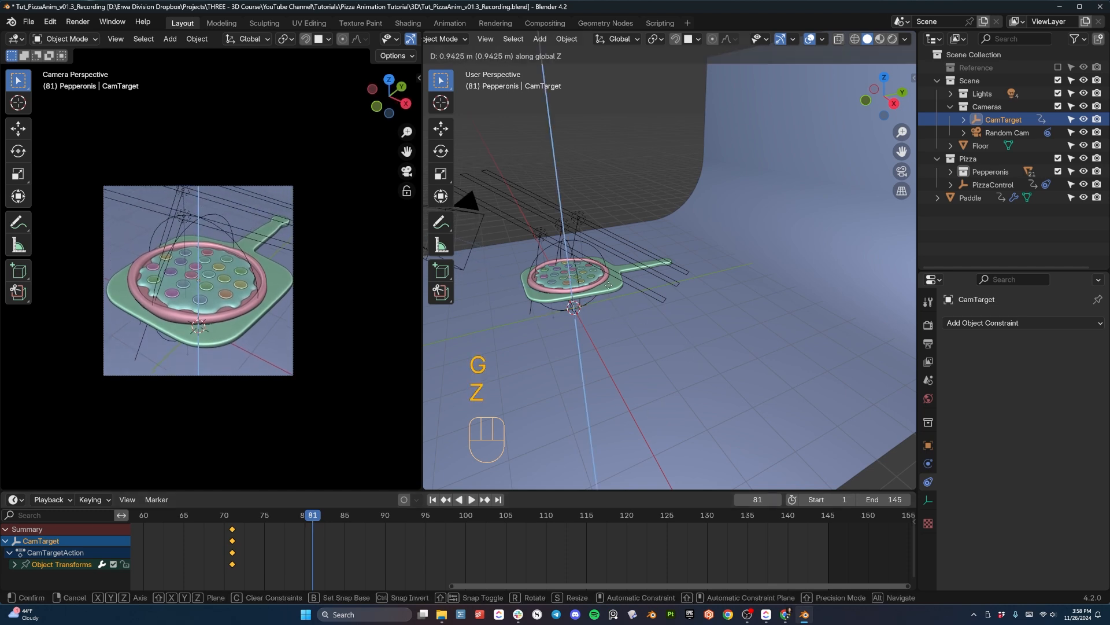
{"action": "left_click", "coordinate": [610, 290]}
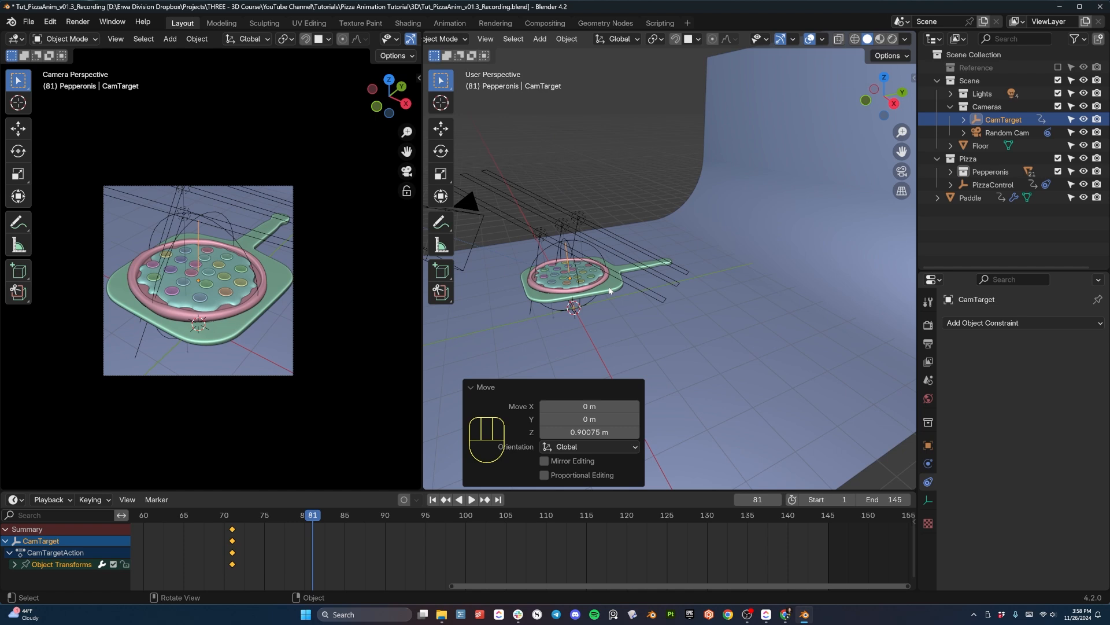
{"action": "key", "text": "i"}
{"action": "key", "text": "space"}
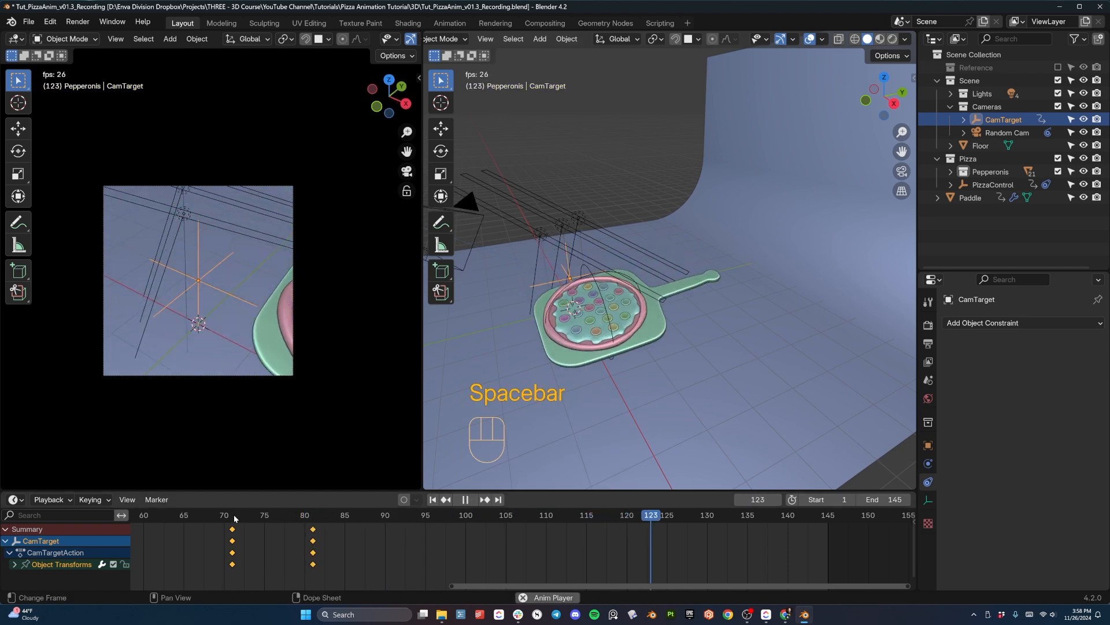
{"action": "key", "text": "space"}
- Duplicate CamTarget's frame 81 keyframe and place the copy at frame 113
{"action": "key", "text": "shift+d"}
{"action": "key", "text": "shift+d"}
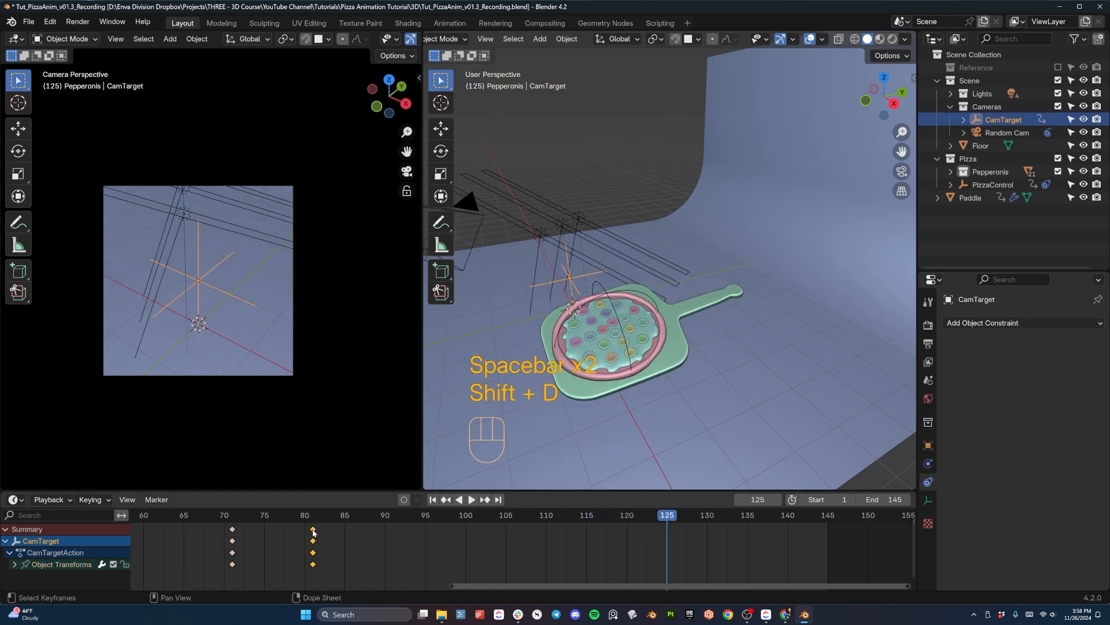
{"action": "left_click", "coordinate": [547, 530]}
{"action": "left_click_drag", "start_coordinate": [547, 515], "coordinate": [570, 519]}
{"action": "left_click", "coordinate": [550, 530]}
{"action": "key", "text": "g"}
{"action": "left_click", "coordinate": [573, 530]}
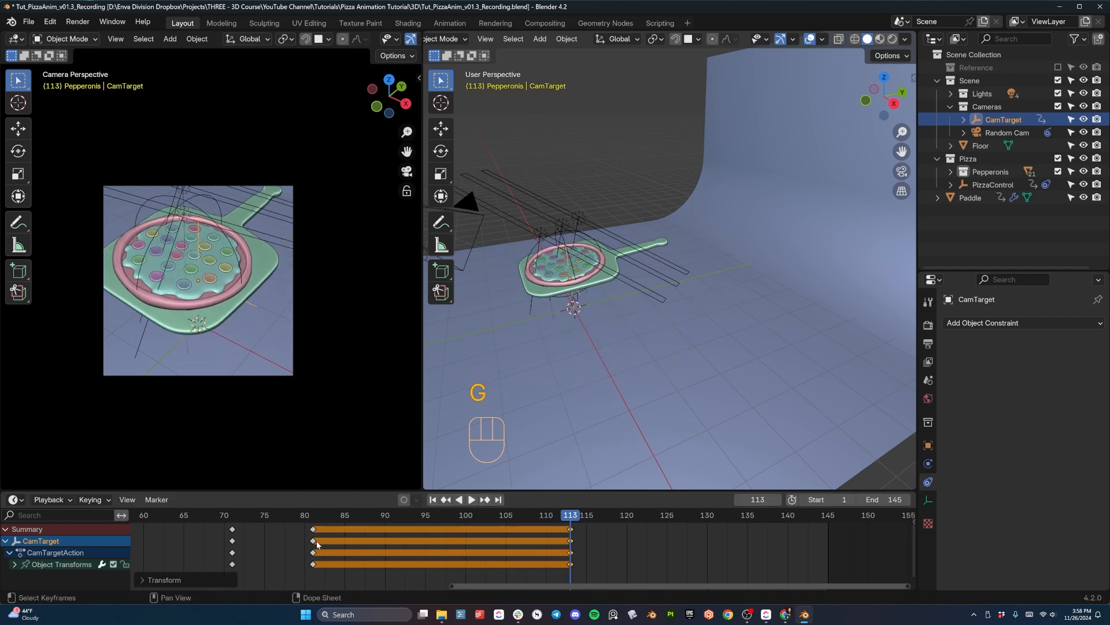
- Duplicate CamTarget's frame 71 keyframe to frame 125 so the camera target returns to its starting height
{"action": "left_click", "coordinate": [232, 515]}
{"action": "left_click", "coordinate": [232, 529]}
{"action": "key", "text": "shift+d"}
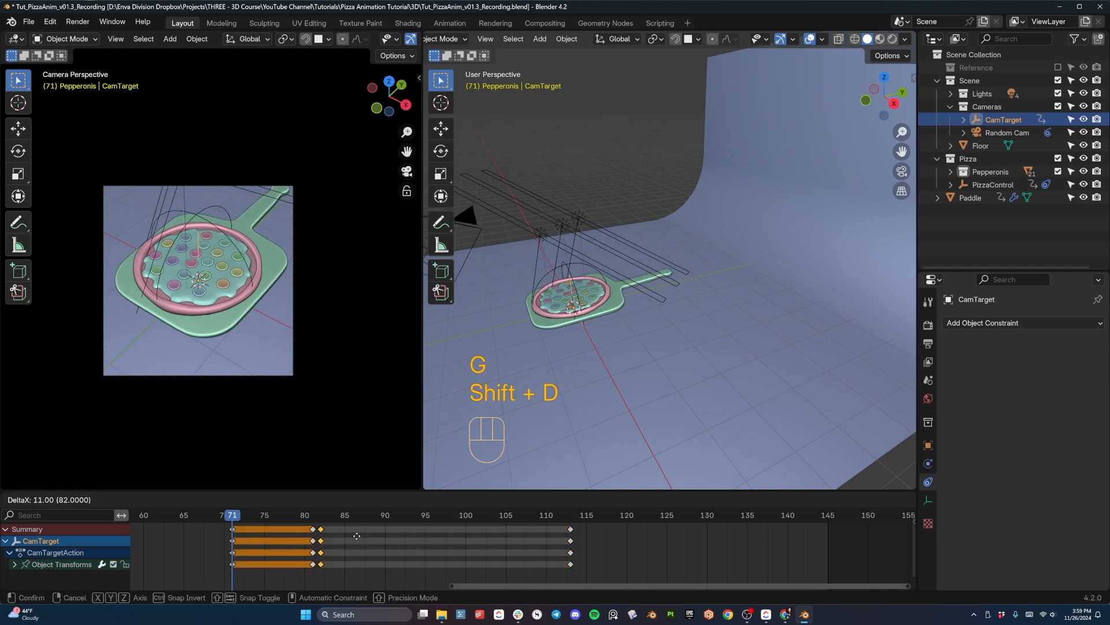
{"action": "left_click", "coordinate": [666, 527]}
- Play back the camera target's rise and return repeatedly, checking its timing against the paddle lift
{"action": "key", "text": "space"}
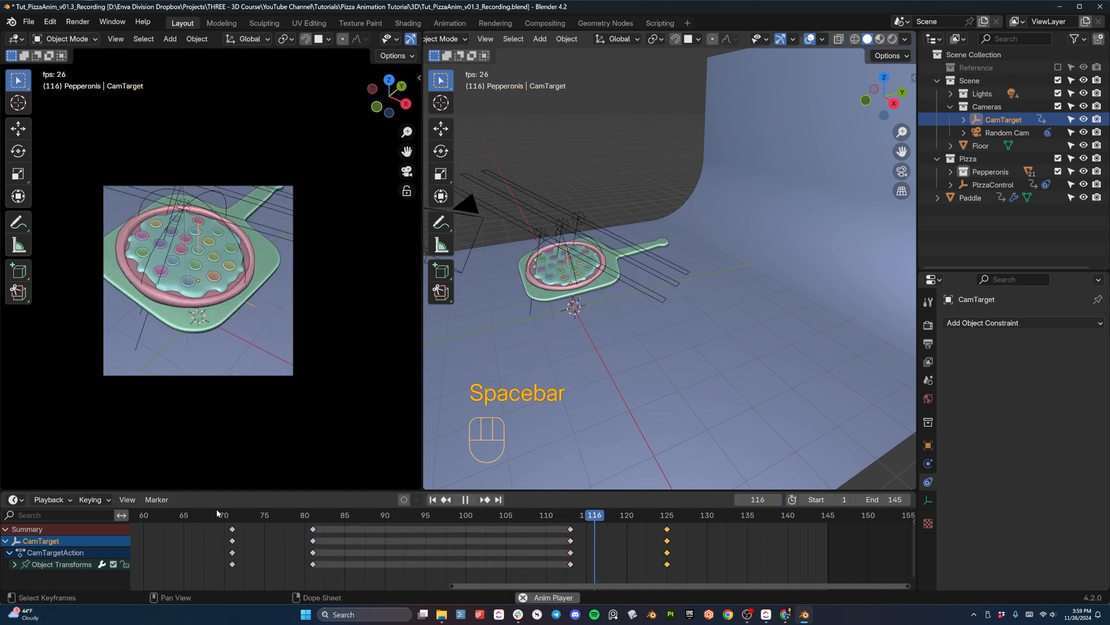
{"action": "key", "text": "space"}
{"action": "left_click_drag", "start_coordinate": [389, 519], "coordinate": [332, 518]}
{"action": "key", "text": "space"}
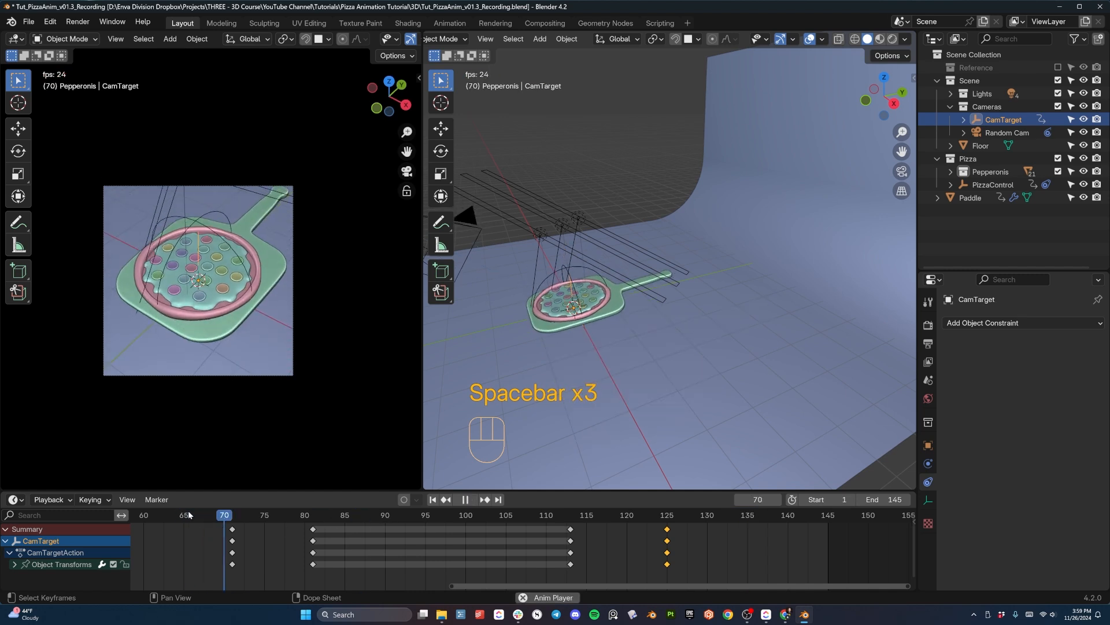
{"action": "key", "text": "space"}
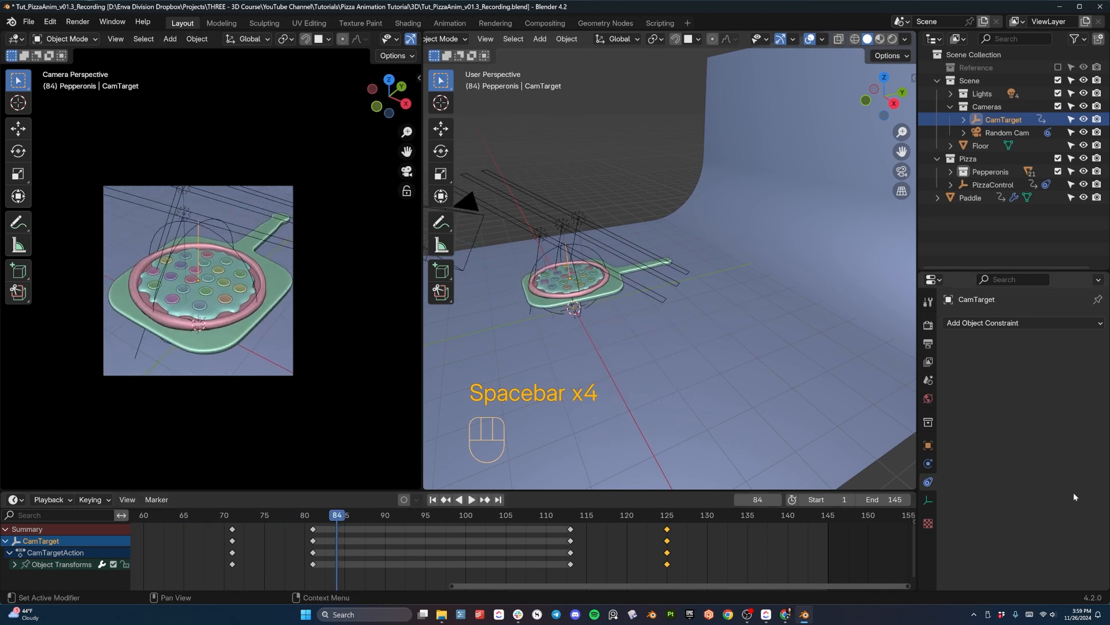
{"action": "left_click", "coordinate": [224, 519]}
{"action": "key", "text": "space"}
{"action": "key", "text": "space"}
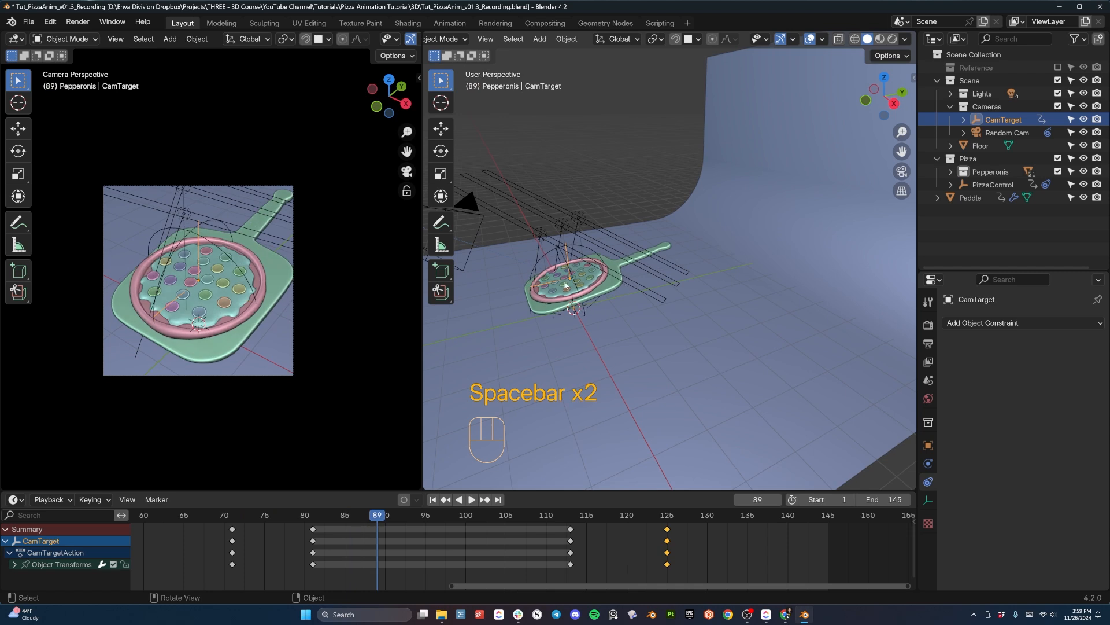
{"action": "left_click", "coordinate": [250, 513]}
{"action": "key", "text": "space"}
{"action": "key", "text": "space"}
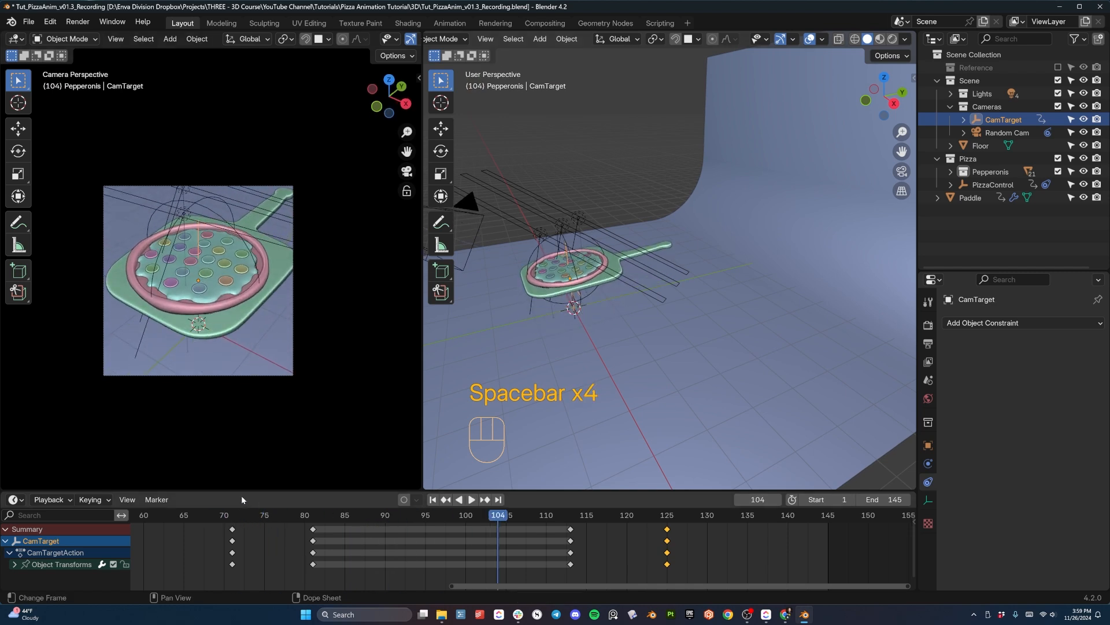
{"action": "left_click", "coordinate": [216, 515]}
{"action": "key", "text": "space"}
{"action": "key", "text": "space"}
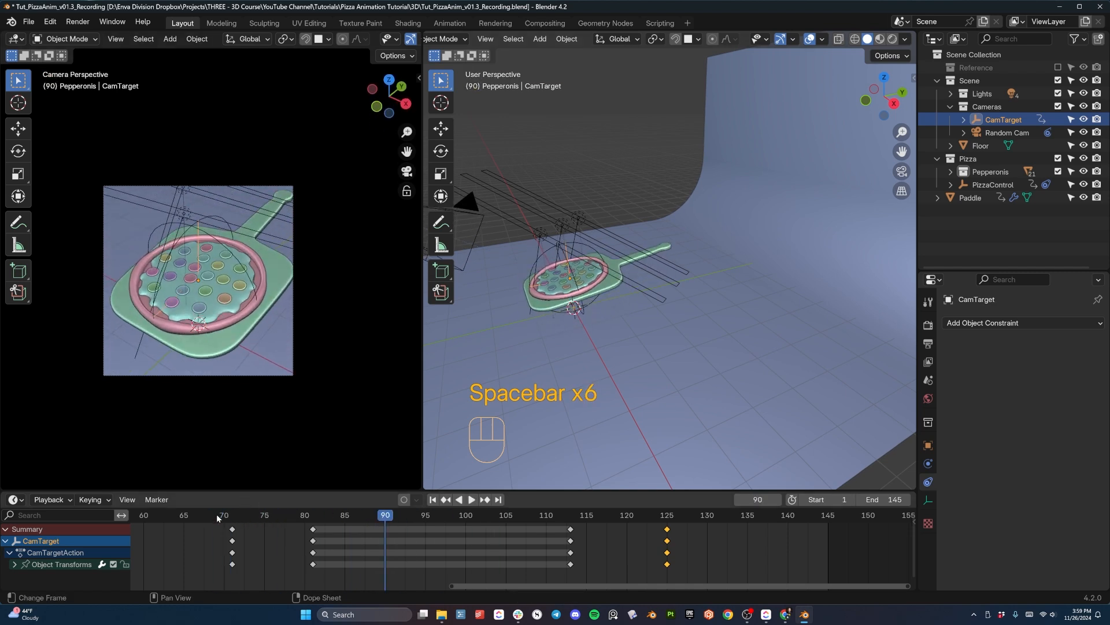
{"action": "left_click", "coordinate": [192, 515]}
{"action": "key", "text": "space"}
{"action": "key", "text": "space"}
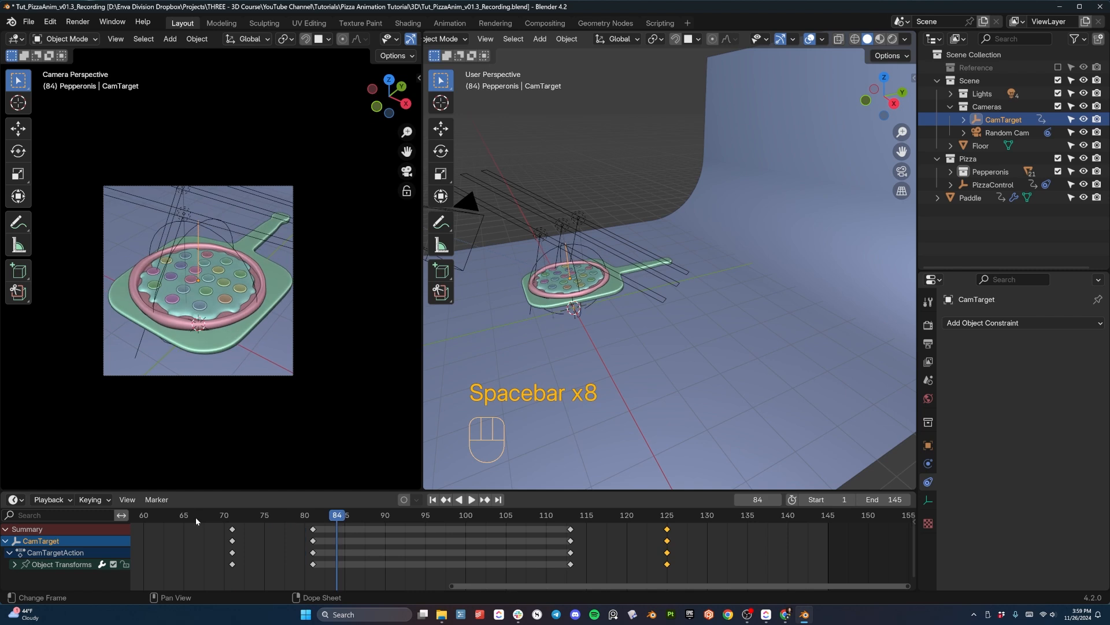
- Move CamTarget's frame 81 keyframe to frame 85 and play back the slower camera rise
{"action": "left_click", "coordinate": [313, 529]}
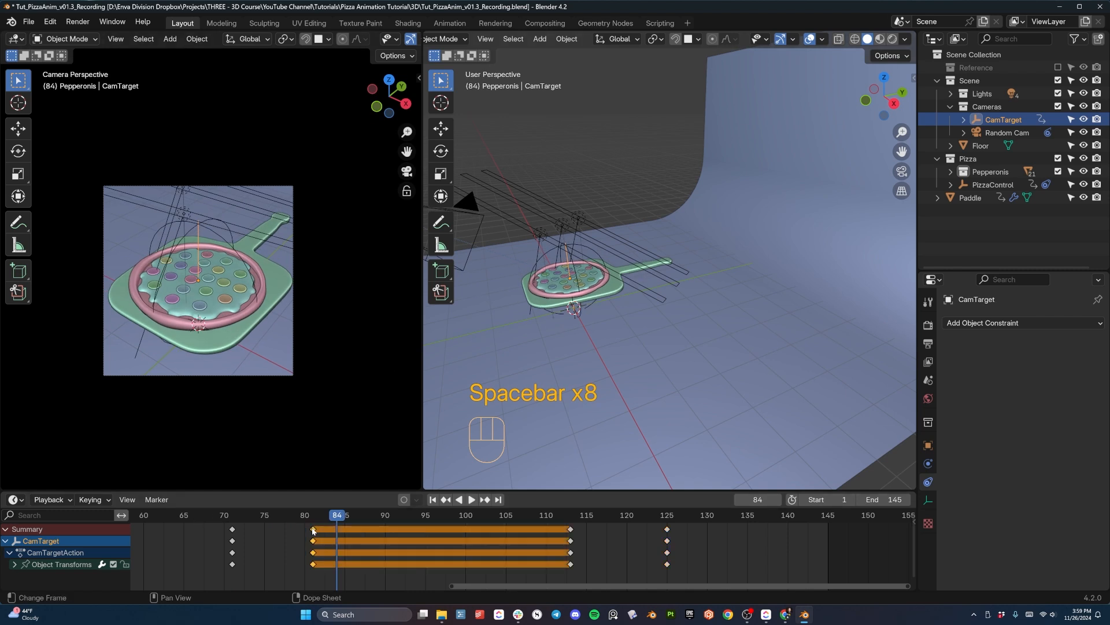
{"action": "key", "text": "g"}
{"action": "left_click", "coordinate": [346, 529]}
{"action": "left_click", "coordinate": [240, 516]}
{"action": "key", "text": "space"}
{"action": "key", "text": "space"}
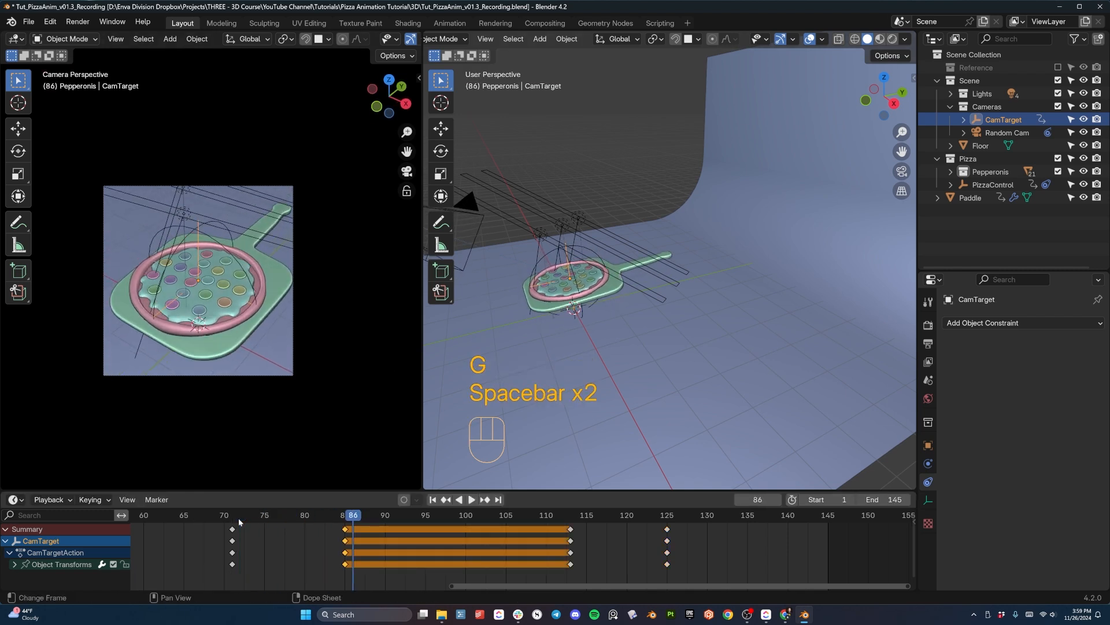
- Review the retimed camera target motion by replaying the paddle lift and sway through the camera view
{"action": "key", "text": "a"}
{"action": "left_click", "coordinate": [227, 527]}
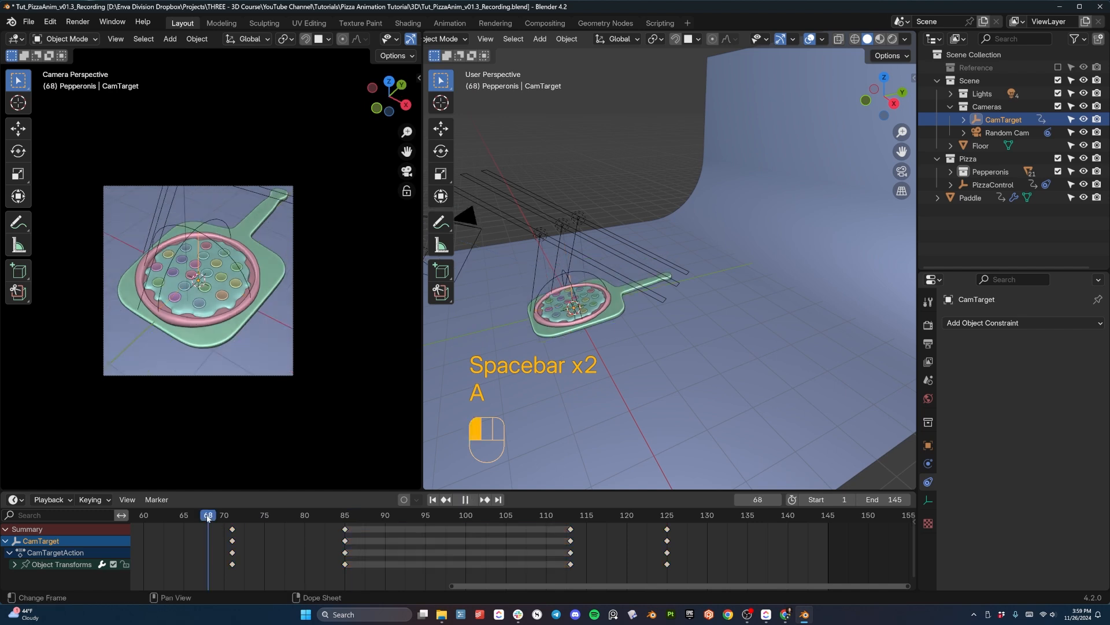
{"action": "key", "text": "space"}
{"action": "key", "text": "space"}
{"action": "key", "text": "space"}
{"action": "key", "text": "space"}
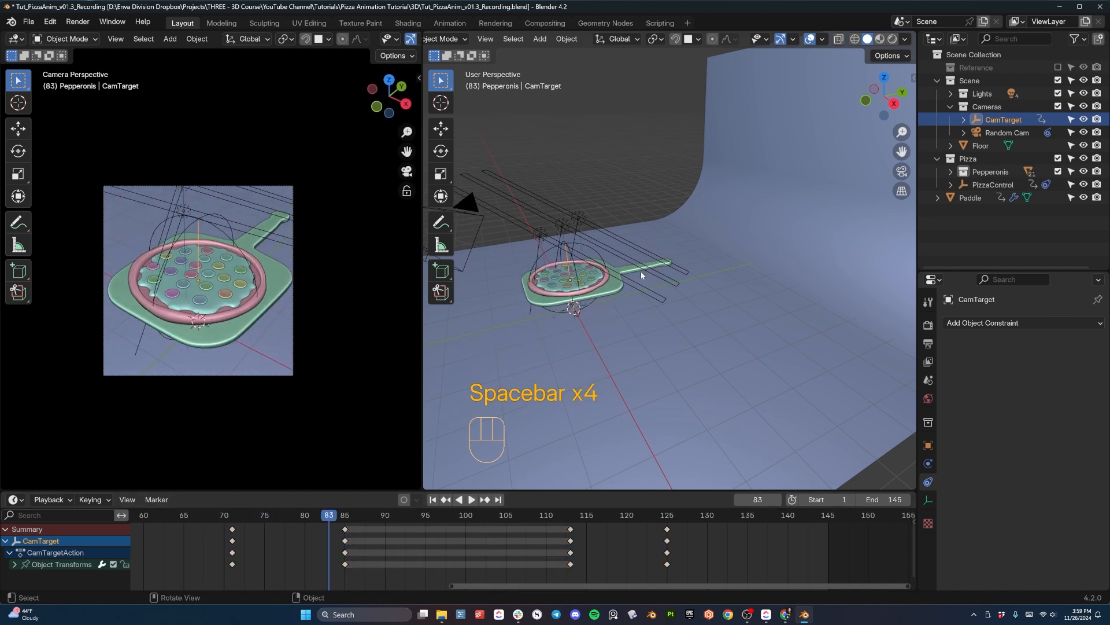
{"action": "key", "text": "space"}
{"action": "key", "text": "space"}
{"action": "key", "text": "space"}
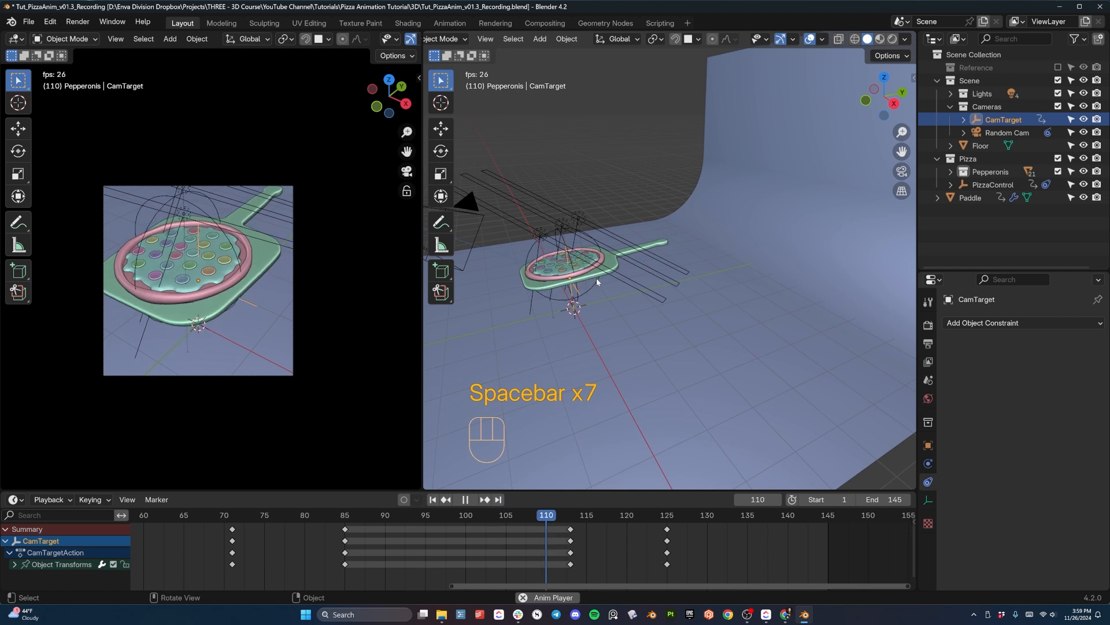
{"action": "key", "text": "space"}
{"action": "key", "text": "space"}
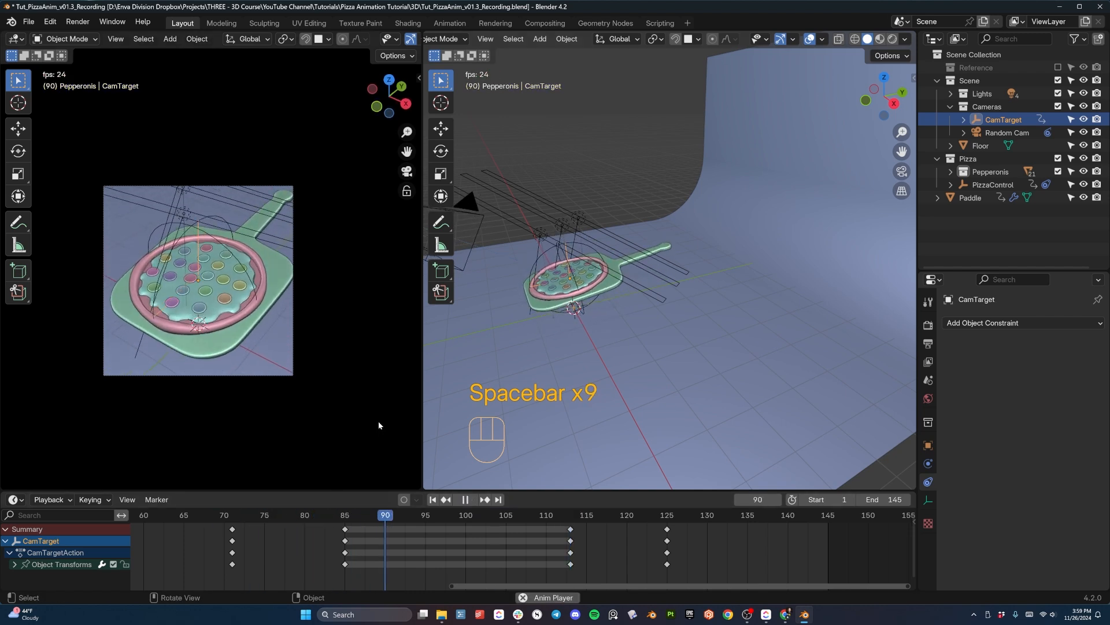
{"action": "key", "text": "space"}
{"action": "key", "text": "space"}
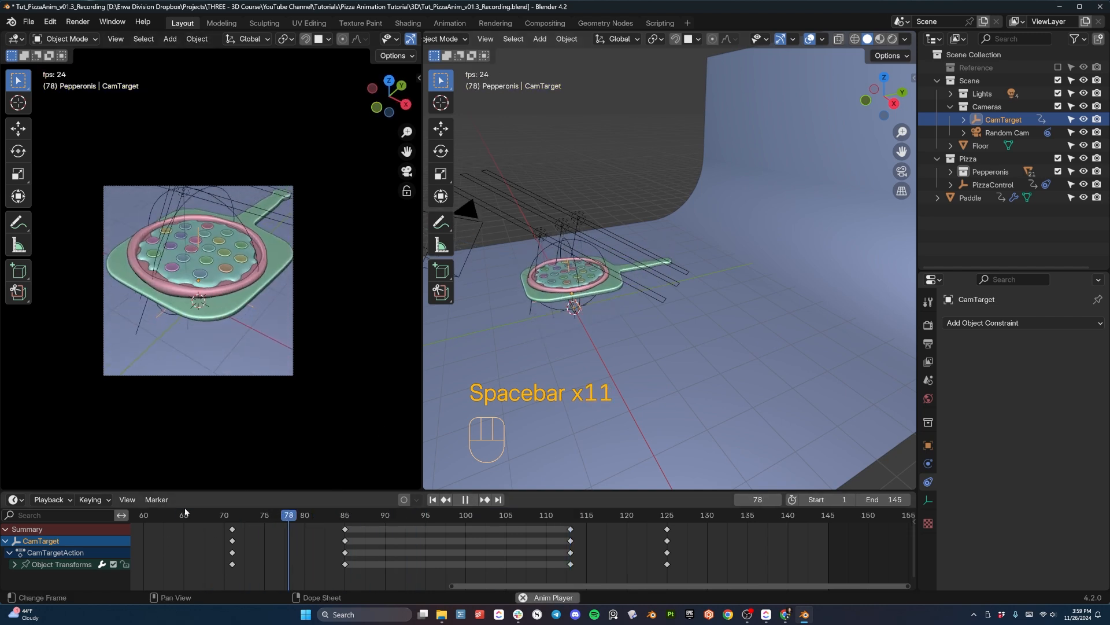
{"action": "key", "text": "space"}
- Compare the motion of CamTarget and the paddle in the right orthographic view, and return to frame 70
{"action": "key", "text": "KP_3"}
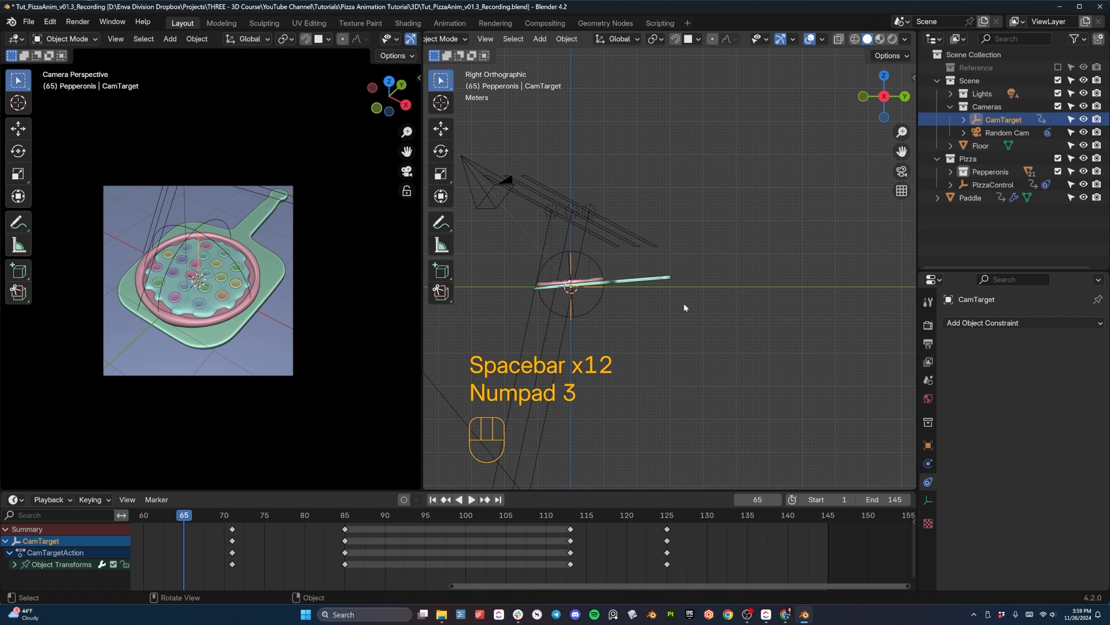
{"action": "key", "text": "space"}
{"action": "key", "text": "space"}
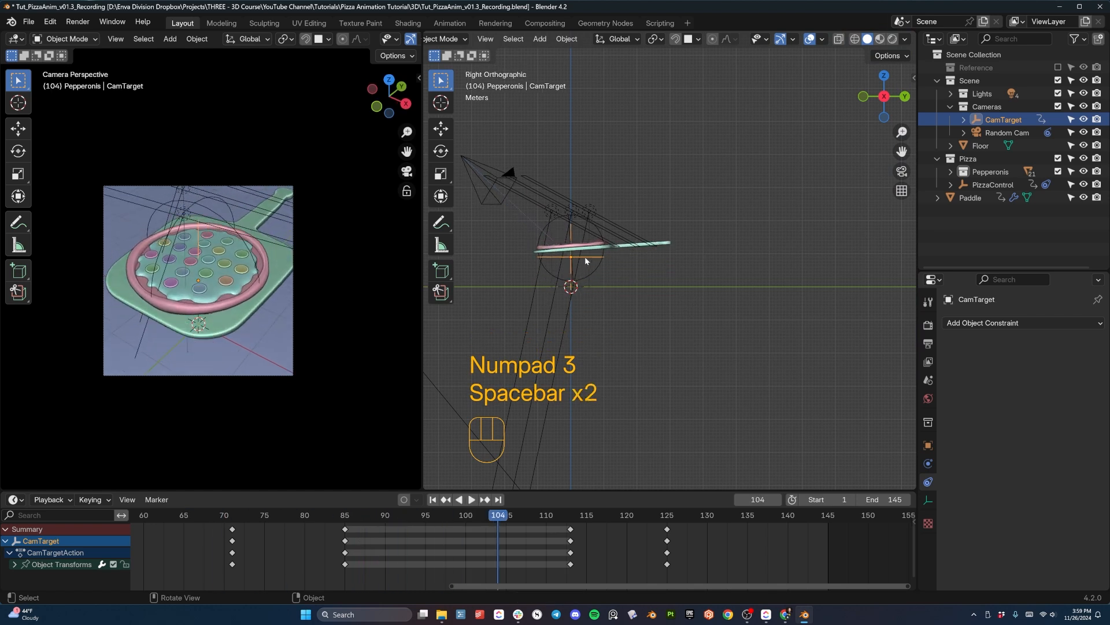
{"action": "key", "text": "space"}
{"action": "key", "text": "space"}
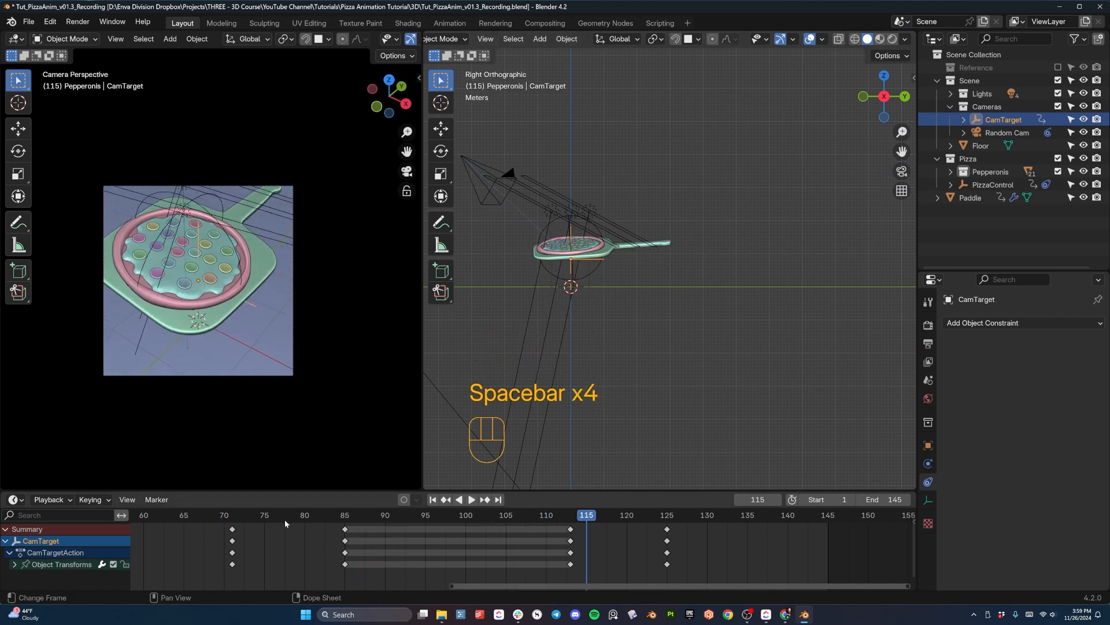
{"action": "left_click", "coordinate": [223, 531]}
{"action": "scroll", "coordinate": [599, 203], "scroll_direction": "up", "scroll_amount": 3}
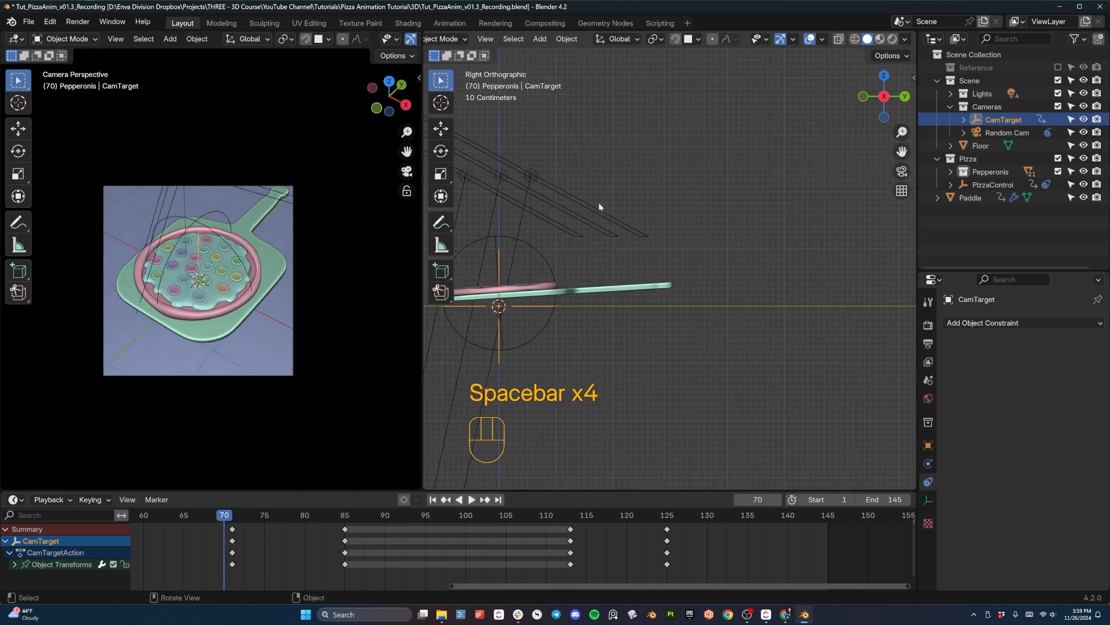
- Insert a keyframe for PizzaControl at frame 79, just before the paddle starts dropping
{"action": "middle_click_drag", "start_coordinate": [559, 238], "coordinate": [715, 199], "text": "shift"}
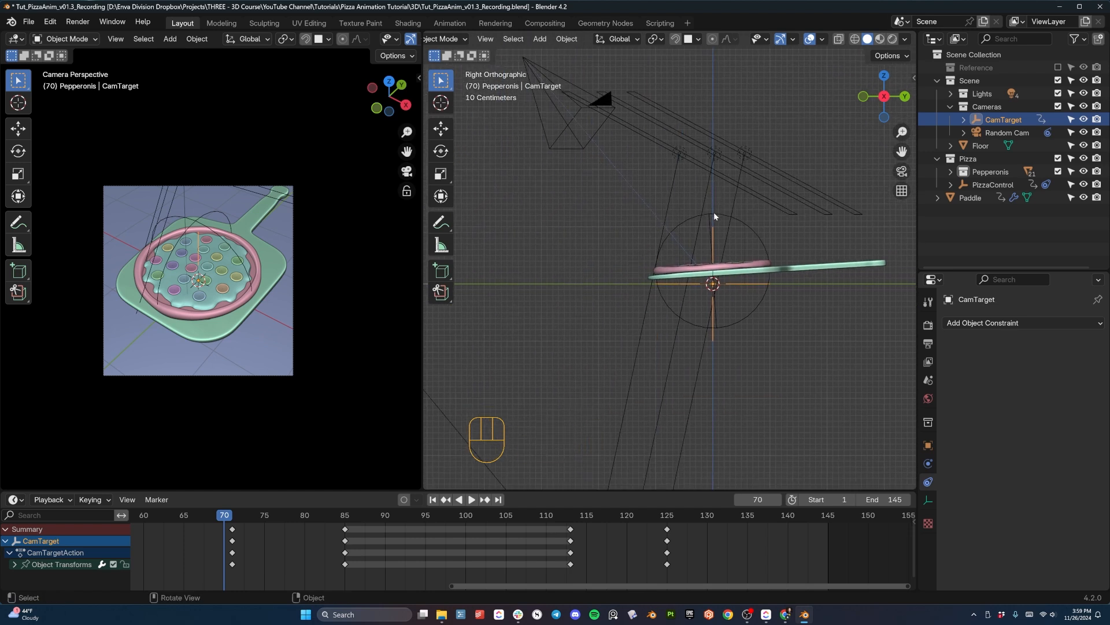
{"action": "left_click", "coordinate": [715, 216]}
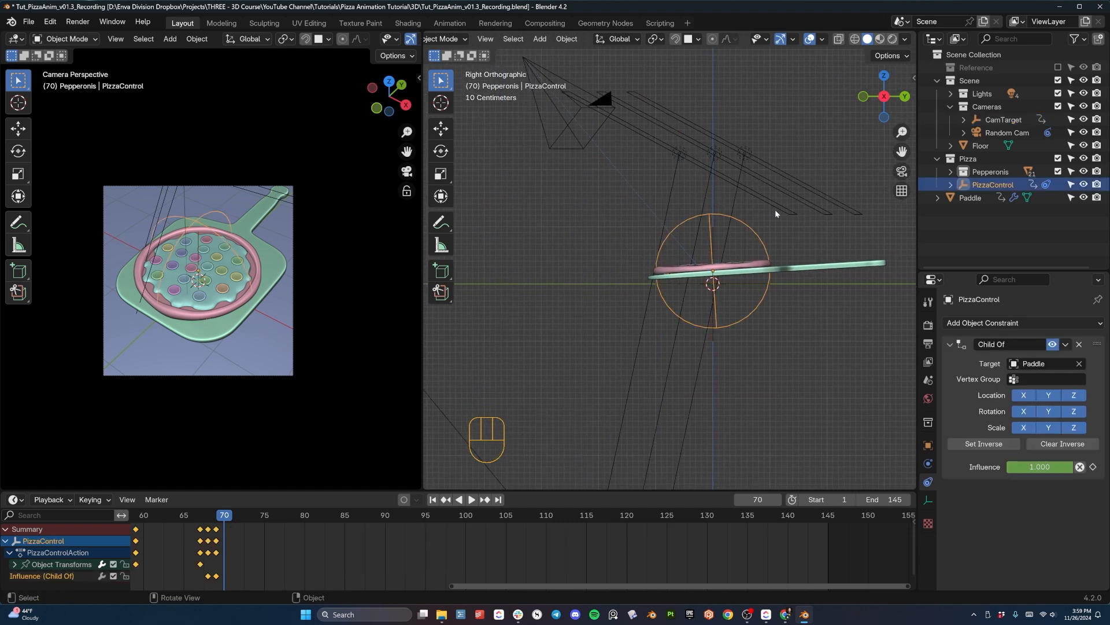
{"action": "scroll", "coordinate": [825, 182], "scroll_direction": "up", "scroll_amount": 4}
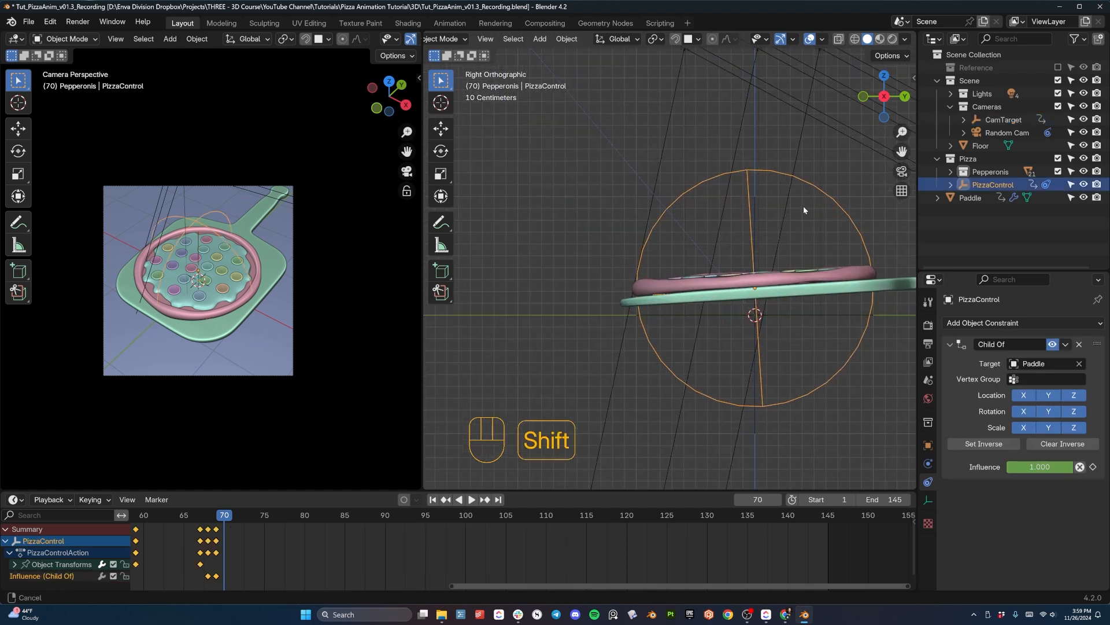
{"action": "middle_click_drag", "start_coordinate": [804, 206], "coordinate": [688, 224], "text": "shift"}
{"action": "left_click_drag", "start_coordinate": [230, 512], "coordinate": [295, 518]}
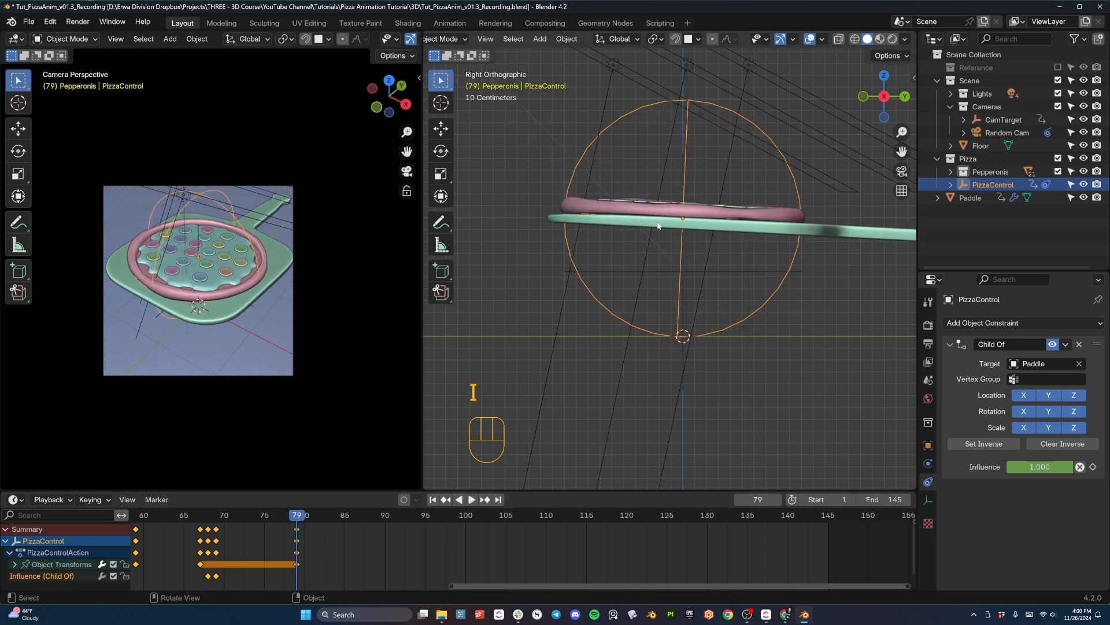
- At frame 82, raise PizzaControl off the paddle, shift and tilt it slightly, and insert a keyframe
{"action": "left_click_drag", "start_coordinate": [311, 517], "coordinate": [321, 524]}
{"action": "key", "text": "g"}
{"action": "key", "text": "z"}
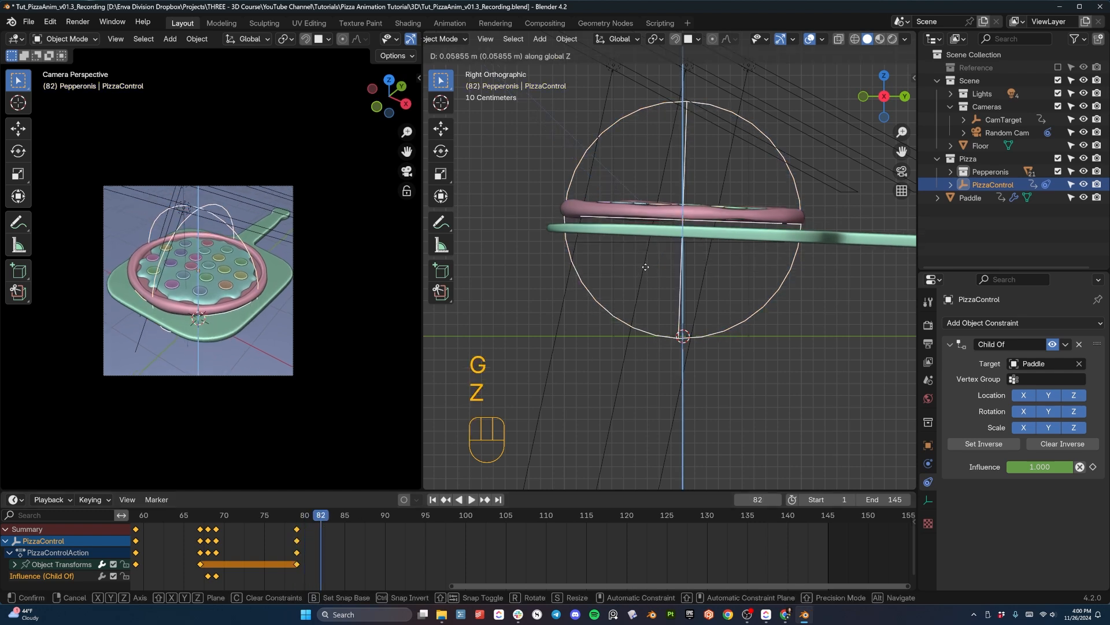
{"action": "left_click", "coordinate": [647, 259]}
{"action": "key", "text": "g"}
{"action": "left_click", "coordinate": [650, 260]}
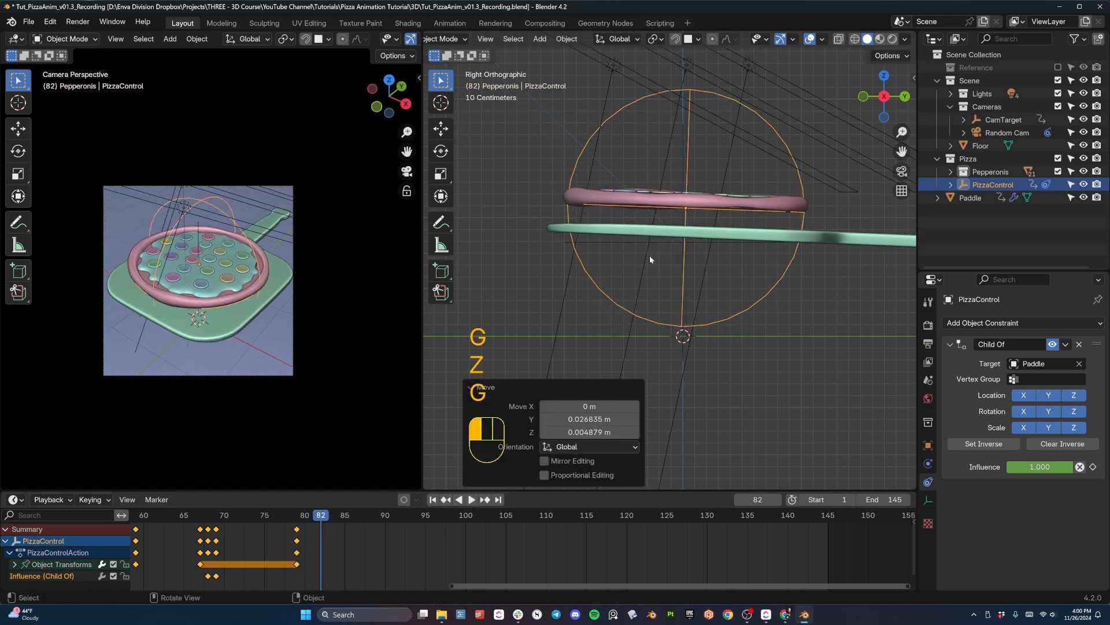
{"action": "key", "text": "r"}
{"action": "left_click", "coordinate": [760, 262]}
{"action": "key", "text": "i"}
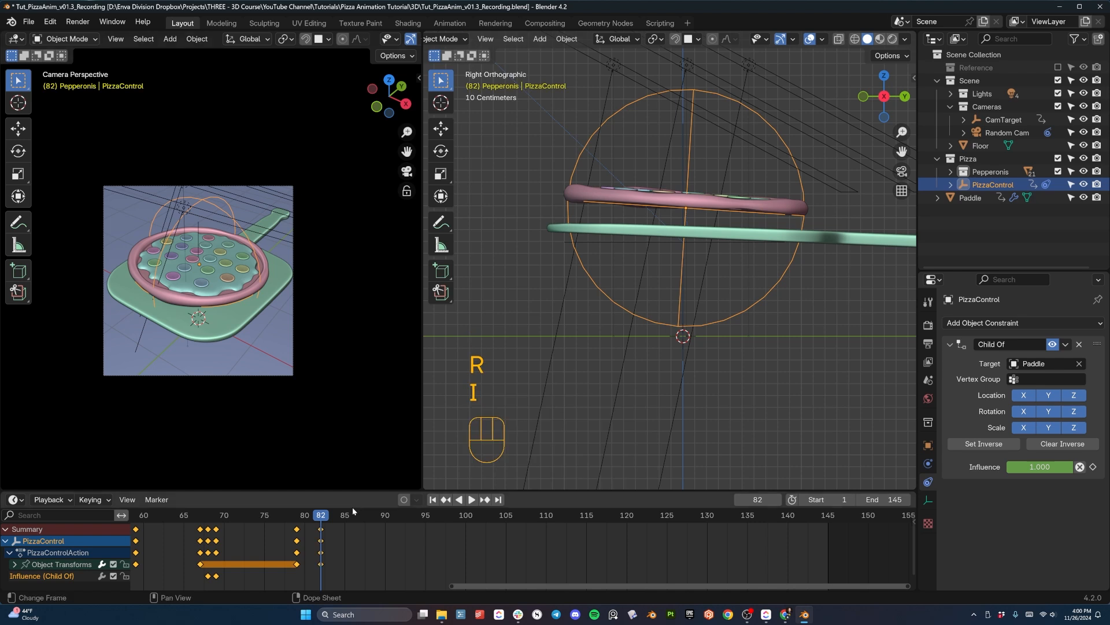
- Try lowering PizzaControl onto the tilted paddle and rotating it to match at frame 86
{"action": "left_click_drag", "start_coordinate": [321, 519], "coordinate": [362, 516]}
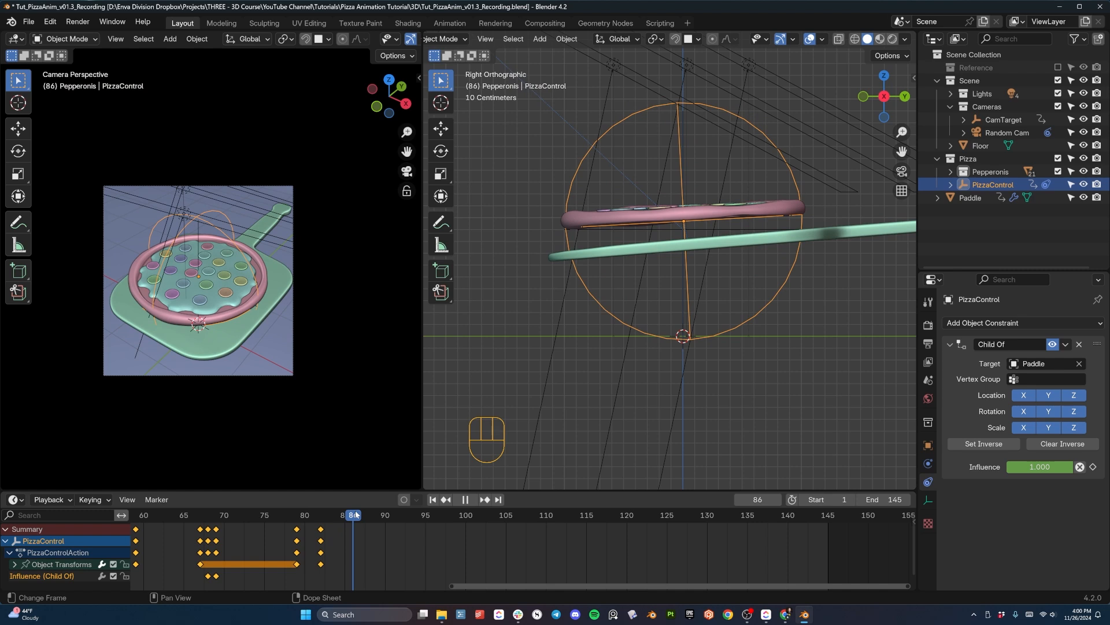
{"action": "key", "text": "g"}
{"action": "key", "text": "z"}
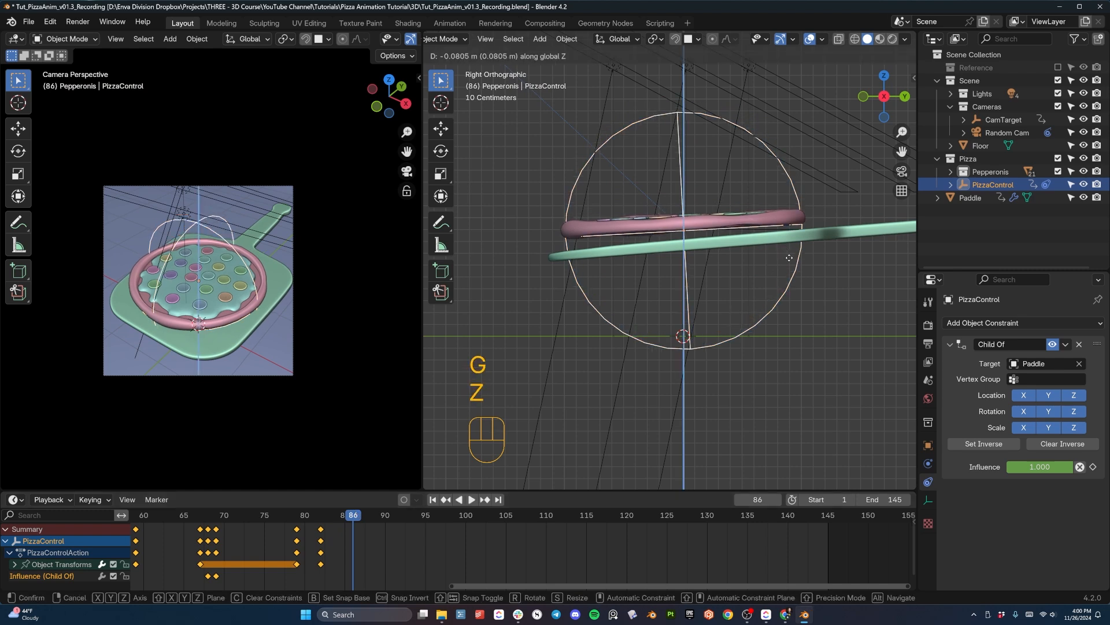
{"action": "left_click", "coordinate": [766, 277]}
{"action": "key", "text": "r"}
{"action": "left_click", "coordinate": [791, 254]}
{"action": "key", "text": "g"}
{"action": "key", "text": "z"}
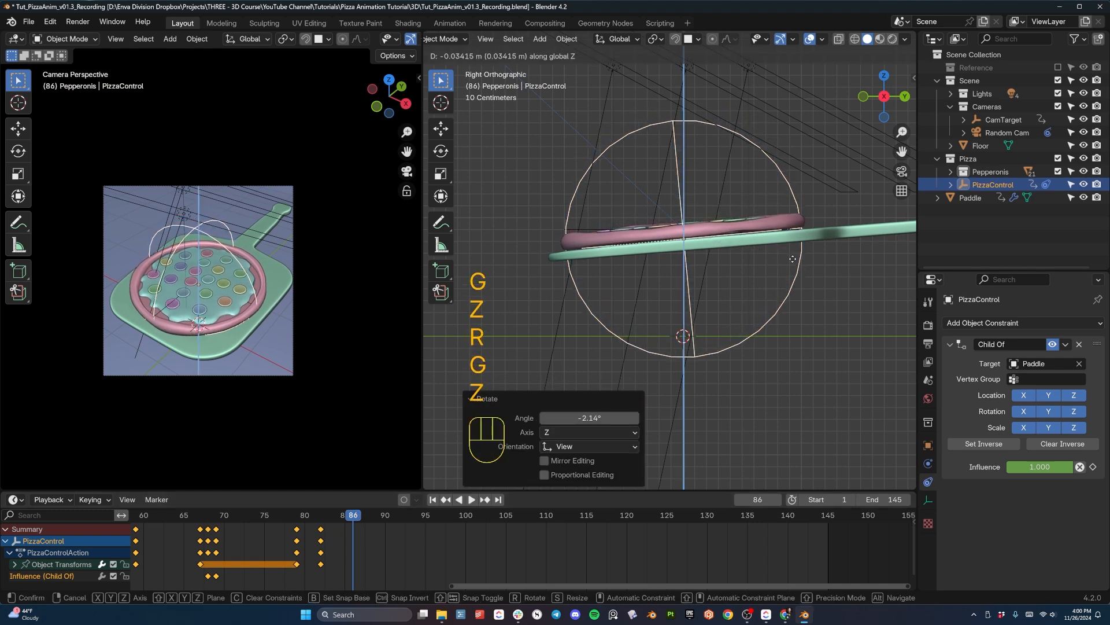
{"action": "left_click", "coordinate": [793, 258]}
- Duplicate PizzaControl's frame 79 keyframe to frame 86 so the pizza lands back on the paddle
{"action": "left_click", "coordinate": [296, 529]}
{"action": "key", "text": "shift+d"}
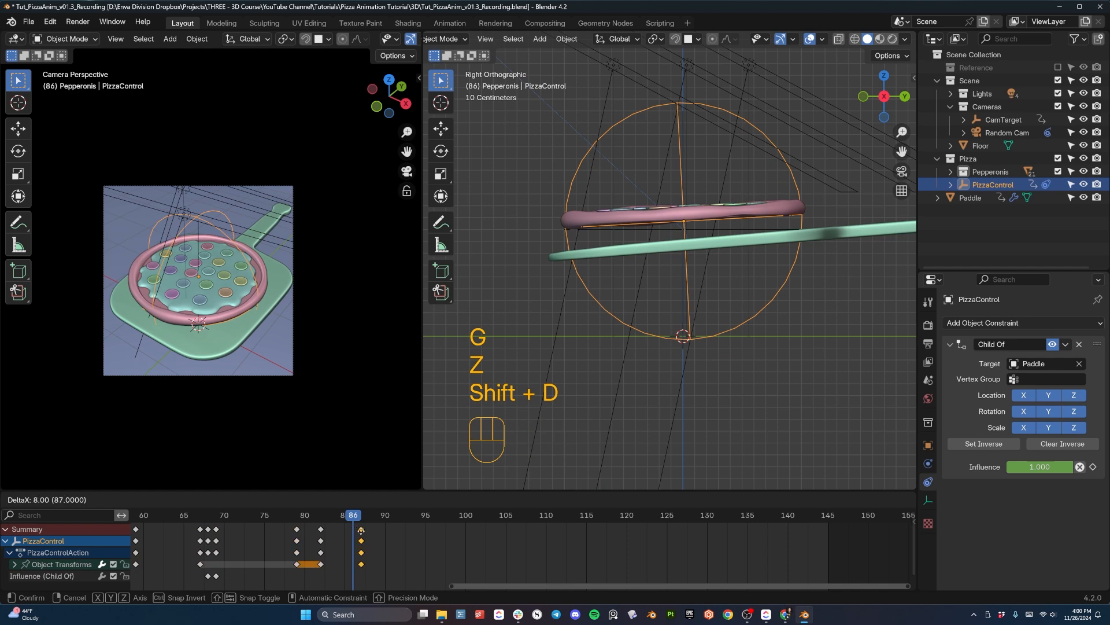
{"action": "left_click", "coordinate": [353, 529]}
- Play back the pizza's bounce off the paddle repeatedly, checking its height and timing
{"action": "key", "text": "space"}
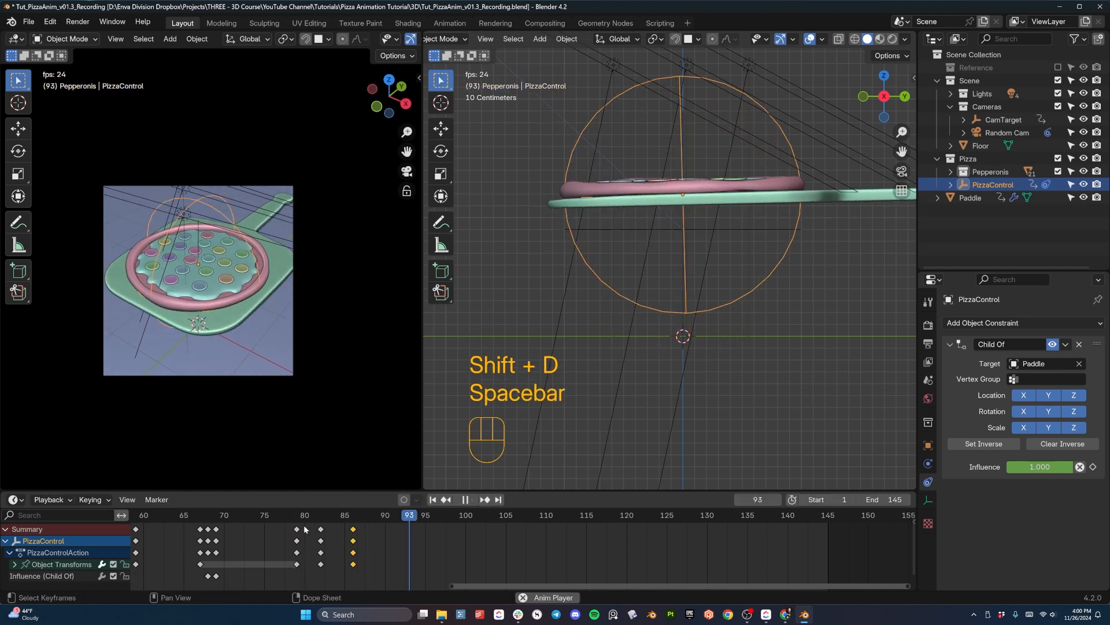
{"action": "left_click_drag", "start_coordinate": [303, 525], "coordinate": [289, 518]}
{"action": "left_click", "coordinate": [290, 519]}
{"action": "key", "text": "space"}
{"action": "key", "text": "space"}
{"action": "left_click", "coordinate": [290, 518]}
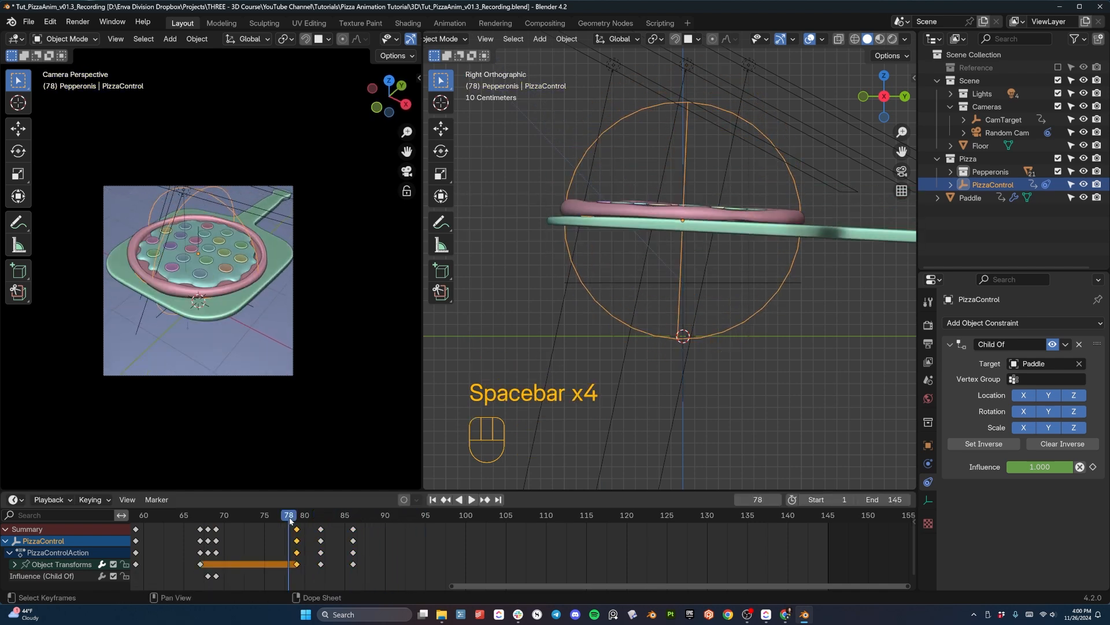
{"action": "key", "text": "space"}
{"action": "key", "text": "space"}
{"action": "left_click", "coordinate": [290, 518]}
{"action": "key", "text": "space"}
{"action": "key", "text": "space"}
{"action": "left_click", "coordinate": [290, 519]}
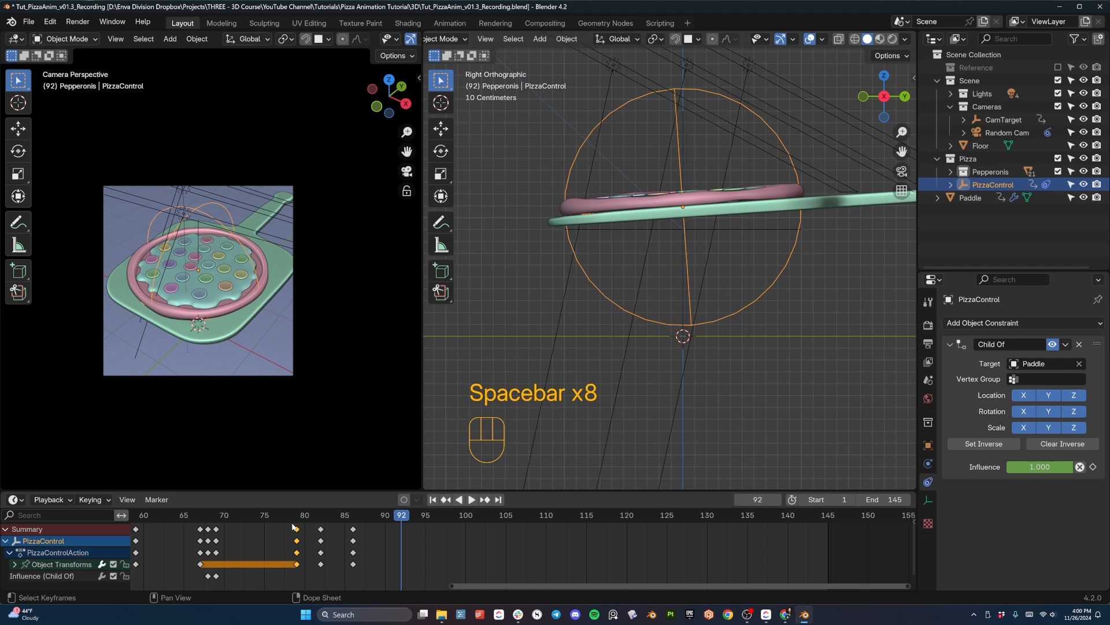
{"action": "left_click", "coordinate": [274, 515]}
{"action": "key", "text": "space"}
{"action": "key", "text": "space"}
{"action": "left_click", "coordinate": [280, 523]}
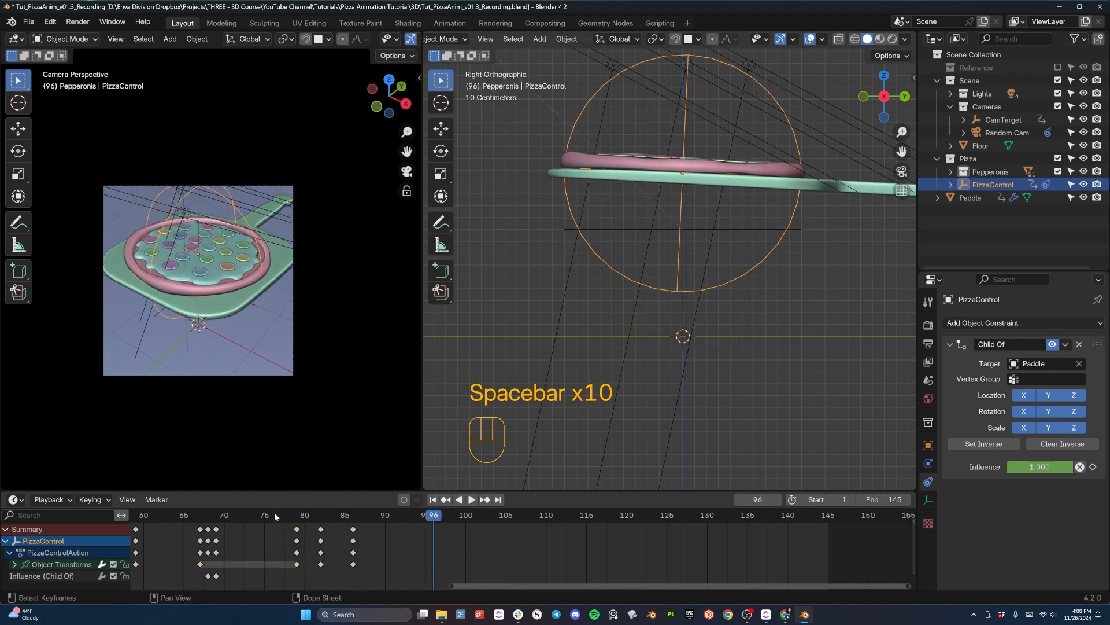
{"action": "left_click", "coordinate": [276, 513]}
{"action": "key", "text": "space"}
{"action": "key", "text": "space"}
- Duplicate PizzaControl's frame 82 keyframe to frame 84
{"action": "left_click_drag", "start_coordinate": [288, 519], "coordinate": [324, 527]}
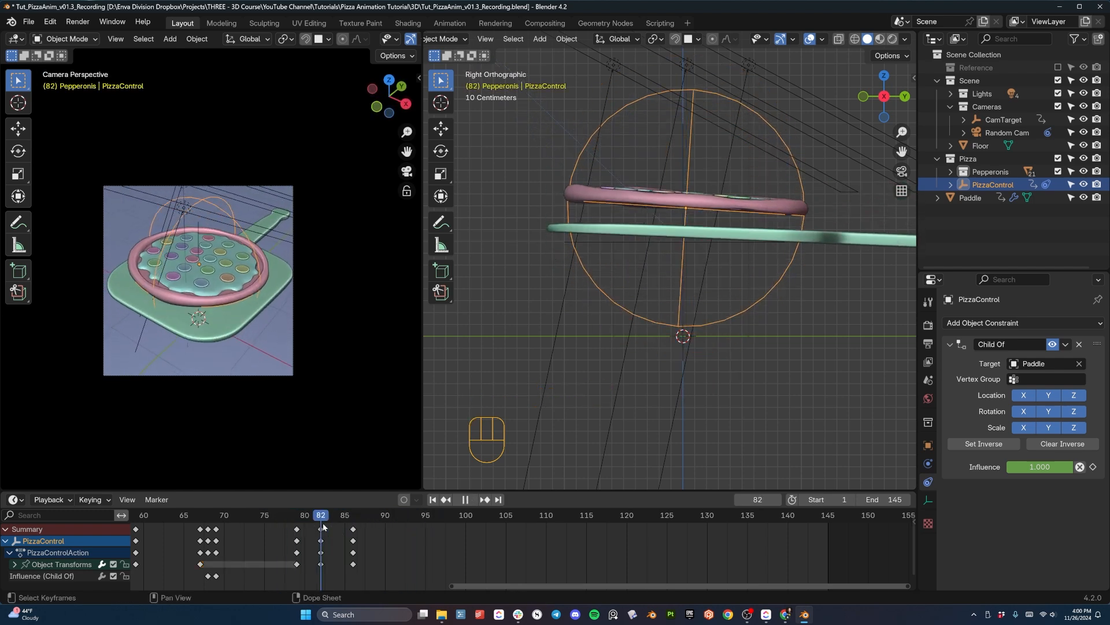
{"action": "key", "text": "shift+d"}
{"action": "left_click", "coordinate": [334, 532]}
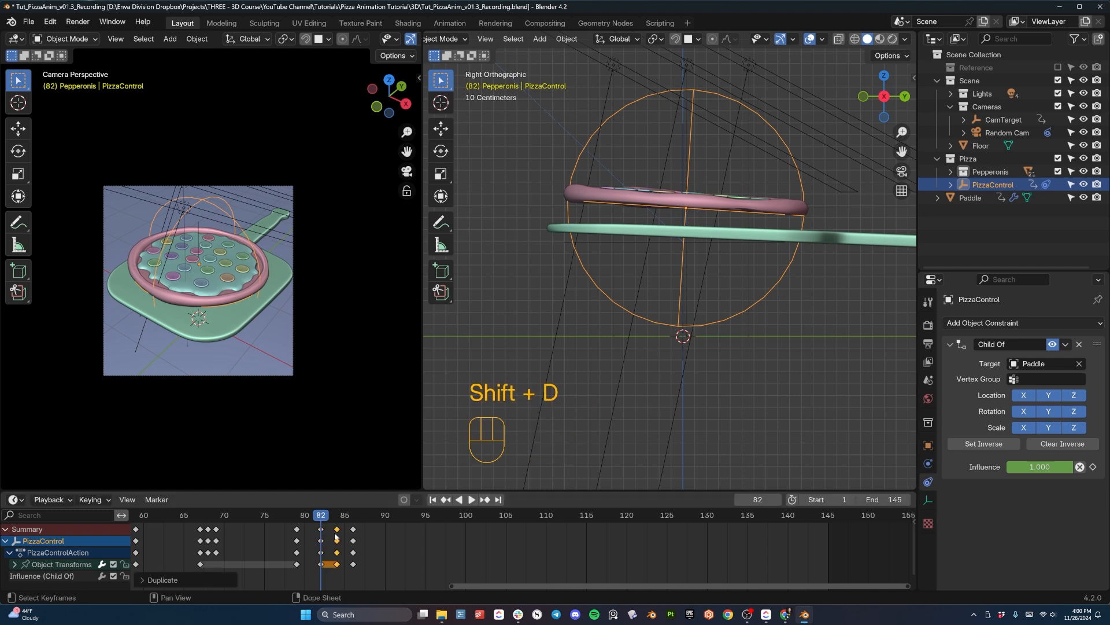
- At frame 84, raise PizzaControl along Z, insert a keyframe with the new pose, and play back the bounce
{"action": "mouse_move", "coordinate": [332, 516]}
{"action": "left_mouse_down"}
{"action": "mouse_move", "coordinate": [321, 521]}
{"action": "mouse_move", "coordinate": [336, 527]}
{"action": "left_mouse_up"}
{"action": "key", "text": "space"}
{"action": "key", "text": "g"}
{"action": "key", "text": "z"}
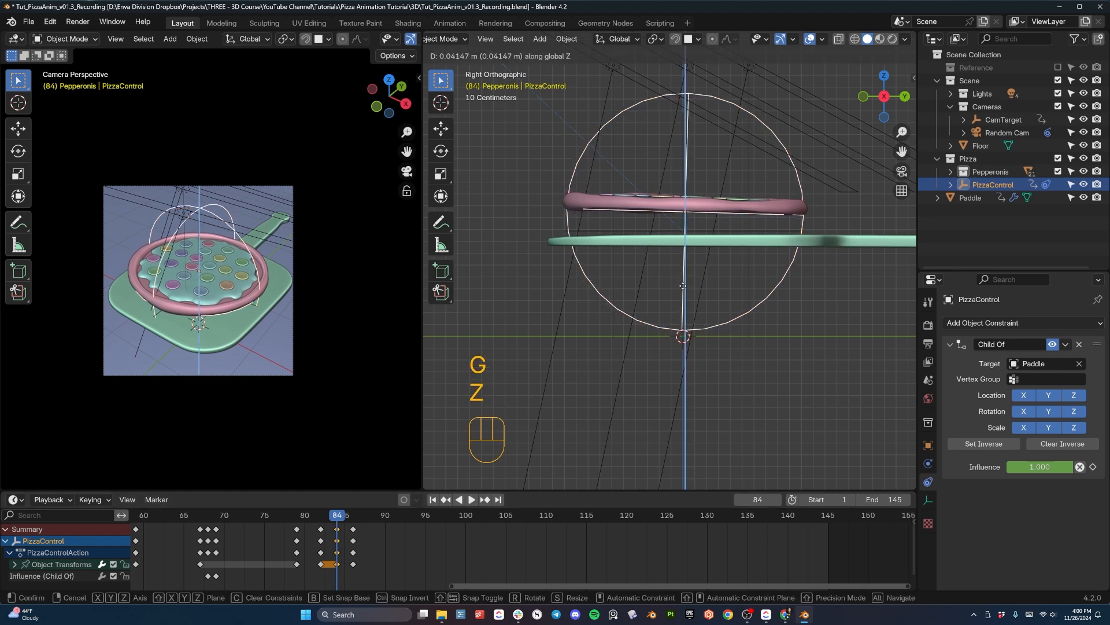
{"action": "left_click", "coordinate": [768, 263]}
{"action": "key", "text": "r"}
{"action": "left_click", "coordinate": [769, 264]}
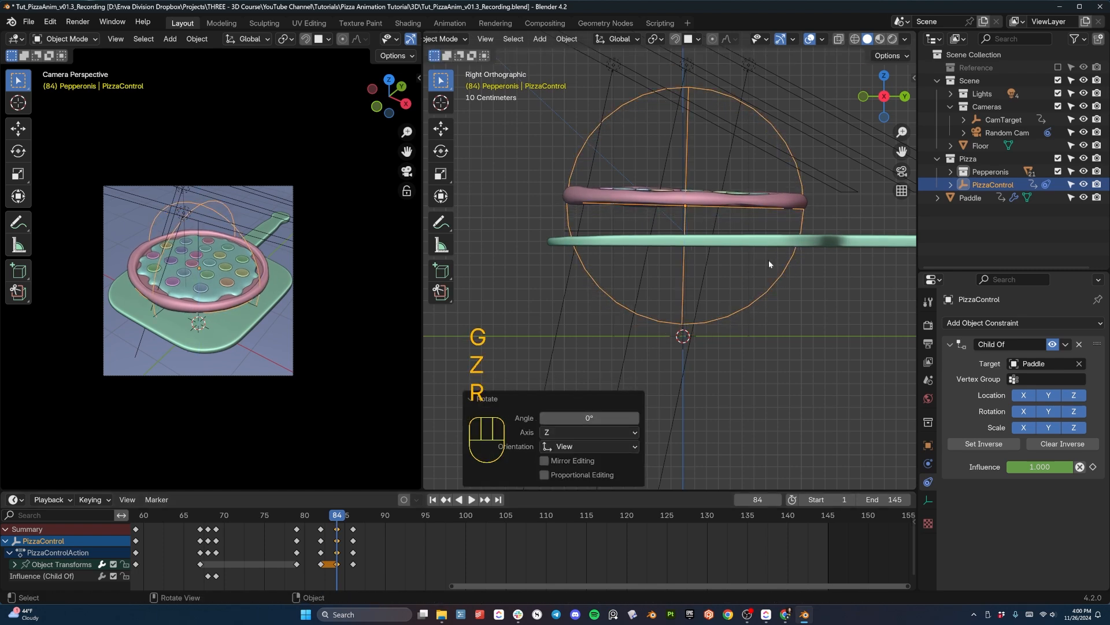
{"action": "key", "text": "i"}
{"action": "left_click_drag", "start_coordinate": [334, 519], "coordinate": [367, 523]}
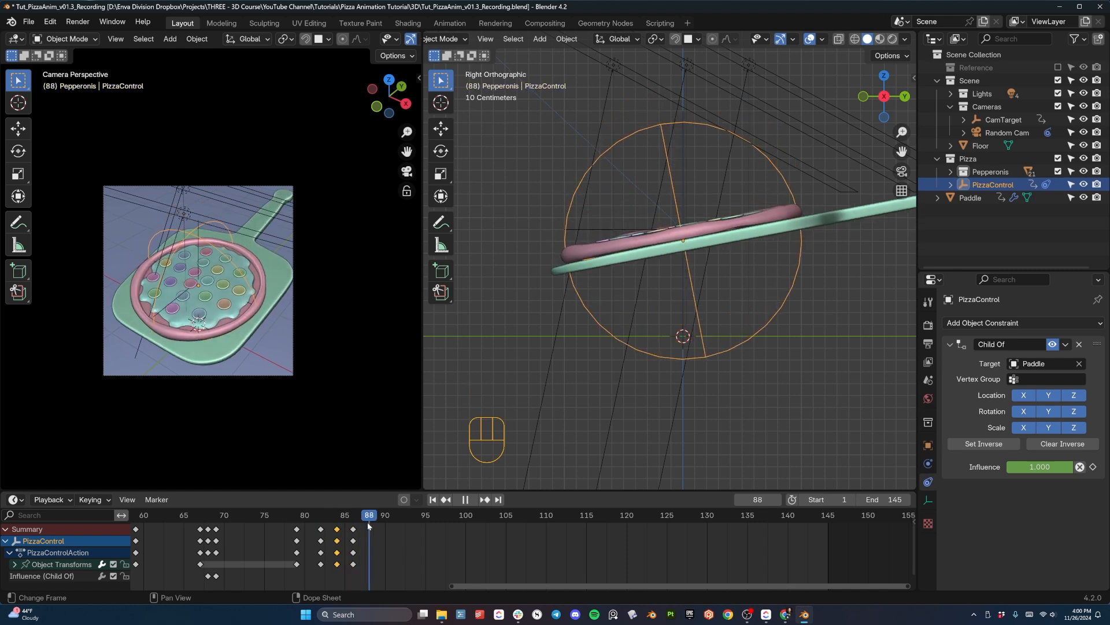
{"action": "key", "text": "space"}
{"action": "key", "text": "space"}
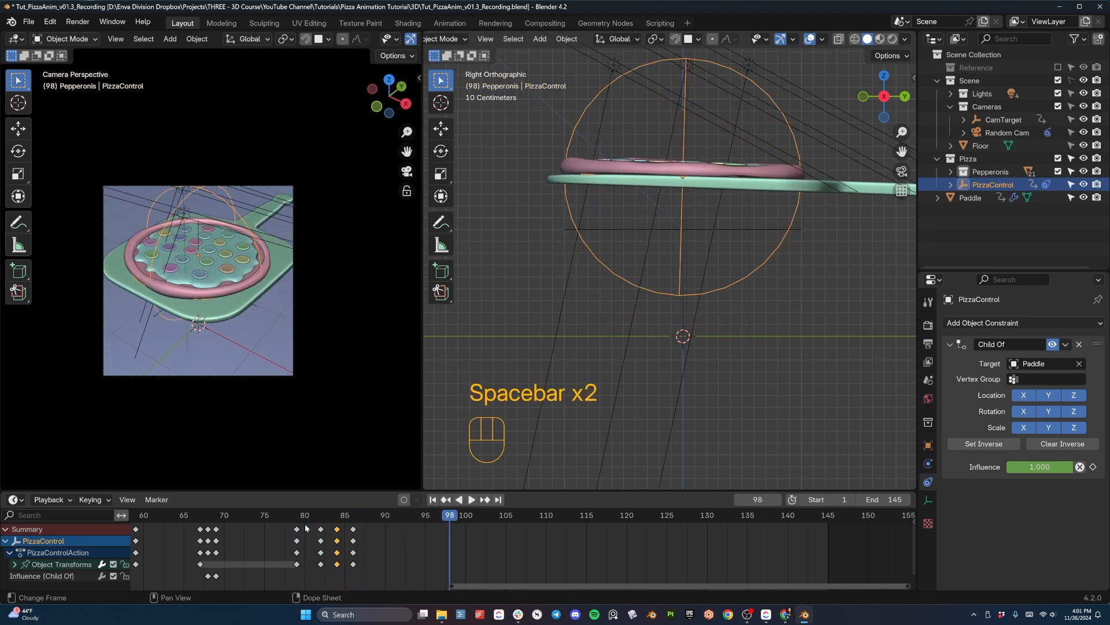
- At frame 82, lower PizzaControl along Z closer to the paddle and update its keyframe
{"action": "left_click_drag", "start_coordinate": [296, 525], "coordinate": [325, 529]}
{"action": "key", "text": "g"}
{"action": "key", "text": "z"}
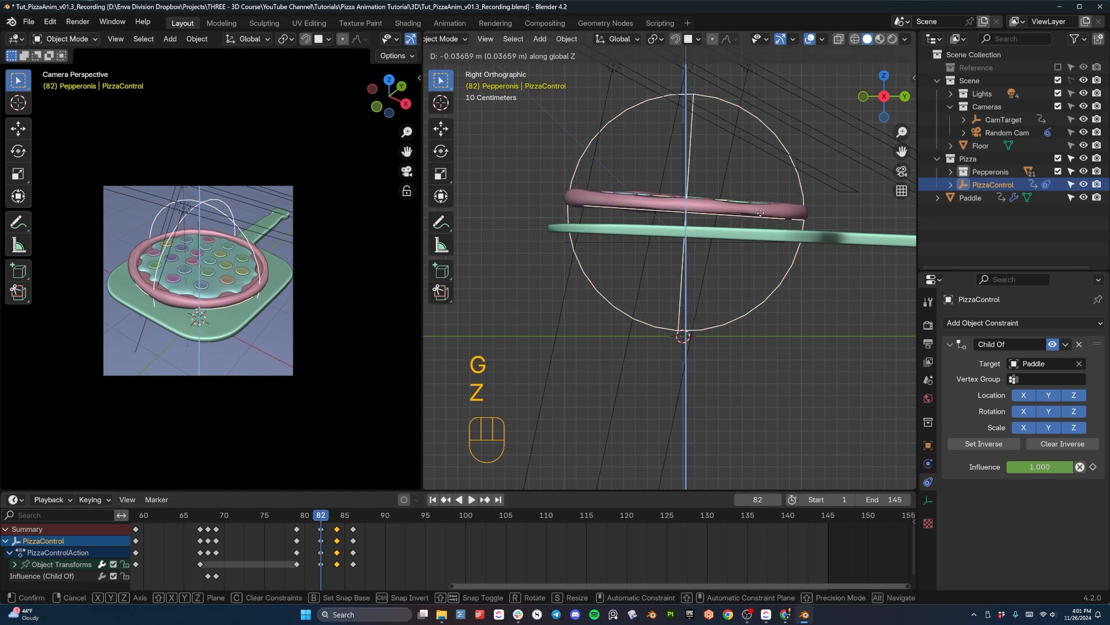
{"action": "left_click", "coordinate": [763, 221]}
{"action": "key", "text": "i"}
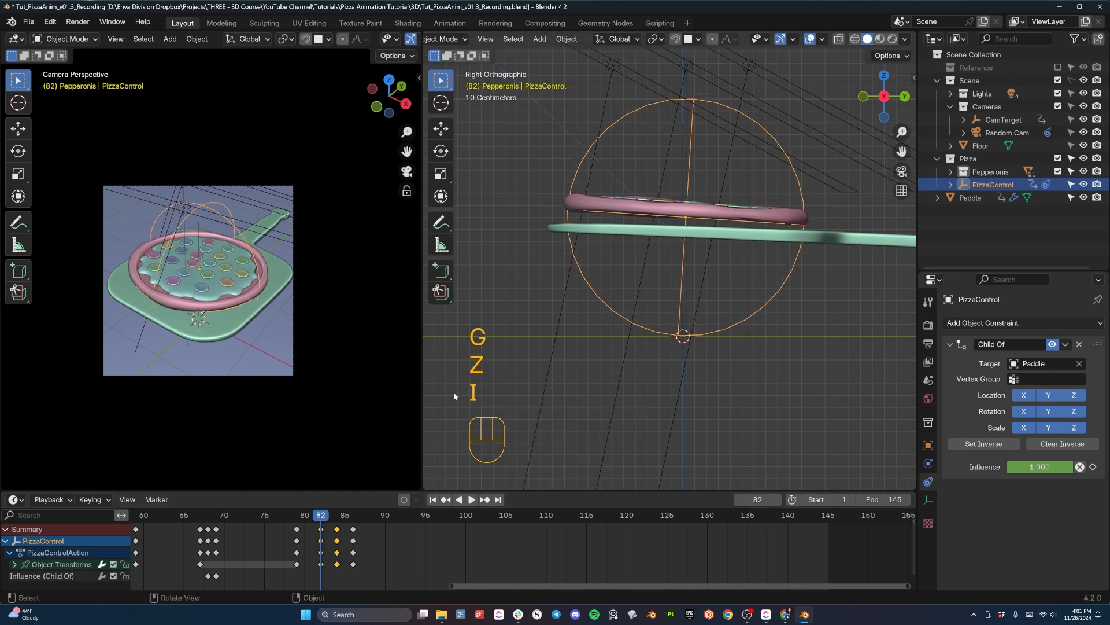
- At frame 84, lower PizzaControl about 0.10 m along Z and update its keyframe
{"action": "left_click_drag", "start_coordinate": [323, 516], "coordinate": [337, 520]}
{"action": "key", "text": "g"}
{"action": "key", "text": "z"}
{"action": "left_click", "coordinate": [687, 288]}
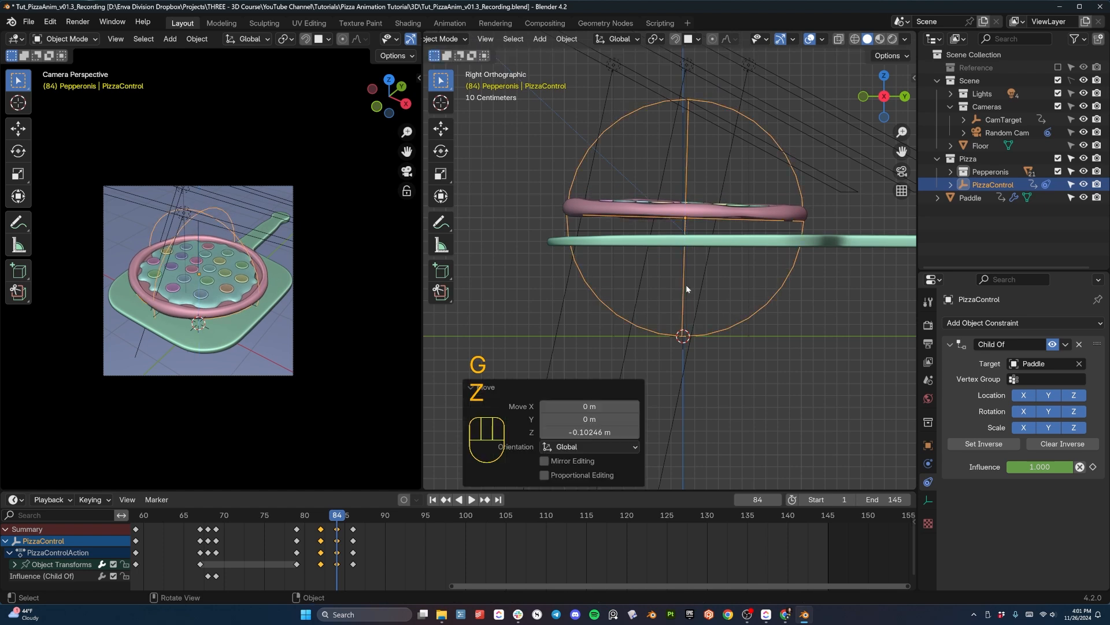
{"action": "key", "text": "i"}
- Slow the pizza's landing by moving PizzaControl's frame 86 keyframe to frame 89 and its frame 84 keyframe to frame 85
{"action": "key", "text": "space"}
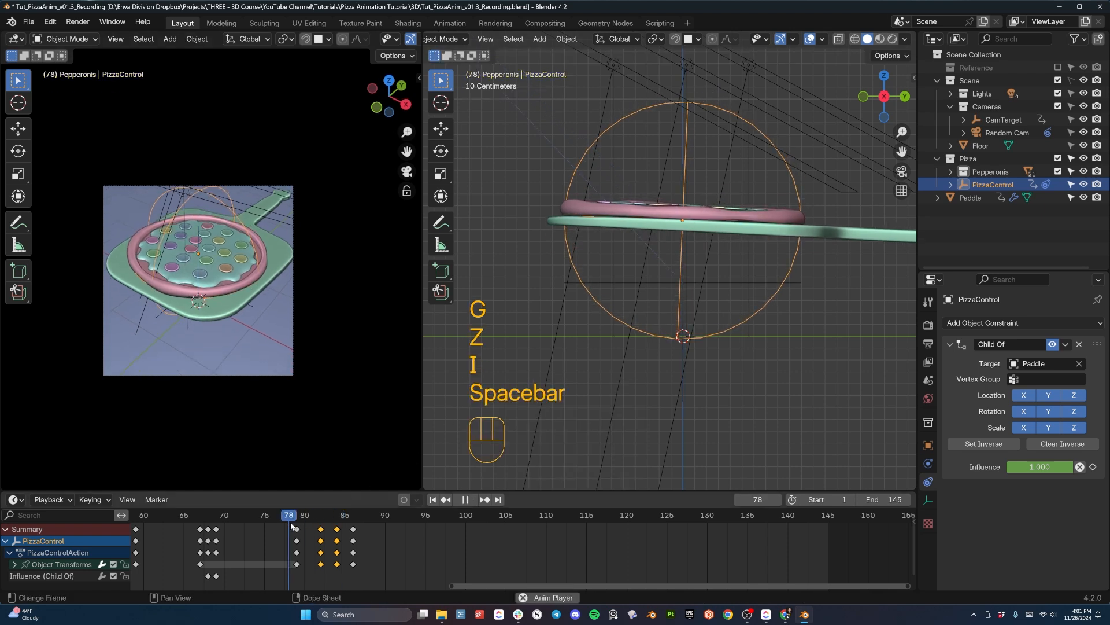
{"action": "key", "text": "space"}
{"action": "key", "text": "space"}
{"action": "key", "text": "space"}
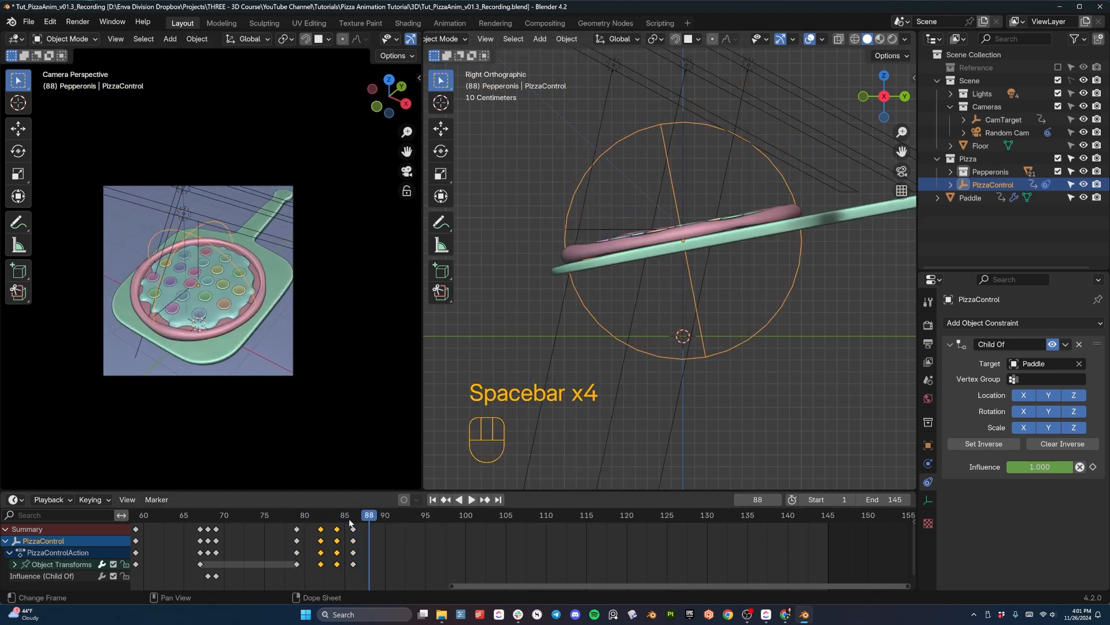
{"action": "key", "text": "g"}
{"action": "left_click", "coordinate": [381, 528]}
{"action": "key", "text": "g"}
{"action": "left_click", "coordinate": [346, 530]}
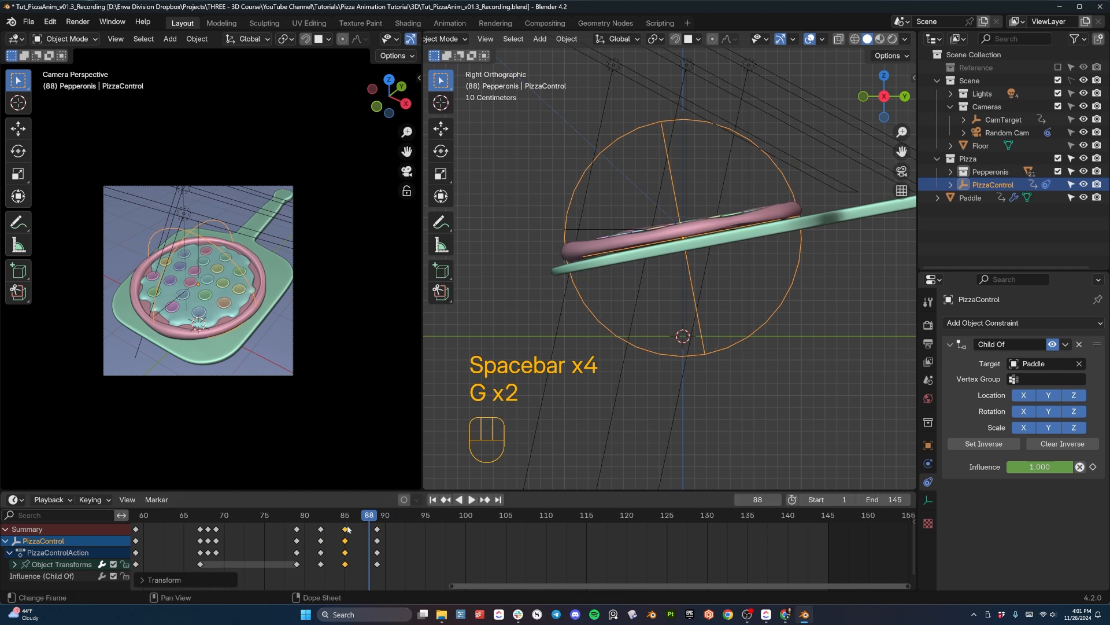
- Replay the retimed pizza bounce several times, checking how it separates from and lands on the paddle
{"action": "key", "text": "space"}
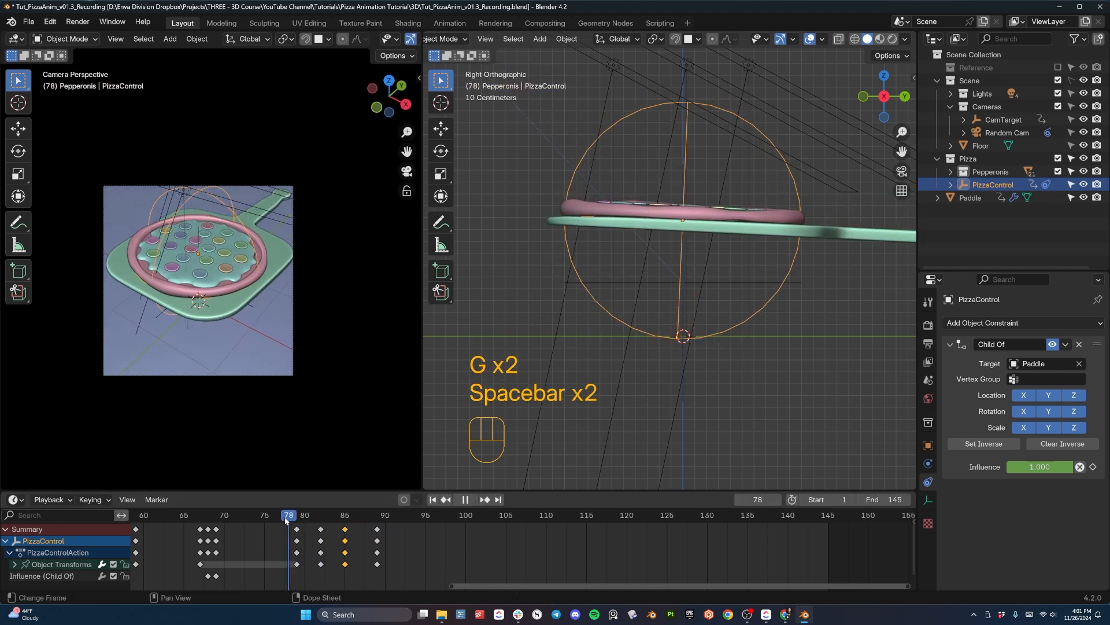
{"action": "key", "text": "space"}
{"action": "key", "text": "space"}
{"action": "key", "text": "space"}
{"action": "key", "text": "space"}
{"action": "key", "text": "space"}
{"action": "key", "text": "space"}
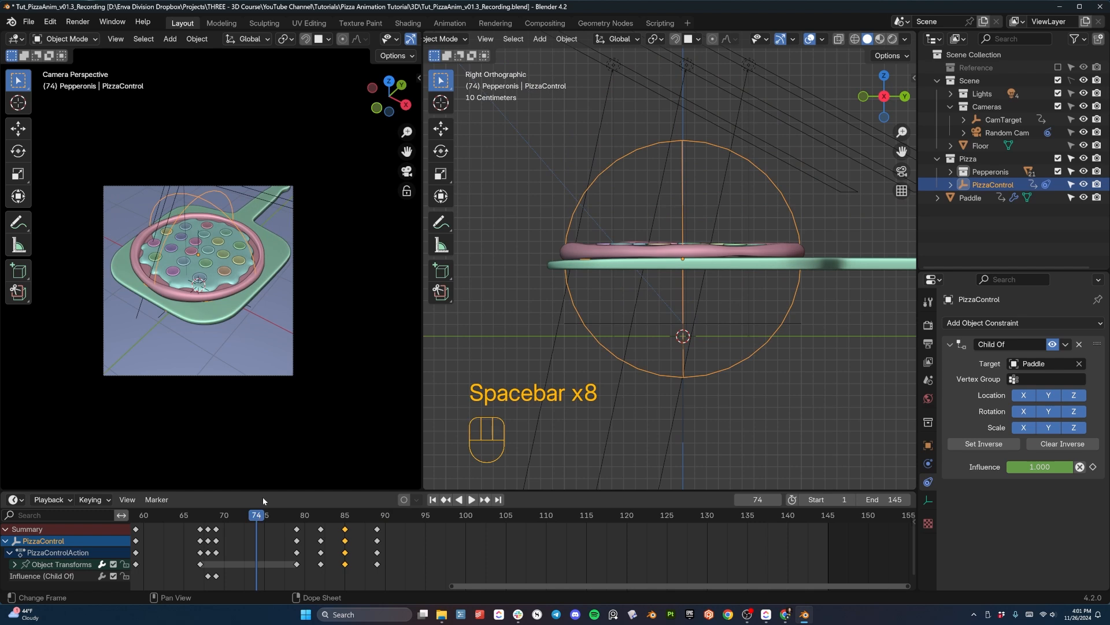
{"action": "key", "text": "space"}
{"action": "key", "text": "space"}
{"action": "key", "text": "space"}
{"action": "key", "text": "space"}
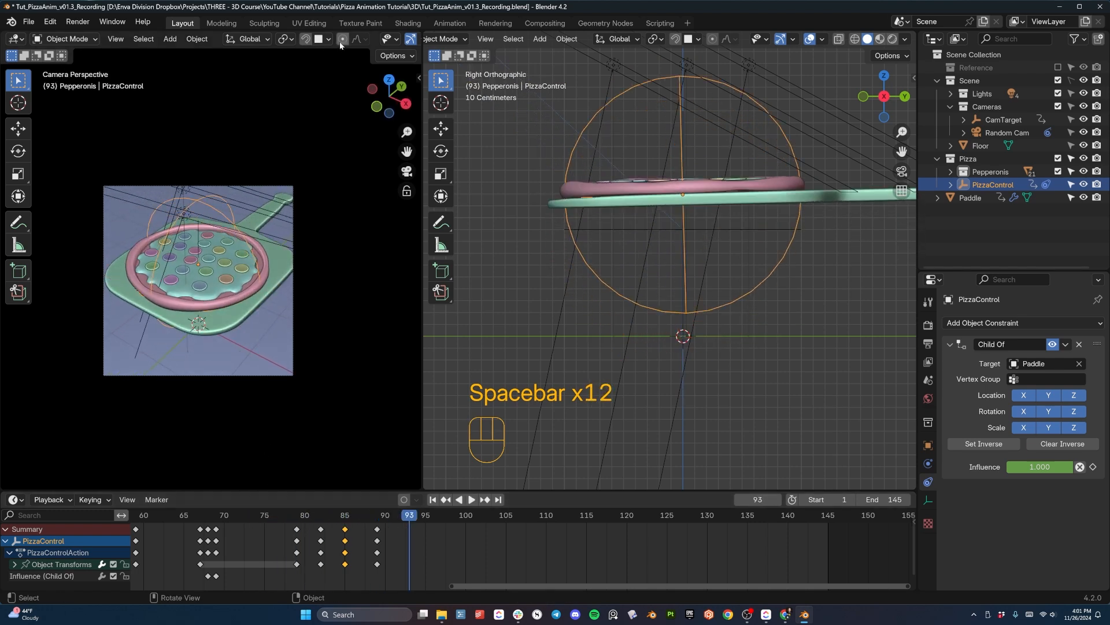
- Hide the overlays in the camera view and play back the pizza bounce there
{"action": "scroll", "coordinate": [341, 45], "scroll_direction": "down", "scroll_amount": 5}
{"action": "left_click", "coordinate": [316, 39]}
{"action": "scroll", "coordinate": [235, 194], "scroll_direction": "up", "scroll_amount": 3}
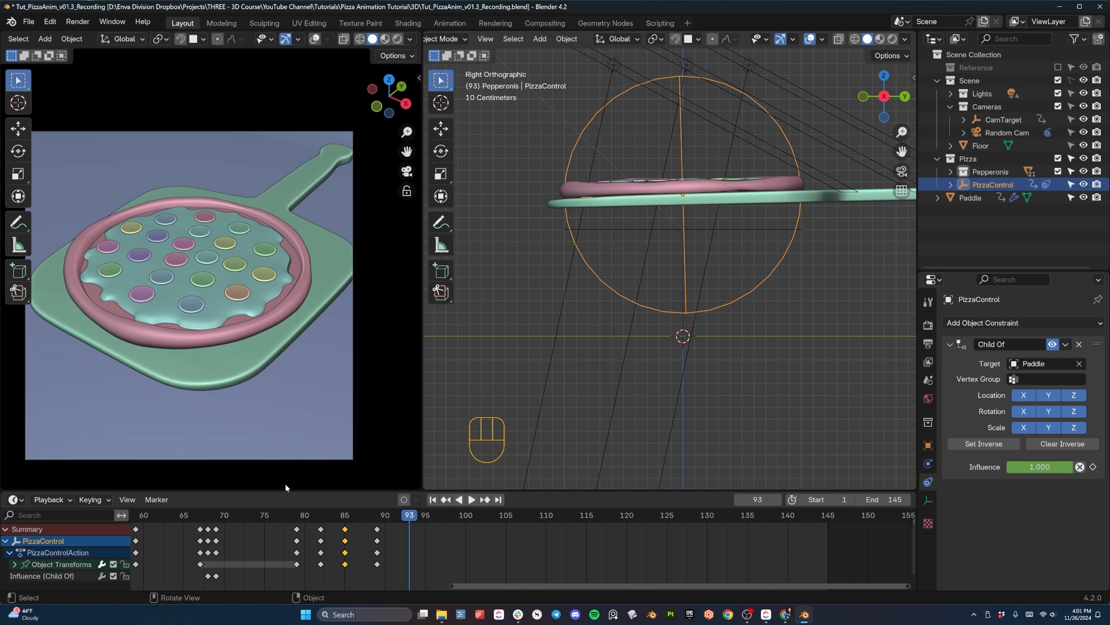
{"action": "left_click", "coordinate": [244, 517]}
{"action": "key", "text": "space"}
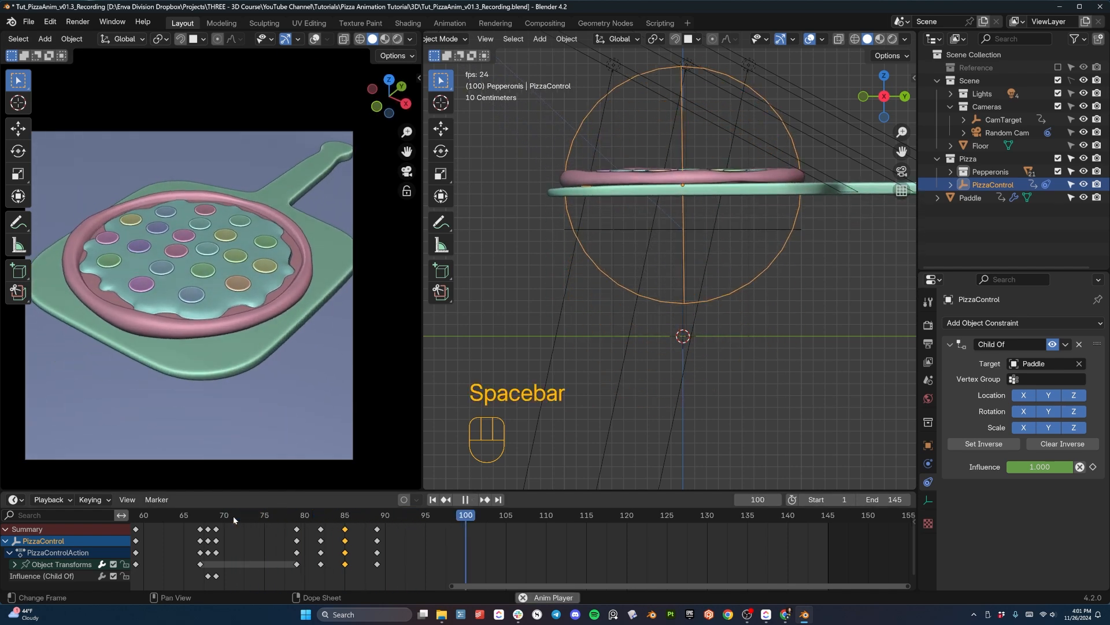
{"action": "key", "text": "space"}
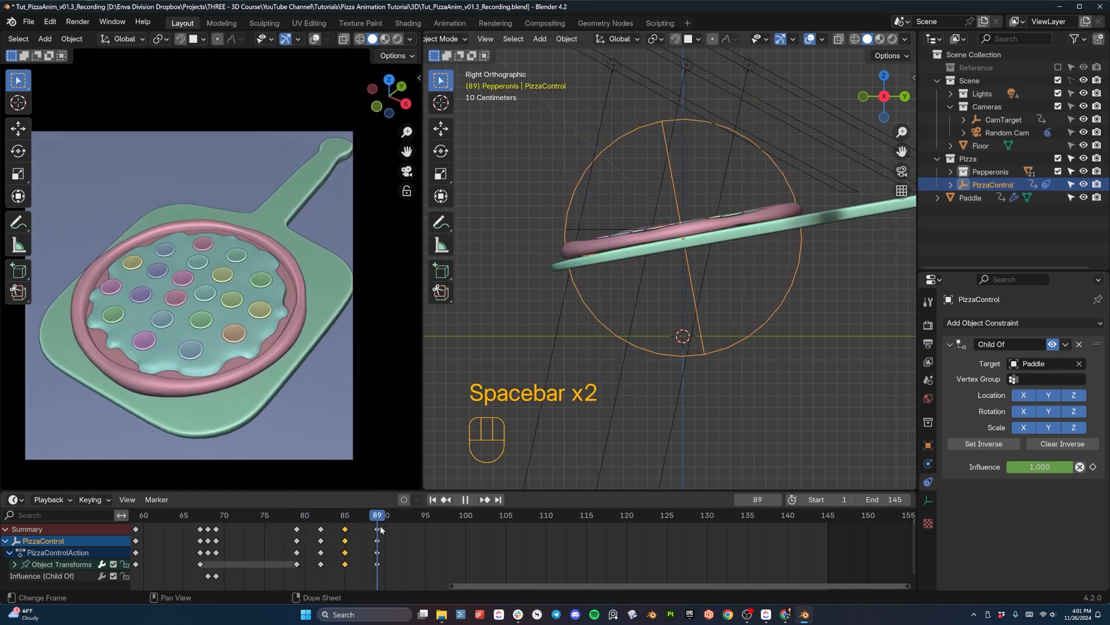
- Insert a keyframe for PizzaControl at frame 95, holding its resting pose on the paddle
{"action": "mouse_move", "coordinate": [411, 528]}
{"action": "left_mouse_down"}
{"action": "mouse_move", "coordinate": [379, 526]}
{"action": "mouse_move", "coordinate": [436, 522]}
{"action": "mouse_move", "coordinate": [409, 517]}
{"action": "mouse_move", "coordinate": [424, 521]}
{"action": "left_mouse_up"}
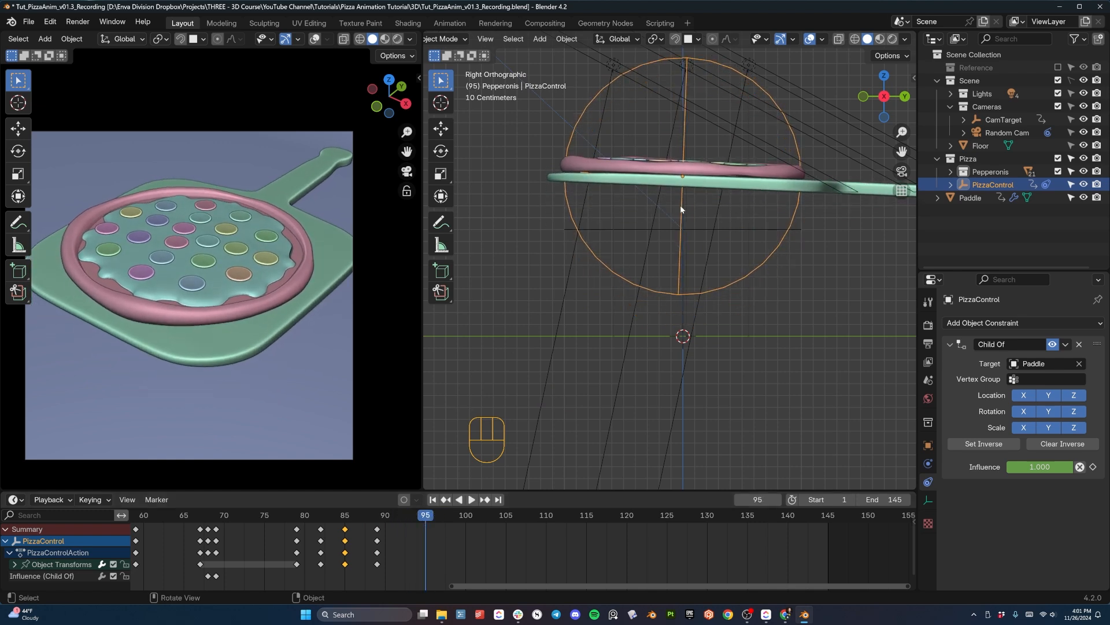
{"action": "key", "text": "space"}
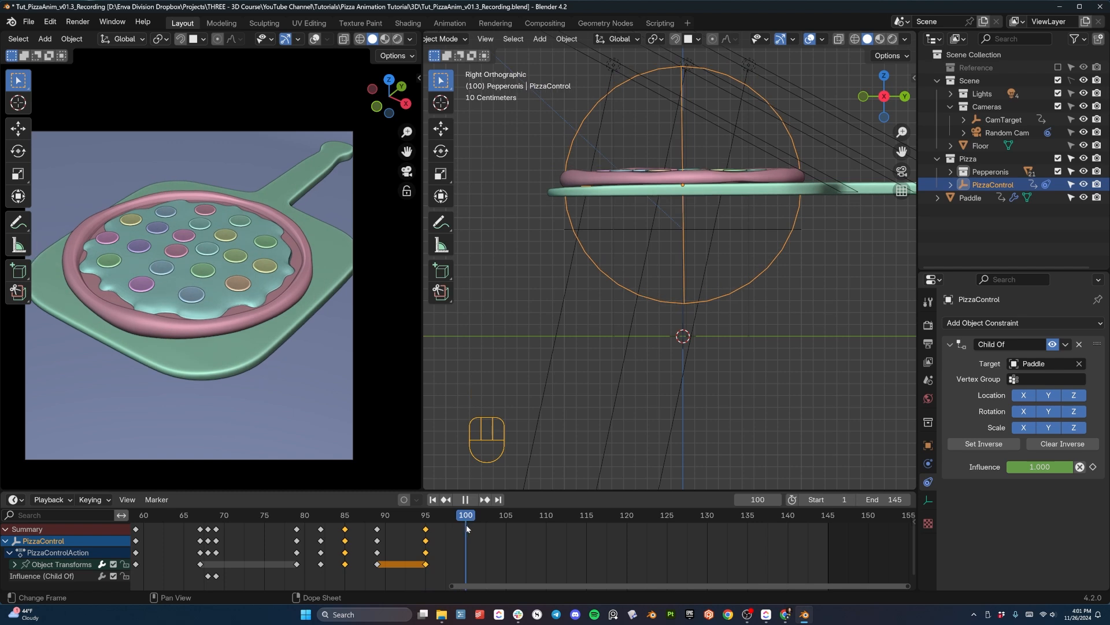
- Stop playback at frame 100, raise PizzaControl about 0.73 m above the paddle and keyframe it there
{"action": "key", "text": "space"}
{"action": "key", "text": "g"}
{"action": "key", "text": "z"}
{"action": "left_click", "coordinate": [787, 147]}
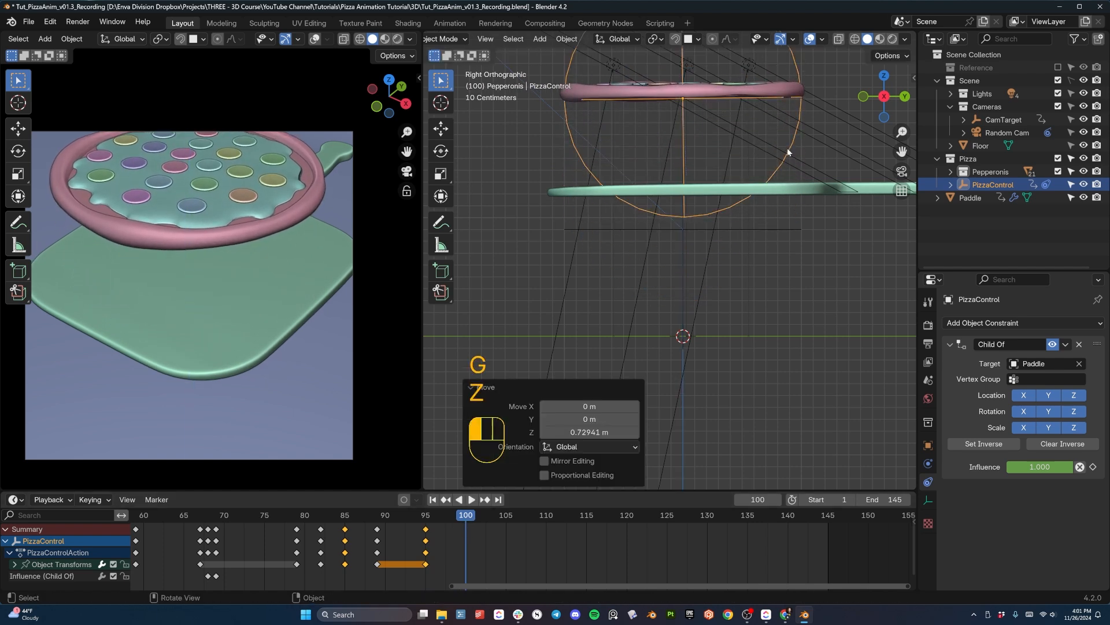
{"action": "key", "text": "i"}
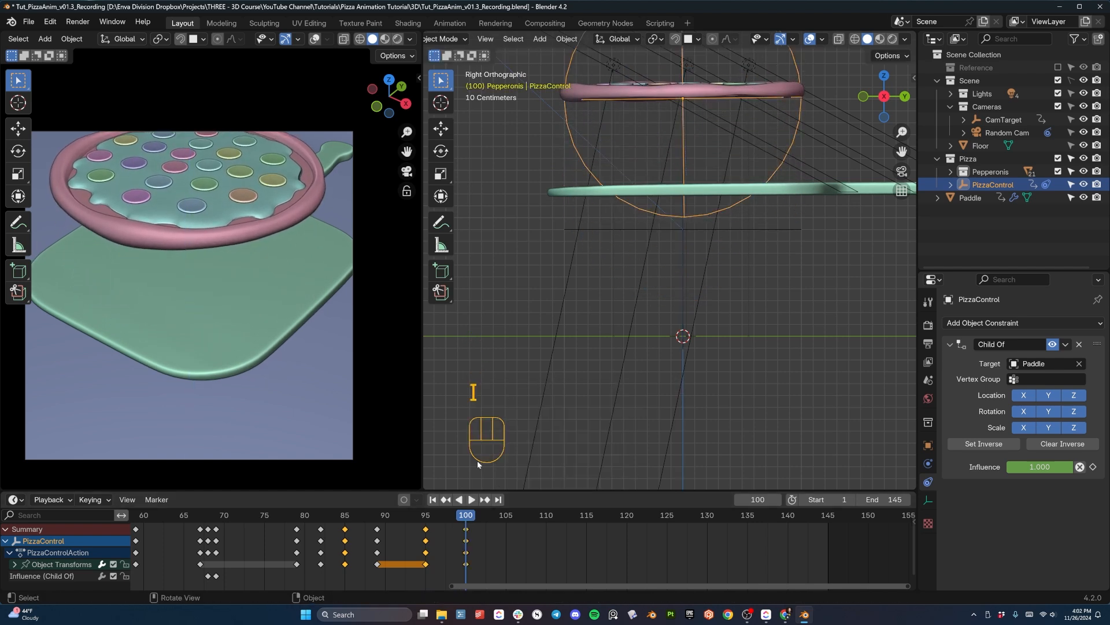
- Nudge and tilt the raised PizzaControl, keyframe the new pose at frame 100, and go to frame 105
{"action": "scroll", "coordinate": [693, 113], "scroll_direction": "up", "scroll_amount": 2}
{"action": "middle_click_drag", "start_coordinate": [693, 113], "coordinate": [707, 266], "text": "shift"}
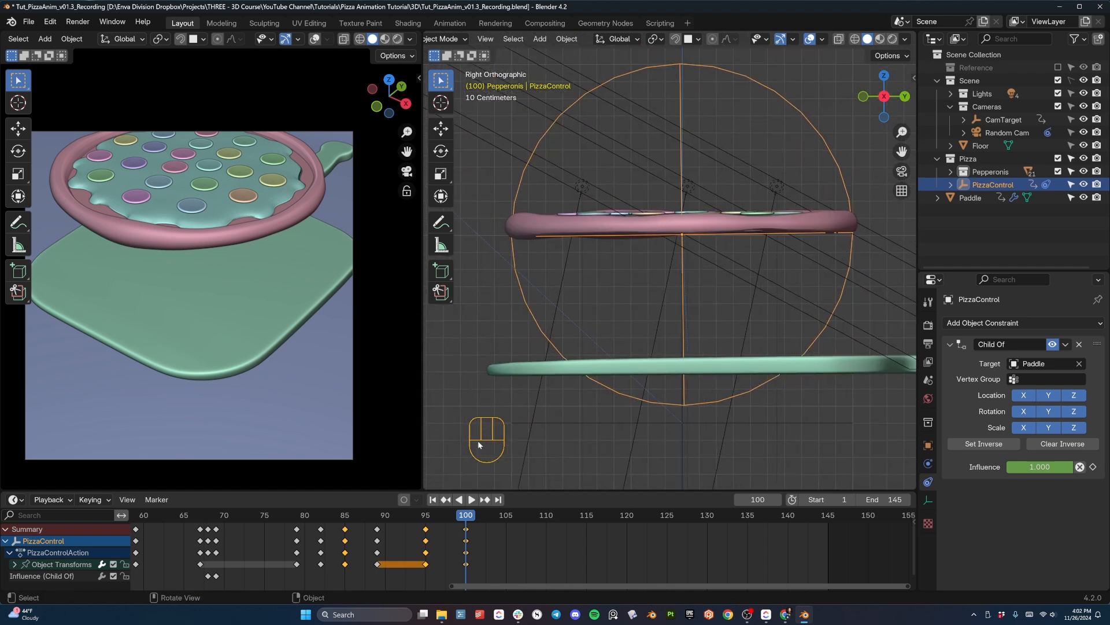
{"action": "left_click_drag", "start_coordinate": [429, 519], "coordinate": [468, 516]}
{"action": "key", "text": "g"}
{"action": "key", "text": "x"}
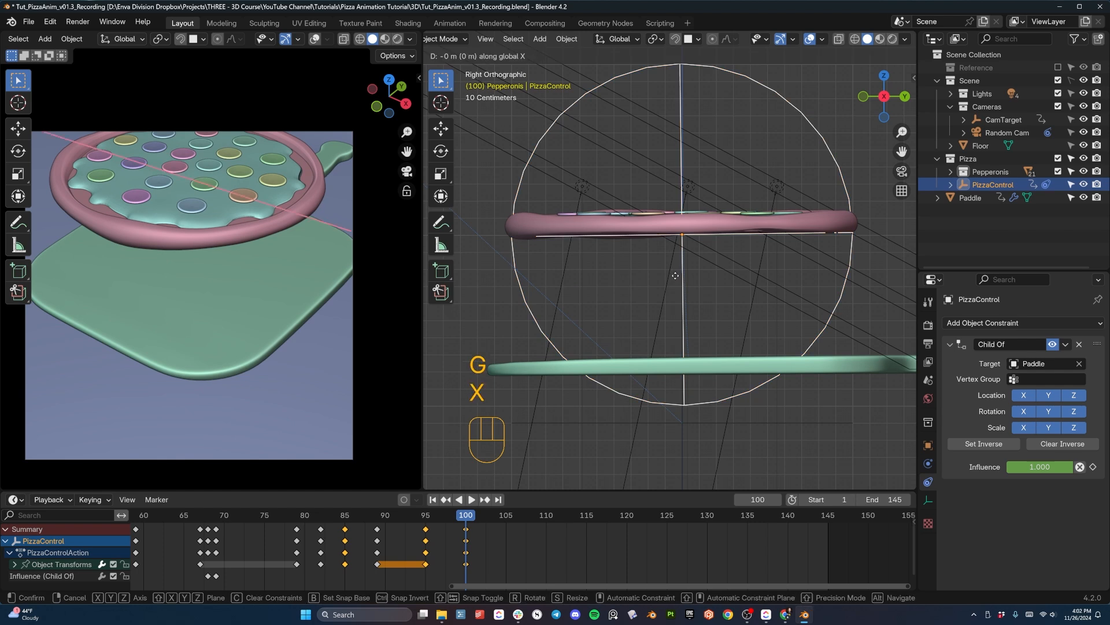
{"action": "key", "text": "y"}
{"action": "left_click", "coordinate": [675, 276]}
{"action": "key", "text": "g"}
{"action": "key", "text": "z"}
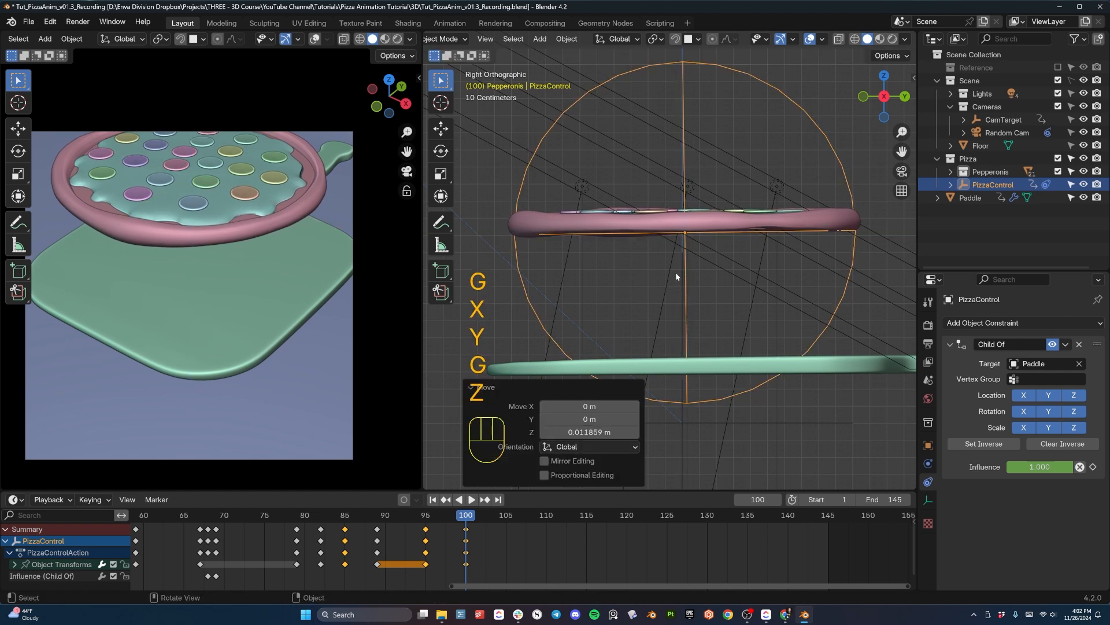
{"action": "key", "text": "r"}
{"action": "left_click", "coordinate": [705, 280]}
{"action": "key", "text": "i"}
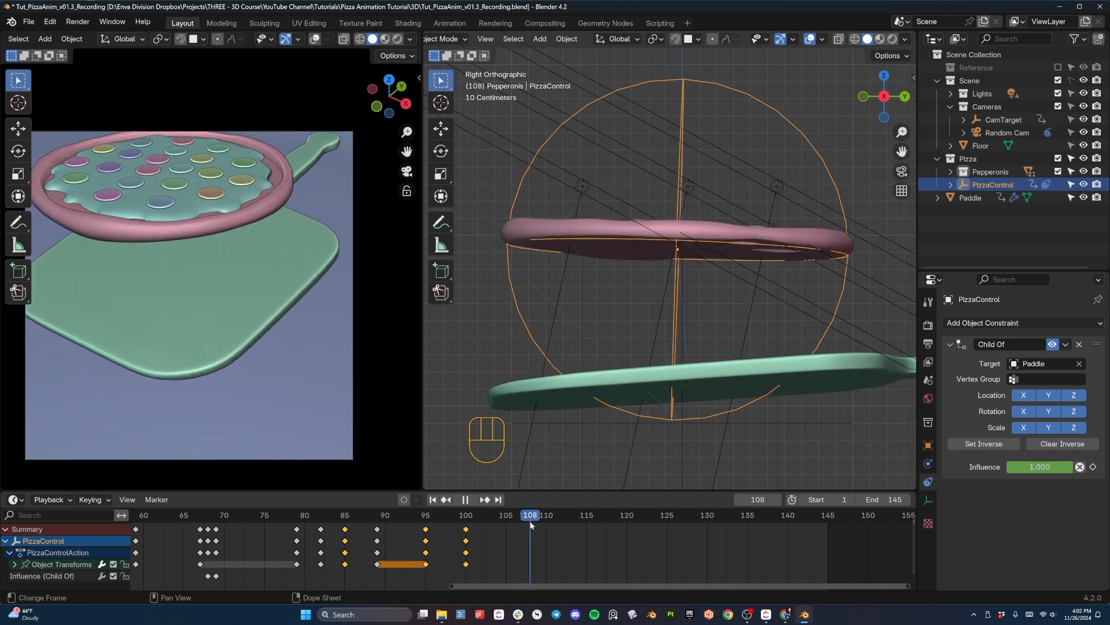
{"action": "left_click_drag", "start_coordinate": [533, 515], "coordinate": [508, 519]}
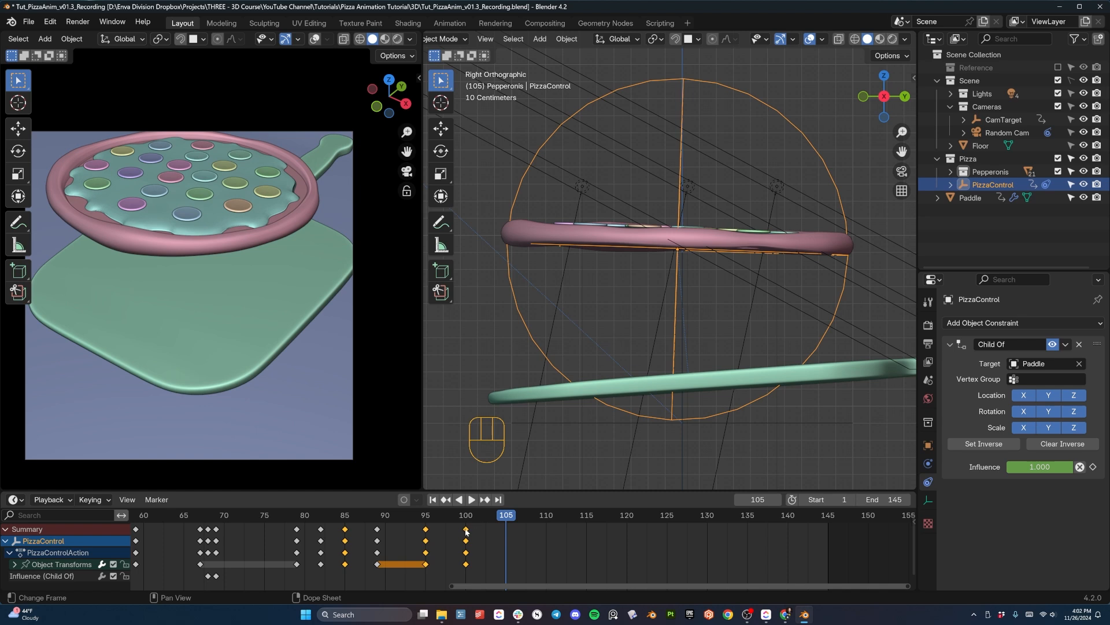
{"action": "left_click", "coordinate": [466, 531]}
{"action": "key", "text": "shift+d"}
{"action": "left_click", "coordinate": [504, 535]}
{"action": "key", "text": "g"}
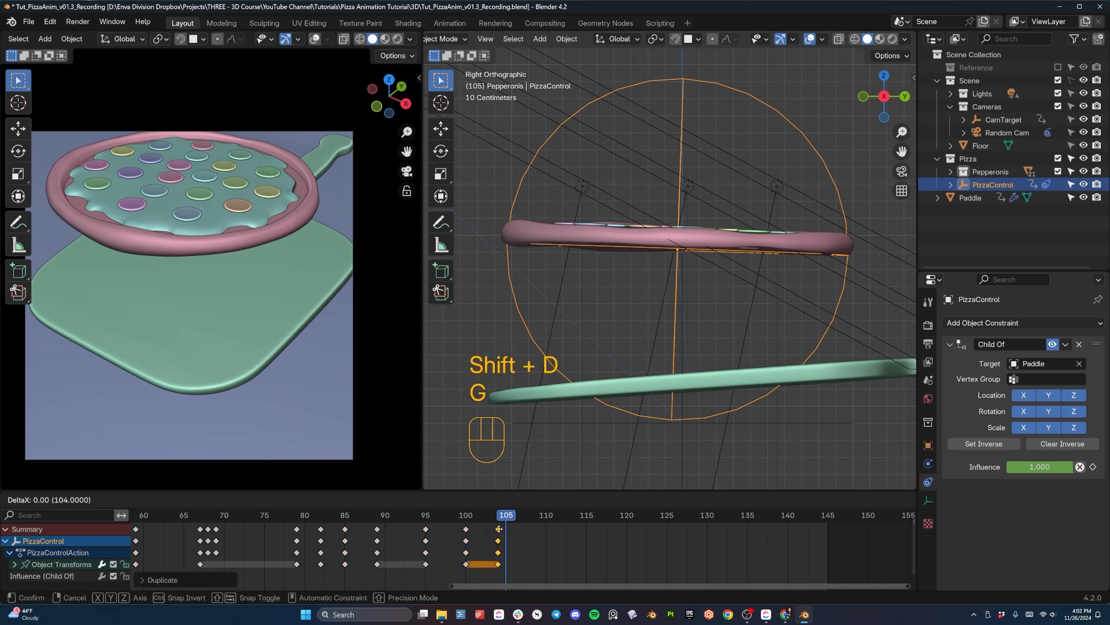
{"action": "left_click", "coordinate": [507, 527]}
{"action": "key", "text": "ctrl+z"}
{"action": "key", "text": "ctrl+z"}
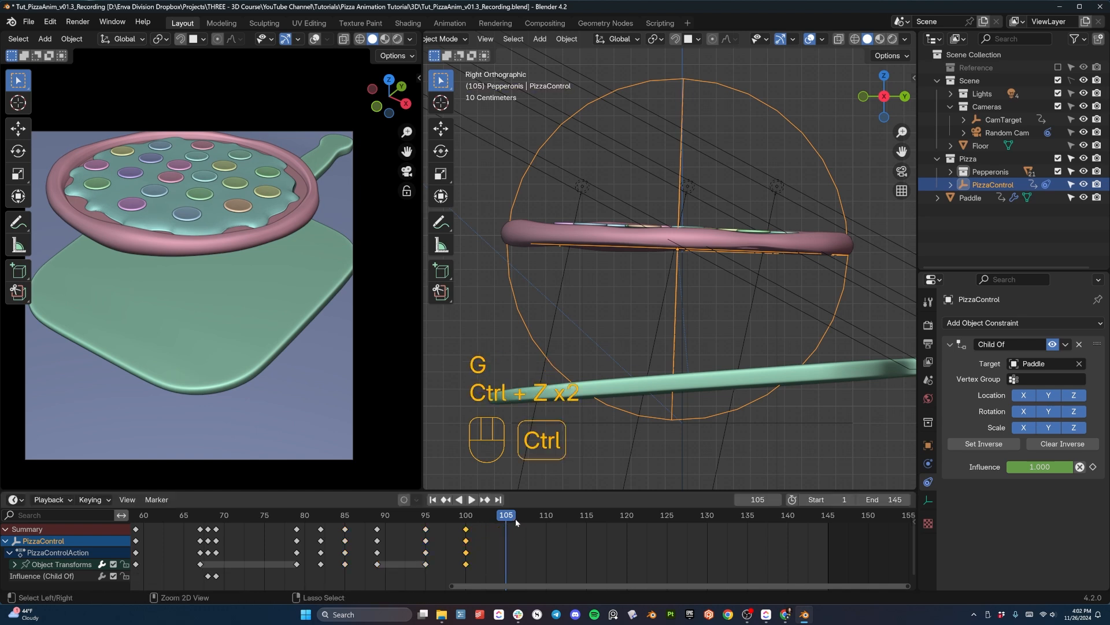
- At frame 105, lower PizzaControl about 0.74 m down to the paddle and nudge it along Y
{"action": "key", "text": "g"}
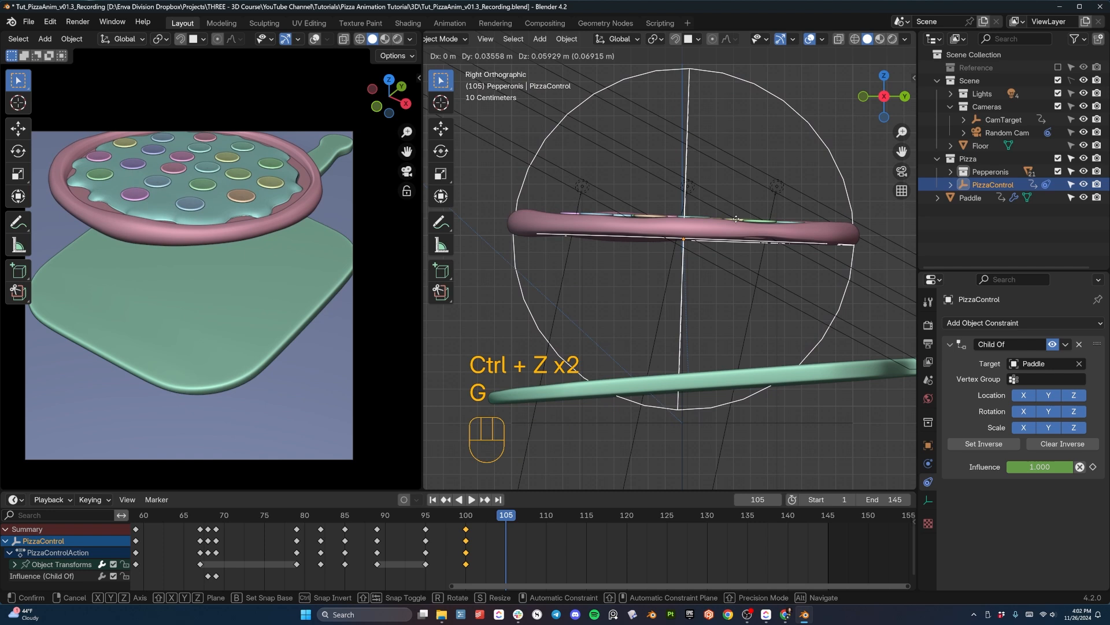
{"action": "left_click", "coordinate": [739, 221]}
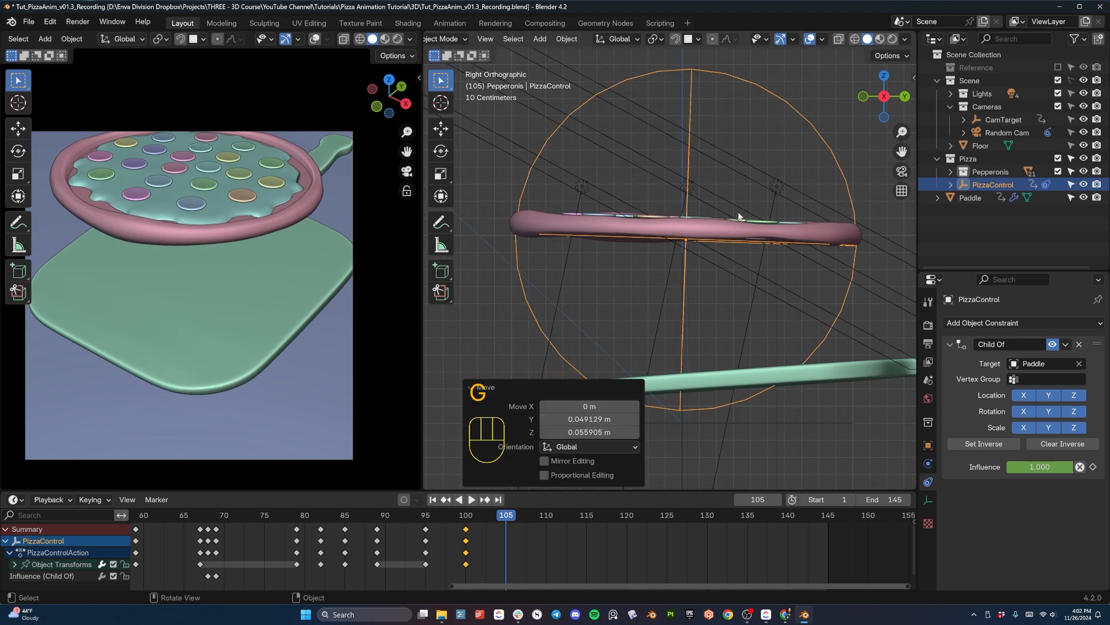
{"action": "key", "text": "g"}
{"action": "key", "text": "z"}
{"action": "left_click", "coordinate": [766, 339]}
{"action": "key", "text": "g"}
{"action": "key", "text": "x"}
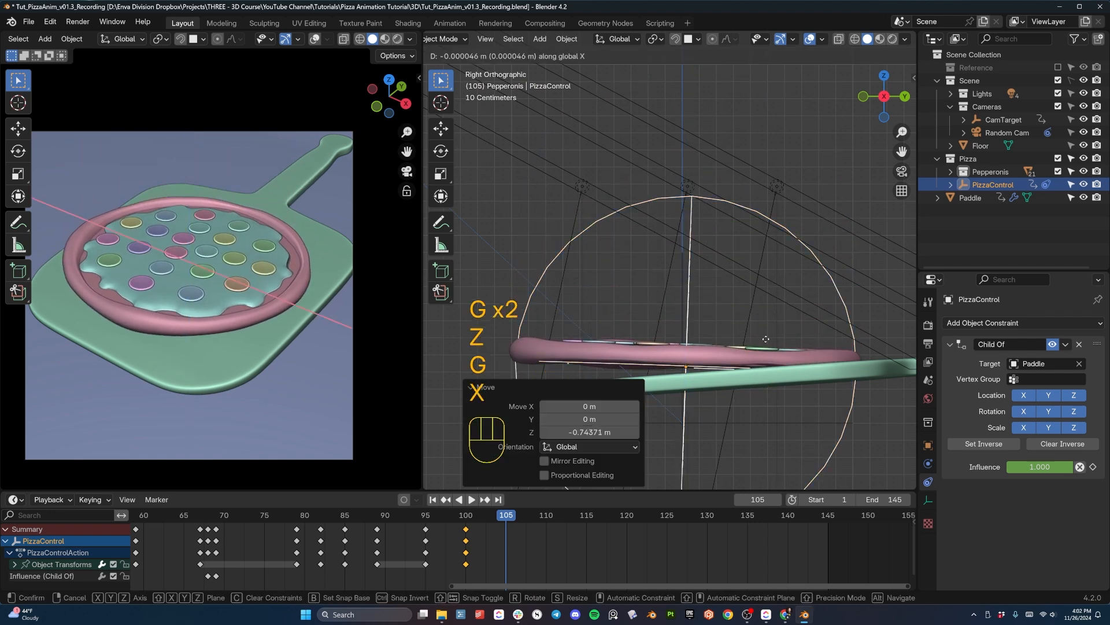
{"action": "key", "text": "y"}
- Tilt PizzaControl about 6.4° to match the paddle's slope, seat it on the surface, and insert a keyframe at frame 105
{"action": "key", "text": "r"}
{"action": "left_click", "coordinate": [814, 333]}
{"action": "key", "text": "g"}
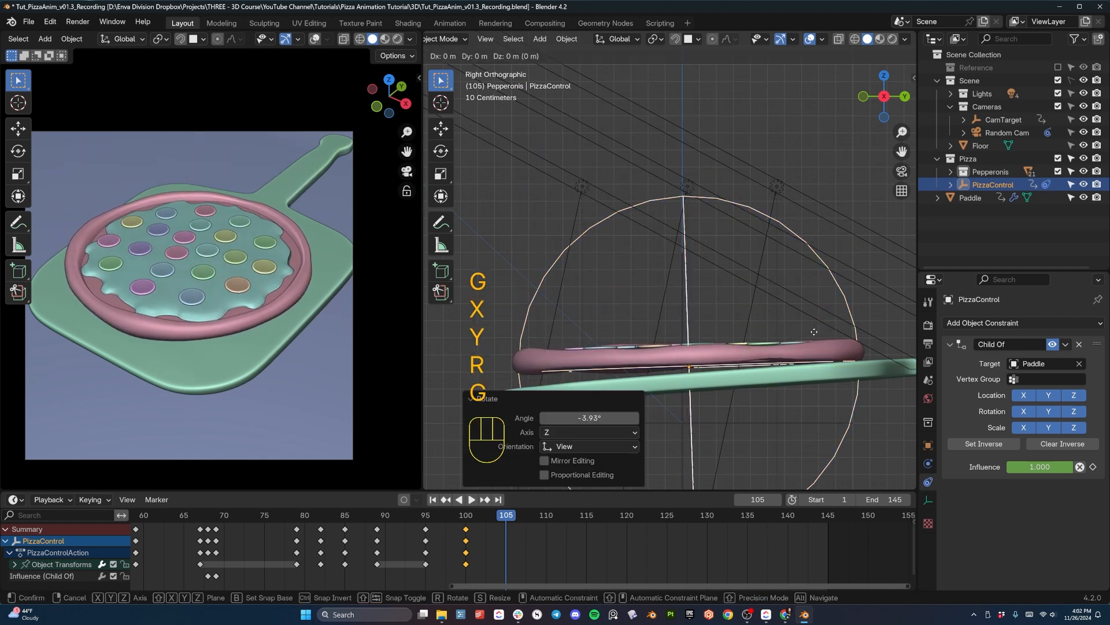
{"action": "key", "text": "z"}
{"action": "left_click", "coordinate": [814, 332]}
{"action": "key", "text": "r"}
{"action": "left_click", "coordinate": [814, 331]}
{"action": "key", "text": "g"}
{"action": "key", "text": "z"}
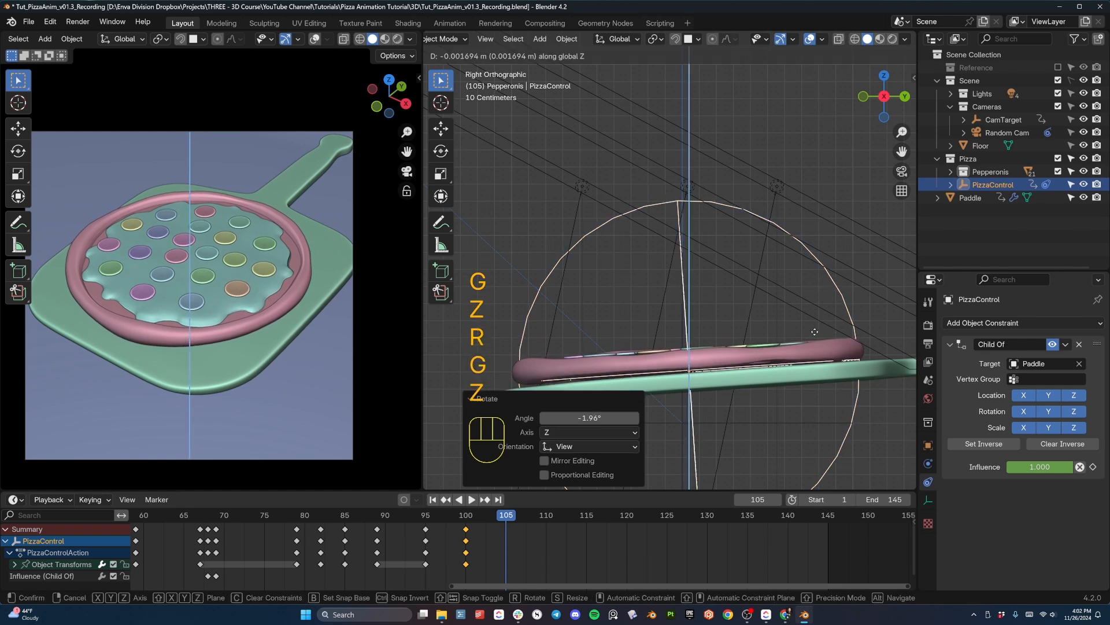
{"action": "left_click", "coordinate": [815, 331]}
{"action": "key", "text": "r"}
{"action": "left_click", "coordinate": [816, 333]}
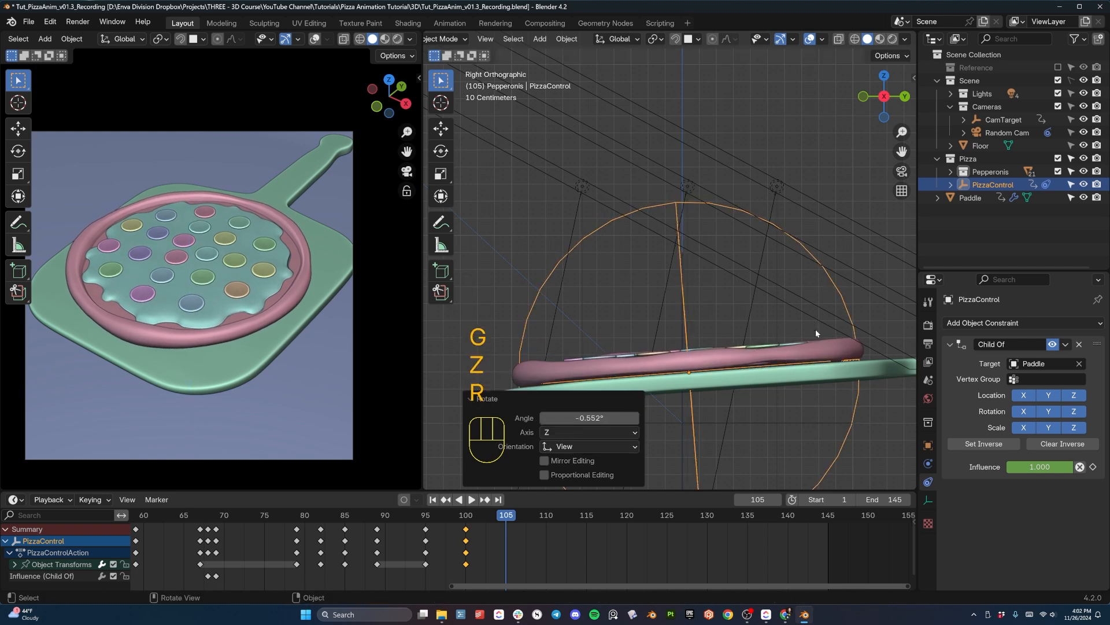
{"action": "key", "text": "i"}
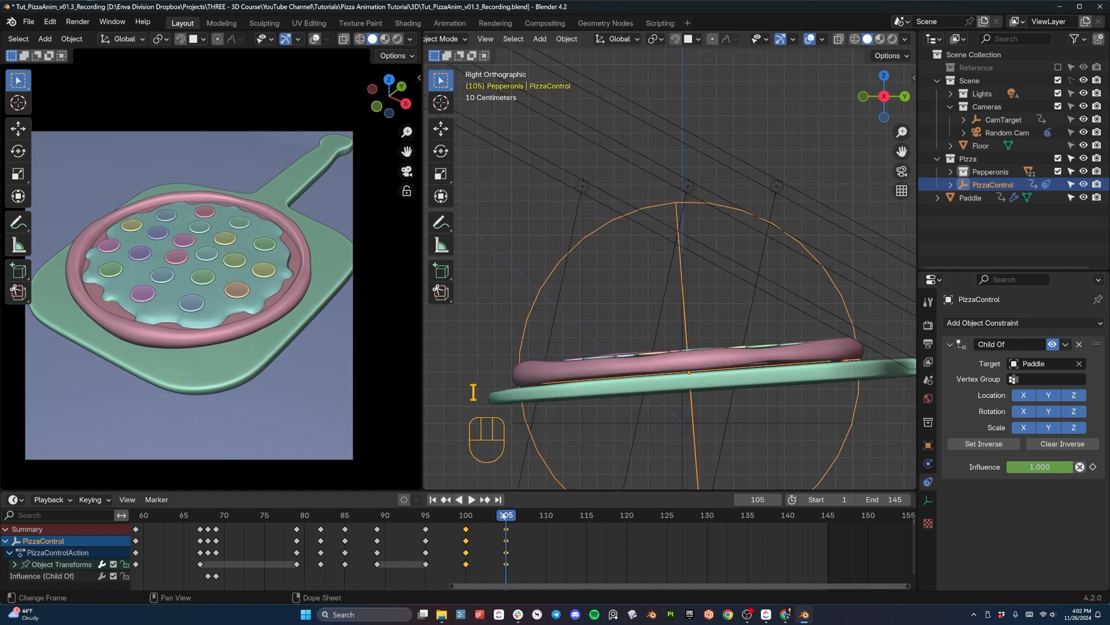
- Replay the animation from around frame 85 to check the pizza's second bounce off the paddle
{"action": "key", "text": "space"}
{"action": "key", "text": "space"}
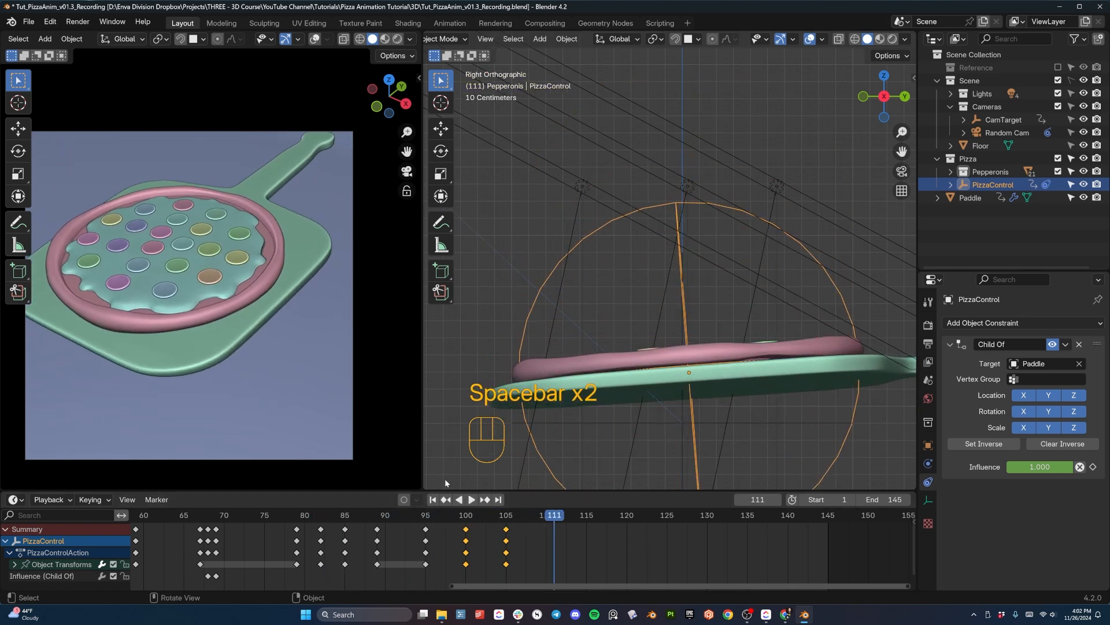
{"action": "left_click_drag", "start_coordinate": [428, 516], "coordinate": [345, 517]}
{"action": "key", "text": "space"}
{"action": "key", "text": "space"}
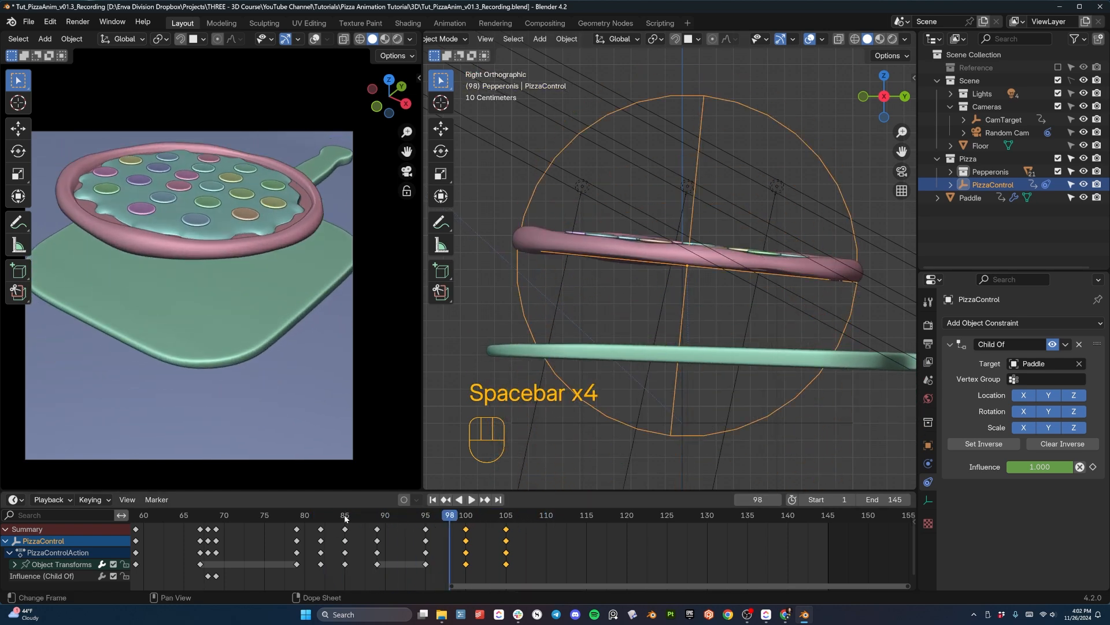
{"action": "key", "text": "space"}
{"action": "key", "text": "space"}
{"action": "key", "text": "space"}
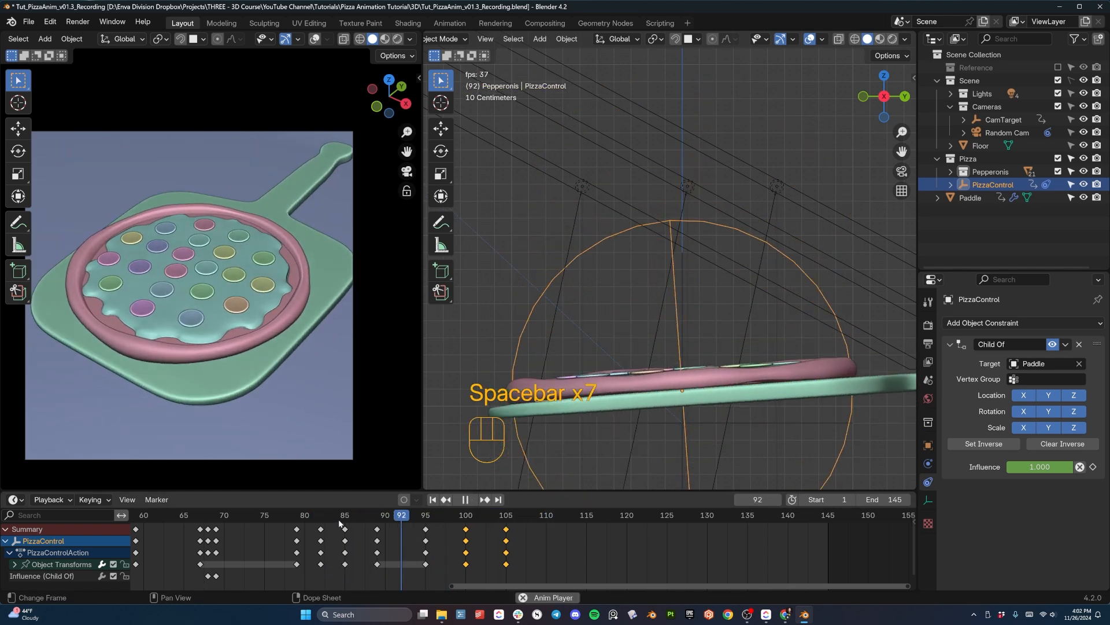
{"action": "key", "text": "space"}
- Reduce the second bounce's height by lowering PizzaControl about 0.51 m at frame 100 and keyframing it again
{"action": "left_click_drag", "start_coordinate": [346, 515], "coordinate": [463, 519]}
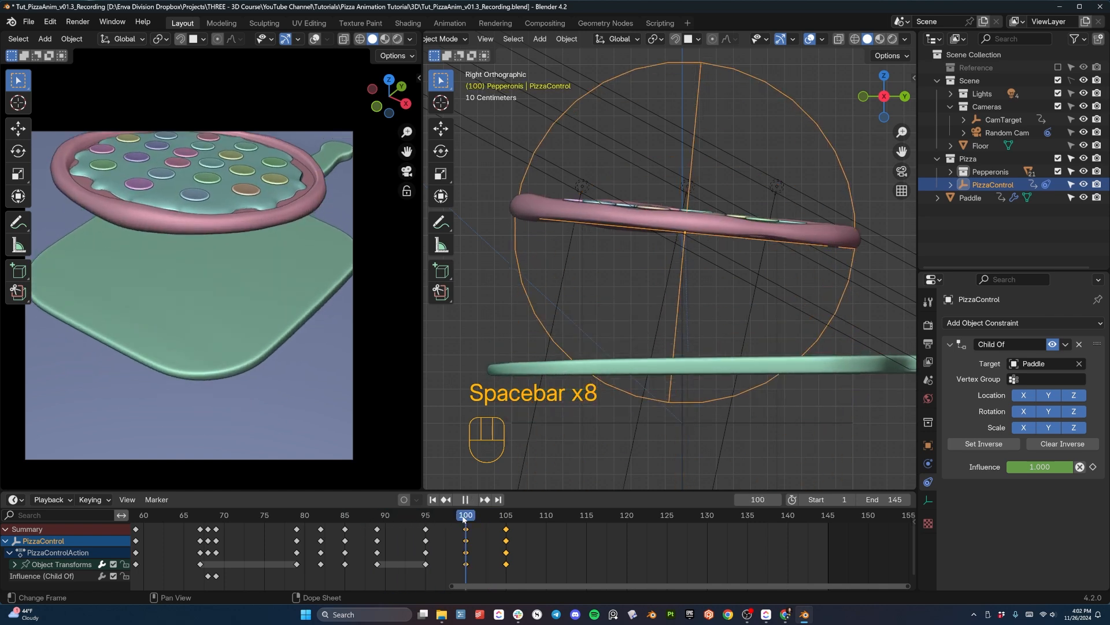
{"action": "key", "text": "g"}
{"action": "key", "text": "z"}
{"action": "key", "text": "z"}
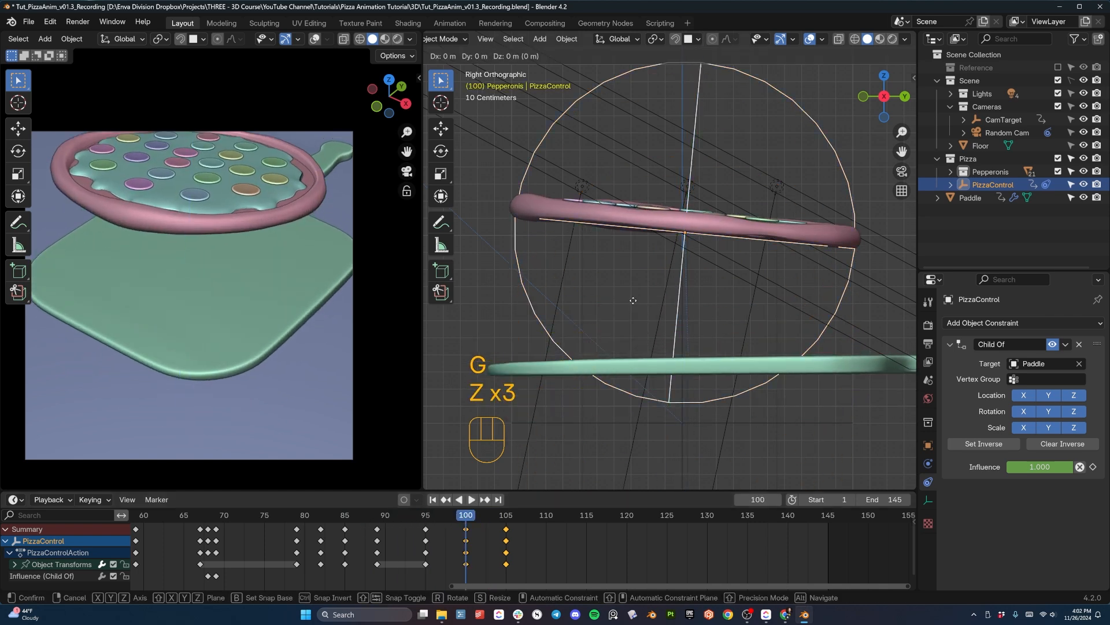
{"action": "left_click", "coordinate": [634, 357]}
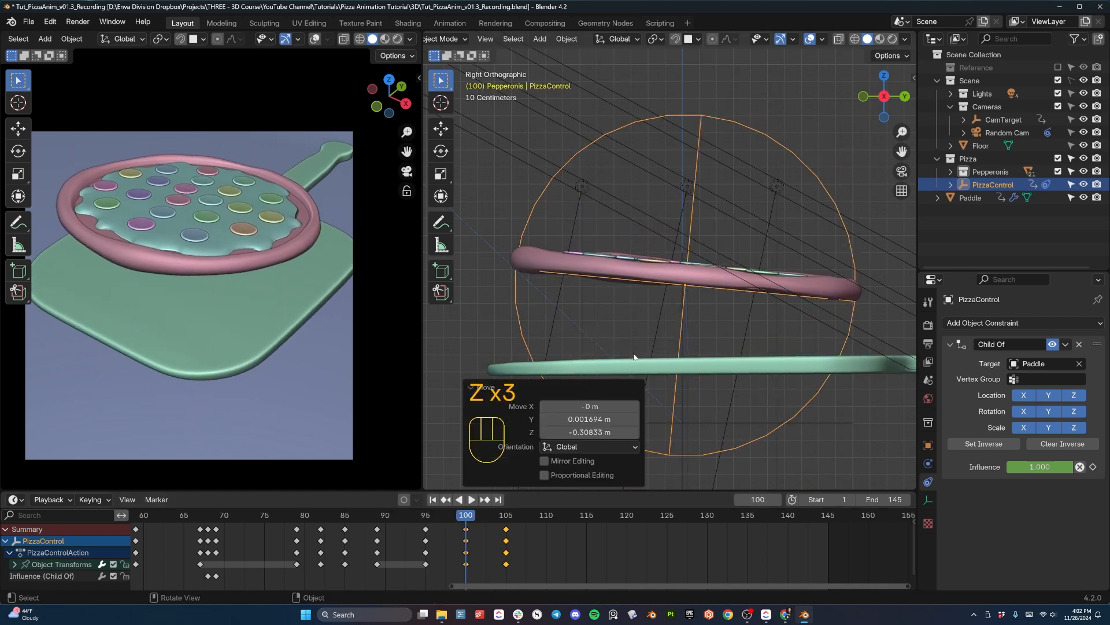
{"action": "key", "text": "g"}
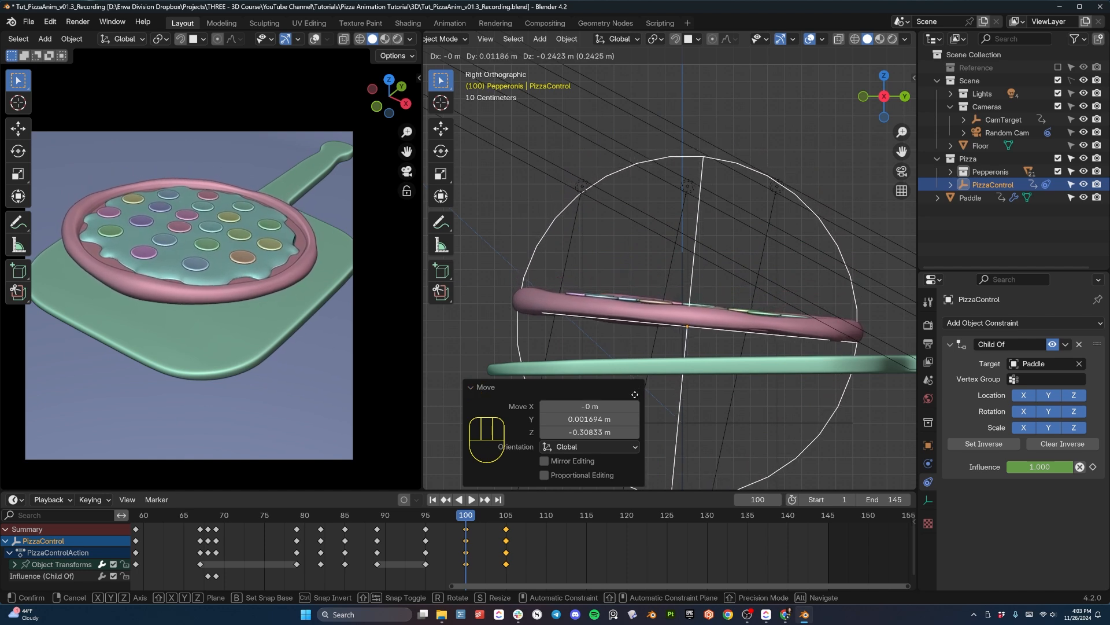
{"action": "left_click", "coordinate": [637, 388]}
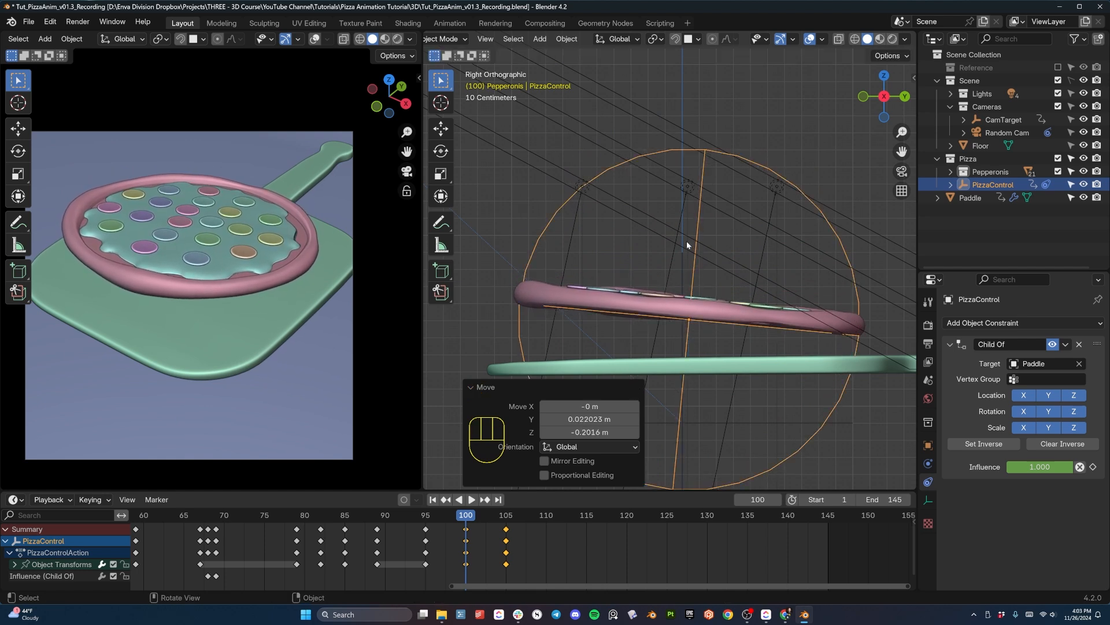
{"action": "key", "text": "i"}
- Replay and scrub through both pizza bounces, checking the height and timing of the lowered second bounce
{"action": "left_click_drag", "start_coordinate": [459, 519], "coordinate": [503, 522]}
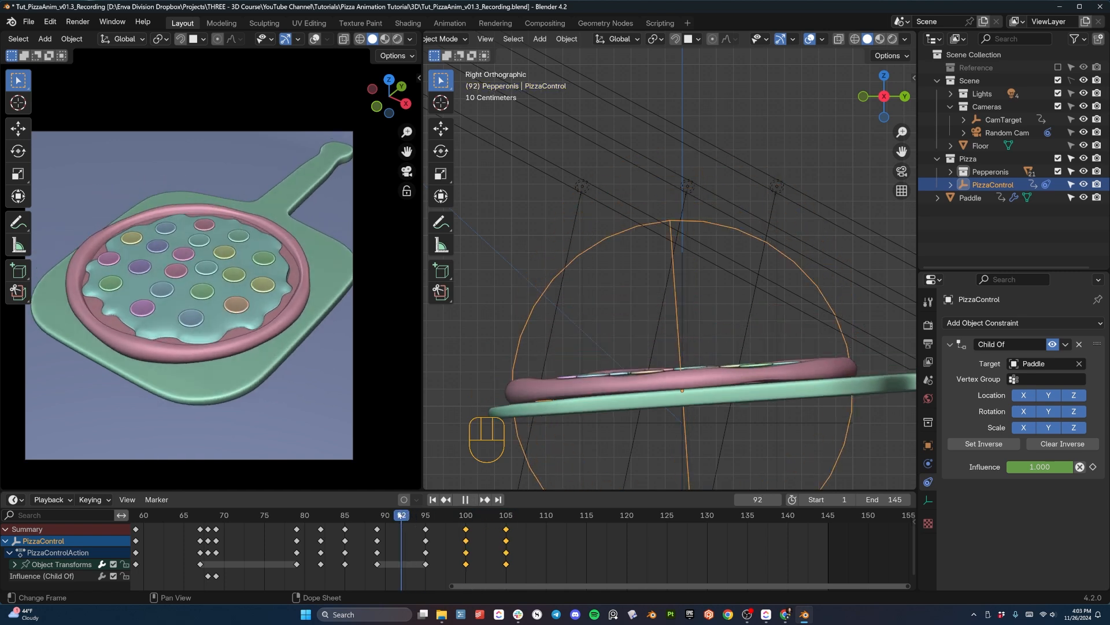
{"action": "key", "text": "space"}
{"action": "key", "text": "space"}
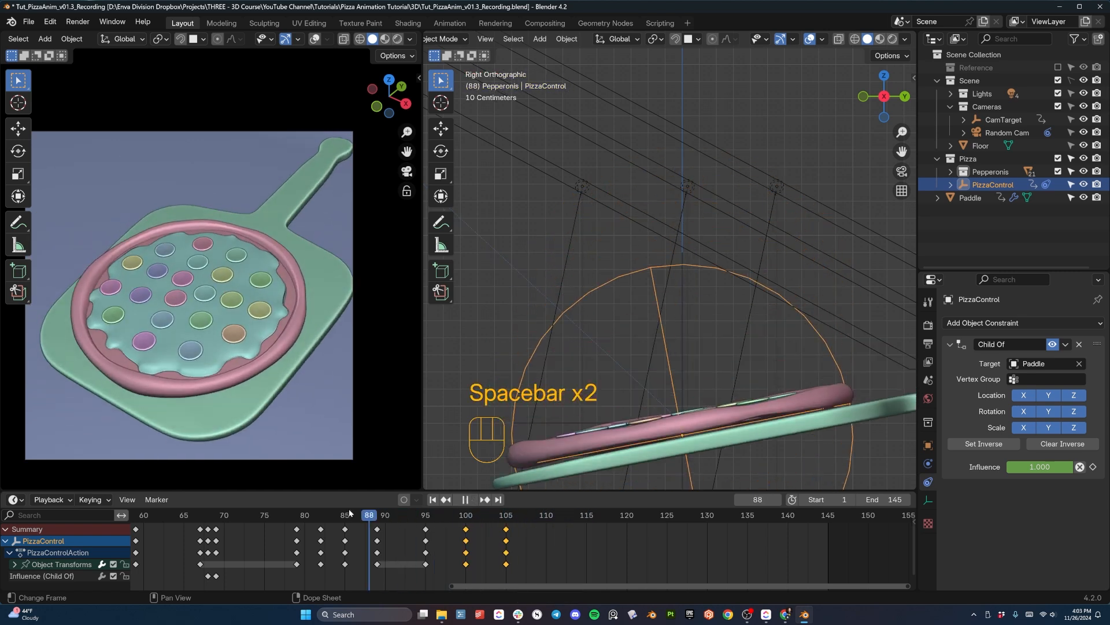
{"action": "key", "text": "space"}
{"action": "key", "text": "space"}
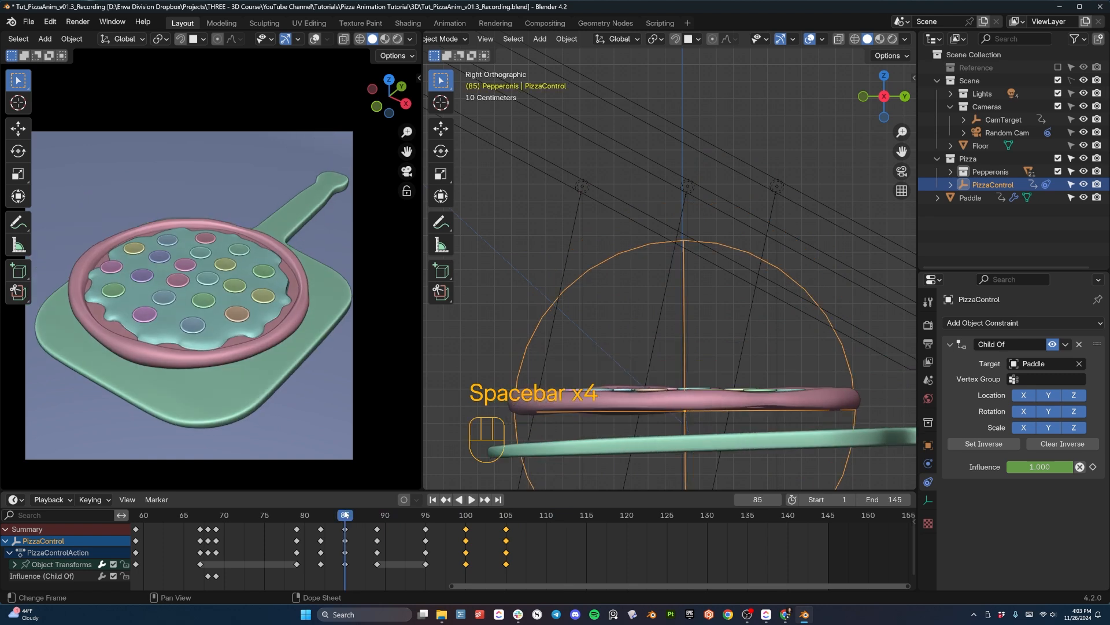
{"action": "key", "text": "space"}
{"action": "key", "text": "space"}
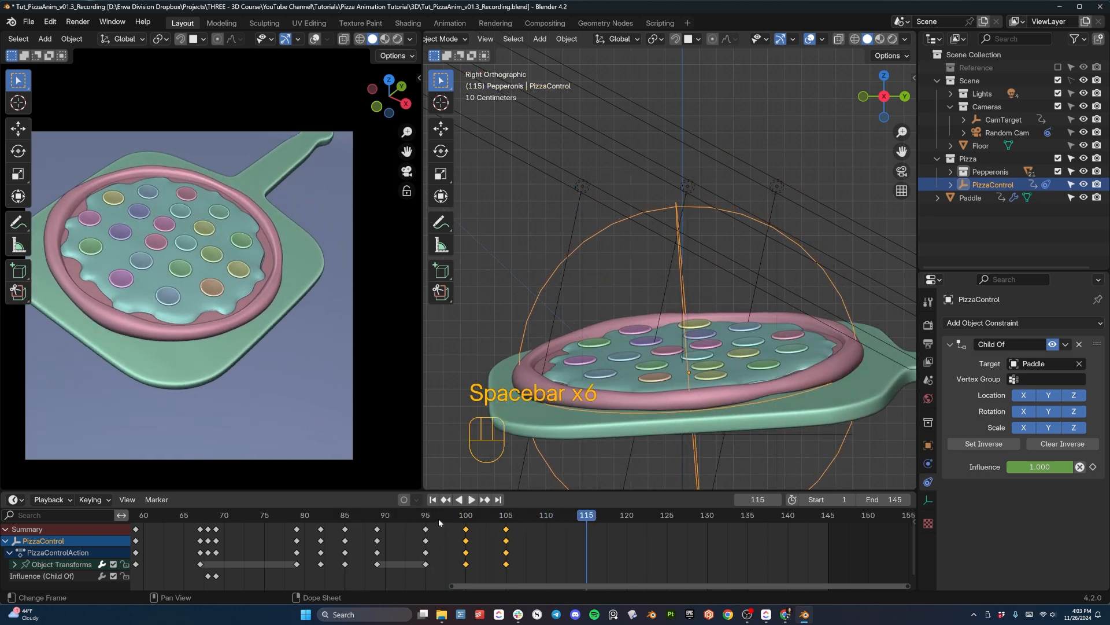
{"action": "left_click_drag", "start_coordinate": [438, 518], "coordinate": [305, 520]}
{"action": "key", "text": "space"}
{"action": "key", "text": "space"}
{"action": "key", "text": "space"}
{"action": "key", "text": "space"}
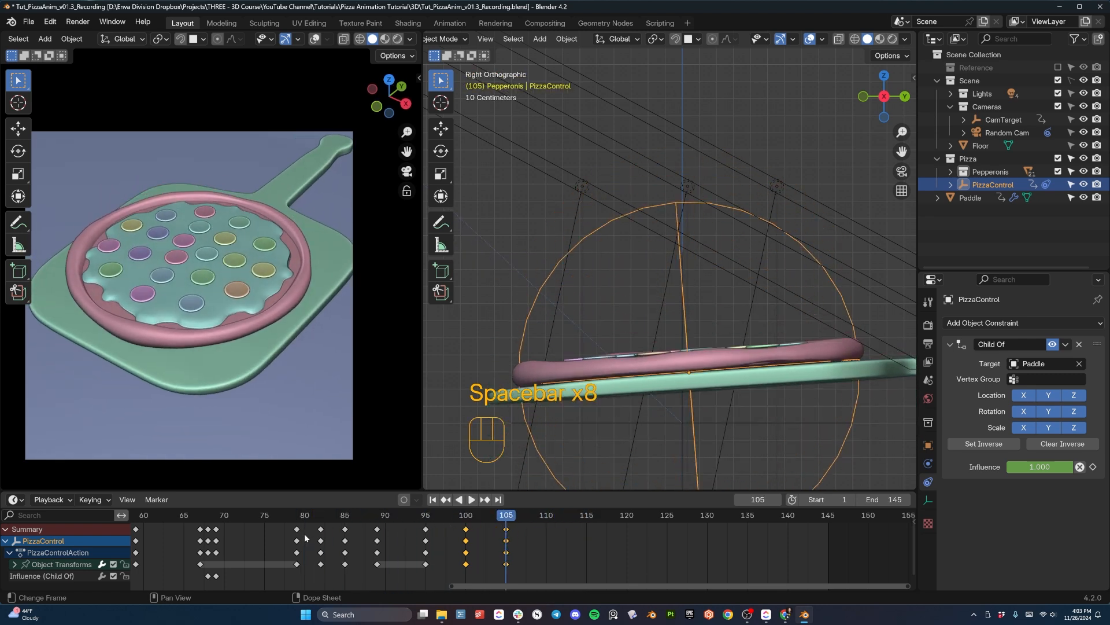
{"action": "key", "text": "space"}
{"action": "key", "text": "space"}
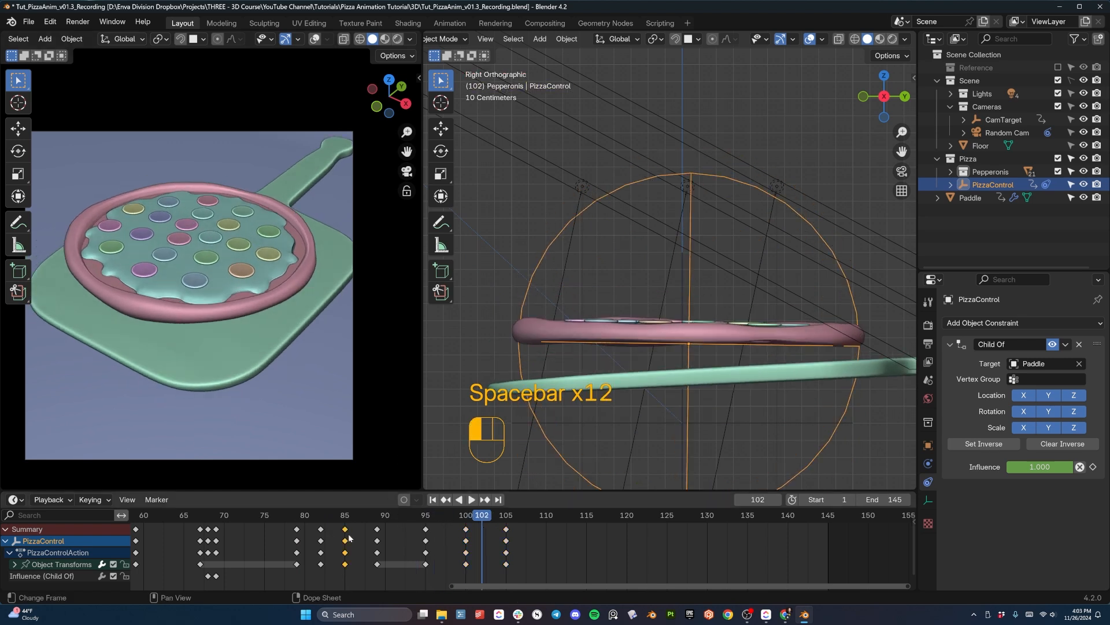
{"action": "left_click_drag", "start_coordinate": [338, 516], "coordinate": [371, 527]}
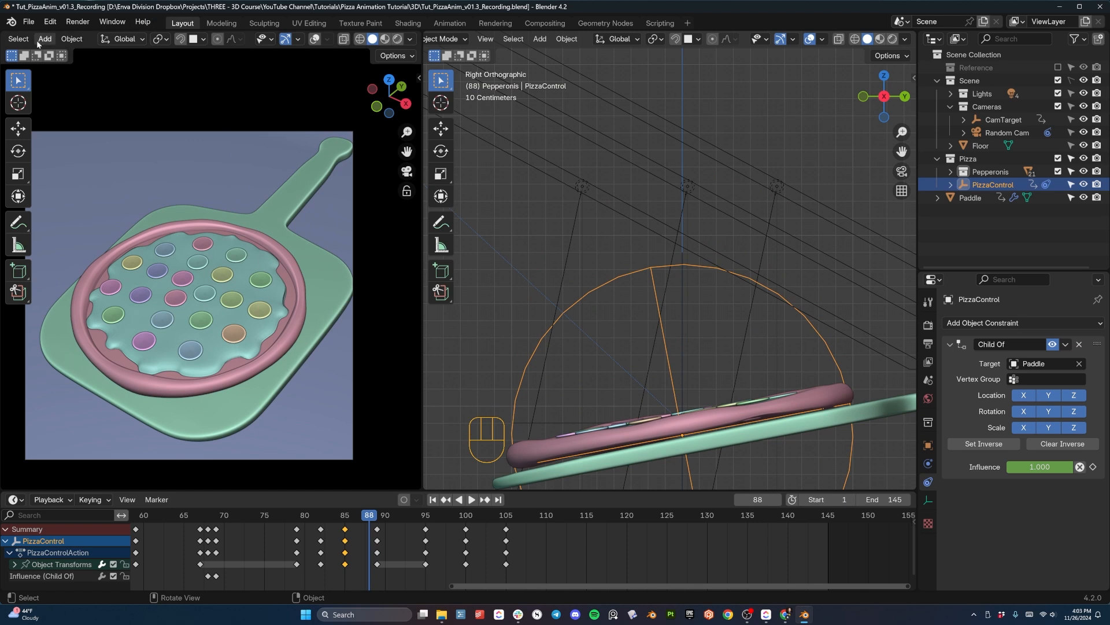
- Switch the camera view area to the Graph Editor
{"action": "left_click", "coordinate": [123, 39]}
{"action": "scroll", "coordinate": [36, 40], "scroll_direction": "up", "scroll_amount": 5}
{"action": "left_click", "coordinate": [16, 39]}
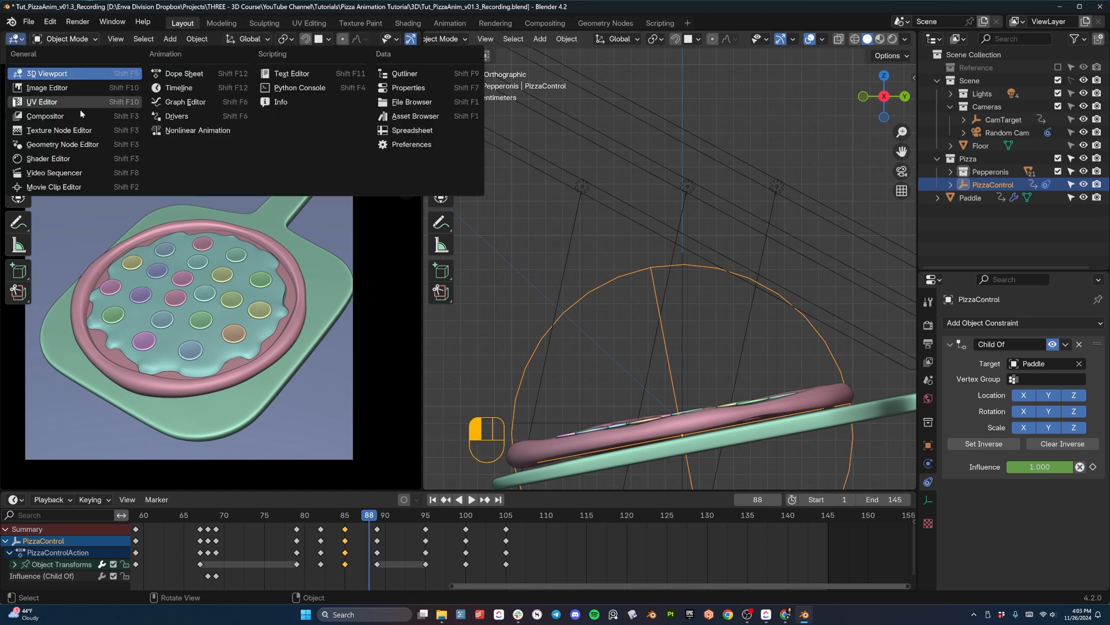
{"action": "left_click", "coordinate": [185, 102]}
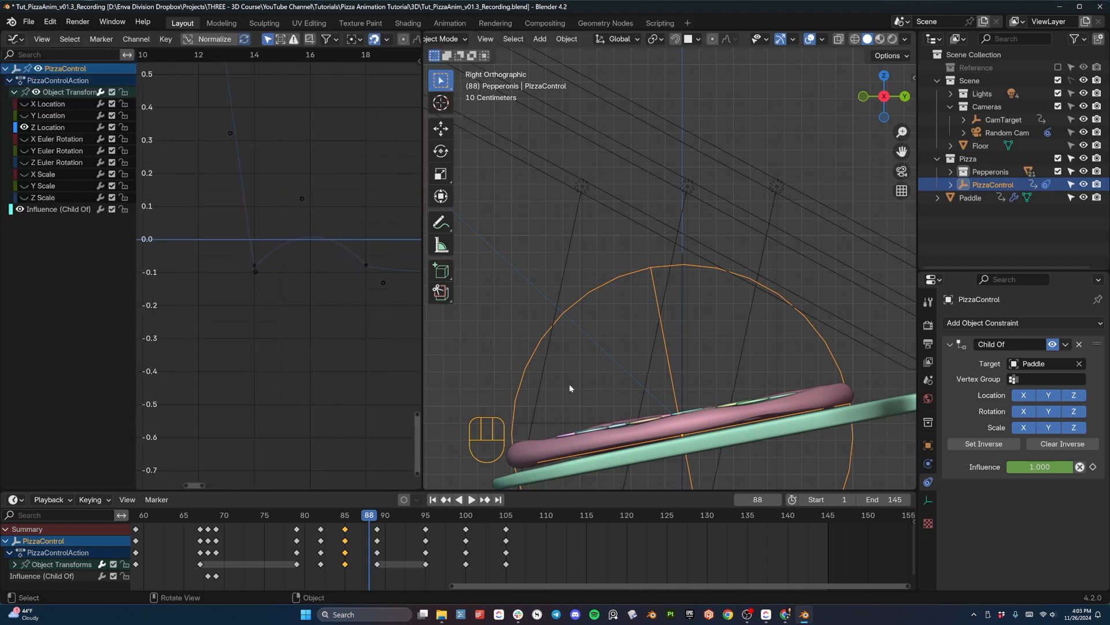
- Examine PizzaControl's Z Location curve along the timeline to locate the keys of the pizza's bounces
{"action": "scroll", "coordinate": [256, 223], "scroll_direction": "down", "scroll_amount": 5}
{"action": "scroll", "coordinate": [265, 255], "scroll_direction": "up", "scroll_amount": 1, "text": "shift"}
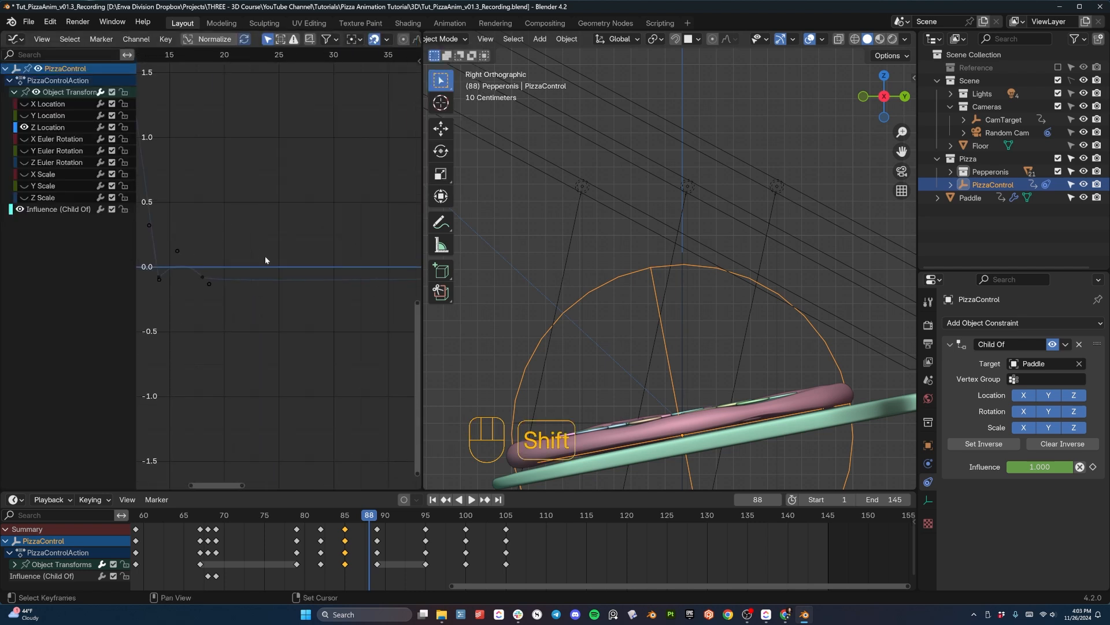
{"action": "middle_click_drag", "start_coordinate": [346, 297], "coordinate": [206, 313], "text": "shift"}
{"action": "scroll", "coordinate": [327, 279], "scroll_direction": "down", "scroll_amount": 3}
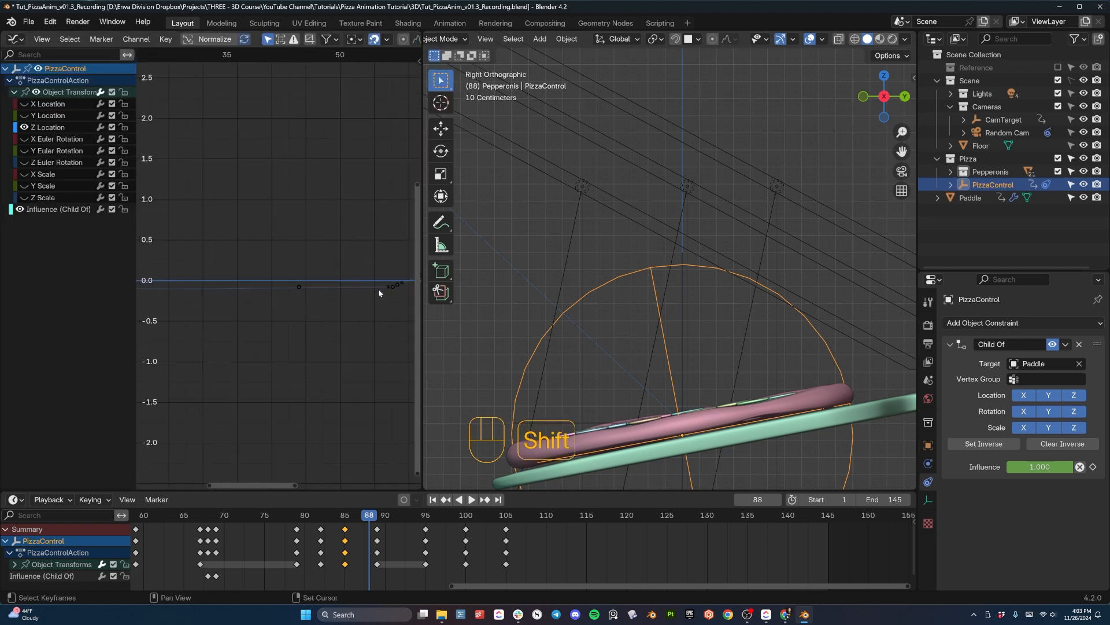
{"action": "middle_click_drag", "start_coordinate": [378, 289], "coordinate": [298, 292], "text": "shift"}
{"action": "left_click", "coordinate": [310, 289]}
{"action": "scroll", "coordinate": [381, 307], "scroll_direction": "up", "scroll_amount": 4}
{"action": "middle_click_drag", "start_coordinate": [380, 312], "coordinate": [262, 304], "text": "shift"}
{"action": "scroll", "coordinate": [286, 320], "scroll_direction": "up", "scroll_amount": 2}
{"action": "scroll", "coordinate": [289, 294], "scroll_direction": "down", "scroll_amount": 2}
{"action": "key", "text": "space"}
{"action": "key", "text": "space"}
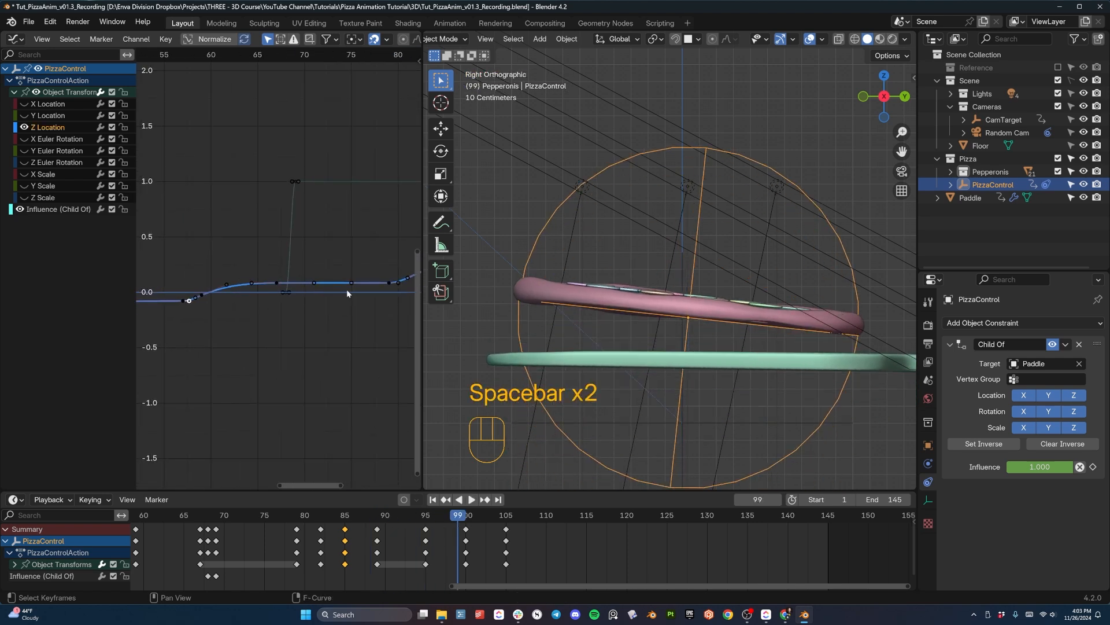
- Scrub and replay the pizza's ride on the rising paddle up to the start of its first bounce
{"action": "middle_click_drag", "start_coordinate": [347, 293], "coordinate": [229, 298], "text": "shift"}
{"action": "left_click_drag", "start_coordinate": [209, 61], "coordinate": [192, 85]}
{"action": "scroll", "coordinate": [241, 204], "scroll_direction": "down", "scroll_amount": 3}
{"action": "scroll", "coordinate": [241, 207], "scroll_direction": "down", "scroll_amount": 1}
{"action": "middle_click_drag", "start_coordinate": [242, 207], "coordinate": [338, 199]}
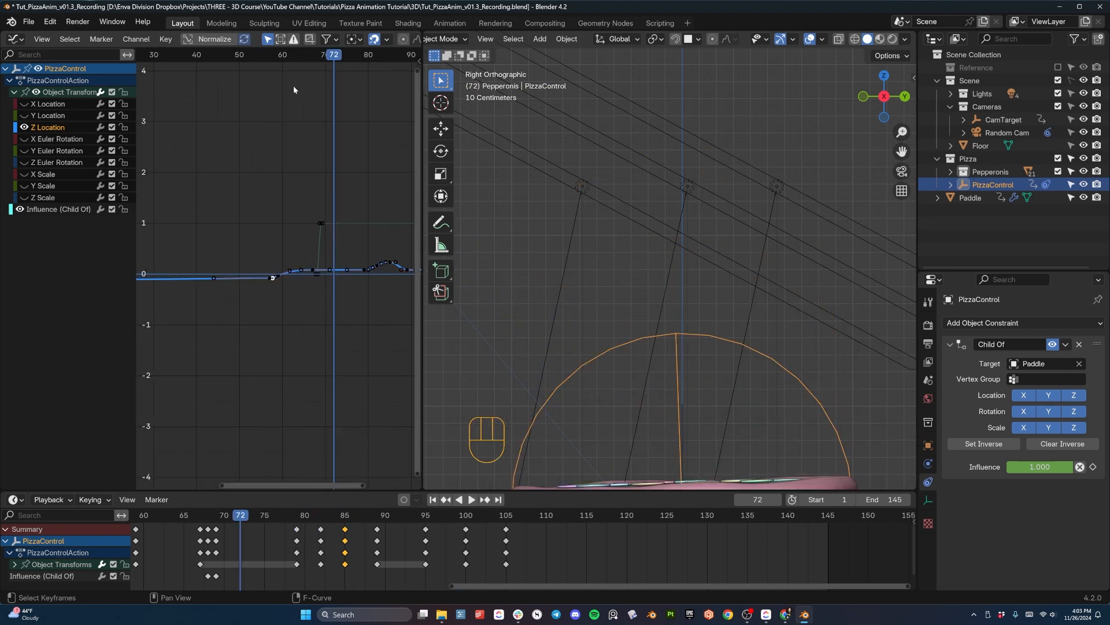
{"action": "left_click", "coordinate": [251, 57]}
{"action": "key", "text": "space"}
{"action": "key", "text": "space"}
{"action": "middle_click_drag", "start_coordinate": [752, 457], "coordinate": [744, 244], "text": "shift"}
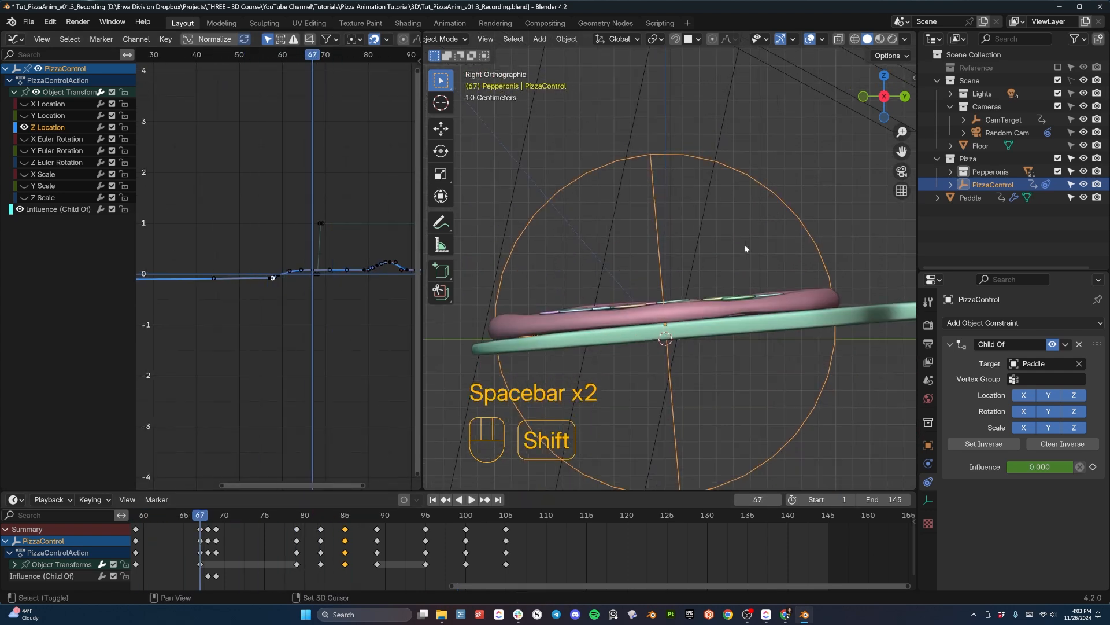
{"action": "key", "text": "space"}
{"action": "key", "text": "space"}
{"action": "key", "text": "space"}
{"action": "key", "text": "space"}
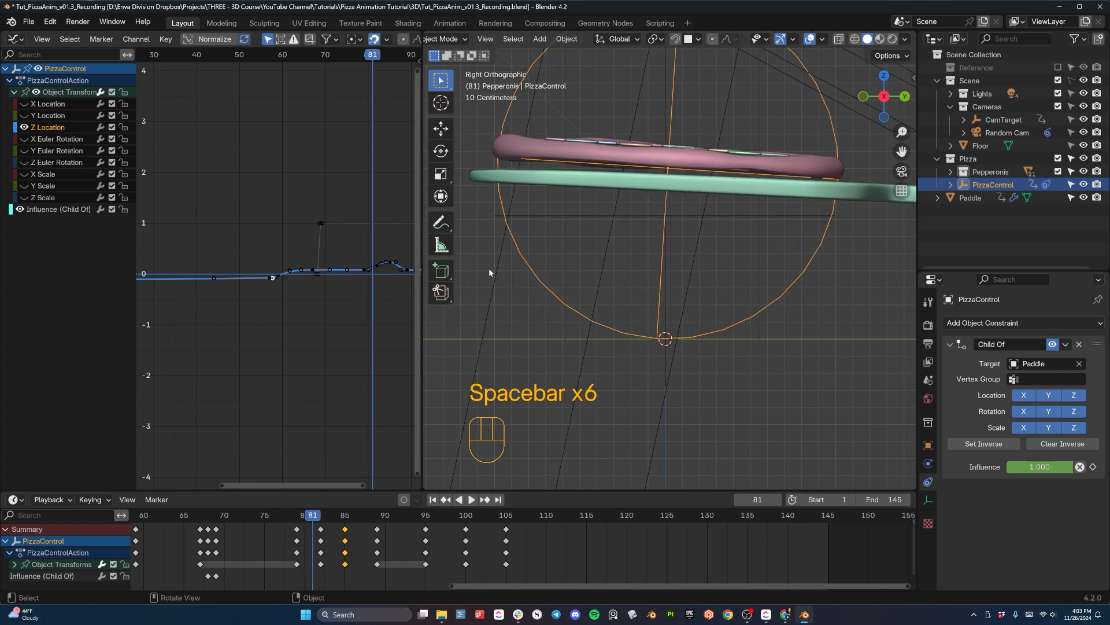
- Shorten both handles of PizzaControl's Z Location key at frame 89 to sharpen the first bounce's landing
{"action": "middle_click_drag", "start_coordinate": [344, 266], "coordinate": [257, 290], "text": "shift"}
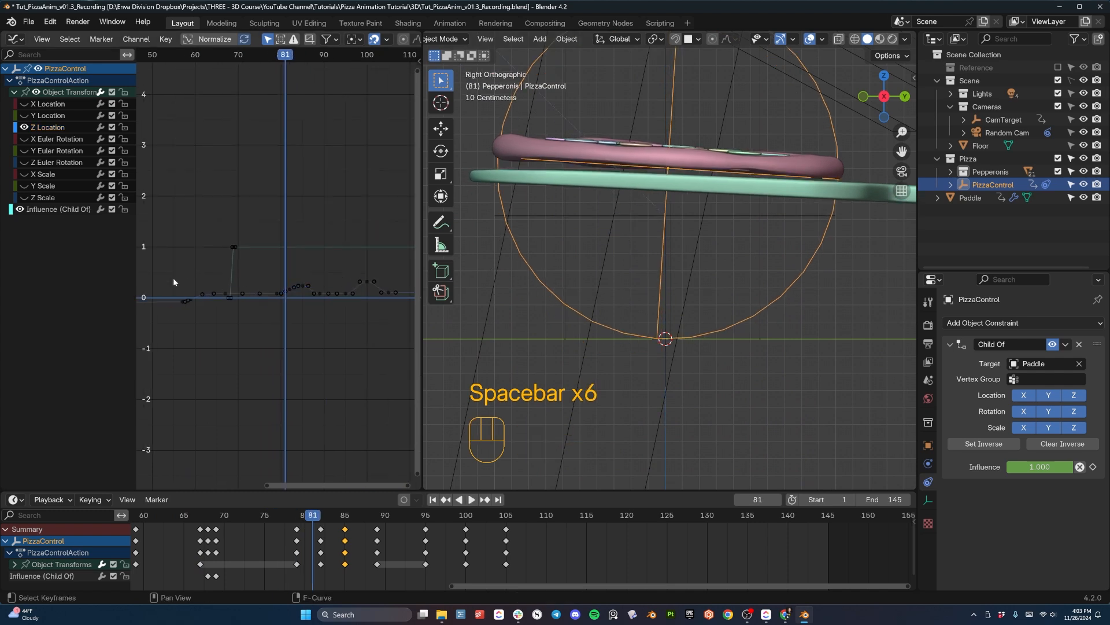
{"action": "left_click_drag", "start_coordinate": [260, 327], "coordinate": [260, 328]}
{"action": "left_click_drag", "start_coordinate": [157, 54], "coordinate": [292, 78]}
{"action": "scroll", "coordinate": [342, 342], "scroll_direction": "up", "scroll_amount": 5}
{"action": "middle_click_drag", "start_coordinate": [341, 328], "coordinate": [298, 317], "text": "shift"}
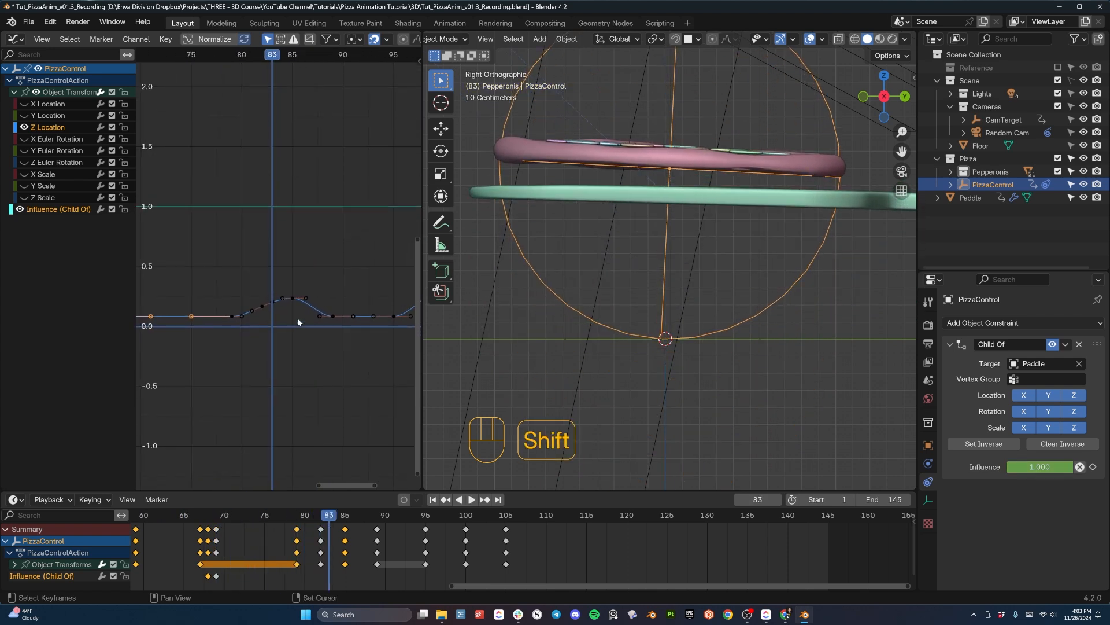
{"action": "scroll", "coordinate": [297, 318], "scroll_direction": "up", "scroll_amount": 3}
{"action": "middle_click_drag", "start_coordinate": [351, 347], "coordinate": [266, 333], "text": "shift"}
{"action": "left_click", "coordinate": [254, 328]}
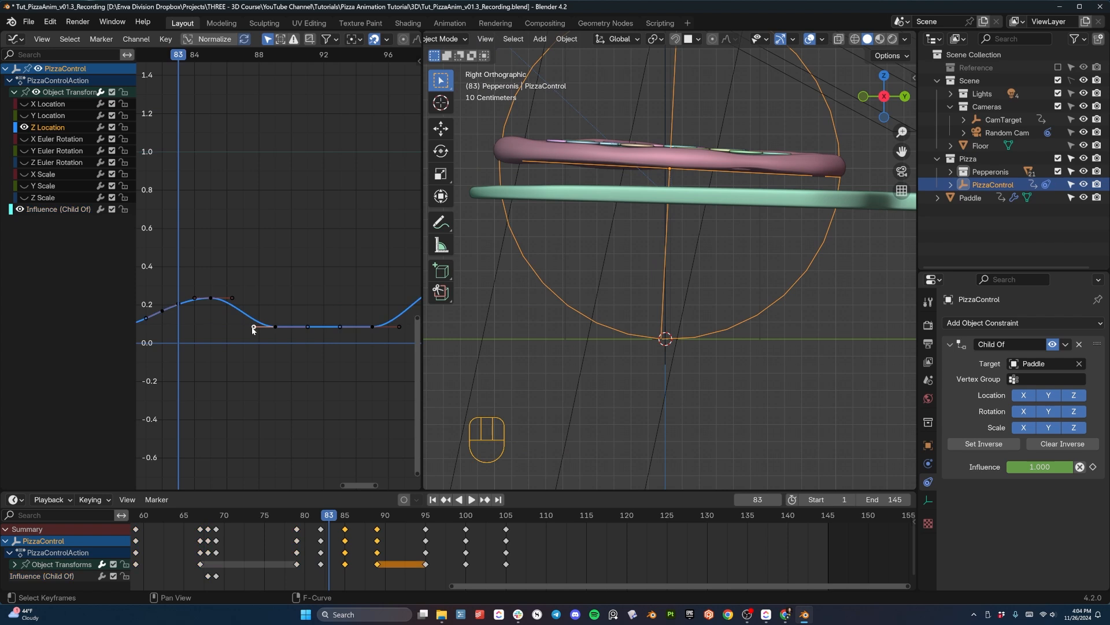
{"action": "key", "text": "g"}
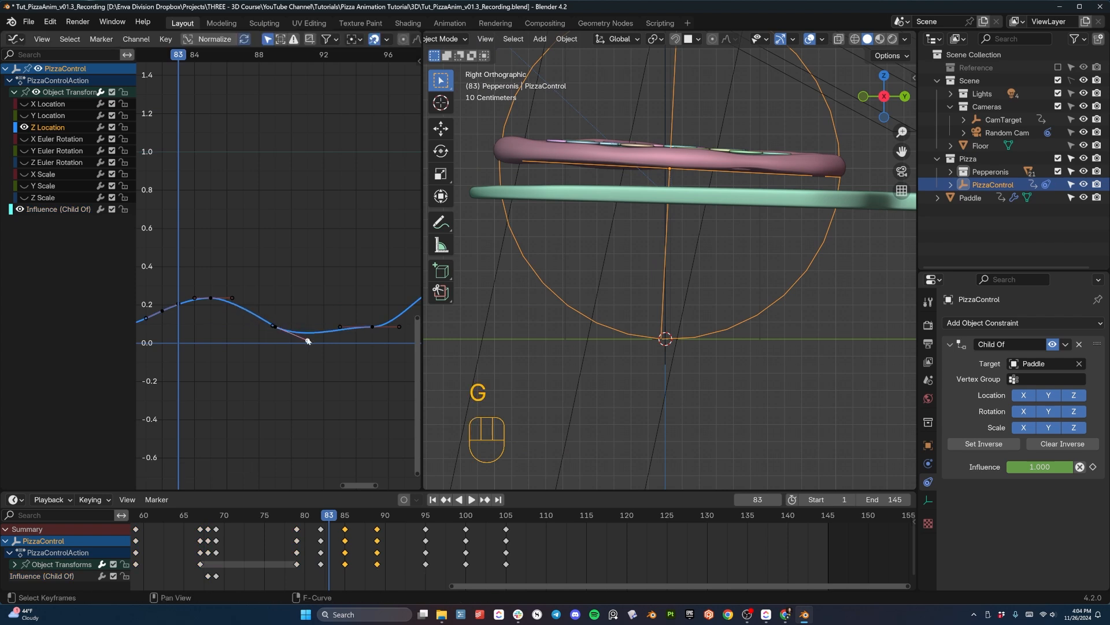
{"action": "key", "text": "g"}
{"action": "key", "text": "g"}
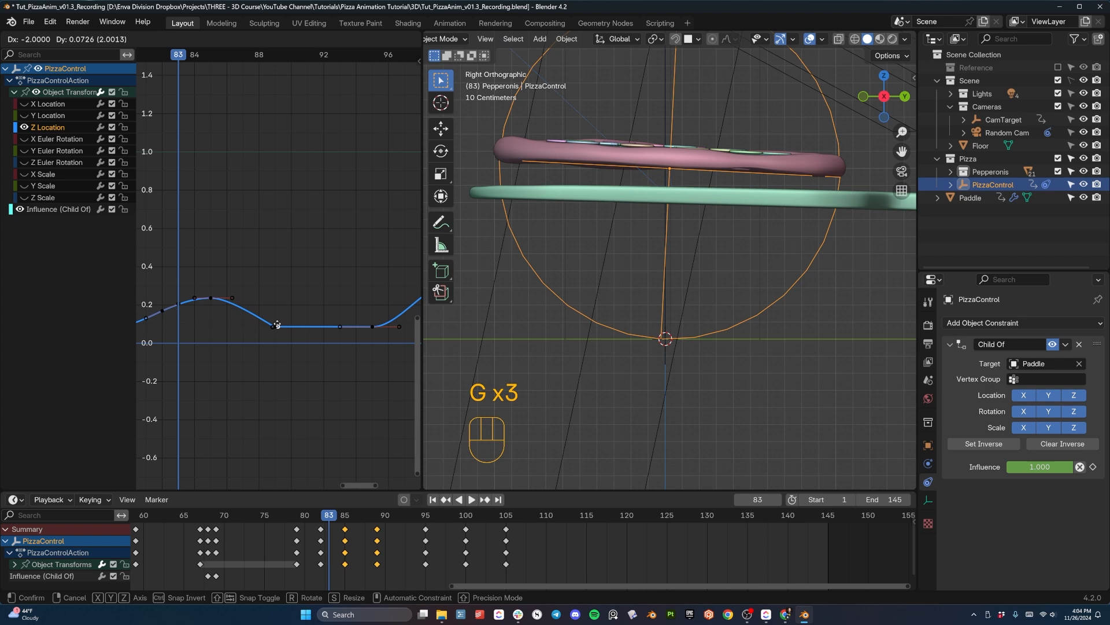
{"action": "left_click", "coordinate": [277, 325]}
- Change the frame 89 Z Location key's interpolation mode and raise its incoming handle about 0.026 for an abrupt landing
{"action": "scroll", "coordinate": [277, 325], "scroll_direction": "up", "scroll_amount": 3}
{"action": "middle_click_drag", "start_coordinate": [272, 355], "coordinate": [369, 181], "text": "shift"}
{"action": "scroll", "coordinate": [356, 253], "scroll_direction": "up", "scroll_amount": 5}
{"action": "middle_click_drag", "start_coordinate": [357, 253], "coordinate": [278, 353], "text": "shift"}
{"action": "left_click_drag", "start_coordinate": [268, 293], "coordinate": [318, 342]}
{"action": "right_click", "coordinate": [317, 340]}
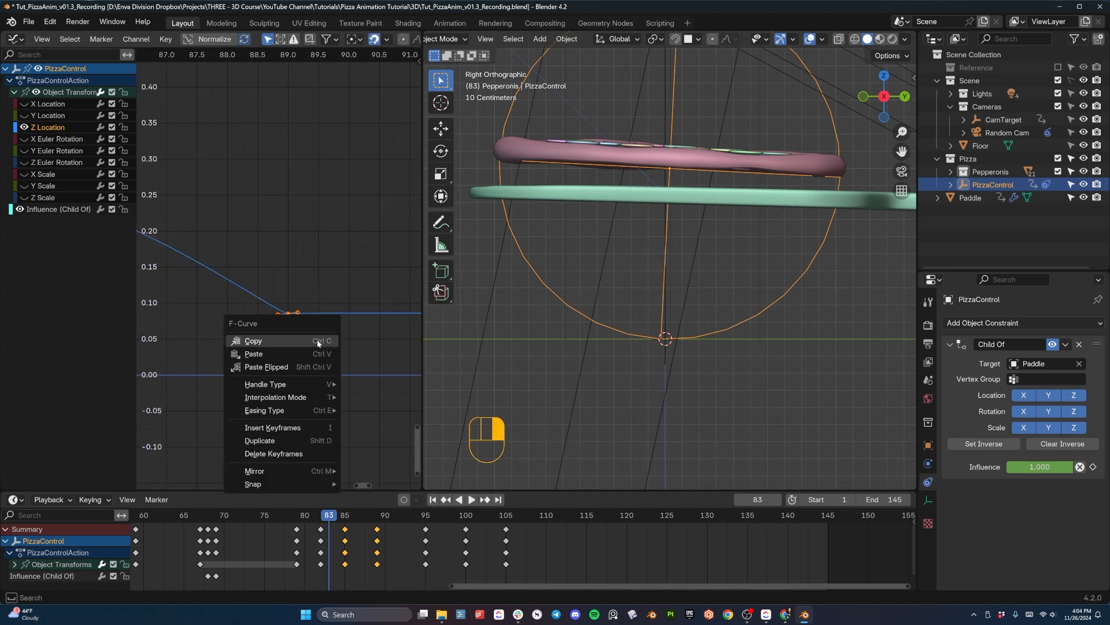
{"action": "mouse_move", "coordinate": [277, 398]}
{"action": "left_click", "coordinate": [371, 432]}
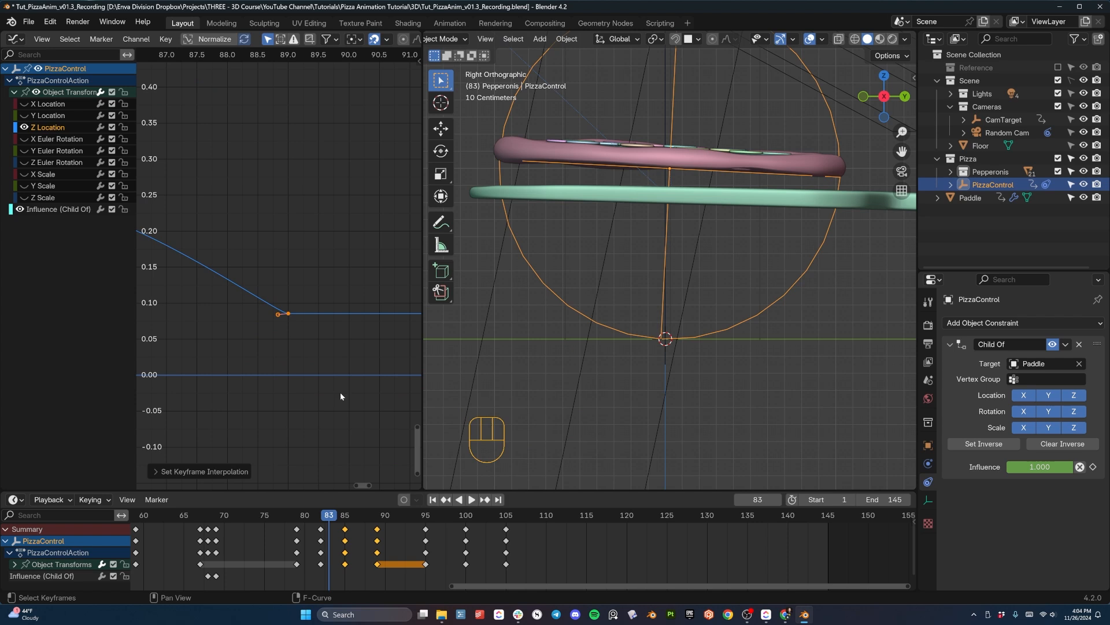
{"action": "key", "text": "g"}
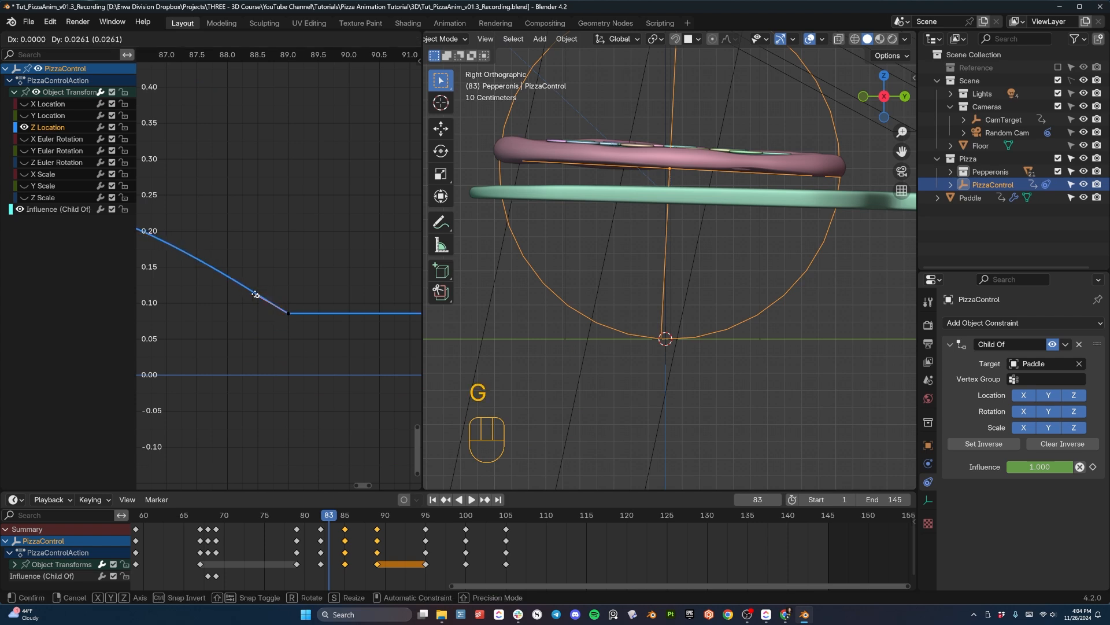
{"action": "left_click", "coordinate": [257, 295]}
- Replay the animation from around frame 76 to check the sharpened landing of the first bounce
{"action": "key", "text": "space"}
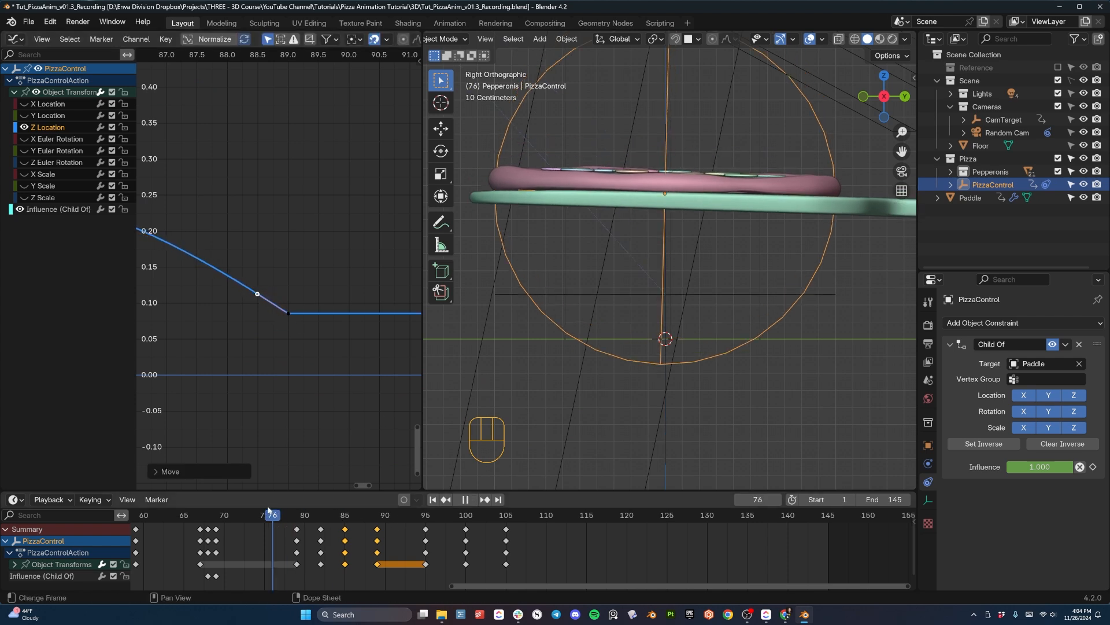
{"action": "key", "text": "space"}
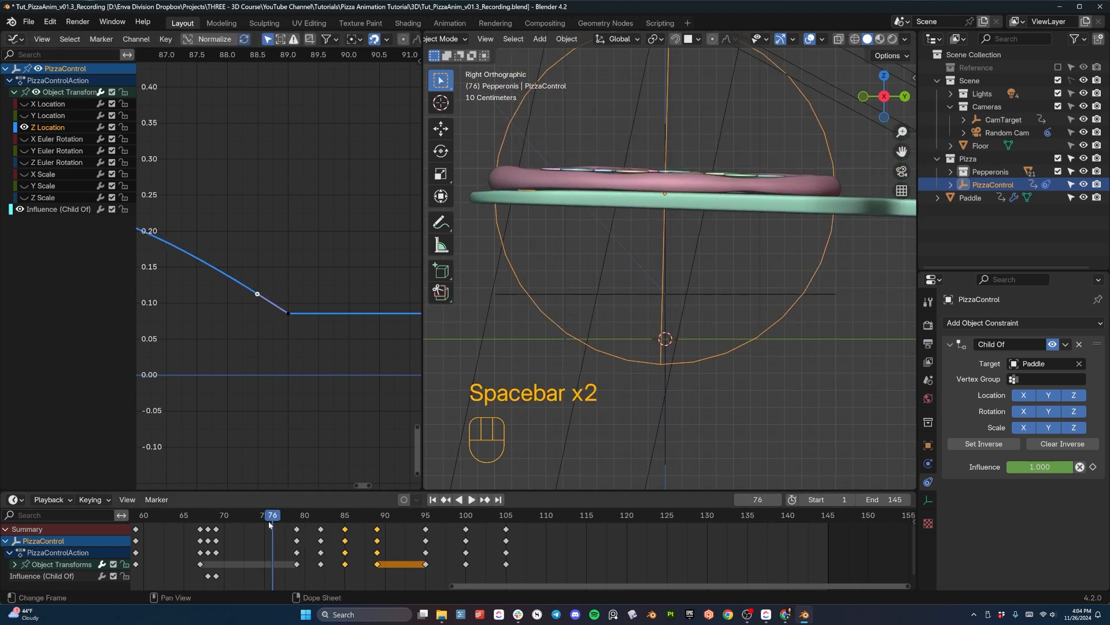
{"action": "key", "text": "space"}
{"action": "key", "text": "space"}
{"action": "key", "text": "space"}
{"action": "key", "text": "space"}
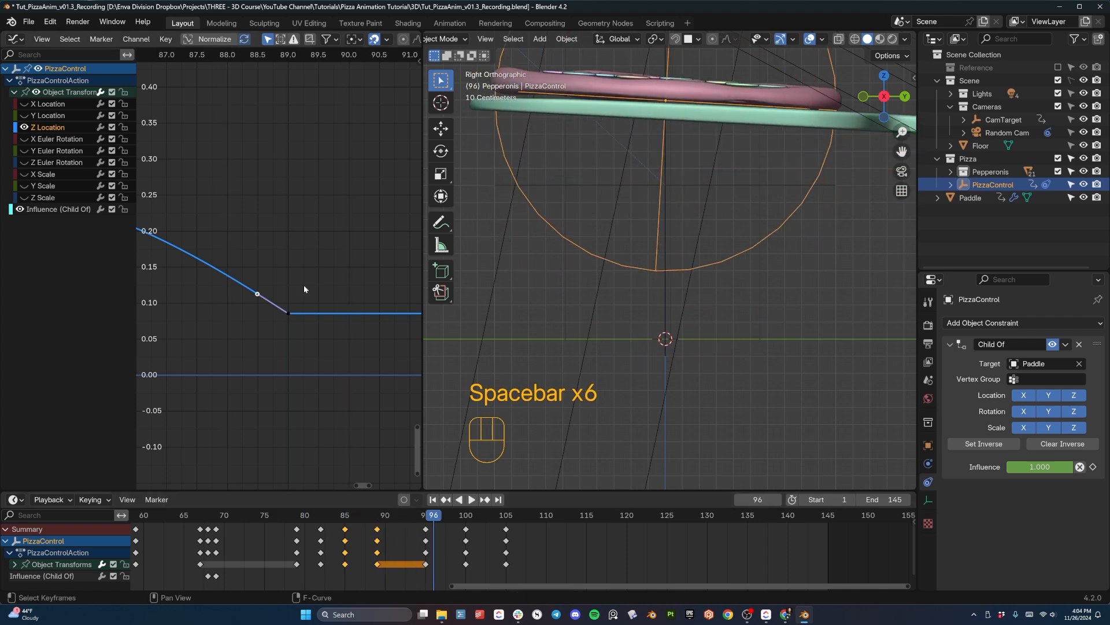
- Shorten the outgoing handle of the frame 95 Z Location key by about one frame and raise it about 0.03
{"action": "scroll", "coordinate": [312, 315], "scroll_direction": "down", "scroll_amount": 9}
{"action": "middle_click_drag", "start_coordinate": [351, 308], "coordinate": [243, 349], "text": "shift"}
{"action": "scroll", "coordinate": [320, 343], "scroll_direction": "down", "scroll_amount": 4}
{"action": "middle_click_drag", "start_coordinate": [321, 342], "coordinate": [266, 339]}
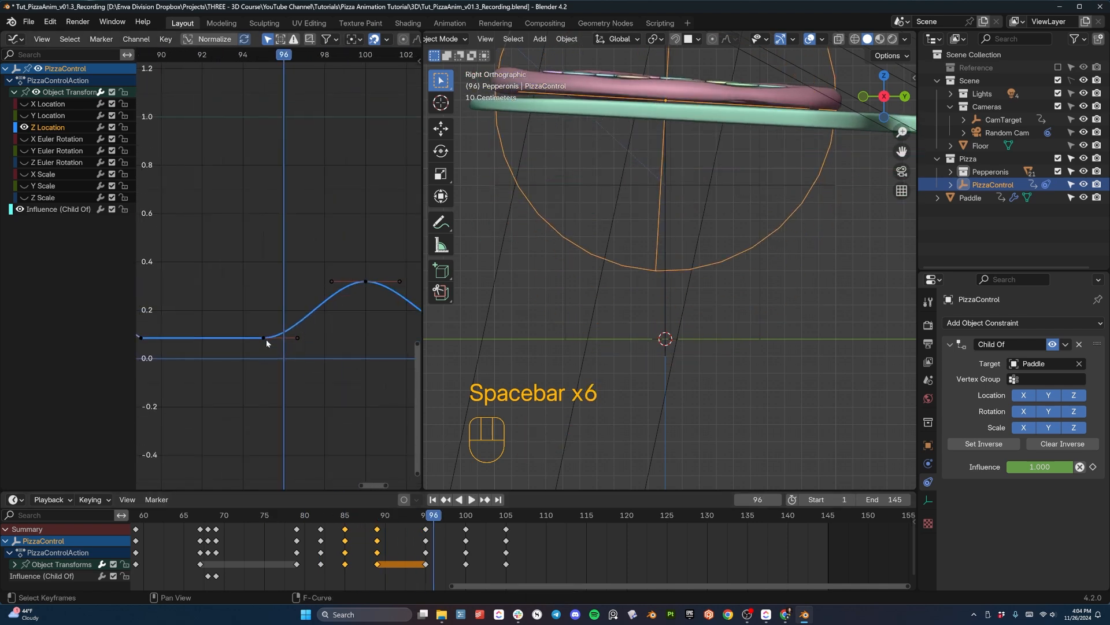
{"action": "key", "text": "space"}
{"action": "key", "text": "space"}
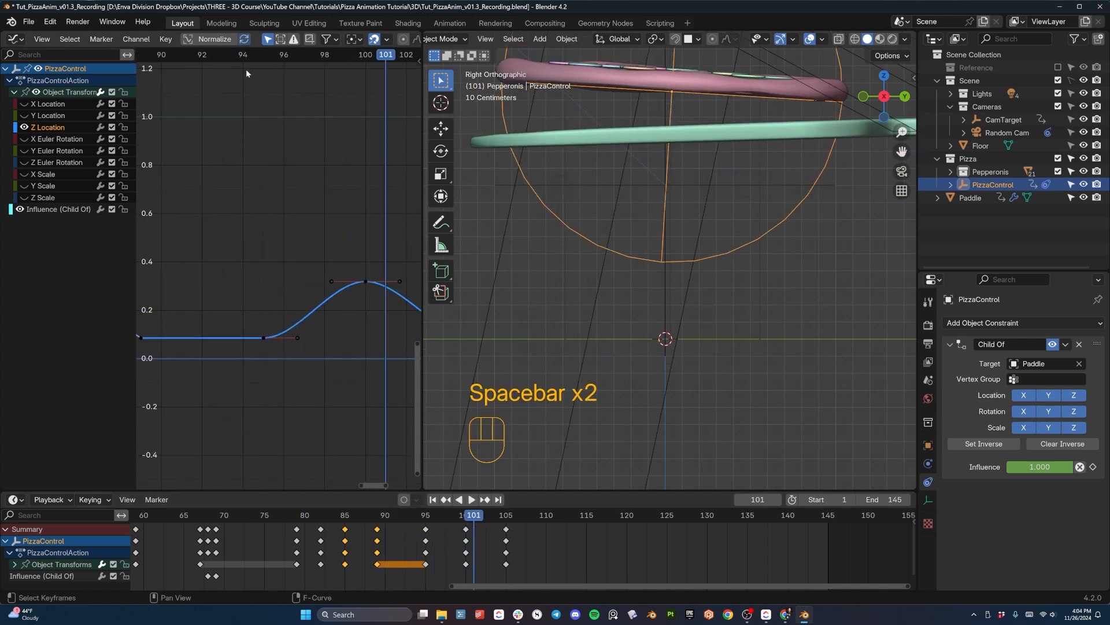
{"action": "key", "text": "g"}
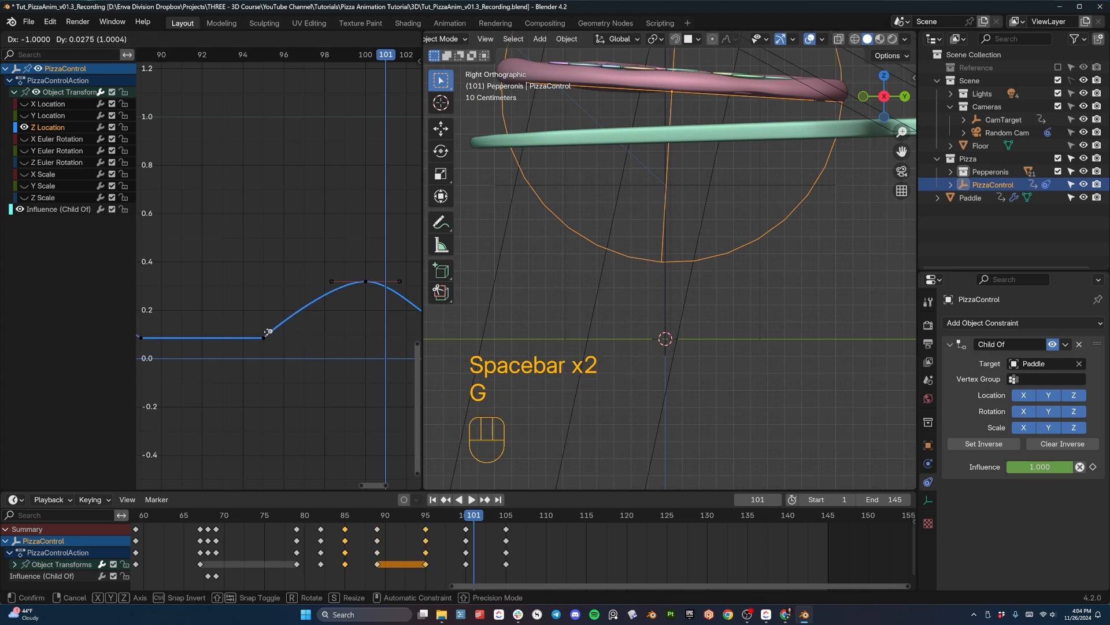
{"action": "left_click", "coordinate": [272, 334]}
{"action": "left_click", "coordinate": [262, 116]}
- Replay the second bounce and inspect how the pizza sits on the paddle at frame 105
{"action": "left_click", "coordinate": [238, 56]}
{"action": "key", "text": "space"}
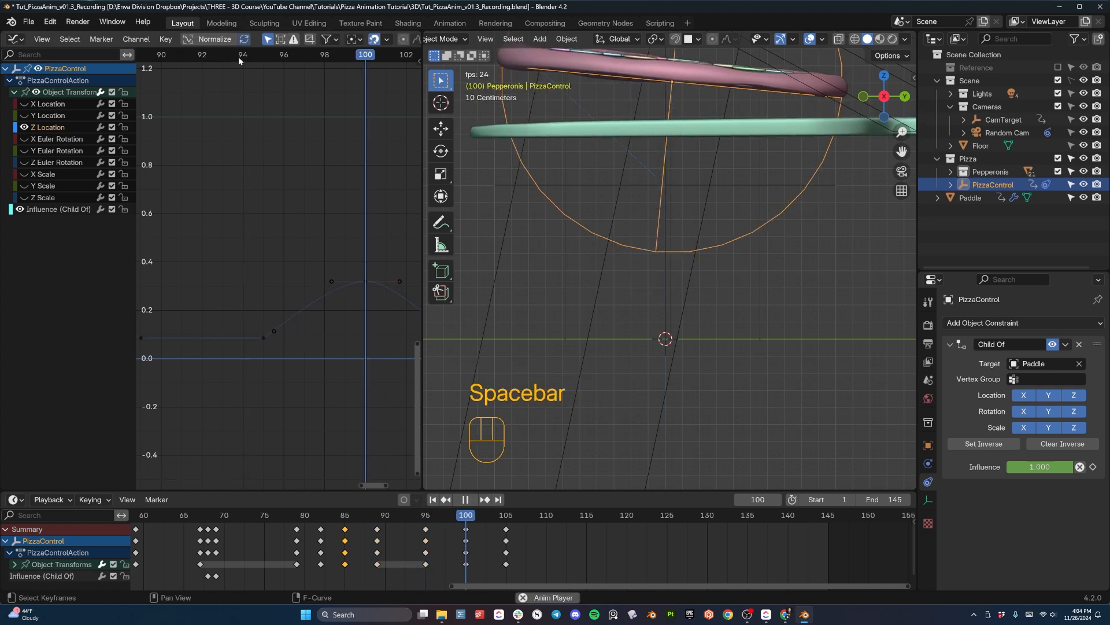
{"action": "key", "text": "space"}
{"action": "middle_click_drag", "start_coordinate": [338, 146], "coordinate": [299, 172]}
{"action": "key", "text": "space"}
{"action": "key", "text": "space"}
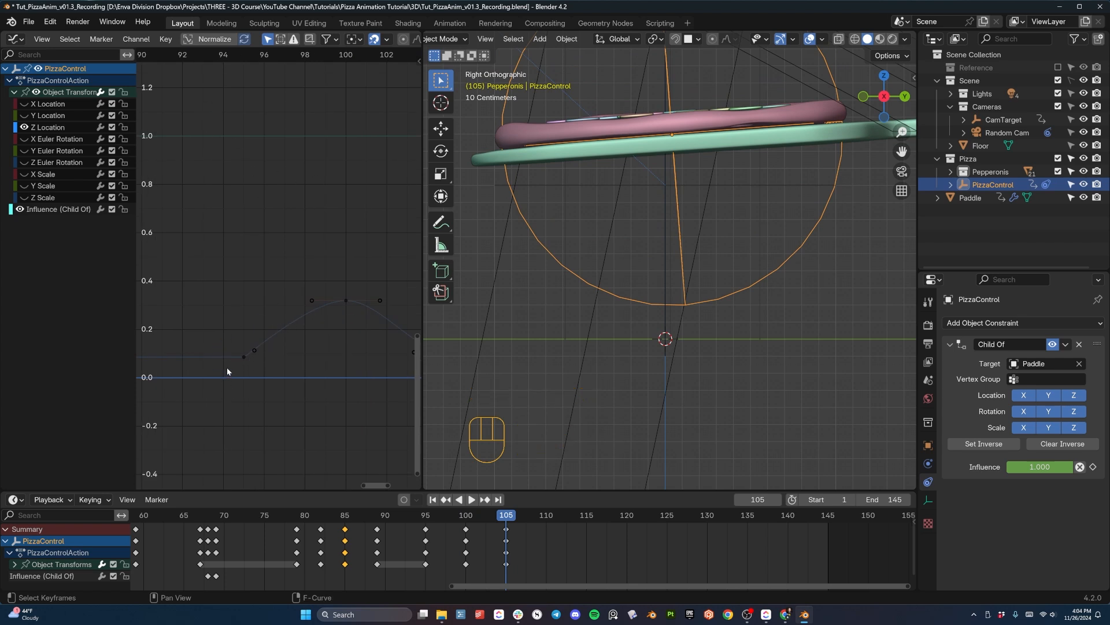
{"action": "scroll", "coordinate": [226, 371], "scroll_direction": "up", "scroll_amount": 2}
{"action": "middle_click_drag", "start_coordinate": [661, 150], "coordinate": [661, 233], "text": "shift"}
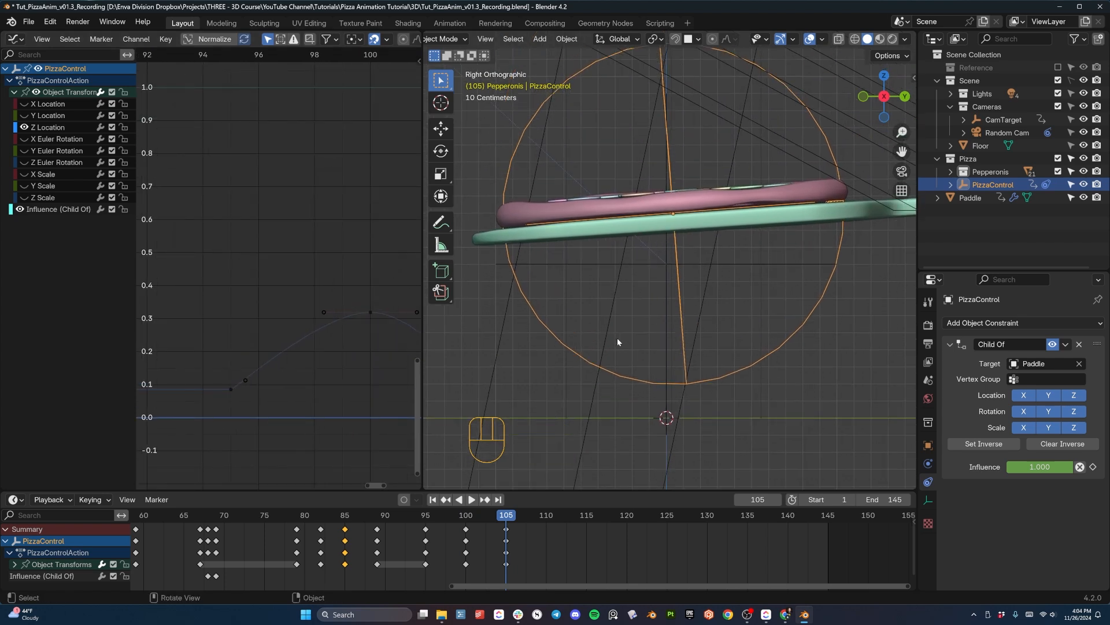
{"action": "mouse_move", "coordinate": [592, 258]}
{"action": "middle_mouse_down", "text": "shift"}
{"action": "mouse_move", "coordinate": [613, 296]}
{"action": "mouse_move", "coordinate": [587, 269]}
{"action": "middle_mouse_up", "text": "shift"}
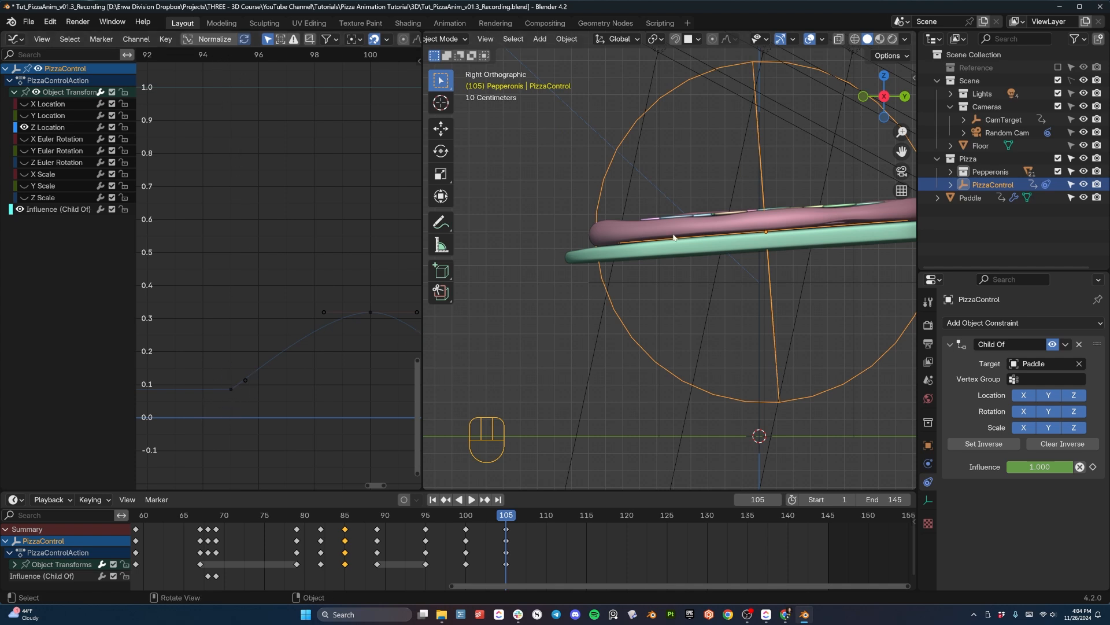
- Make the frame 105 Z Location key's interpolation linear and move its incoming handle in by one frame and up about 0.064
{"action": "left_click_drag", "start_coordinate": [341, 63], "coordinate": [182, 55]}
{"action": "key", "text": "space"}
{"action": "key", "text": "space"}
{"action": "left_click", "coordinate": [164, 55]}
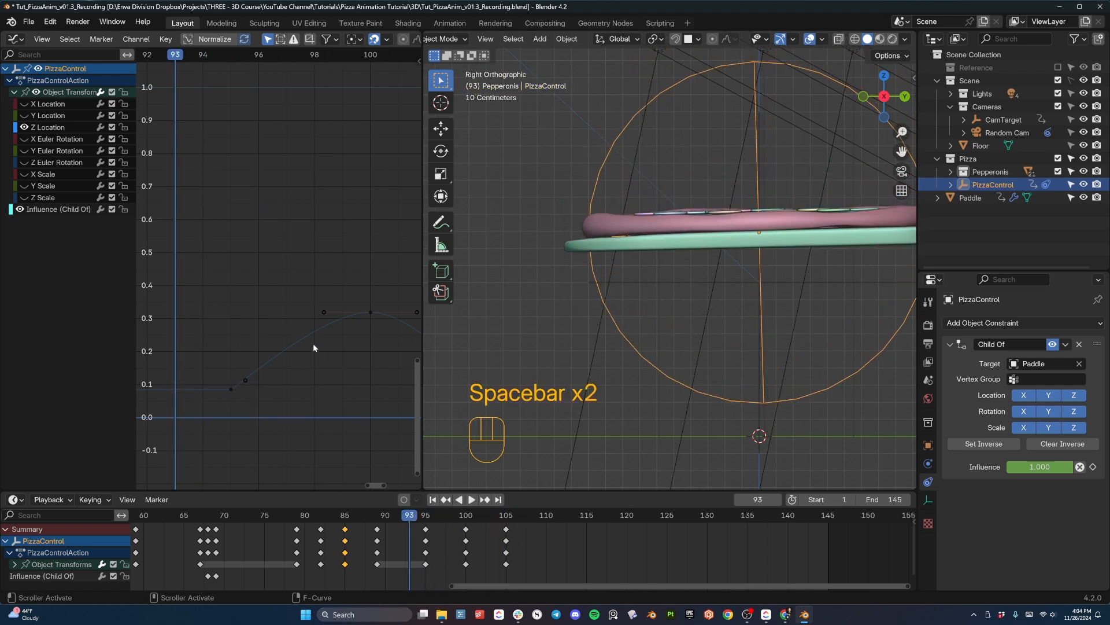
{"action": "middle_click_drag", "start_coordinate": [360, 301], "coordinate": [300, 299], "text": "shift"}
{"action": "middle_click_drag", "start_coordinate": [361, 328], "coordinate": [292, 316], "text": "shift"}
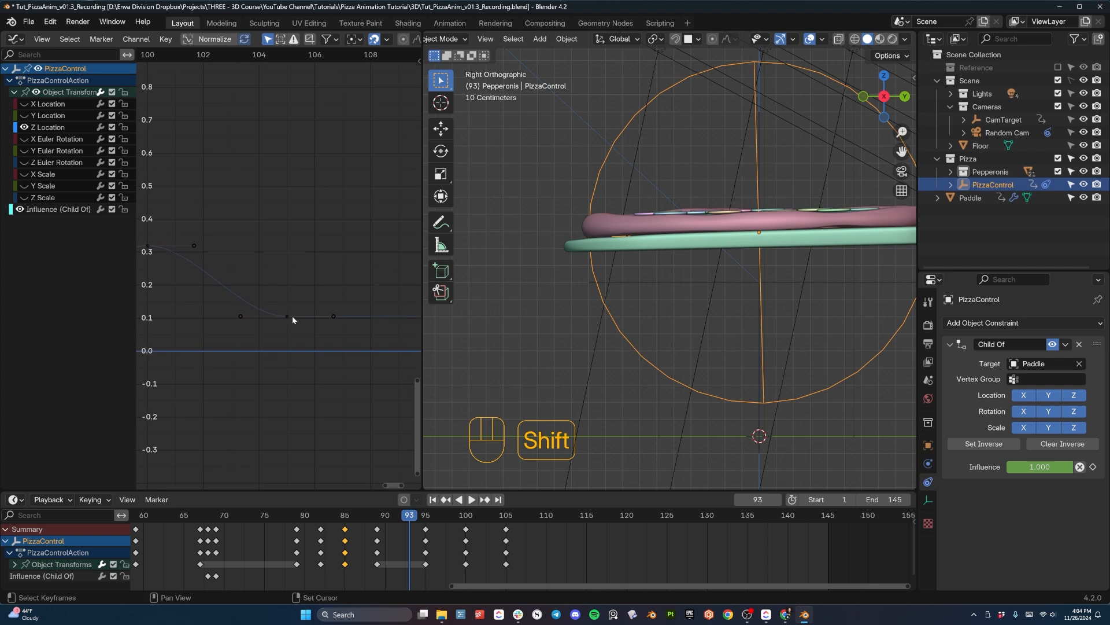
{"action": "left_click", "coordinate": [287, 316]}
{"action": "right_click", "coordinate": [290, 317]}
{"action": "mouse_move", "coordinate": [290, 317]}
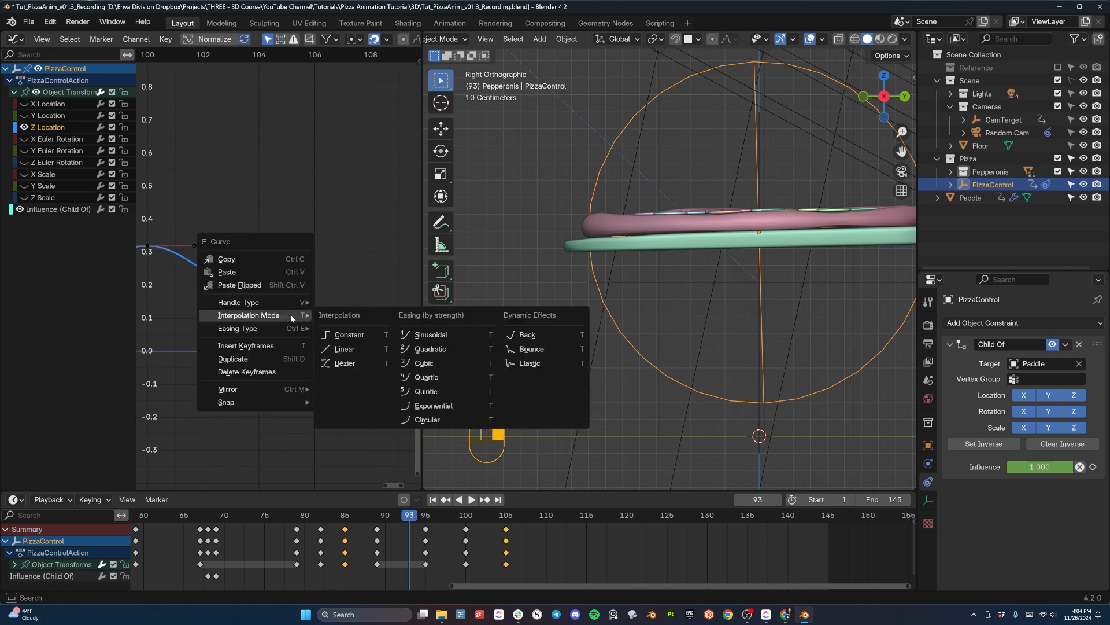
{"action": "left_click", "coordinate": [342, 349]}
{"action": "left_click", "coordinate": [241, 316]}
{"action": "key", "text": "g"}
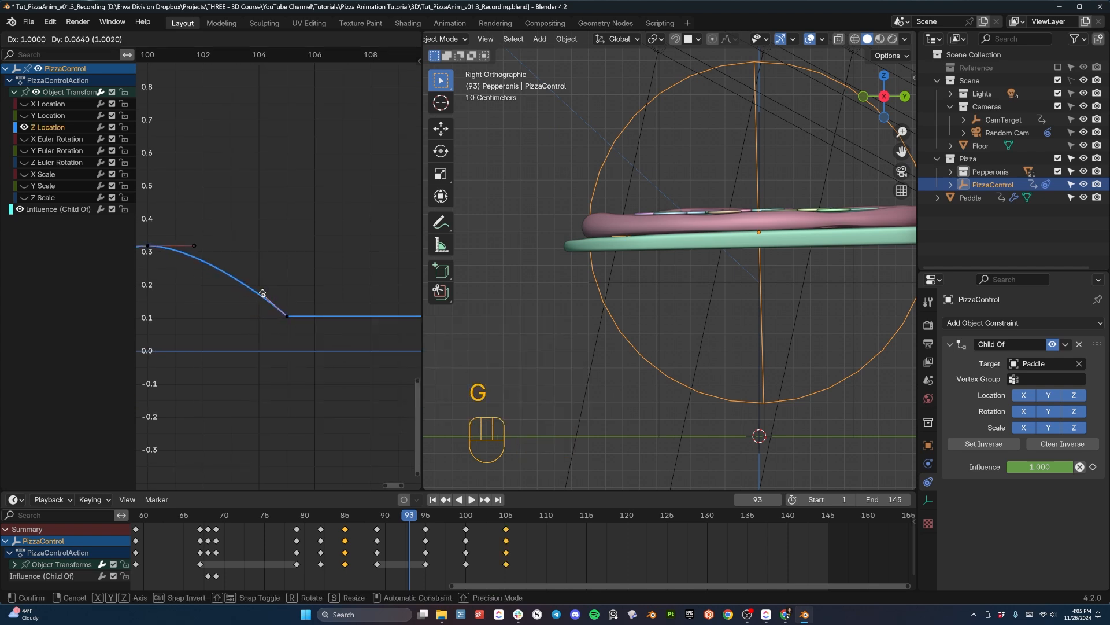
{"action": "left_click", "coordinate": [262, 293]}
- Replay the second bounce in the side view and inspect the landed pizza on the paddle from an angle
{"action": "key", "text": "Home"}
{"action": "key", "text": "space"}
{"action": "key", "text": "space"}
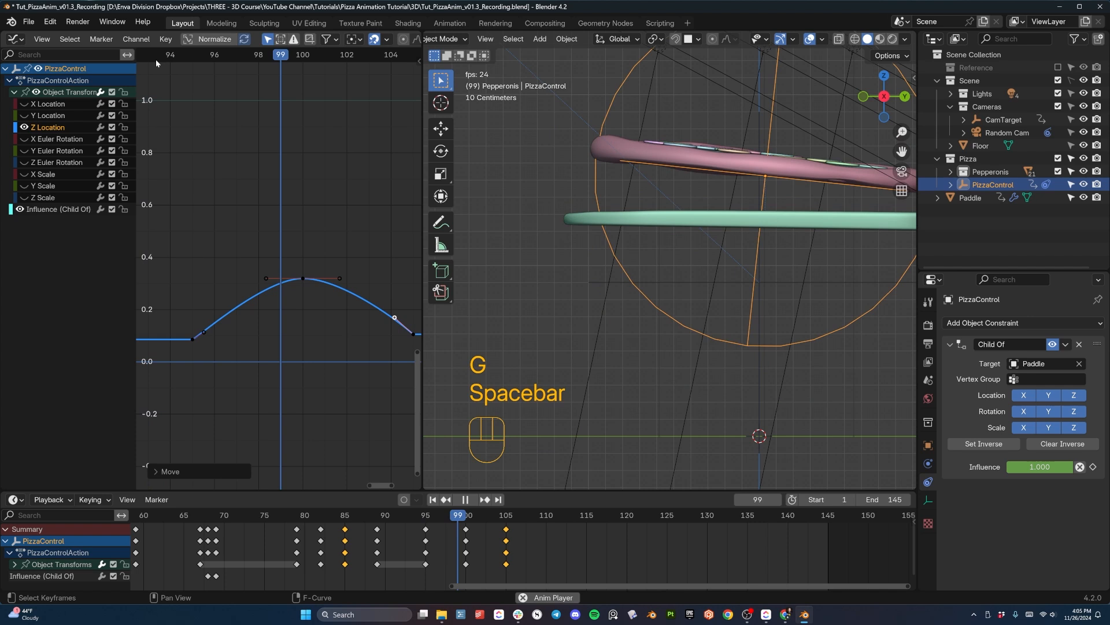
{"action": "key", "text": "space"}
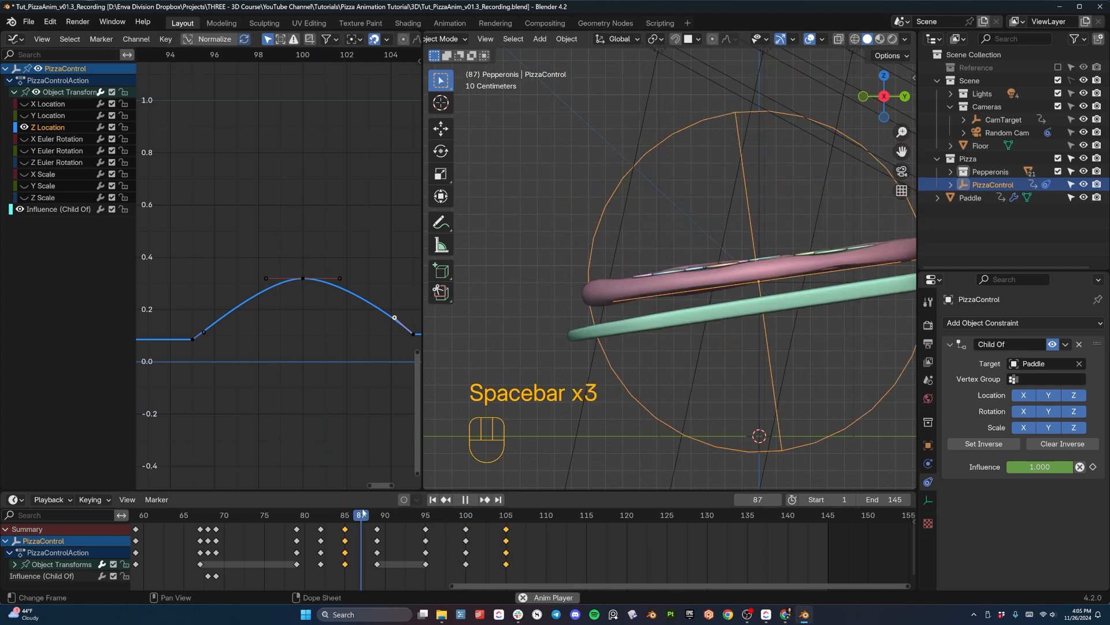
{"action": "key", "text": "space"}
{"action": "middle_click_drag", "start_coordinate": [613, 347], "coordinate": [778, 230]}
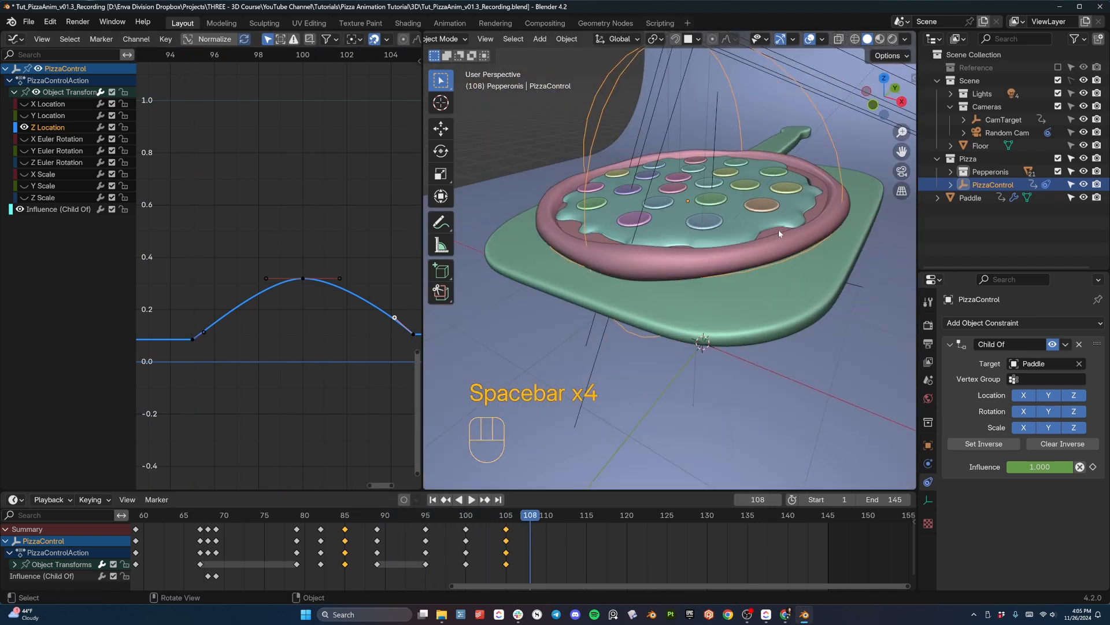
- Replay the bounces through the camera view to judge the timing and height of the second bounce
{"action": "key", "text": "KP_0"}
{"action": "key", "text": "space"}
{"action": "key", "text": "space"}
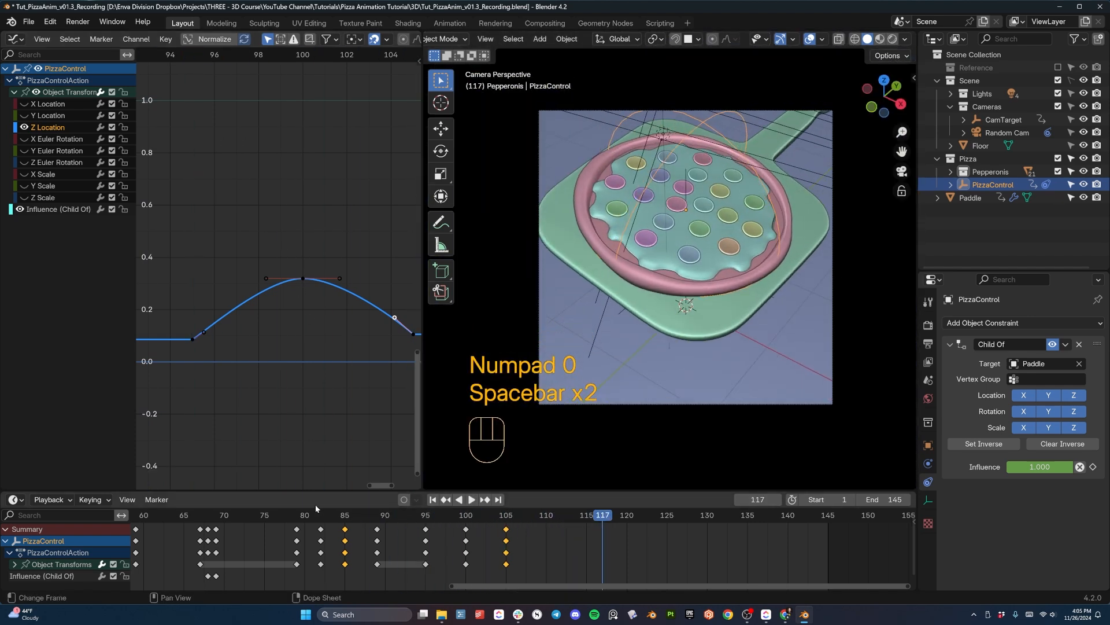
{"action": "key", "text": "space"}
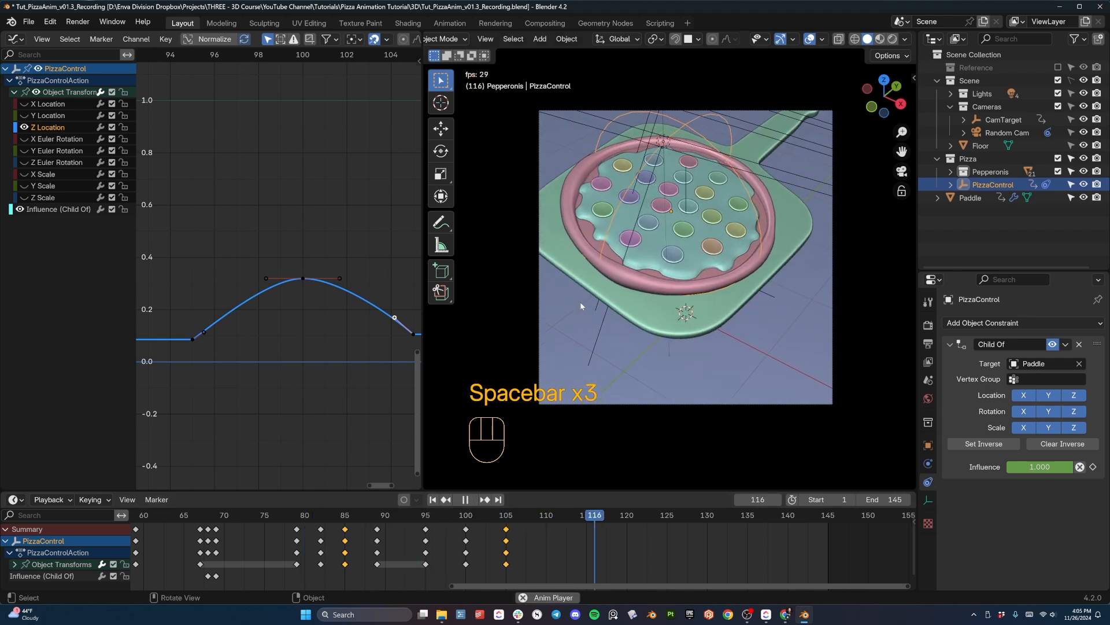
{"action": "key", "text": "space"}
{"action": "key", "text": "space"}
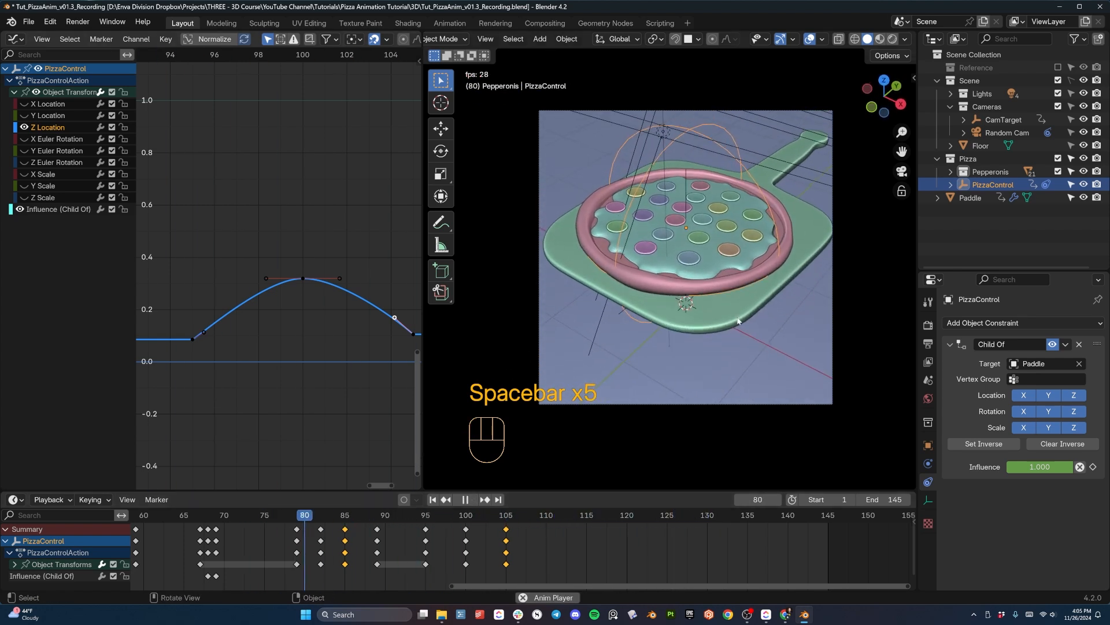
{"action": "key", "text": "space"}
{"action": "key", "text": "space"}
{"action": "key", "text": "space"}
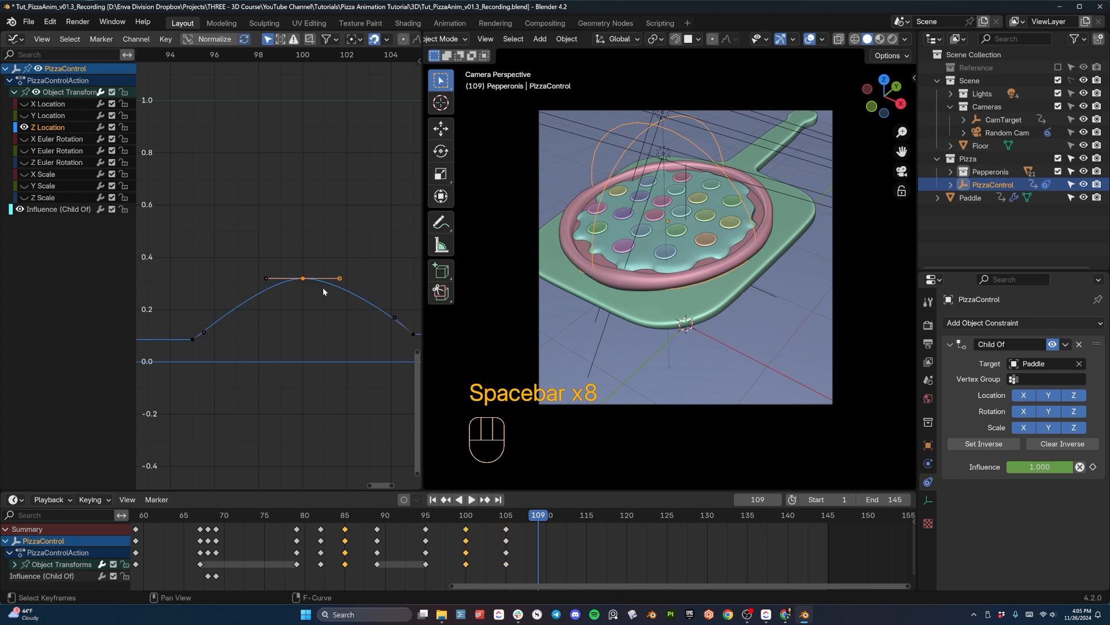
- Lengthen both handles of the frame 100 Z Location key to about 2.7 frames per side and replay the bounce
{"action": "key", "text": "s"}
{"action": "left_click", "coordinate": [352, 400]}
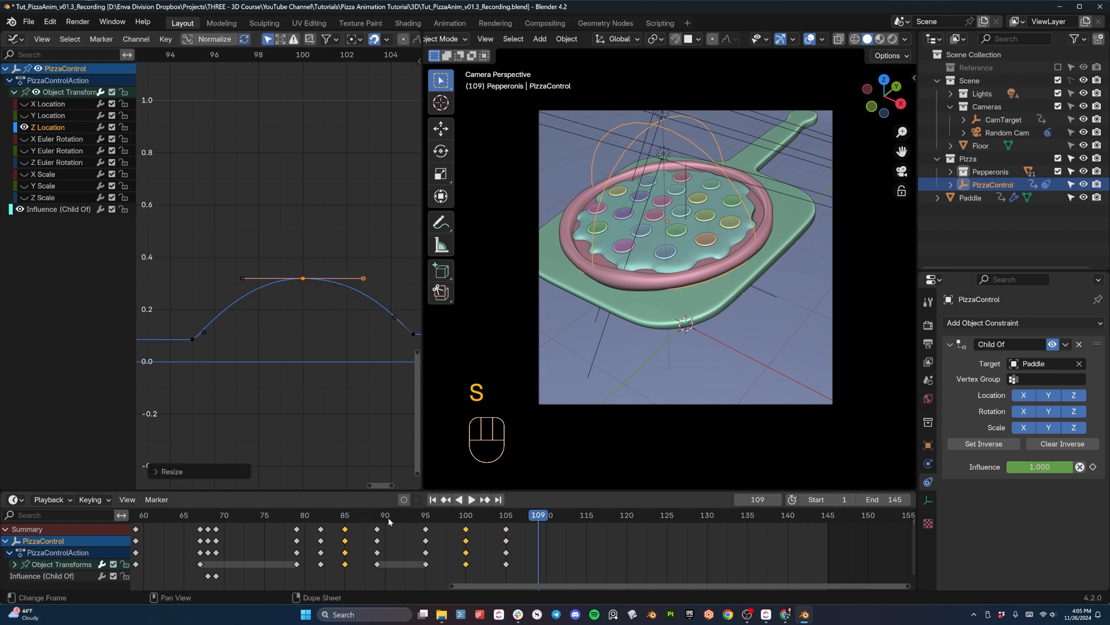
{"action": "left_click", "coordinate": [307, 524]}
{"action": "key", "text": "space"}
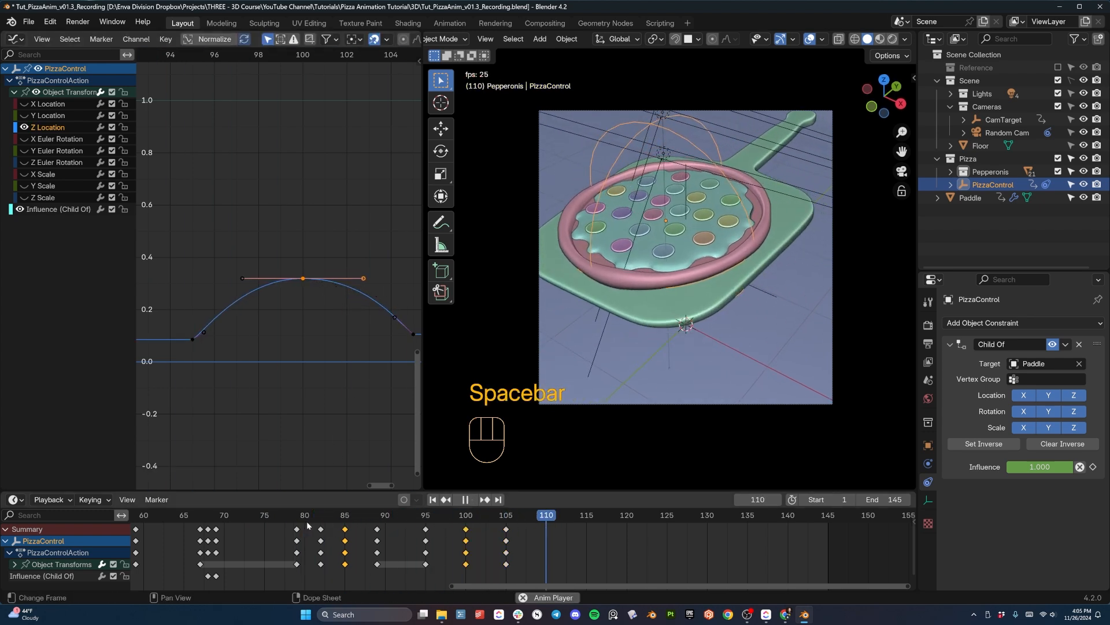
{"action": "key", "text": "space"}
- Raise the frame 100 Z Location key to about 0.57 and replay the second bounce
{"action": "key", "text": "g"}
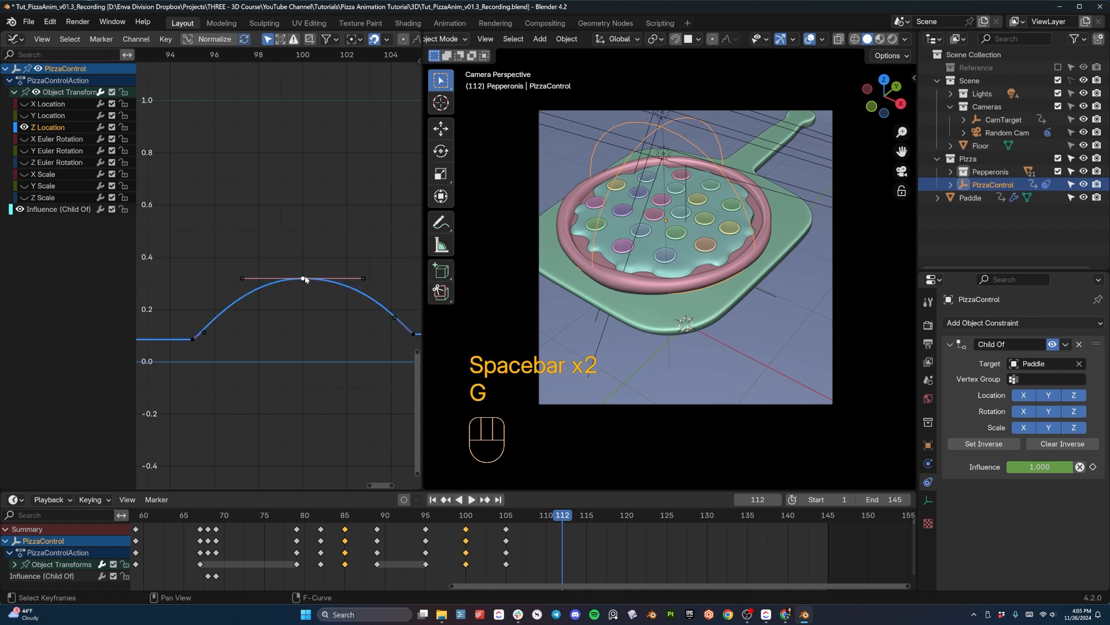
{"action": "key", "text": "g"}
{"action": "key", "text": "z"}
{"action": "left_click", "coordinate": [305, 212]}
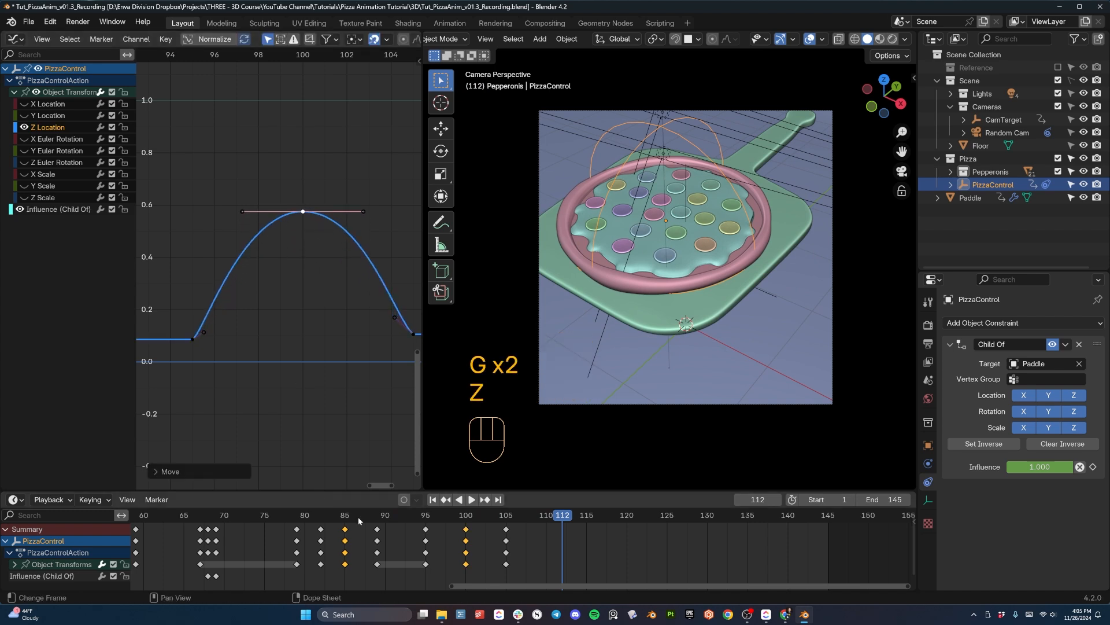
{"action": "key", "text": "space"}
{"action": "key", "text": "space"}
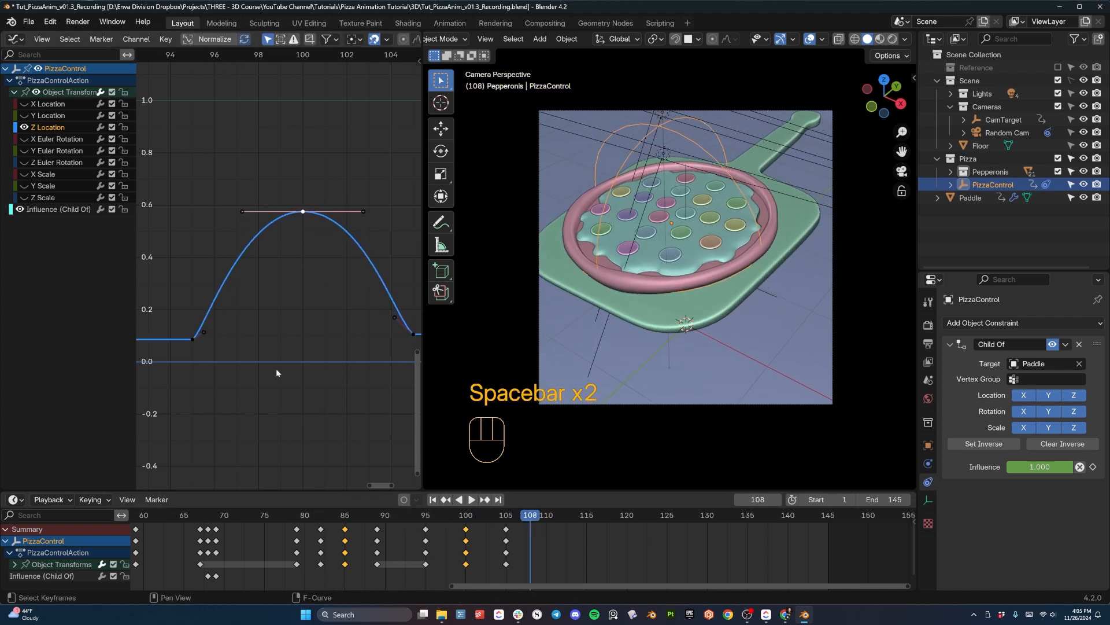
- Lower the frame 100 Z Location key to about 0.41 and replay the second bounce
{"action": "key", "text": "g"}
{"action": "key", "text": "z"}
{"action": "left_click", "coordinate": [290, 273]}
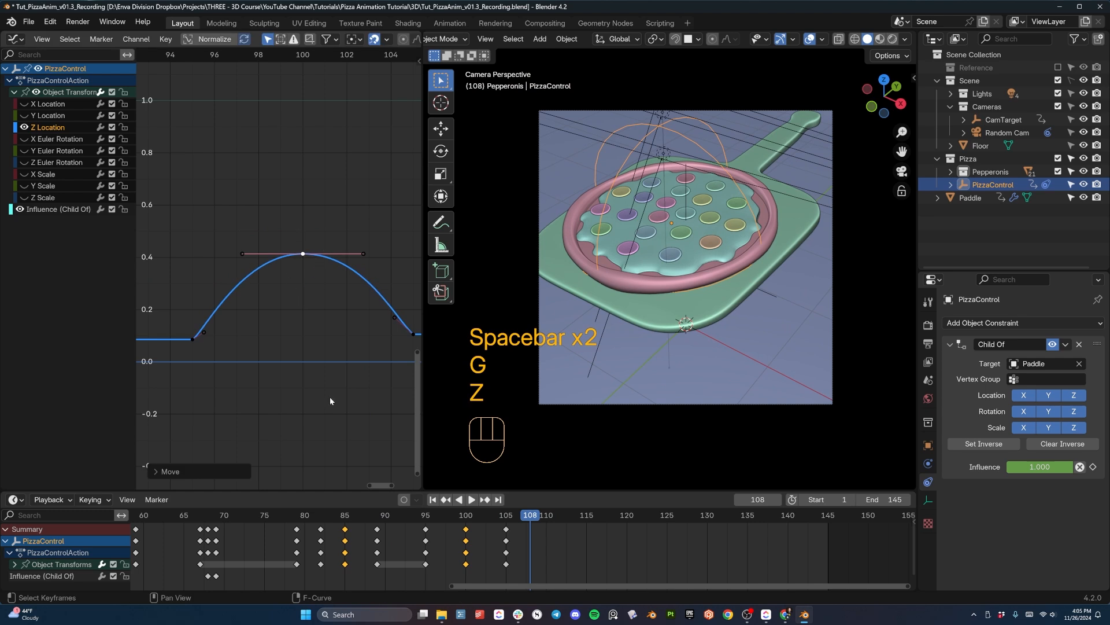
{"action": "key", "text": "space"}
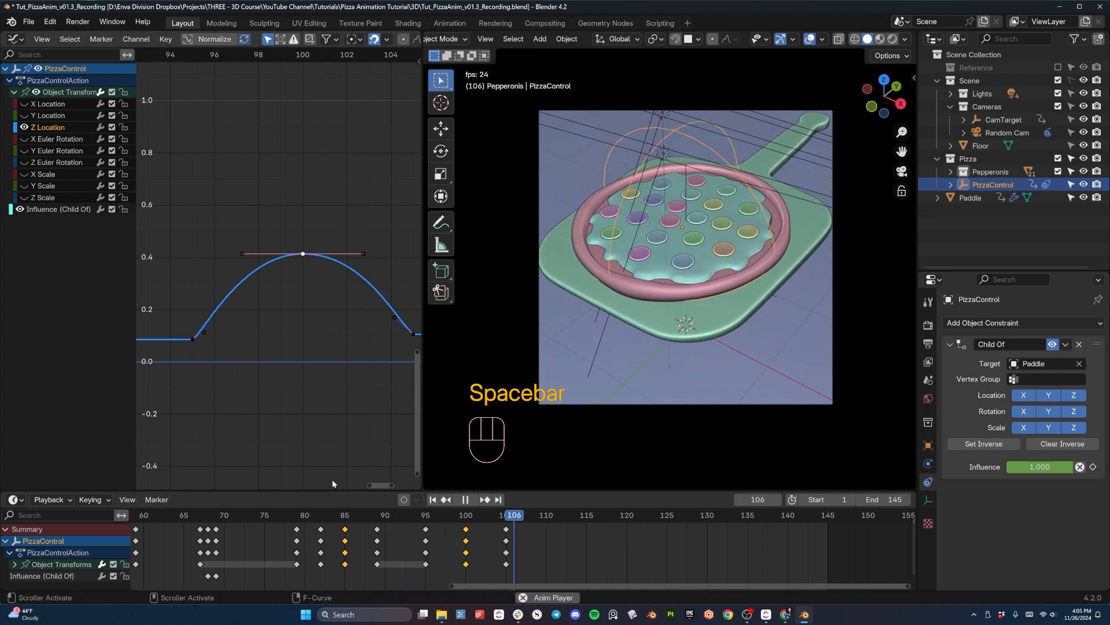
{"action": "key", "text": "space"}
- Replay both bounces repeatedly from around frame 75 in the camera view to evaluate the second bounce's height
{"action": "left_click", "coordinate": [277, 516]}
{"action": "key", "text": "space"}
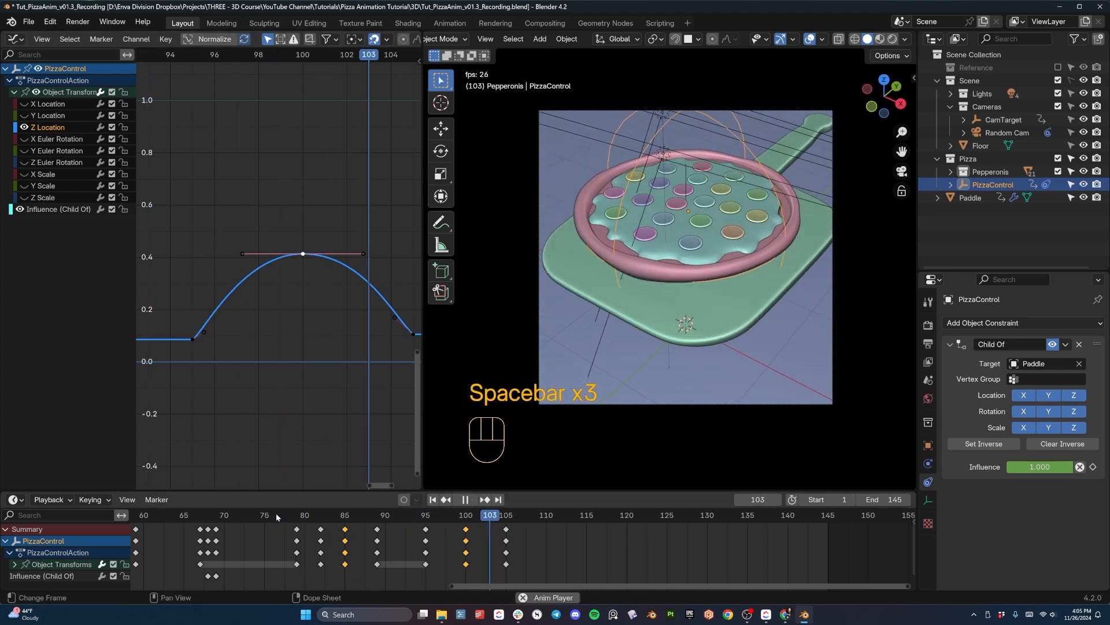
{"action": "key", "text": "space"}
{"action": "left_click", "coordinate": [230, 514]}
{"action": "key", "text": "space"}
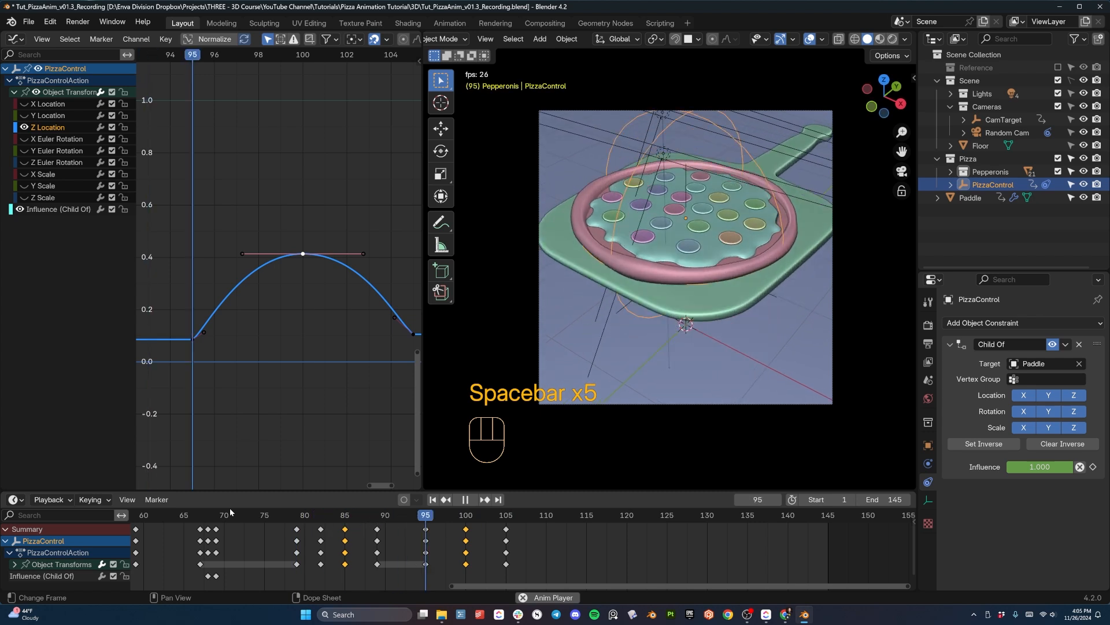
{"action": "key", "text": "space"}
{"action": "left_click_drag", "start_coordinate": [257, 515], "coordinate": [294, 519]}
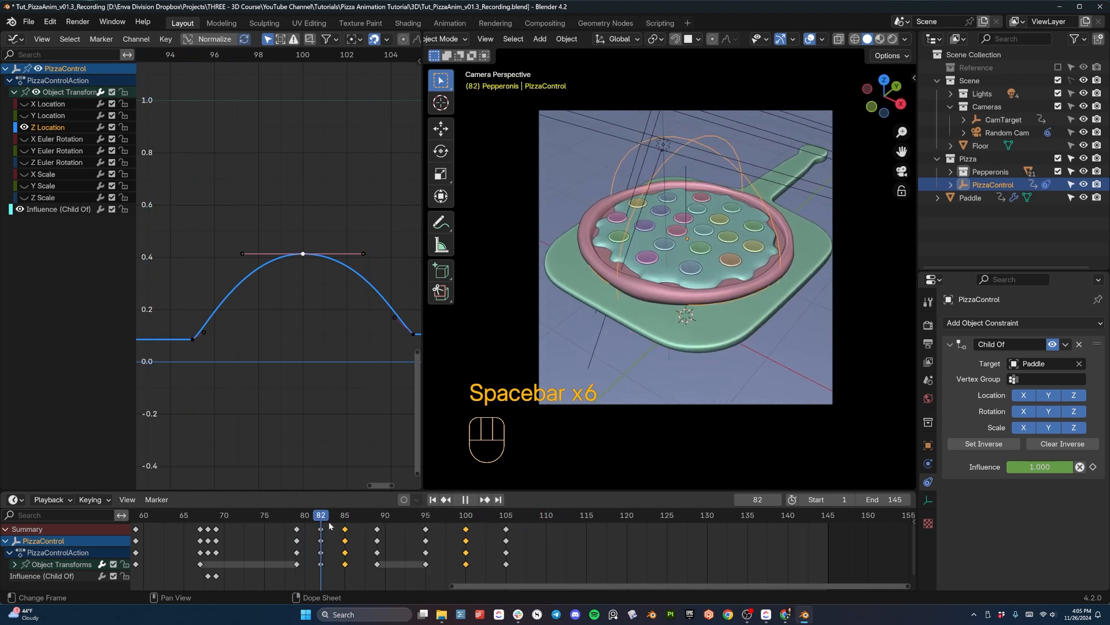
{"action": "left_click", "coordinate": [264, 519]}
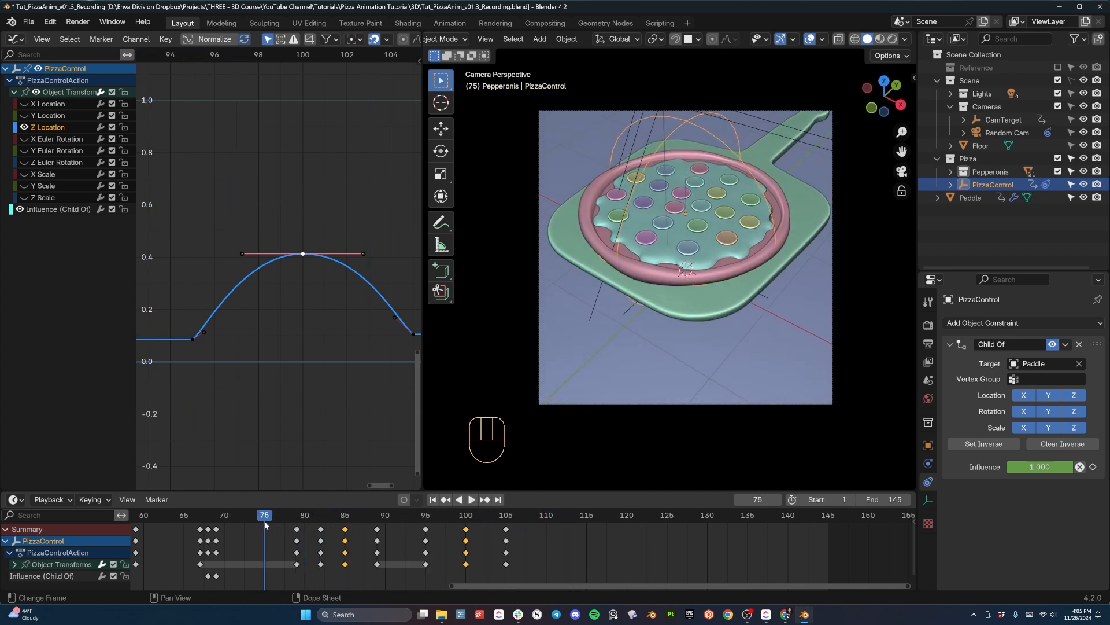
{"action": "key", "text": "space"}
{"action": "key", "text": "space"}
{"action": "left_click", "coordinate": [273, 513]}
{"action": "key", "text": "space"}
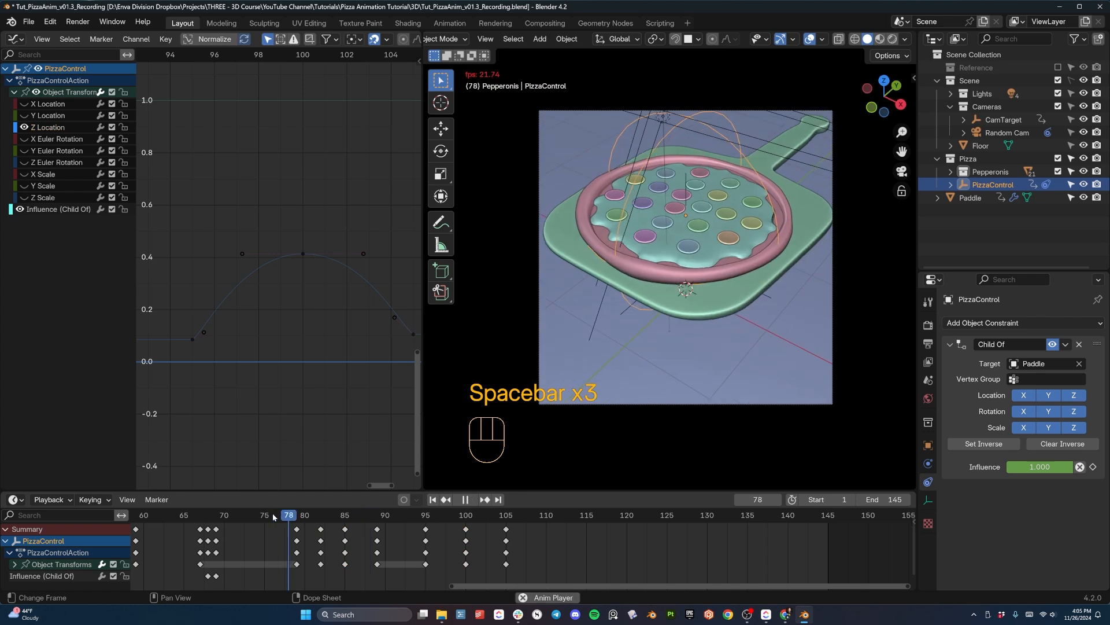
{"action": "key", "text": "space"}
{"action": "left_click", "coordinate": [272, 512]}
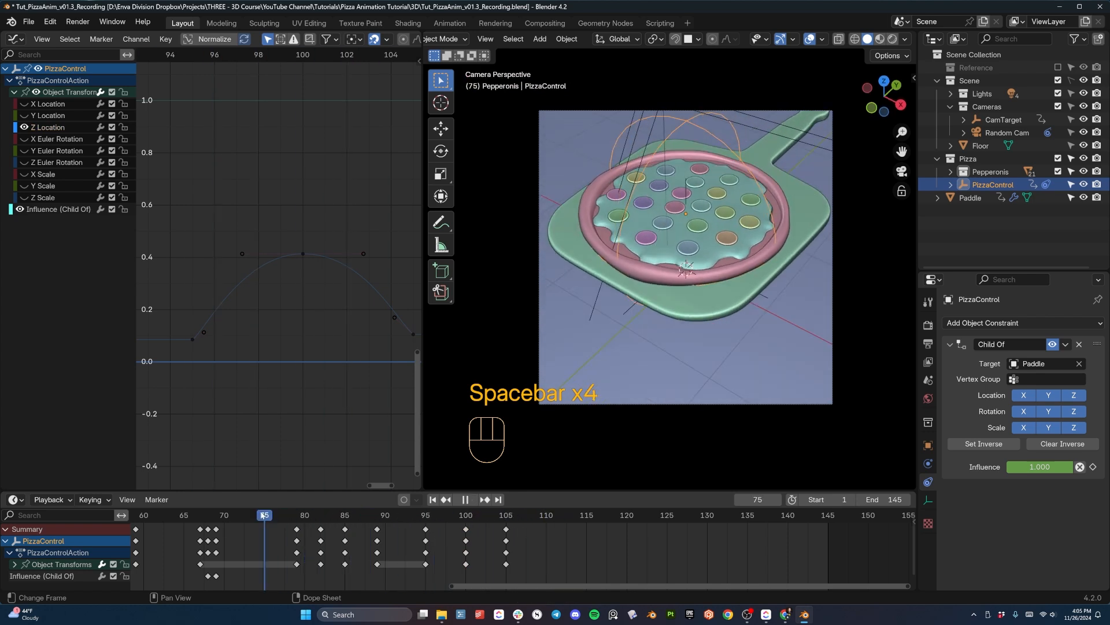
{"action": "key", "text": "space"}
{"action": "key", "text": "space"}
{"action": "key", "text": "space"}
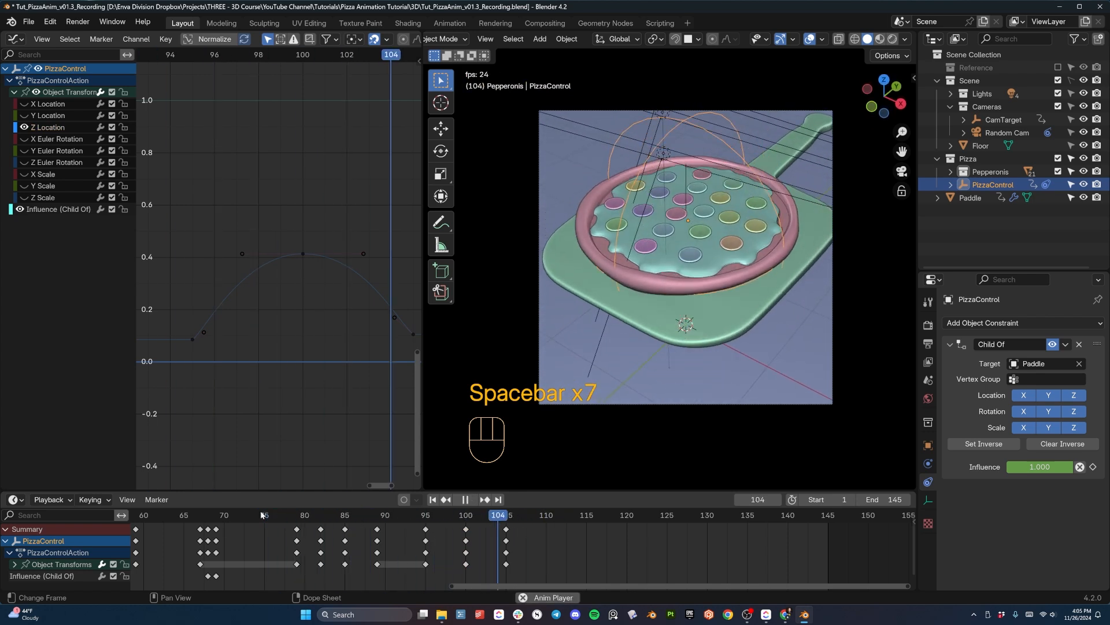
{"action": "key", "text": "space"}
{"action": "left_click", "coordinate": [262, 514]}
{"action": "key", "text": "space"}
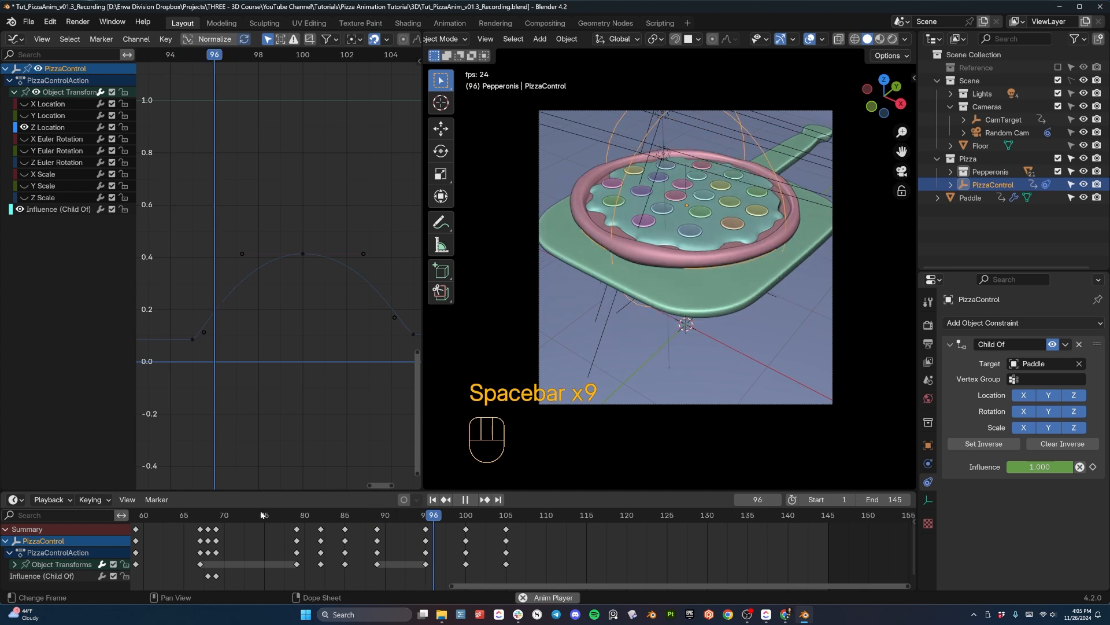
{"action": "key", "text": "space"}
- Lower the frame 100 Z Location key to about 0.22 and replay the animation from around frame 75
{"action": "left_click_drag", "start_coordinate": [280, 228], "coordinate": [317, 258]}
{"action": "key", "text": "g"}
{"action": "key", "text": "z"}
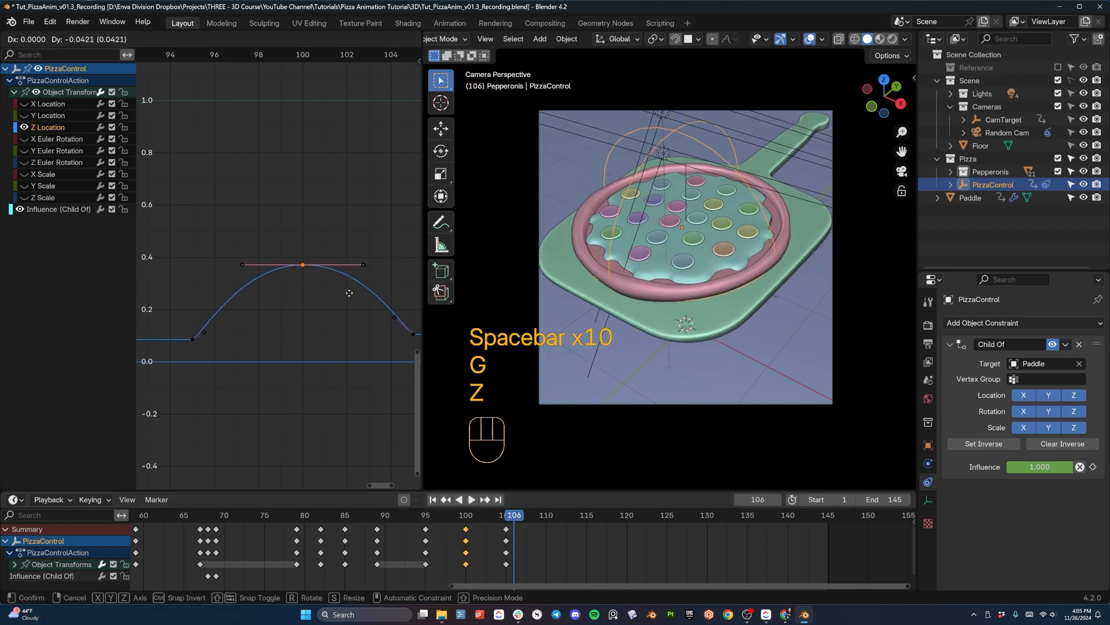
{"action": "left_click", "coordinate": [317, 306]}
{"action": "left_click", "coordinate": [249, 512]}
{"action": "key", "text": "space"}
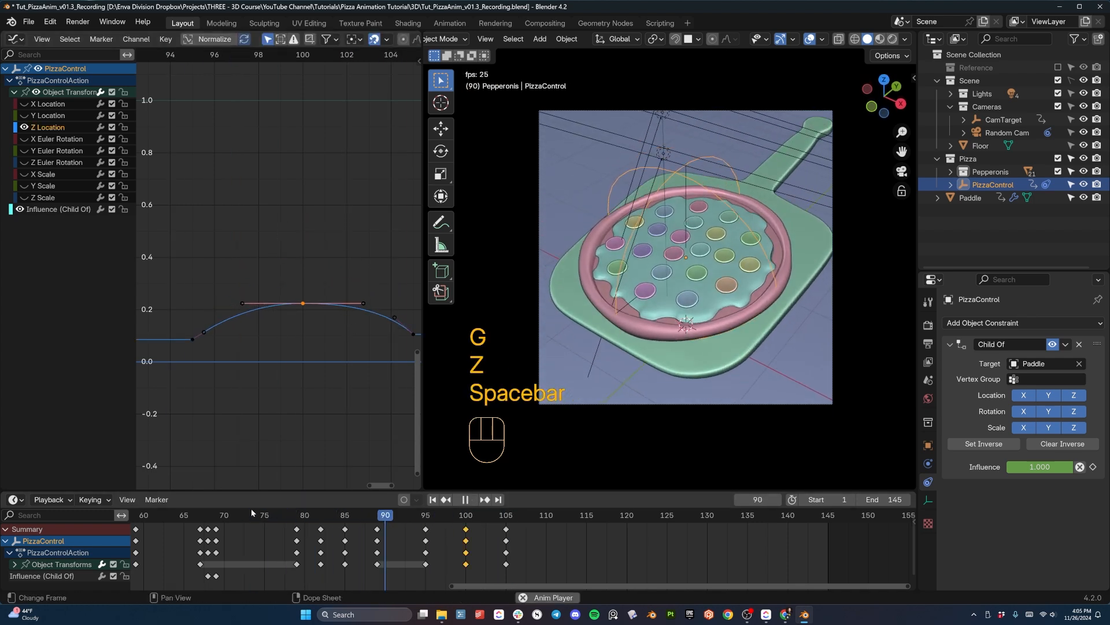
{"action": "key", "text": "space"}
{"action": "left_click", "coordinate": [266, 515]}
{"action": "key", "text": "space"}
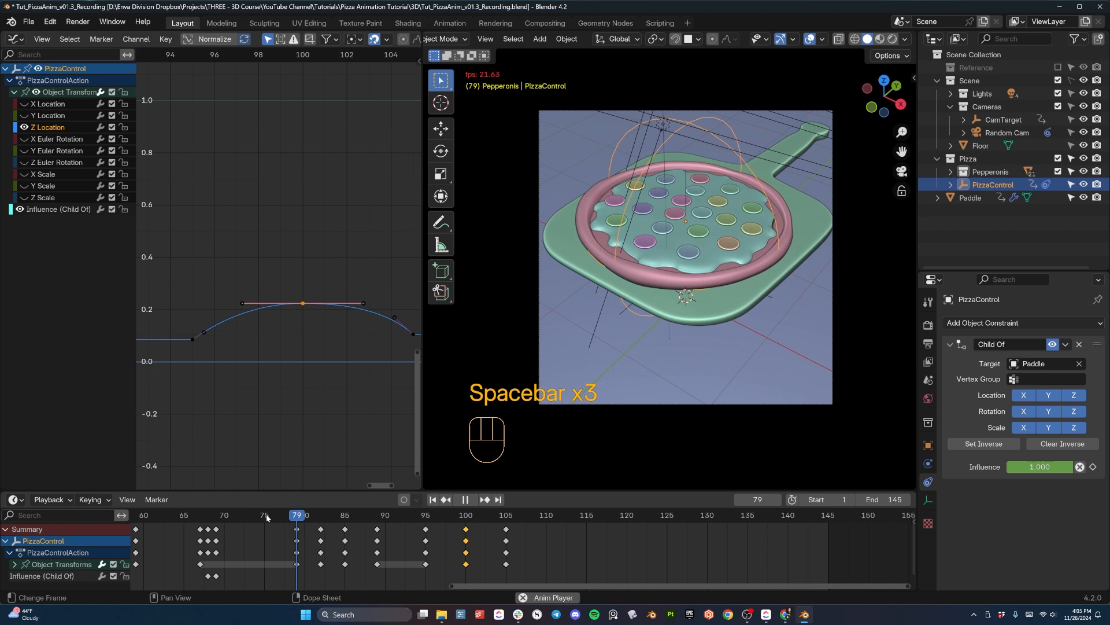
{"action": "key", "text": "space"}
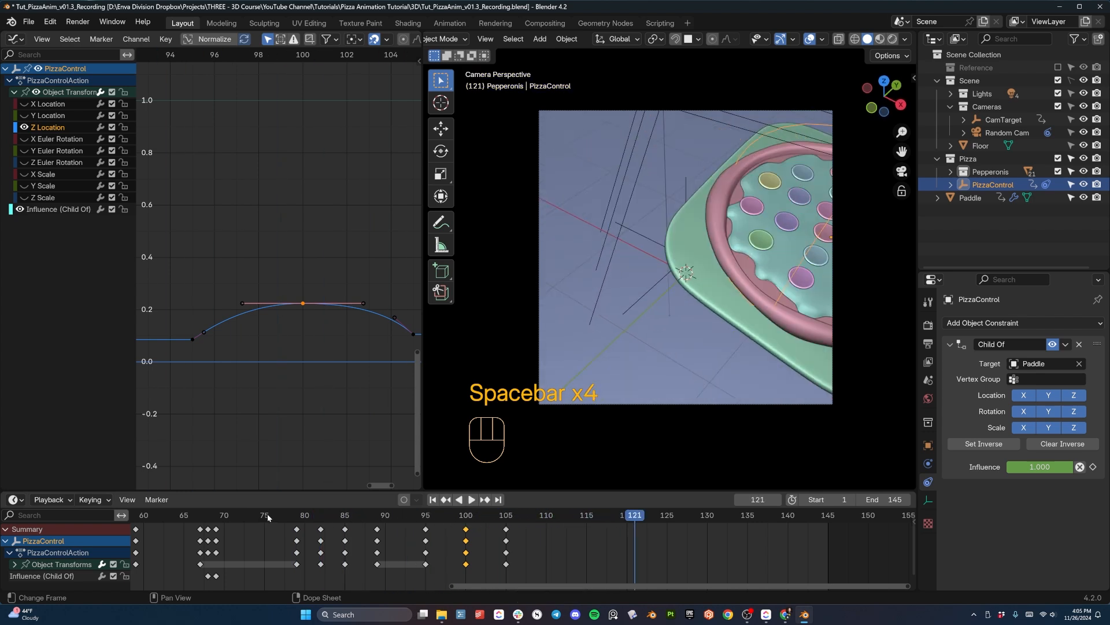
- At frame 109, slide PizzaControl slightly, by less than 0.09 m, along its local X axis and keyframe it
{"action": "left_click_drag", "start_coordinate": [277, 514], "coordinate": [539, 531]}
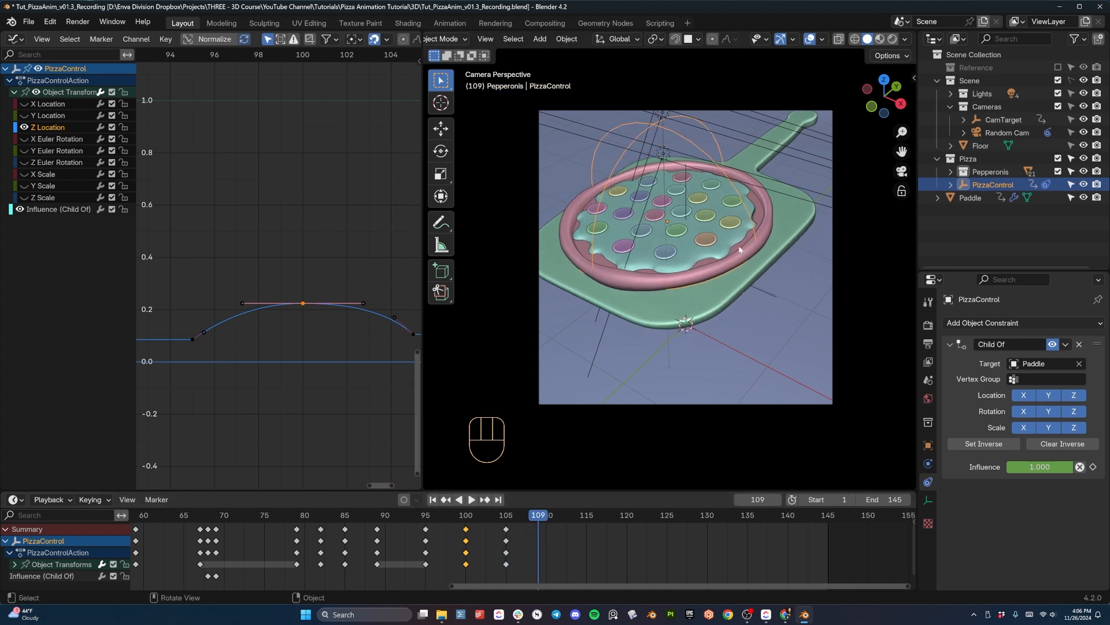
{"action": "key", "text": "g"}
{"action": "key", "text": "x"}
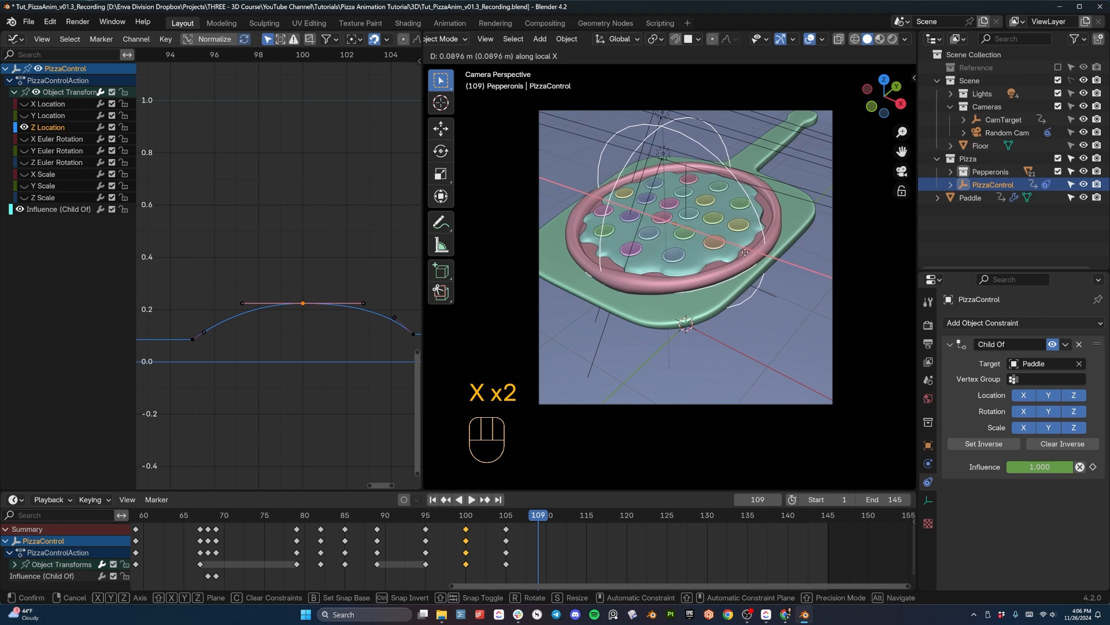
{"action": "left_click", "coordinate": [745, 256]}
{"action": "key", "text": "i"}
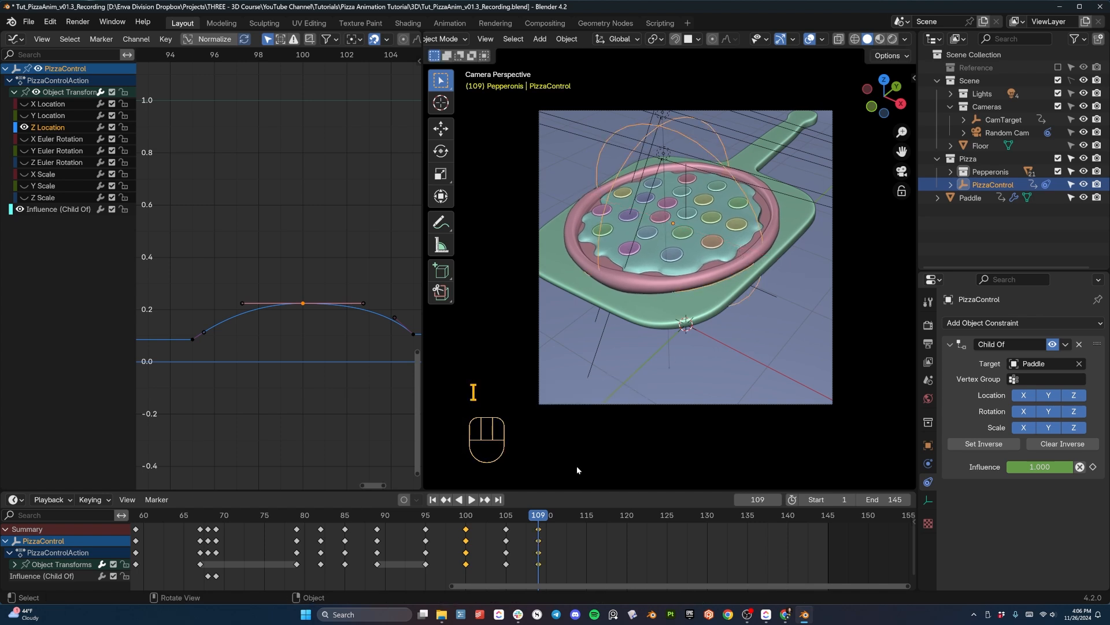
- At frame 118, slide PizzaControl about 0.08 m in the negative direction along its local X axis and keyframe it
{"action": "key", "text": "space"}
{"action": "key", "text": "space"}
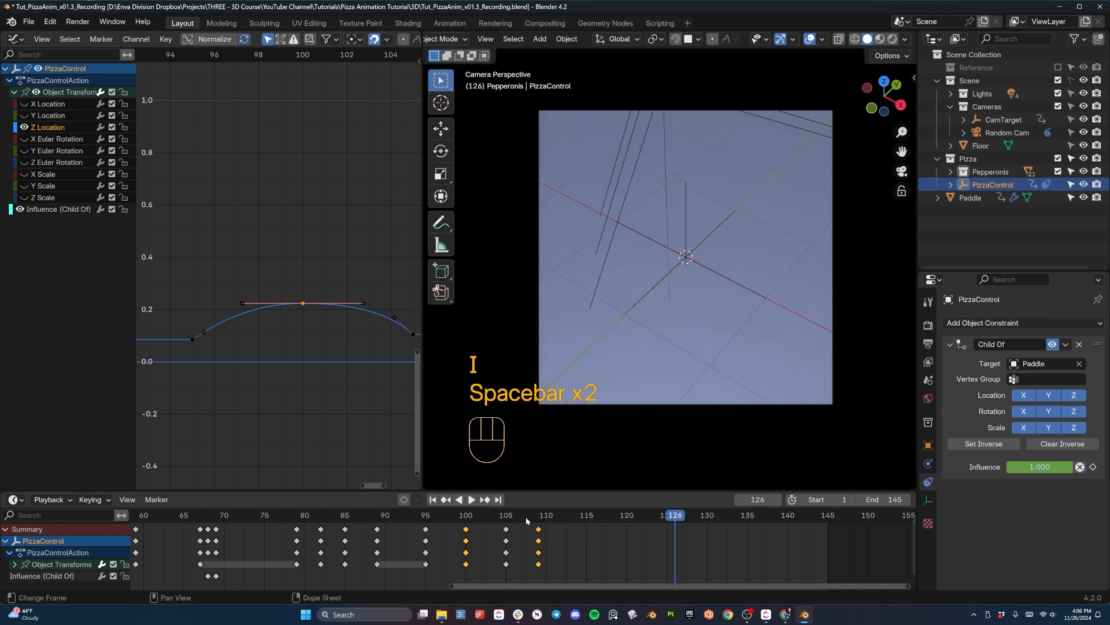
{"action": "left_click_drag", "start_coordinate": [526, 516], "coordinate": [611, 526]}
{"action": "key", "text": "g"}
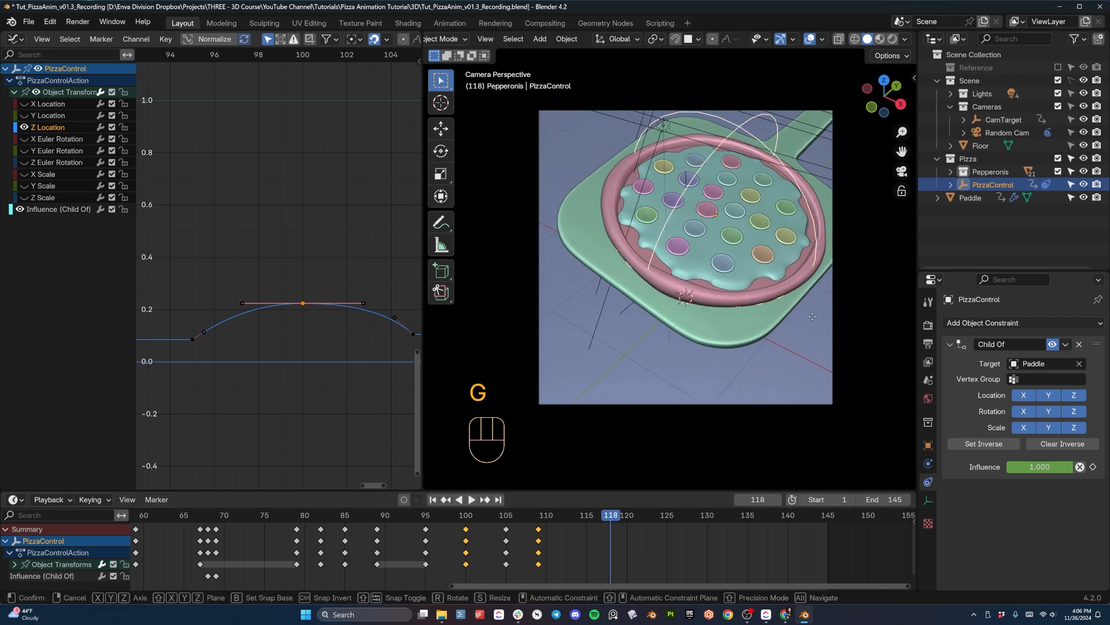
{"action": "key", "text": "x"}
{"action": "key", "text": "x"}
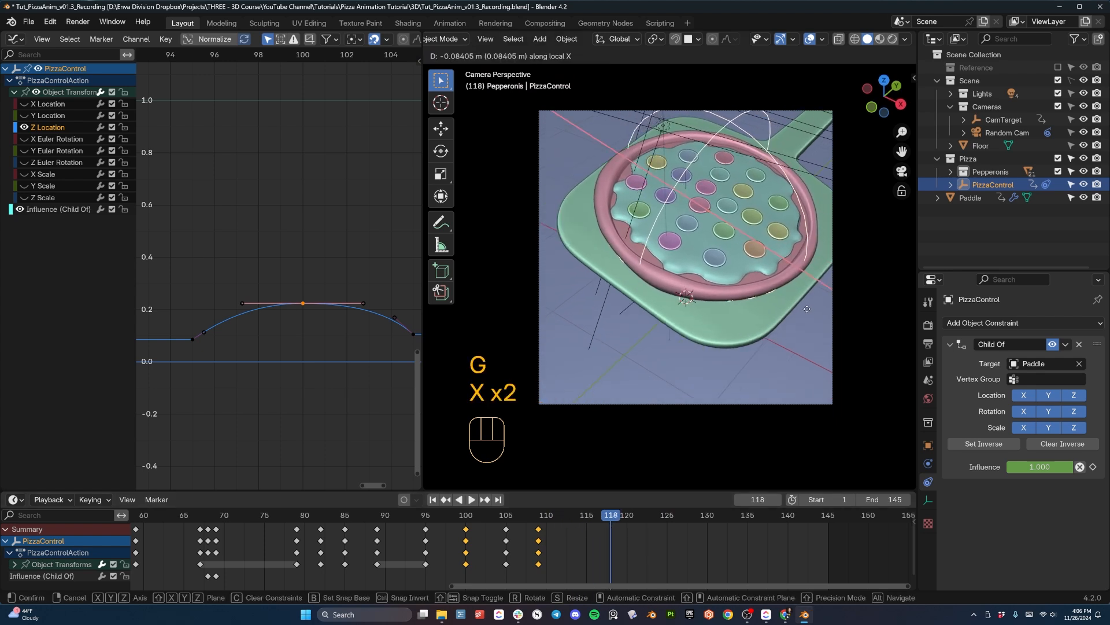
{"action": "left_click", "coordinate": [803, 304]}
{"action": "key", "text": "i"}
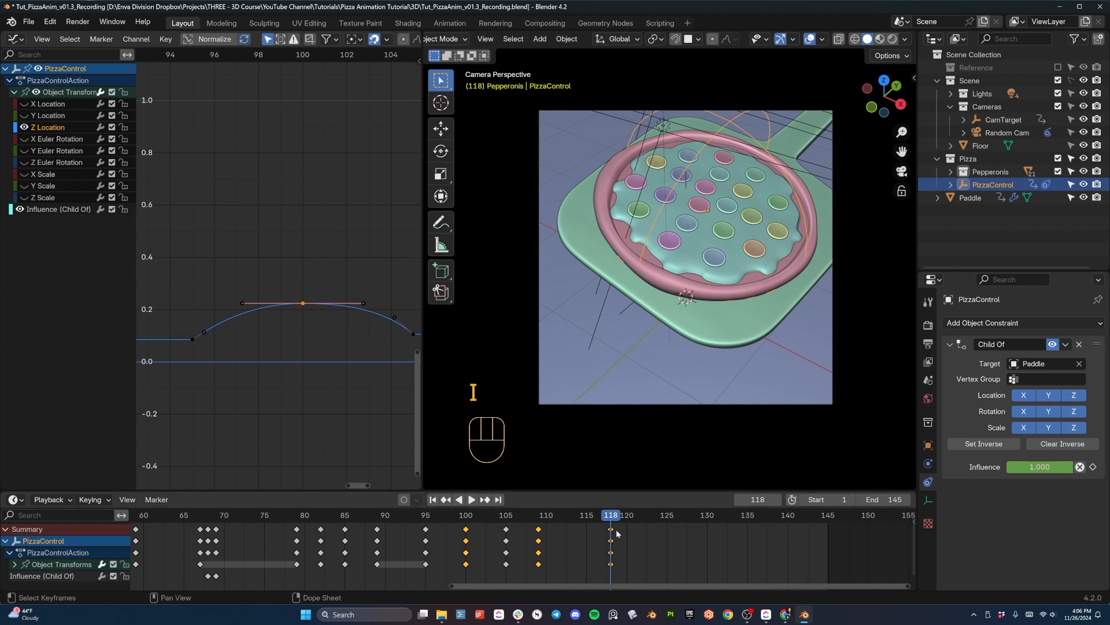
- Move PizzaControl's frame 118 keyframe to frame 128
{"action": "key", "text": "g"}
{"action": "key", "text": "g"}
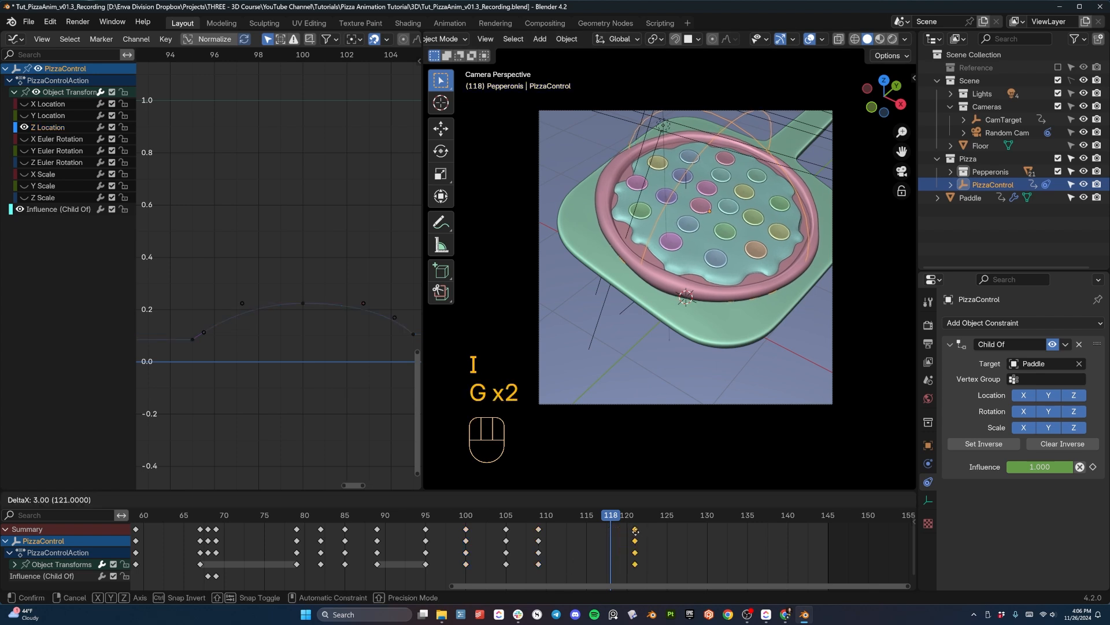
{"action": "left_click", "coordinate": [691, 532]}
- Select the Paddle, preview its exit from around frame 110, and move its last keyframe to frame 139
{"action": "left_click_drag", "start_coordinate": [626, 518], "coordinate": [545, 523]}
{"action": "scroll", "coordinate": [694, 239], "scroll_direction": "down", "scroll_amount": 2}
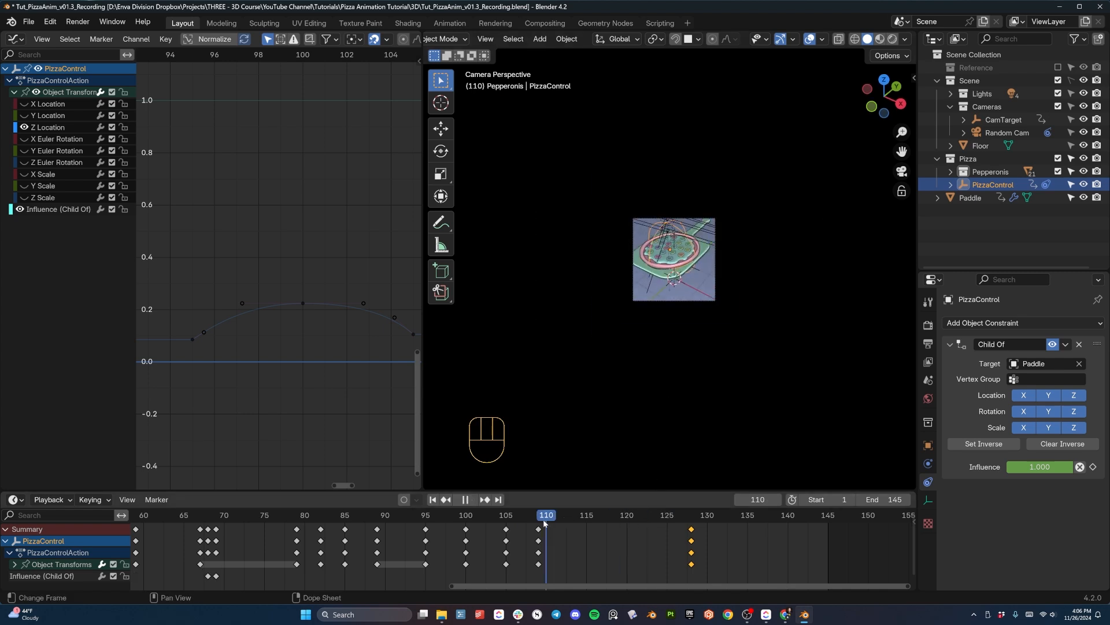
{"action": "left_click", "coordinate": [703, 257]}
{"action": "key", "text": "space"}
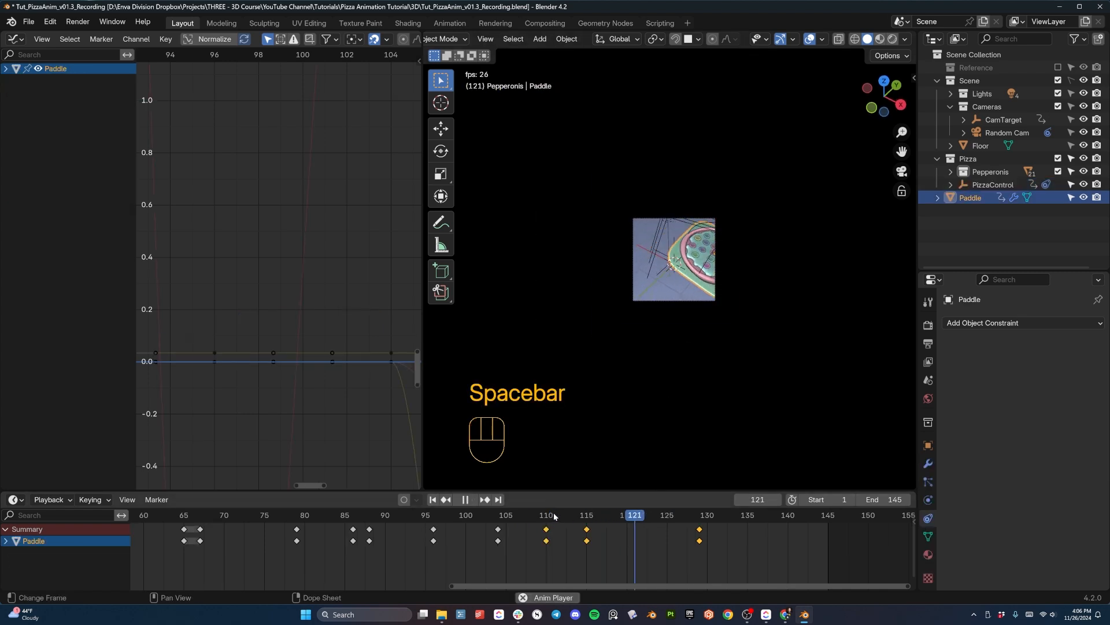
{"action": "key", "text": "space"}
{"action": "key", "text": "g"}
{"action": "left_click", "coordinate": [782, 530]}
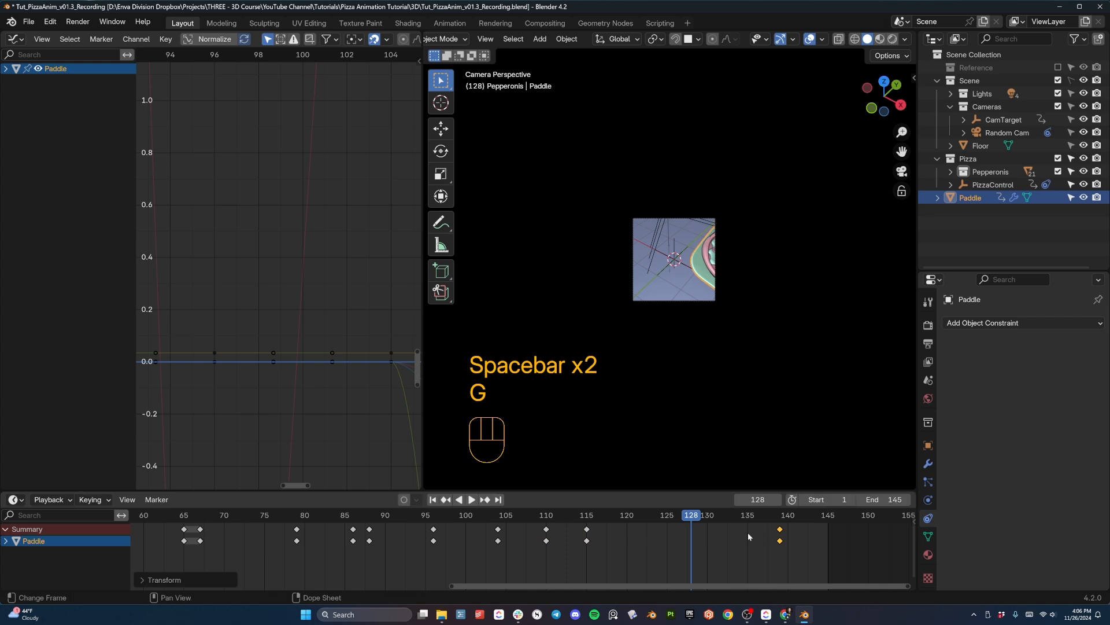
- Replay the paddle's exit, move the Paddle's last keyframe to frame 136, and replay from around frame 110
{"action": "key", "text": "space"}
{"action": "key", "text": "space"}
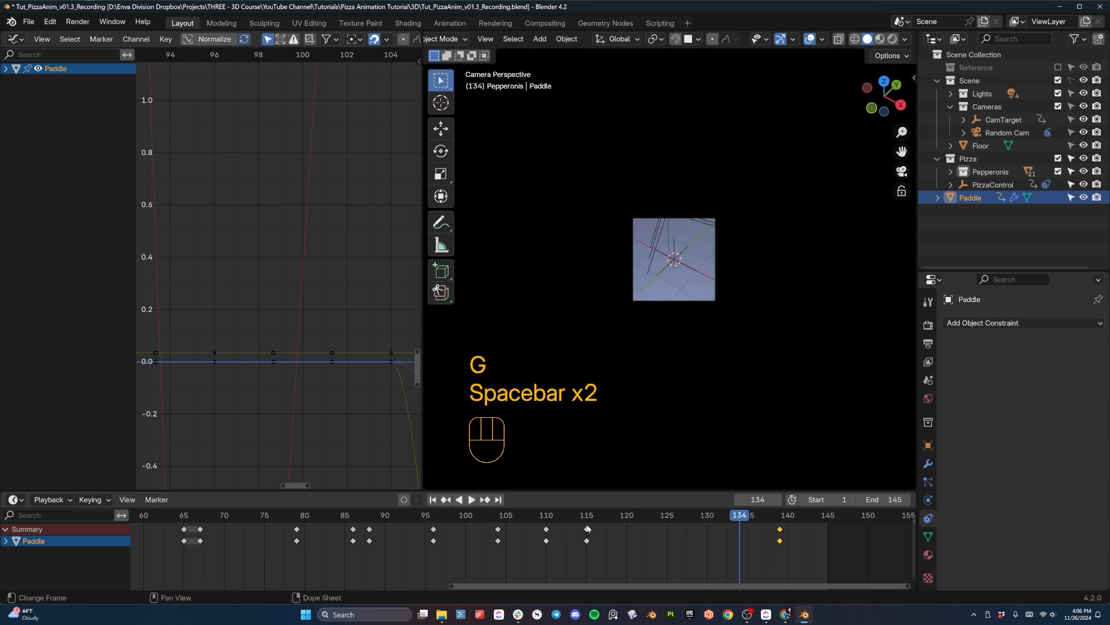
{"action": "key", "text": "space"}
{"action": "key", "text": "space"}
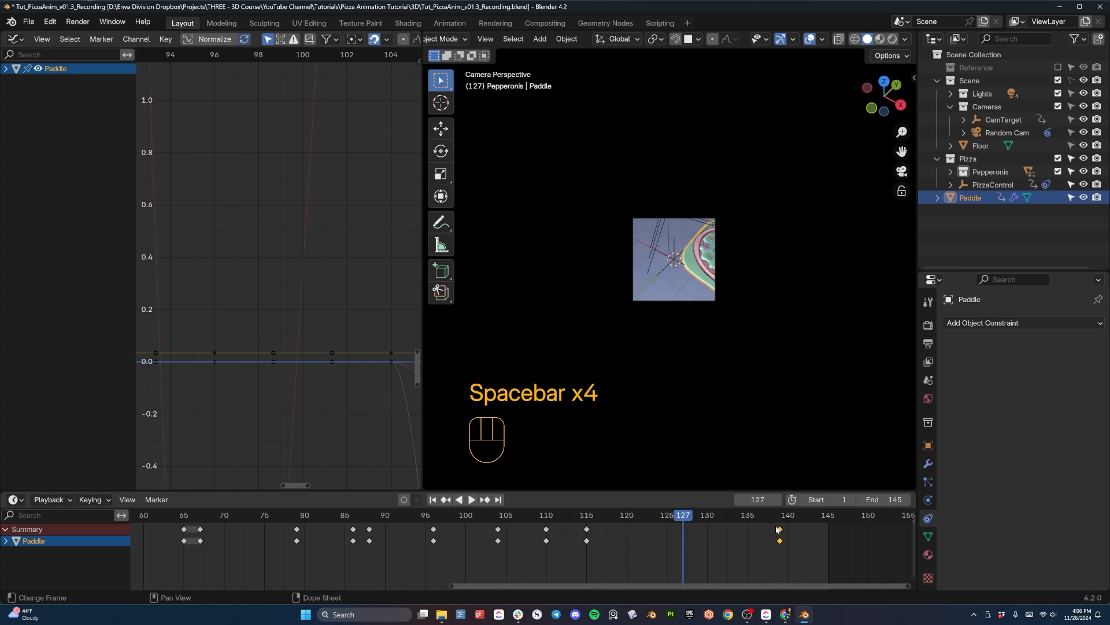
{"action": "key", "text": "g"}
{"action": "left_click", "coordinate": [754, 529]}
{"action": "key", "text": "space"}
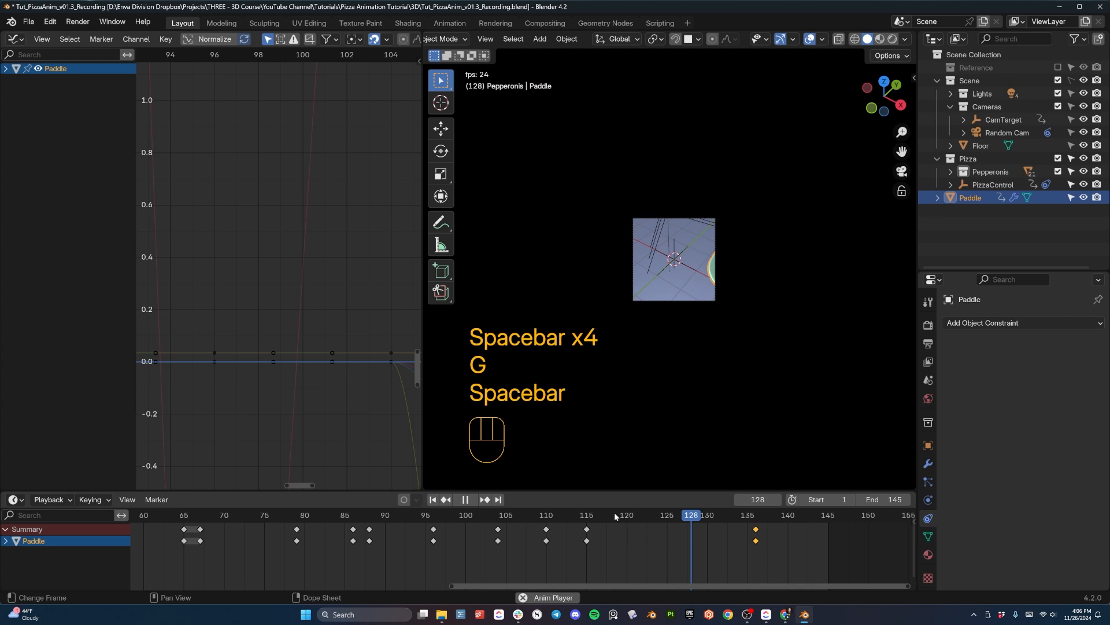
{"action": "key", "text": "space"}
{"action": "left_click", "coordinate": [546, 516]}
{"action": "key", "text": "space"}
{"action": "key", "text": "space"}
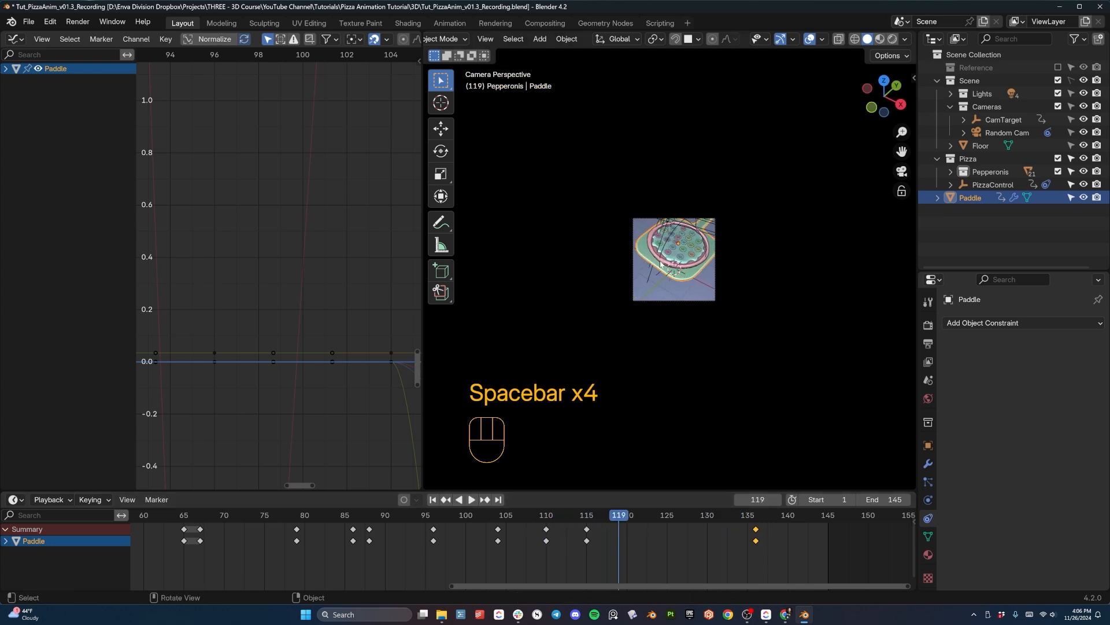
- Select CamTarget and move its frame 113 keyframe to frame 120
{"action": "left_click", "coordinate": [674, 242]}
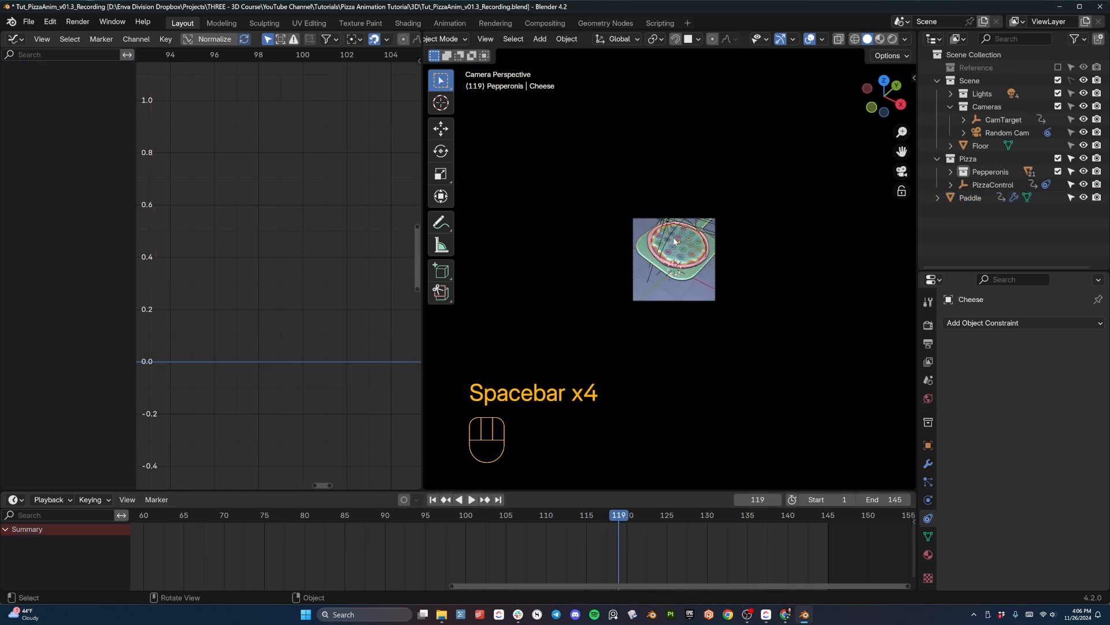
{"action": "left_click", "coordinate": [657, 272]}
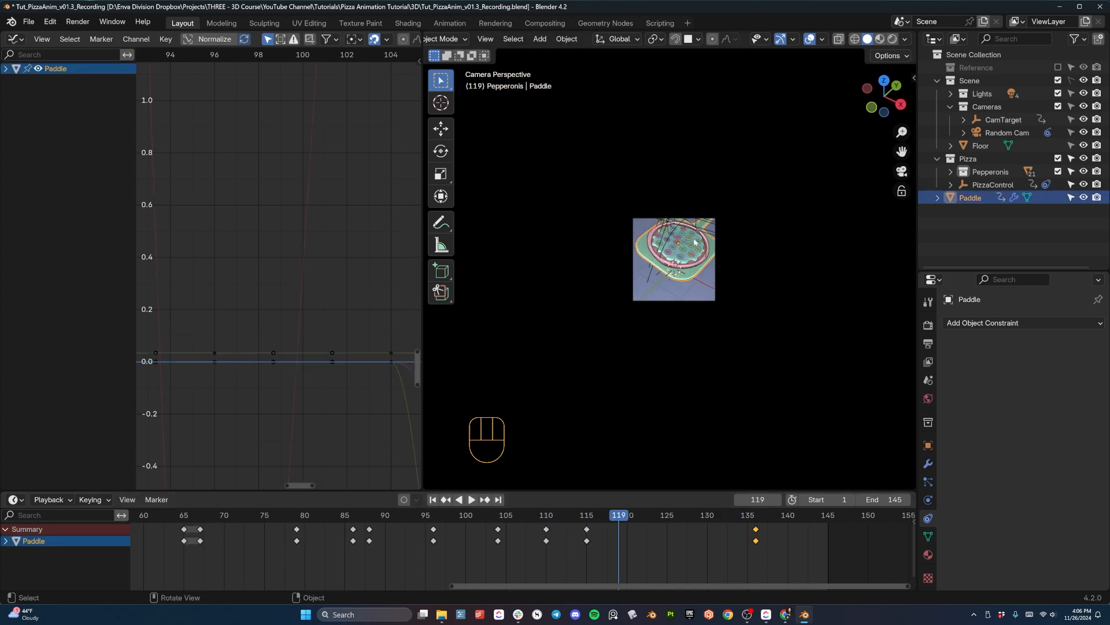
{"action": "left_click", "coordinate": [1000, 119]}
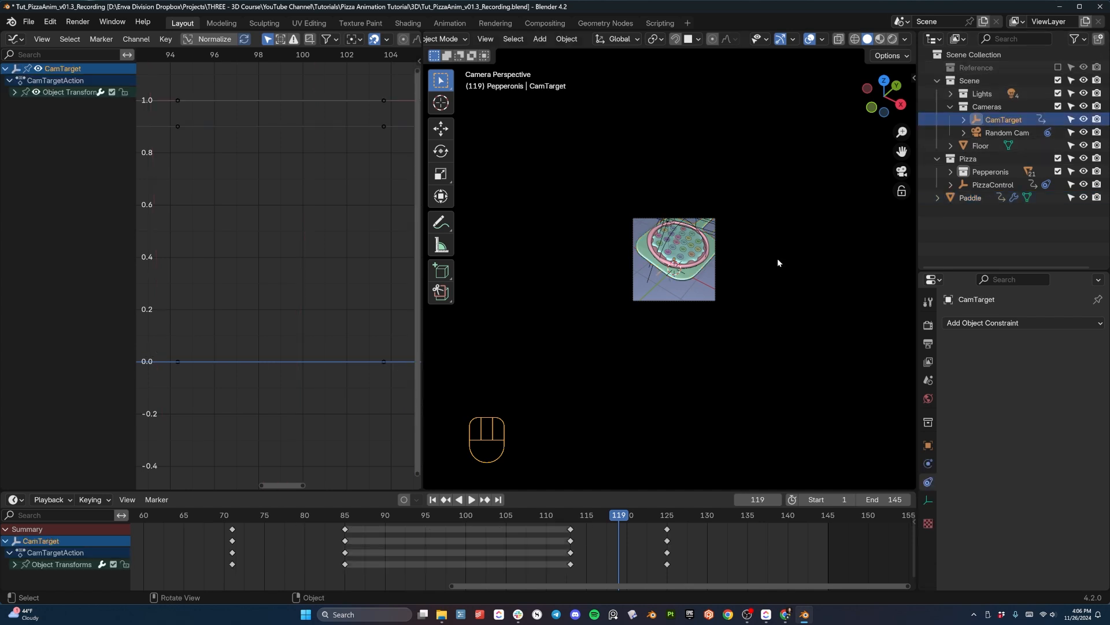
{"action": "left_click", "coordinate": [572, 529]}
{"action": "key", "text": "g"}
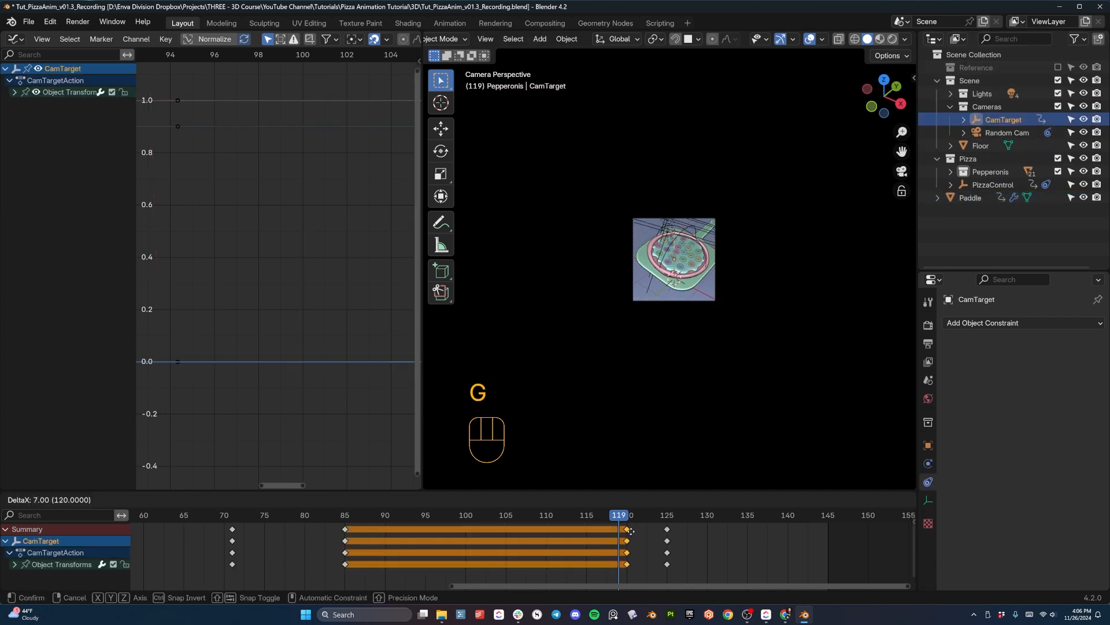
{"action": "left_click", "coordinate": [629, 527]}
- Move CamTarget's last keyframe to frame 129
{"action": "left_click_drag", "start_coordinate": [620, 514], "coordinate": [651, 515]}
{"action": "left_click", "coordinate": [668, 529]}
{"action": "key", "text": "g"}
{"action": "left_click", "coordinate": [677, 529]}
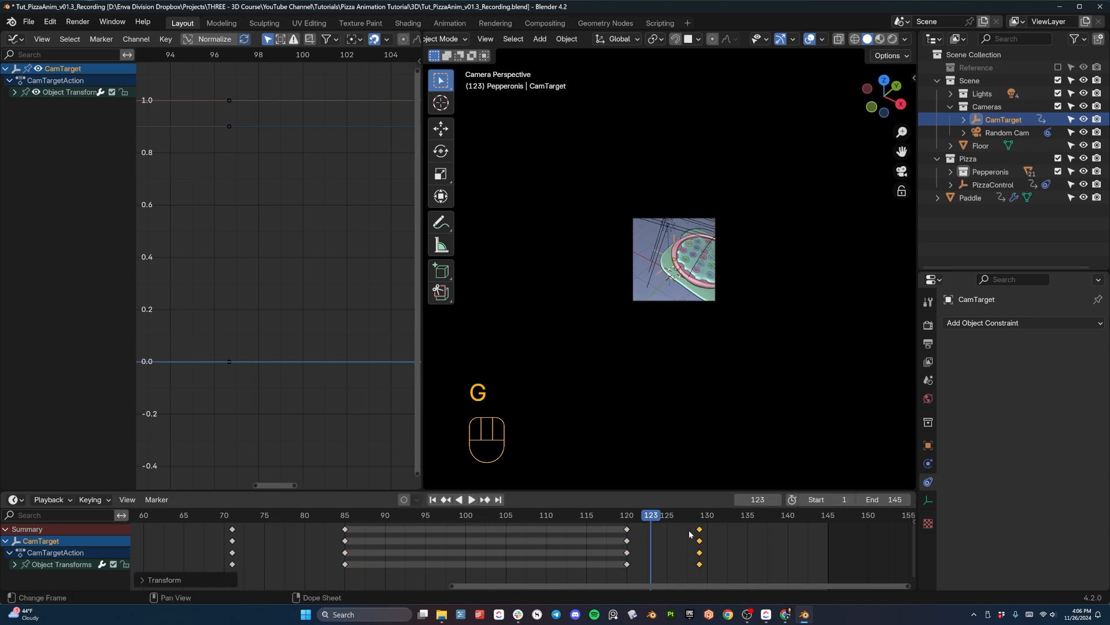
- Replay the animation repeatedly from the first frames in the camera view to evaluate the overall timing through frame 145
{"action": "key", "text": "space"}
{"action": "left_click_drag", "start_coordinate": [675, 526], "coordinate": [273, 545]}
{"action": "scroll", "coordinate": [736, 252], "scroll_direction": "up", "scroll_amount": 7}
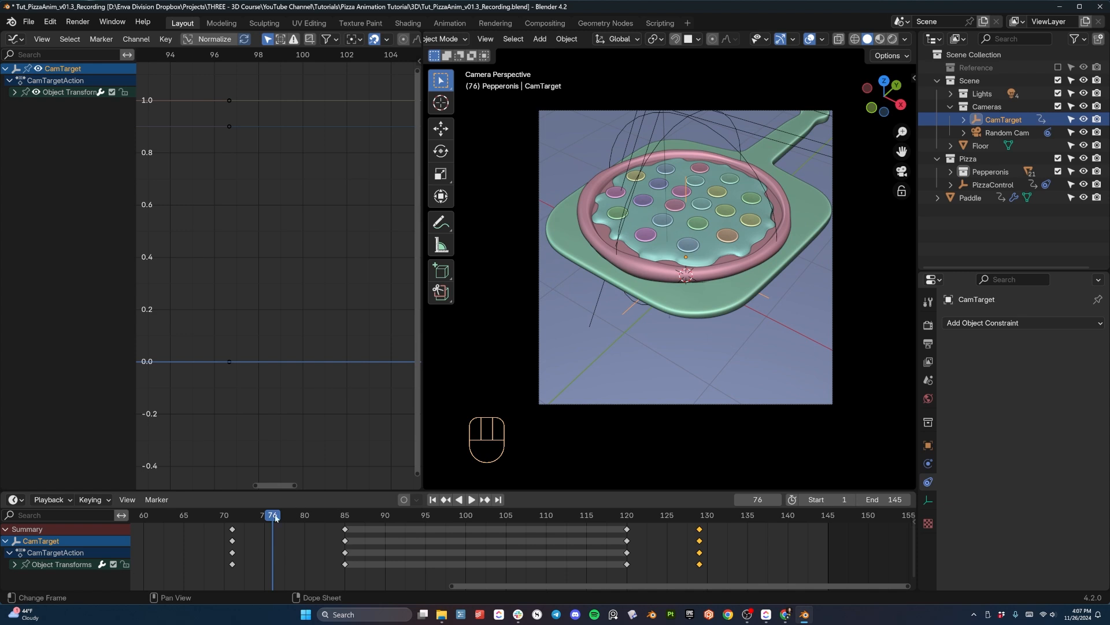
{"action": "scroll", "coordinate": [272, 516], "scroll_direction": "down", "scroll_amount": 5}
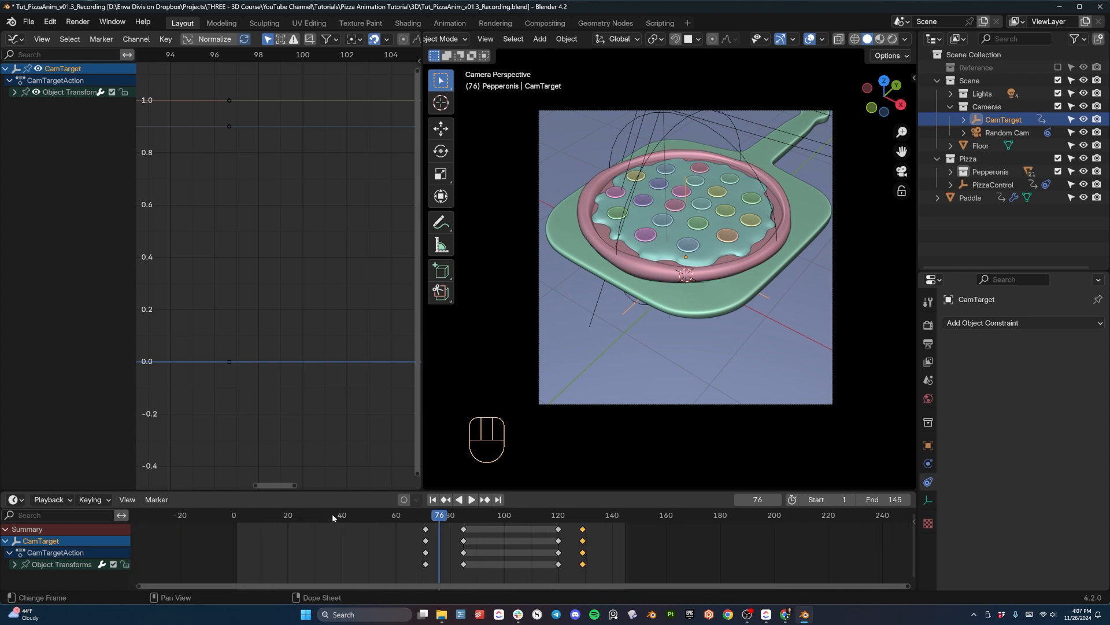
{"action": "left_click_drag", "start_coordinate": [332, 514], "coordinate": [235, 519]}
{"action": "key", "text": "space"}
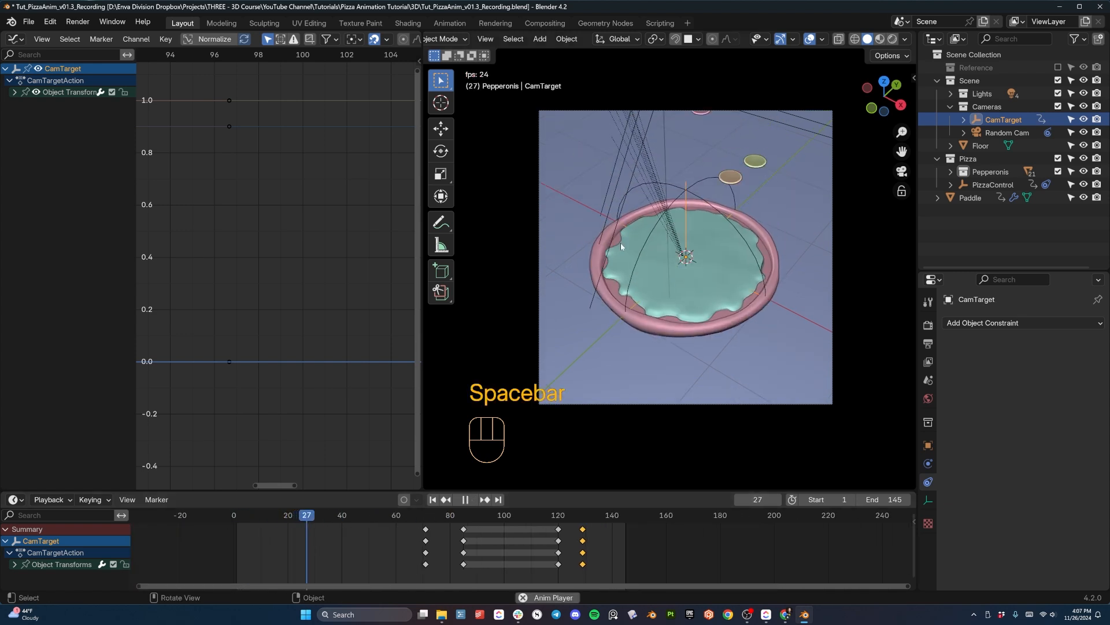
{"action": "key", "text": "space"}
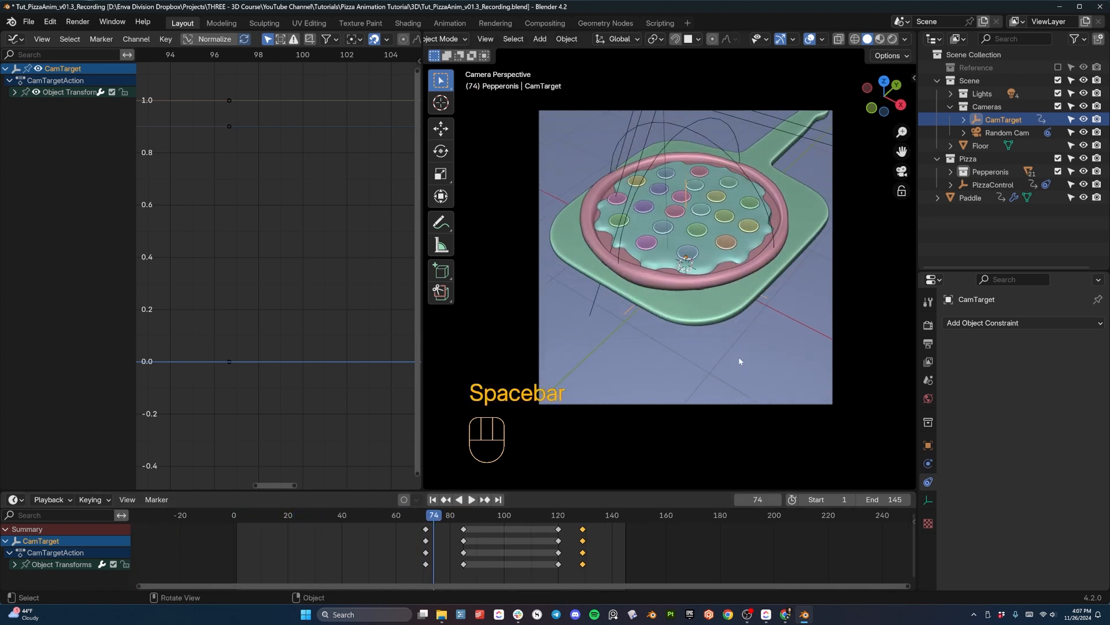
{"action": "left_click_drag", "start_coordinate": [429, 515], "coordinate": [236, 521]}
{"action": "key", "text": "space"}
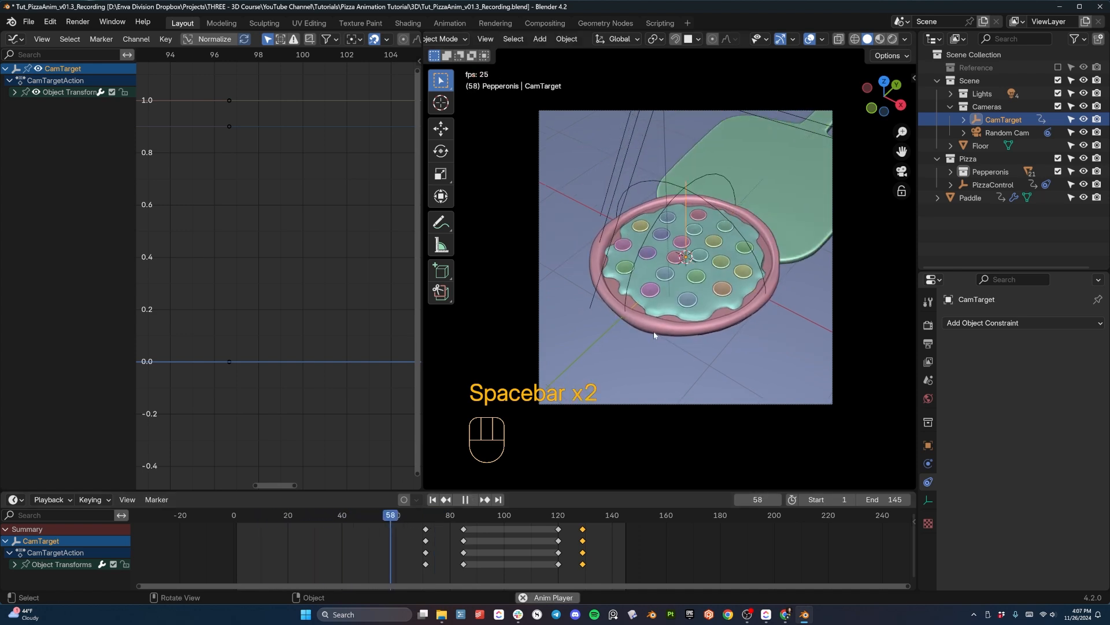
{"action": "key", "text": "space"}
{"action": "key", "text": "space"}
{"action": "key", "text": "space"}
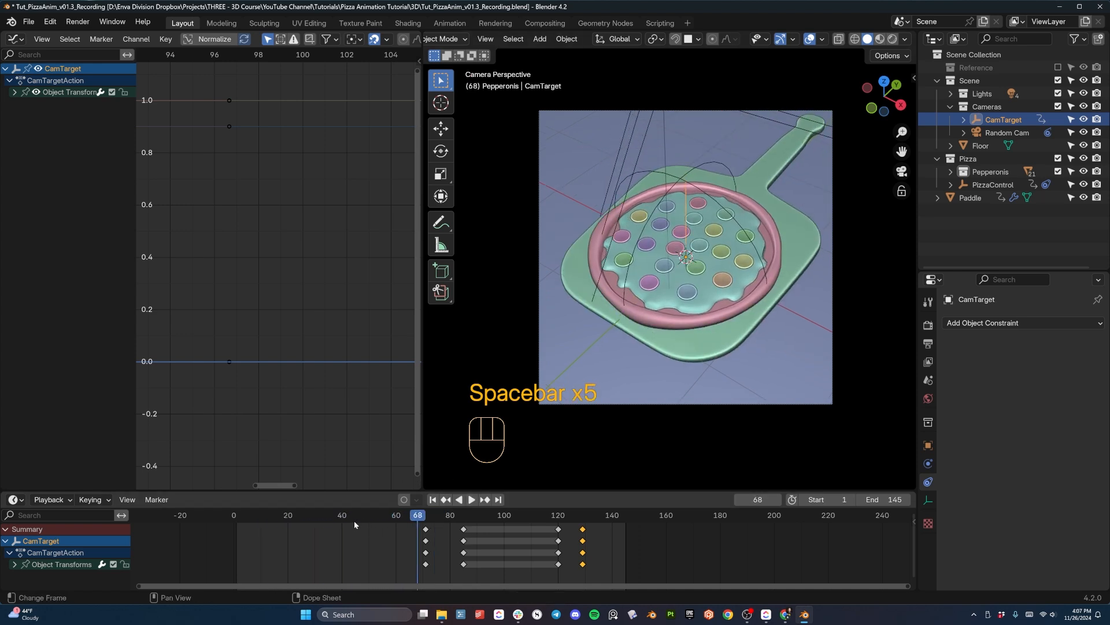
{"action": "left_click_drag", "start_coordinate": [352, 520], "coordinate": [243, 517]}
{"action": "key", "text": "space"}
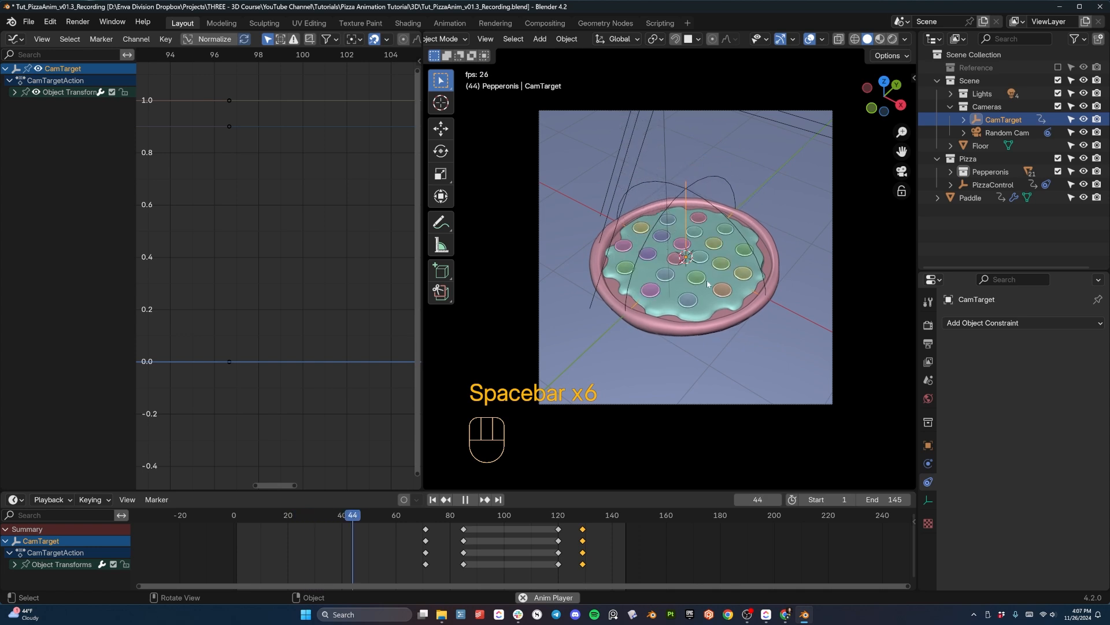
{"action": "key", "text": "space"}
{"action": "key", "text": "space"}
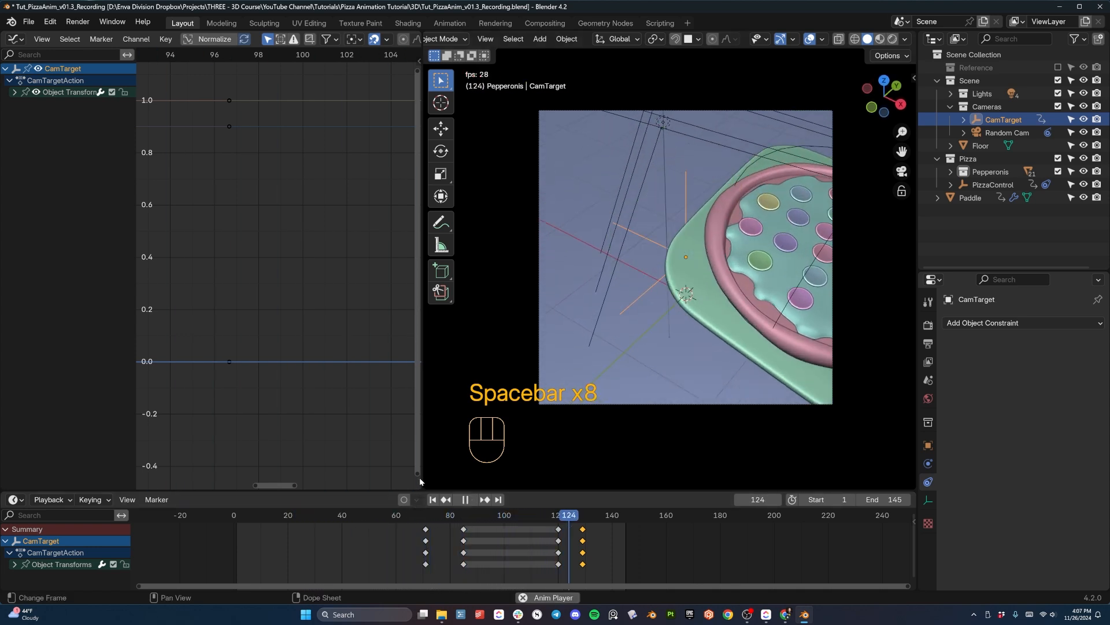
{"action": "key", "text": "space"}
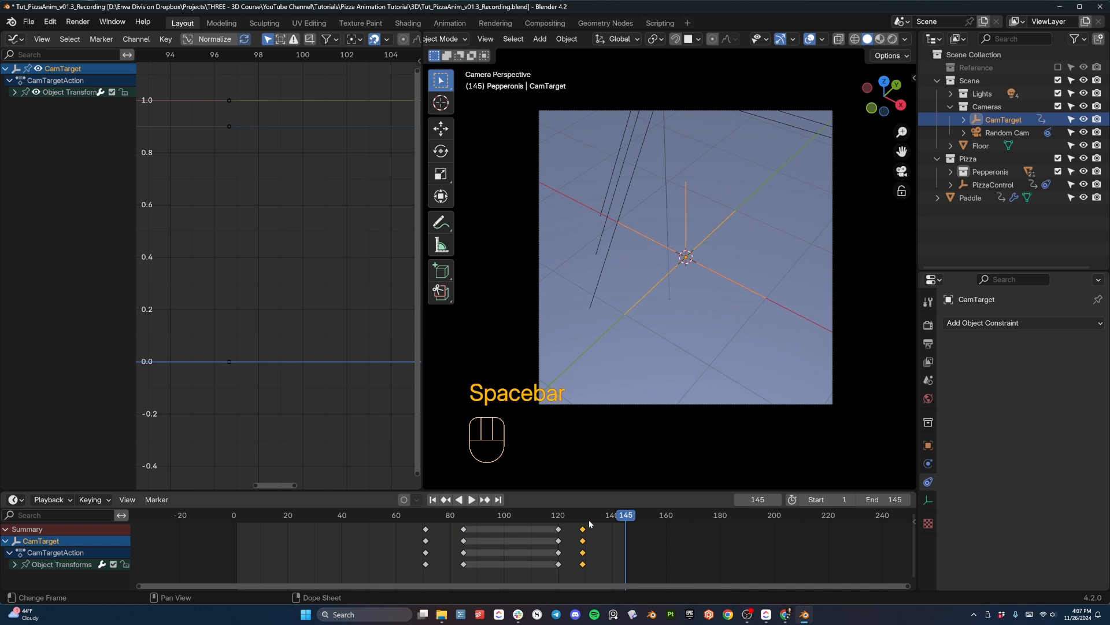
- Leave the camera view, preview the opening pizza drop to frame 17, and select PizzaControl
{"action": "middle_click_drag", "start_coordinate": [680, 269], "coordinate": [550, 327]}
{"action": "left_click", "coordinate": [239, 516]}
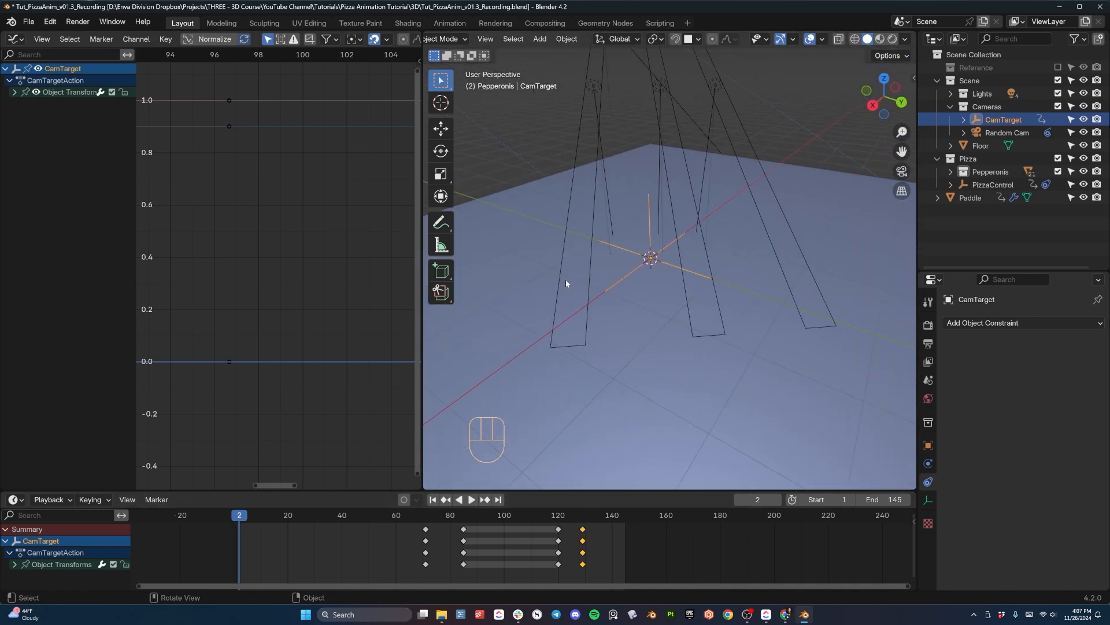
{"action": "middle_click_drag", "start_coordinate": [566, 283], "coordinate": [665, 307]}
{"action": "key", "text": "space"}
{"action": "key", "text": "space"}
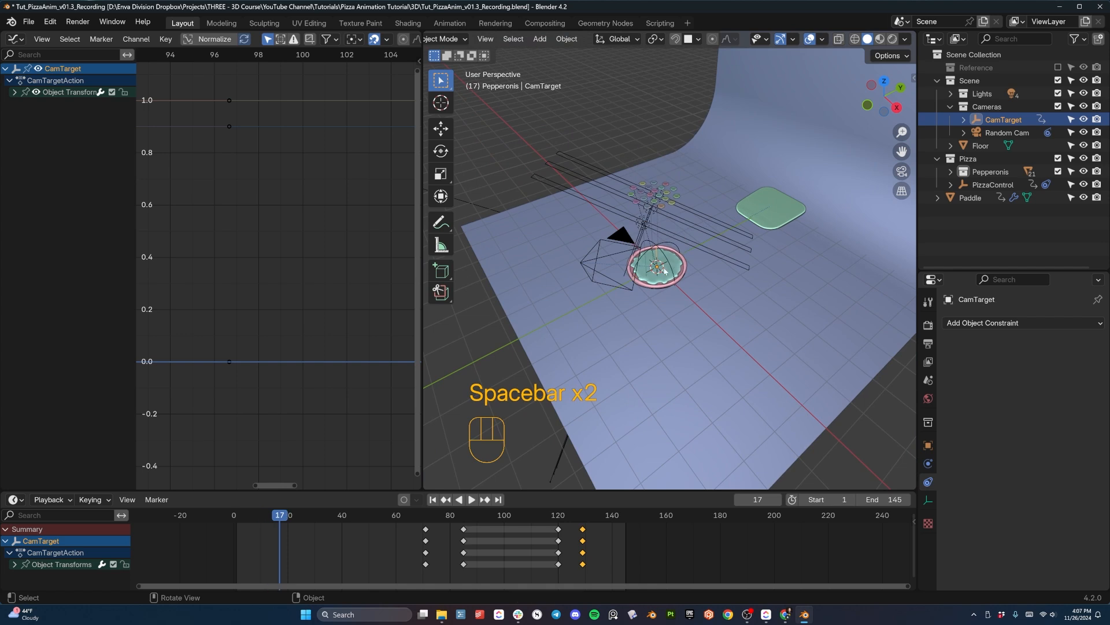
{"action": "left_click", "coordinate": [666, 285]}
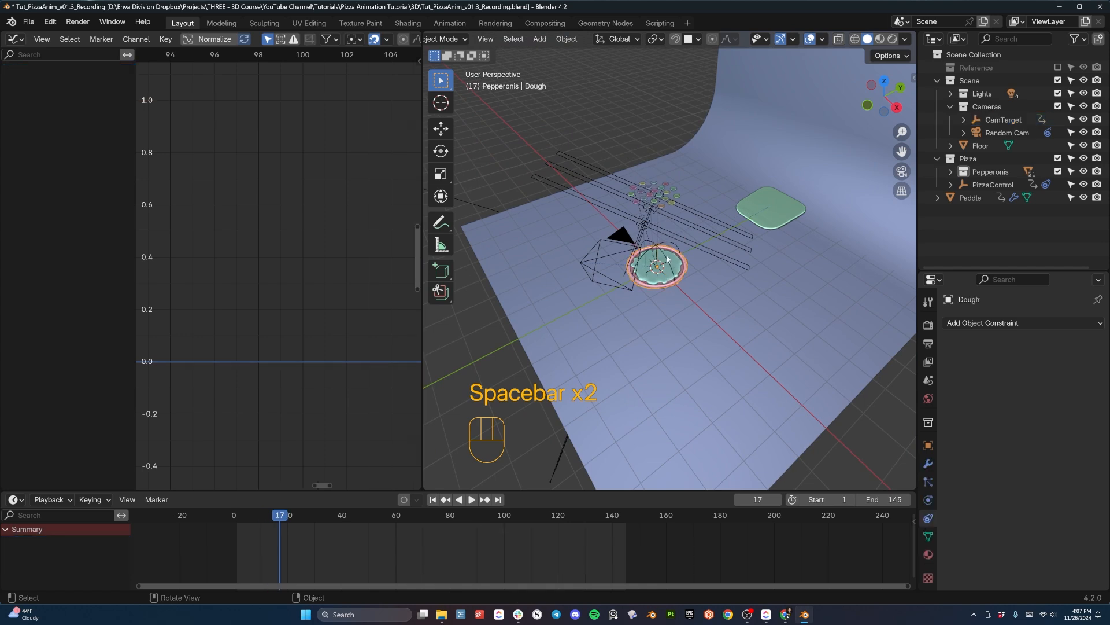
{"action": "left_click", "coordinate": [665, 258]}
- Set the interpolation of PizzaControl's frame 18 Z Location key to Linear
{"action": "scroll", "coordinate": [203, 191], "scroll_direction": "down", "scroll_amount": 14}
{"action": "key", "text": "space"}
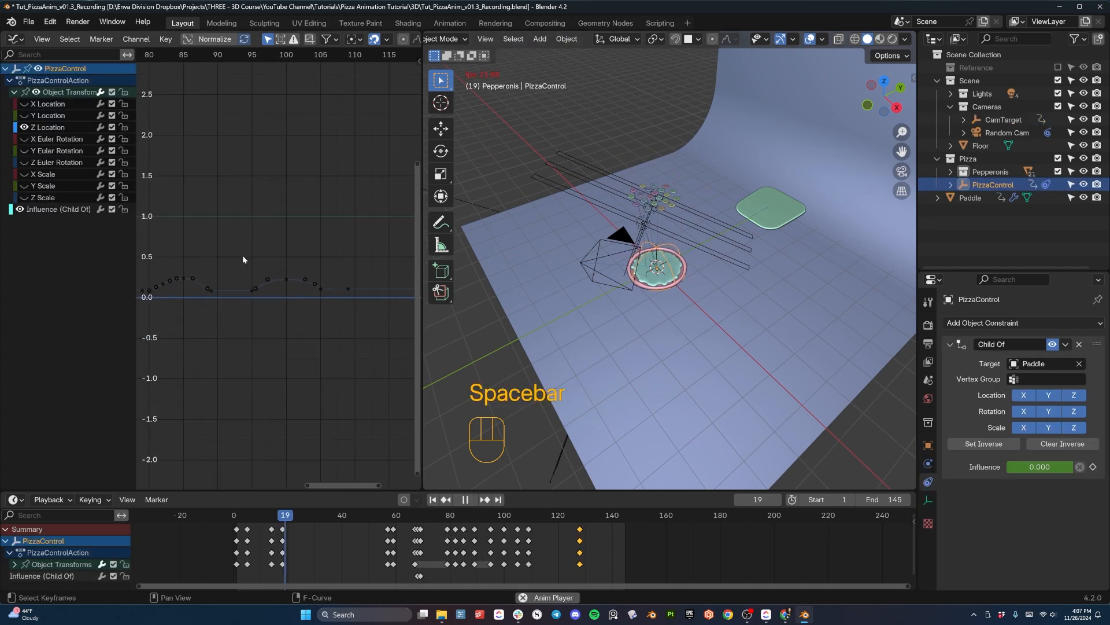
{"action": "key", "text": "space"}
{"action": "middle_click_drag", "start_coordinate": [241, 255], "coordinate": [375, 252]}
{"action": "middle_click_drag", "start_coordinate": [243, 187], "coordinate": [379, 180]}
{"action": "middle_click_drag", "start_coordinate": [172, 185], "coordinate": [318, 195]}
{"action": "middle_click_drag", "start_coordinate": [205, 271], "coordinate": [272, 273]}
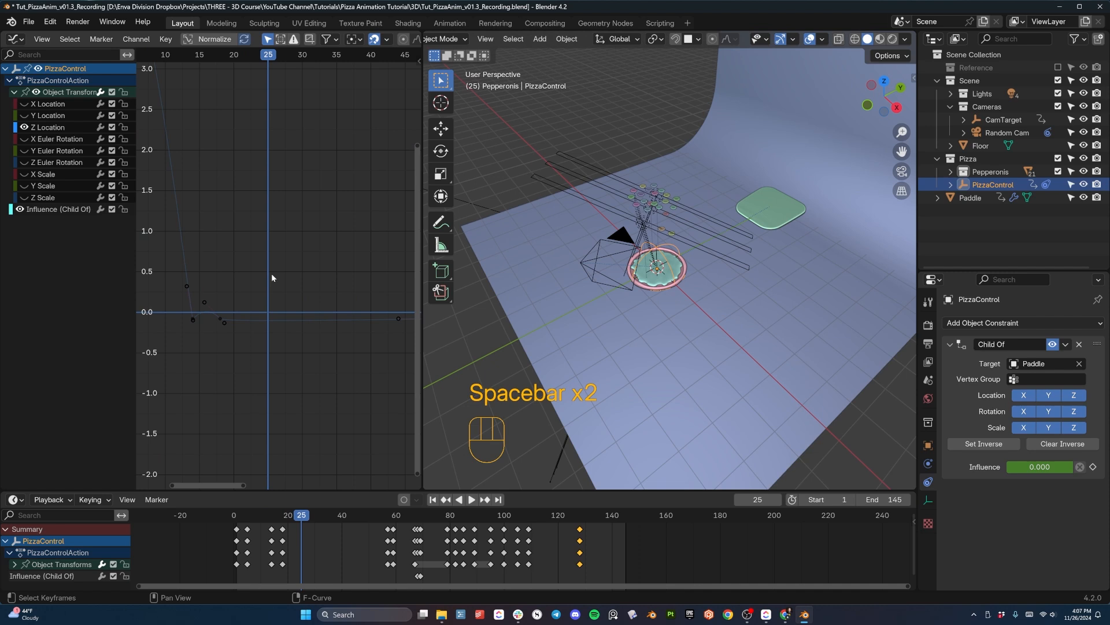
{"action": "scroll", "coordinate": [273, 274], "scroll_direction": "up", "scroll_amount": 3}
{"action": "left_click", "coordinate": [209, 338]}
{"action": "right_click", "coordinate": [198, 328]}
{"action": "mouse_move", "coordinate": [198, 326]}
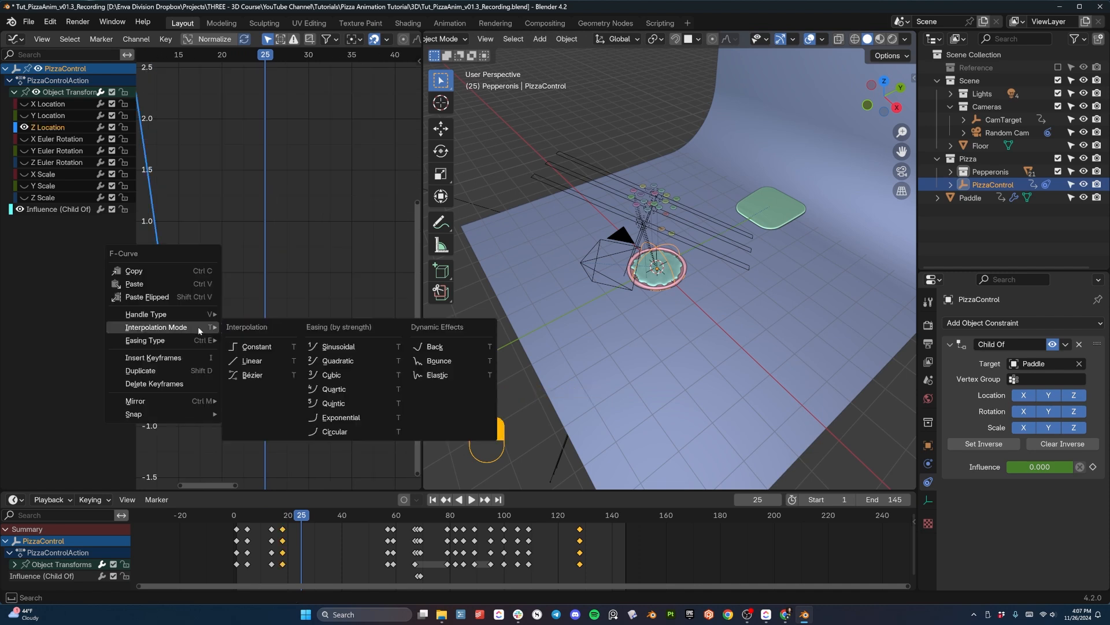
{"action": "left_click", "coordinate": [249, 360]}
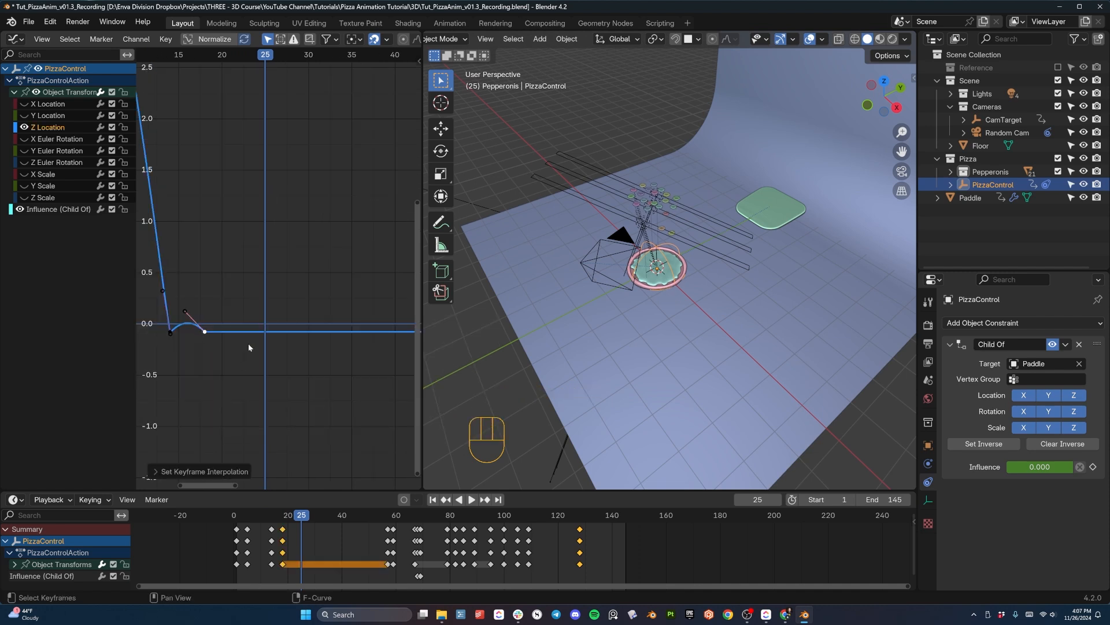
- Follow the Z Location curve to the end of its flat stretch and select the frame 57 key
{"action": "middle_click_drag", "start_coordinate": [381, 354], "coordinate": [251, 327], "text": "shift"}
{"action": "middle_click_drag", "start_coordinate": [346, 321], "coordinate": [248, 319], "text": "shift"}
{"action": "scroll", "coordinate": [328, 318], "scroll_direction": "up", "scroll_amount": 9}
{"action": "middle_click_drag", "start_coordinate": [329, 318], "coordinate": [351, 336]}
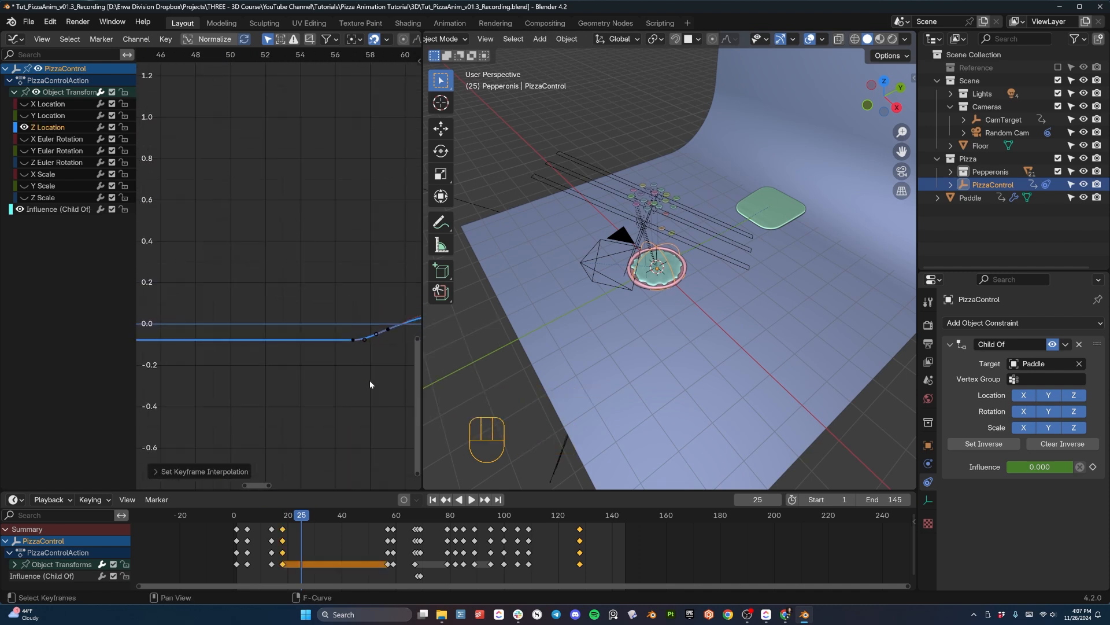
{"action": "middle_click_drag", "start_coordinate": [379, 375], "coordinate": [365, 330], "text": "shift"}
{"action": "scroll", "coordinate": [269, 330], "scroll_direction": "up", "scroll_amount": 10}
{"action": "left_click", "coordinate": [300, 329]}
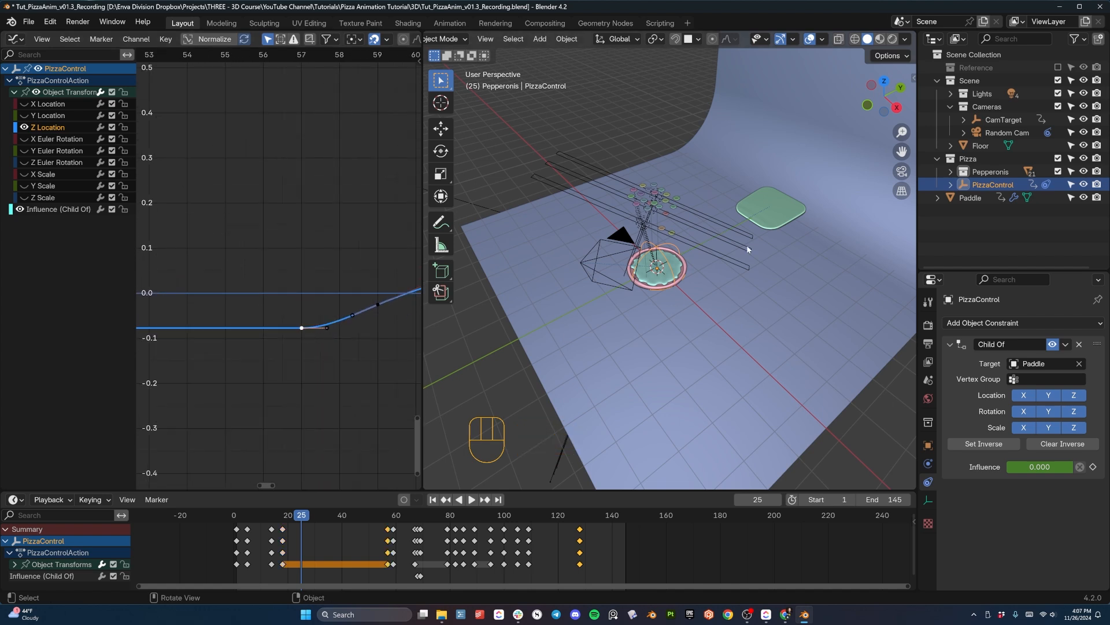
- Set the interpolation of PizzaControl's frame 57 Z Location key to Linear
{"action": "right_click", "coordinate": [301, 328]}
{"action": "mouse_move", "coordinate": [301, 328]}
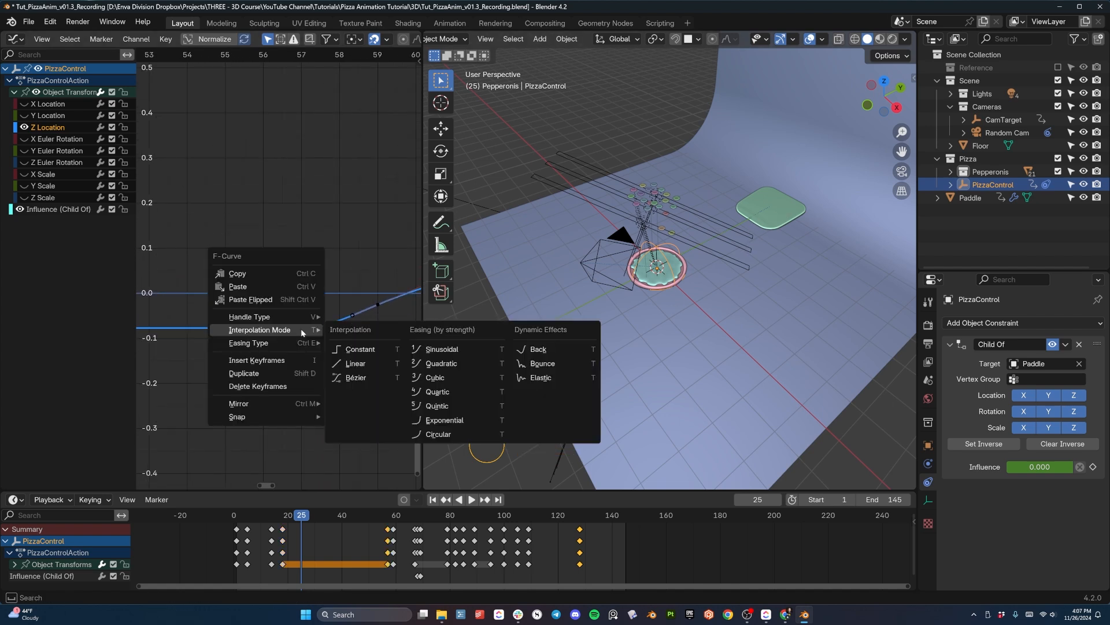
{"action": "left_click", "coordinate": [365, 363]}
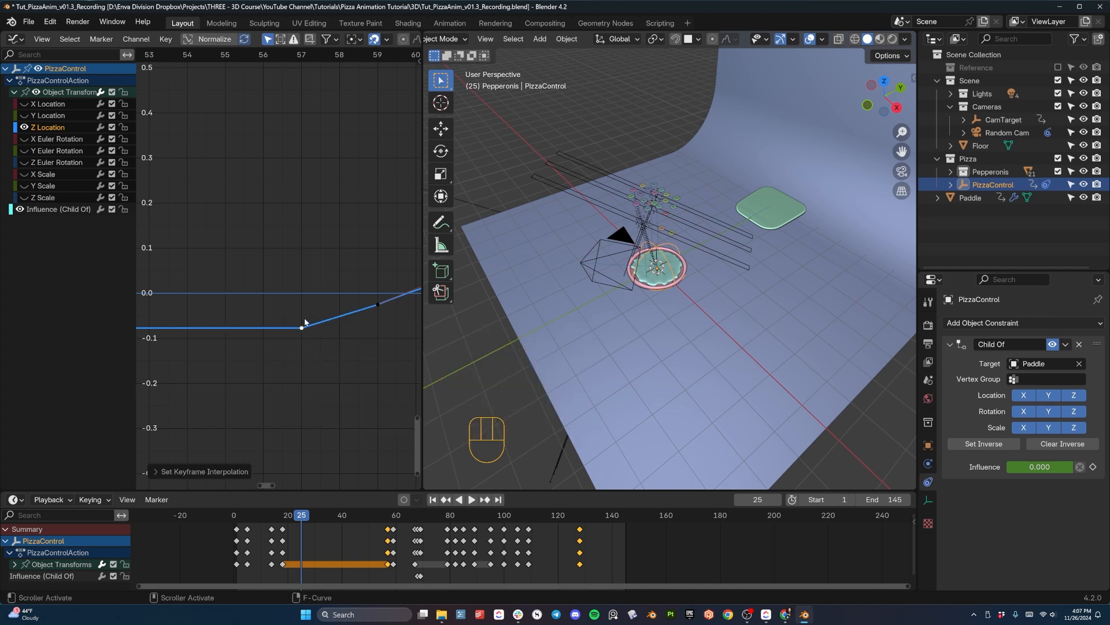
{"action": "scroll", "coordinate": [320, 333], "scroll_direction": "down", "scroll_amount": 2}
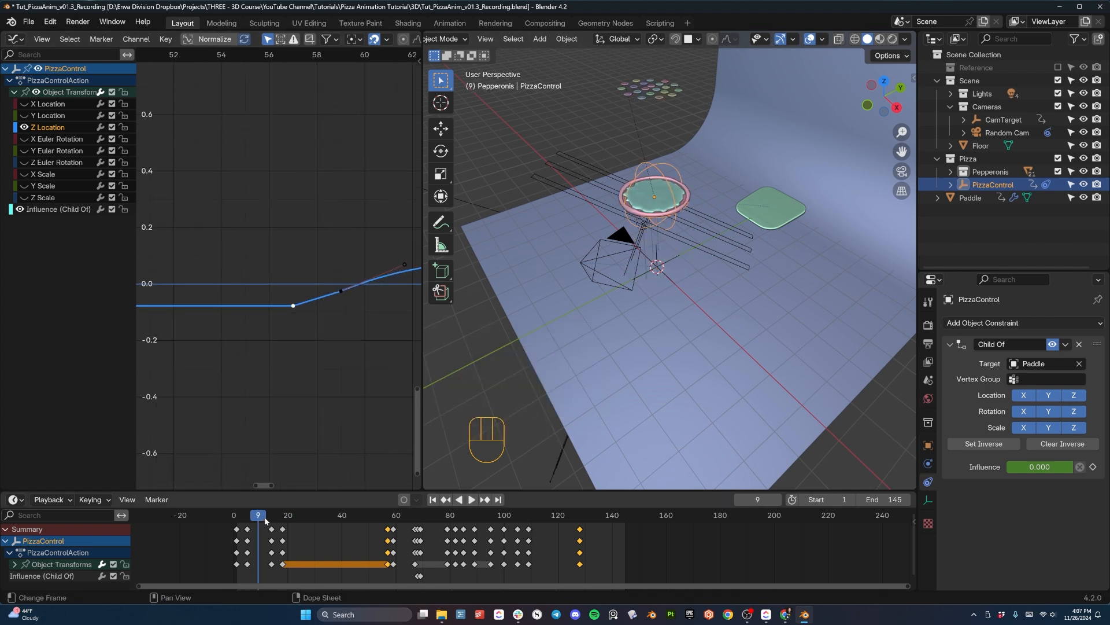
- Play the animation from the pizza drop through the paddle pickup to check the motion after the curve changes
{"action": "key", "text": "space"}
{"action": "scroll", "coordinate": [648, 317], "scroll_direction": "up", "scroll_amount": 4}
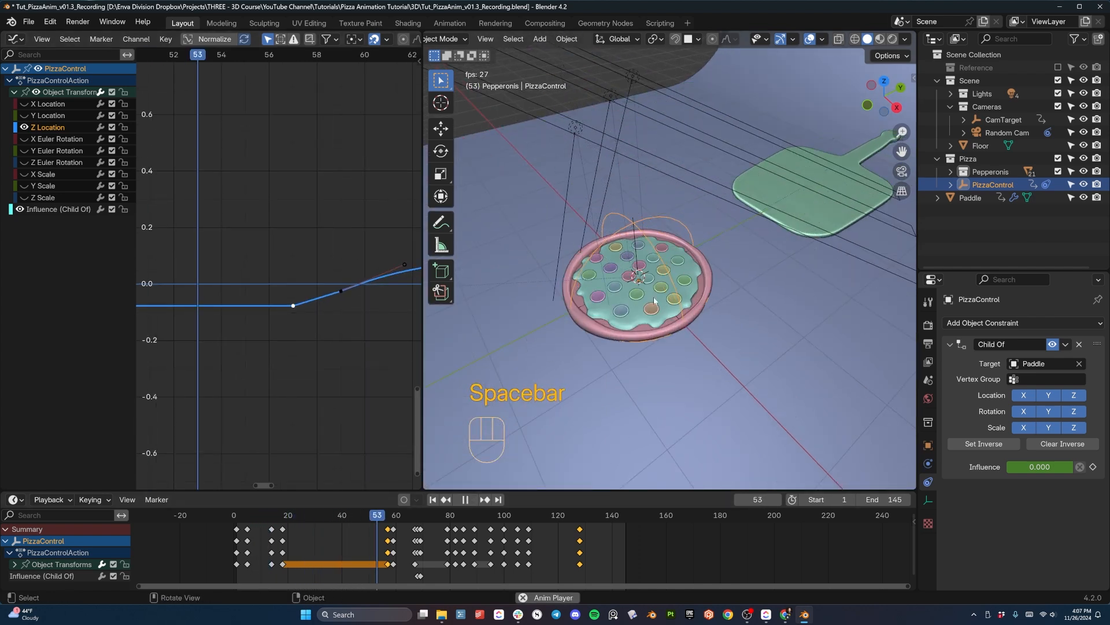
{"action": "key", "text": "space"}
{"action": "left_click", "coordinate": [309, 515]}
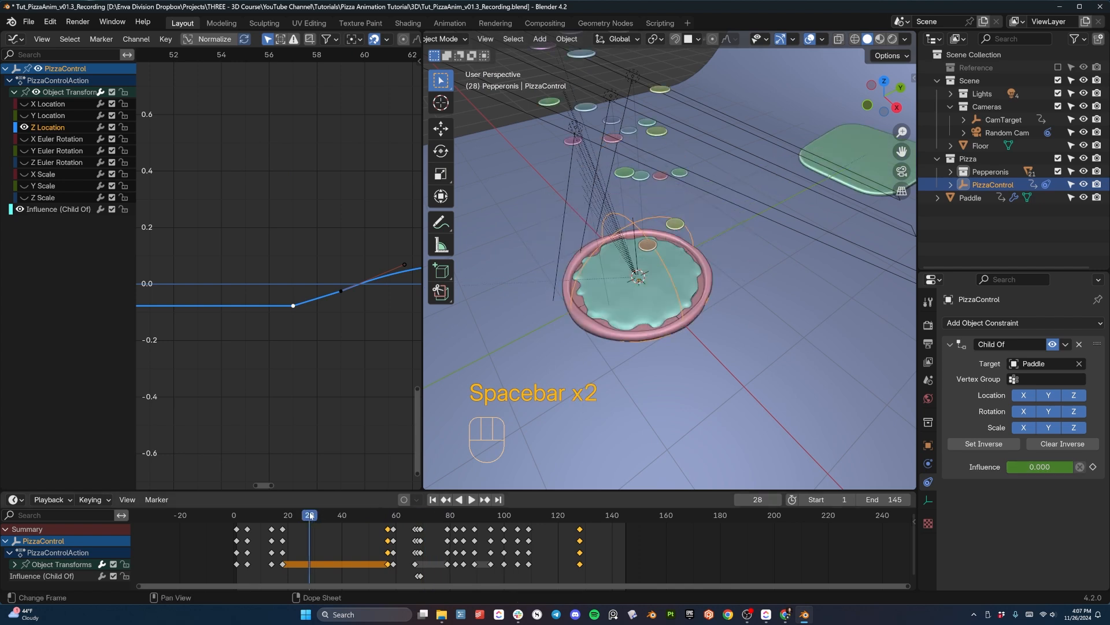
{"action": "key", "text": "space"}
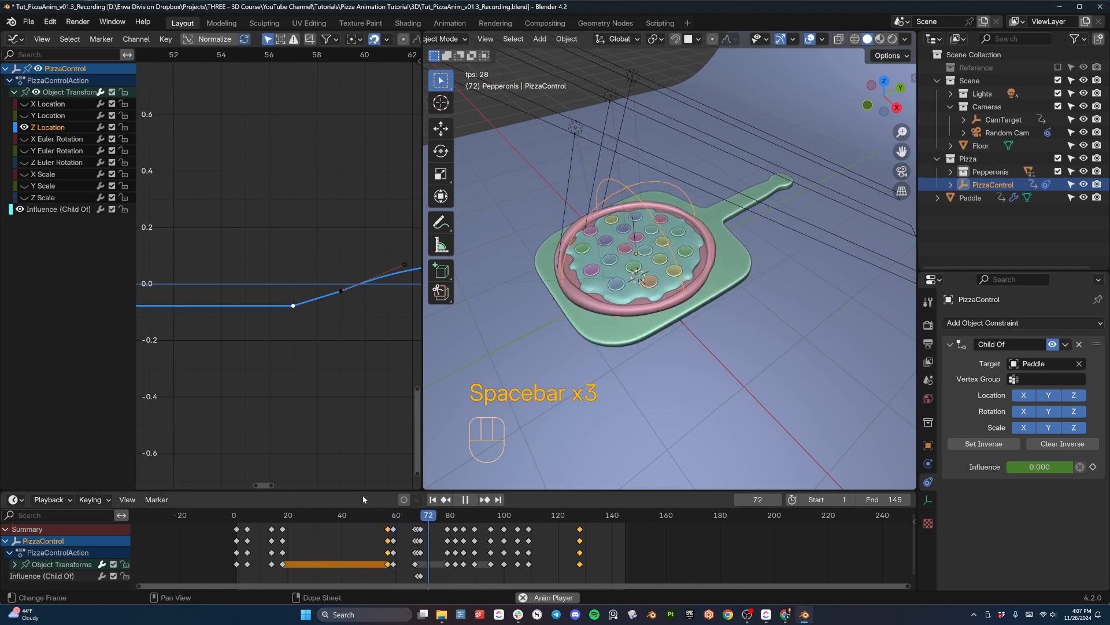
{"action": "key", "text": "space"}
- Switch the viewport to rendered shading and look through the scene camera
{"action": "key", "text": "z"}
{"action": "left_click", "coordinate": [607, 199]}
{"action": "key", "text": "KP_0"}
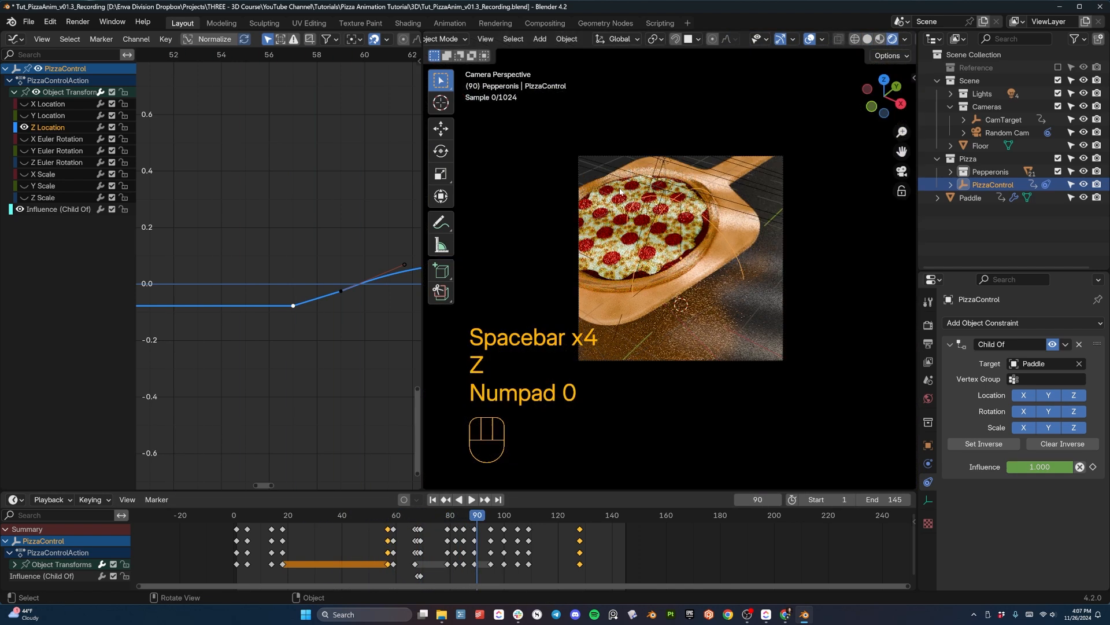
- Play the rendered camera view from the first frames, pausing on the pickup and pepperoni drop, to judge the full loop
{"action": "left_click", "coordinate": [235, 517]}
{"action": "key", "text": "space"}
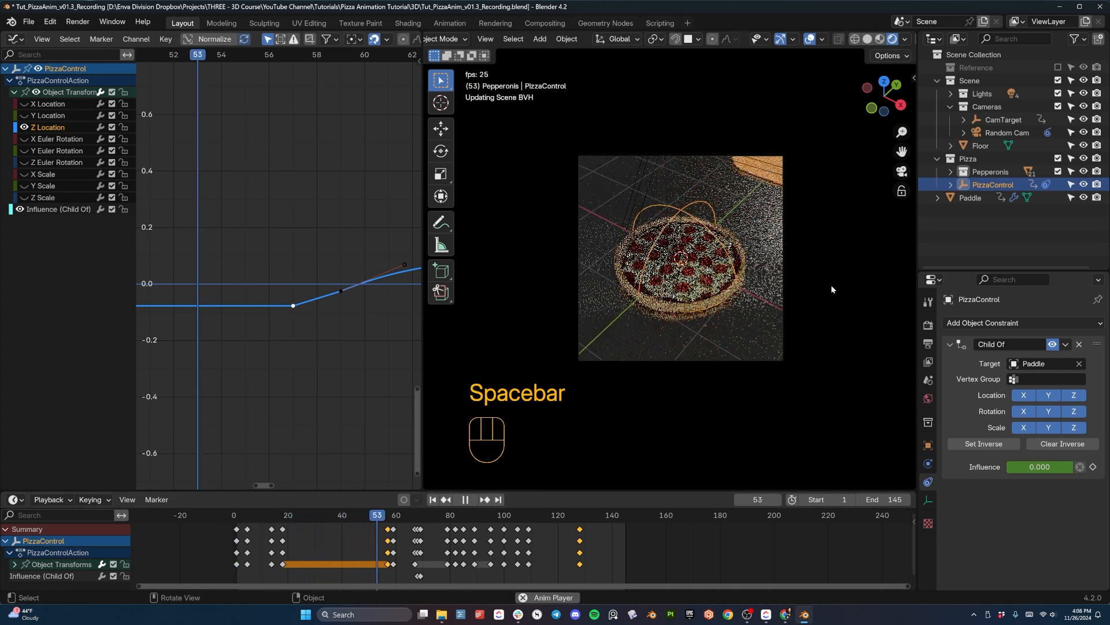
{"action": "key", "text": "space"}
{"action": "key", "text": "space"}
{"action": "key", "text": "space"}
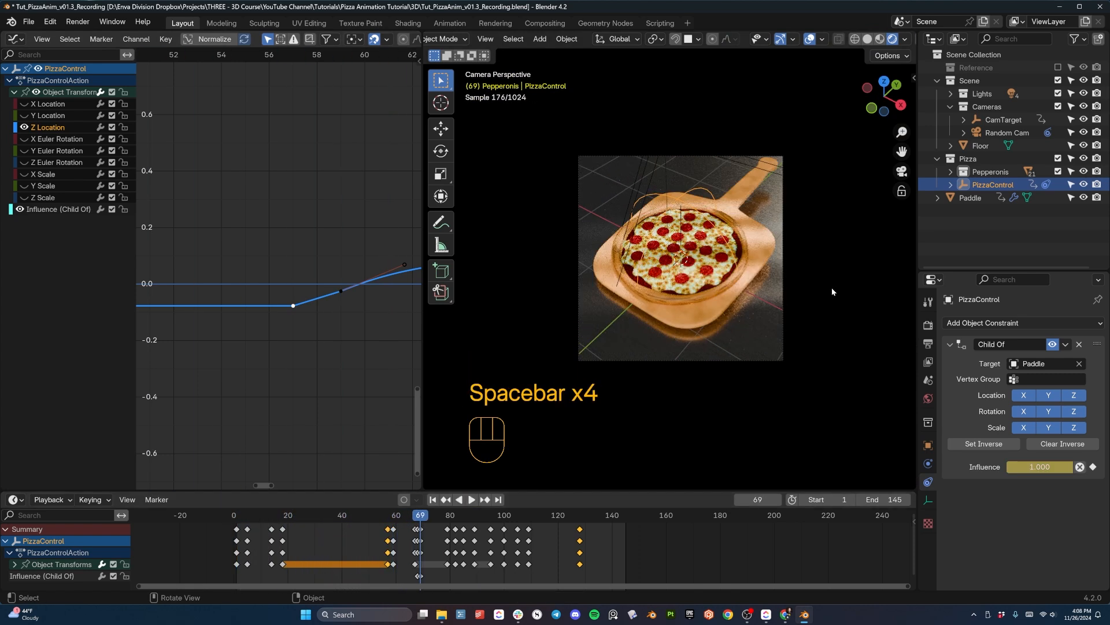
{"action": "key", "text": "space"}
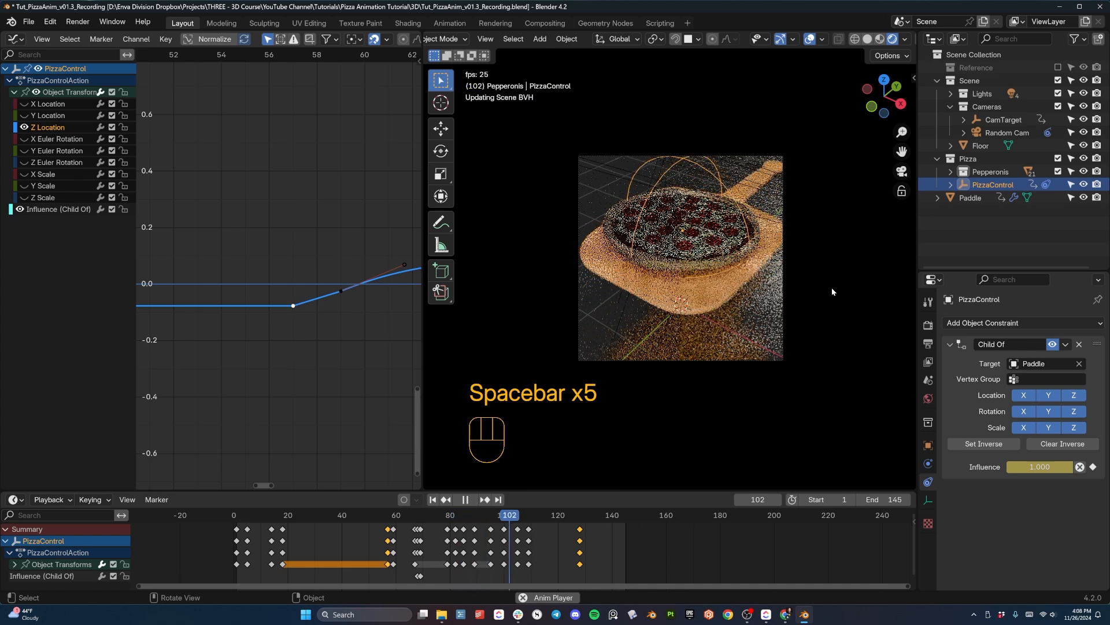
{"action": "key", "text": "space"}
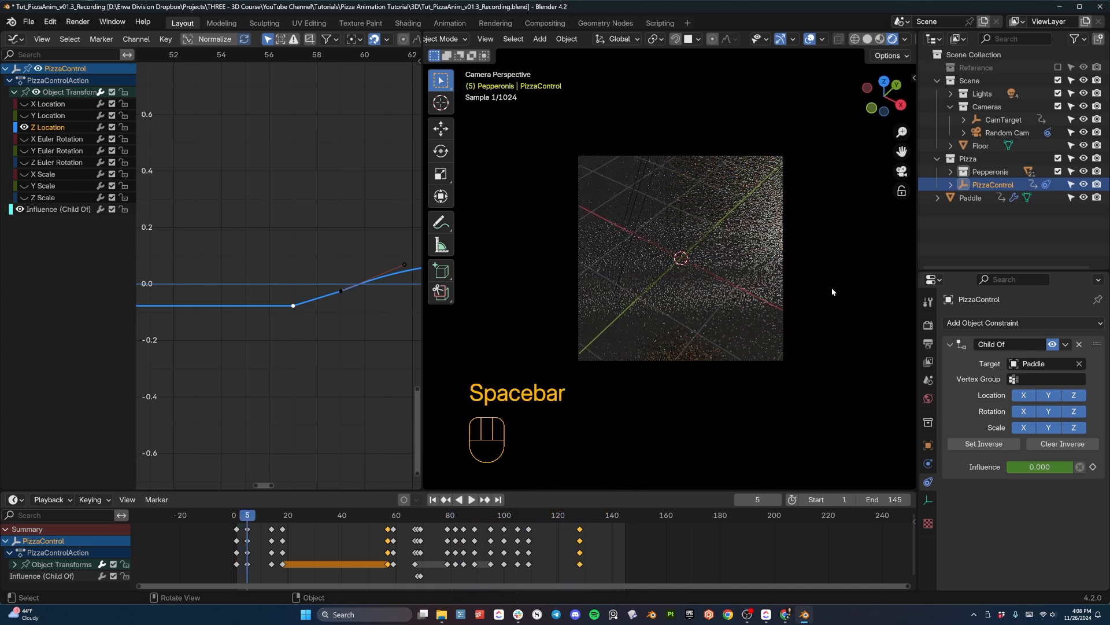
{"action": "scroll", "coordinate": [710, 246], "scroll_direction": "up", "scroll_amount": 2}
{"action": "left_click", "coordinate": [701, 289]}
{"action": "key", "text": "space"}
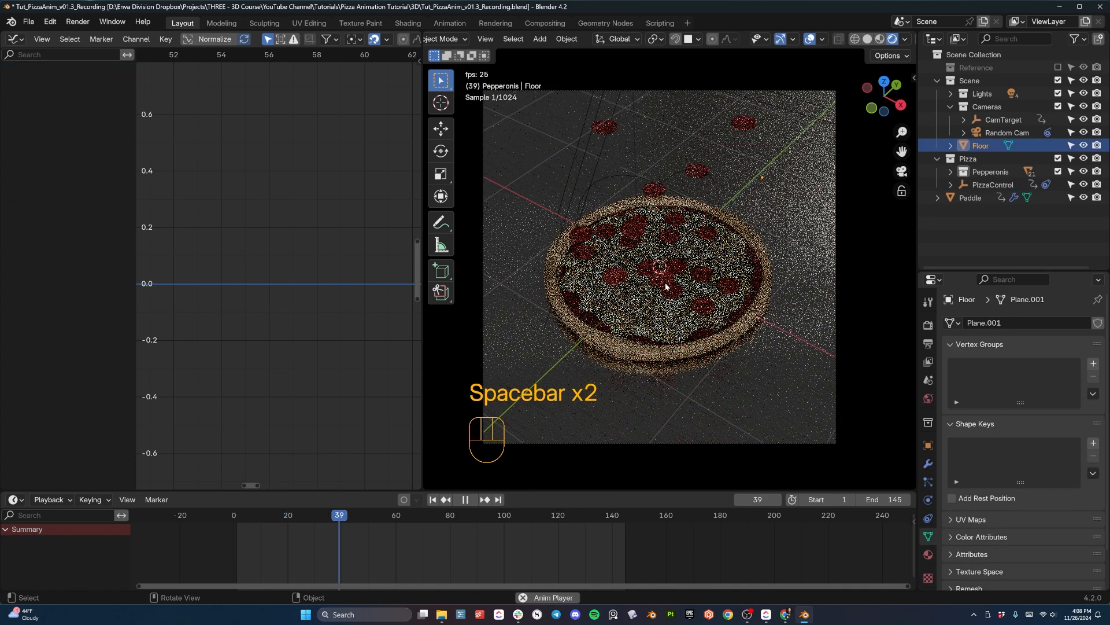
{"action": "key", "text": "space"}
{"action": "key", "text": "space"}
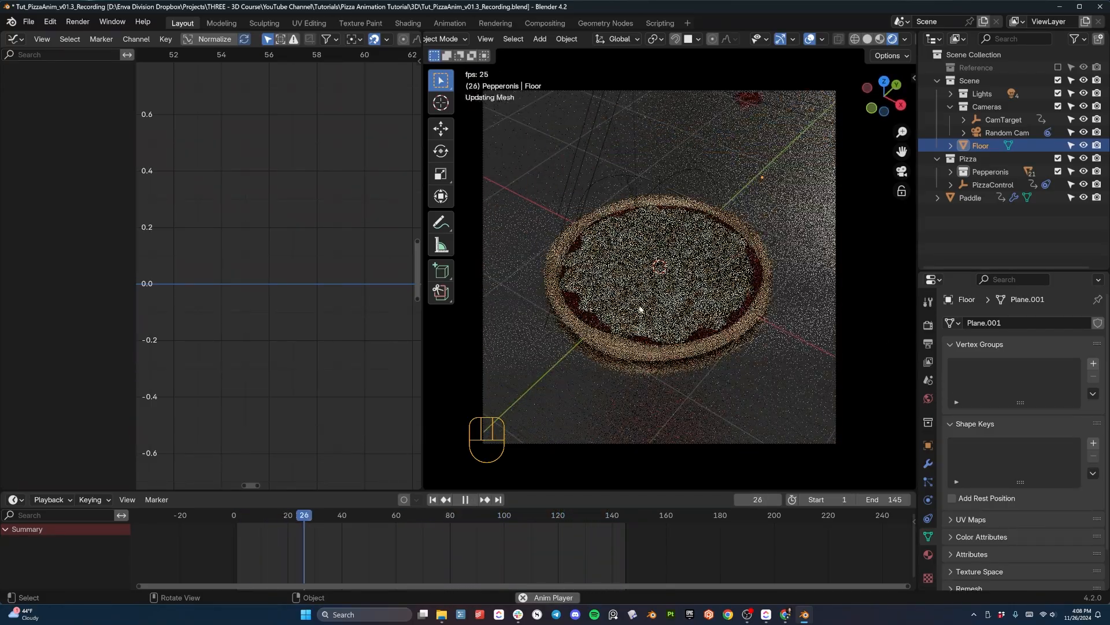
{"action": "key", "text": "space"}
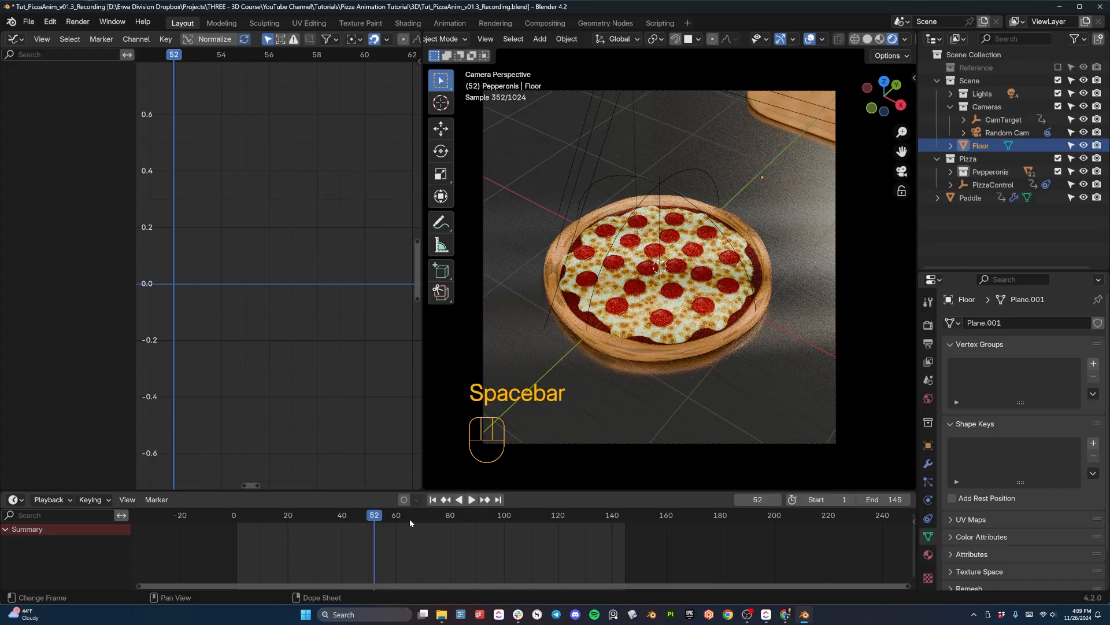
- Scrub to where the paddle has left the frame, set the scene's end frame to 136 and test the loop
{"action": "left_click_drag", "start_coordinate": [409, 519], "coordinate": [603, 557]}
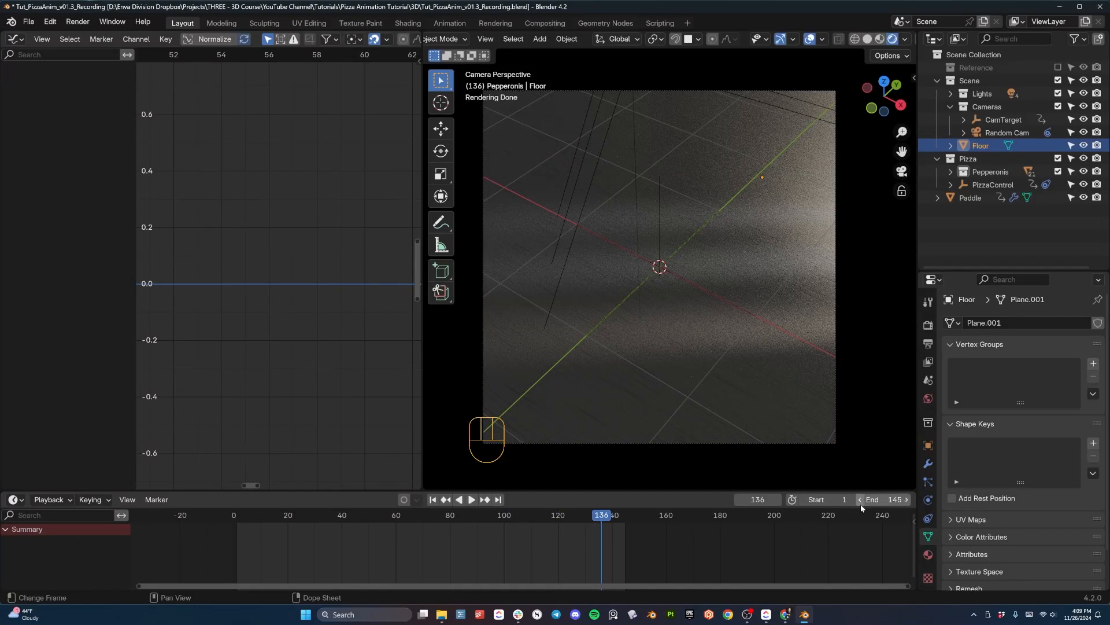
{"action": "left_click", "coordinate": [862, 502]}
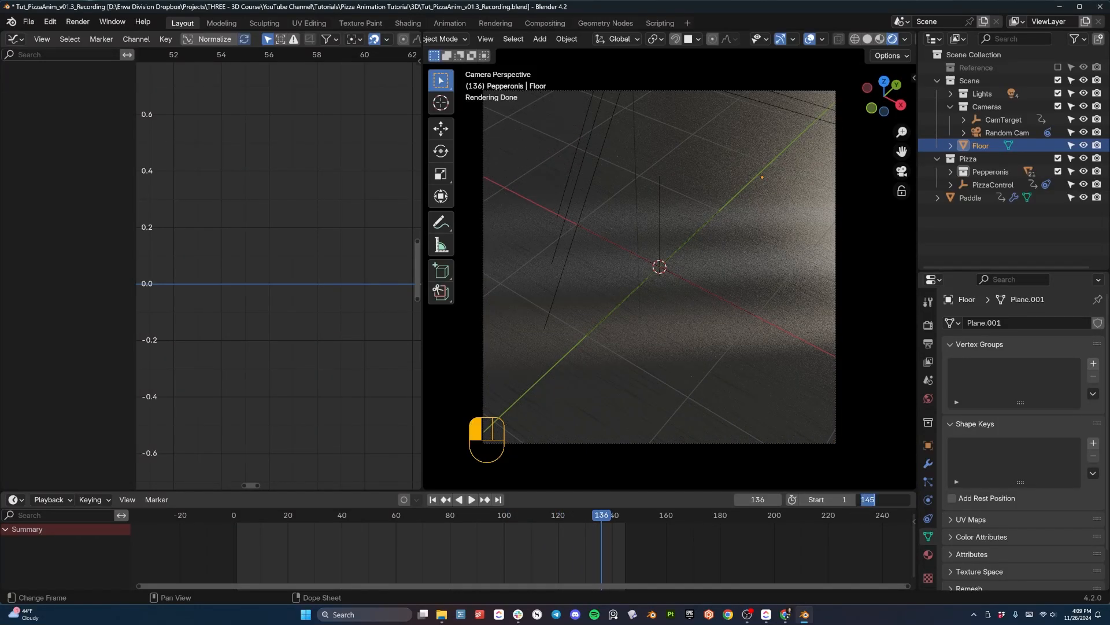
{"action": "type", "text": "136"}
{"action": "key", "text": "Return"}
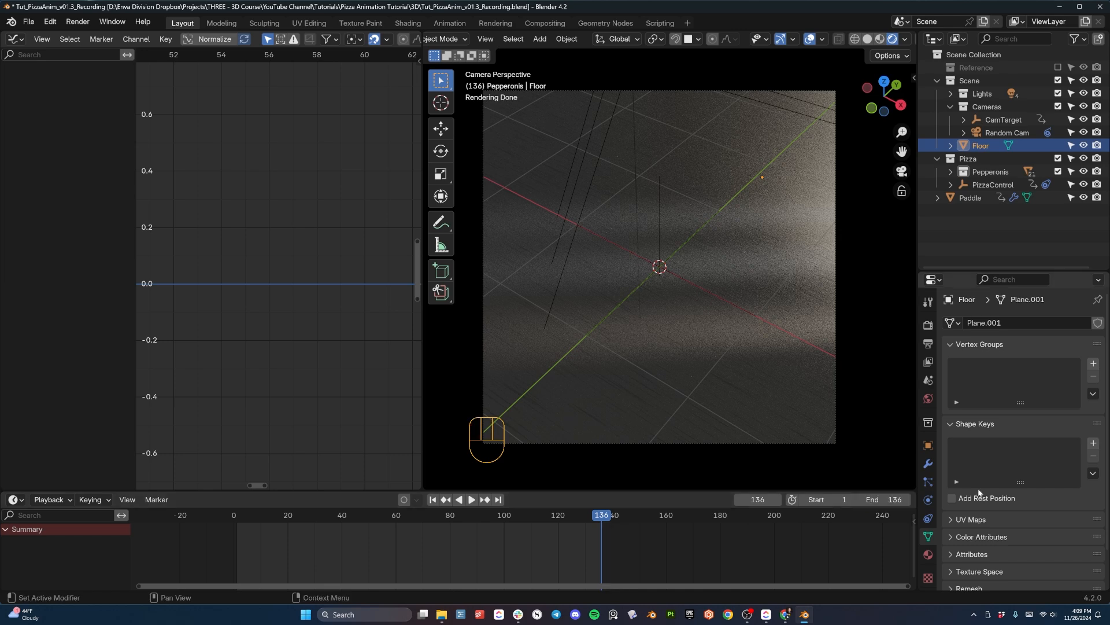
{"action": "key", "text": "space"}
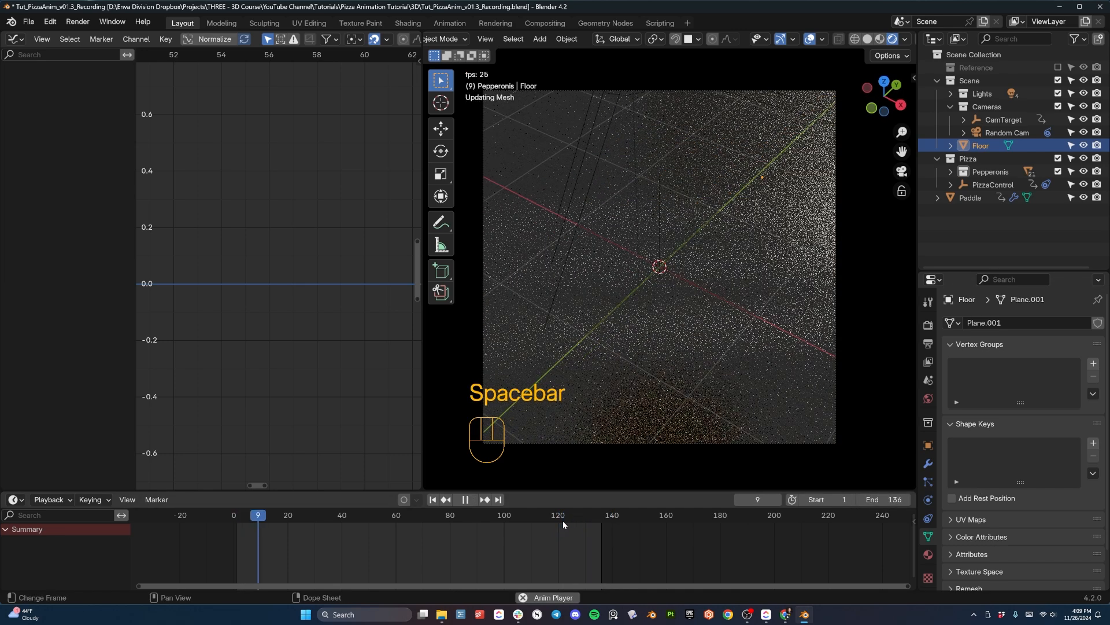
{"action": "key", "text": "space"}
- Set the scene's end frame to 133 and play back the shortened loop
{"action": "left_click", "coordinate": [871, 500]}
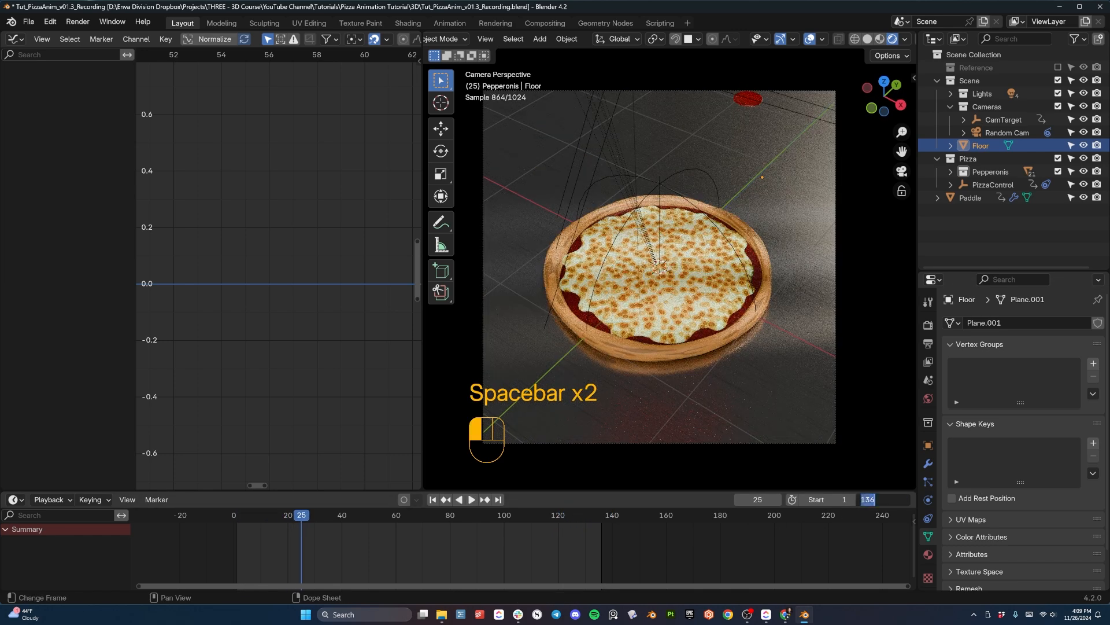
{"action": "type", "text": "133"}
{"action": "key", "text": "Return"}
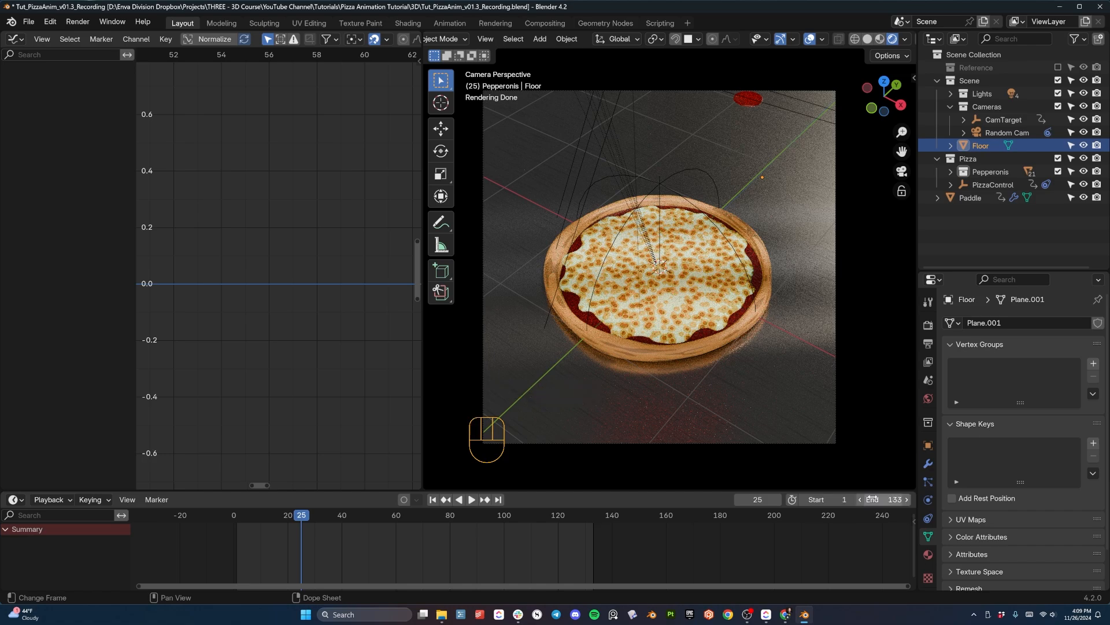
{"action": "left_click", "coordinate": [482, 511]}
{"action": "key", "text": "space"}
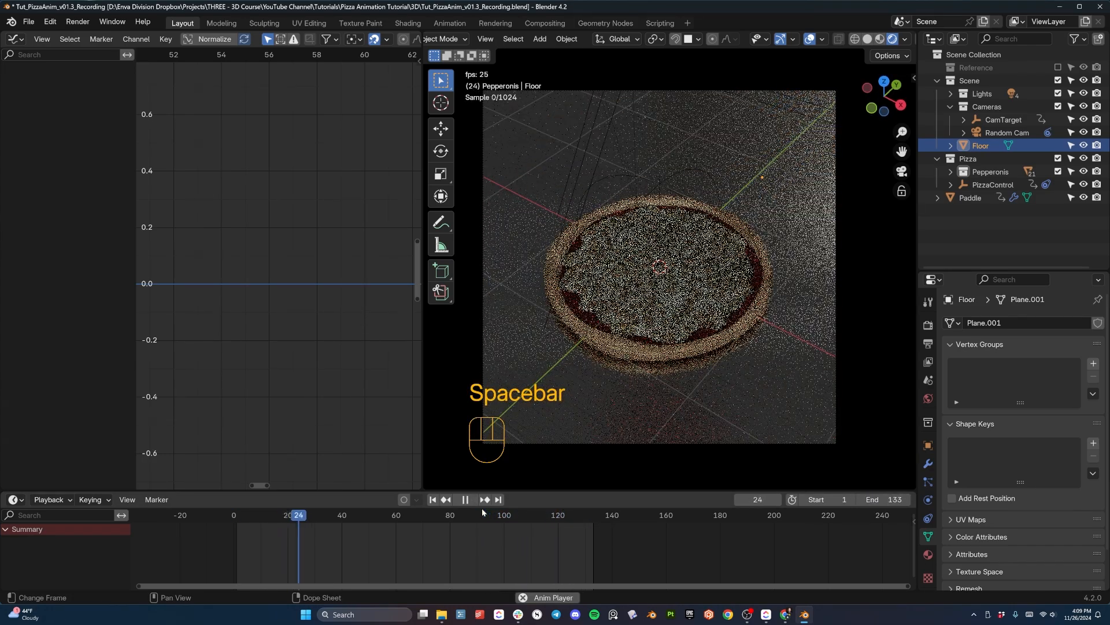
{"action": "key", "text": "space"}
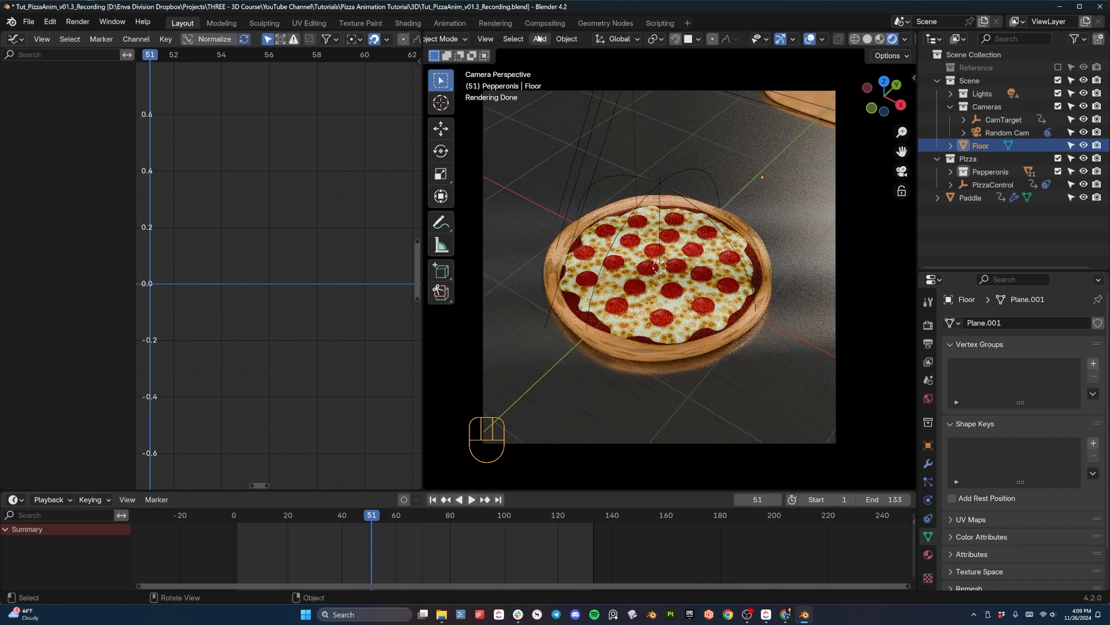
- Close the Graph Editor area so the 3D viewport takes its space, and select the pizza dough
{"action": "scroll", "coordinate": [538, 38], "scroll_direction": "up", "scroll_amount": 3}
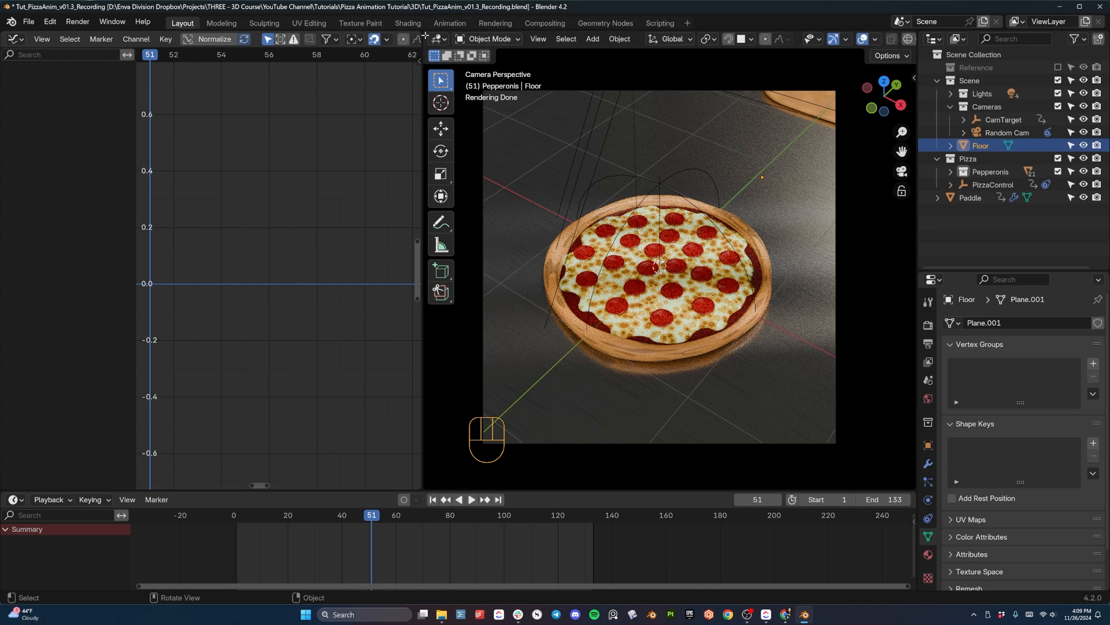
{"action": "left_click_drag", "start_coordinate": [425, 35], "coordinate": [324, 46]}
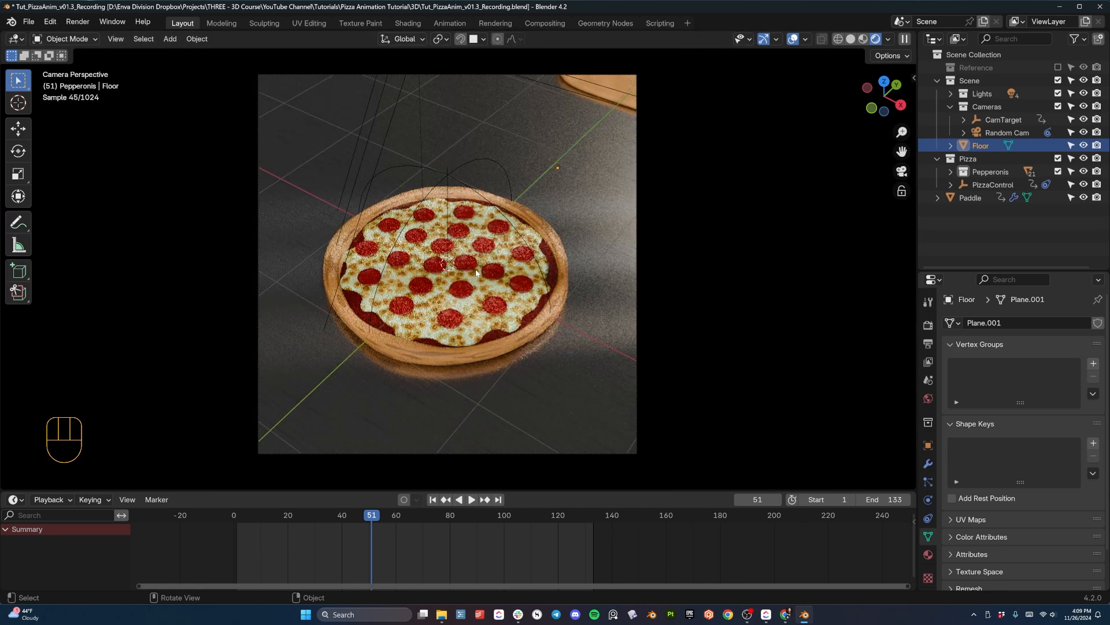
{"action": "left_click", "coordinate": [447, 201]}
{"action": "left_click", "coordinate": [446, 201]}
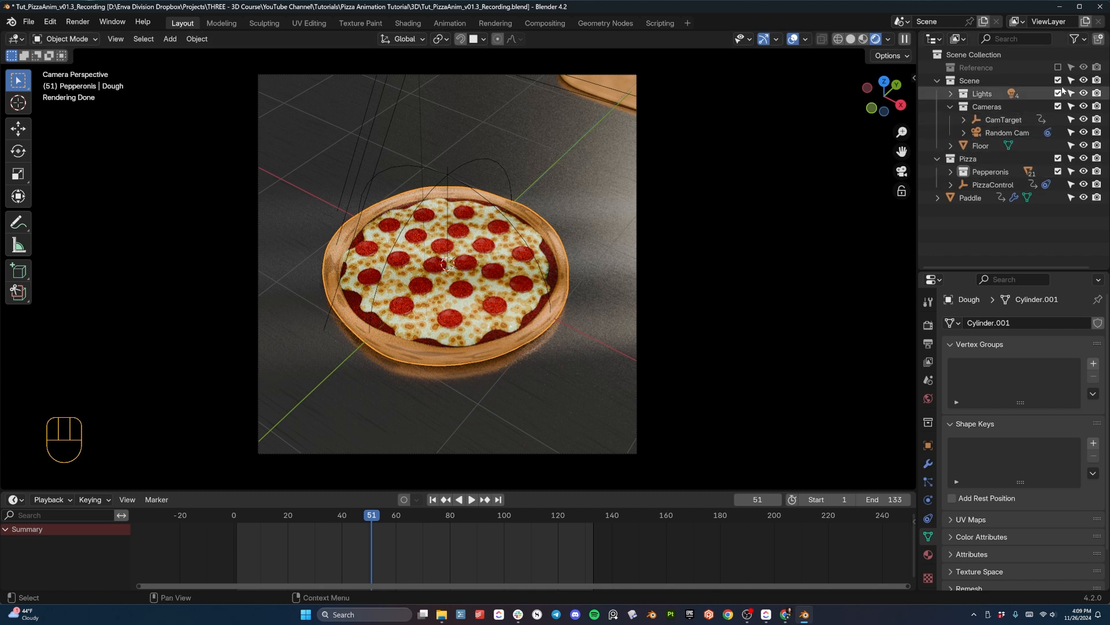
- Enable Depth of Field on the Random Cam camera
{"action": "left_click", "coordinate": [990, 135]}
{"action": "scroll", "coordinate": [963, 522], "scroll_direction": "down", "scroll_amount": 6}
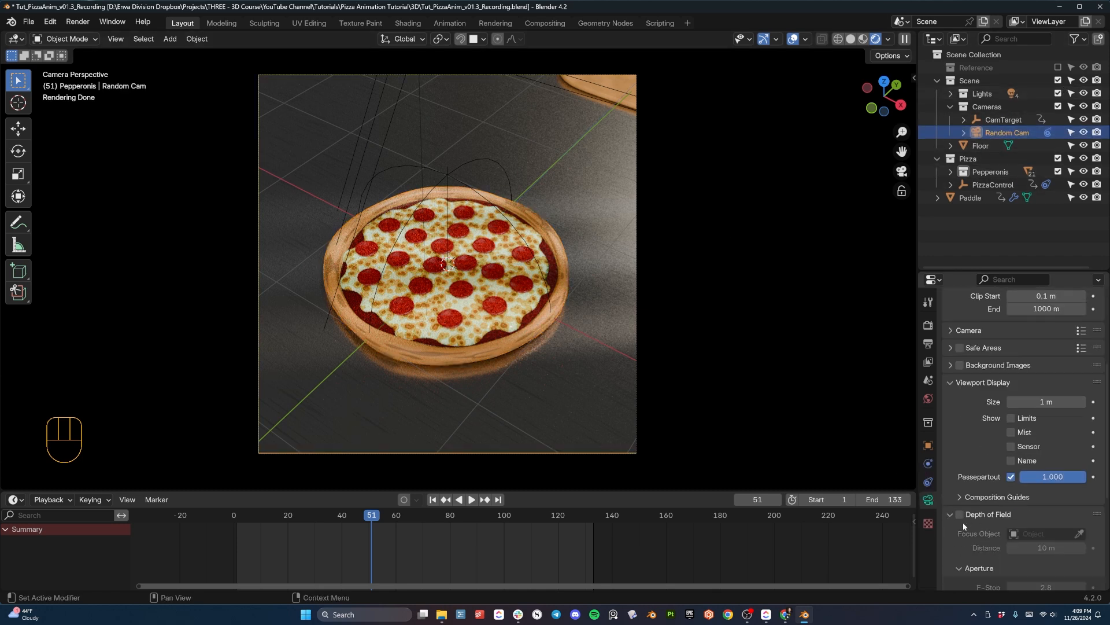
{"action": "left_click", "coordinate": [960, 514]}
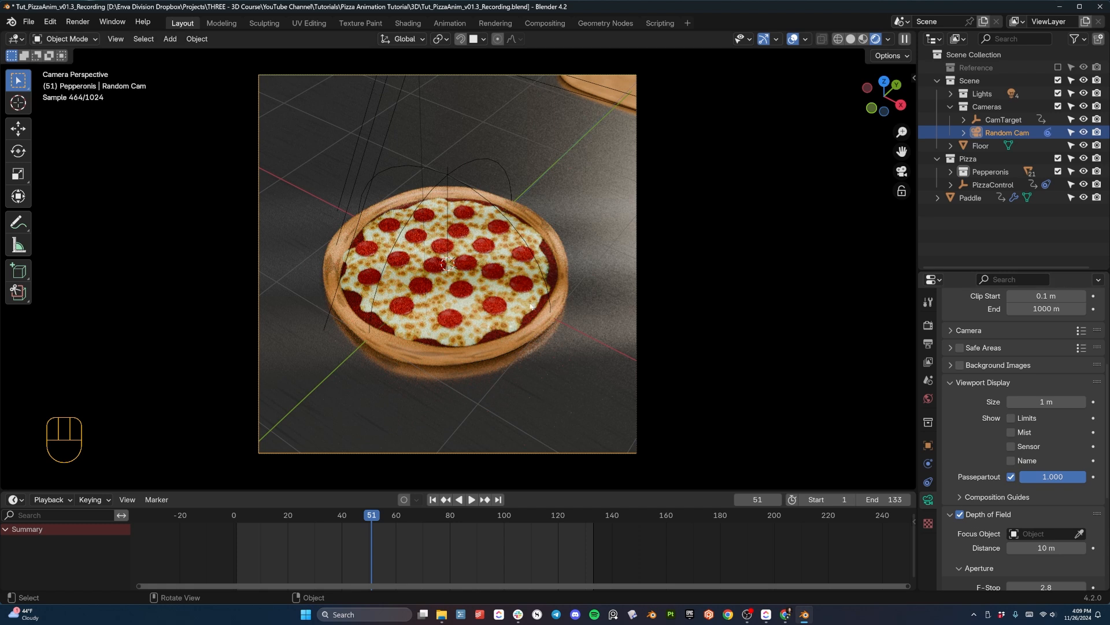
- Set the camera's F-Stop to 1.4 and its depth of field focus object to CamTarget
{"action": "scroll", "coordinate": [973, 469], "scroll_direction": "down", "scroll_amount": 4}
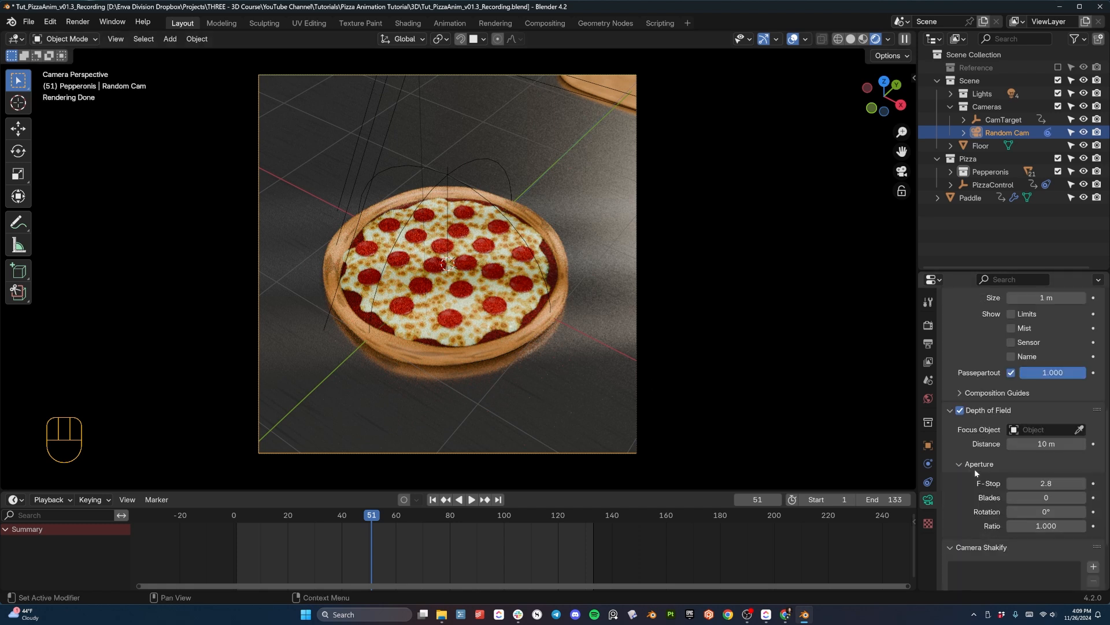
{"action": "left_click", "coordinate": [1035, 483]}
{"action": "type", "text": "1.4"}
{"action": "key", "text": "Return"}
{"action": "left_click", "coordinate": [1079, 430]}
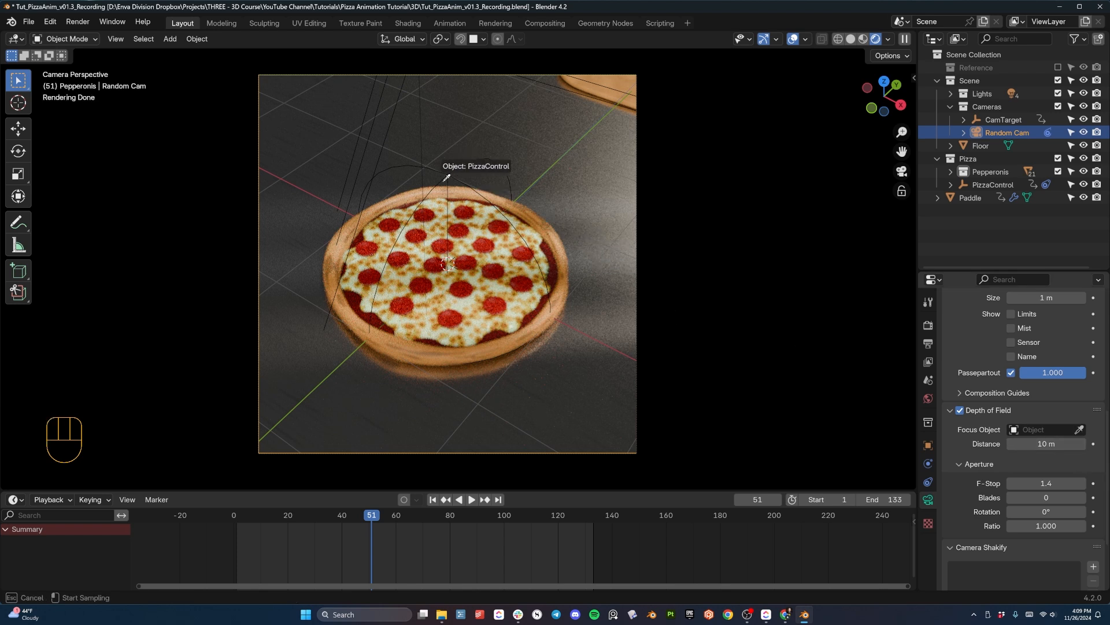
{"action": "left_click", "coordinate": [451, 180]}
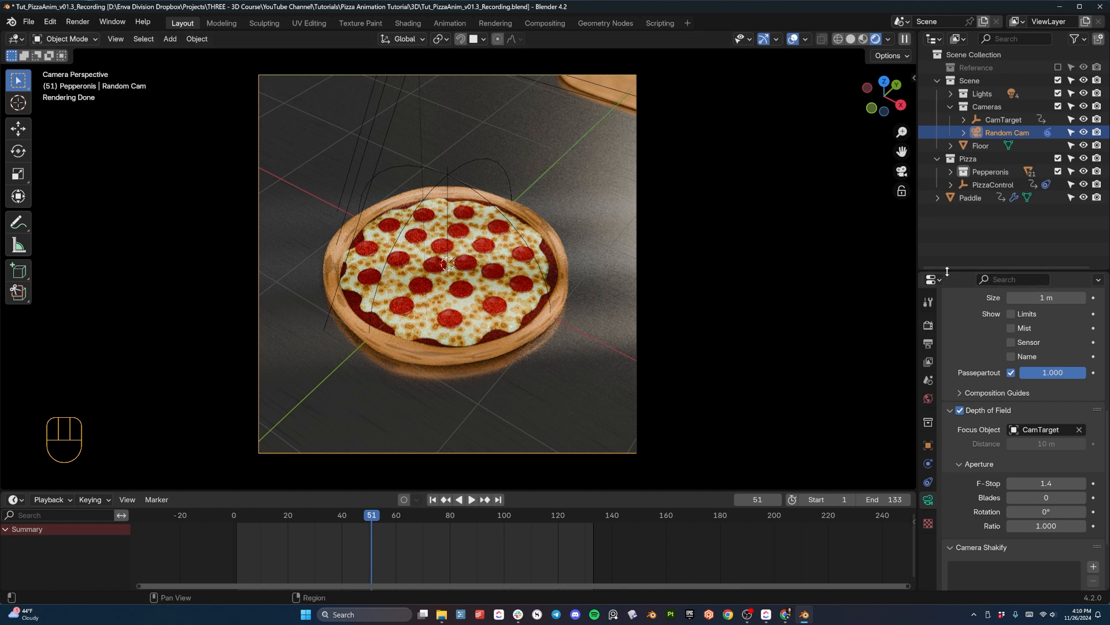
- Enable Motion Blur in the render settings and move to frame 34, where the pepperonis are falling
{"action": "left_click_drag", "start_coordinate": [946, 271], "coordinate": [946, 201]}
{"action": "left_click", "coordinate": [928, 255]}
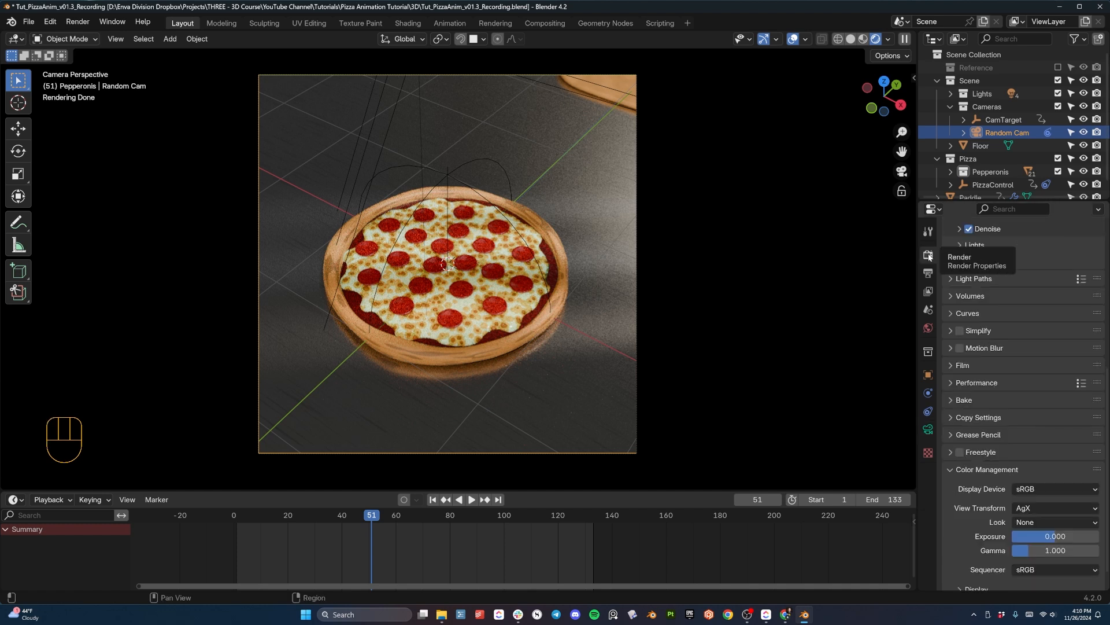
{"action": "scroll", "coordinate": [975, 318], "scroll_direction": "down", "scroll_amount": 5}
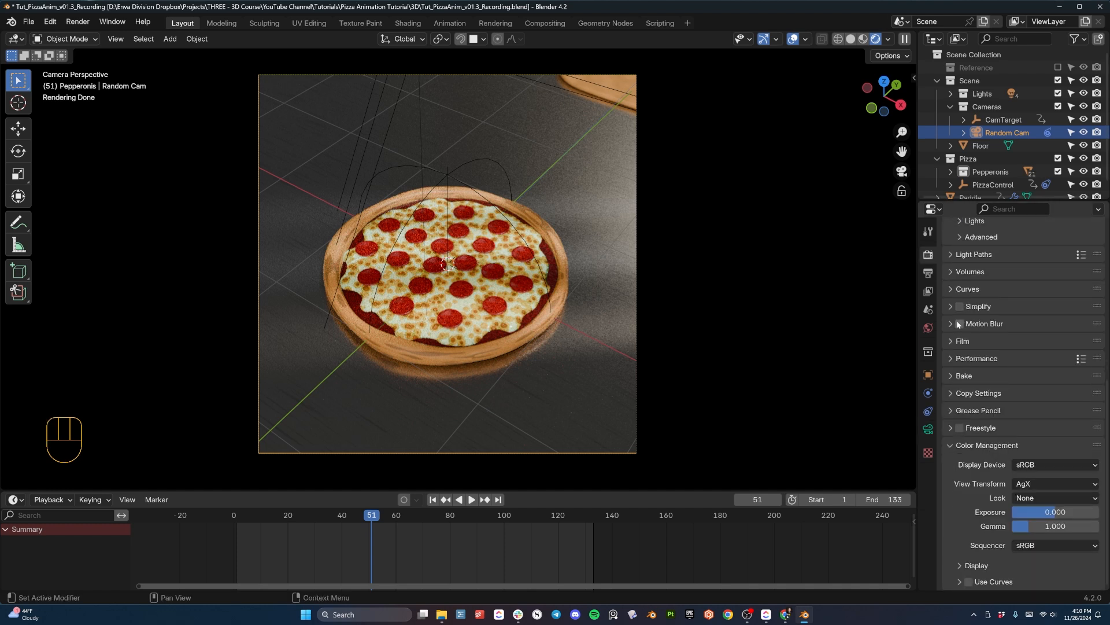
{"action": "left_click_drag", "start_coordinate": [245, 515], "coordinate": [325, 514]}
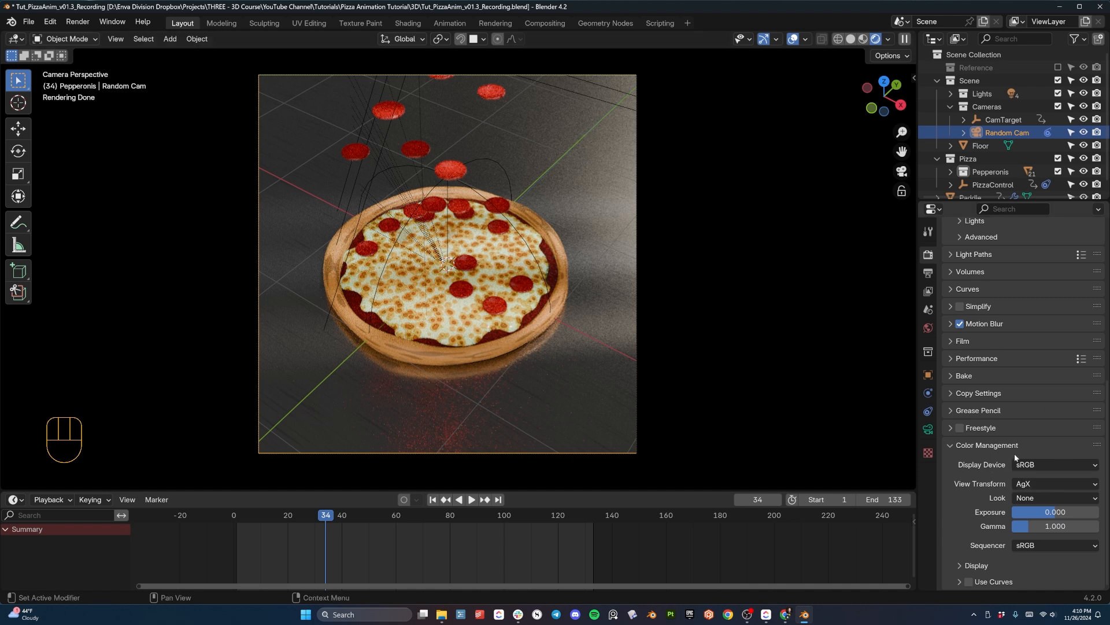
- Set the color management look to Medium High Contrast and move to frame 52 to check the finished pizza
{"action": "left_click", "coordinate": [1029, 497]}
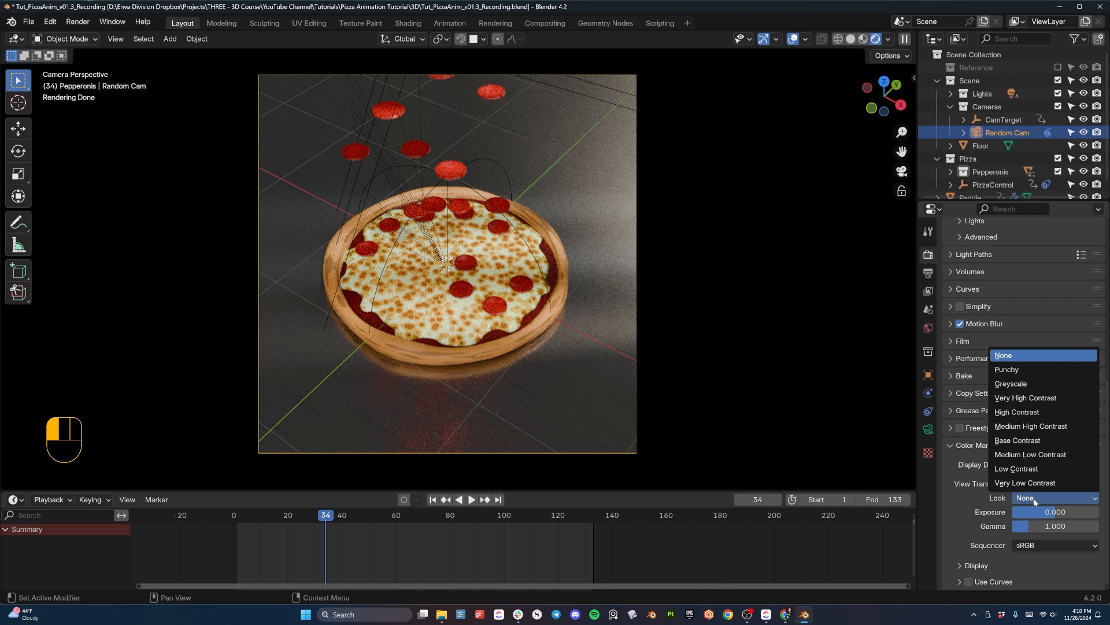
{"action": "left_click", "coordinate": [1036, 427]}
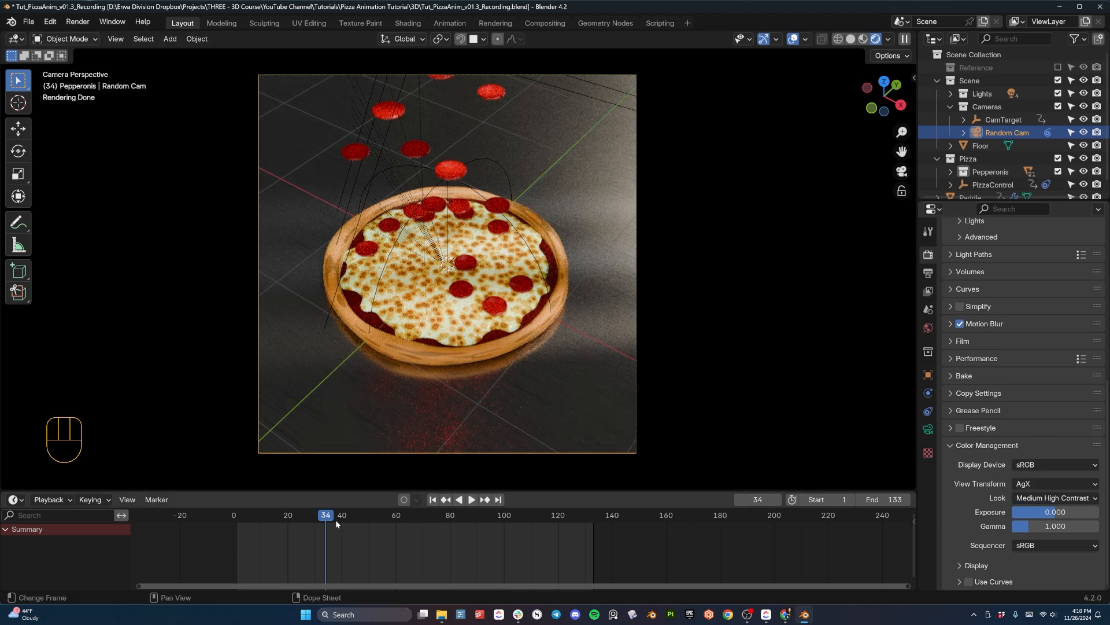
{"action": "left_click_drag", "start_coordinate": [335, 519], "coordinate": [374, 529]}
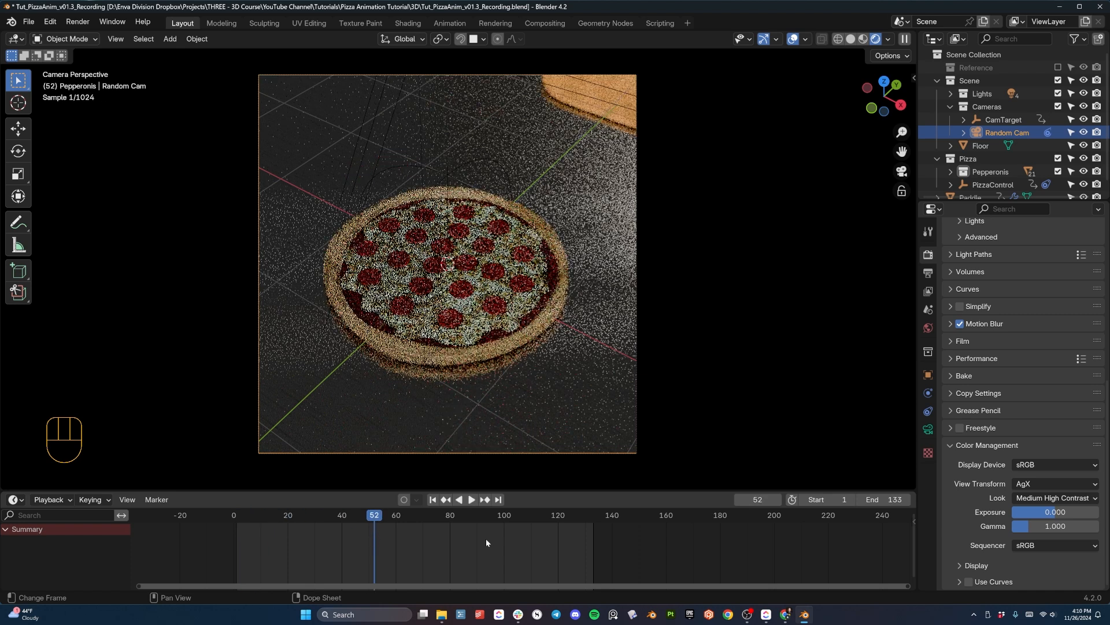
- Set the render output file format to FFmpeg Video and apply the H264 in MP4 encoding preset
{"action": "left_click", "coordinate": [928, 232]}
{"action": "left_click", "coordinate": [928, 254]}
{"action": "left_click", "coordinate": [928, 273]}
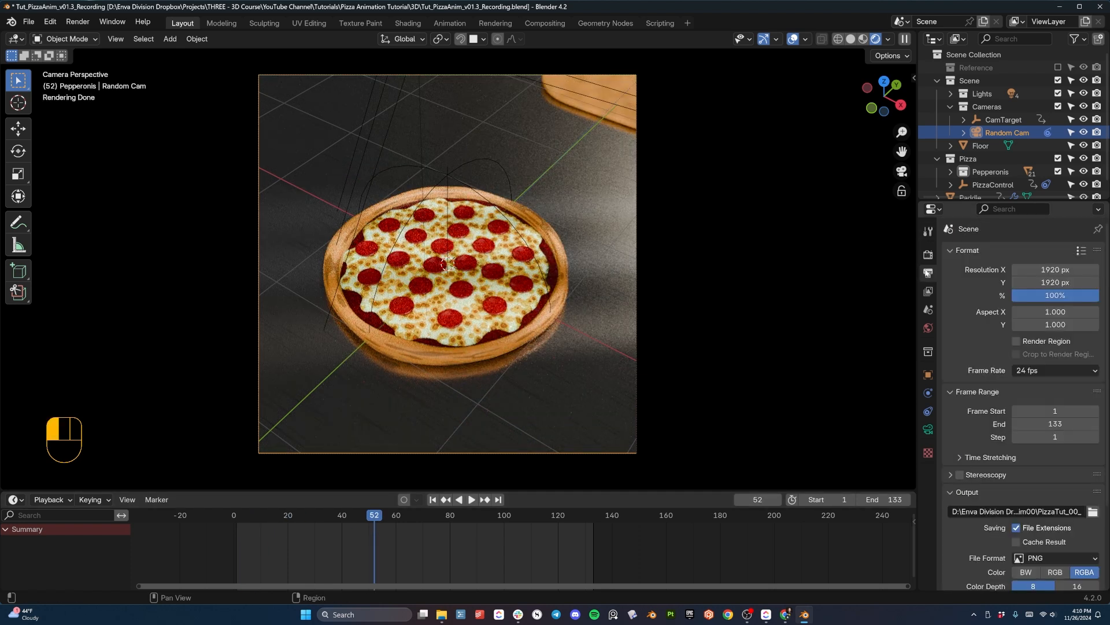
{"action": "scroll", "coordinate": [1016, 458], "scroll_direction": "down", "scroll_amount": 4}
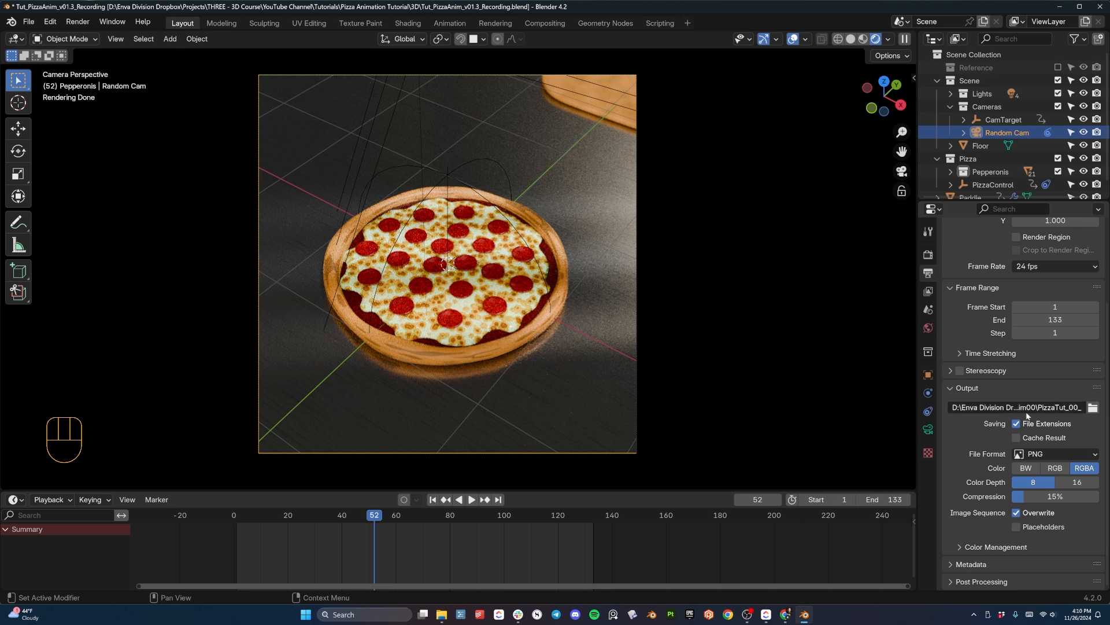
{"action": "left_click", "coordinate": [1039, 455]}
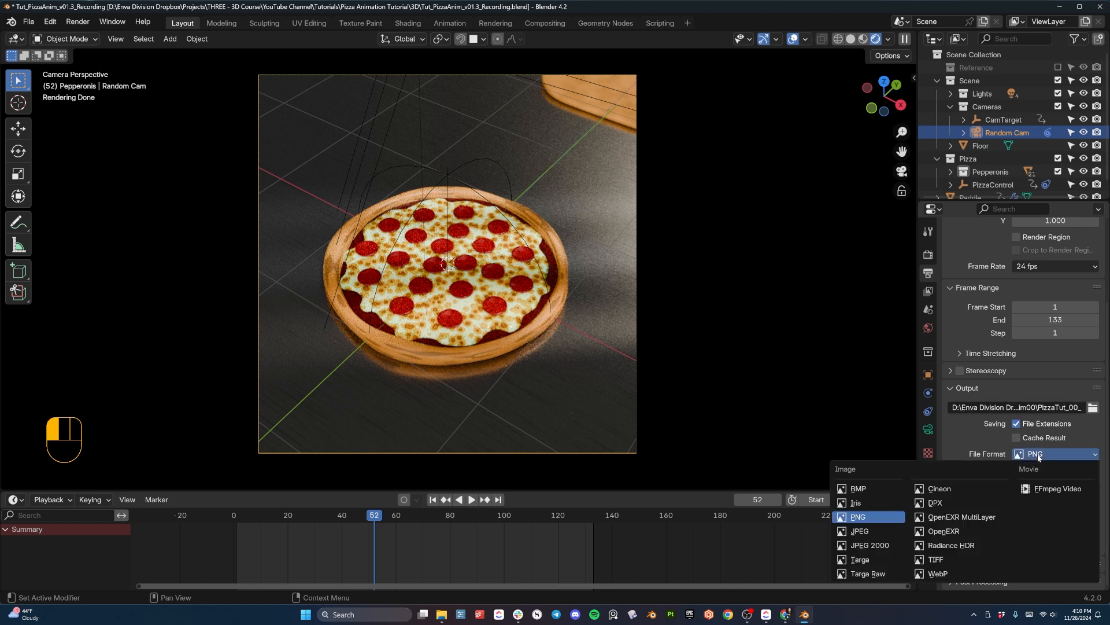
{"action": "left_click", "coordinate": [1040, 489]}
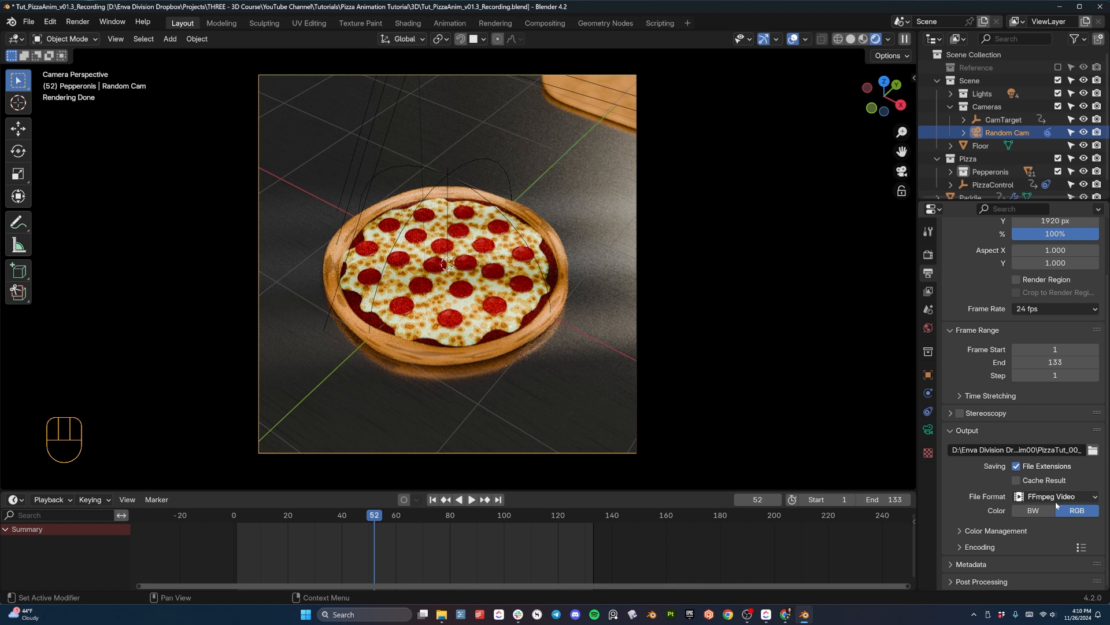
{"action": "left_click", "coordinate": [1082, 547]}
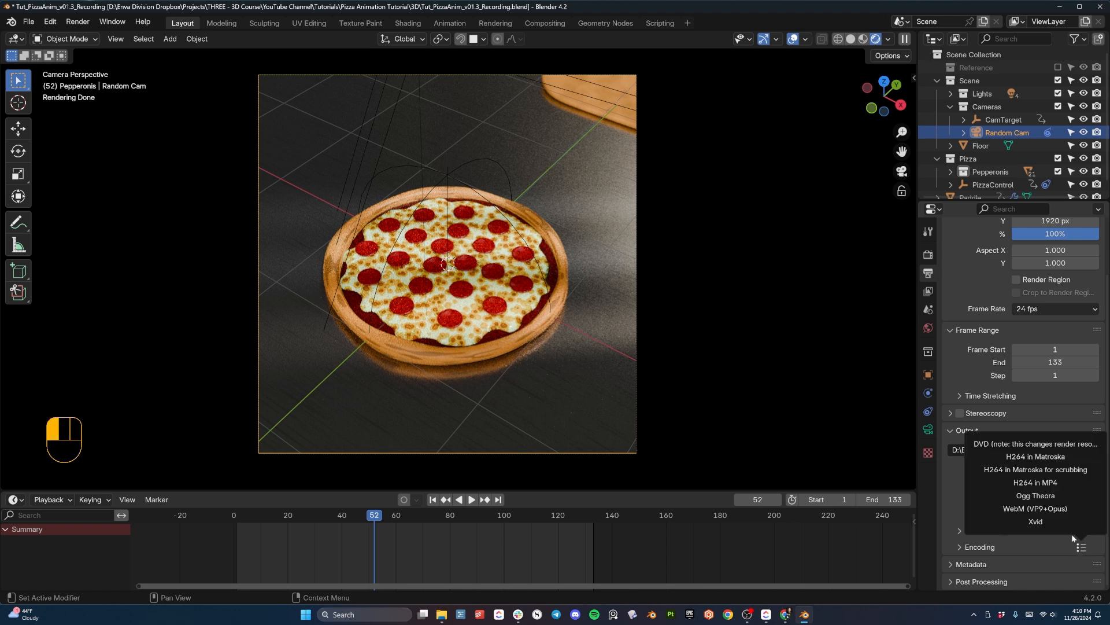
{"action": "left_click", "coordinate": [1044, 483]}
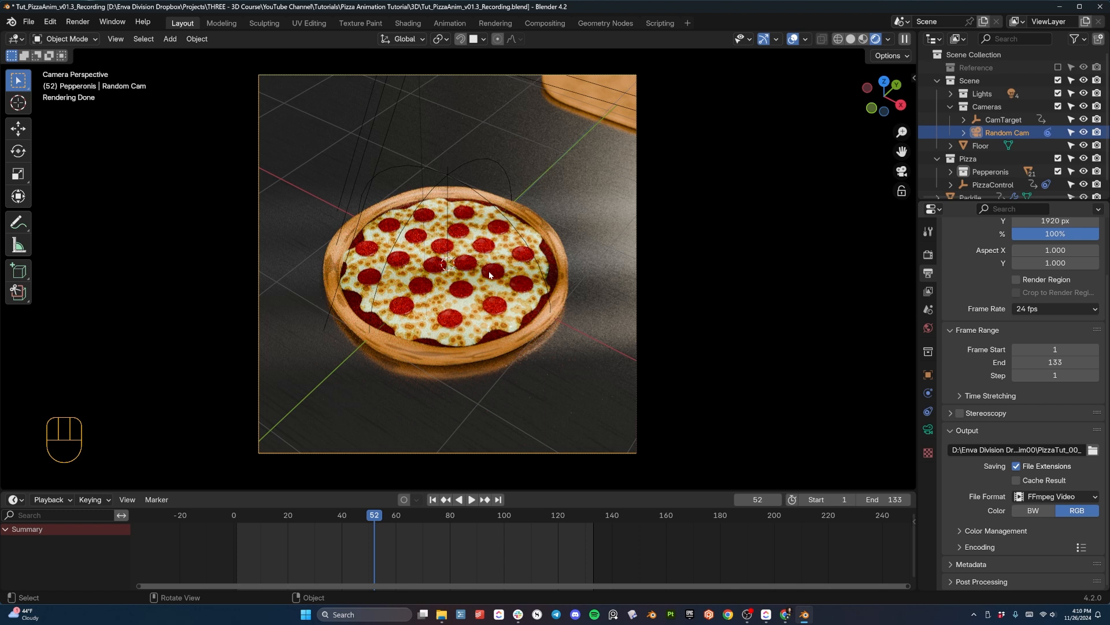
- Start rendering the full pizza animation
{"action": "left_click", "coordinate": [84, 25]}
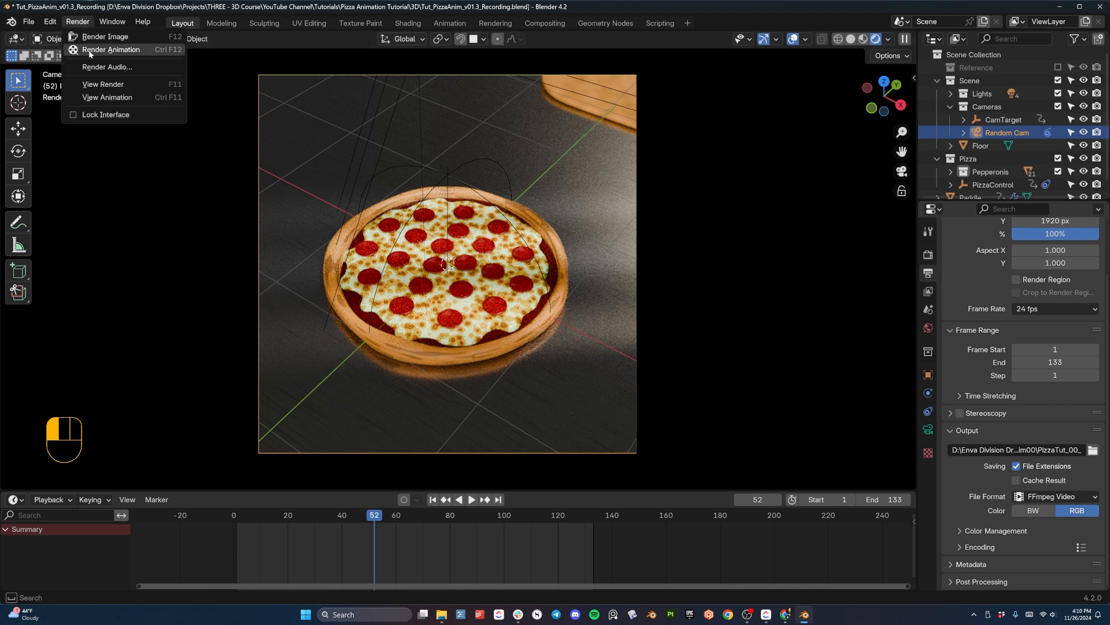
{"action": "left_click", "coordinate": [163, 50]}
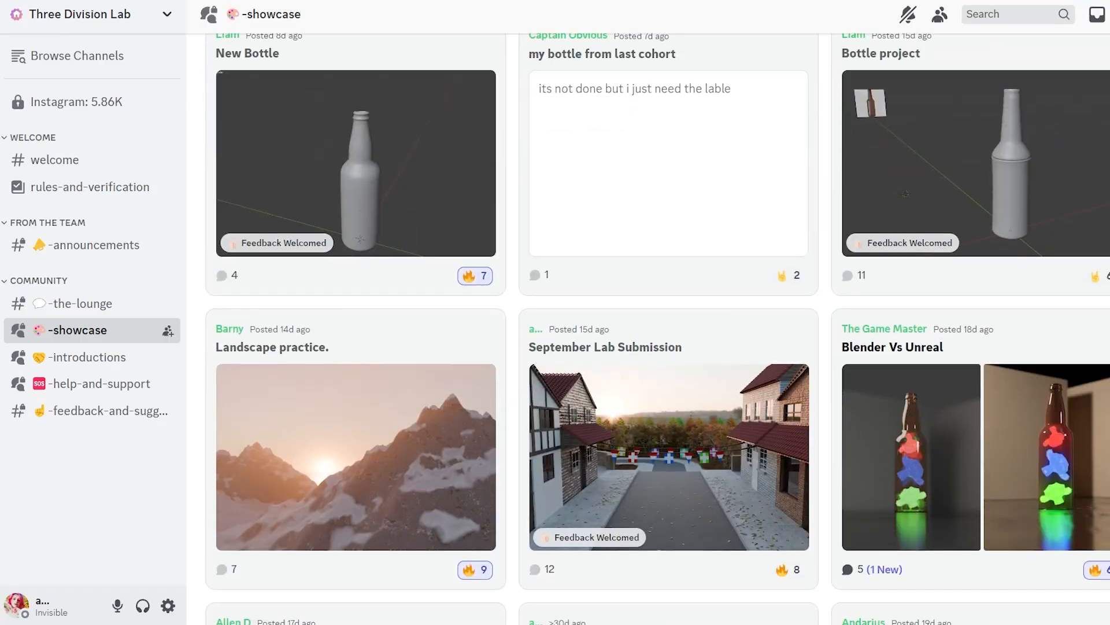
{"action": "scroll", "coordinate": [657, 329], "scroll_direction": "down", "scroll_amount": 4}
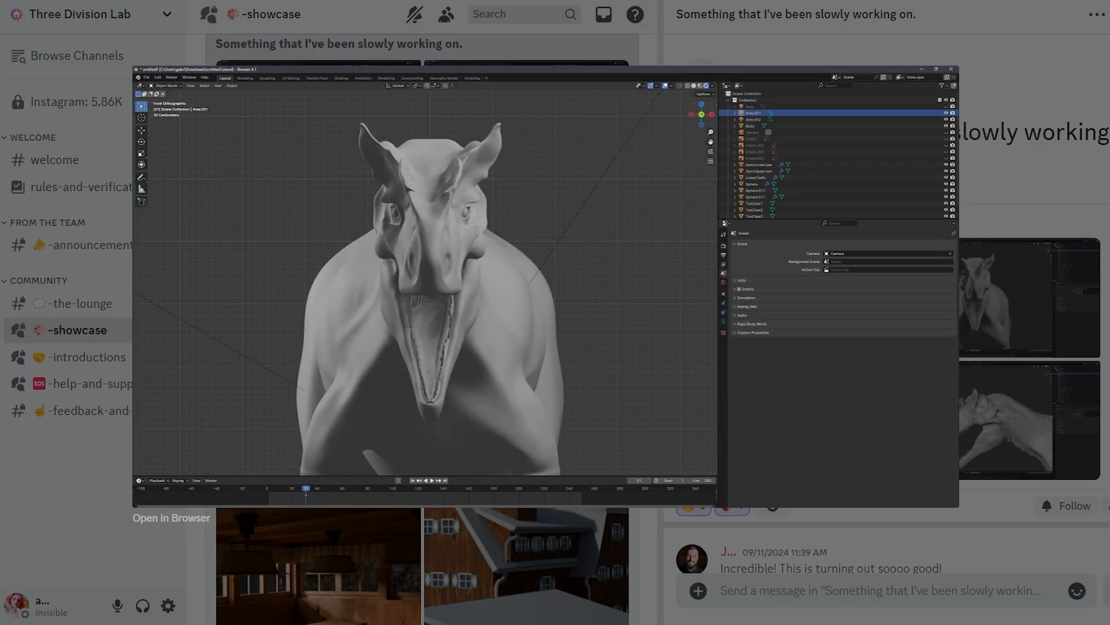